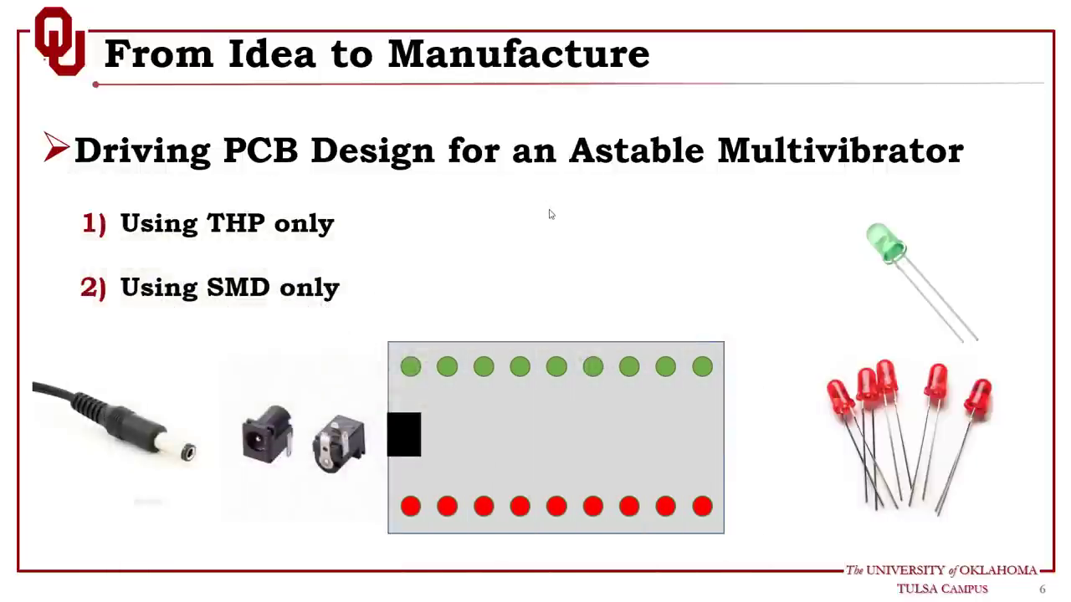
Step: Switch from the slide show to Altium Designer
{"action": "key", "text": "alt+Tab"}
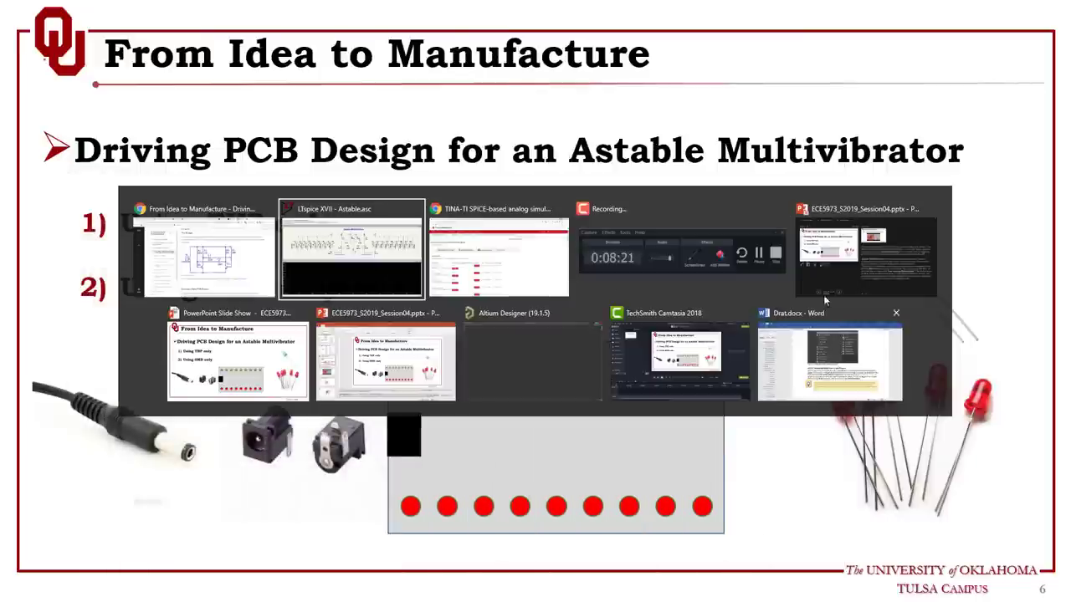
{"action": "key", "text": "alt+Tab"}
{"action": "left_click", "coordinate": [538, 358]}
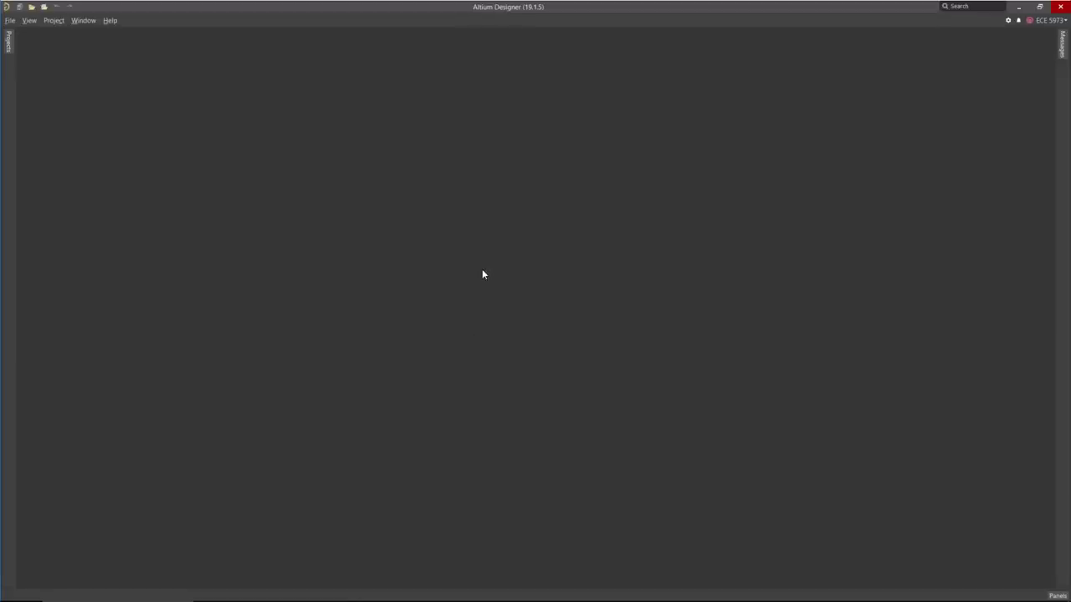
{"action": "mouse_move", "coordinate": [9, 44]}
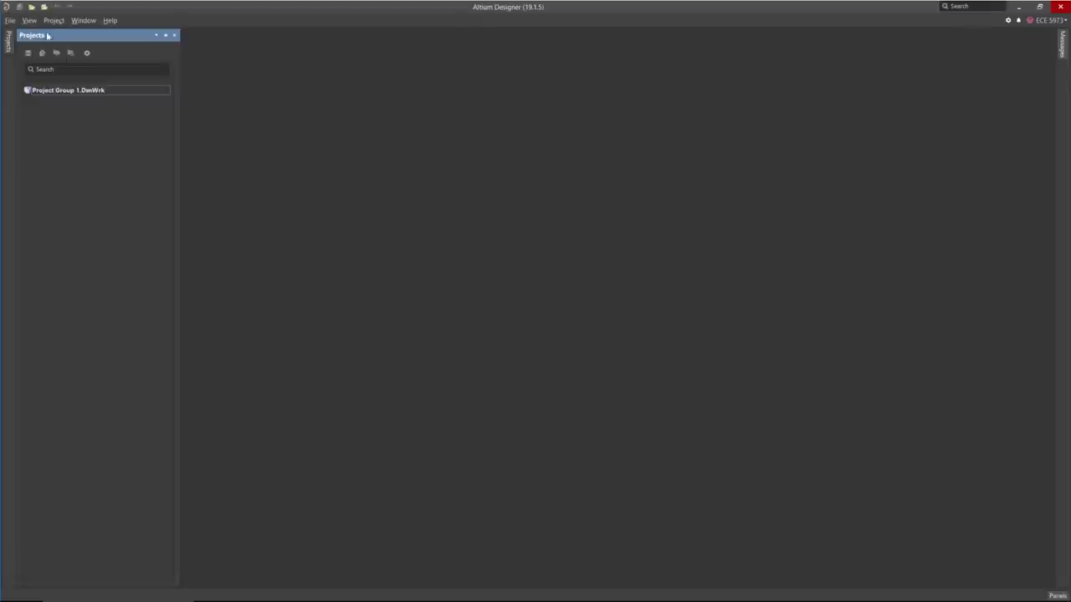
{"action": "left_click", "coordinate": [9, 23]}
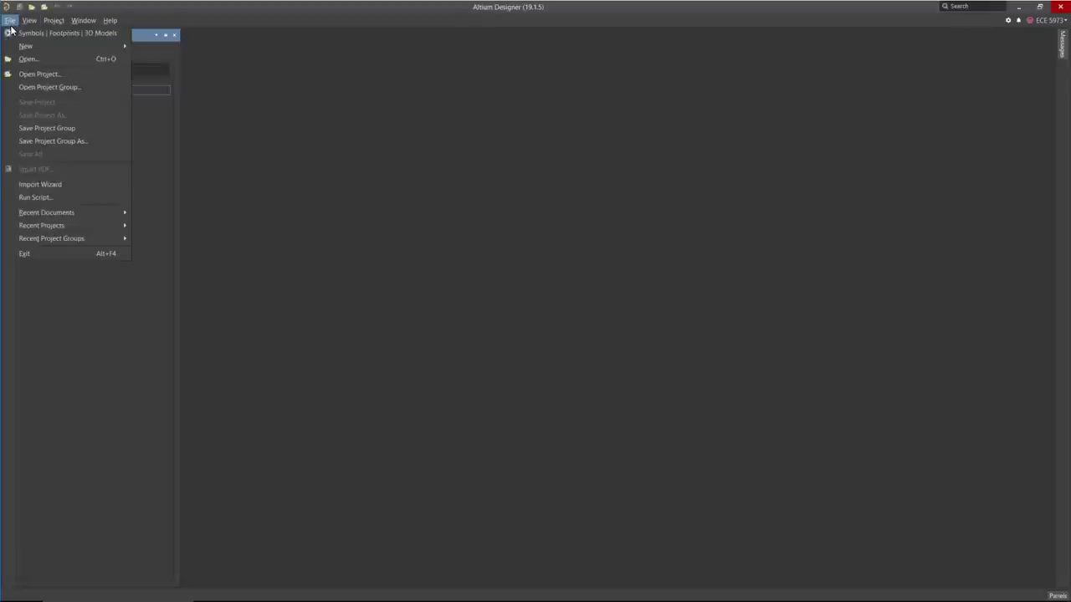
{"action": "mouse_move", "coordinate": [22, 48]}
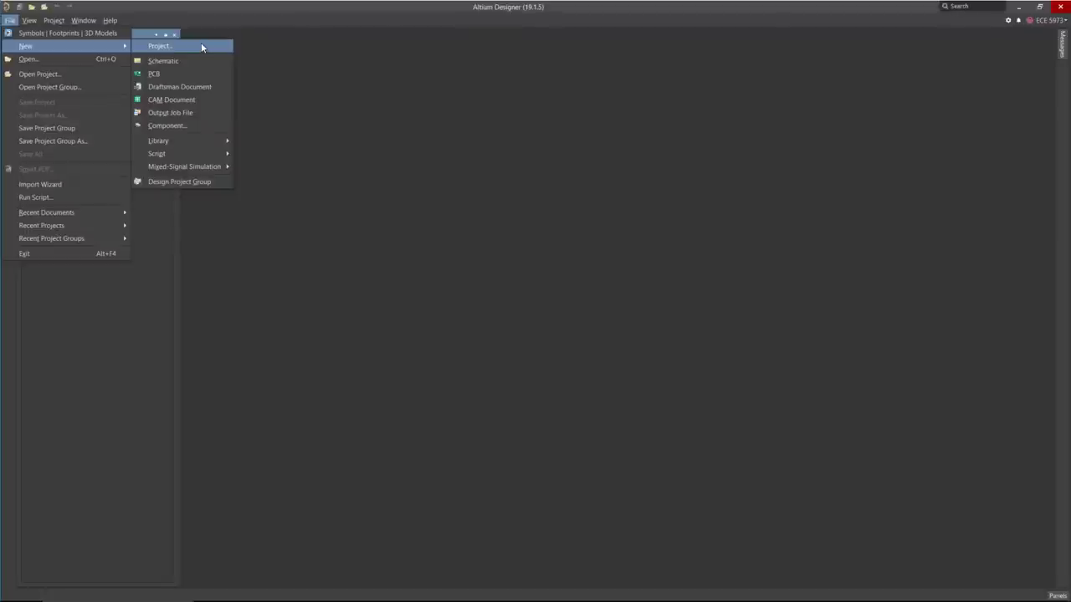
{"action": "left_click", "coordinate": [235, 83]}
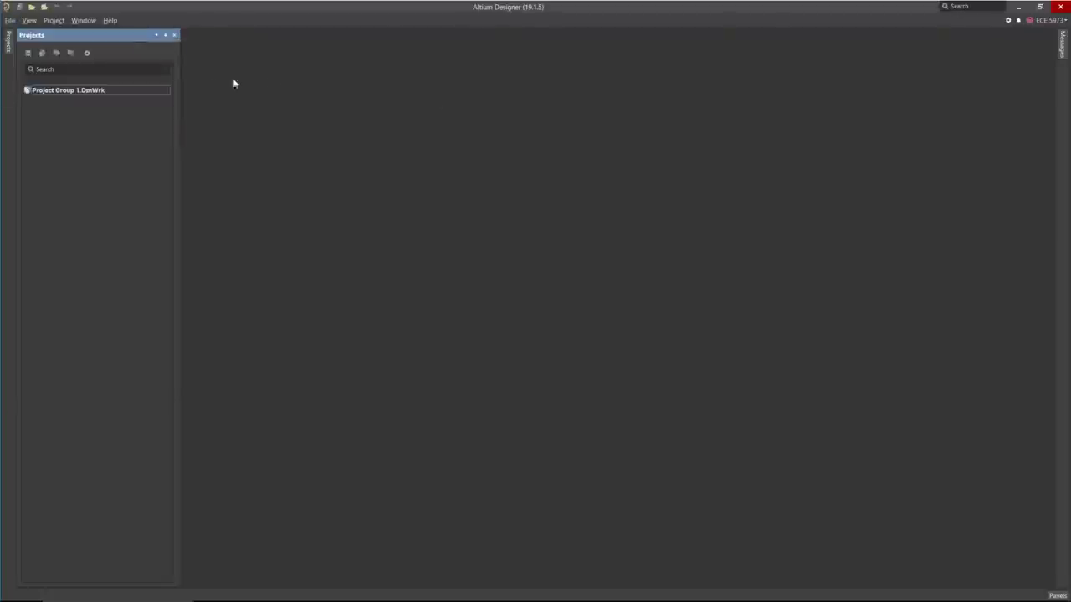
{"action": "right_click", "coordinate": [92, 96]}
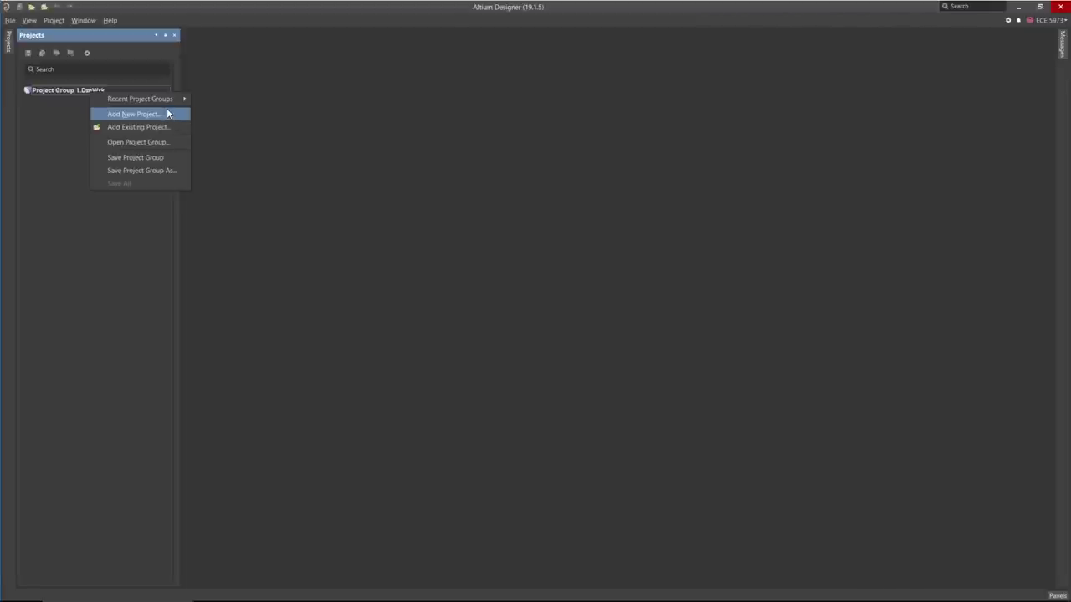
{"action": "left_click", "coordinate": [299, 123]}
Step: Start creating a new project and move the Create Project dialog higher on the screen
{"action": "left_click", "coordinate": [10, 20]}
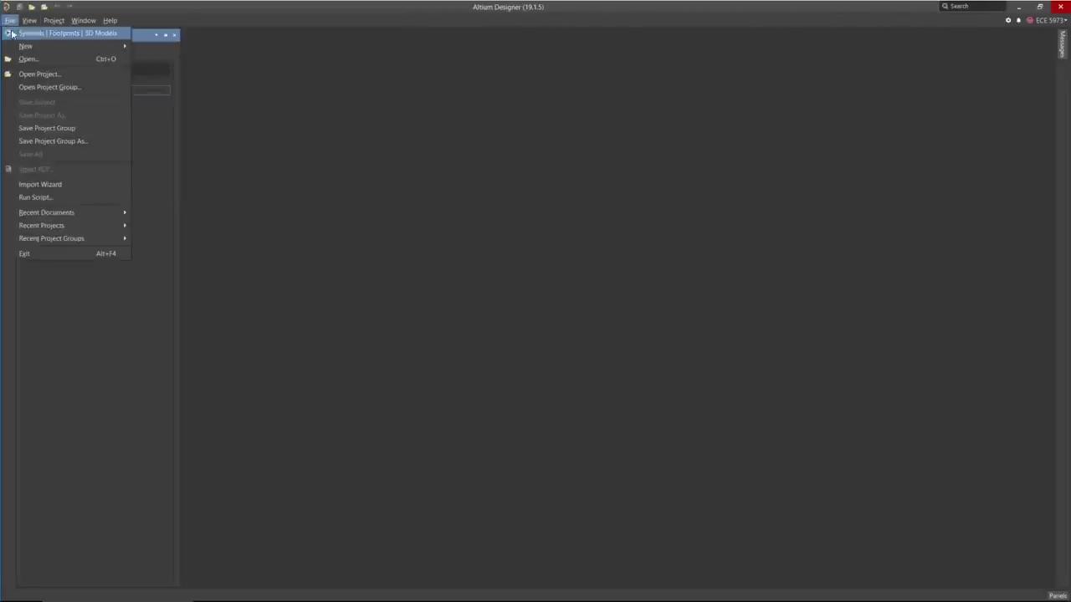
{"action": "mouse_move", "coordinate": [43, 52]}
{"action": "left_click", "coordinate": [167, 46]}
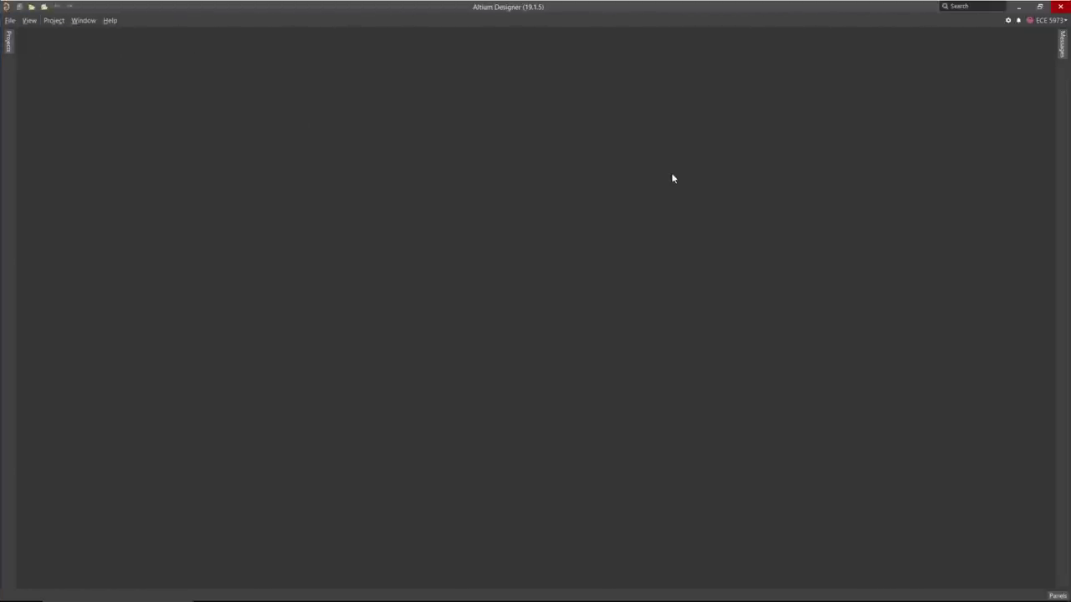
{"action": "left_click_drag", "start_coordinate": [523, 145], "coordinate": [527, 93]}
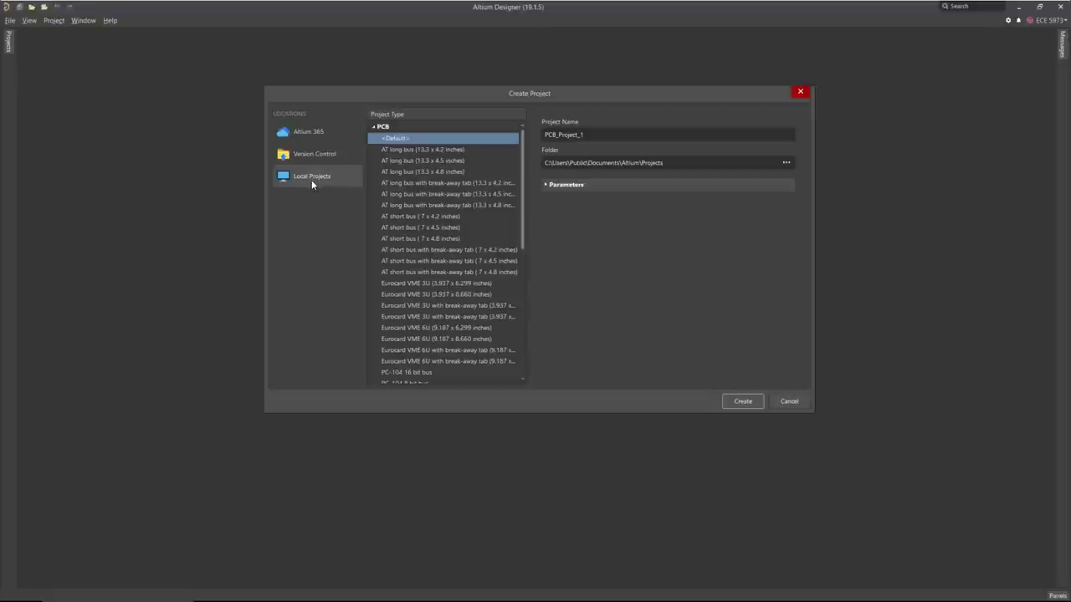
Step: Look at the Altium 365 and Version Control project locations and return to Local Projects
{"action": "left_click", "coordinate": [314, 134]}
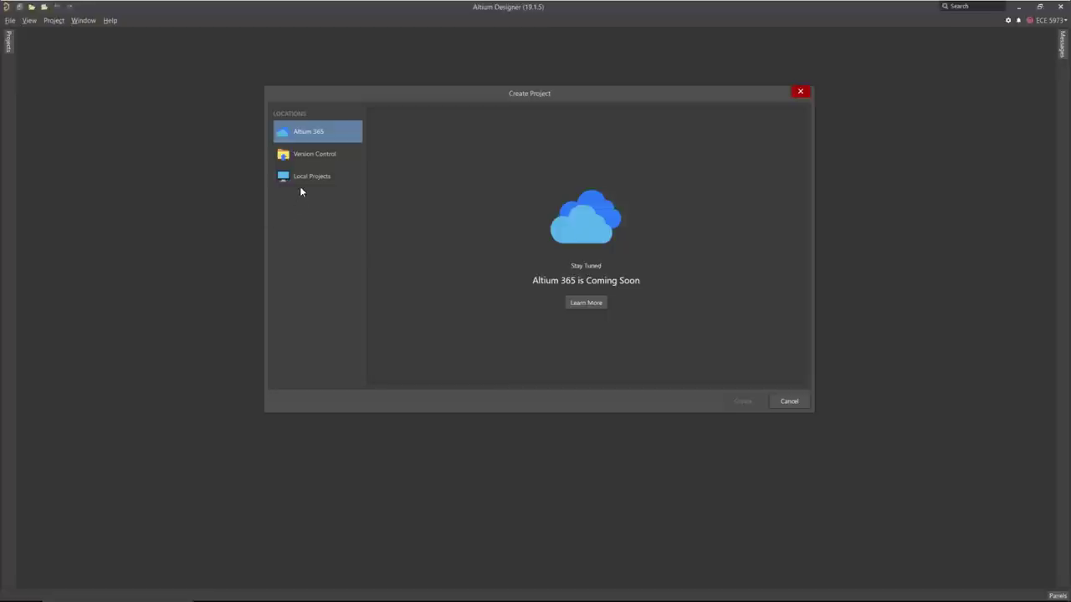
{"action": "left_click", "coordinate": [316, 155]}
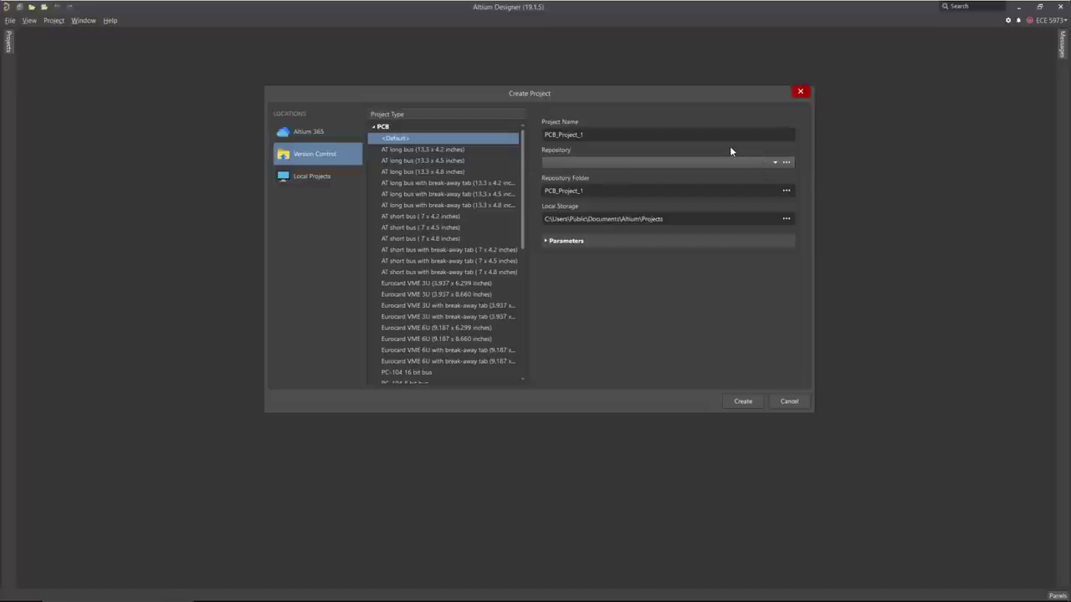
{"action": "left_click", "coordinate": [304, 175]}
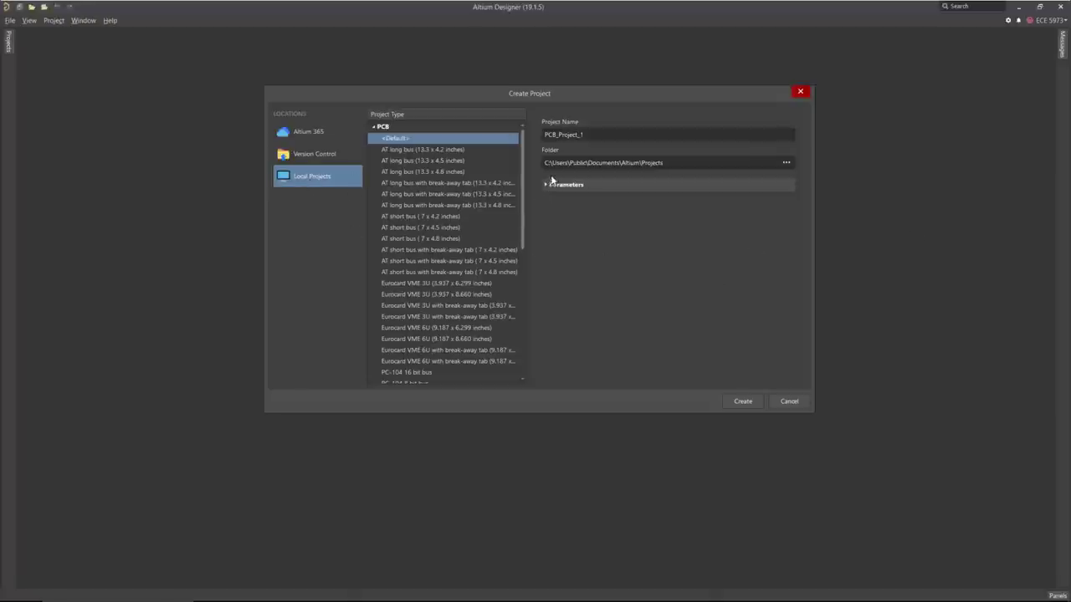
Step: Name the new local PCB project Astable_THP
{"action": "double_click", "coordinate": [577, 134]}
{"action": "double_click", "coordinate": [582, 135]}
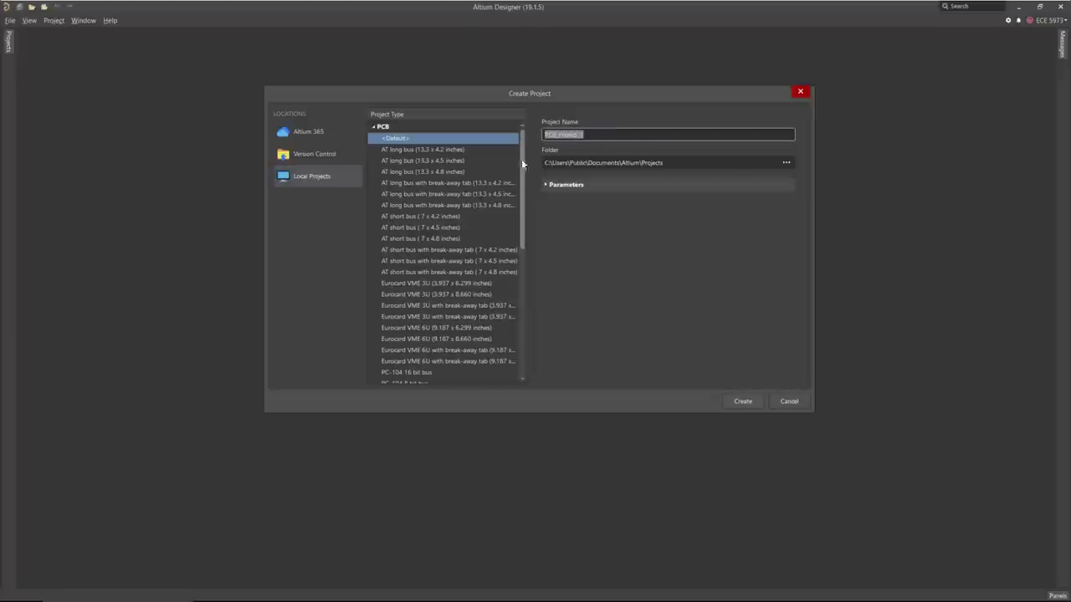
{"action": "type", "text": "As"}
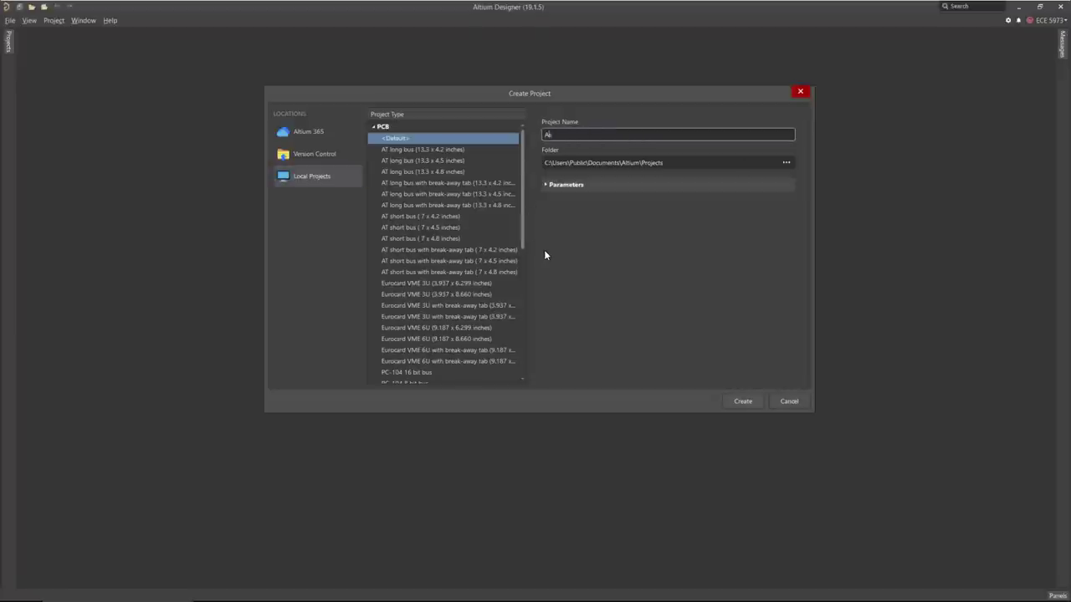
{"action": "type", "text": "table_THP"}
Step: Add an Author parameter containing the author's full name and create the default-type PCB project
{"action": "left_click", "coordinate": [550, 185]}
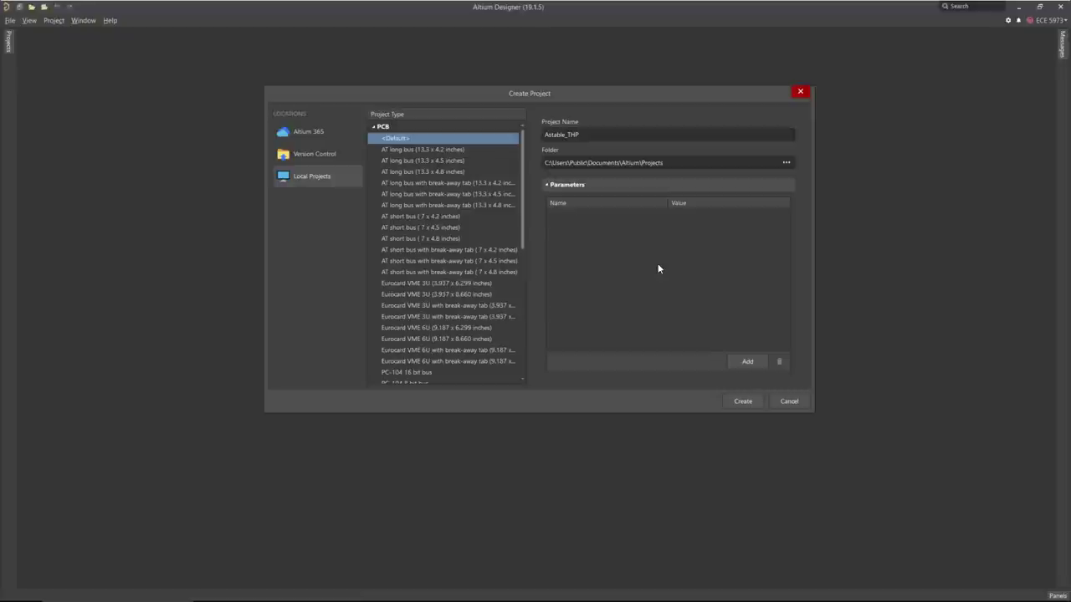
{"action": "left_click", "coordinate": [744, 361]}
{"action": "key", "text": "Tab"}
{"action": "left_click", "coordinate": [711, 216]}
{"action": "type", "text": "Walid Bahid"}
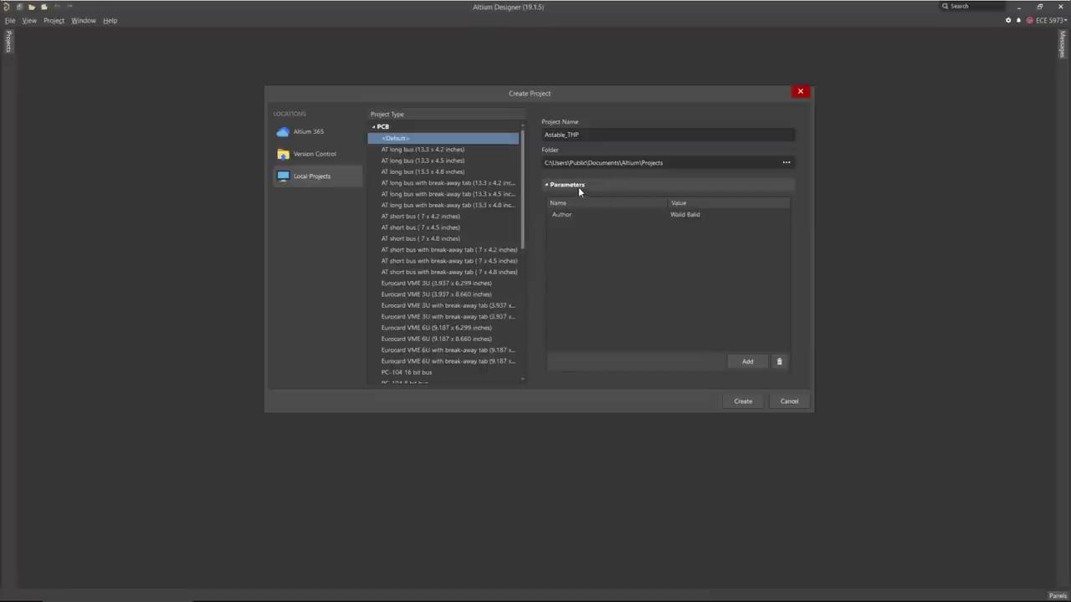
{"action": "left_click", "coordinate": [636, 275]}
{"action": "left_click_drag", "start_coordinate": [460, 92], "coordinate": [495, 127]}
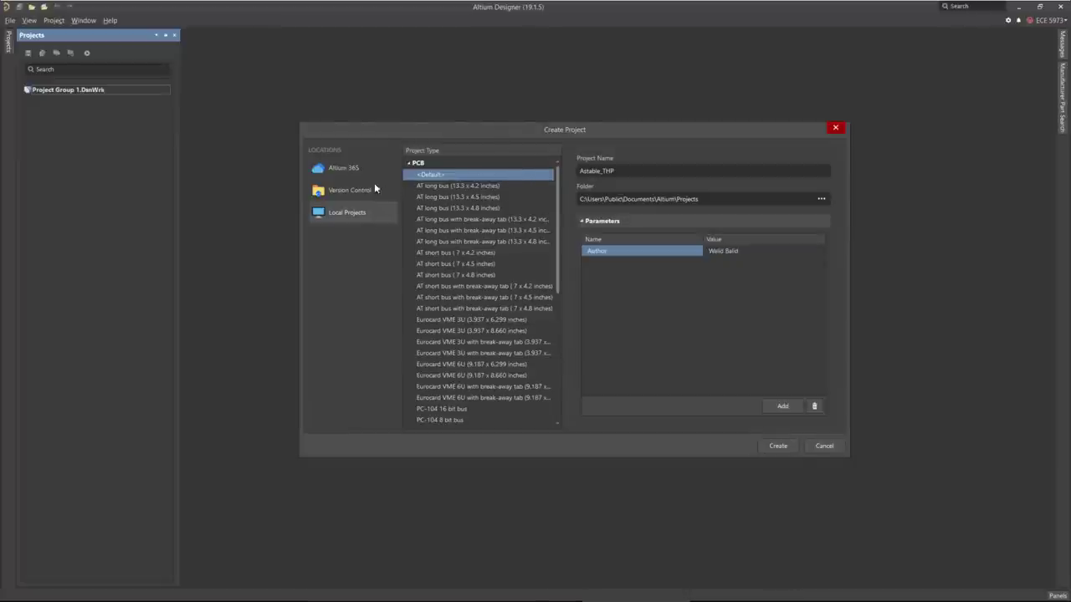
{"action": "left_click", "coordinate": [776, 446]}
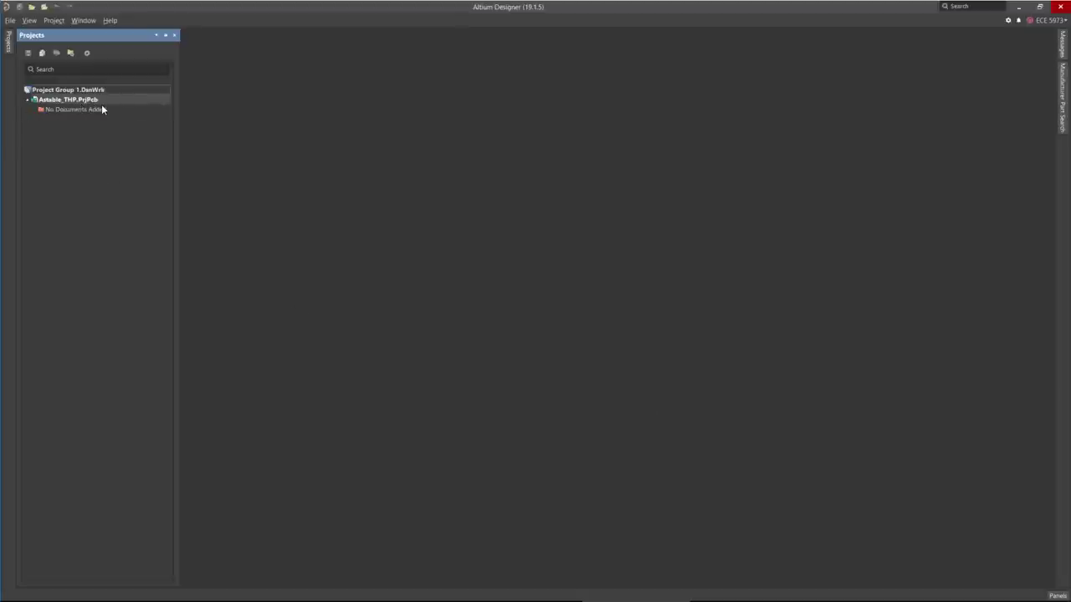
{"action": "left_click", "coordinate": [9, 21]}
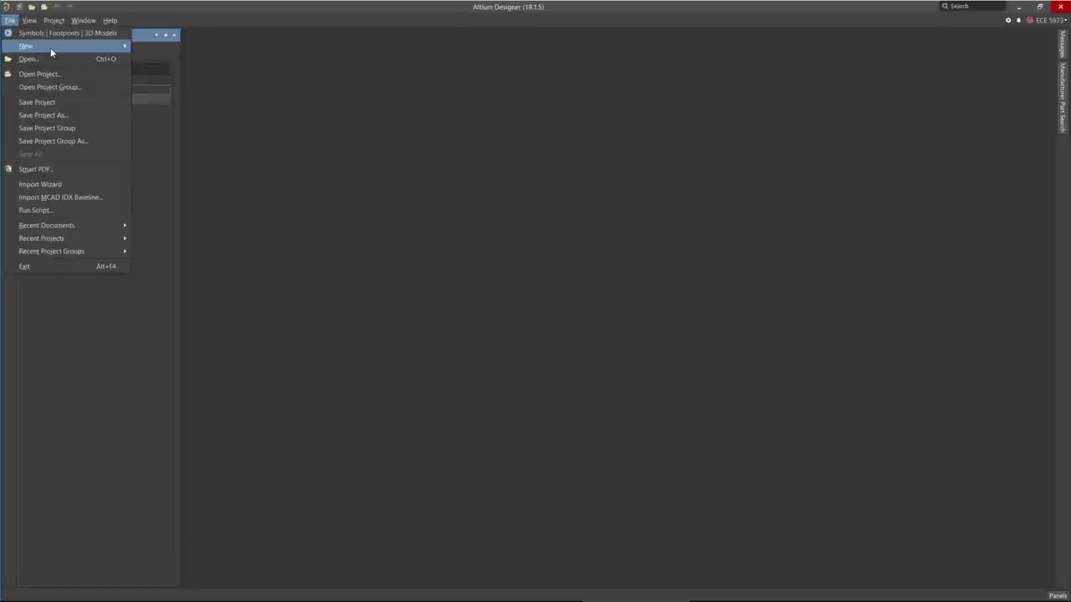
{"action": "mouse_move", "coordinate": [51, 47]}
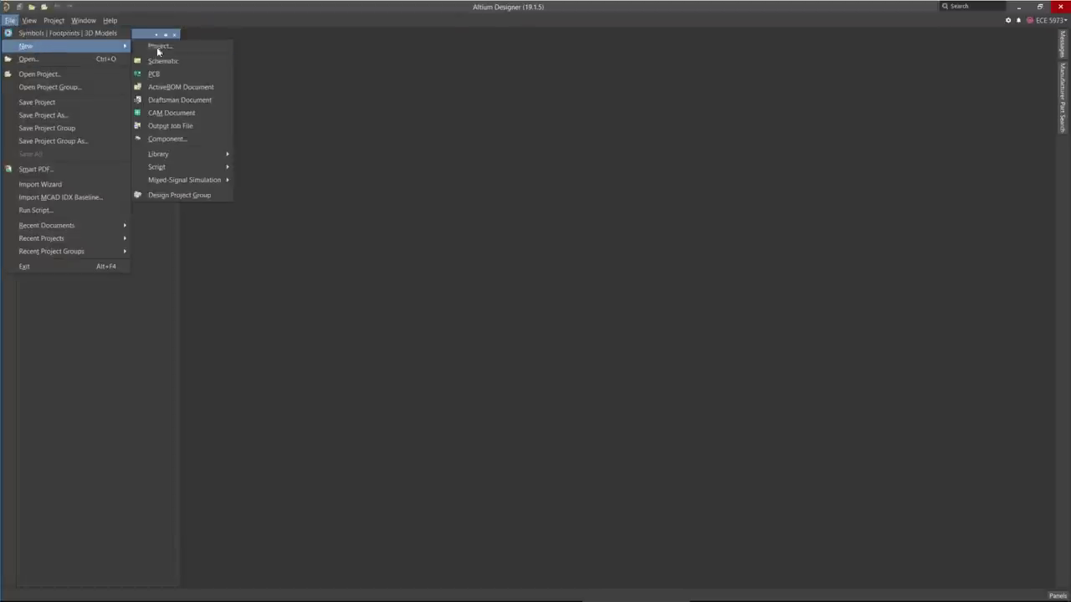
{"action": "left_click", "coordinate": [386, 90]}
Step: Add a new schematic document to the Astable_THP project
{"action": "right_click", "coordinate": [115, 124]}
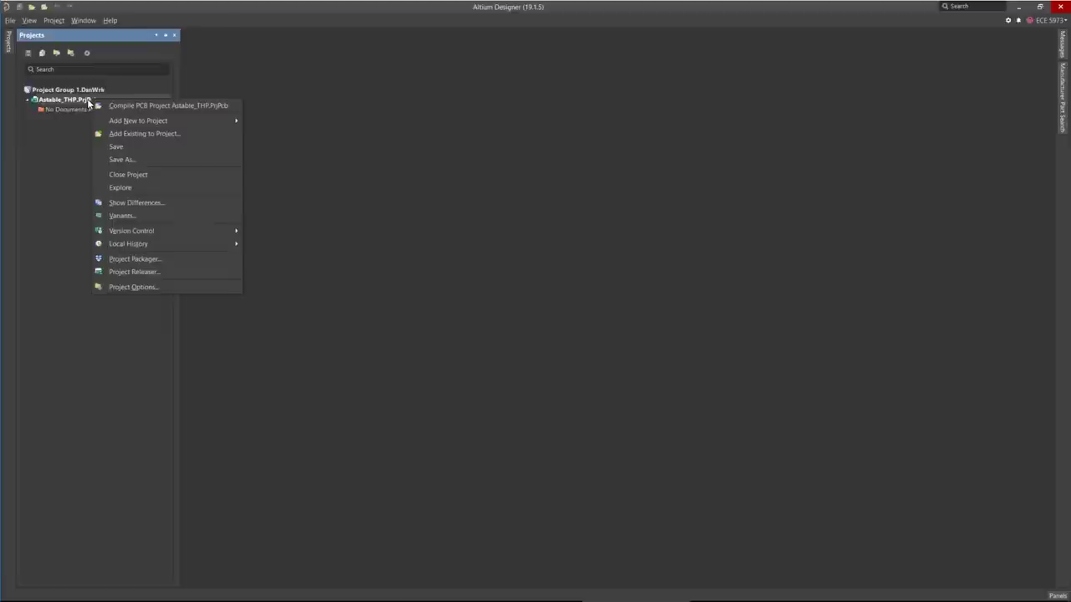
{"action": "mouse_move", "coordinate": [125, 123]}
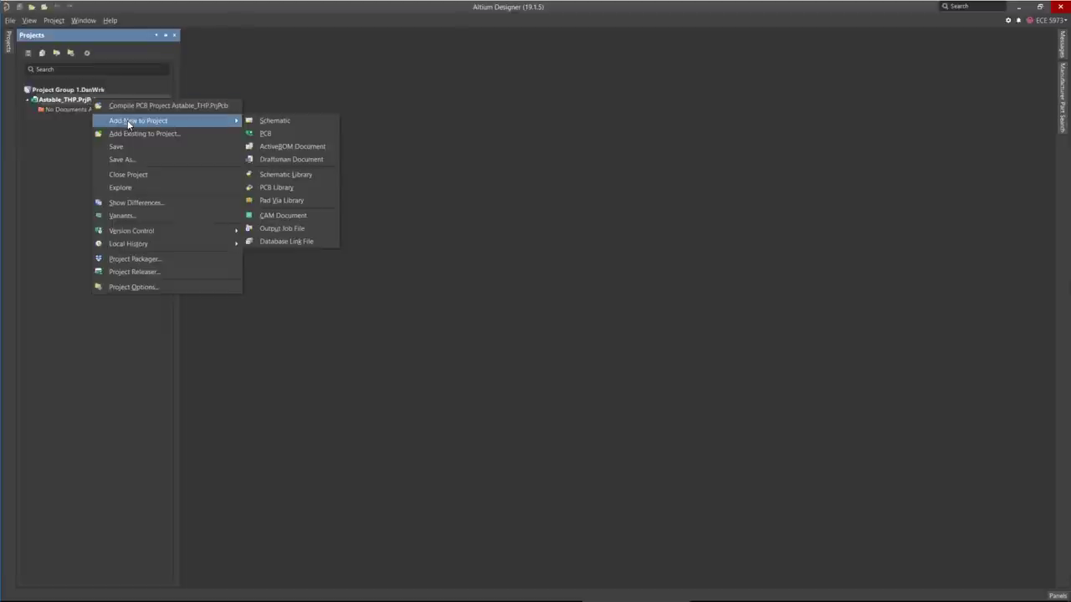
{"action": "left_click", "coordinate": [285, 123]}
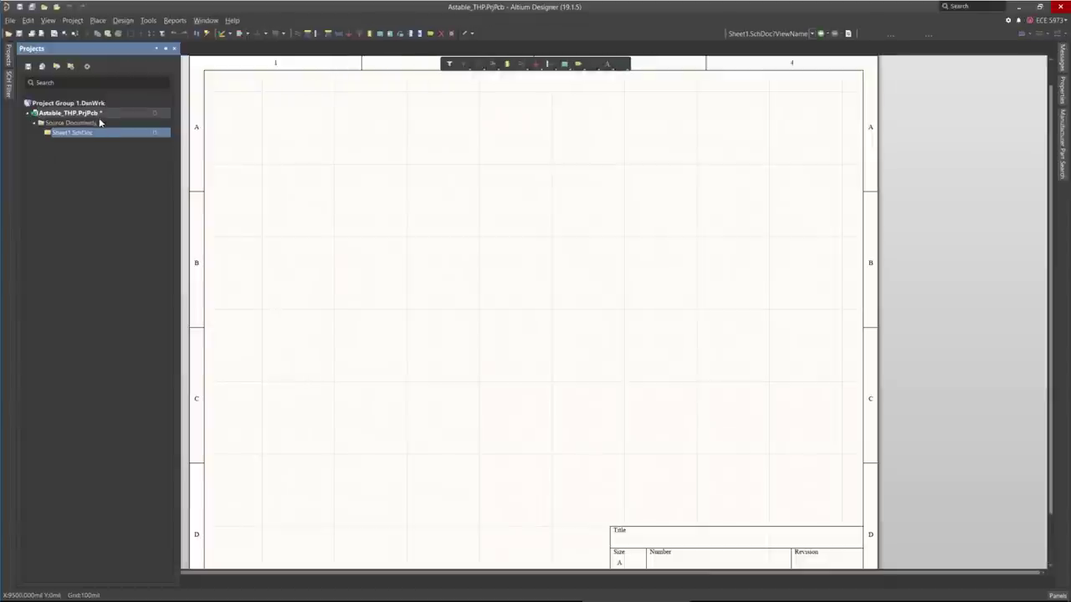
Step: Add a second schematic sheet to the Astable_THP project
{"action": "right_click", "coordinate": [80, 117]}
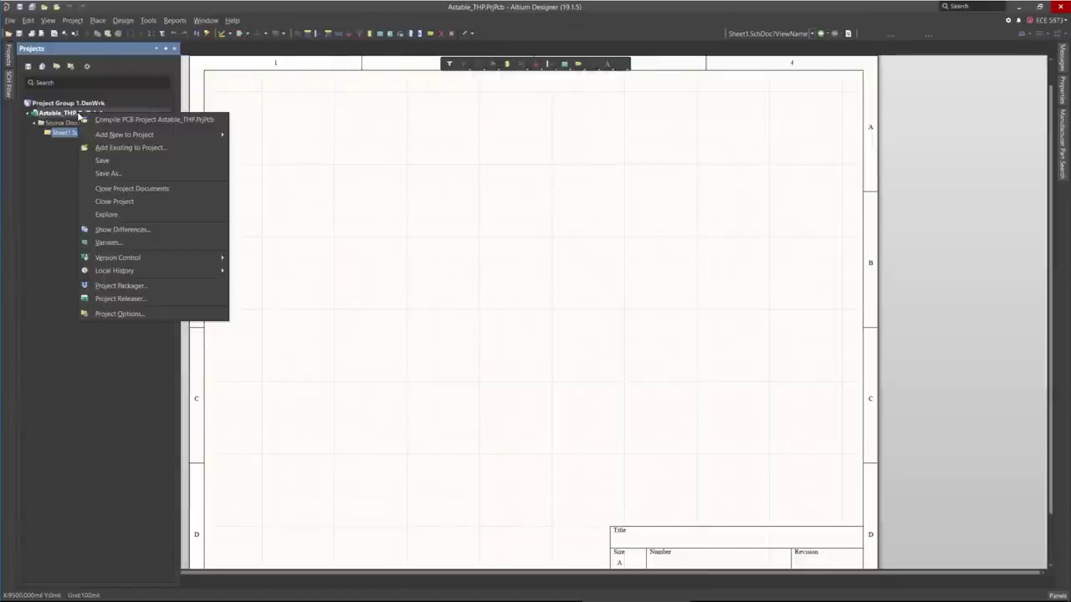
{"action": "mouse_move", "coordinate": [126, 135]}
{"action": "left_click", "coordinate": [266, 135]}
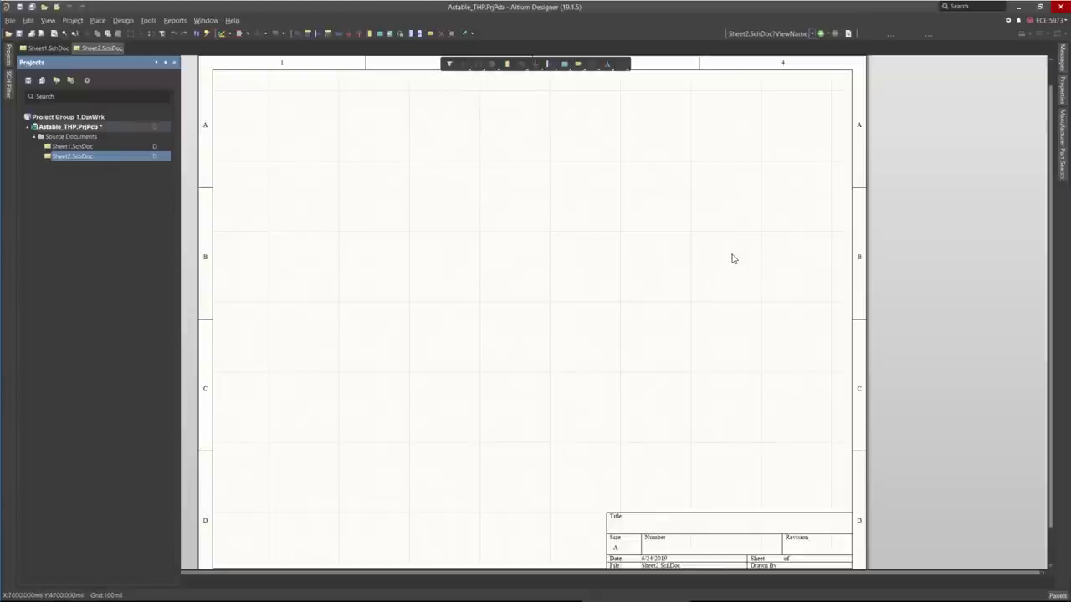
Step: Switch to LTspice to examine the Astable Multivibrators circuit and return to Altium Designer
{"action": "mouse_move", "coordinate": [399, 598]}
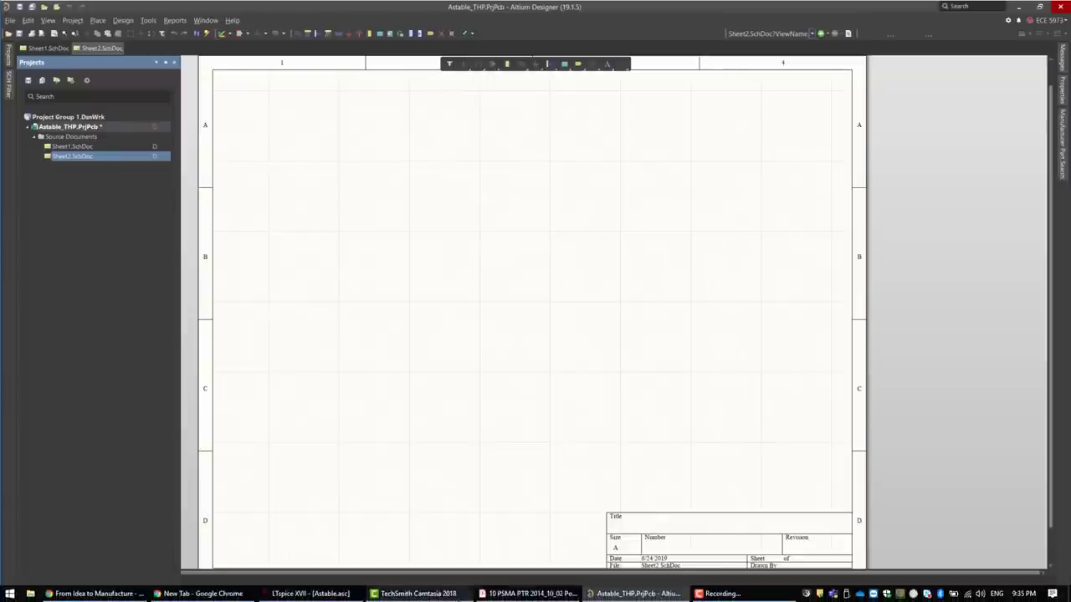
{"action": "left_click", "coordinate": [311, 594]}
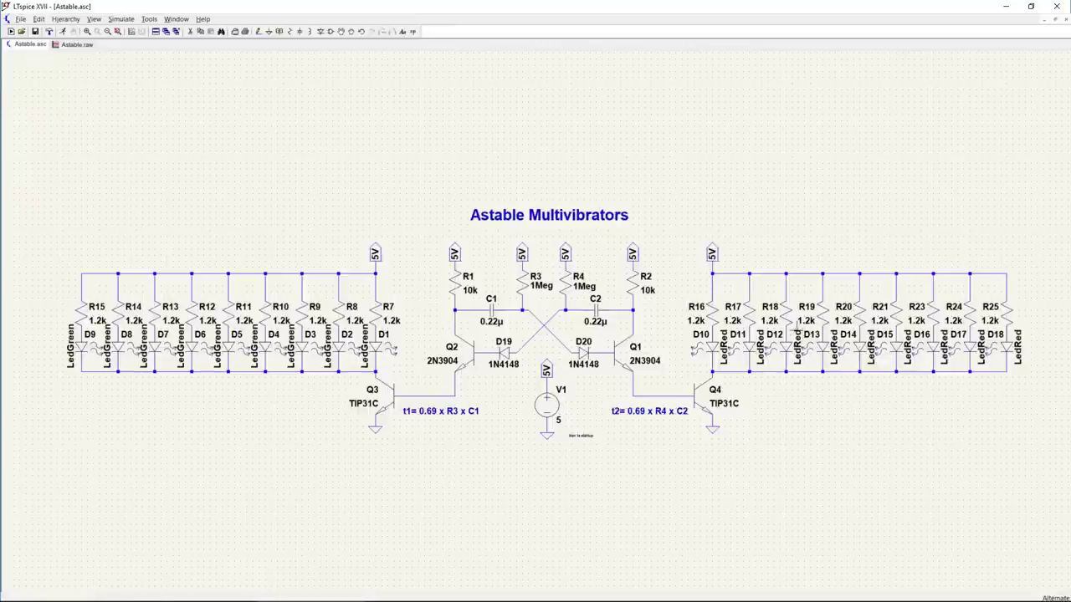
{"action": "left_click", "coordinate": [1008, 12]}
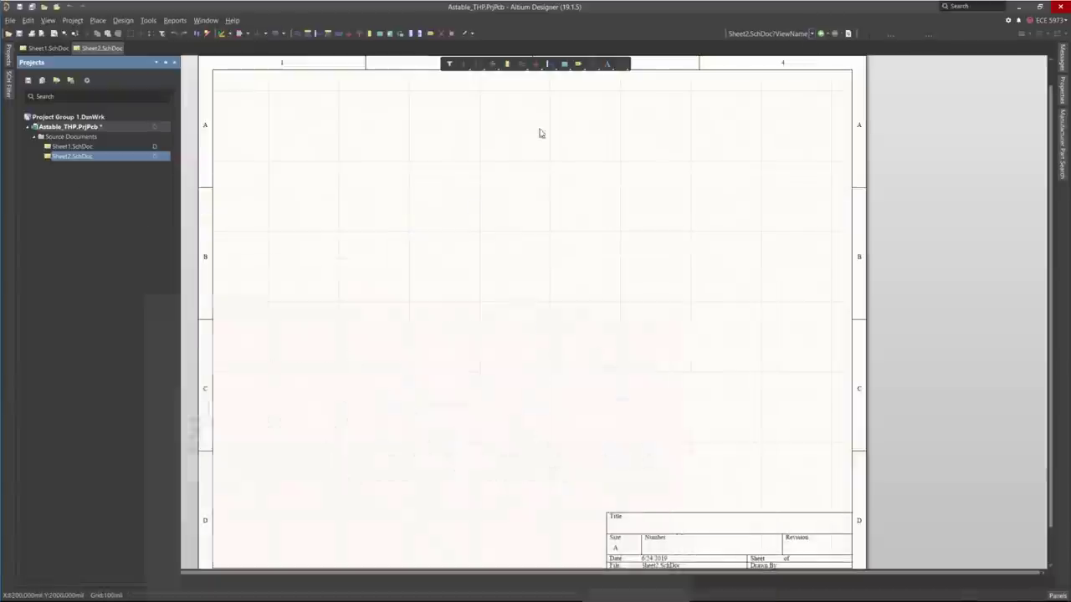
Step: Close the unneeded schematic Sheet2.SchDoc, discarding it from the project
{"action": "right_click", "coordinate": [84, 158]}
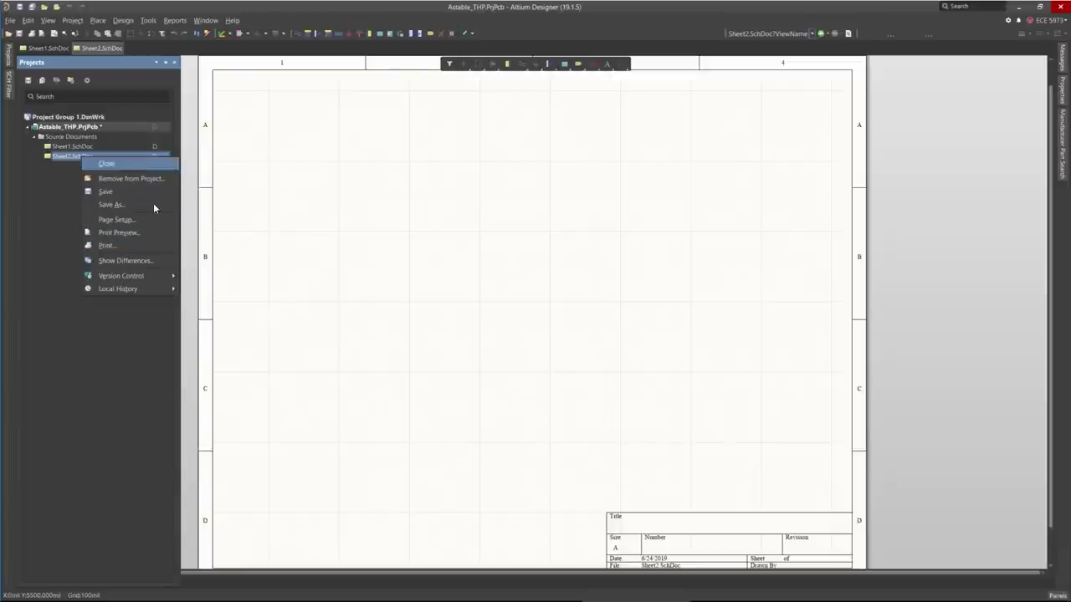
{"action": "left_click", "coordinate": [128, 164]}
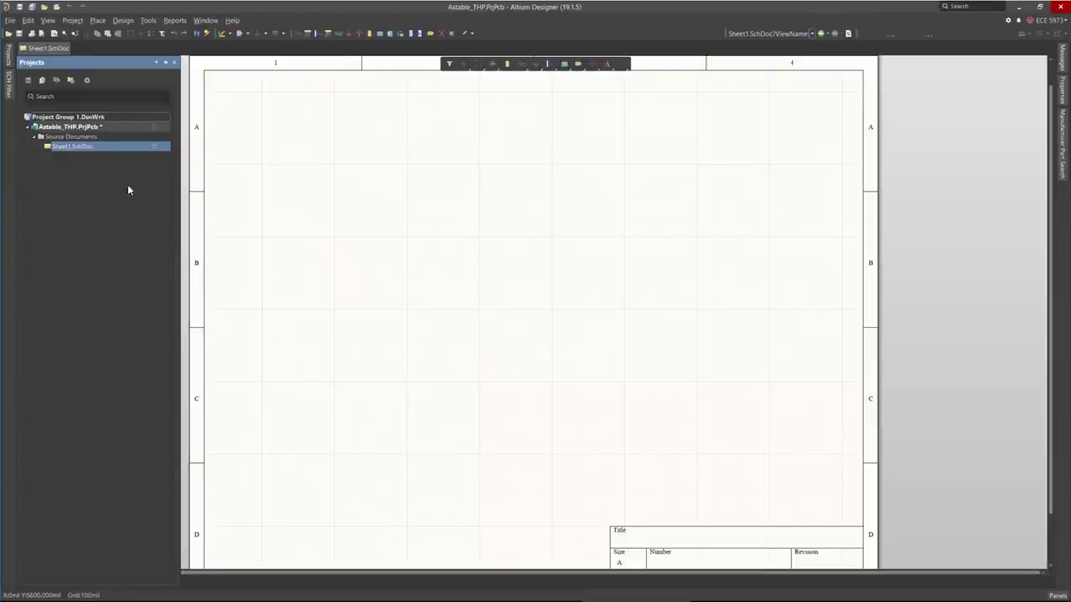
Step: Add a new PCB document to the Astable_THP project and return to the Sheet1.SchDoc schematic
{"action": "right_click", "coordinate": [88, 127]}
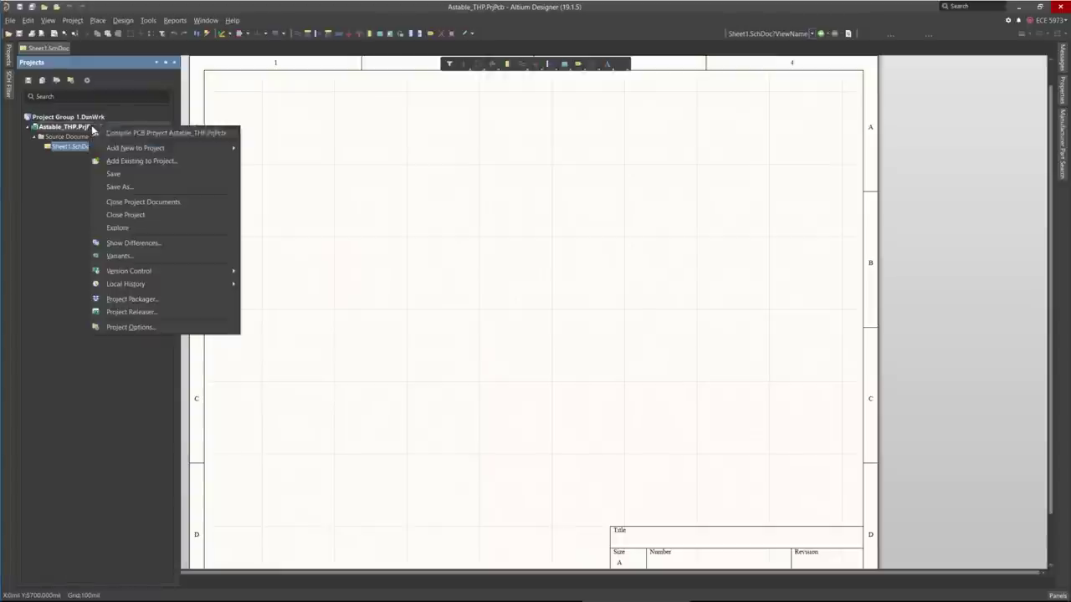
{"action": "mouse_move", "coordinate": [155, 151]}
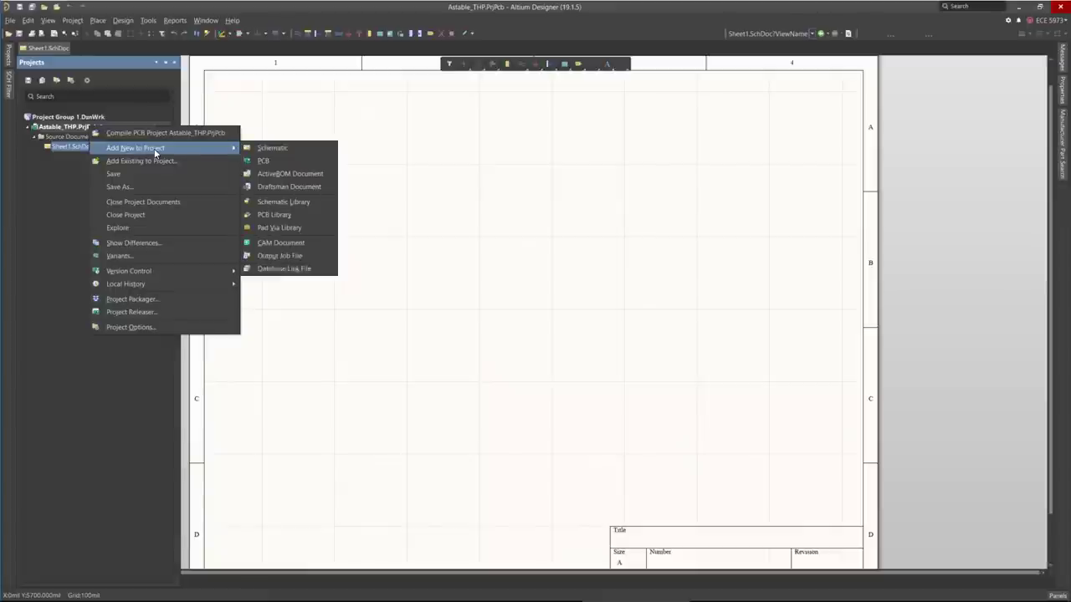
{"action": "left_click", "coordinate": [263, 161]}
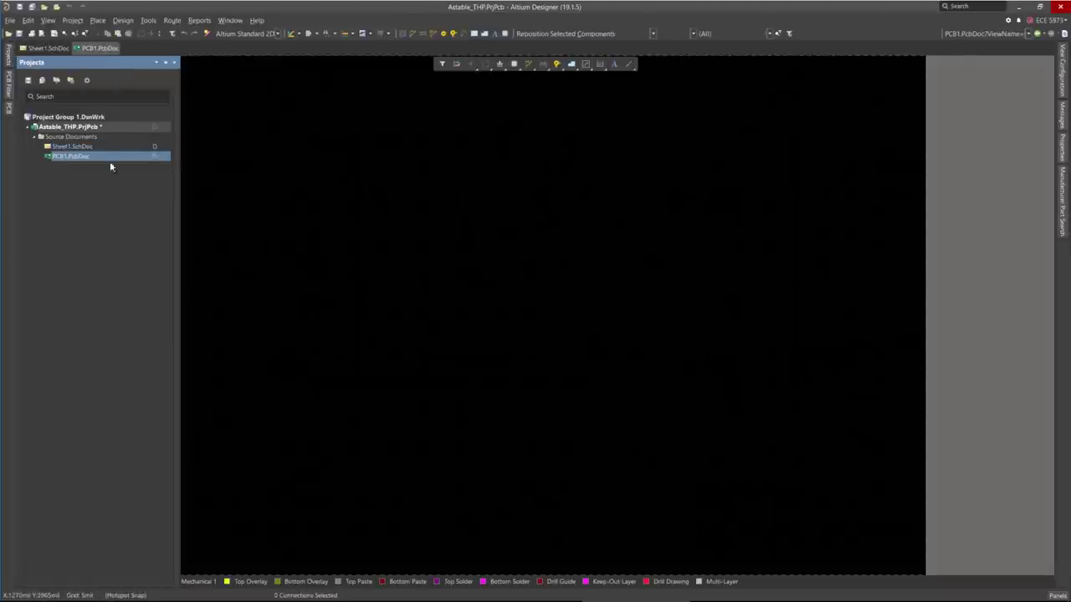
{"action": "left_click", "coordinate": [72, 147]}
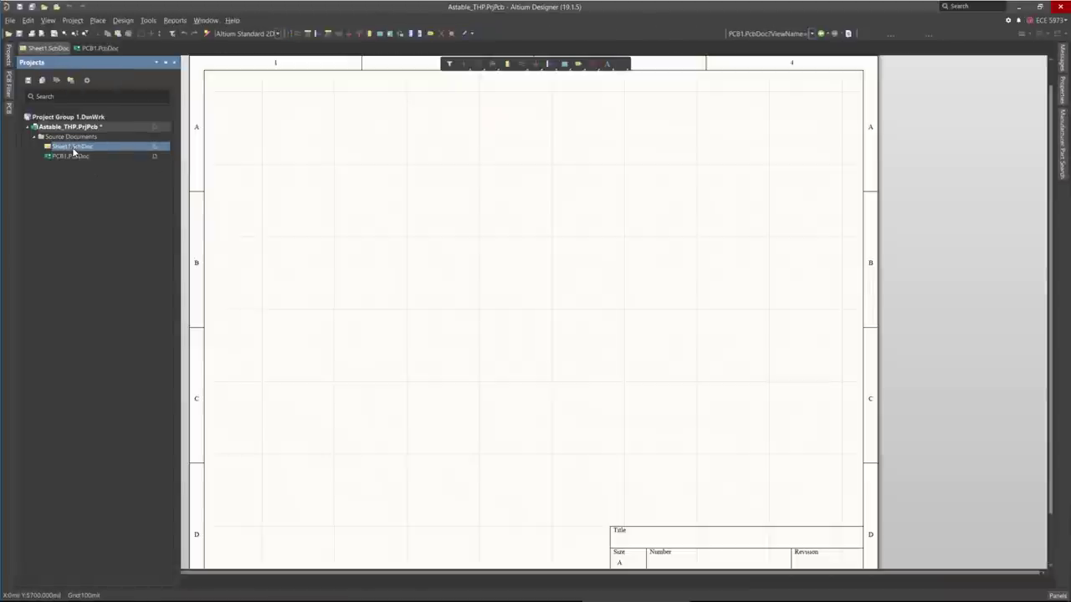
Step: Look at PCB1.PcbDoc, return to the Sheet1.SchDoc schematic, and display the sheet's document properties
{"action": "left_click", "coordinate": [77, 155]}
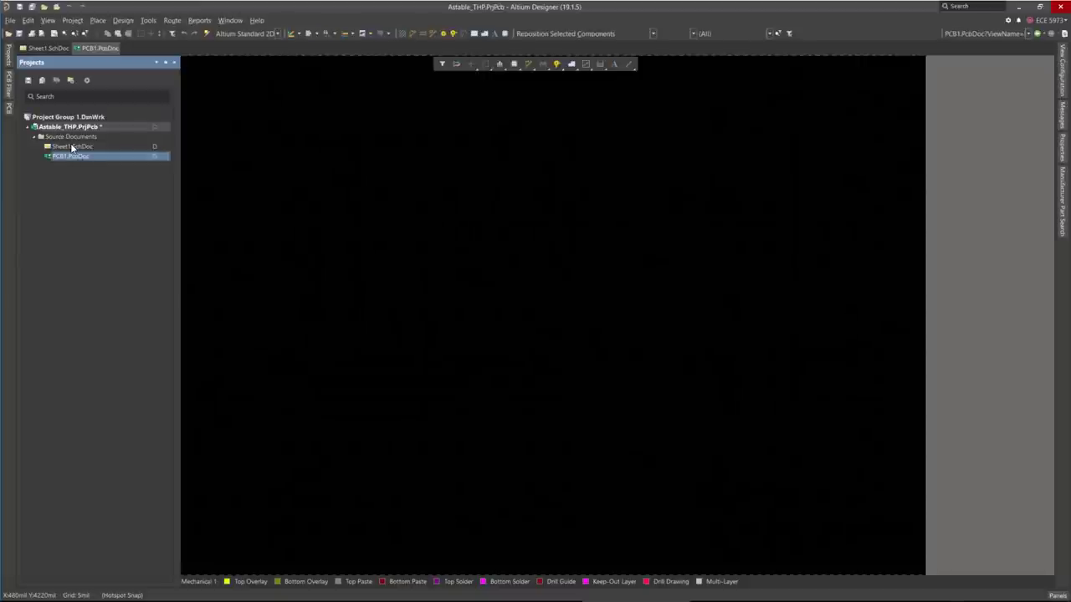
{"action": "left_click", "coordinate": [73, 147]}
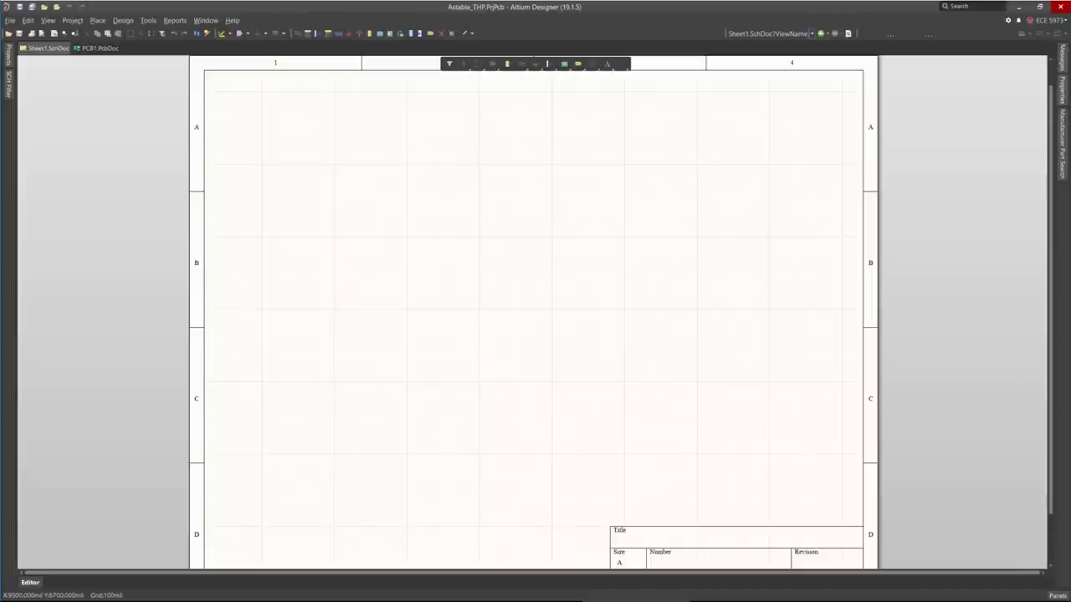
{"action": "left_click", "coordinate": [1062, 94]}
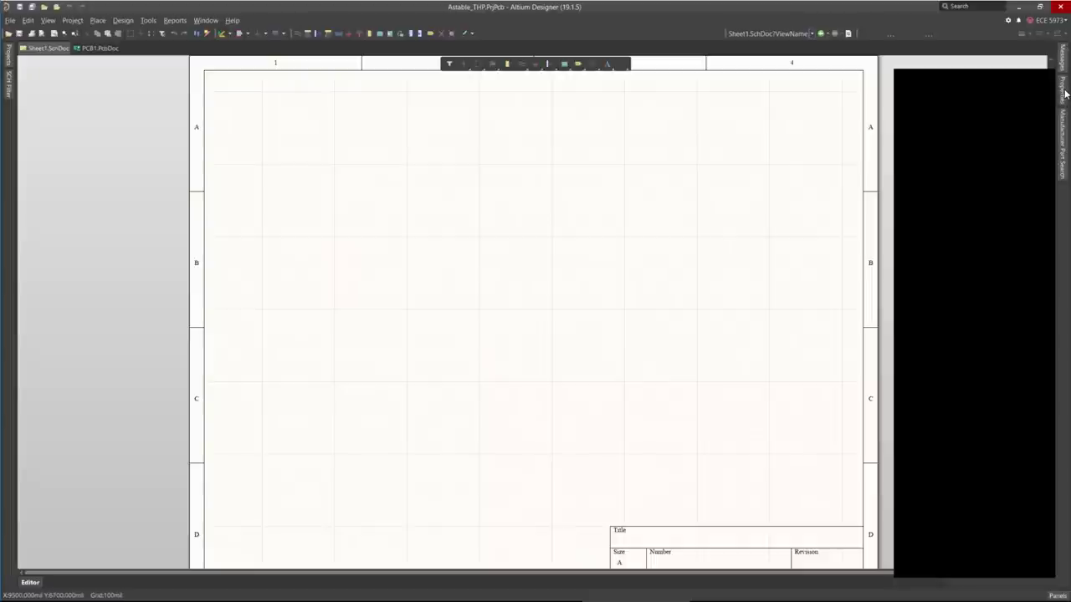
{"action": "left_click", "coordinate": [1059, 597]}
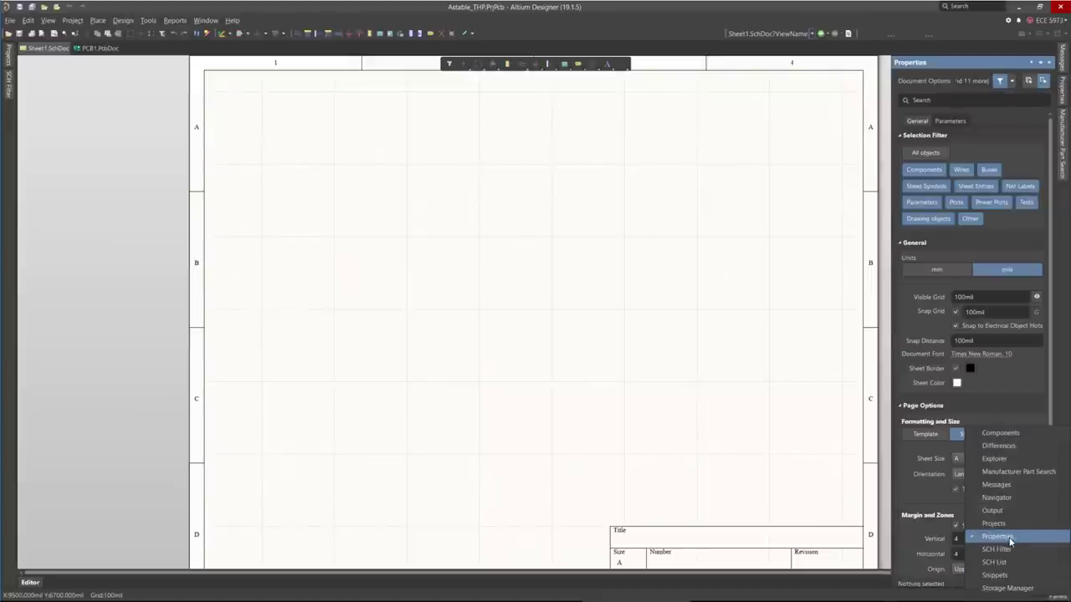
{"action": "left_click", "coordinate": [788, 132]}
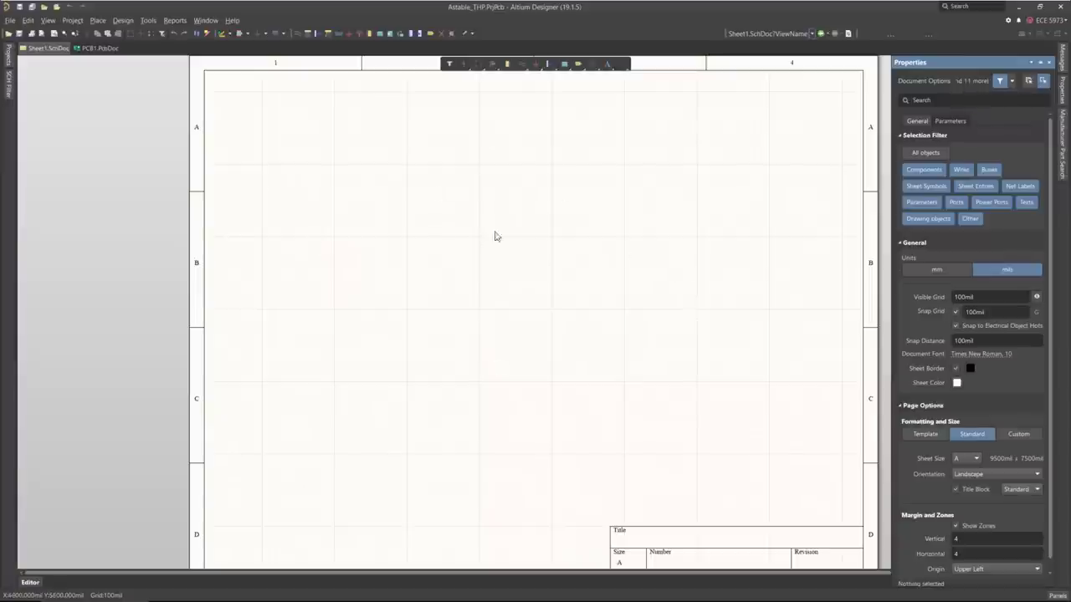
Step: Examine the schematic sheet's general, page and margin options, including its units and grid settings
{"action": "scroll", "coordinate": [979, 282], "scroll_direction": "down", "scroll_amount": 1}
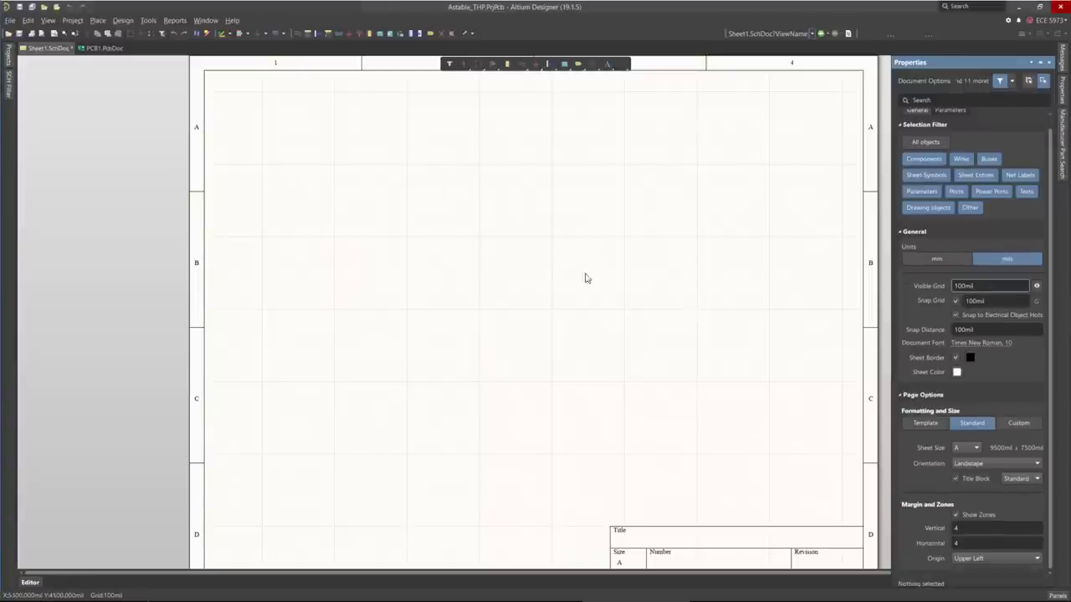
{"action": "left_click", "coordinate": [1062, 78]}
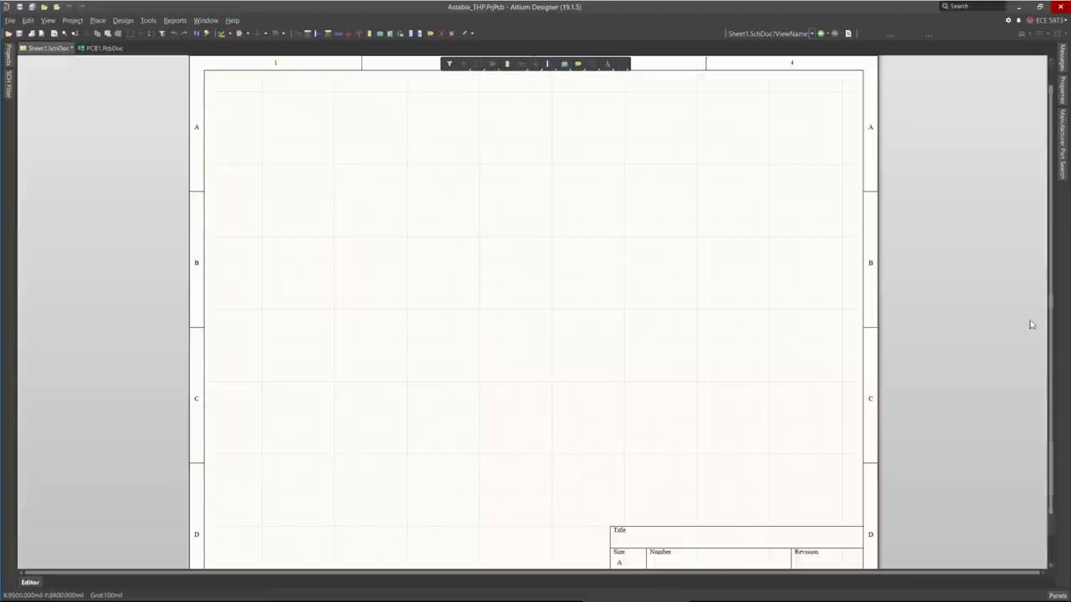
{"action": "left_click", "coordinate": [1063, 78]}
{"action": "scroll", "coordinate": [963, 135], "scroll_direction": "up", "scroll_amount": 1}
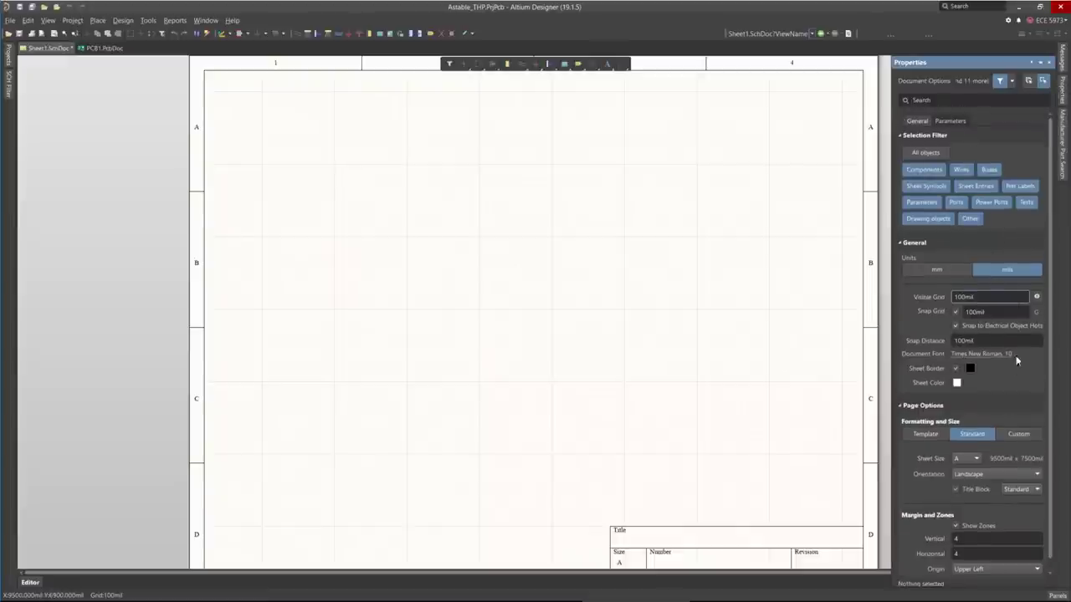
{"action": "scroll", "coordinate": [1014, 393], "scroll_direction": "down", "scroll_amount": 1}
{"action": "scroll", "coordinate": [1008, 334], "scroll_direction": "up", "scroll_amount": 1}
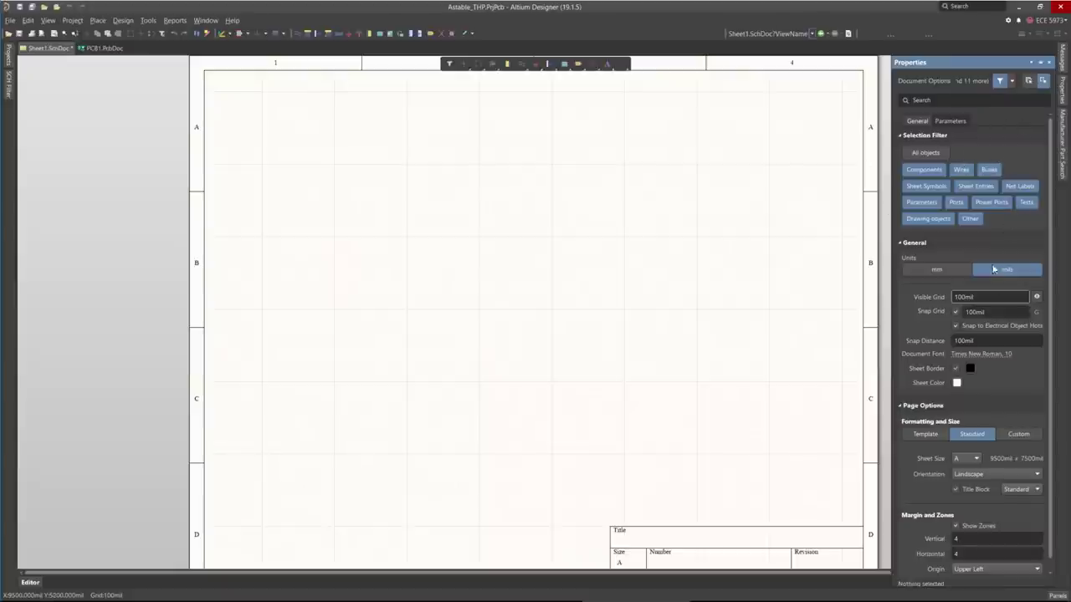
{"action": "scroll", "coordinate": [1010, 284], "scroll_direction": "down", "scroll_amount": 1}
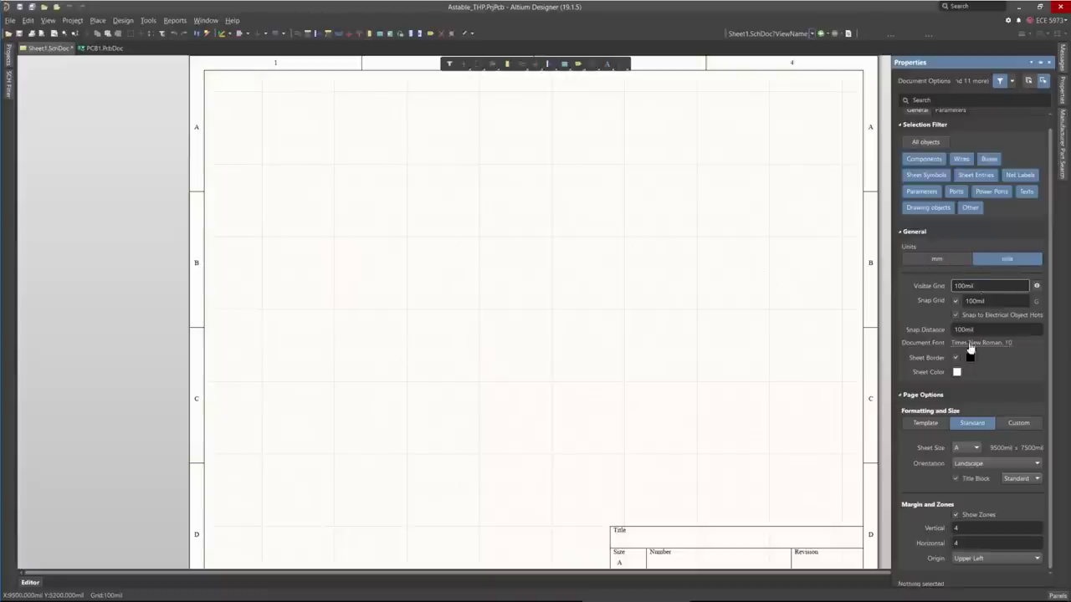
Step: Hide and redisplay the sheet's visible grid, try a 50 mil spacing, and restore it to 100 mil
{"action": "left_click", "coordinate": [1036, 287]}
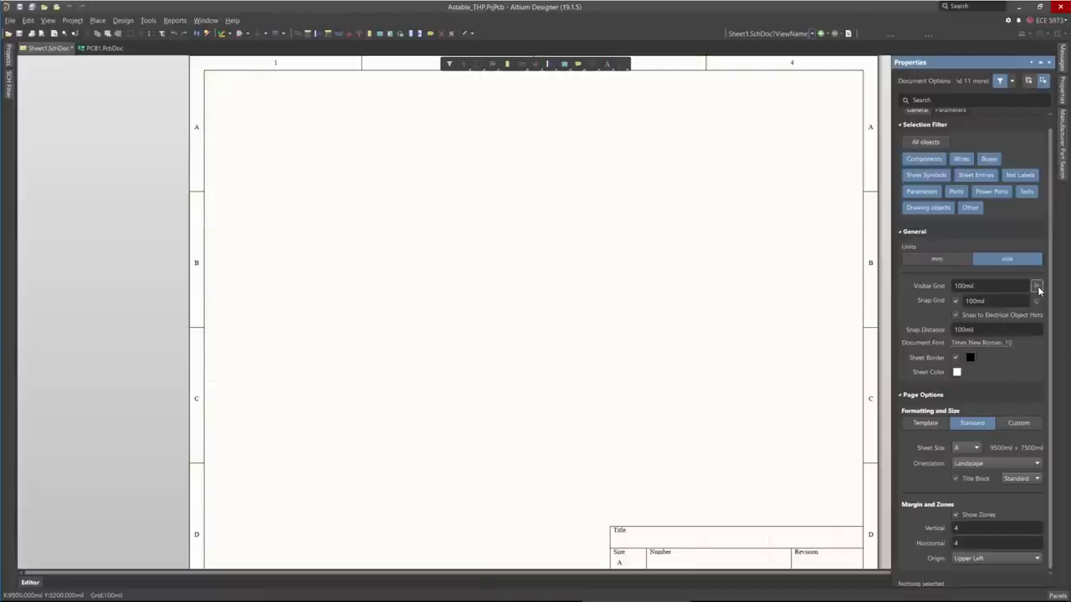
{"action": "left_click", "coordinate": [1037, 286]}
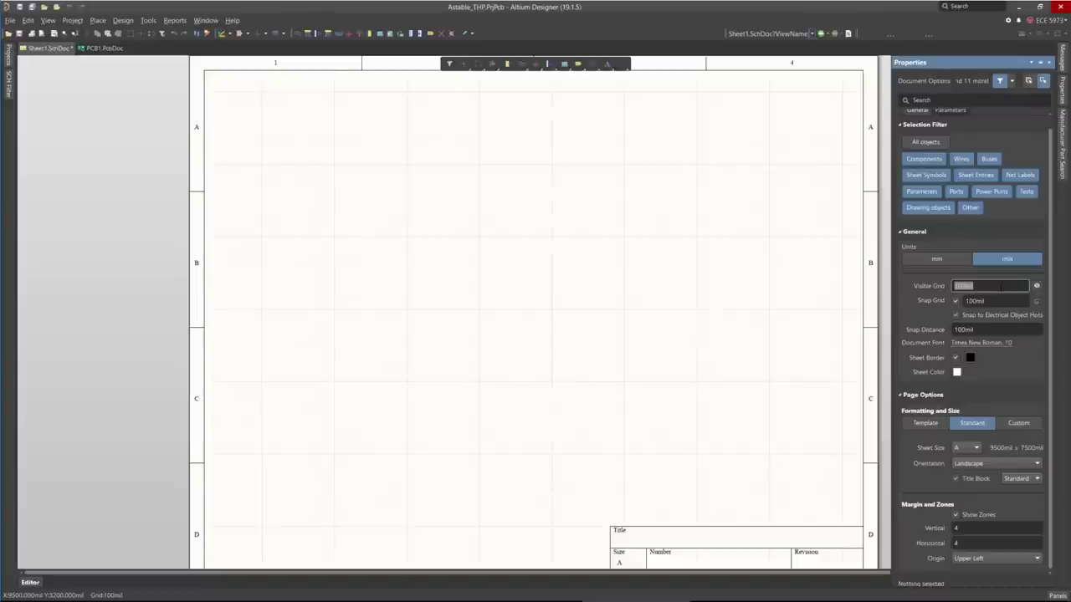
{"action": "type", "text": "50"}
{"action": "key", "text": "Return"}
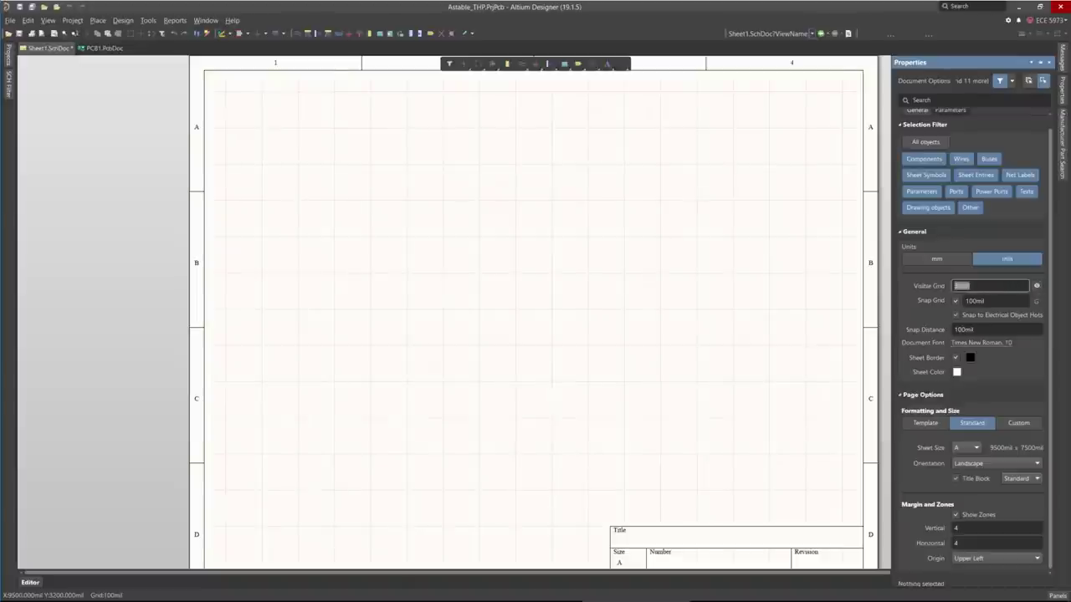
{"action": "type", "text": "100"}
{"action": "key", "text": "Return"}
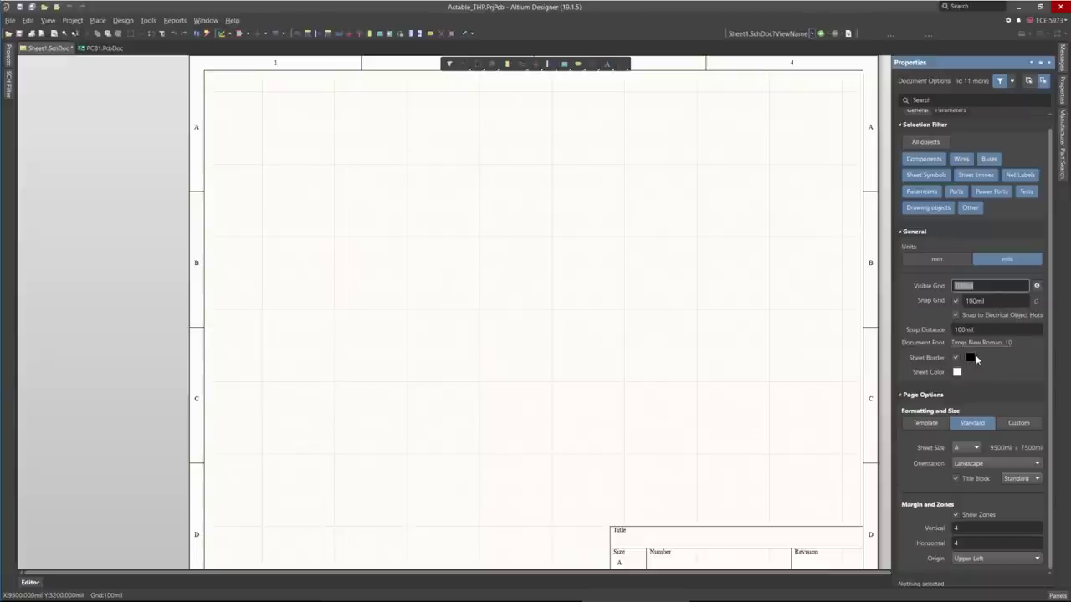
Step: Set the schematic's standard sheet size to A4 and fit the whole sheet in view
{"action": "scroll", "coordinate": [563, 338], "scroll_direction": "up", "scroll_amount": 1}
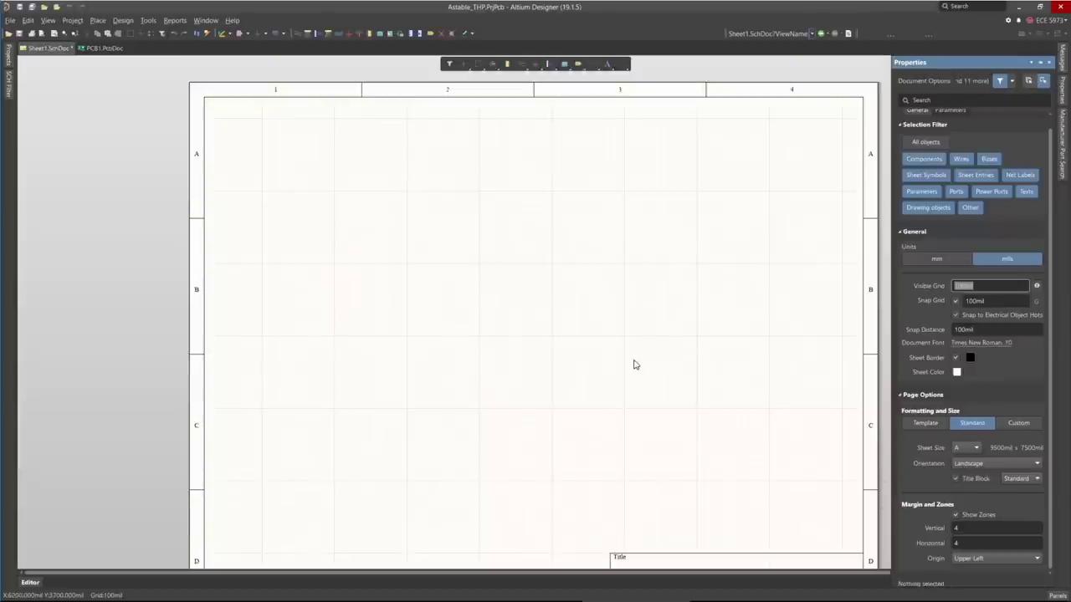
{"action": "scroll", "coordinate": [633, 363], "scroll_direction": "down", "scroll_amount": 3}
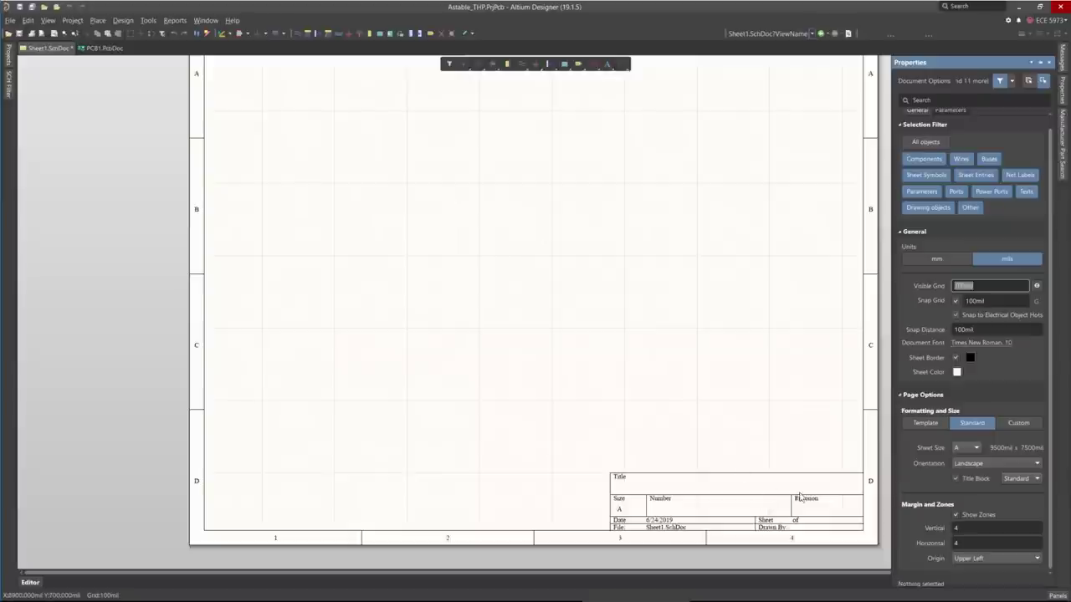
{"action": "left_click", "coordinate": [970, 448]}
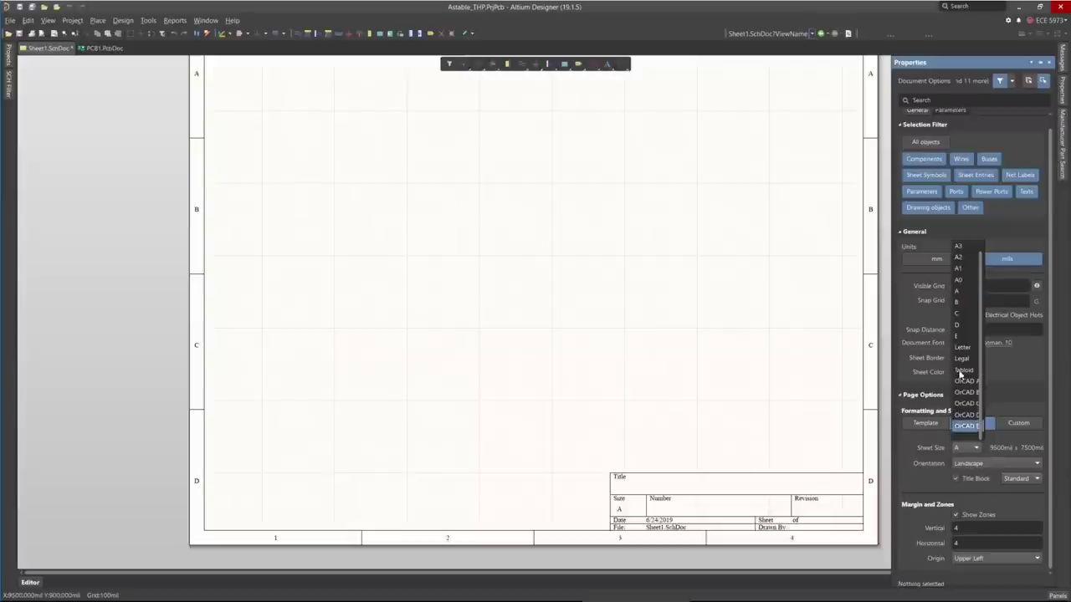
{"action": "scroll", "coordinate": [974, 330], "scroll_direction": "up", "scroll_amount": 1}
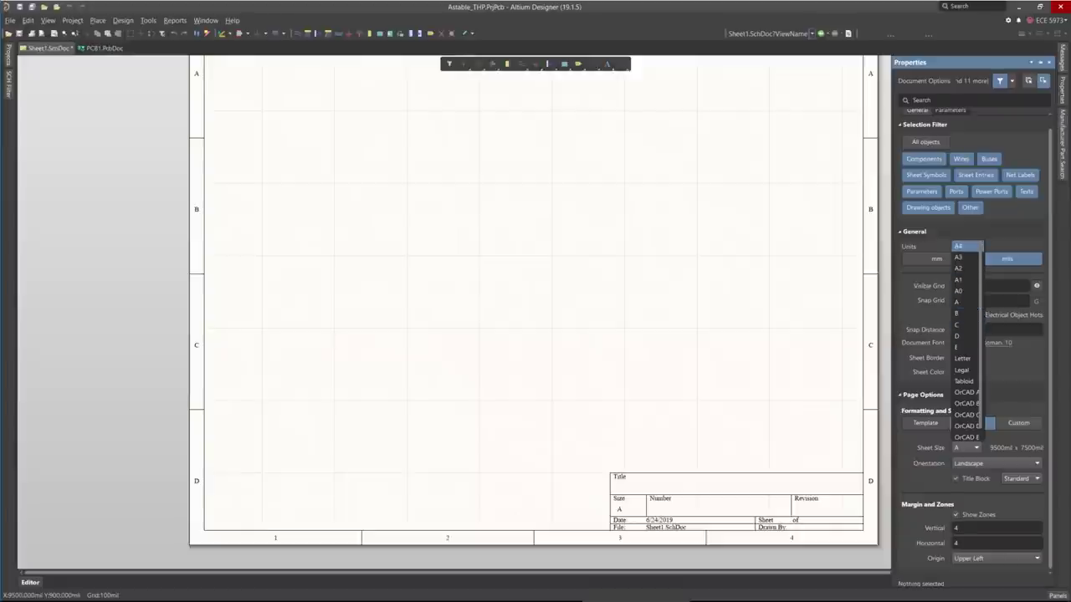
{"action": "left_click", "coordinate": [958, 245]}
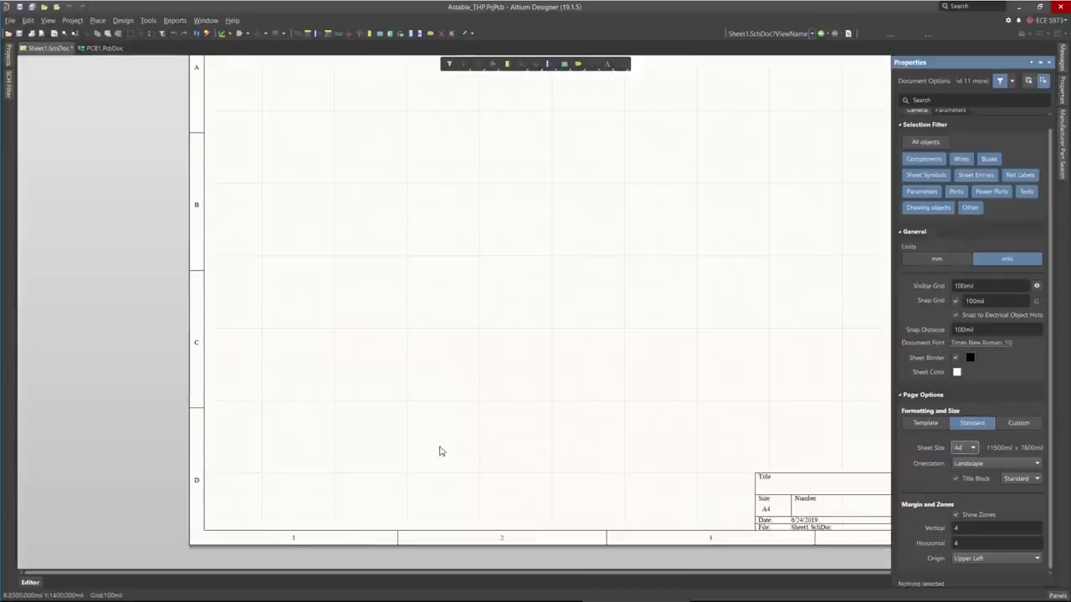
{"action": "scroll", "coordinate": [468, 458], "scroll_direction": "down", "scroll_amount": 2, "text": "ctrl"}
{"action": "key", "text": "ctrl+Page_Down"}
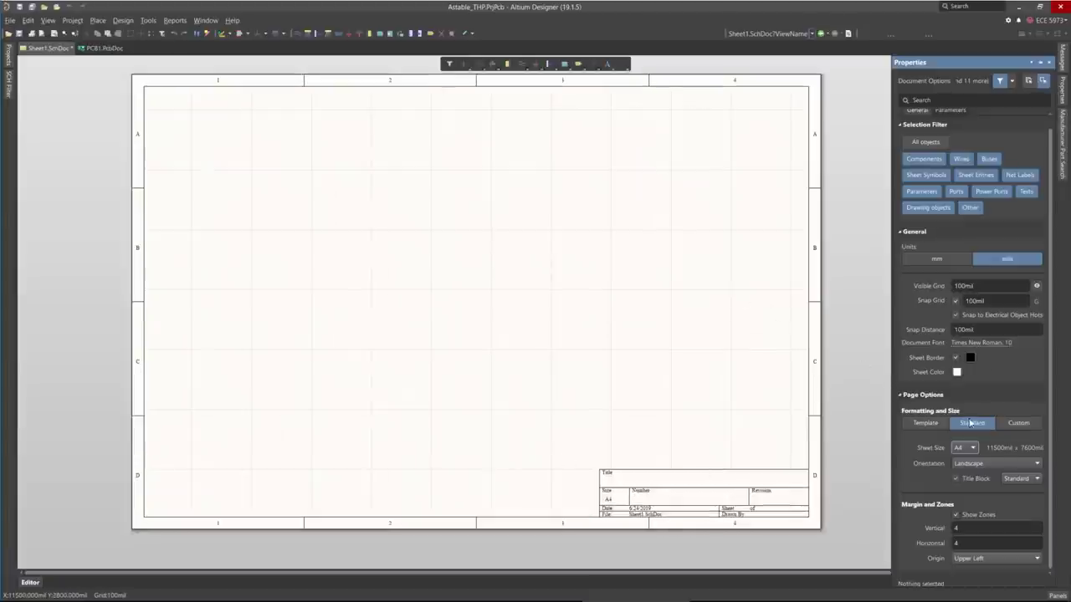
Step: Keep the sheet orientation at Landscape and try setting the number of horizontal zones to 6
{"action": "left_click", "coordinate": [1035, 465]}
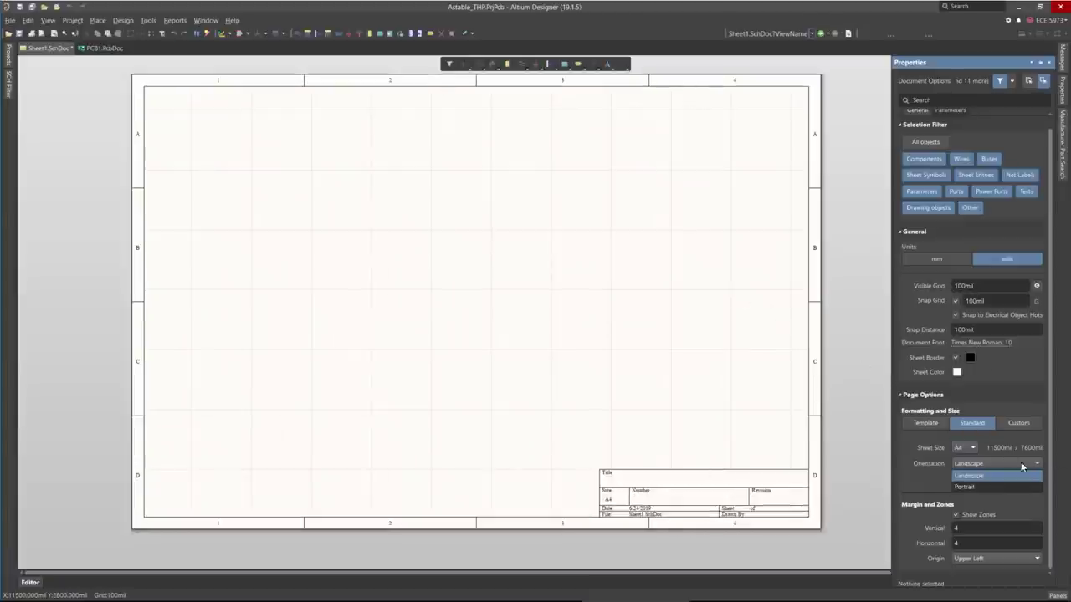
{"action": "left_click", "coordinate": [992, 475]}
{"action": "left_click", "coordinate": [997, 466]}
{"action": "left_click", "coordinate": [997, 466]}
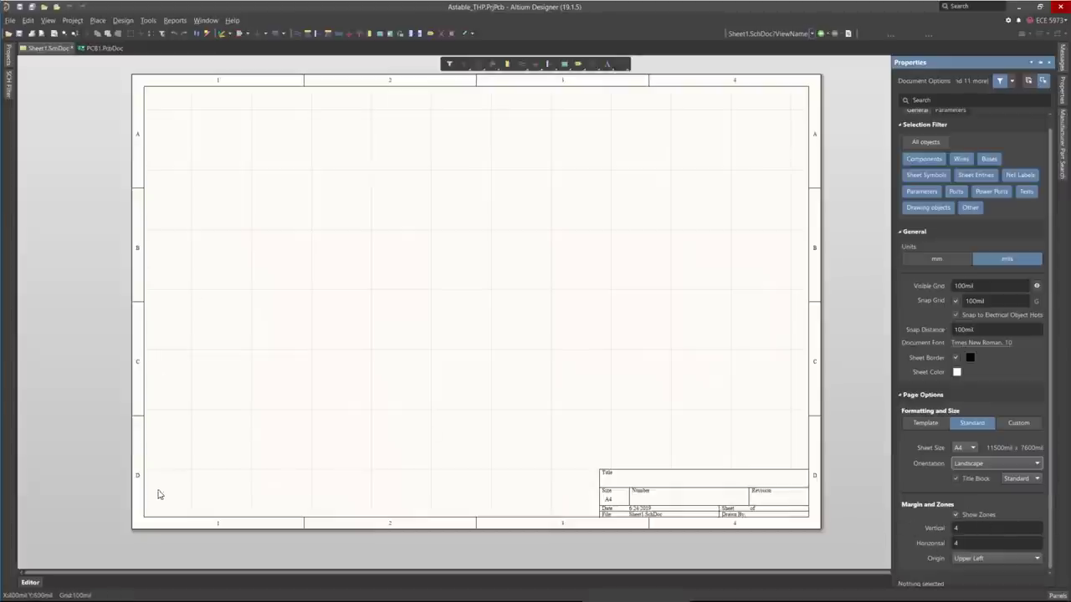
{"action": "left_click", "coordinate": [996, 528]}
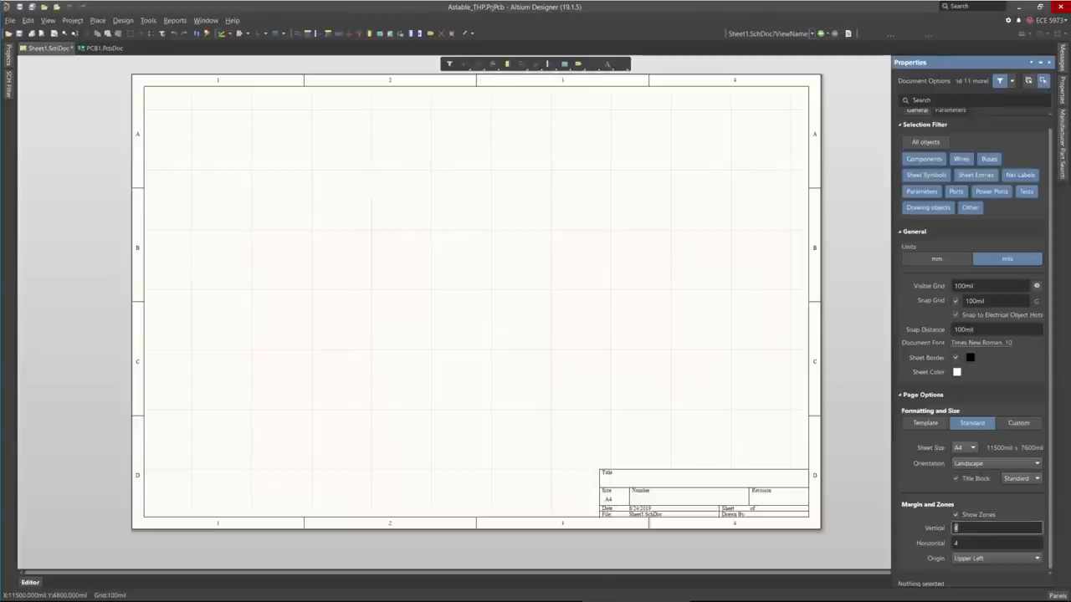
{"action": "key", "text": "Tab"}
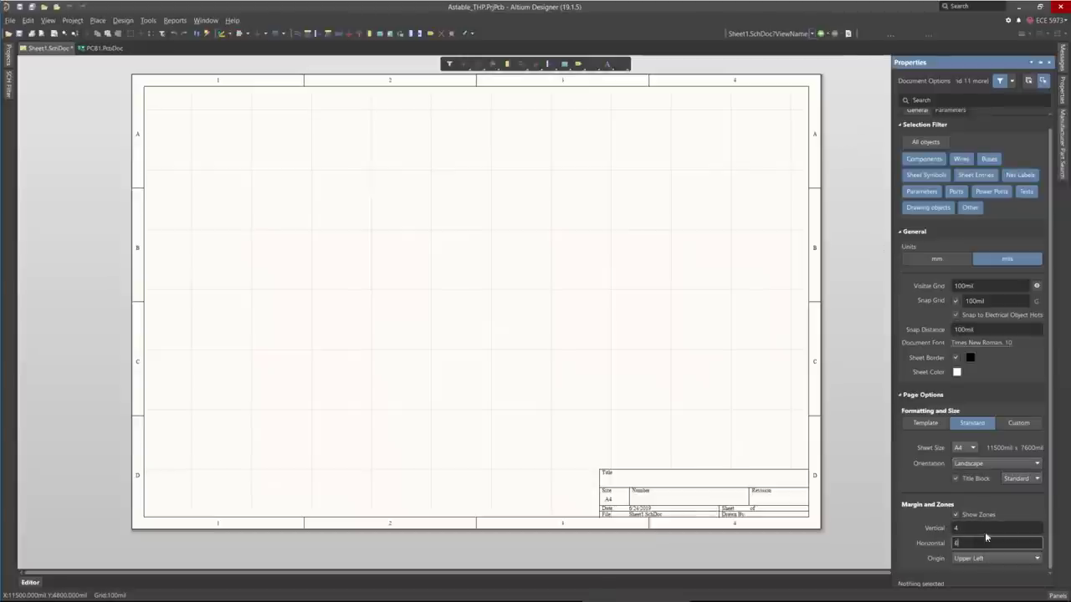
Step: Save the schematic sheet as Astable.SchDoc in the Astable_THP project folder
{"action": "left_click", "coordinate": [18, 20]}
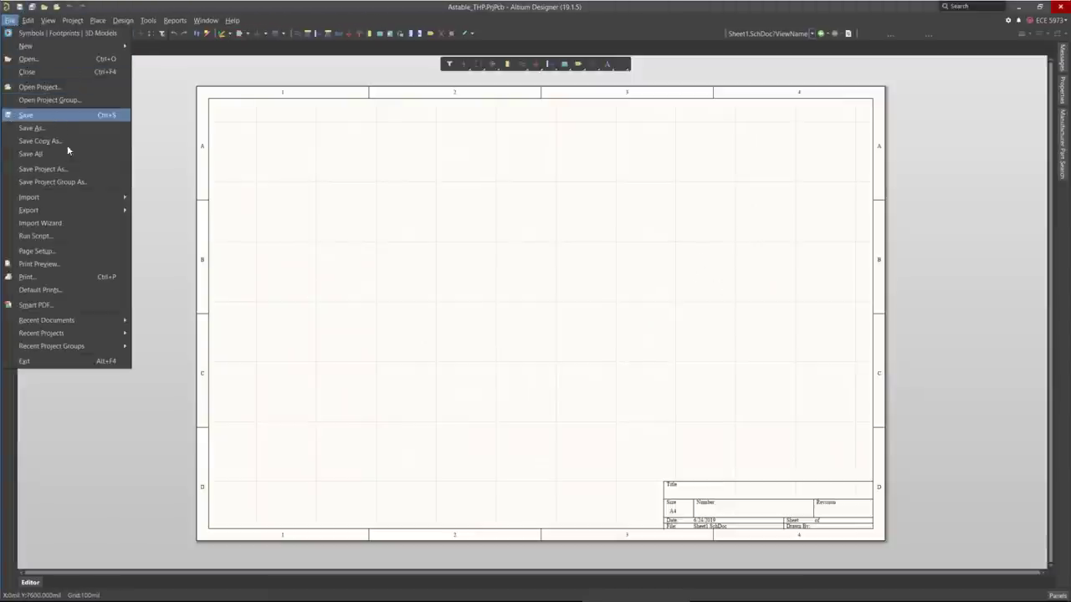
{"action": "left_click", "coordinate": [34, 112]}
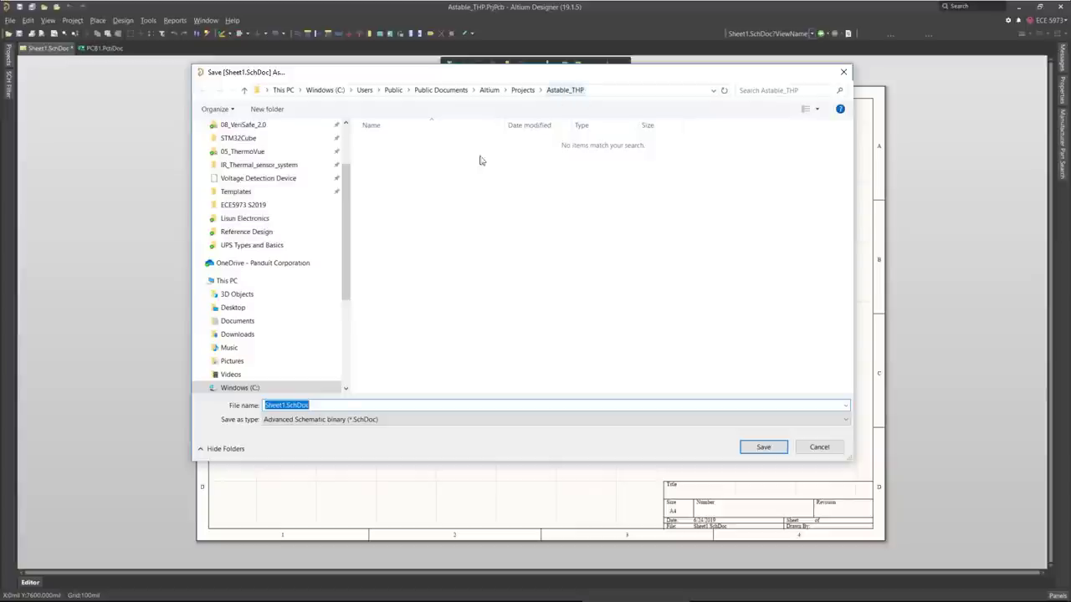
{"action": "left_click", "coordinate": [286, 406]}
{"action": "left_click_drag", "start_coordinate": [286, 405], "coordinate": [230, 412]}
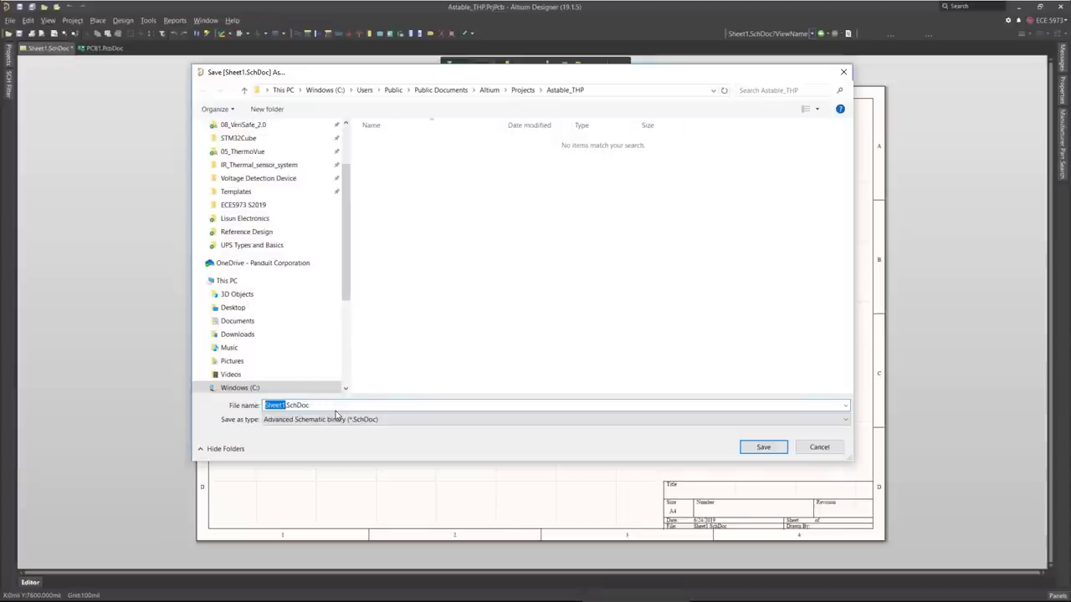
{"action": "type", "text": "Astable"}
{"action": "left_click", "coordinate": [763, 446]}
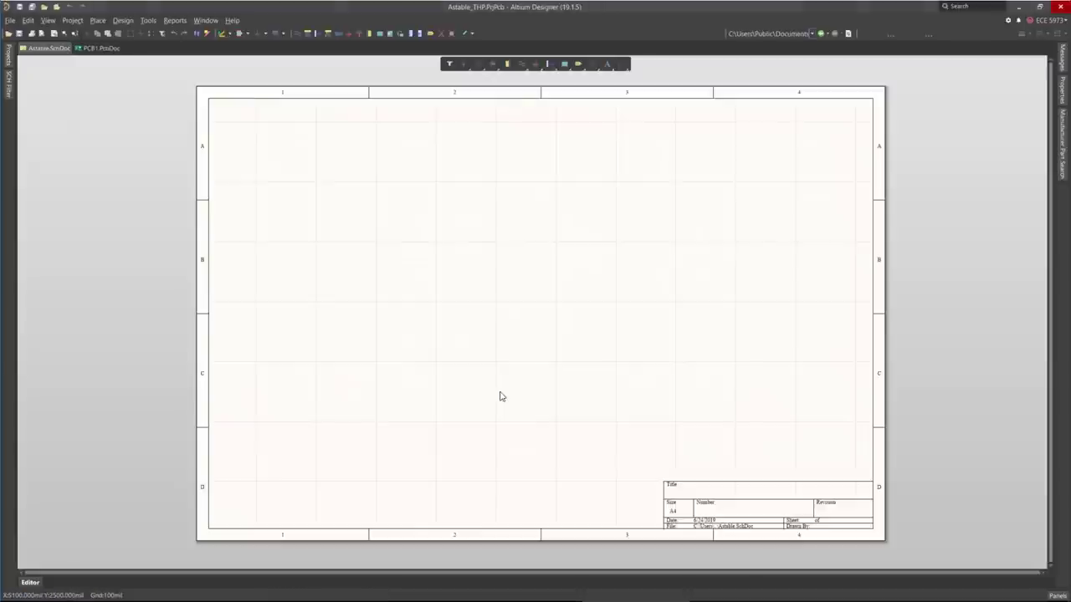
Step: Save the PCB1.PcbDoc document as Astable.PcbDoc in the Astable_THP project folder
{"action": "left_click", "coordinate": [101, 47]}
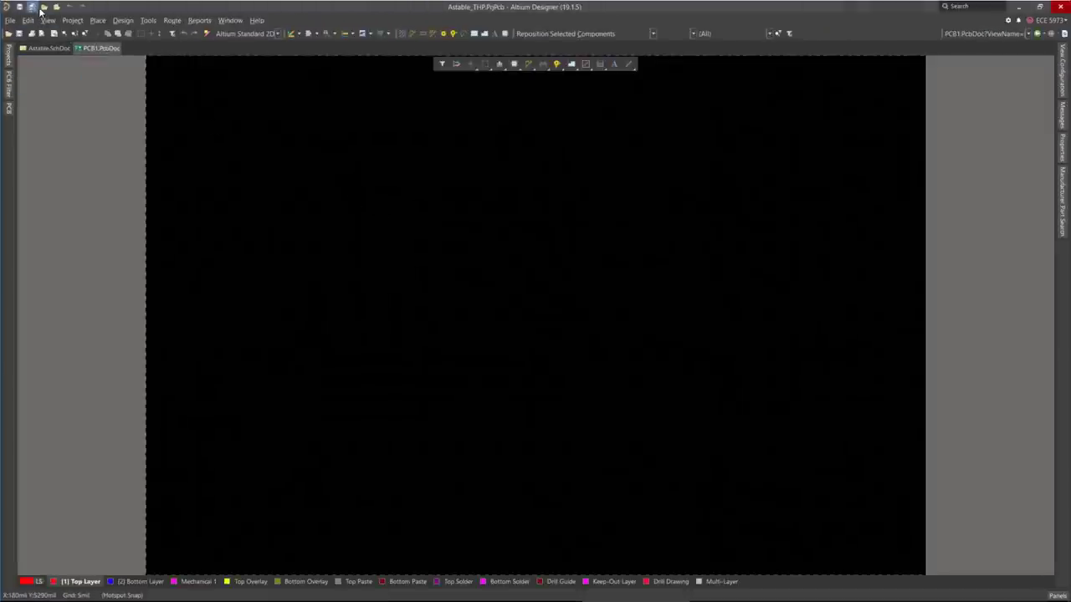
{"action": "key", "text": "ctrl+s"}
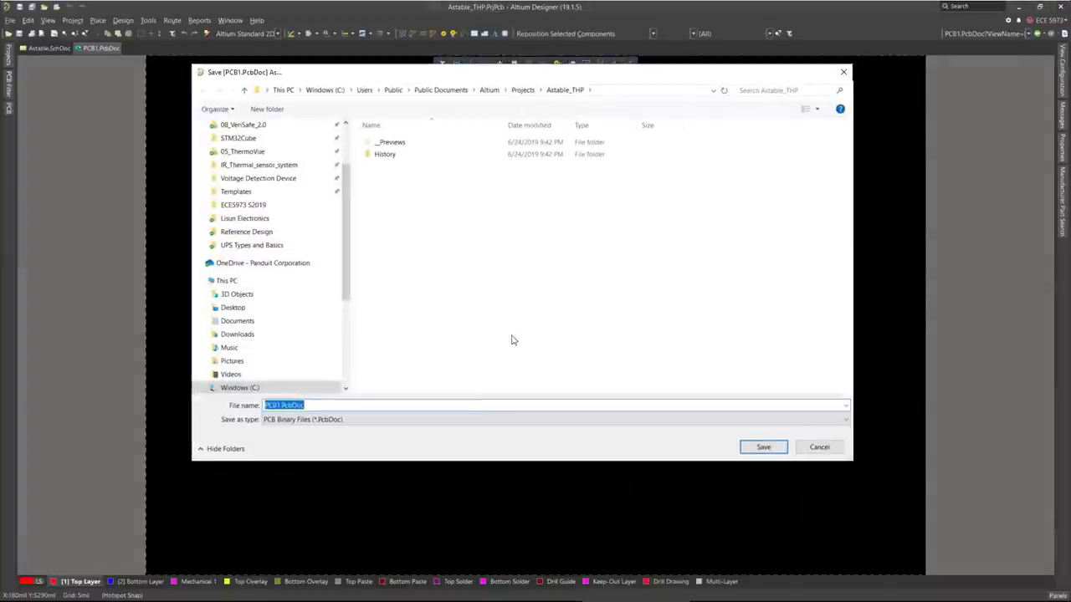
{"action": "left_click", "coordinate": [279, 405]}
{"action": "left_click_drag", "start_coordinate": [279, 405], "coordinate": [225, 412]}
{"action": "type", "text": "Astable"}
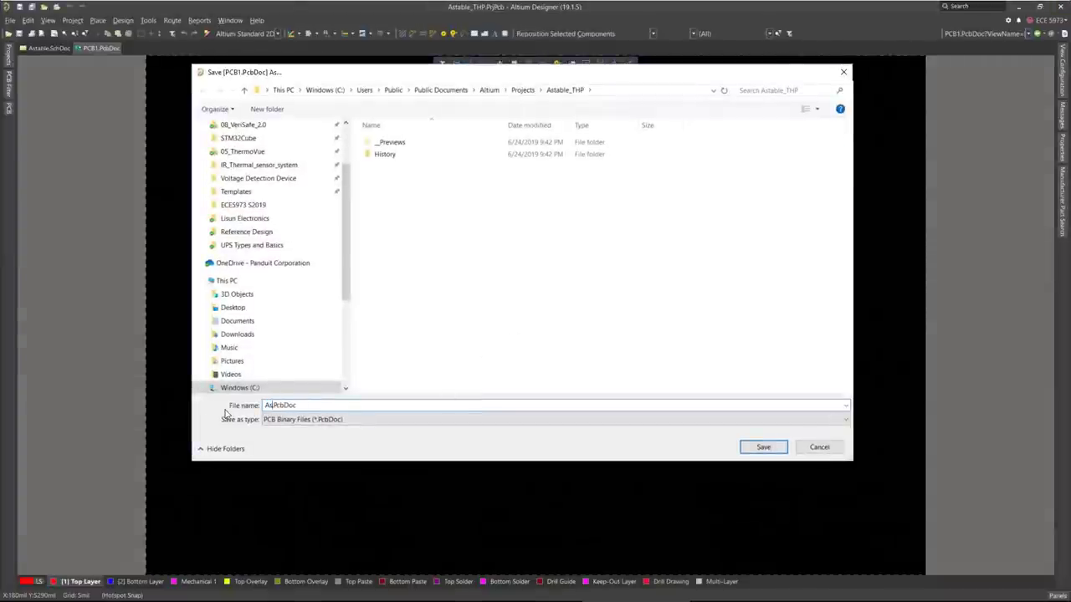
{"action": "key", "text": "Return"}
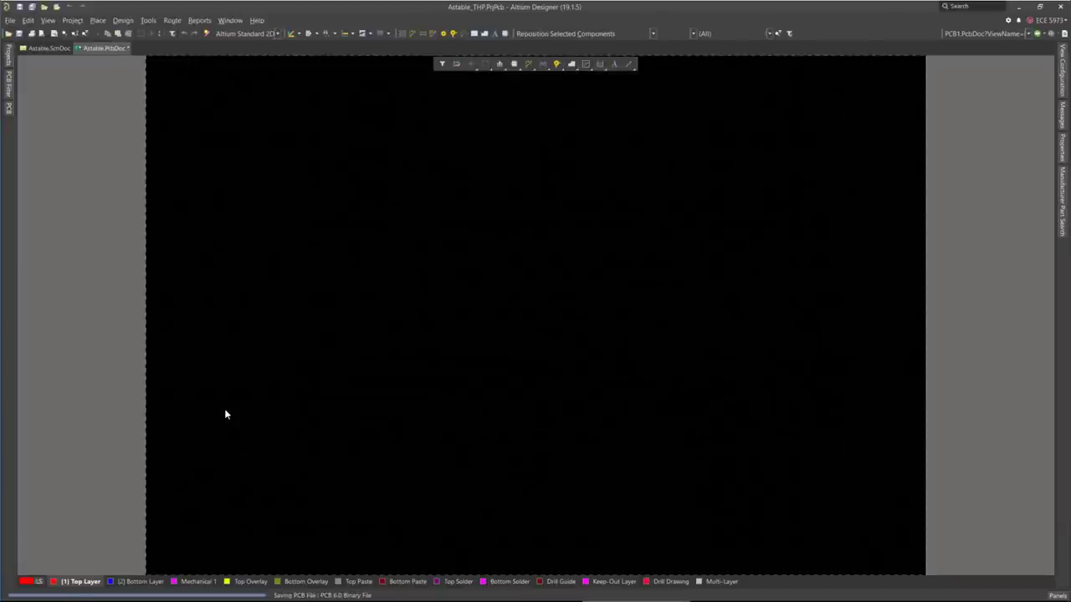
Step: Switch to the Astable.SchDoc schematic and open the Components panel
{"action": "mouse_move", "coordinate": [14, 69]}
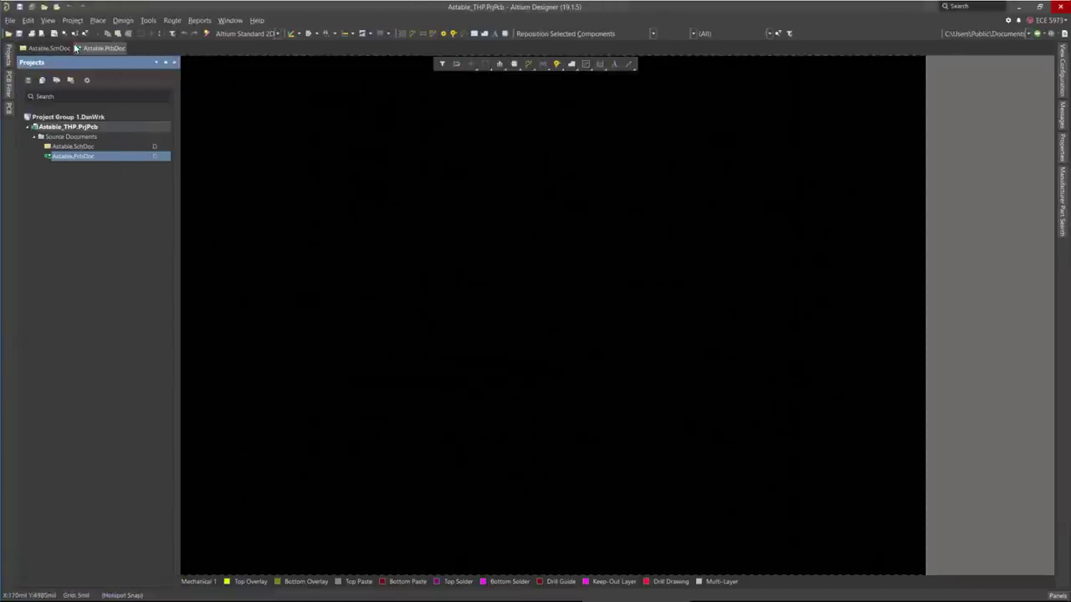
{"action": "left_click", "coordinate": [48, 48]}
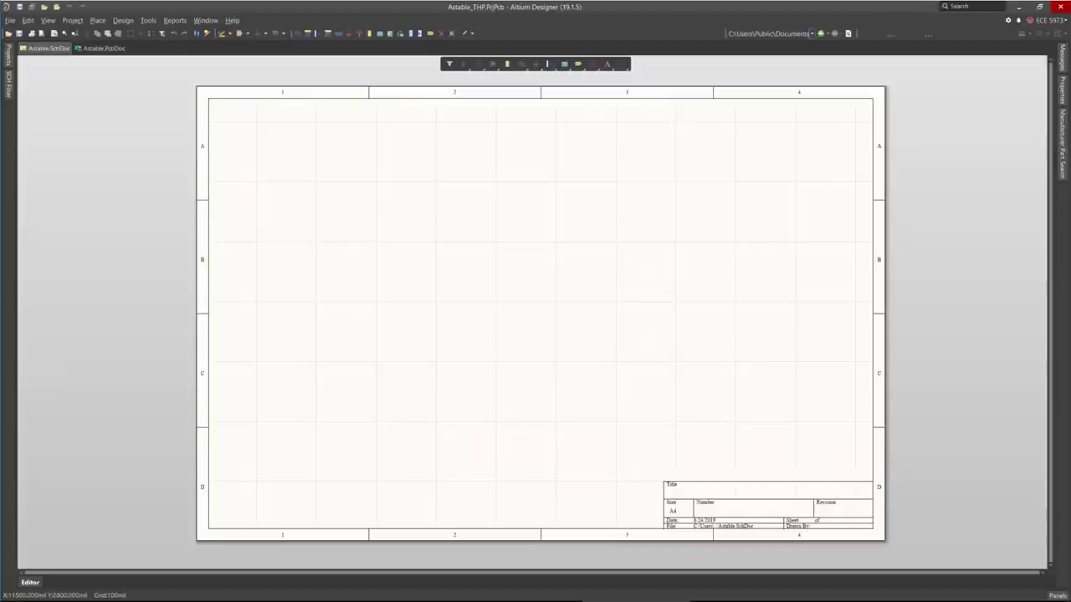
{"action": "left_click", "coordinate": [1056, 595]}
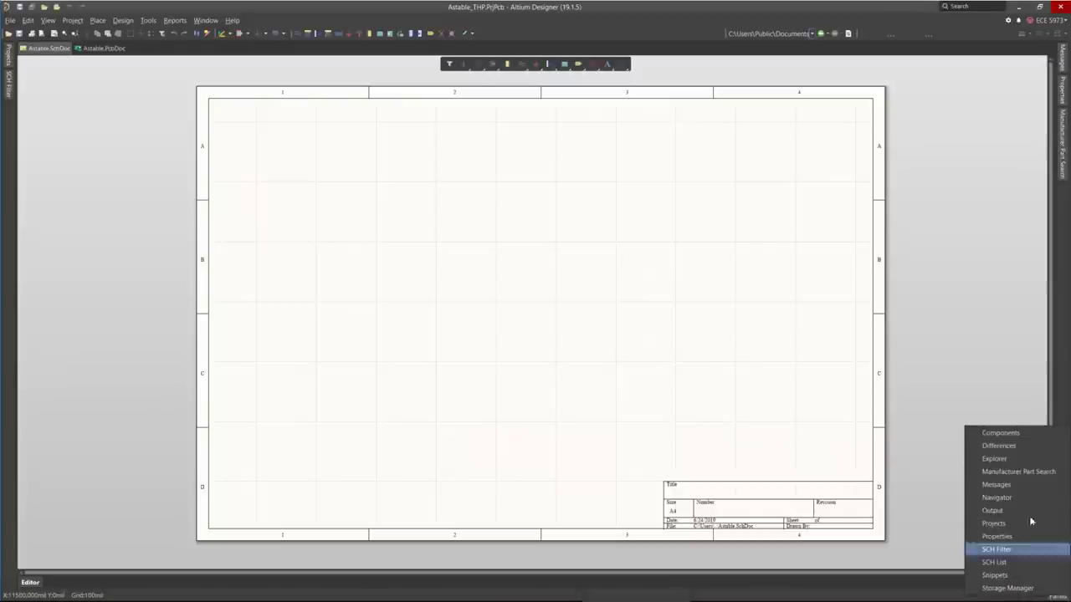
{"action": "left_click", "coordinate": [1016, 442]}
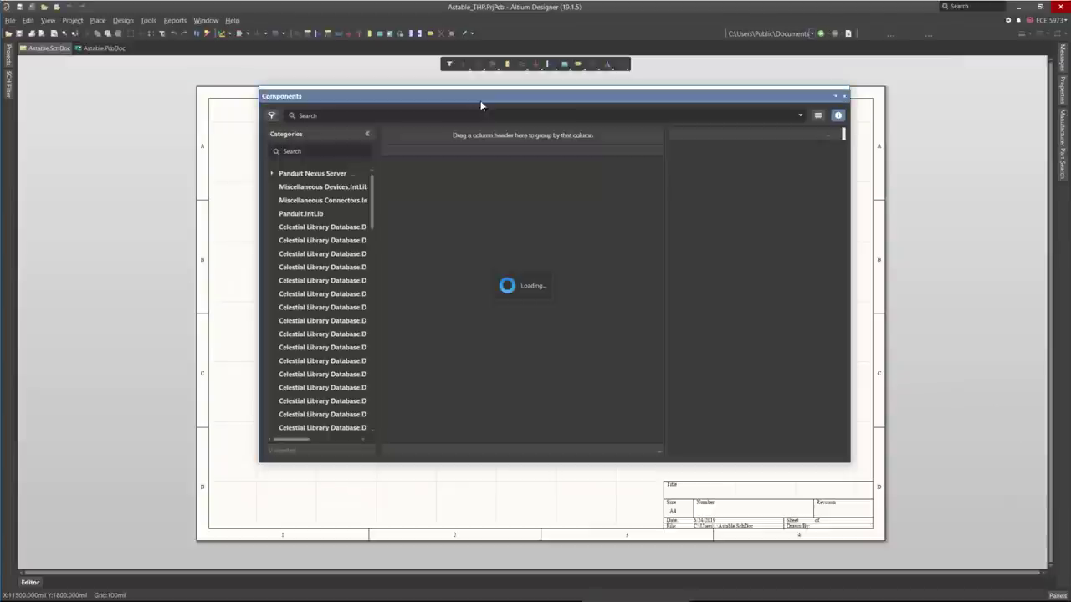
Step: Display the contents of the Miscellaneous Devices.IntLib library, and dock the Components panel at the edge of the workspace
{"action": "left_click_drag", "start_coordinate": [482, 96], "coordinate": [445, 109]}
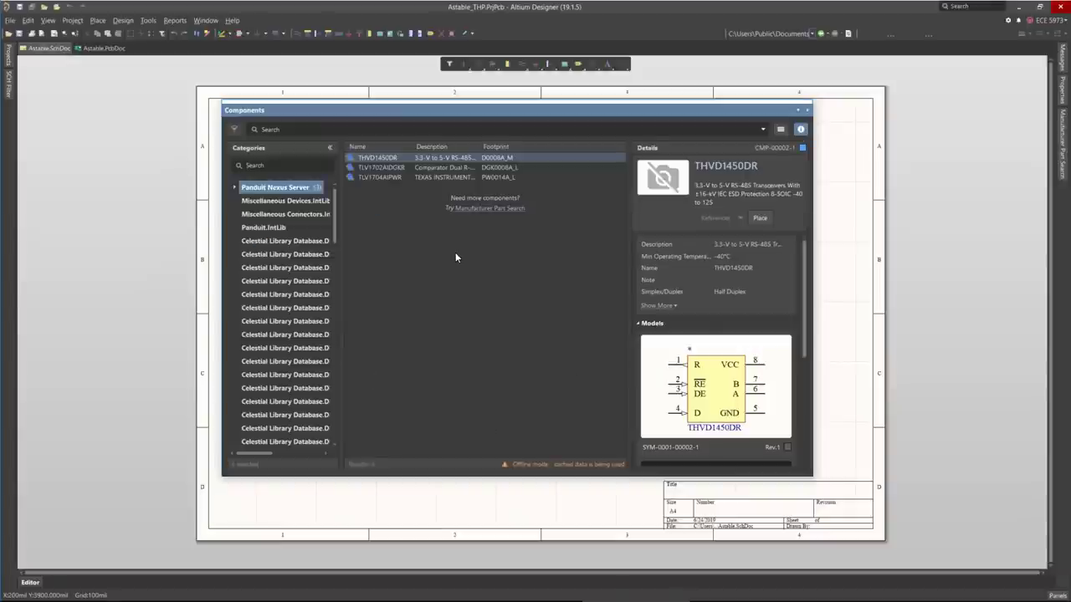
{"action": "left_click_drag", "start_coordinate": [467, 112], "coordinate": [559, 120]}
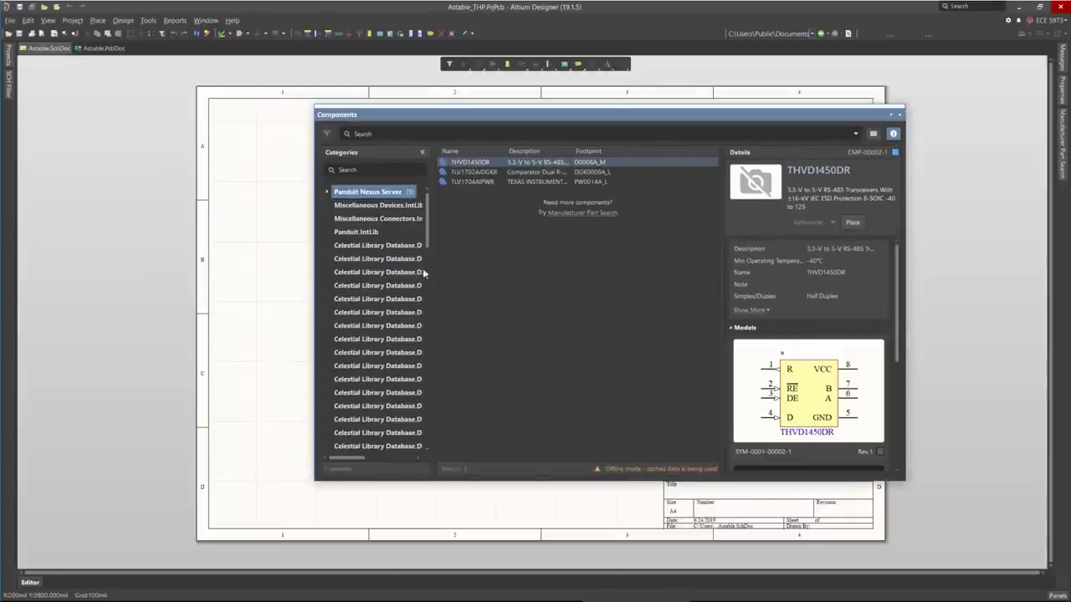
{"action": "left_click_drag", "start_coordinate": [424, 205], "coordinate": [449, 148]}
{"action": "left_click", "coordinate": [387, 207]}
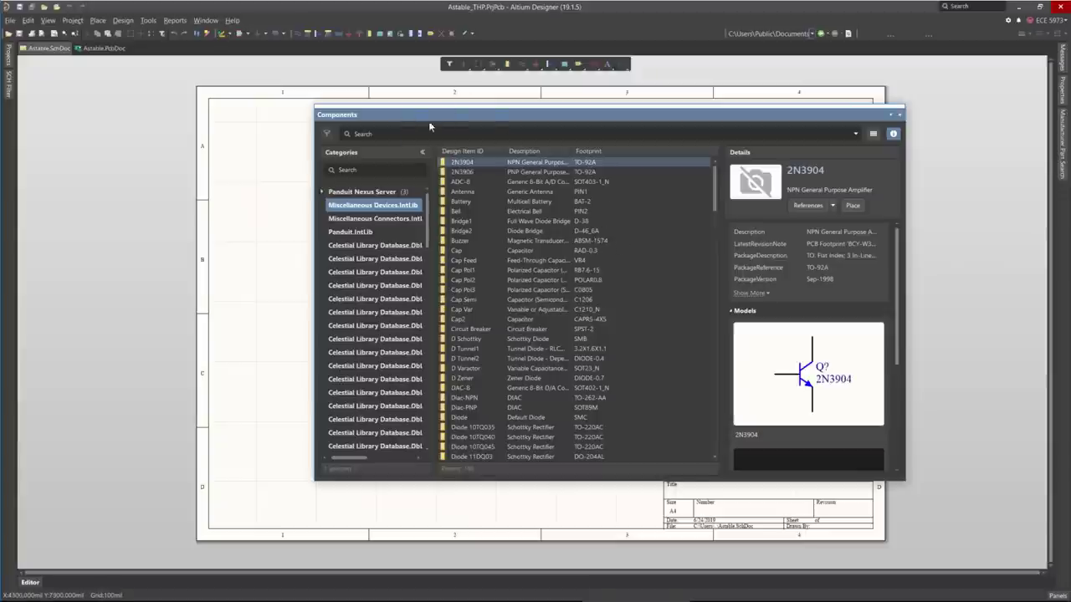
{"action": "left_click_drag", "start_coordinate": [430, 118], "coordinate": [1055, 167]}
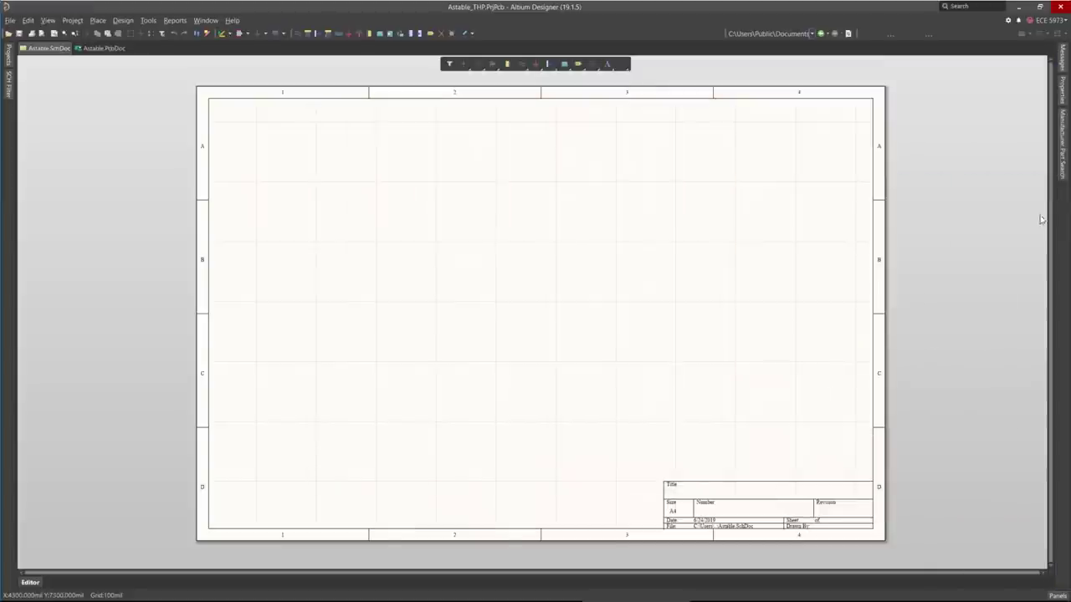
Step: Open Manufacturer Part Search and undock it into a large floating window over the schematic
{"action": "mouse_move", "coordinate": [1036, 598]}
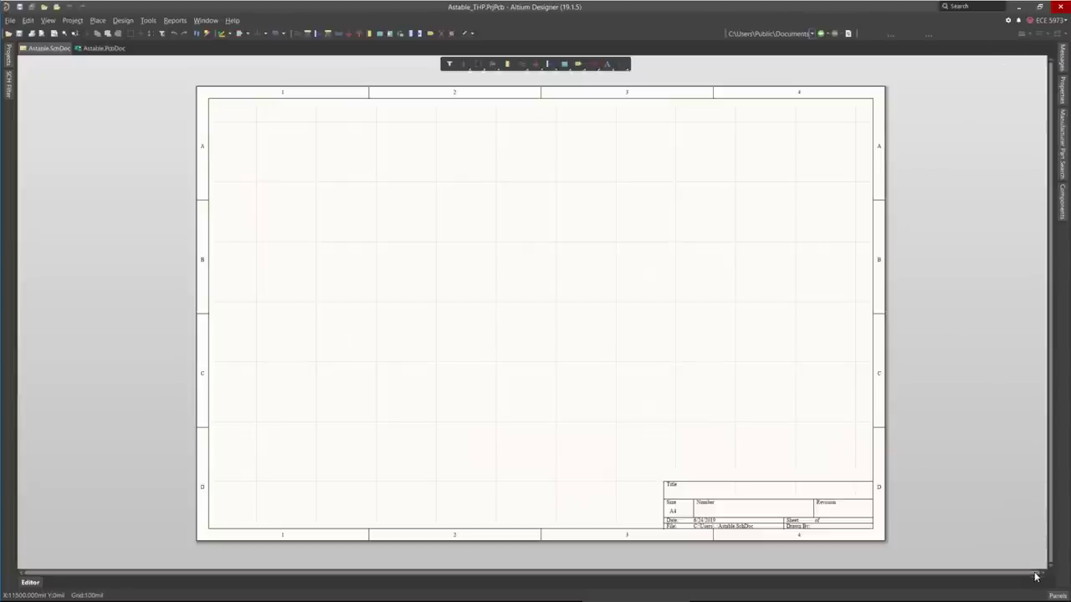
{"action": "left_click", "coordinate": [1061, 596]}
{"action": "left_click", "coordinate": [1037, 471]}
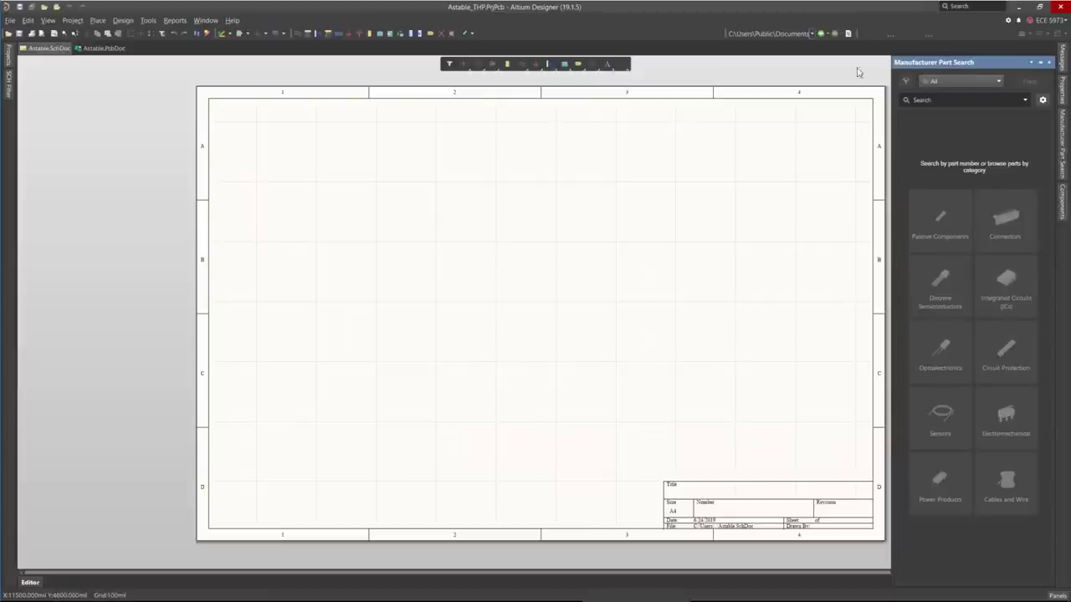
{"action": "left_click_drag", "start_coordinate": [920, 62], "coordinate": [200, 88]}
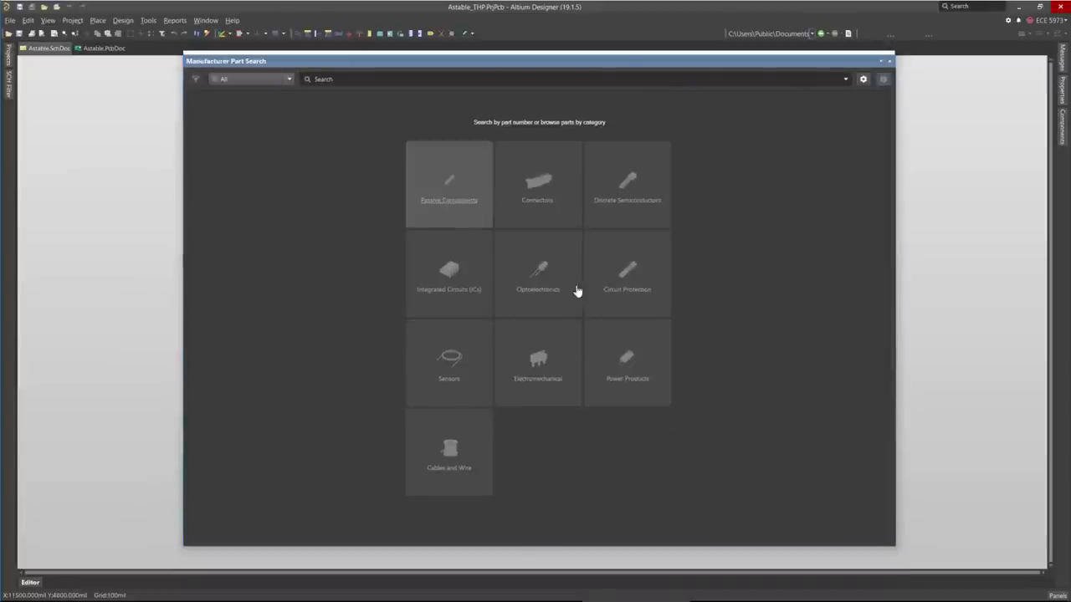
Step: Browse the Optoelectronics category and show the filters for its parts
{"action": "left_click", "coordinate": [545, 286]}
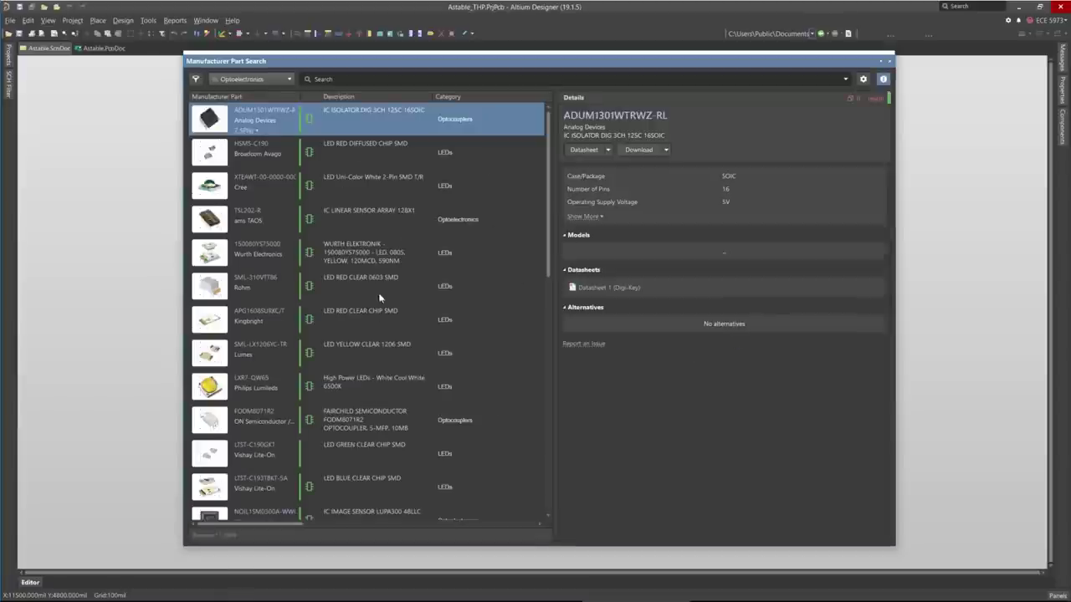
{"action": "left_click", "coordinate": [195, 81]}
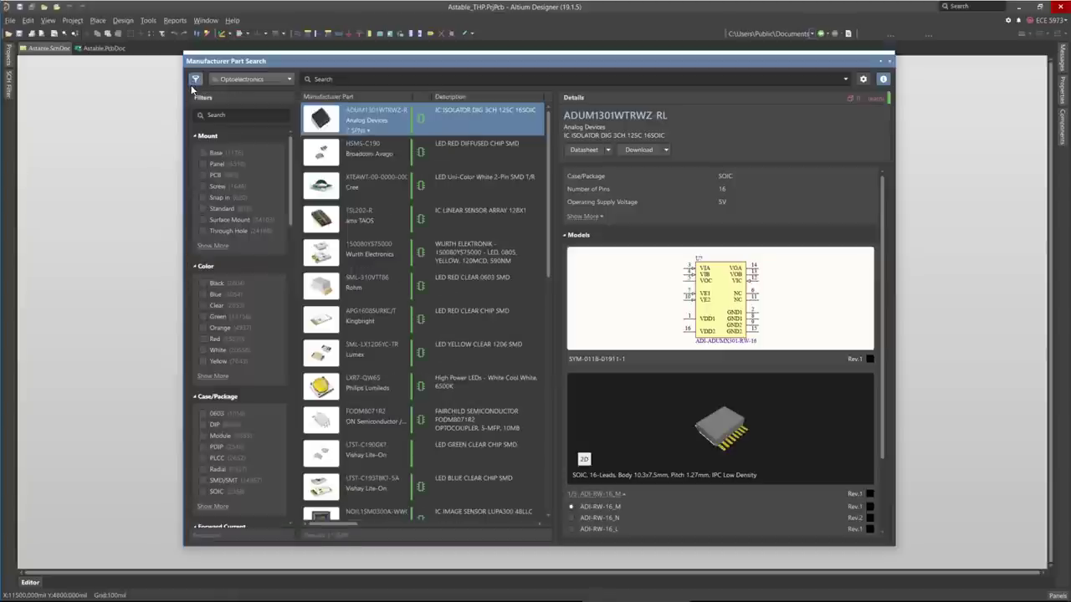
{"action": "scroll", "coordinate": [245, 260], "scroll_direction": "down", "scroll_amount": 5}
{"action": "scroll", "coordinate": [234, 251], "scroll_direction": "up", "scroll_amount": 5}
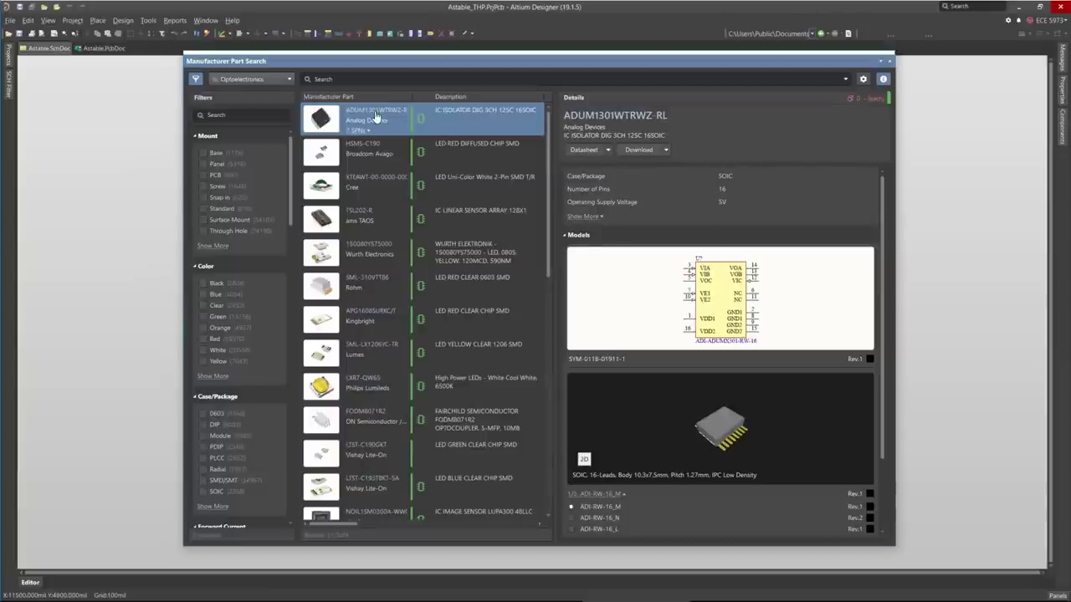
Step: Examine the HSMS-C190 red LED's symbol, 2D footprint and alternatives, and expand its full parameter list
{"action": "left_click", "coordinate": [383, 142]}
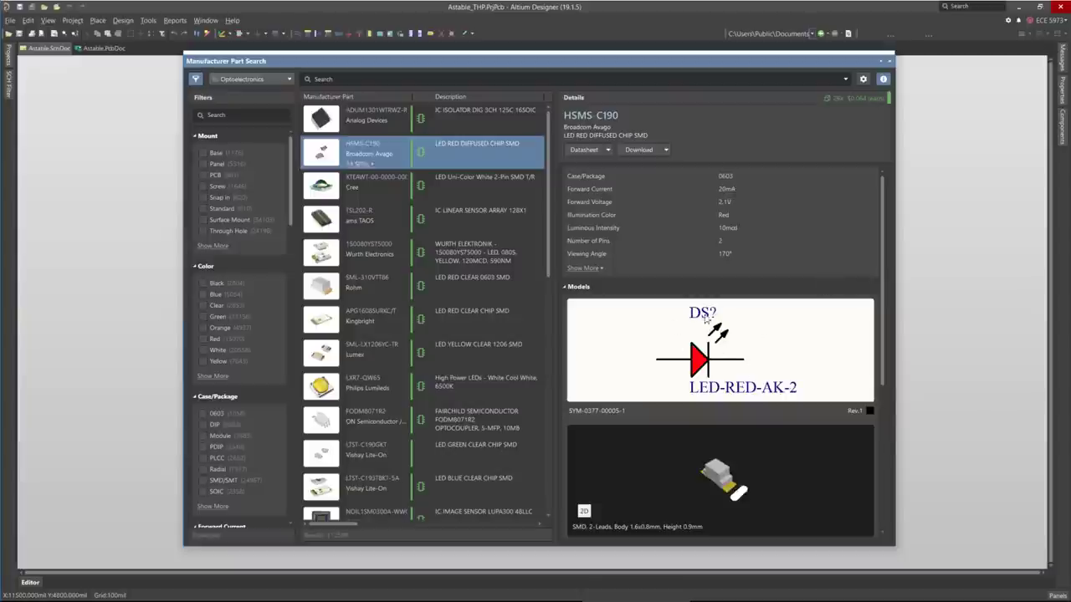
{"action": "scroll", "coordinate": [739, 368], "scroll_direction": "down", "scroll_amount": 2}
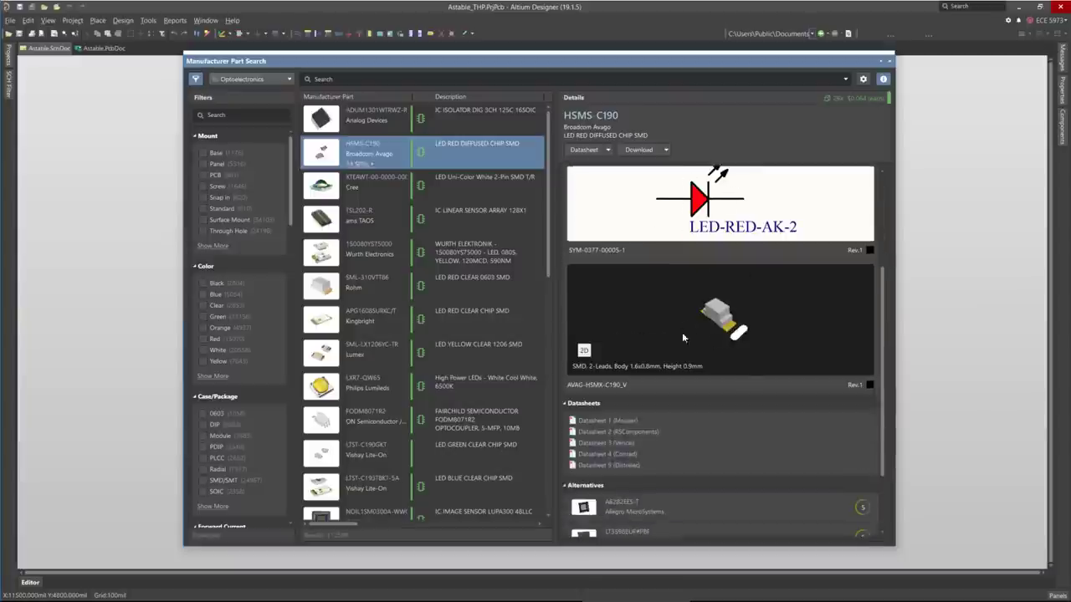
{"action": "left_click", "coordinate": [584, 349]}
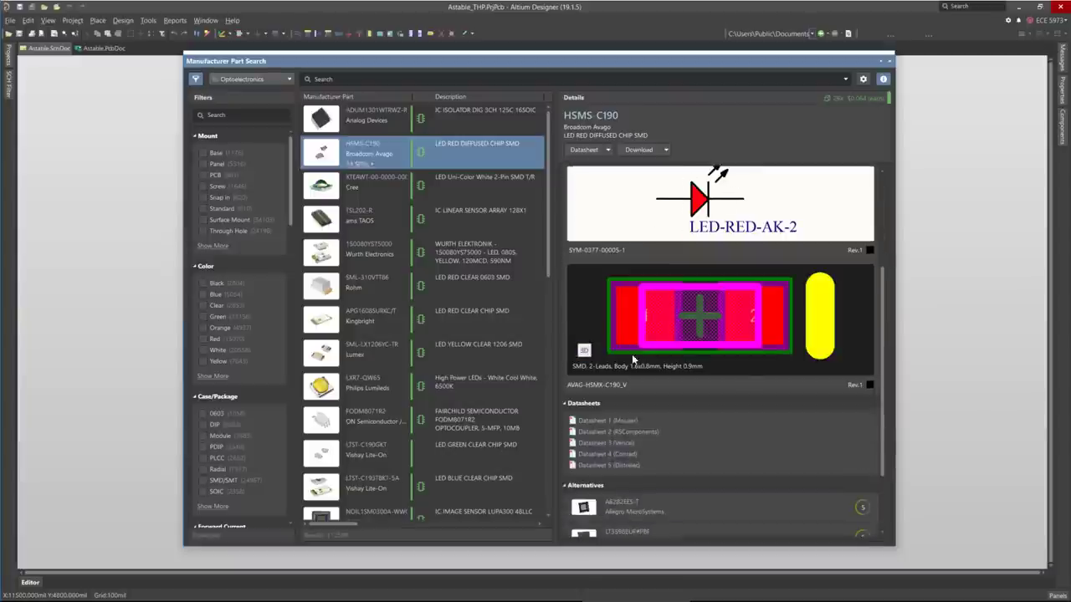
{"action": "scroll", "coordinate": [621, 335], "scroll_direction": "down", "scroll_amount": 1}
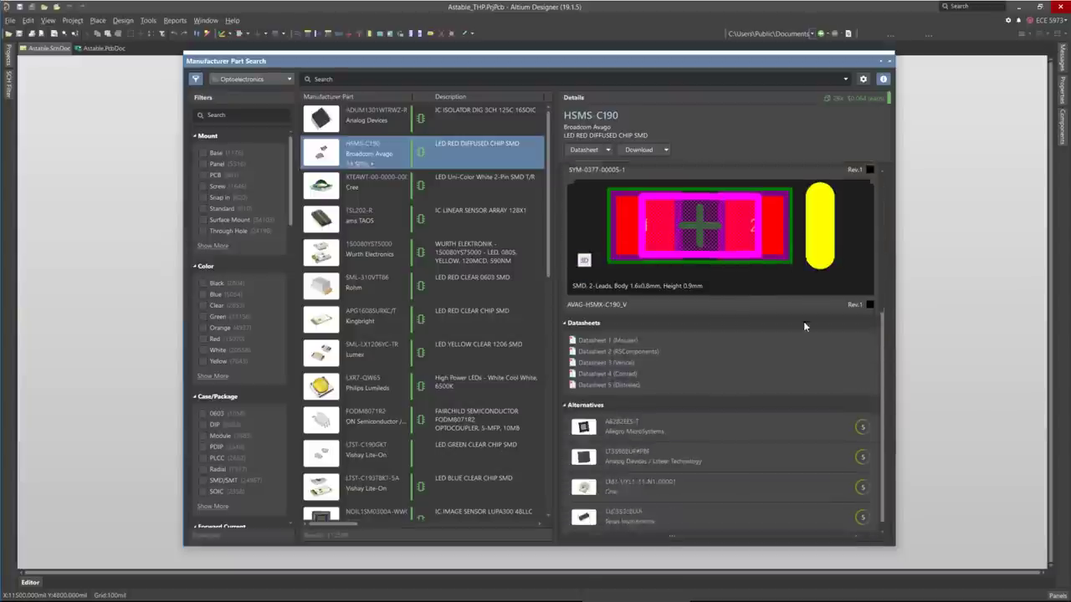
{"action": "scroll", "coordinate": [713, 333], "scroll_direction": "up", "scroll_amount": 3}
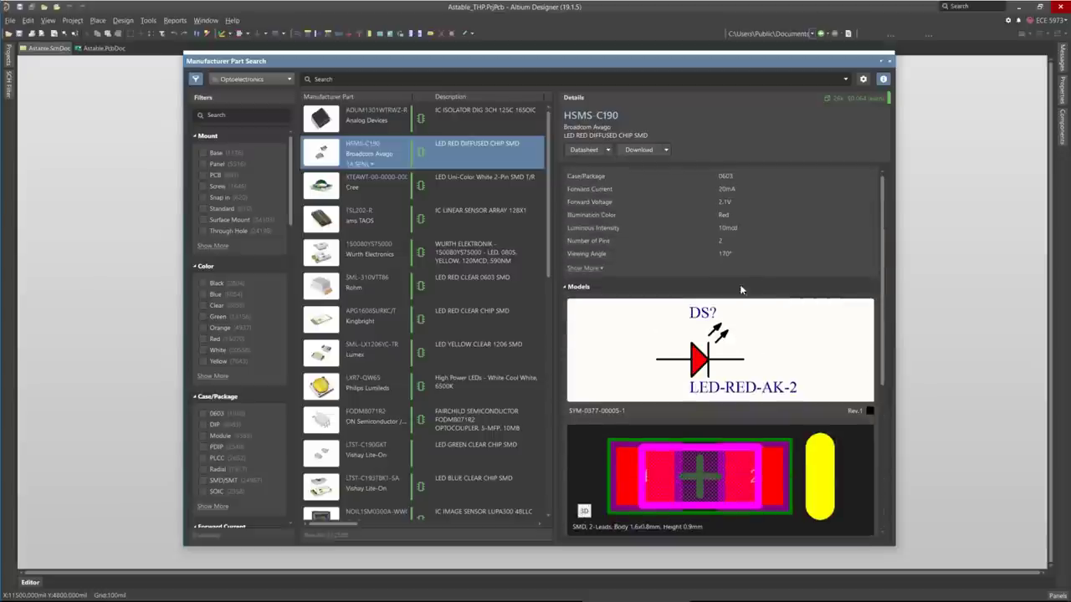
{"action": "left_click", "coordinate": [595, 269]}
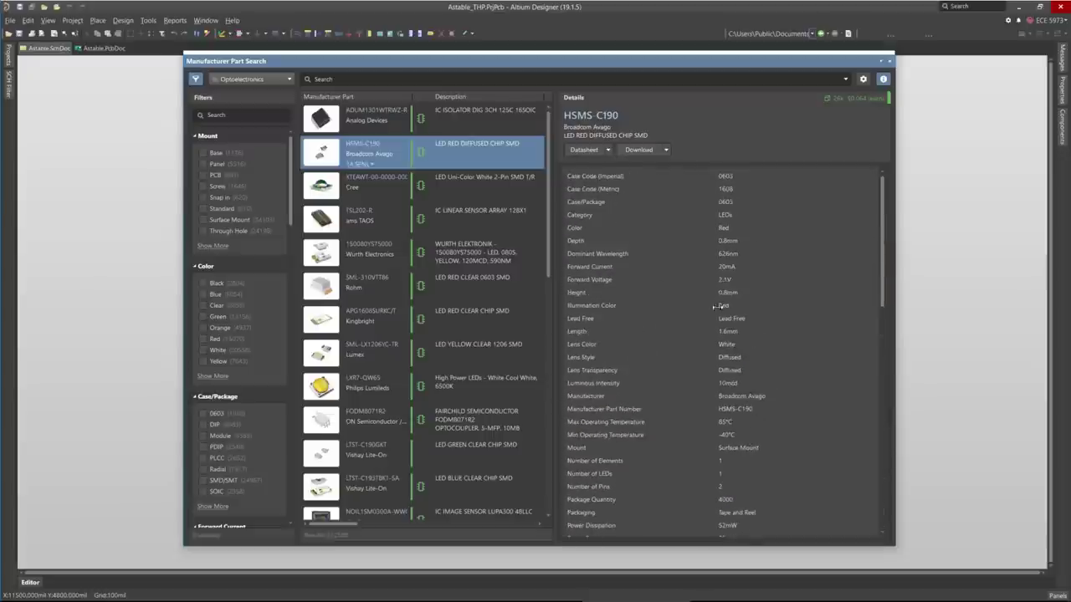
Step: Check the datasheet sources and the download and placement options offered for the HSMS-C190 LED
{"action": "left_click", "coordinate": [604, 151]}
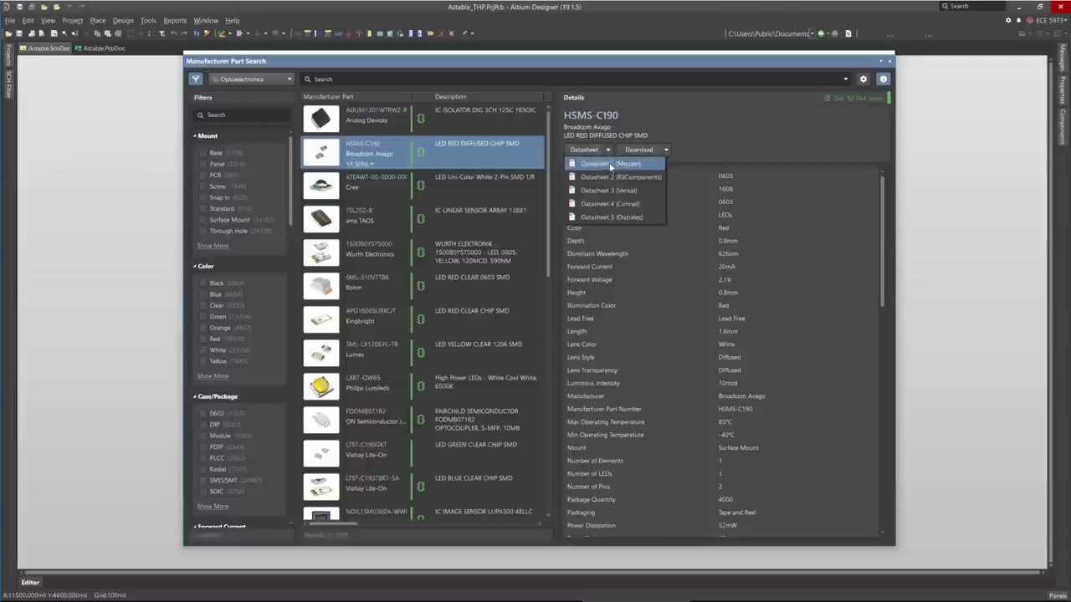
{"action": "left_click", "coordinate": [665, 149]}
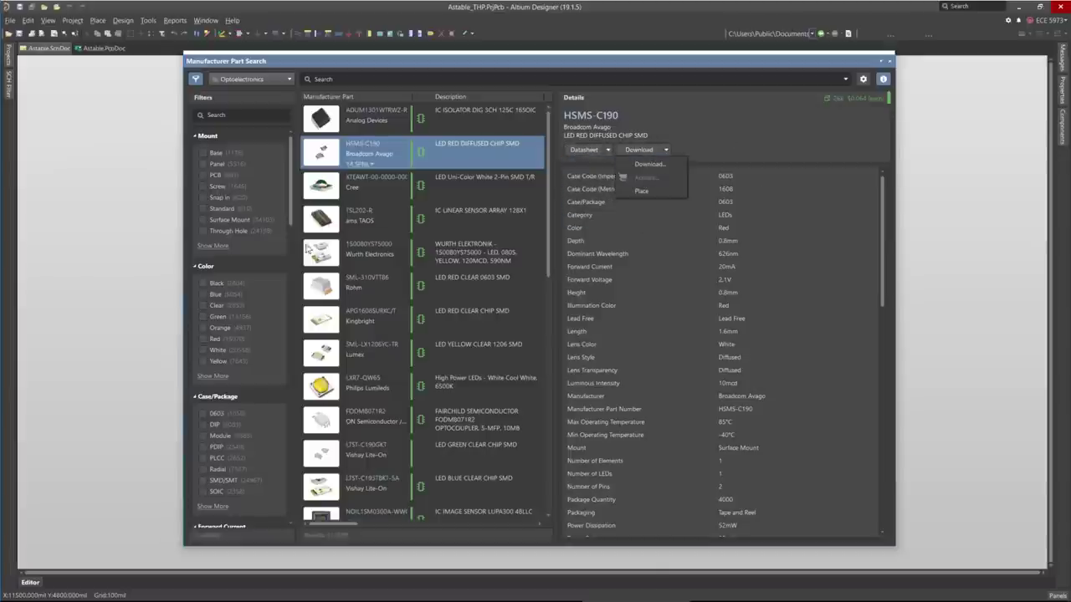
{"action": "left_click", "coordinate": [799, 142]}
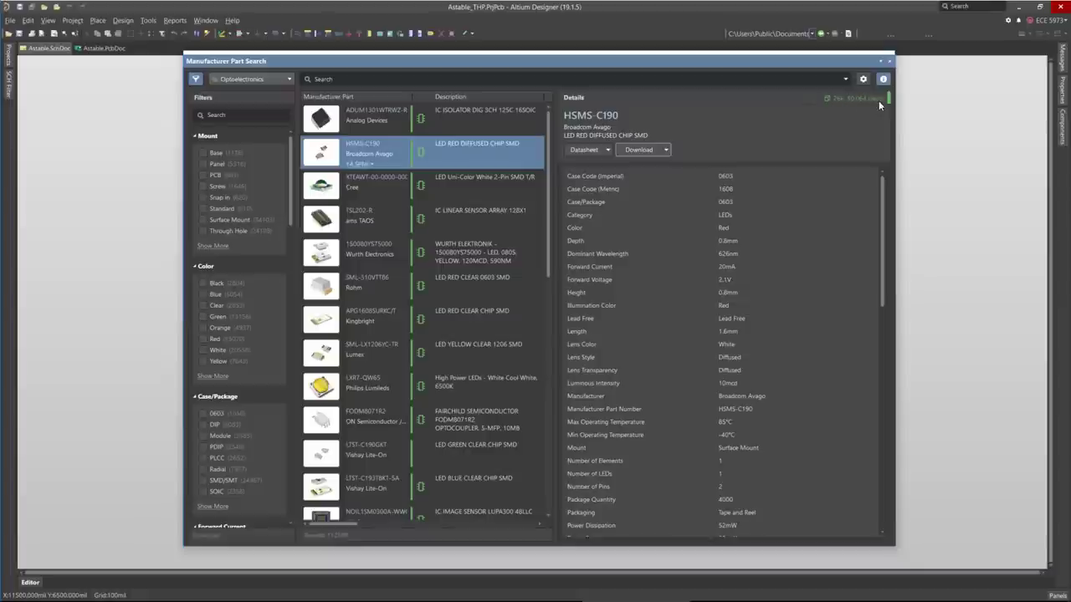
Step: Maximize Manufacturer Part Search, expand the HSMS-C190 supplier part numbers and look through the suppliers' stock and prices
{"action": "double_click", "coordinate": [697, 64]}
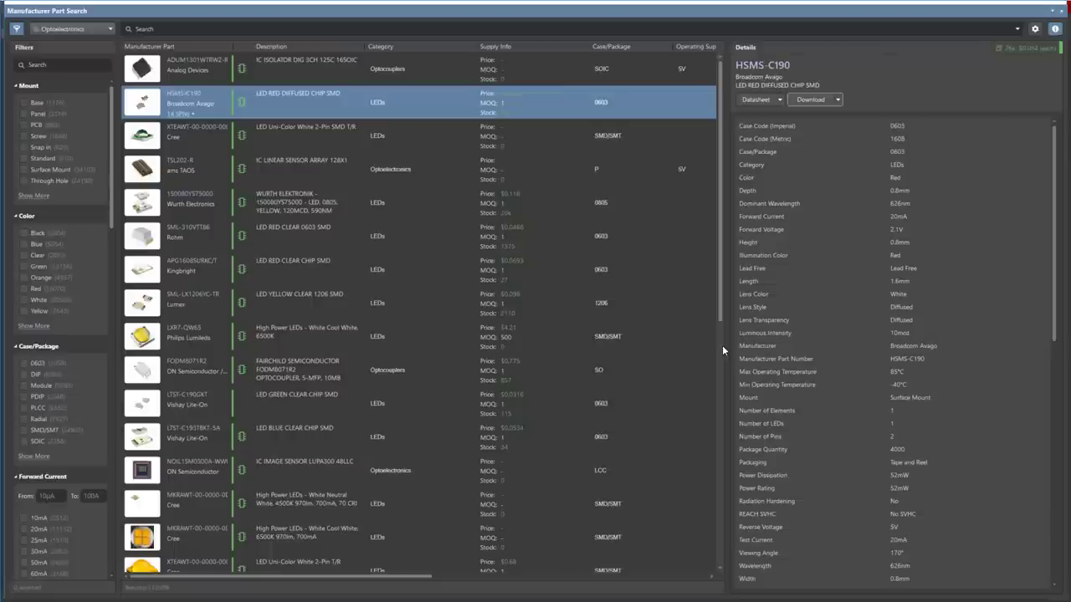
{"action": "left_click", "coordinate": [192, 115]}
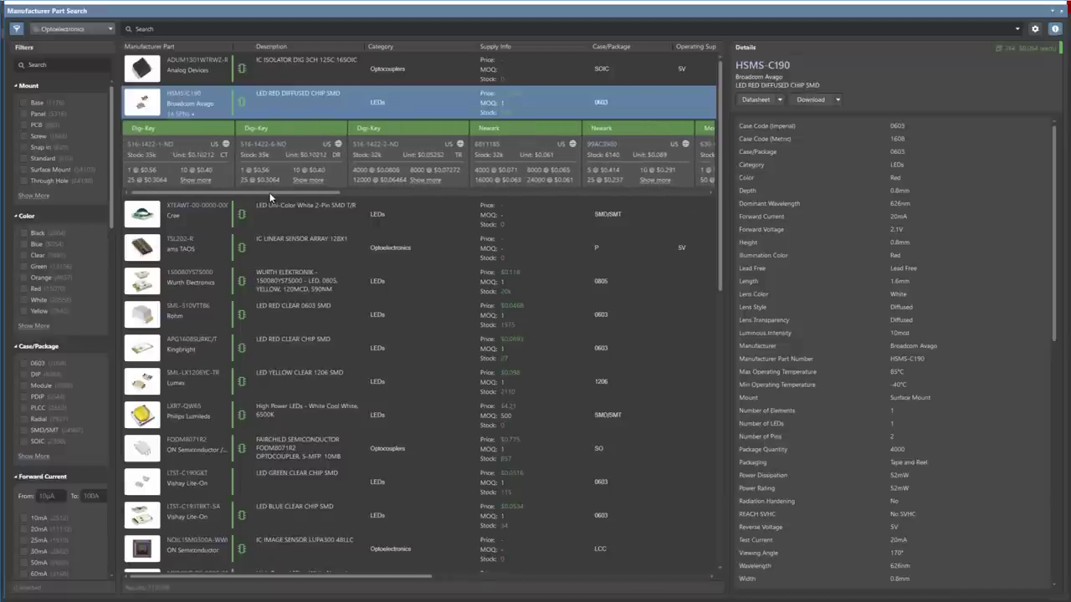
{"action": "left_click_drag", "start_coordinate": [269, 193], "coordinate": [590, 195]}
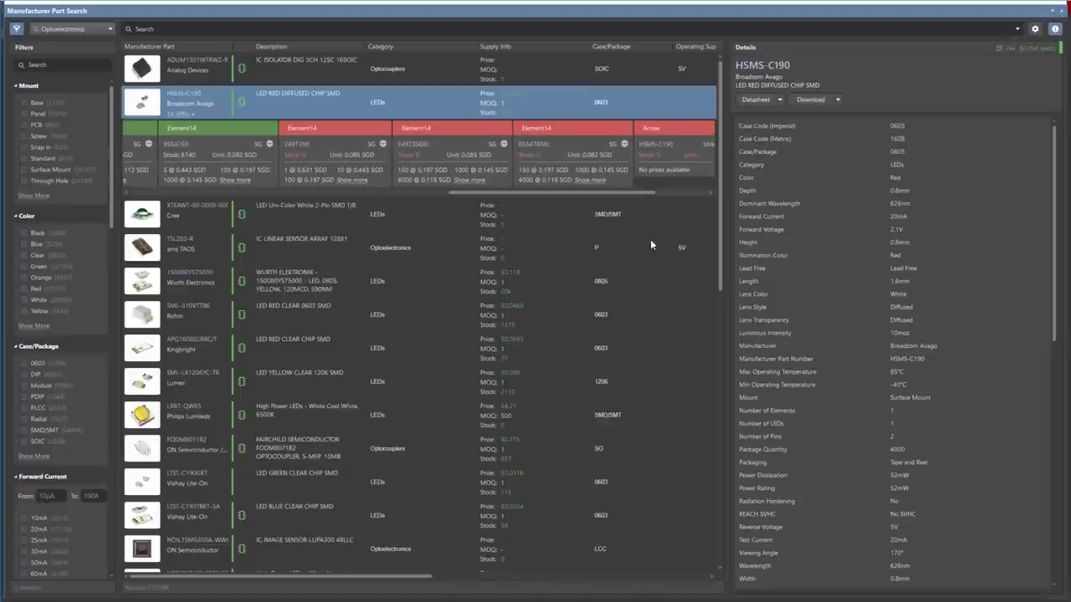
{"action": "left_click", "coordinate": [363, 193]}
{"action": "left_click_drag", "start_coordinate": [364, 195], "coordinate": [168, 189]}
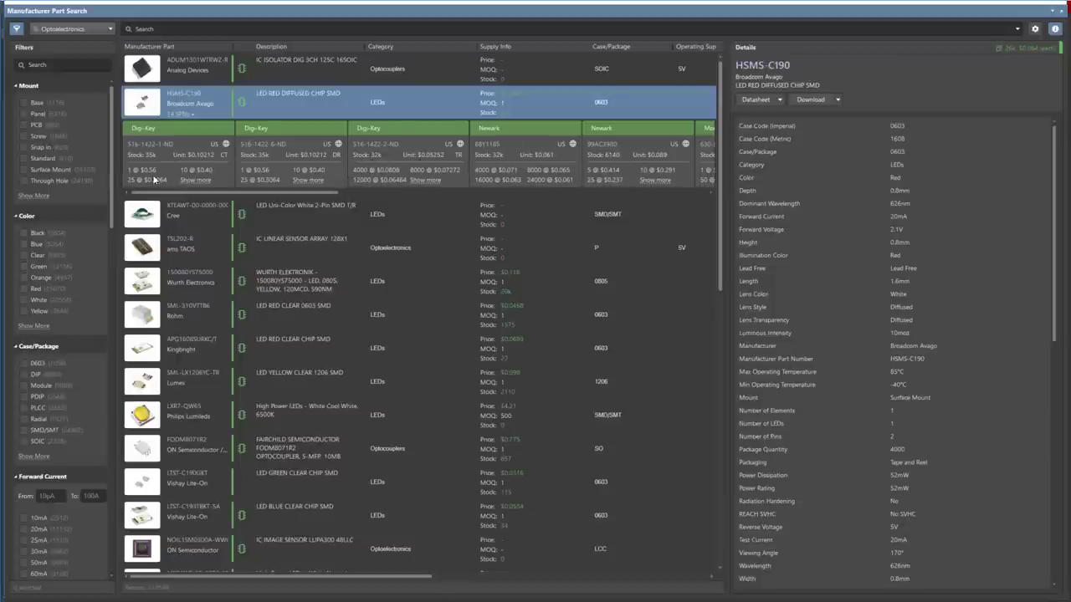
Step: Compare the three Digi-Key offers for the HSMS-C190, ending with 516-1422-2-ND selected
{"action": "left_click", "coordinate": [214, 157]}
{"action": "left_click", "coordinate": [304, 128]}
{"action": "left_click", "coordinate": [428, 122]}
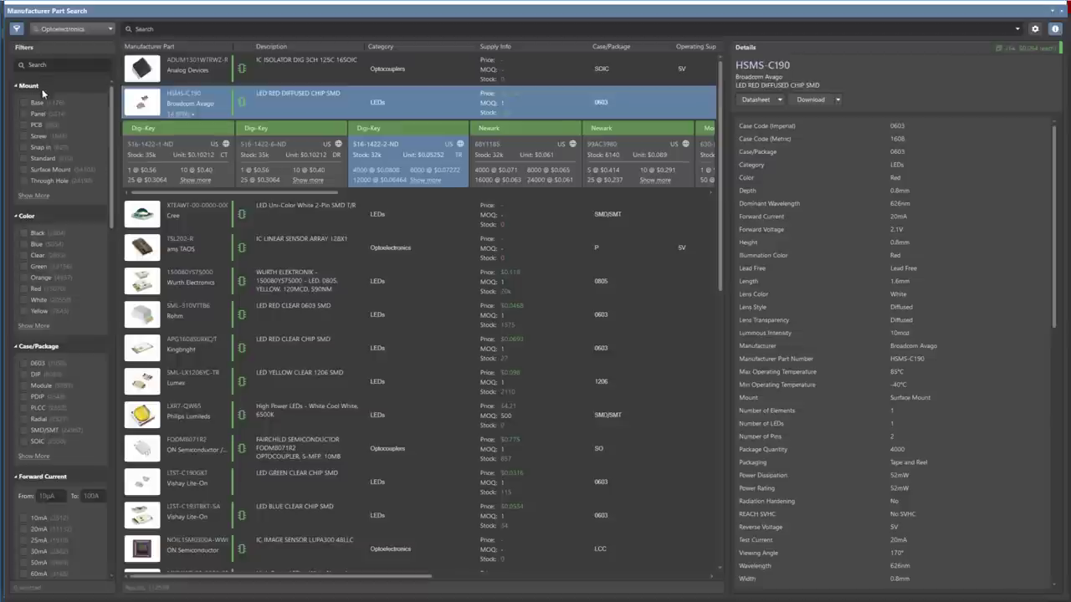
Step: Filter the Optoelectronics results to parts with Has Model set to Yes
{"action": "scroll", "coordinate": [67, 158], "scroll_direction": "down", "scroll_amount": 3}
{"action": "scroll", "coordinate": [85, 232], "scroll_direction": "down", "scroll_amount": 5}
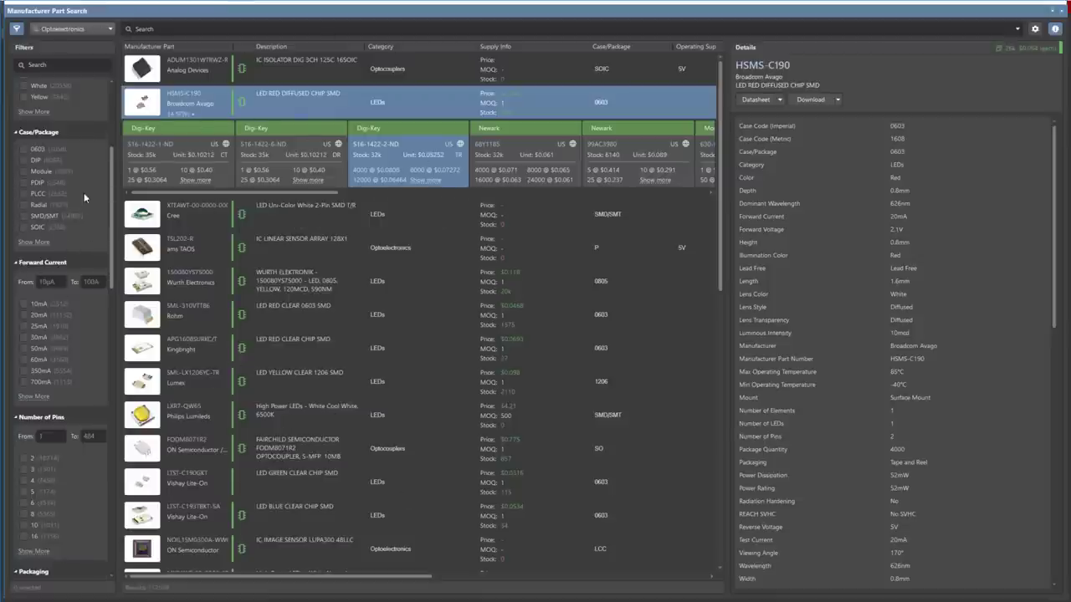
{"action": "scroll", "coordinate": [76, 213], "scroll_direction": "down", "scroll_amount": 5}
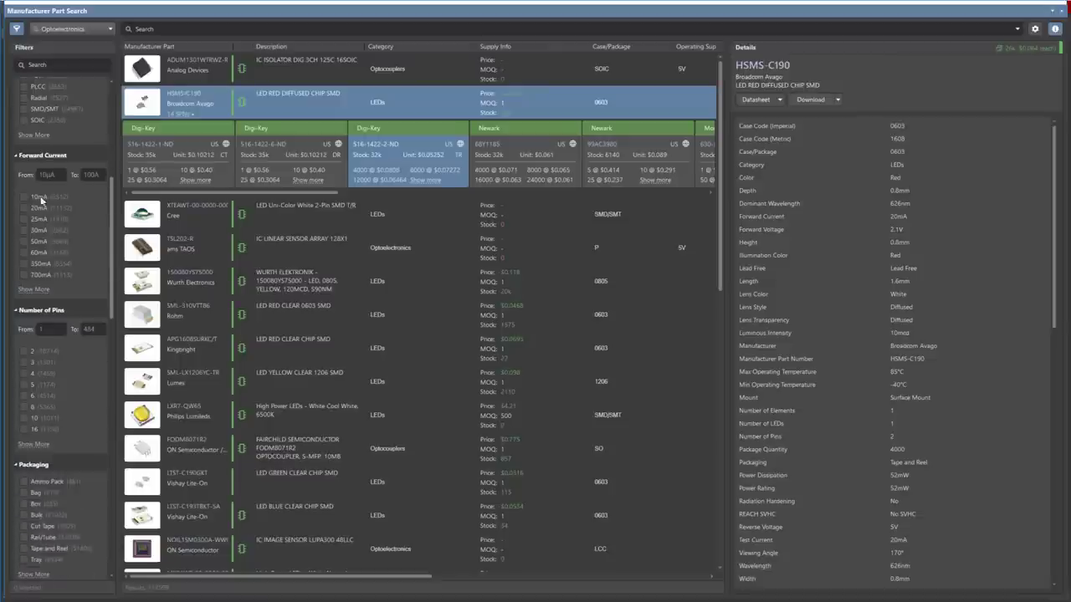
{"action": "scroll", "coordinate": [77, 211], "scroll_direction": "down", "scroll_amount": 1}
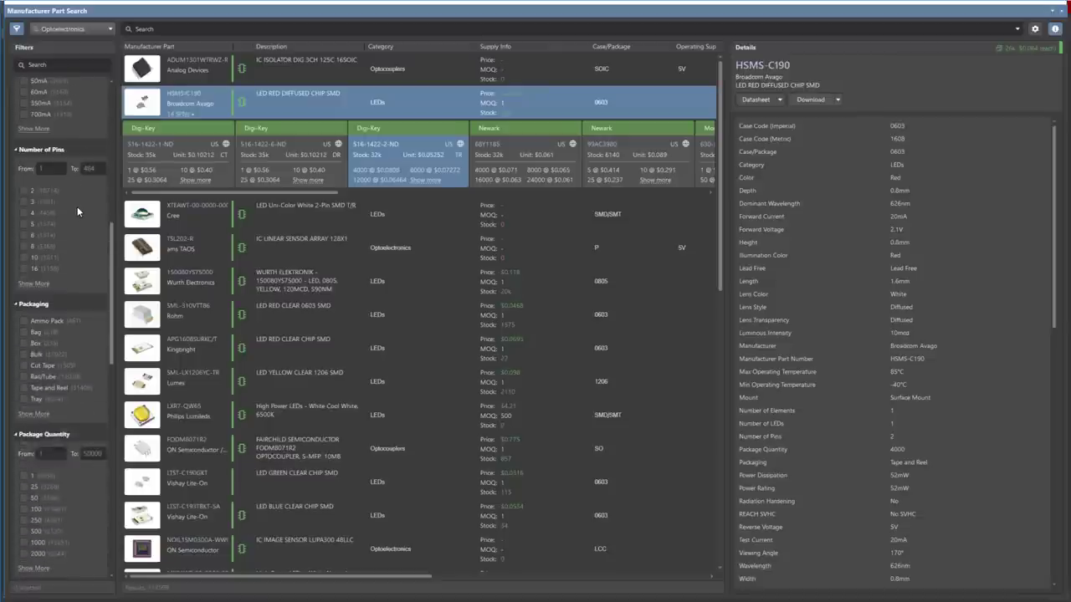
{"action": "scroll", "coordinate": [77, 200], "scroll_direction": "down", "scroll_amount": 8}
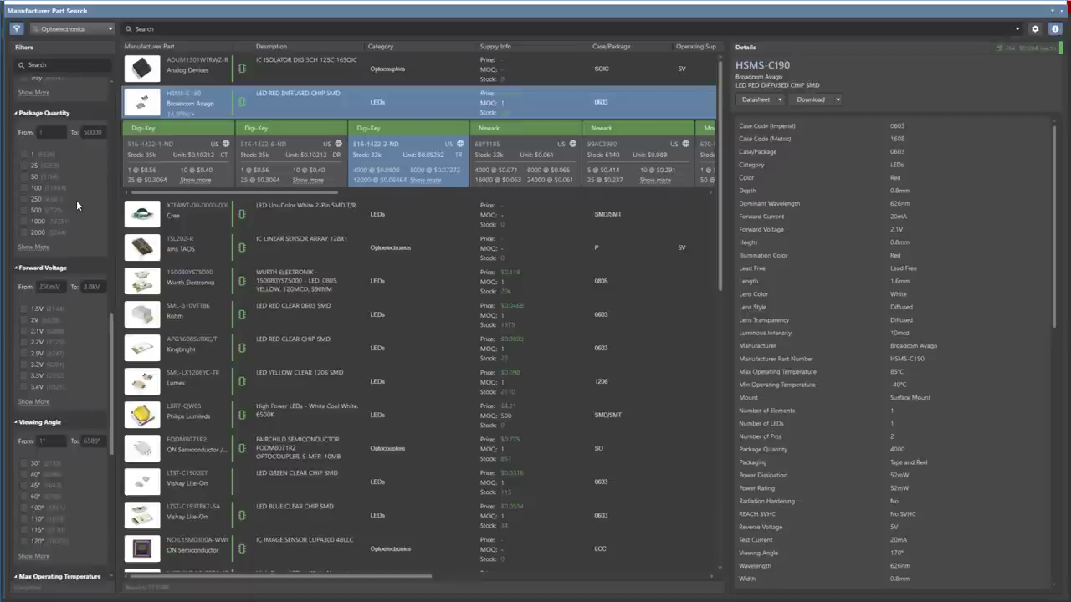
{"action": "scroll", "coordinate": [76, 200], "scroll_direction": "down", "scroll_amount": 12}
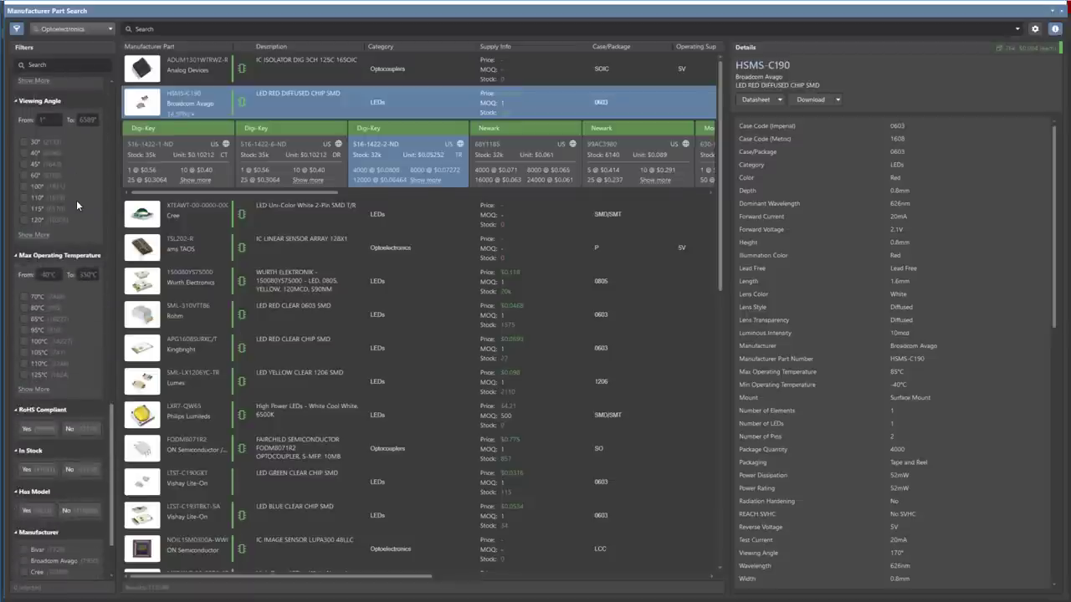
{"action": "scroll", "coordinate": [76, 205], "scroll_direction": "down", "scroll_amount": 3}
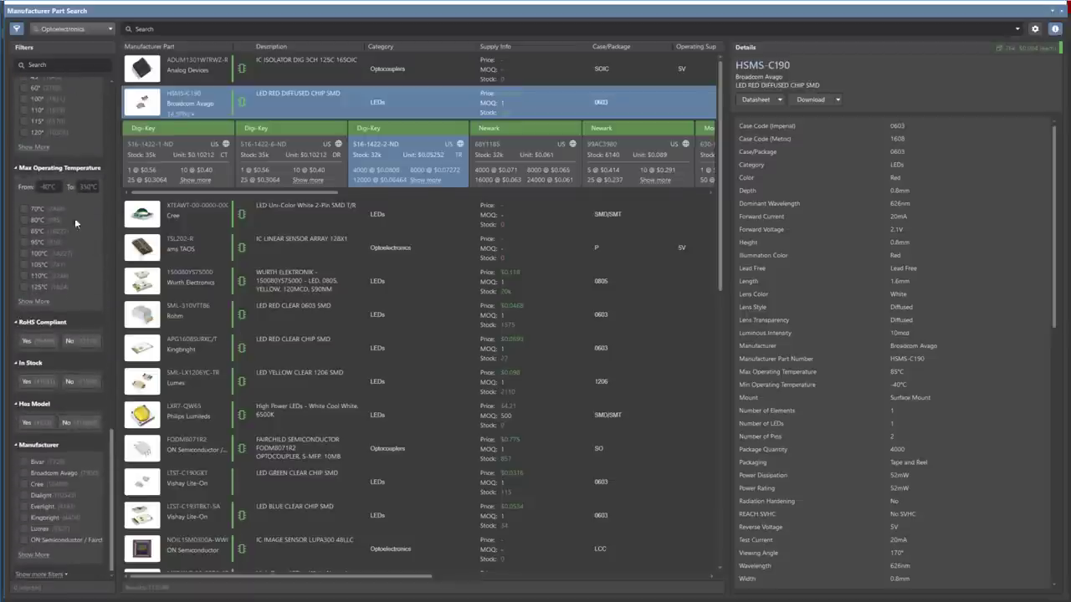
{"action": "left_click", "coordinate": [41, 424]}
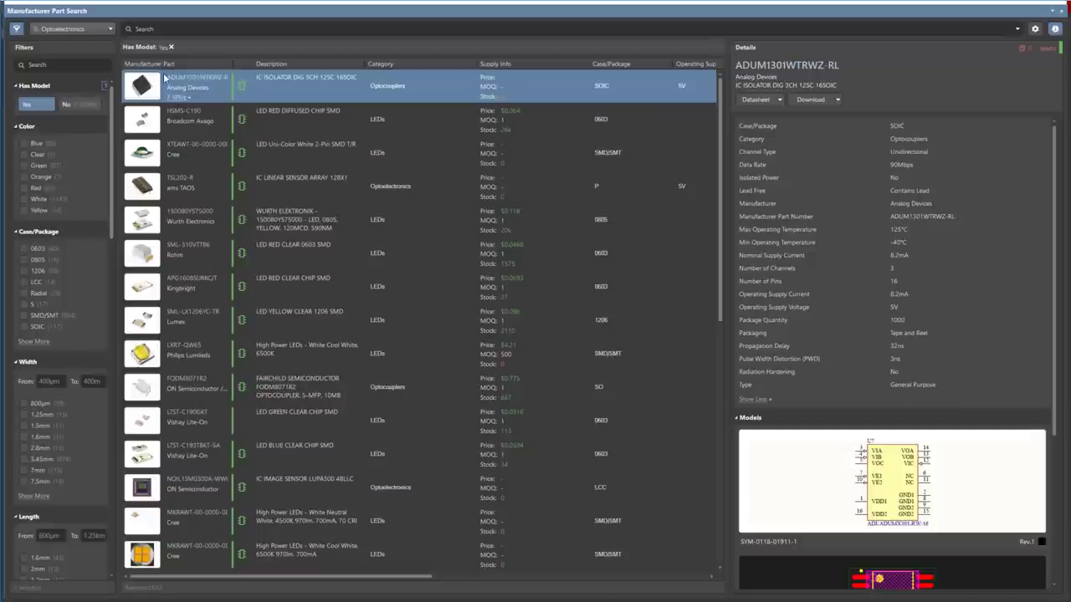
Step: Clear the Has Model filter and check the parameters and model previews of the LTST-C190GKT green LED
{"action": "scroll", "coordinate": [991, 323], "scroll_direction": "down", "scroll_amount": 3}
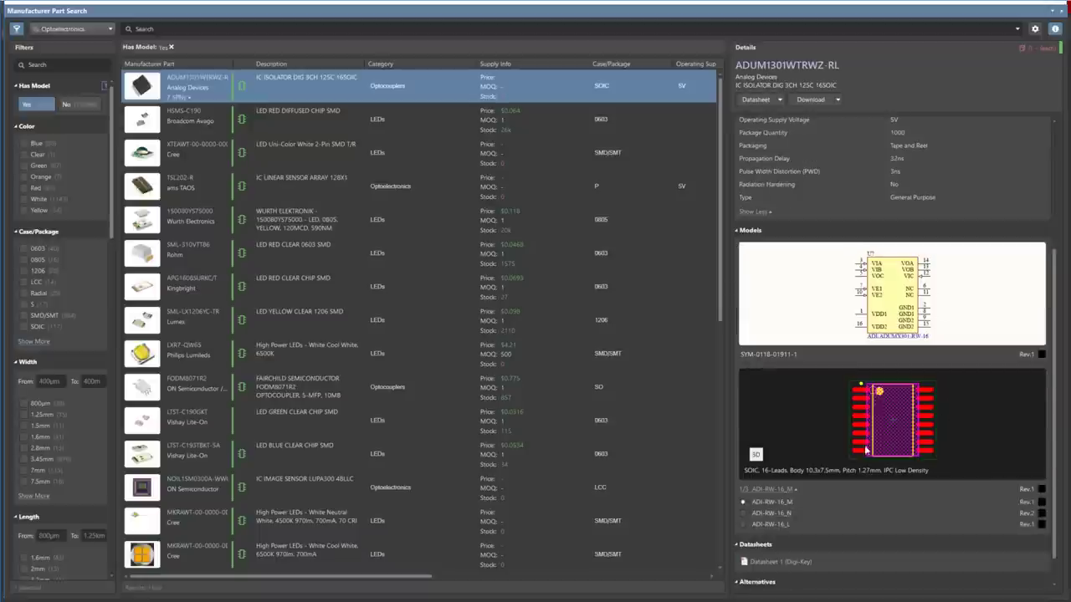
{"action": "left_click", "coordinate": [171, 50]}
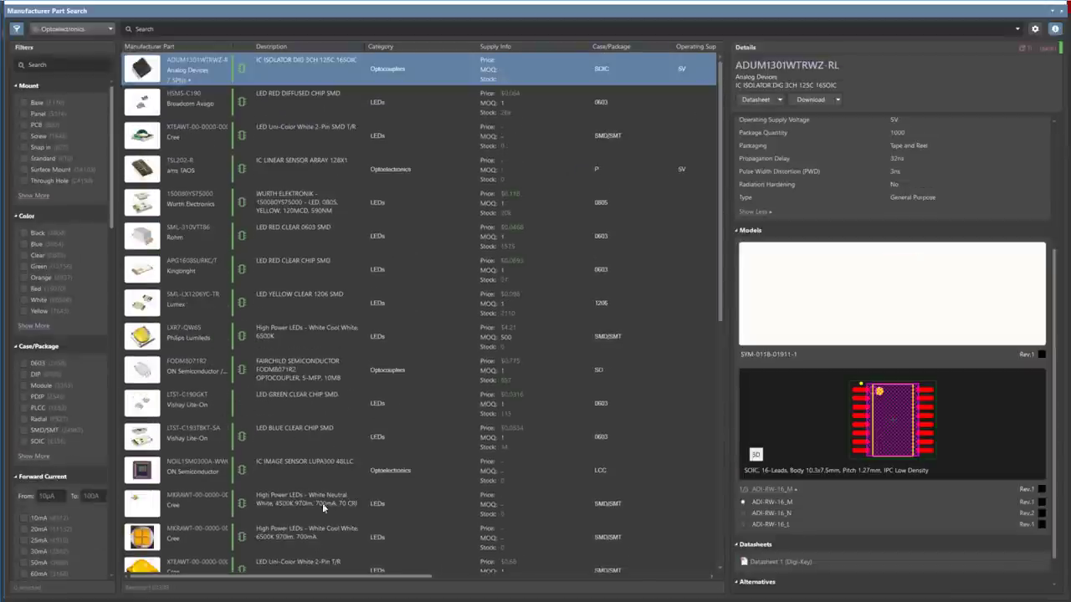
{"action": "left_click", "coordinate": [266, 405]}
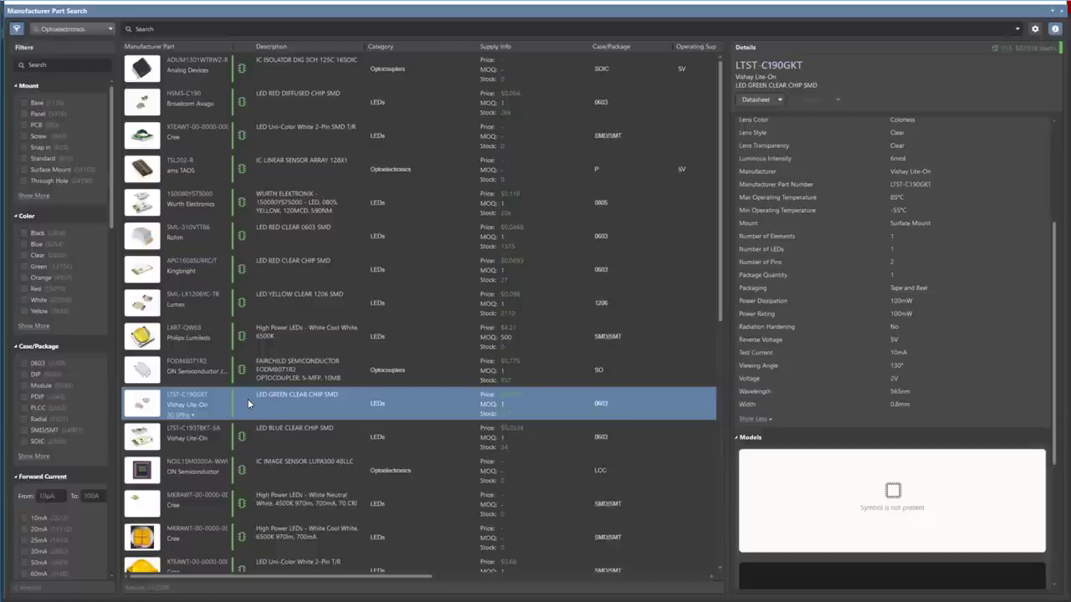
{"action": "scroll", "coordinate": [922, 367], "scroll_direction": "down", "scroll_amount": 3}
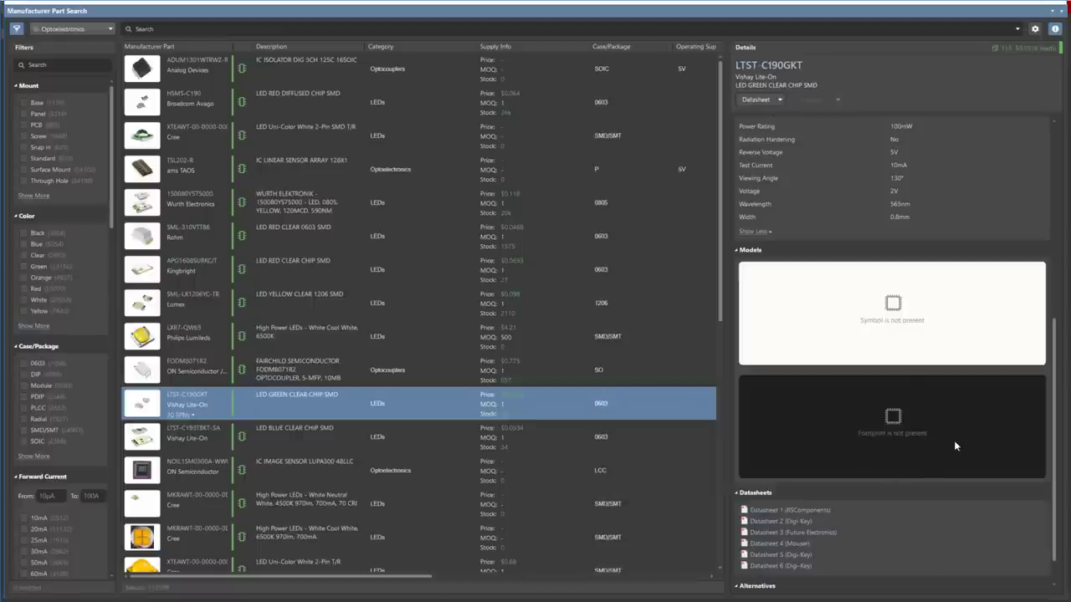
{"action": "scroll", "coordinate": [961, 438], "scroll_direction": "up", "scroll_amount": 5}
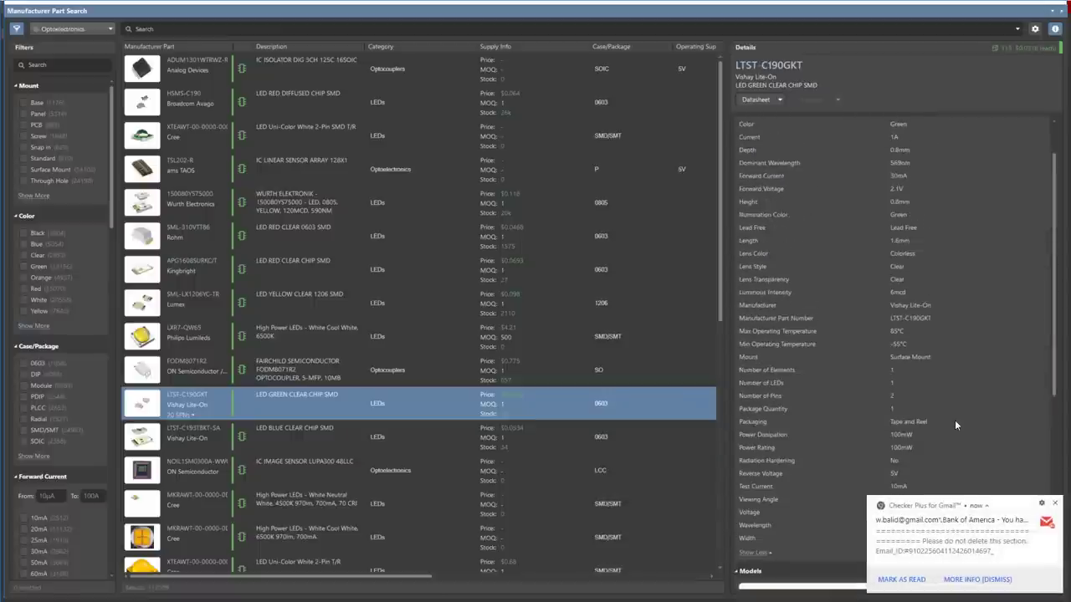
{"action": "left_click", "coordinate": [1055, 503]}
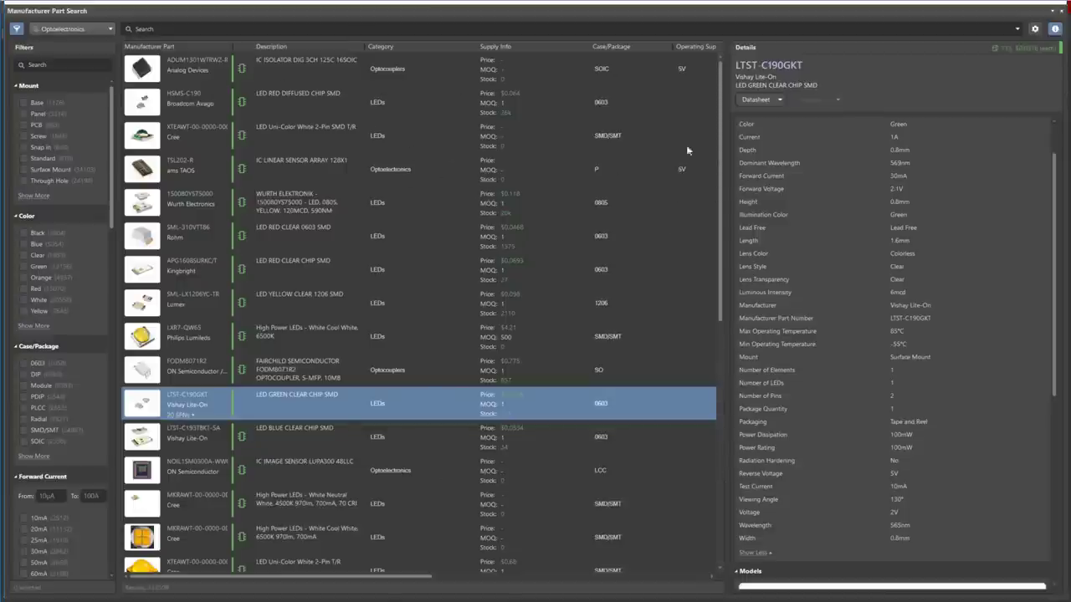
Step: Select the ADUM1301WTRWZ-RL optocoupler, check the currency and part provider options in the search settings, and hide the part details
{"action": "left_click", "coordinate": [296, 65]}
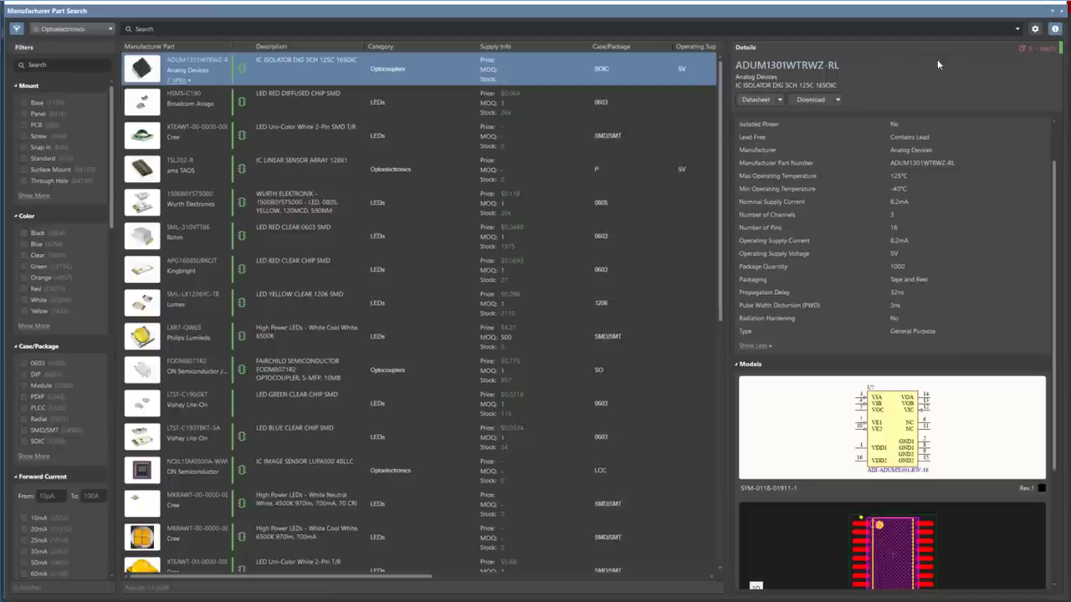
{"action": "left_click", "coordinate": [1034, 28]}
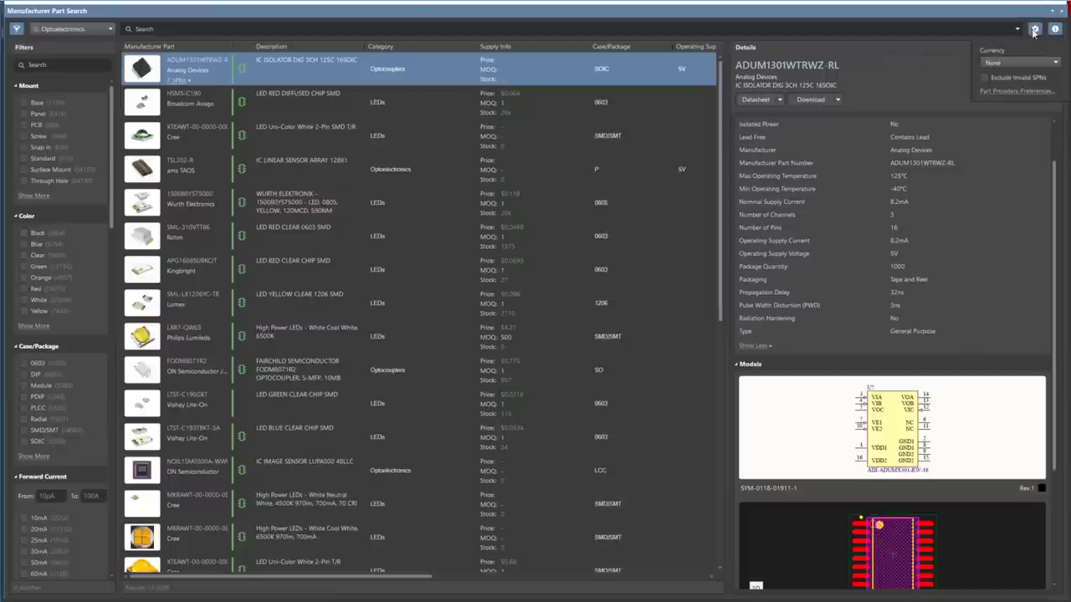
{"action": "left_click", "coordinate": [1055, 29]}
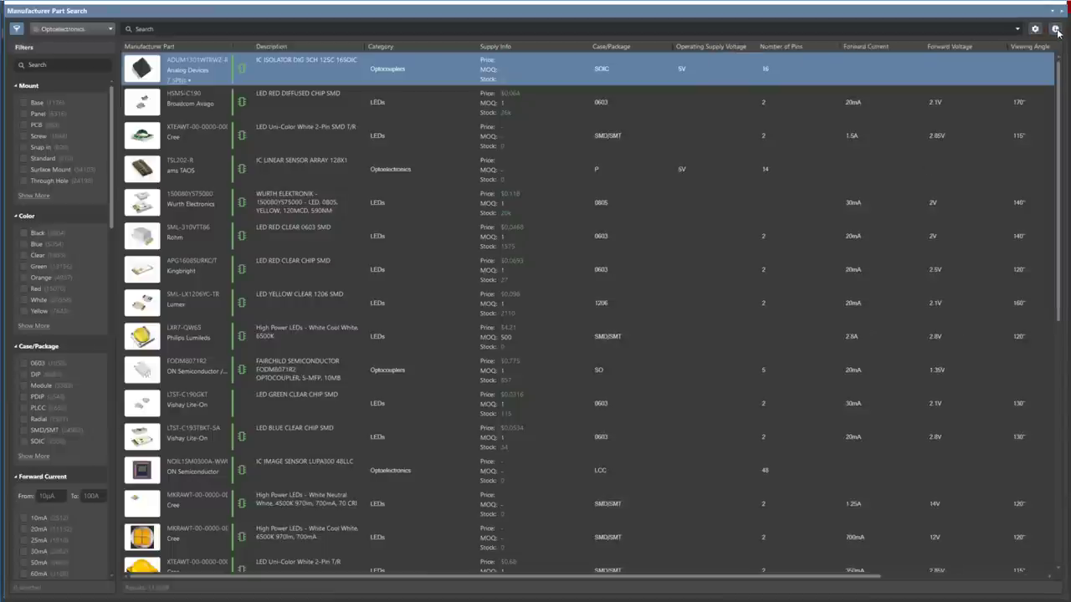
Step: Restore Manufacturer Part Search to a smaller floating window and show the ADUM1301WTRWZ-RL's details and models in it
{"action": "double_click", "coordinate": [907, 12]}
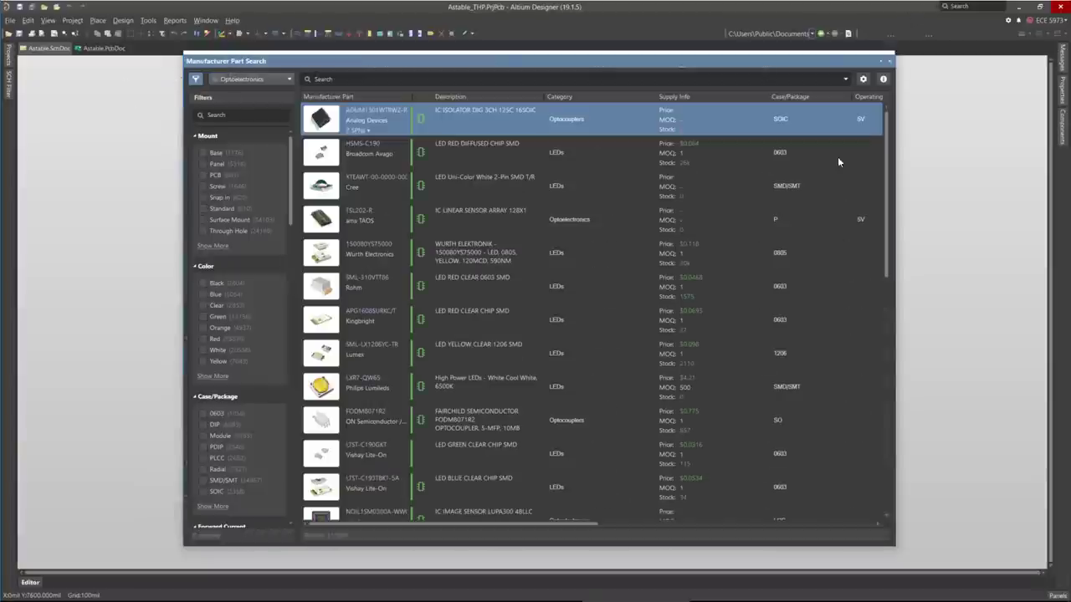
{"action": "left_click_drag", "start_coordinate": [648, 60], "coordinate": [608, 41]}
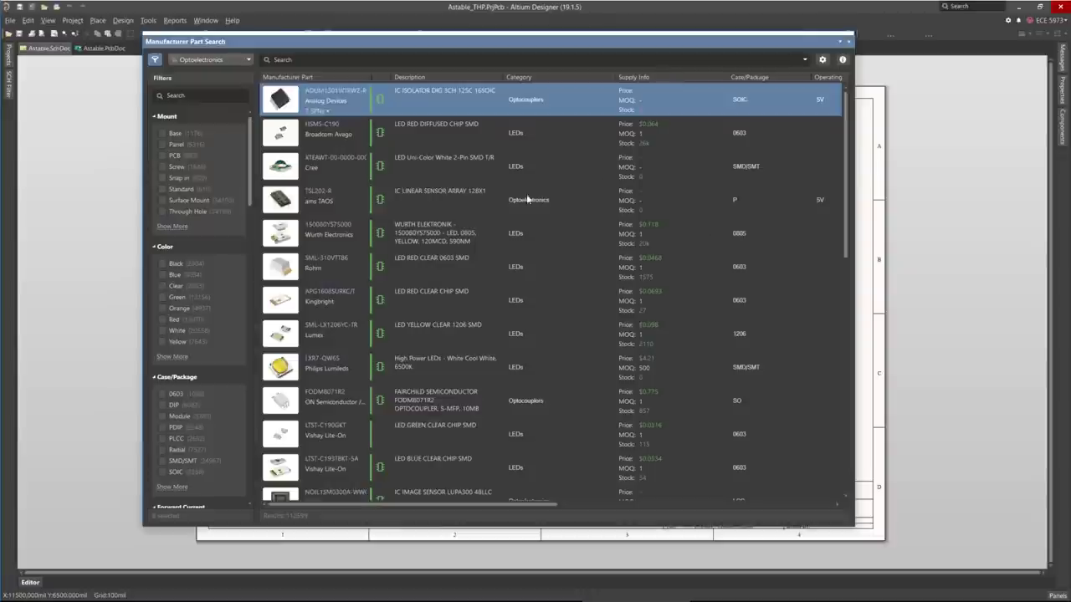
{"action": "left_click", "coordinate": [842, 60]}
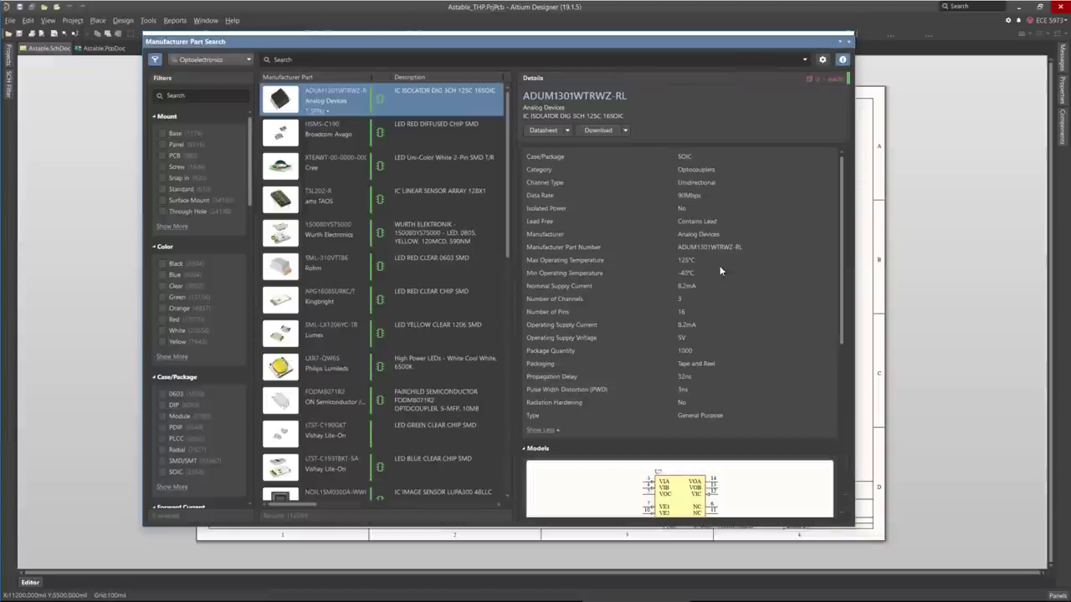
{"action": "scroll", "coordinate": [741, 232], "scroll_direction": "down", "scroll_amount": 5}
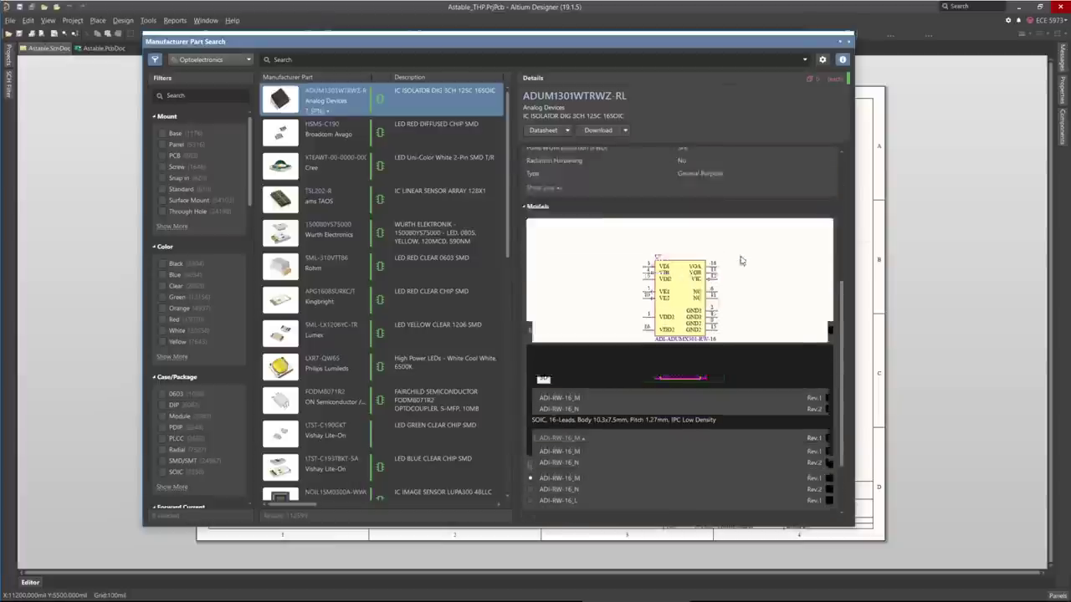
{"action": "scroll", "coordinate": [741, 261], "scroll_direction": "up", "scroll_amount": 5}
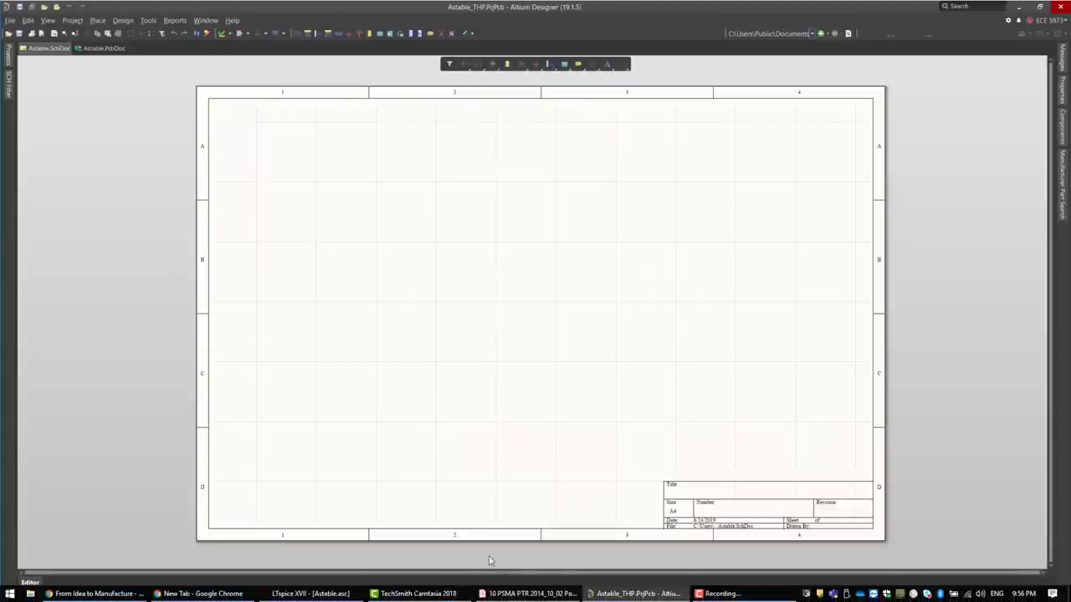
Step: Switch to LTspice to examine which parts the Astable Multivibrators schematic needs, and return to Altium Designer
{"action": "left_click", "coordinate": [297, 595]}
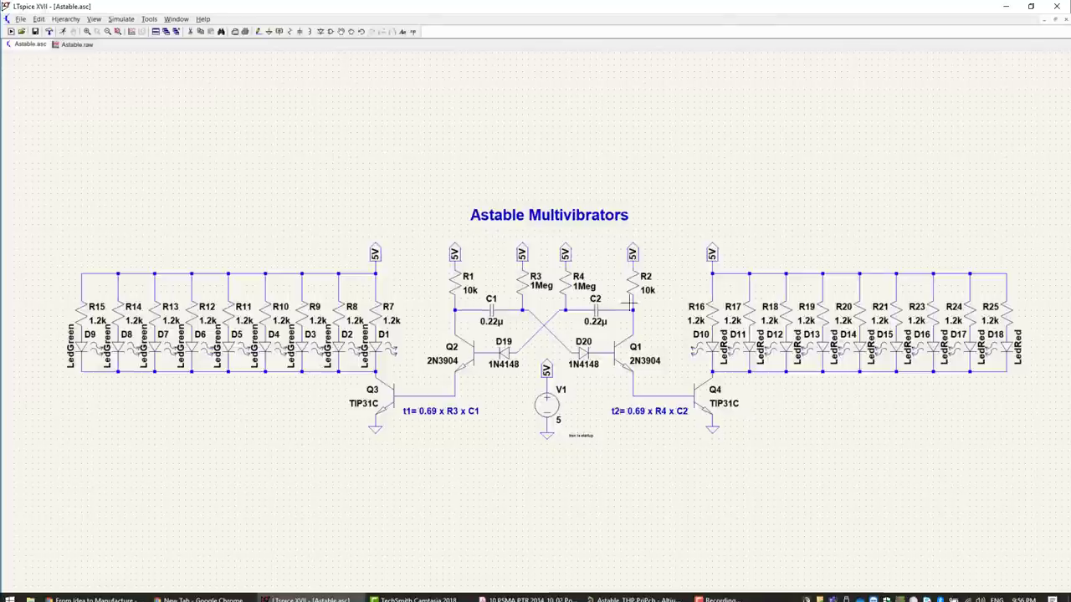
{"action": "scroll", "coordinate": [635, 343], "scroll_direction": "up", "scroll_amount": 2}
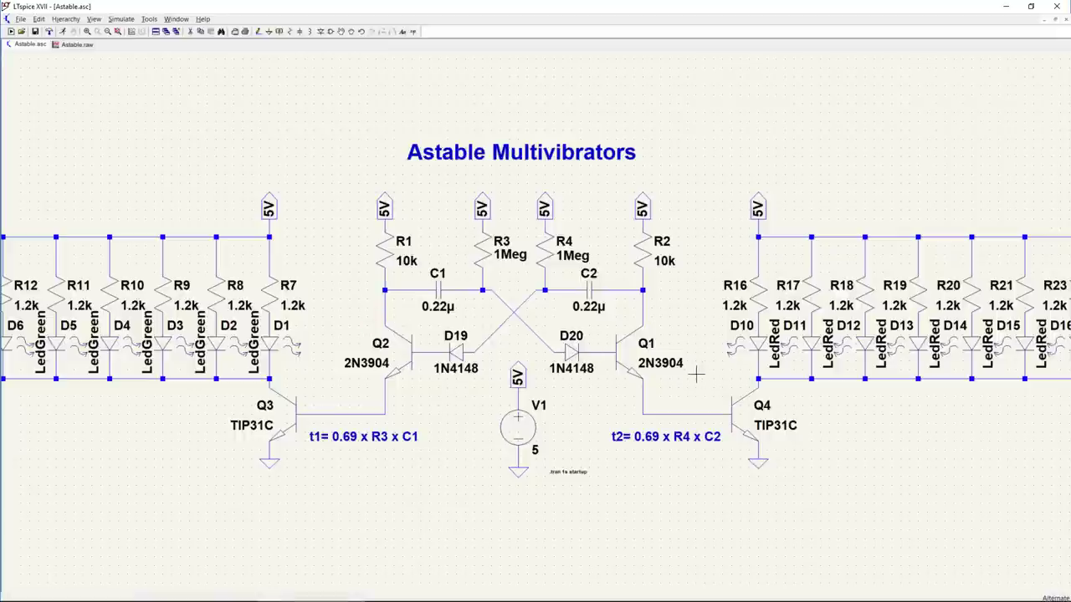
{"action": "key", "text": "alt+Tab"}
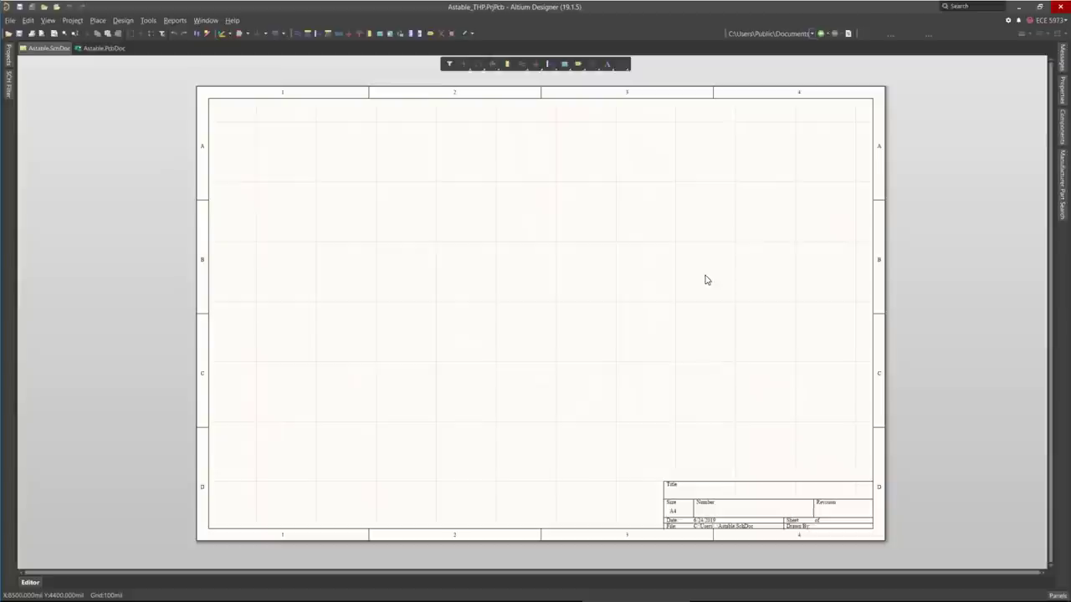
Step: Open Manufacturer Part Search as a floating window over the schematic and search all categories for 2N3904
{"action": "left_click", "coordinate": [1062, 186]}
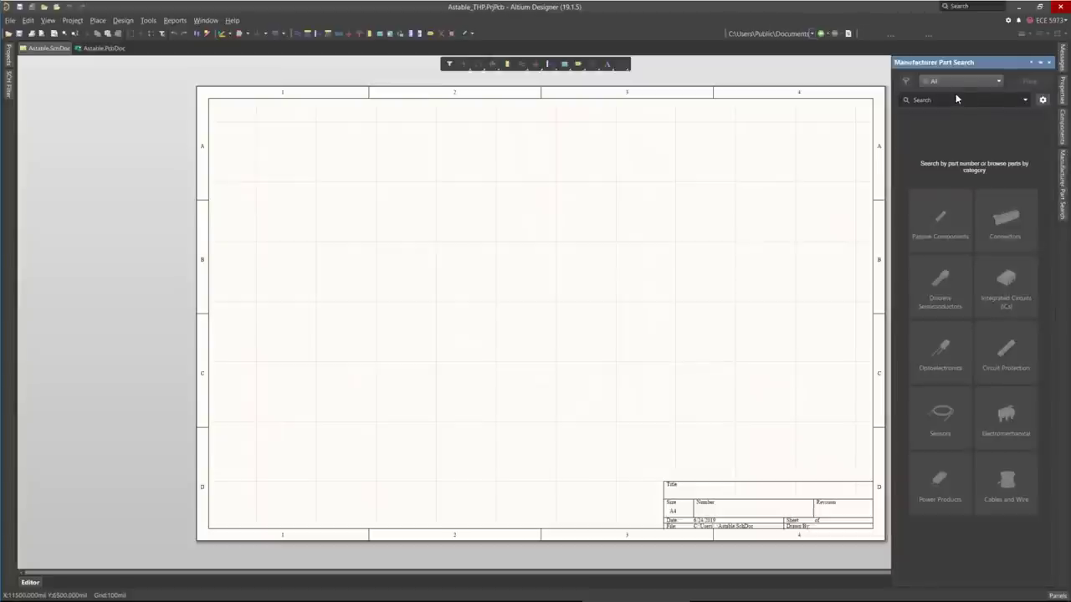
{"action": "left_click_drag", "start_coordinate": [971, 67], "coordinate": [143, 89]}
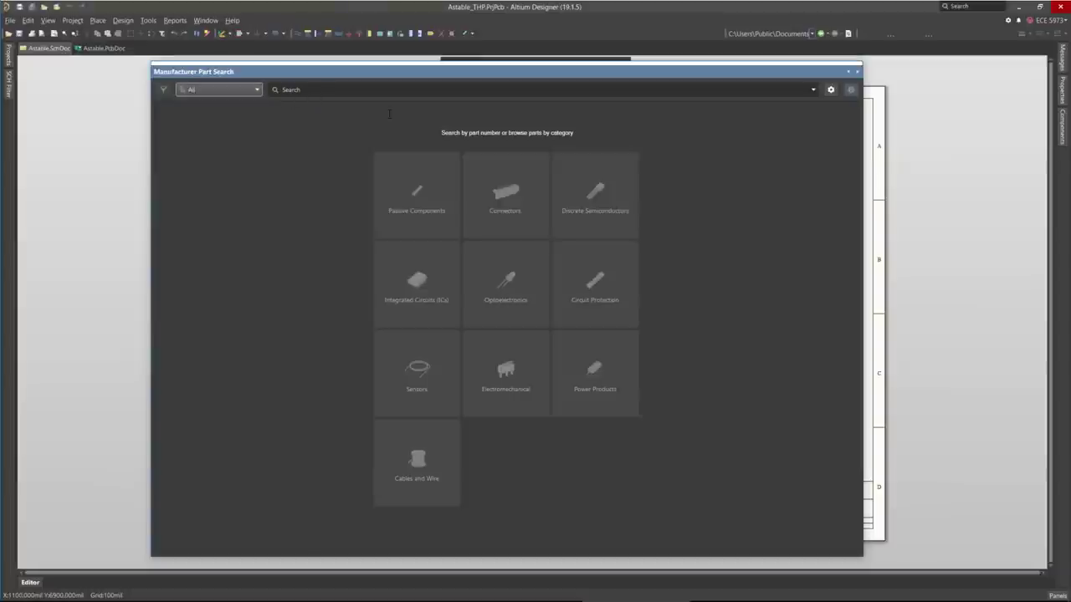
{"action": "left_click", "coordinate": [389, 114]}
{"action": "type", "text": "2N3904"}
{"action": "key", "text": "Return"}
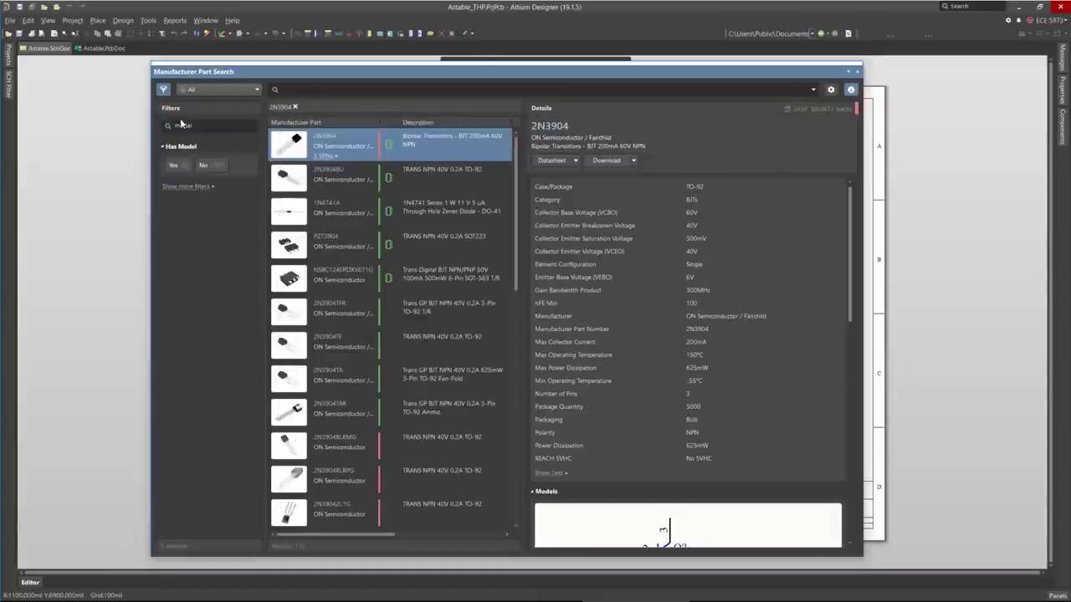
Step: Filter the 2N3904 results to parts with Has Model set to Yes and reposition the search window
{"action": "left_click", "coordinate": [177, 166]}
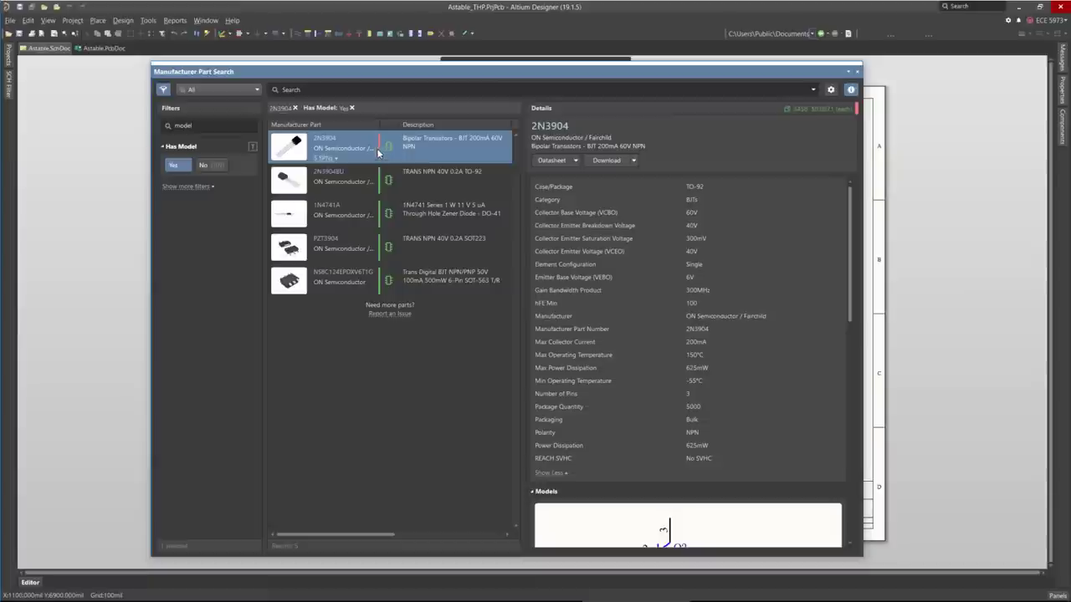
{"action": "mouse_move", "coordinate": [379, 150]}
{"action": "left_click_drag", "start_coordinate": [473, 74], "coordinate": [615, 78]}
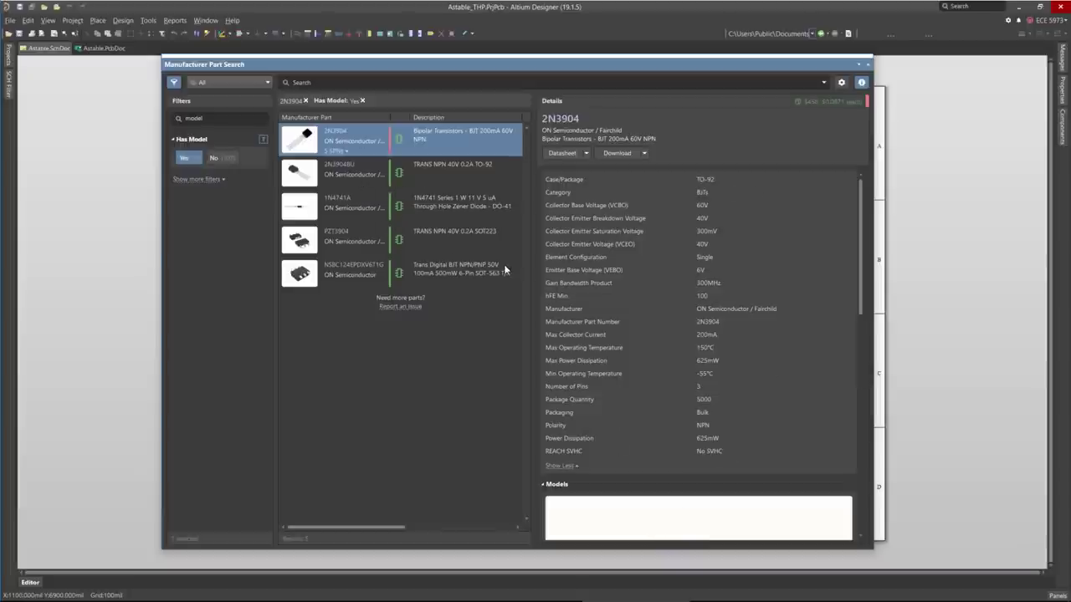
Step: Select the 2N3904BU transistor and examine its parameters, symbol, 2D and 3D footprint views, datasheets and alternatives
{"action": "left_click", "coordinate": [360, 174]}
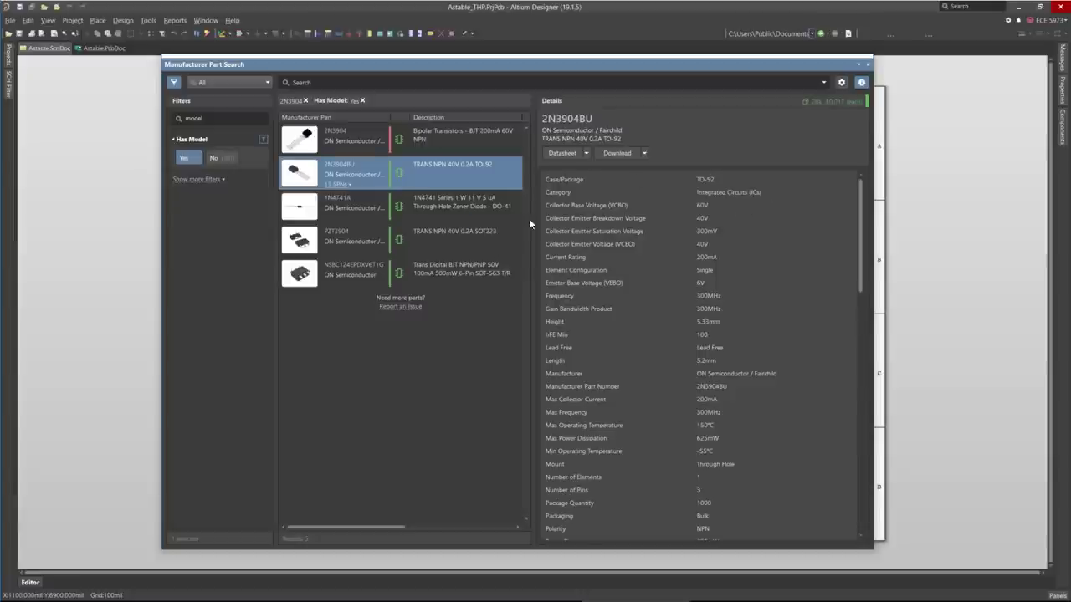
{"action": "left_click_drag", "start_coordinate": [860, 185], "coordinate": [848, 343]}
{"action": "scroll", "coordinate": [848, 343], "scroll_direction": "up", "scroll_amount": 2}
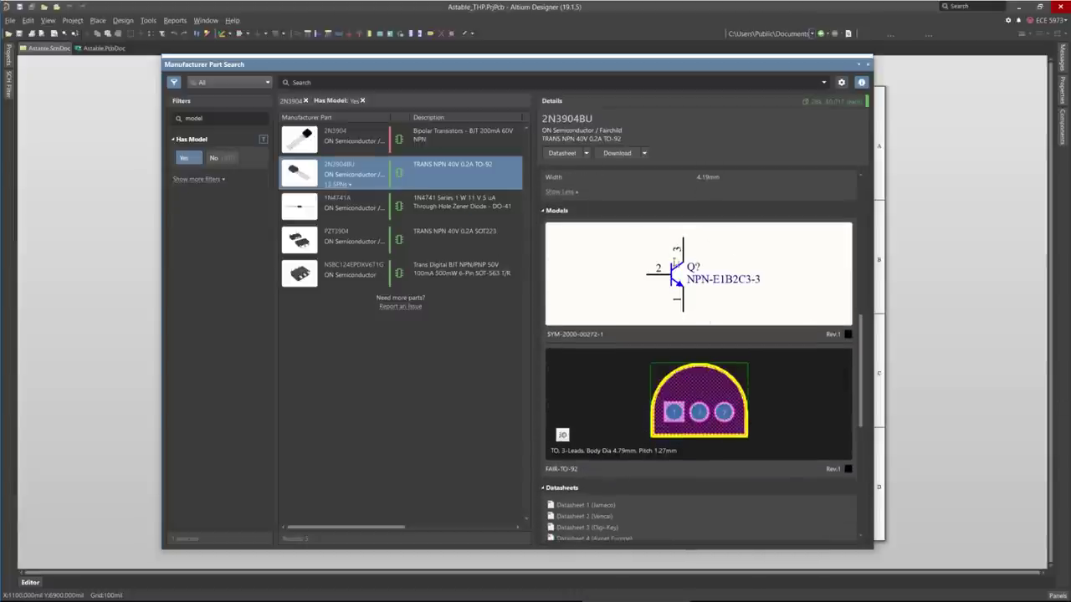
{"action": "scroll", "coordinate": [856, 358], "scroll_direction": "down", "scroll_amount": 2}
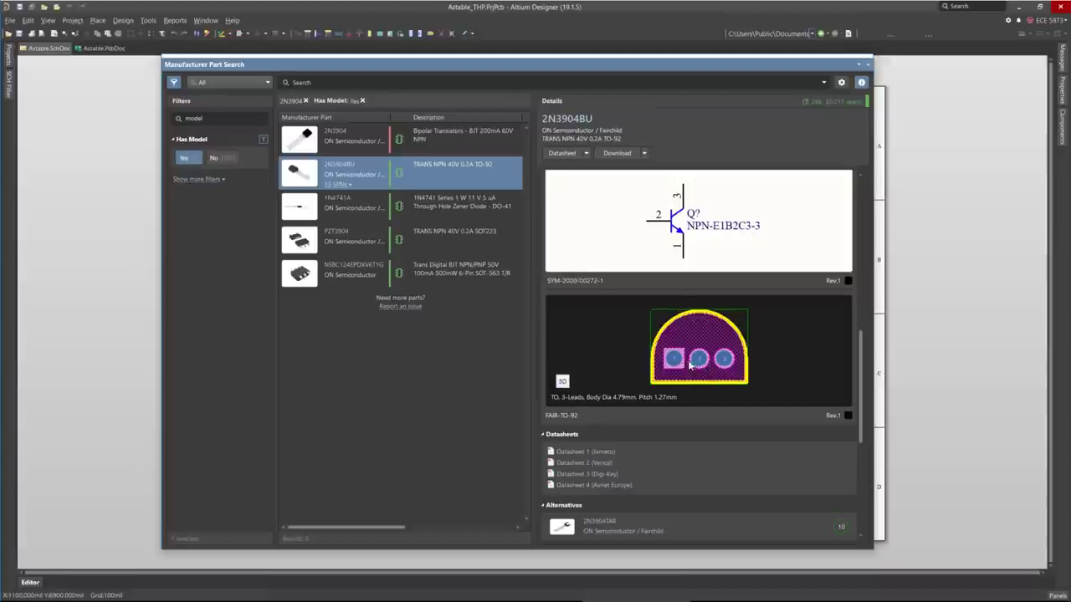
{"action": "left_click", "coordinate": [562, 381]}
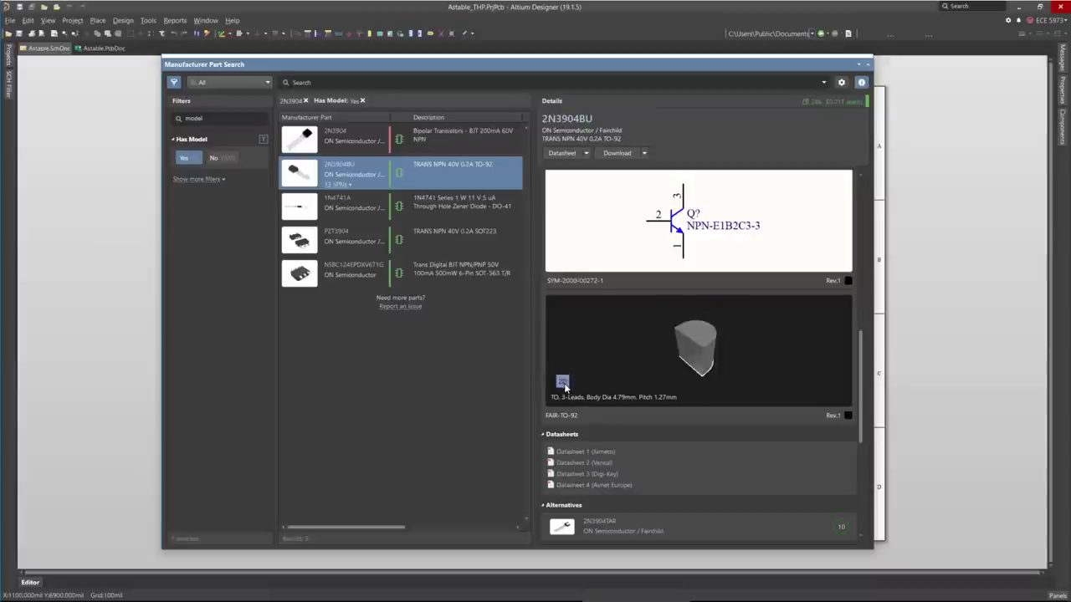
{"action": "left_click", "coordinate": [562, 381]}
{"action": "scroll", "coordinate": [785, 384], "scroll_direction": "down", "scroll_amount": 6}
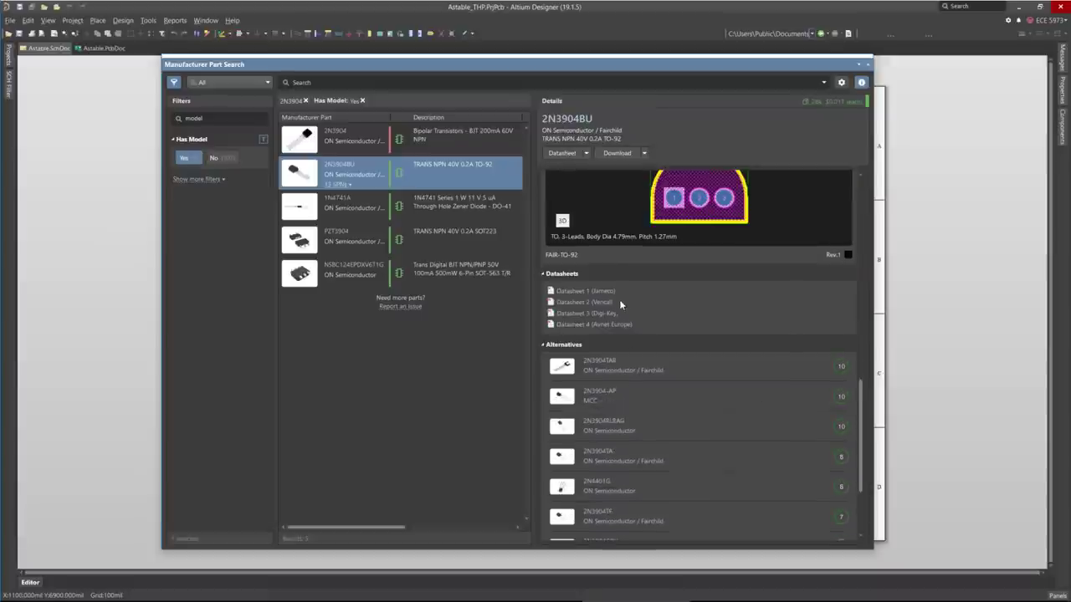
{"action": "scroll", "coordinate": [639, 315], "scroll_direction": "down", "scroll_amount": 3}
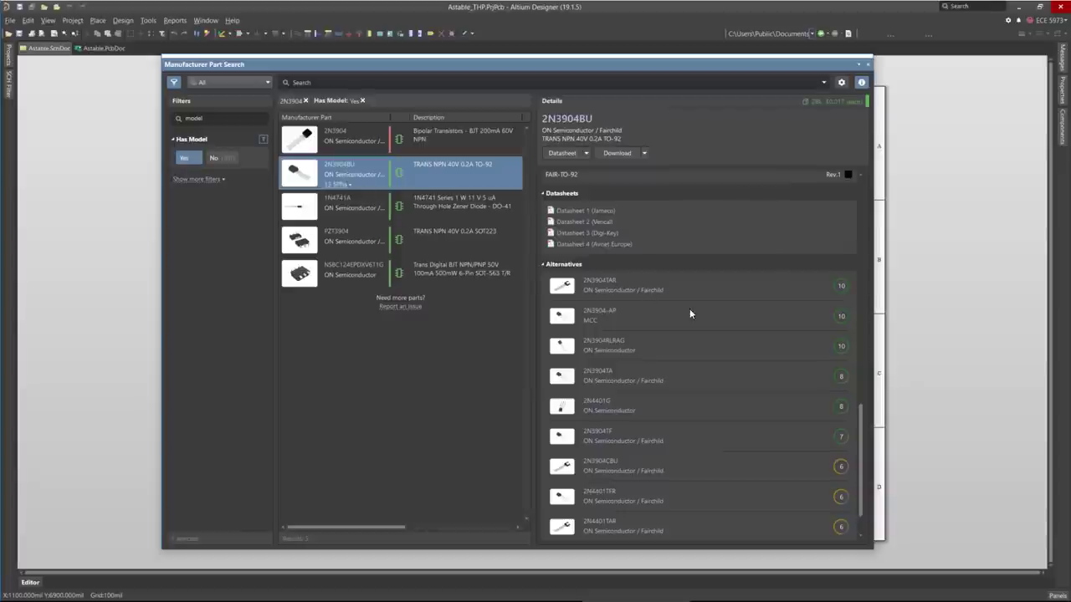
{"action": "scroll", "coordinate": [689, 314], "scroll_direction": "up", "scroll_amount": 5}
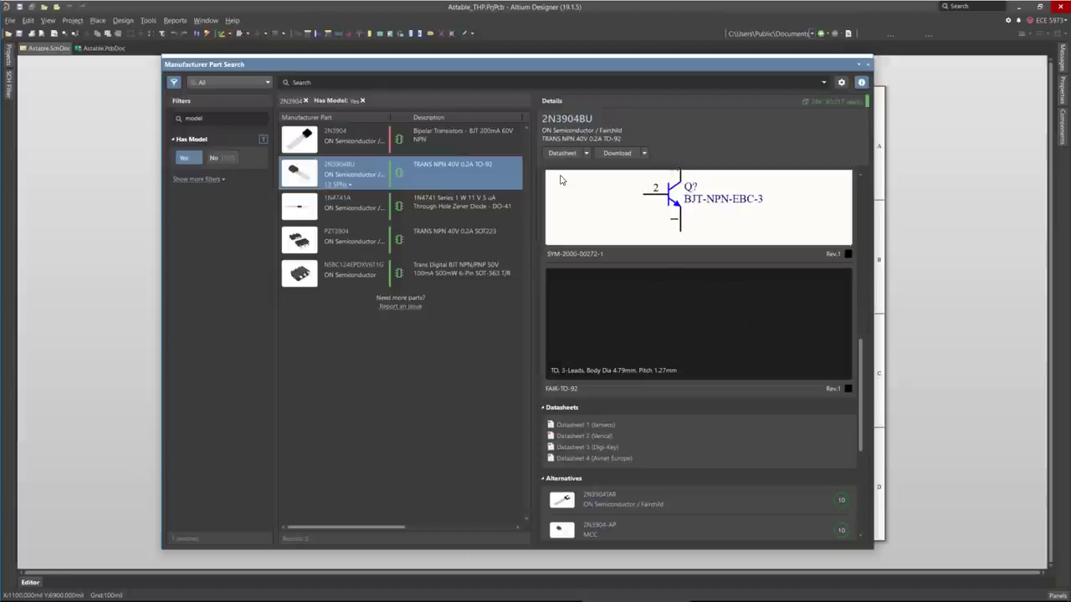
Step: Compare the 2N3904BU and 2N3904 together, examining their differing parameters, symbols and footprint models
{"action": "left_click", "coordinate": [446, 139], "text": "ctrl"}
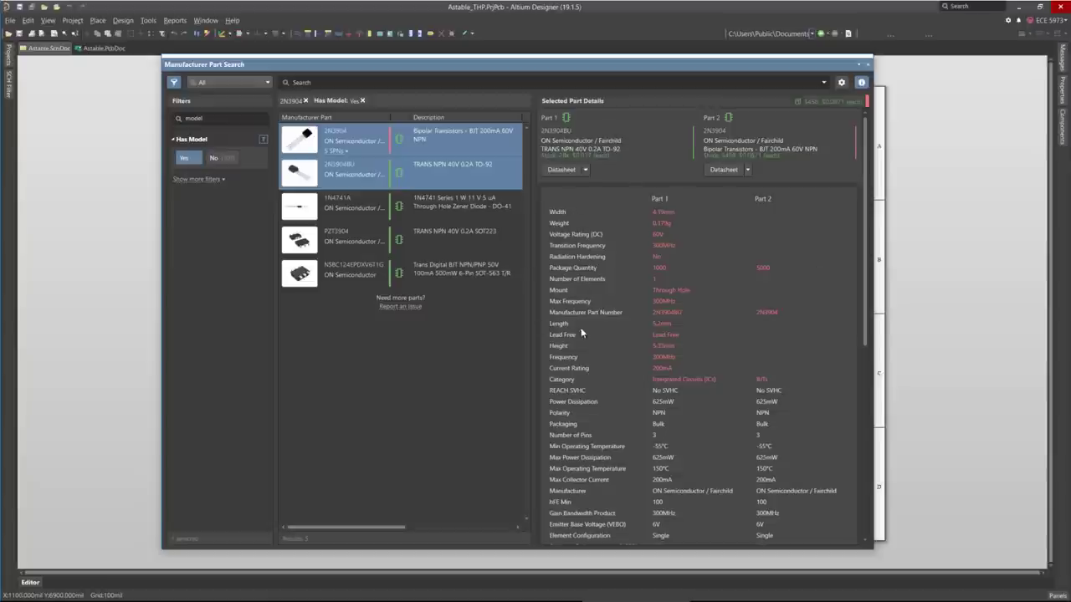
{"action": "scroll", "coordinate": [803, 317], "scroll_direction": "down", "scroll_amount": 4}
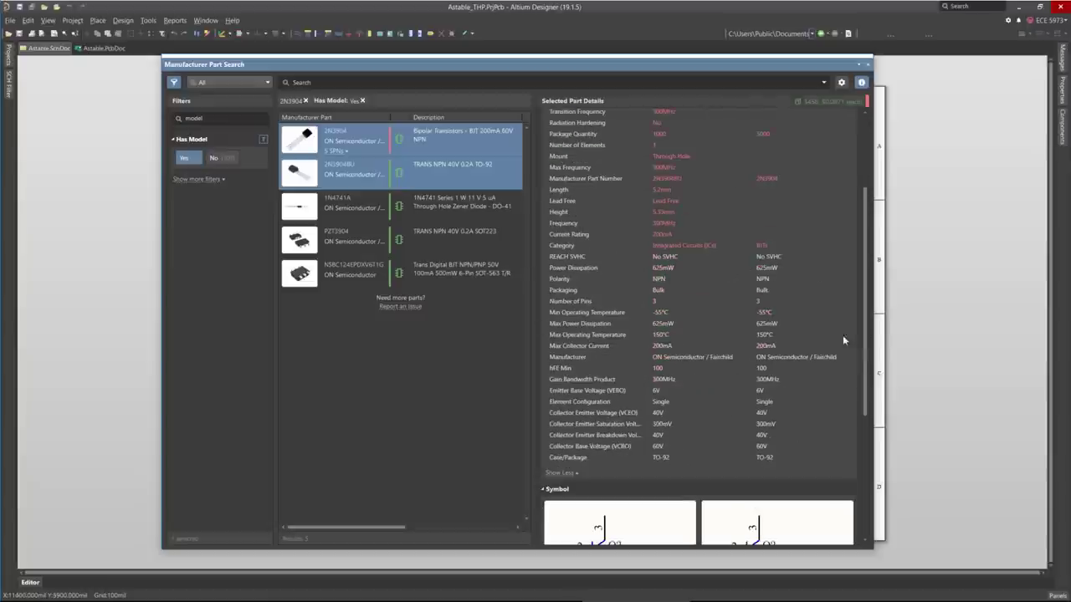
{"action": "scroll", "coordinate": [836, 347], "scroll_direction": "down", "scroll_amount": 6}
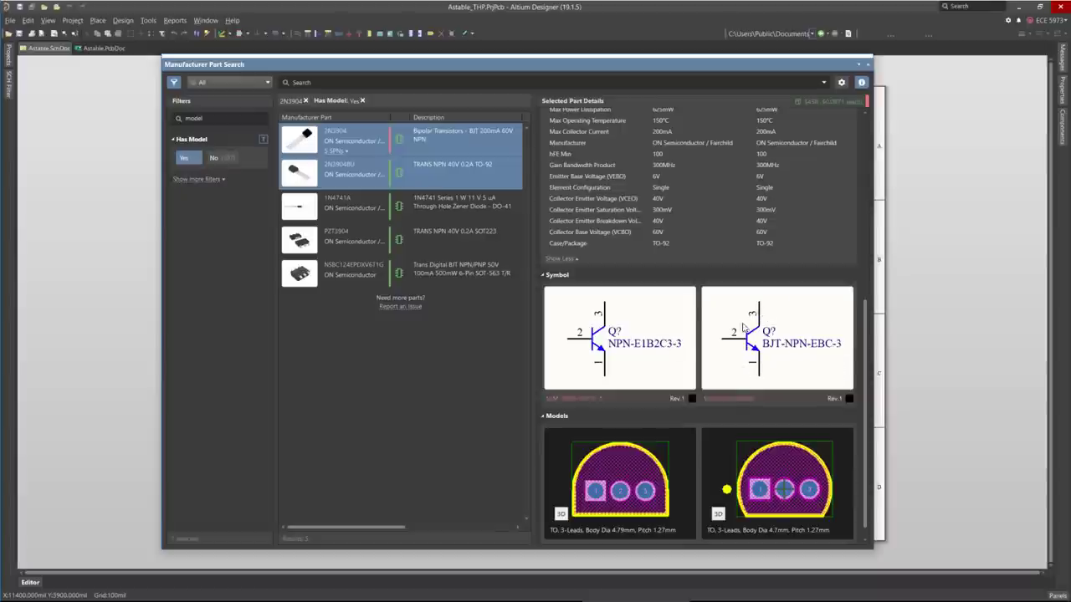
{"action": "scroll", "coordinate": [808, 444], "scroll_direction": "down", "scroll_amount": 1}
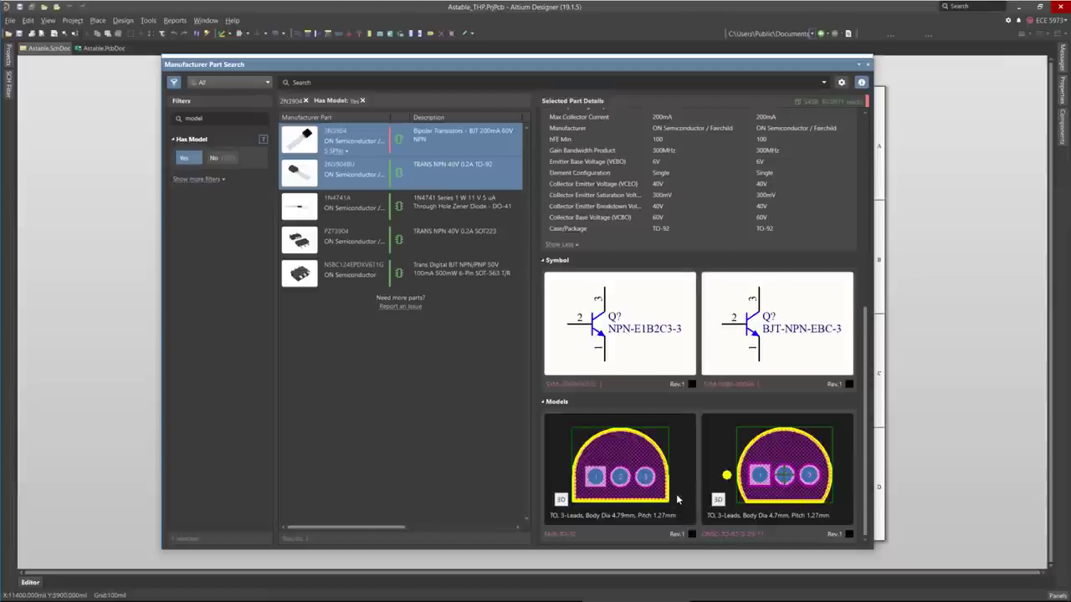
{"action": "scroll", "coordinate": [730, 440], "scroll_direction": "up", "scroll_amount": 10}
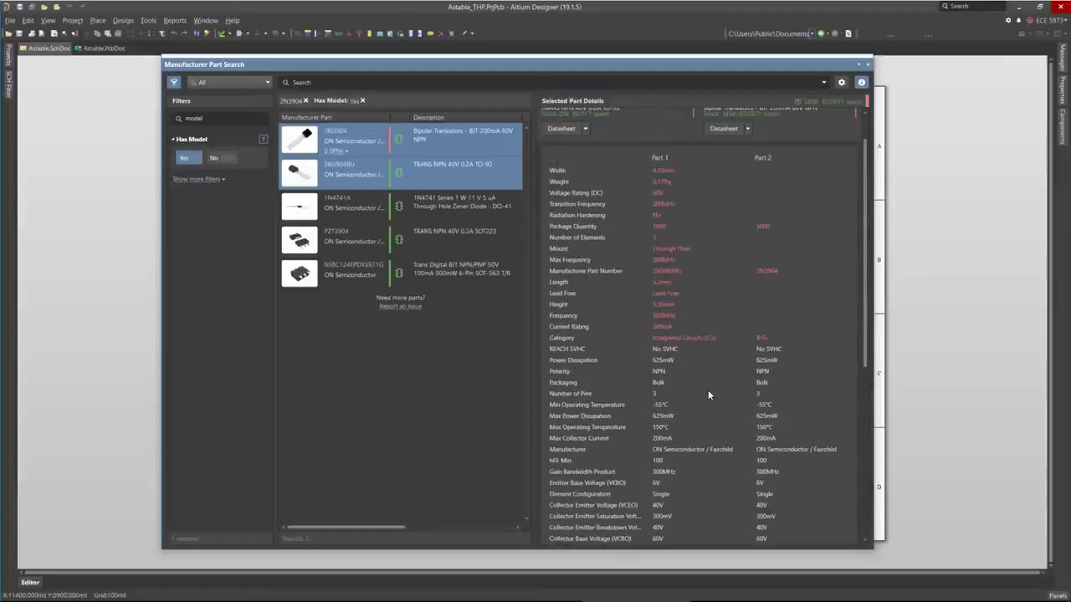
{"action": "scroll", "coordinate": [711, 392], "scroll_direction": "up", "scroll_amount": 1}
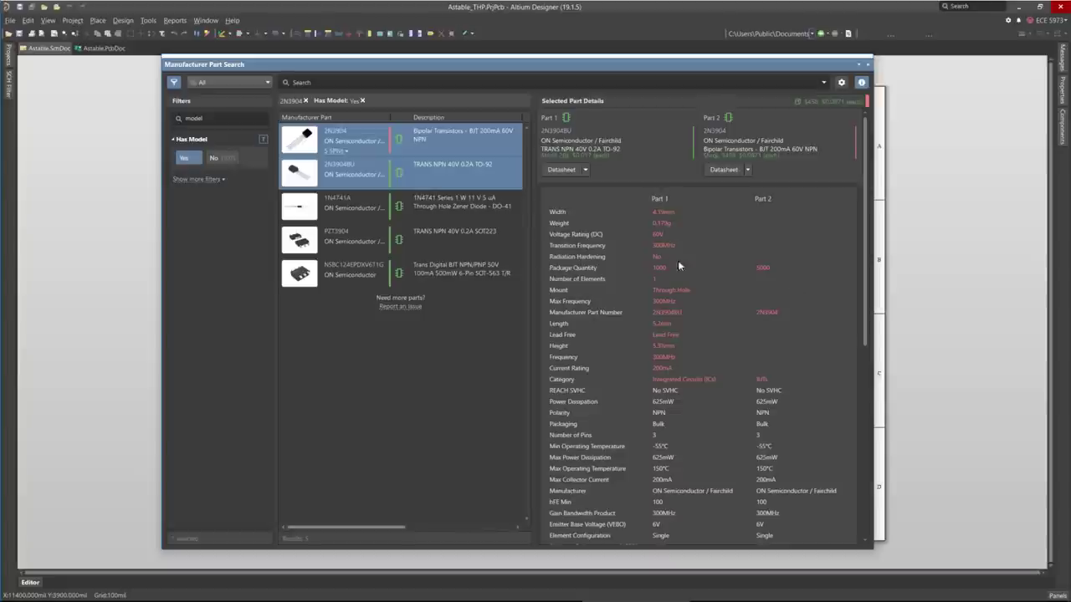
Step: Select only the 2N3904BU in the search results and place one on the schematic sheet in zone B3
{"action": "left_click", "coordinate": [466, 182]}
{"action": "scroll", "coordinate": [736, 283], "scroll_direction": "up", "scroll_amount": 5}
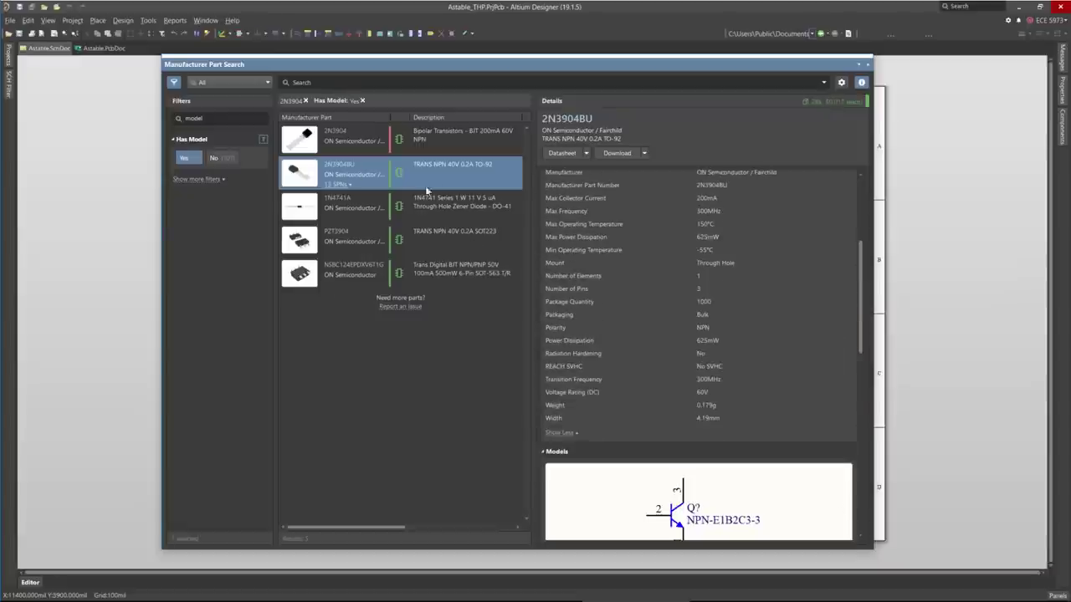
{"action": "left_click", "coordinate": [644, 153]}
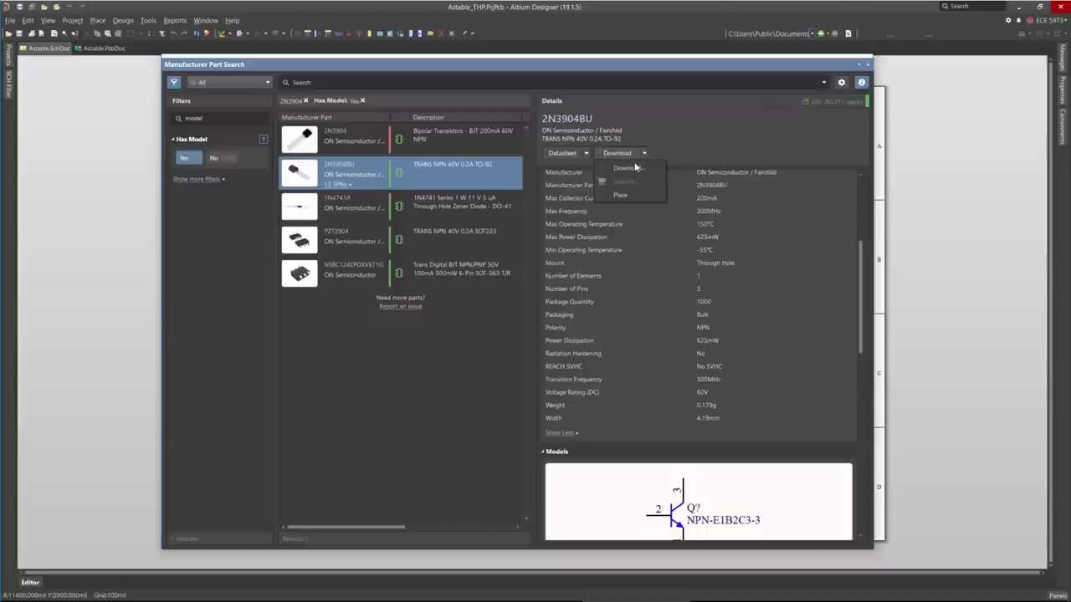
{"action": "right_click", "coordinate": [375, 180]}
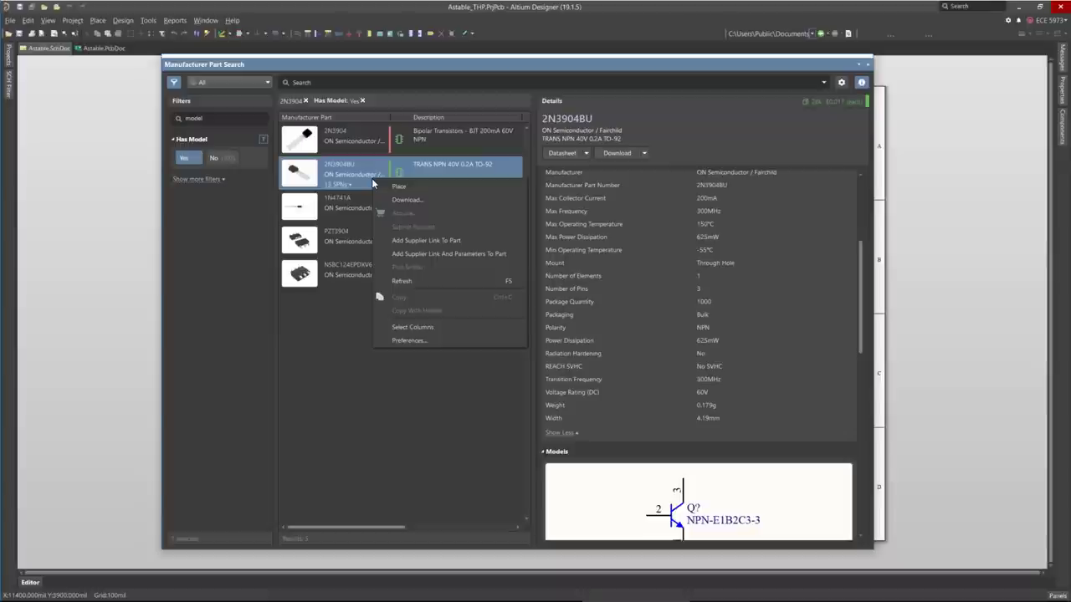
{"action": "left_click", "coordinate": [497, 240]}
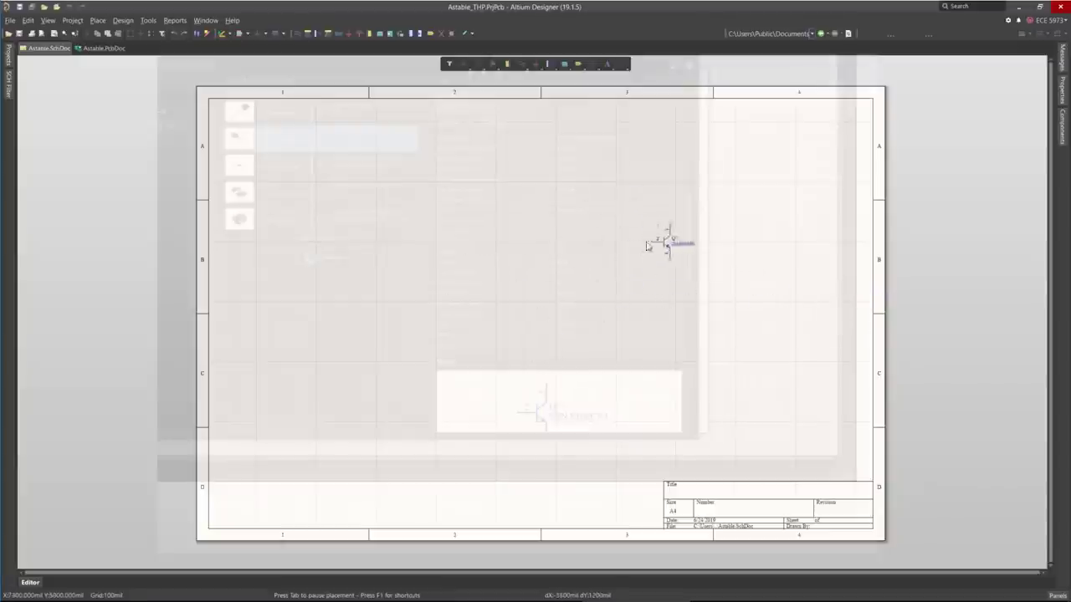
{"action": "key", "text": "x"}
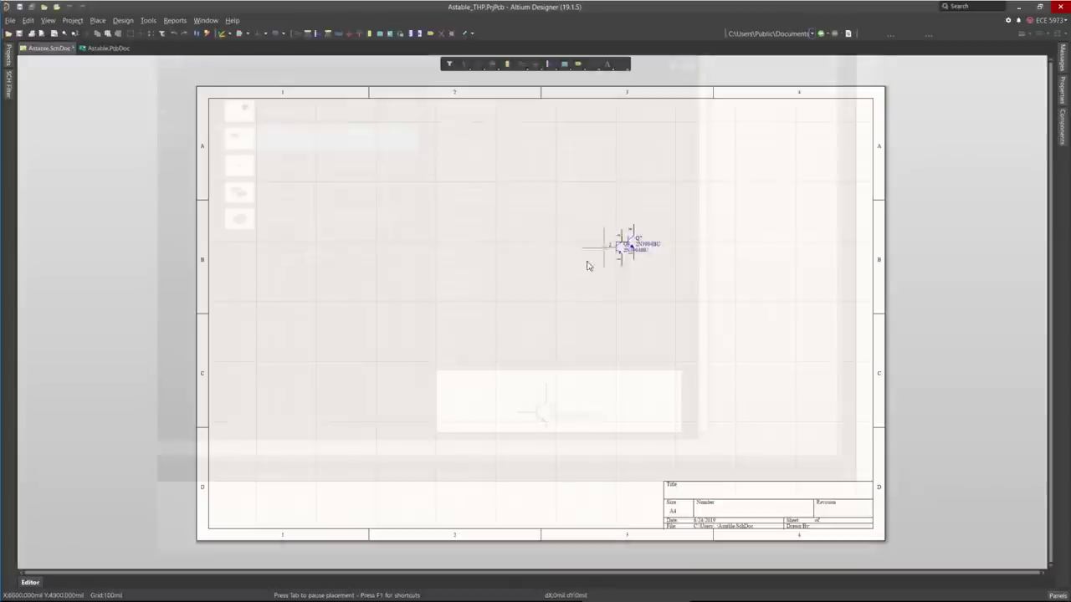
{"action": "left_click", "coordinate": [617, 246]}
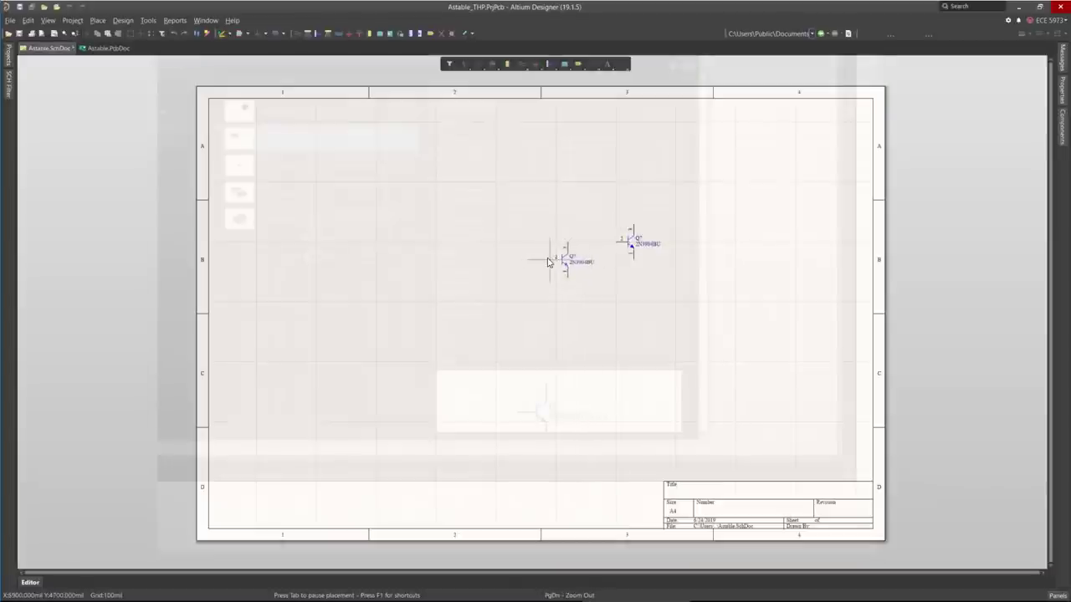
Step: Try 90-degree rotations of the second 2N3904BU during placement and return it to its upright orientation
{"action": "key", "text": "End"}
{"action": "key", "text": "Home"}
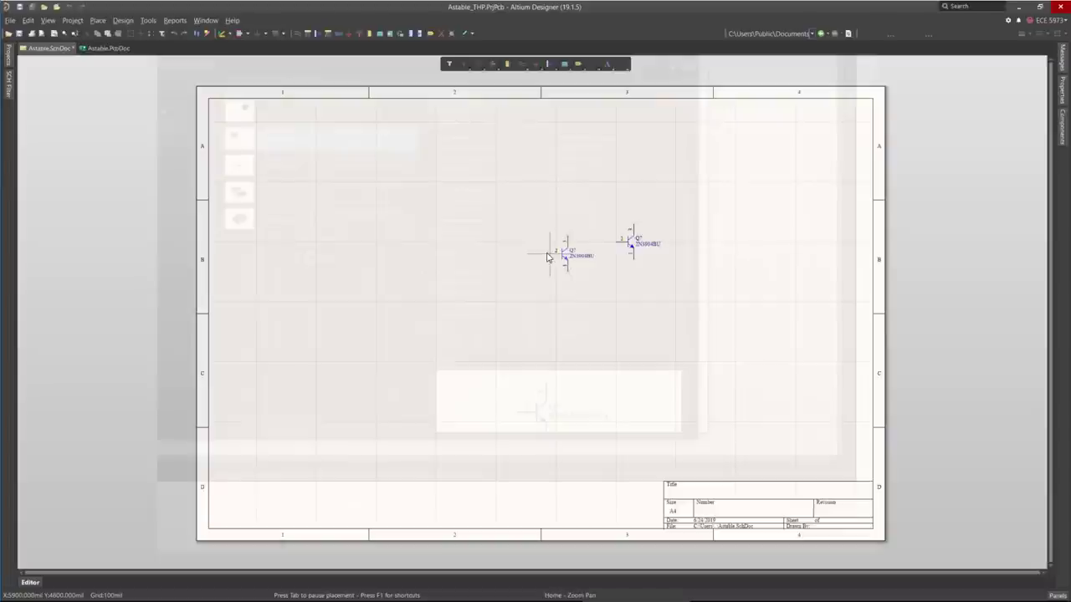
{"action": "key", "text": "space"}
{"action": "key", "text": "space"}
{"action": "key", "text": "space"}
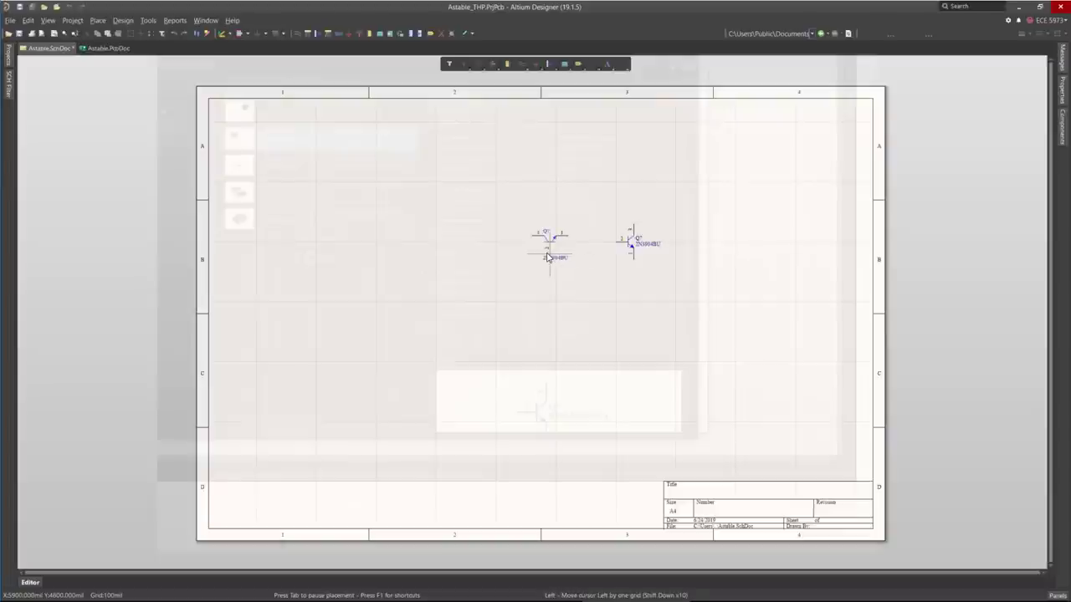
{"action": "key", "text": "space"}
{"action": "key", "text": "space"}
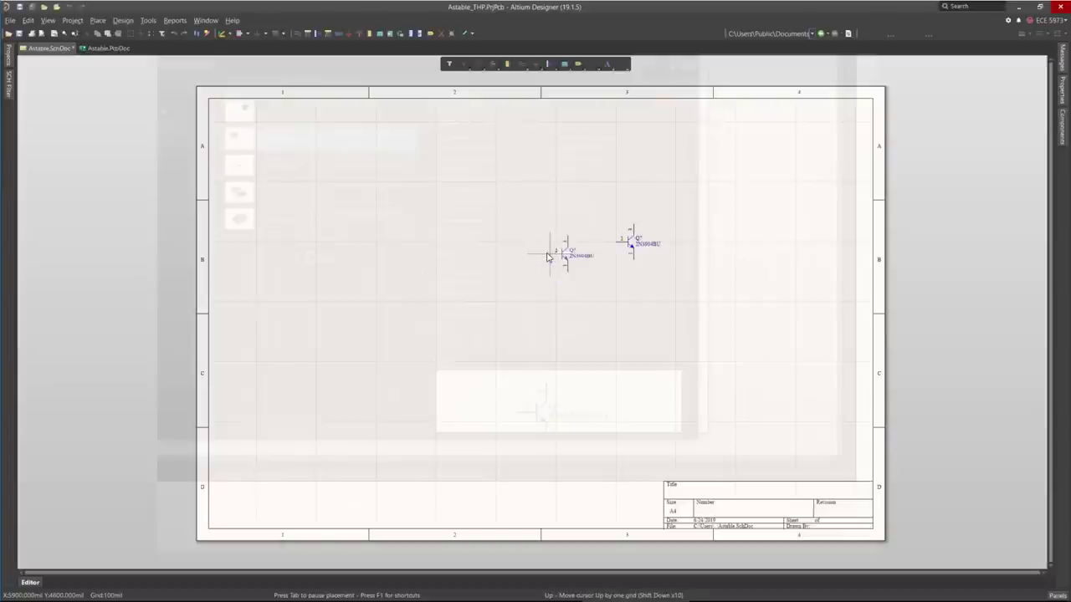
{"action": "scroll", "coordinate": [573, 251], "scroll_direction": "up", "scroll_amount": 2, "text": "ctrl"}
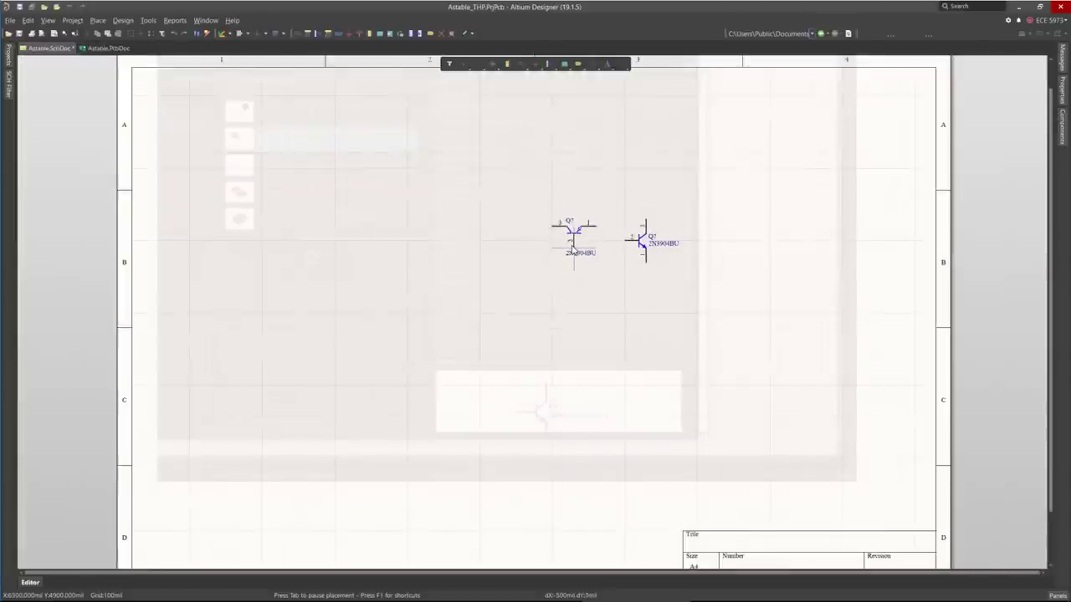
{"action": "scroll", "coordinate": [571, 254], "scroll_direction": "up", "scroll_amount": 1}
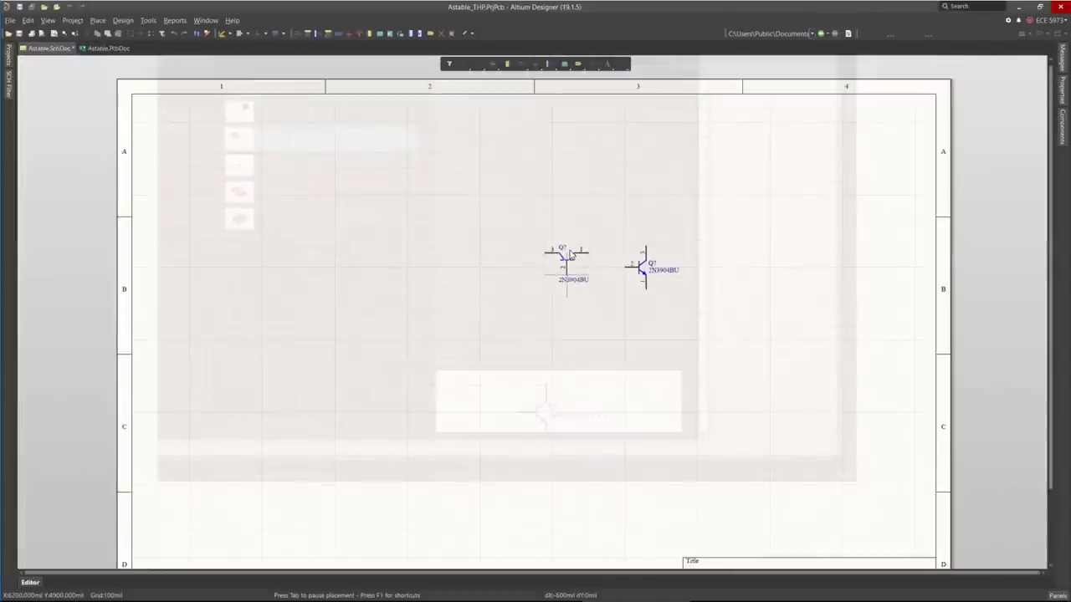
{"action": "scroll", "coordinate": [570, 281], "scroll_direction": "up", "scroll_amount": 3, "text": "ctrl"}
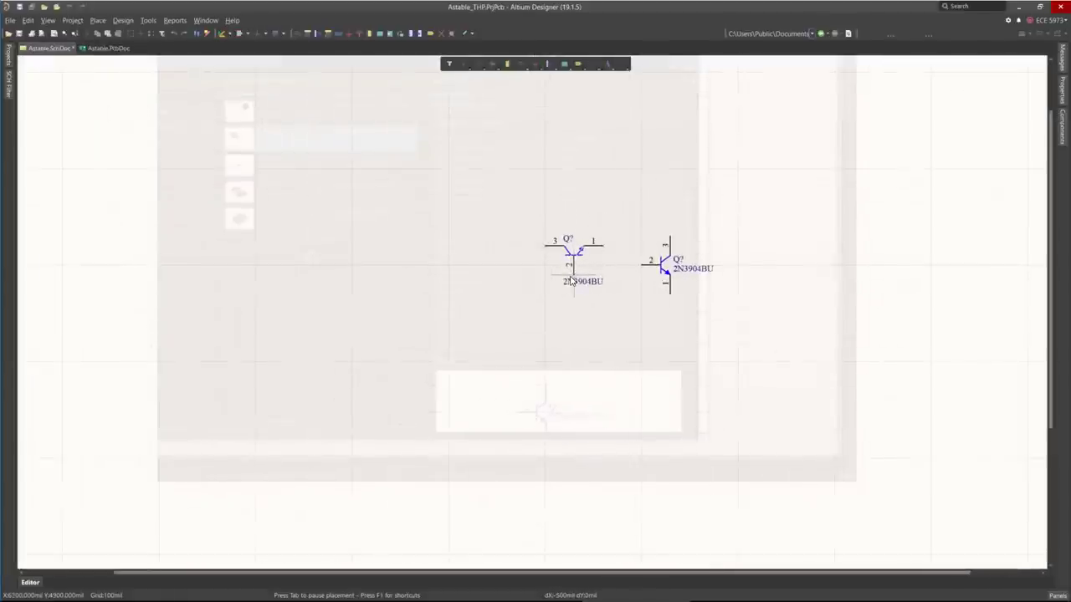
{"action": "scroll", "coordinate": [567, 283], "scroll_direction": "down", "scroll_amount": 1, "text": "ctrl"}
{"action": "scroll", "coordinate": [566, 282], "scroll_direction": "up", "scroll_amount": 2, "text": "ctrl"}
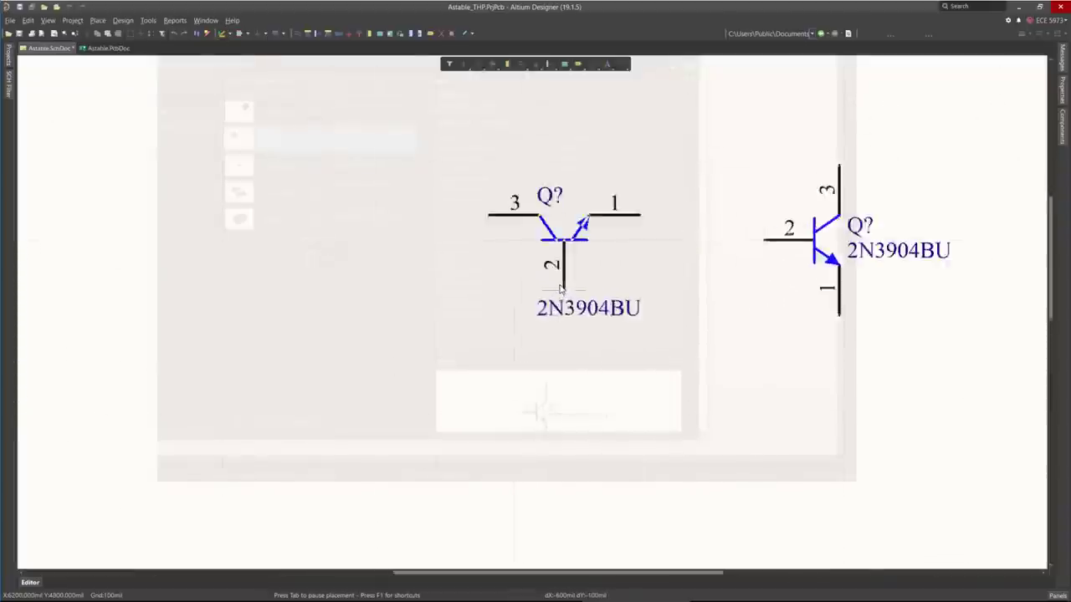
{"action": "scroll", "coordinate": [565, 285], "scroll_direction": "down", "scroll_amount": 4, "text": "ctrl"}
{"action": "scroll", "coordinate": [561, 287], "scroll_direction": "up", "scroll_amount": 2, "text": "ctrl"}
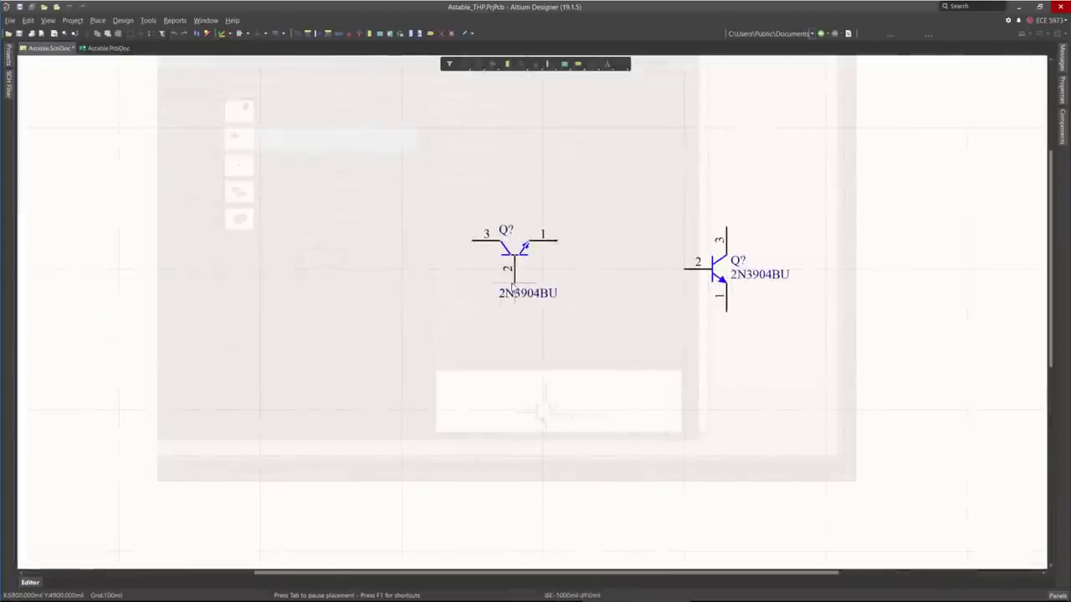
{"action": "key", "text": "space"}
{"action": "key", "text": "space"}
{"action": "key", "text": "space"}
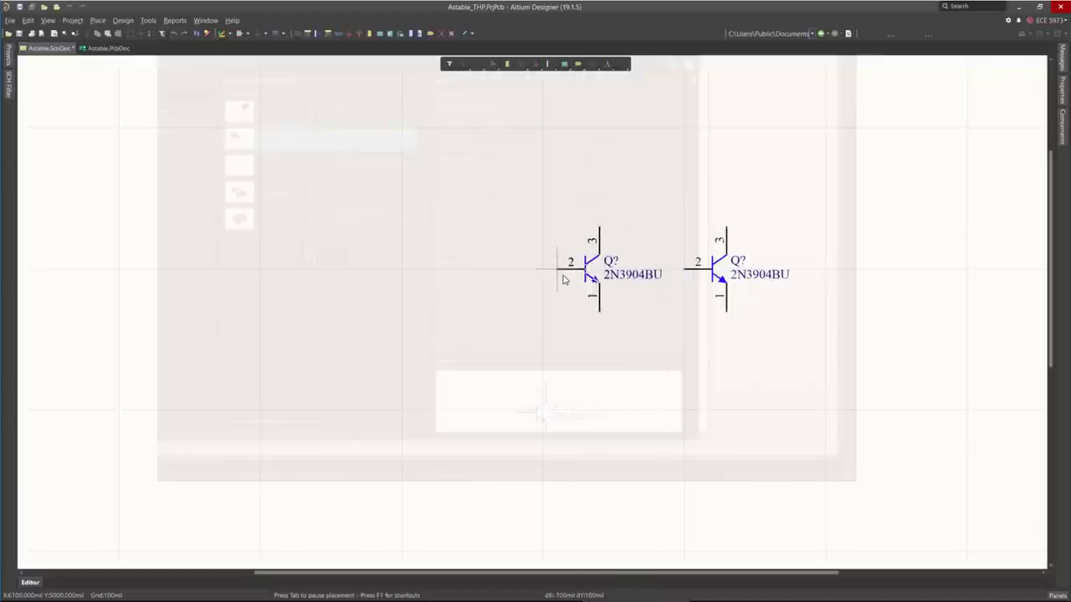
Step: Try flipping the floating 2N3904BU symbol horizontally several times, and flip it vertically
{"action": "key", "text": "x"}
{"action": "key", "text": "x"}
{"action": "key", "text": "x"}
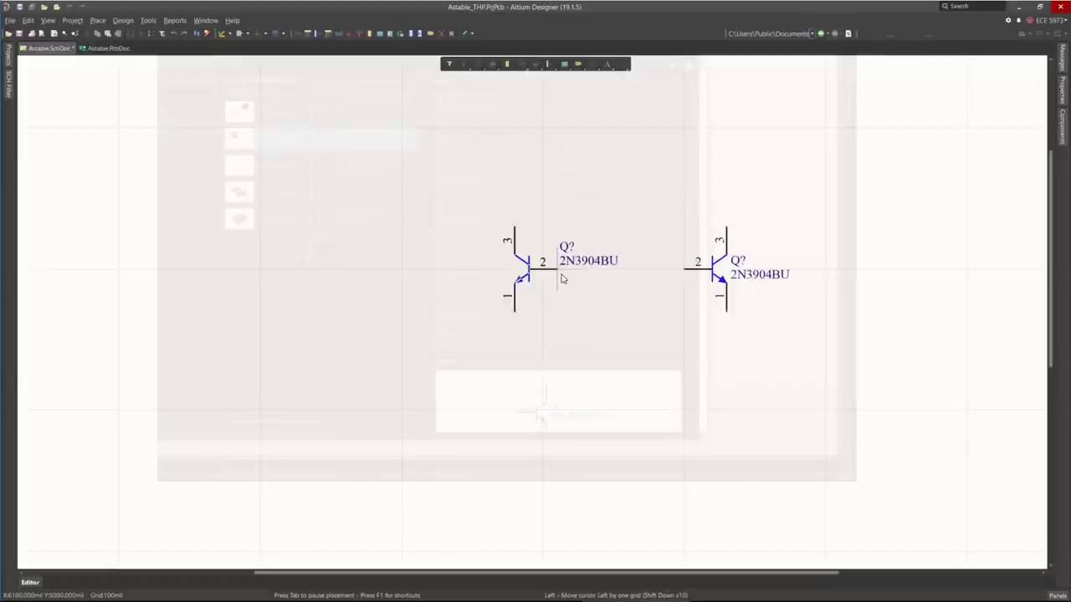
{"action": "key", "text": "x"}
{"action": "key", "text": "x"}
{"action": "key", "text": "x"}
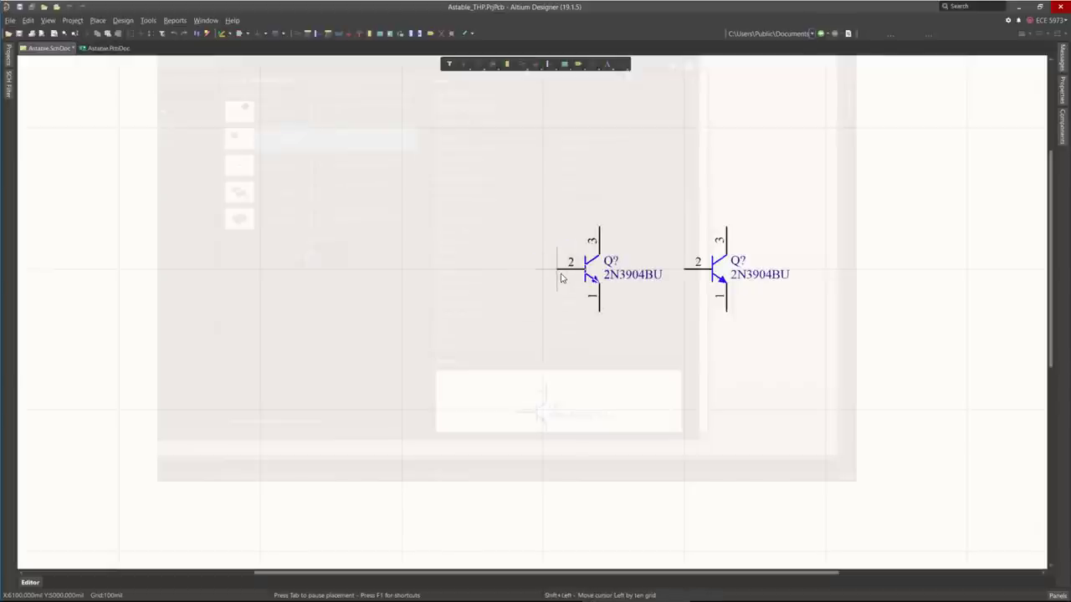
{"action": "key", "text": "y"}
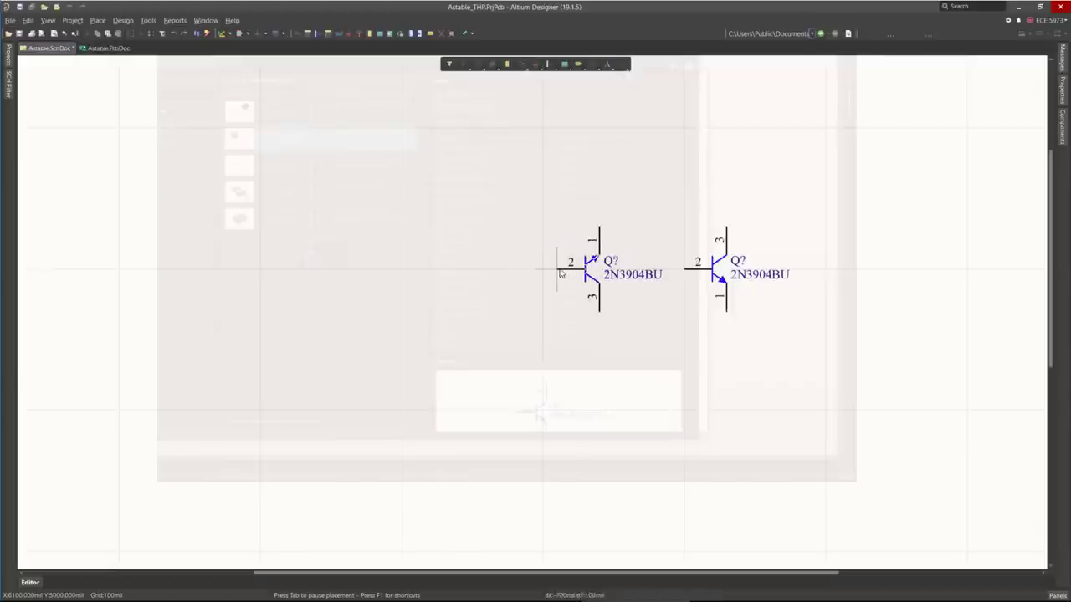
Step: Place the second 2N3904BU mirrored horizontally, level with and to the left of the first transistor, and end placement
{"action": "scroll", "coordinate": [559, 268], "scroll_direction": "down", "scroll_amount": 1, "text": "ctrl"}
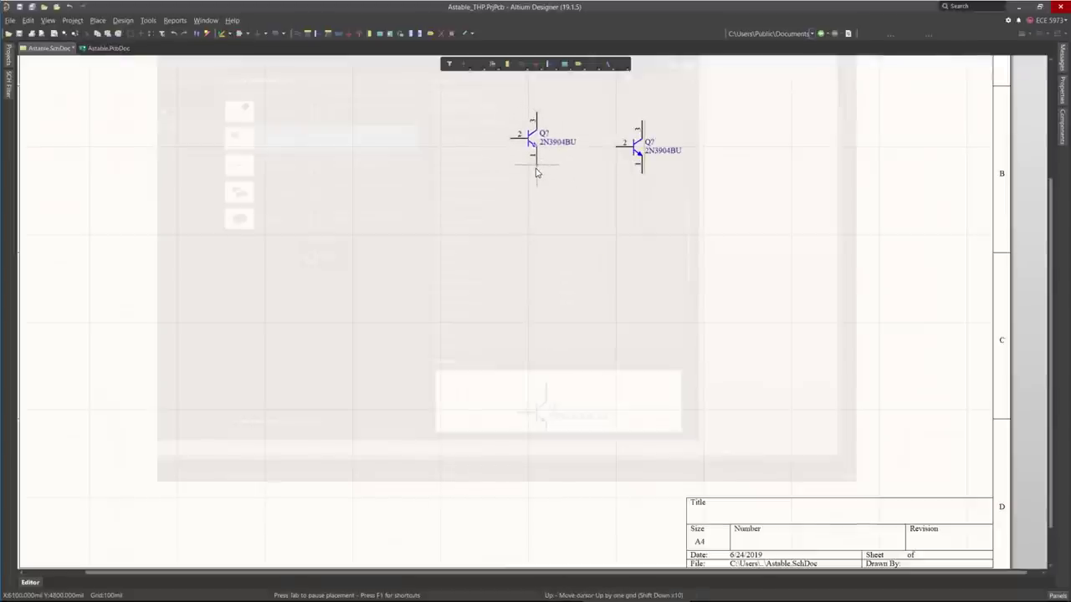
{"action": "key", "text": "x"}
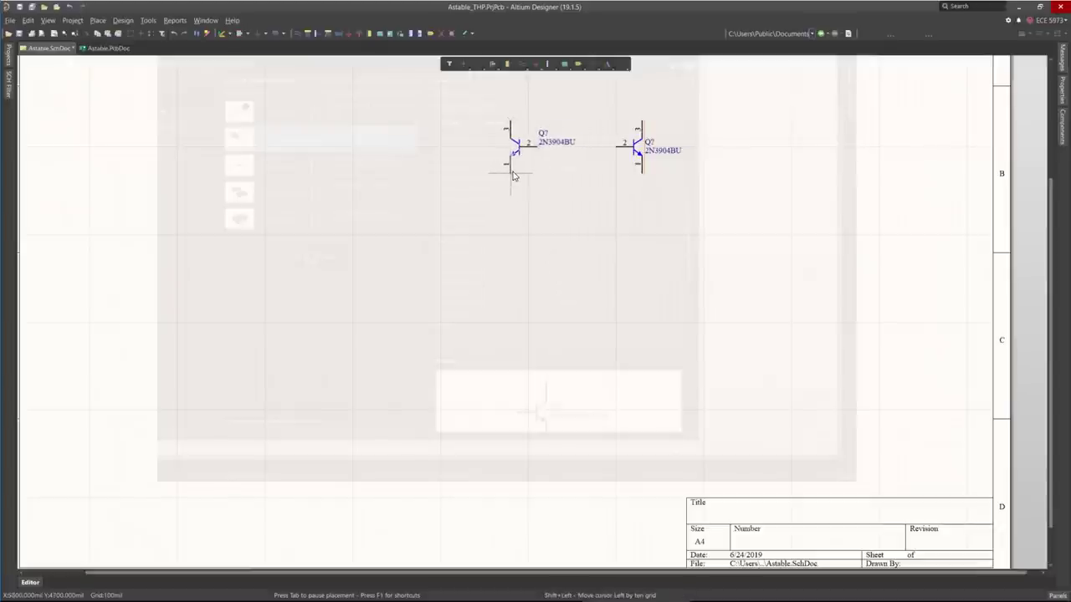
{"action": "left_click", "coordinate": [504, 176]}
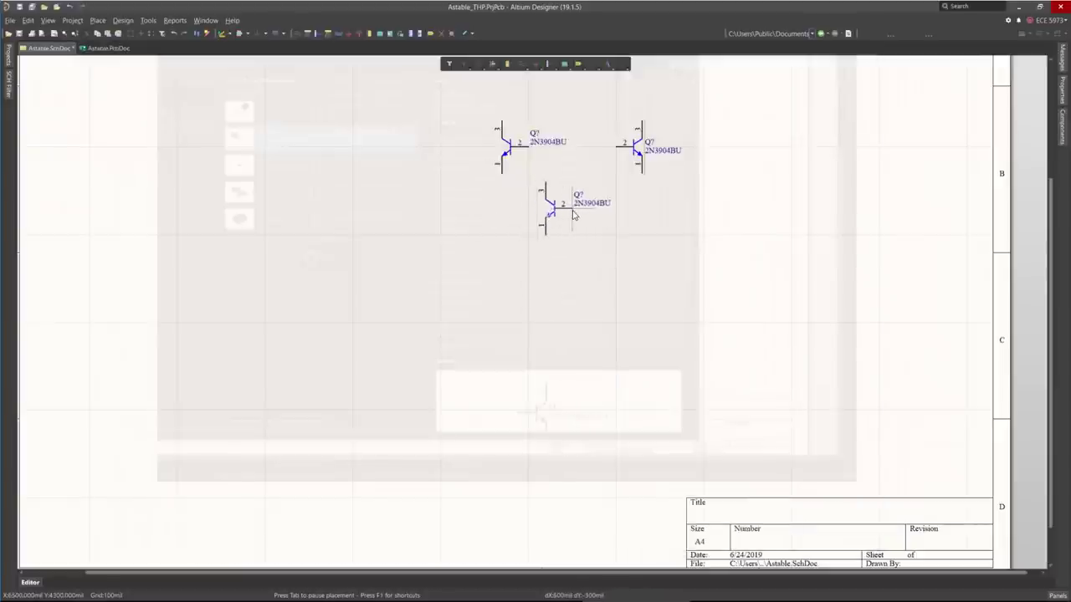
{"action": "key", "text": "Escape"}
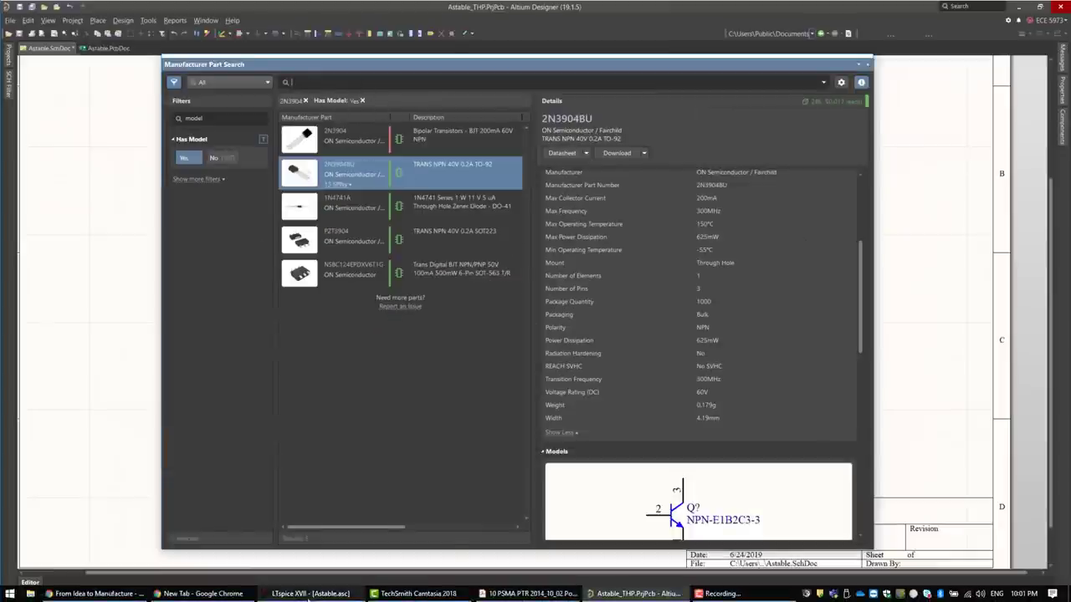
Step: Check the diode type in the LTspice Astable schematic and search Manufacturer Part Search in Altium Designer for 1N4148
{"action": "left_click", "coordinate": [308, 594]}
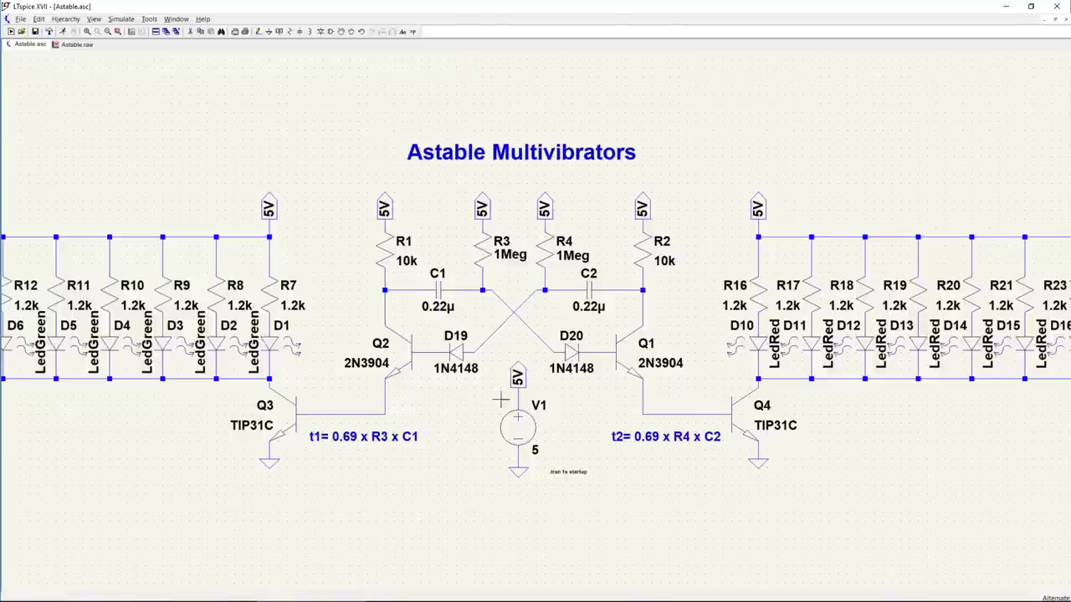
{"action": "key", "text": "alt+Tab"}
{"action": "left_click", "coordinate": [378, 83]}
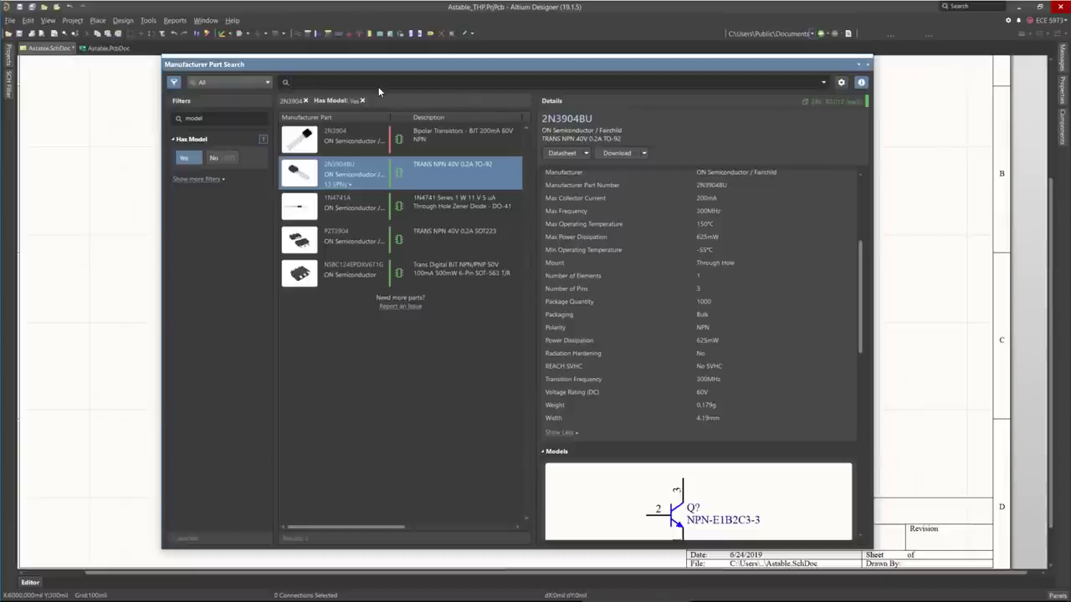
{"action": "type", "text": "1N4148"}
{"action": "key", "text": "Return"}
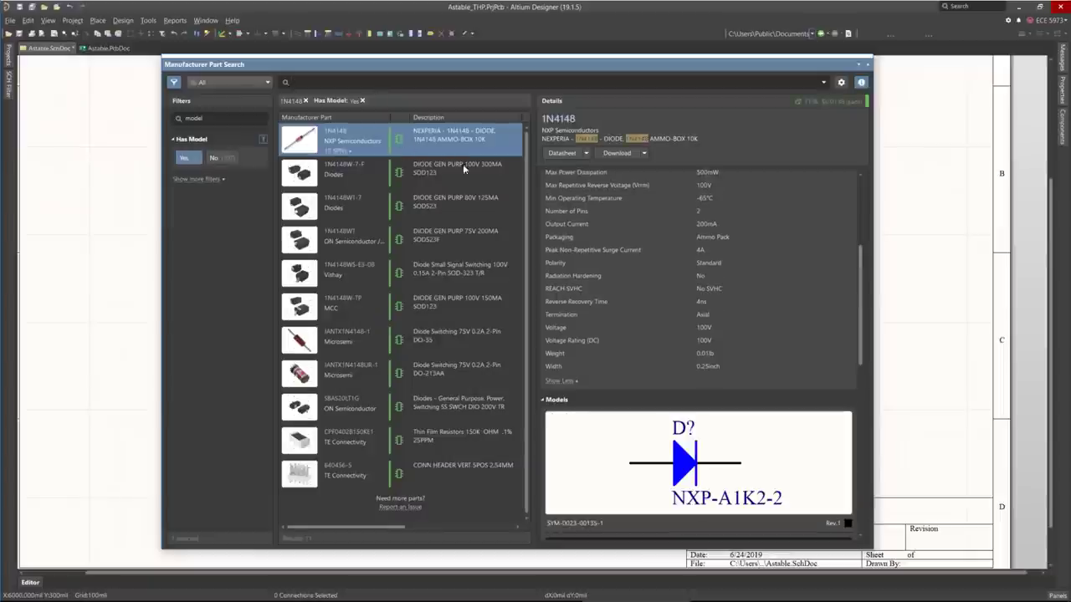
Step: Examine the NXP 1N4148 diode's schematic symbol and its footprint in 2D and 3D
{"action": "scroll", "coordinate": [793, 263], "scroll_direction": "down", "scroll_amount": 3}
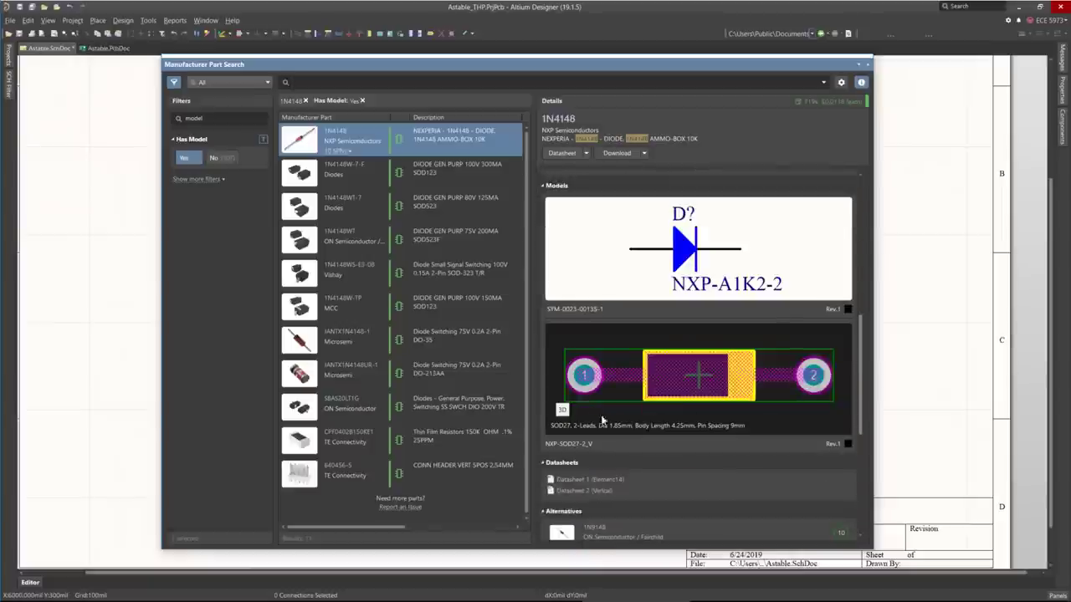
{"action": "left_click", "coordinate": [563, 409]}
{"action": "left_click", "coordinate": [562, 410]}
Step: Place two NXP 1N4148 diodes one above the other below the transistors and end placement
{"action": "left_click_drag", "start_coordinate": [376, 141], "coordinate": [377, 142]}
{"action": "left_click", "coordinate": [487, 177]}
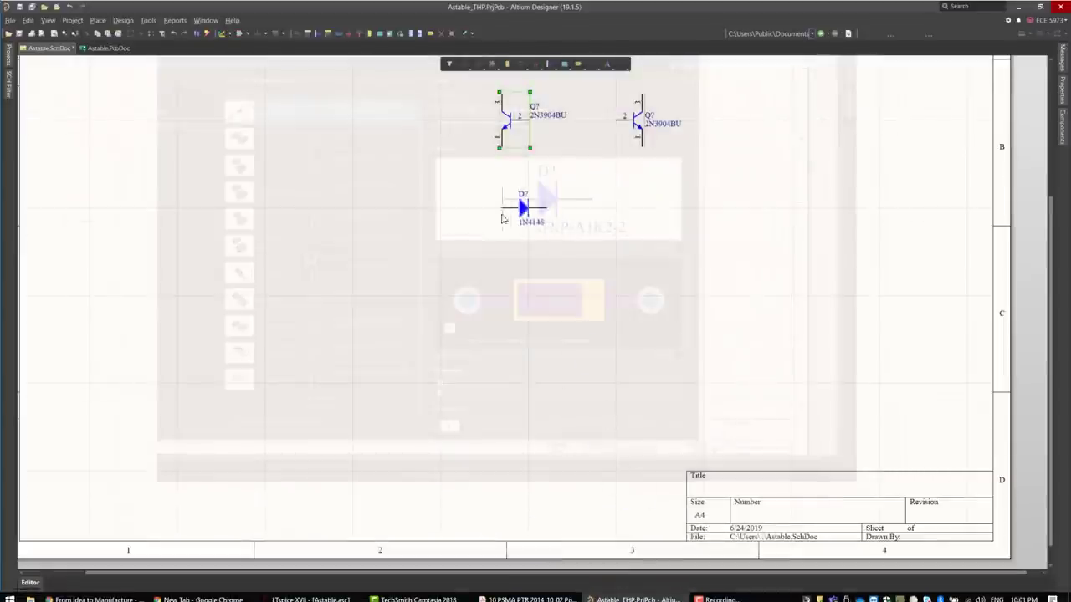
{"action": "left_click", "coordinate": [528, 199]}
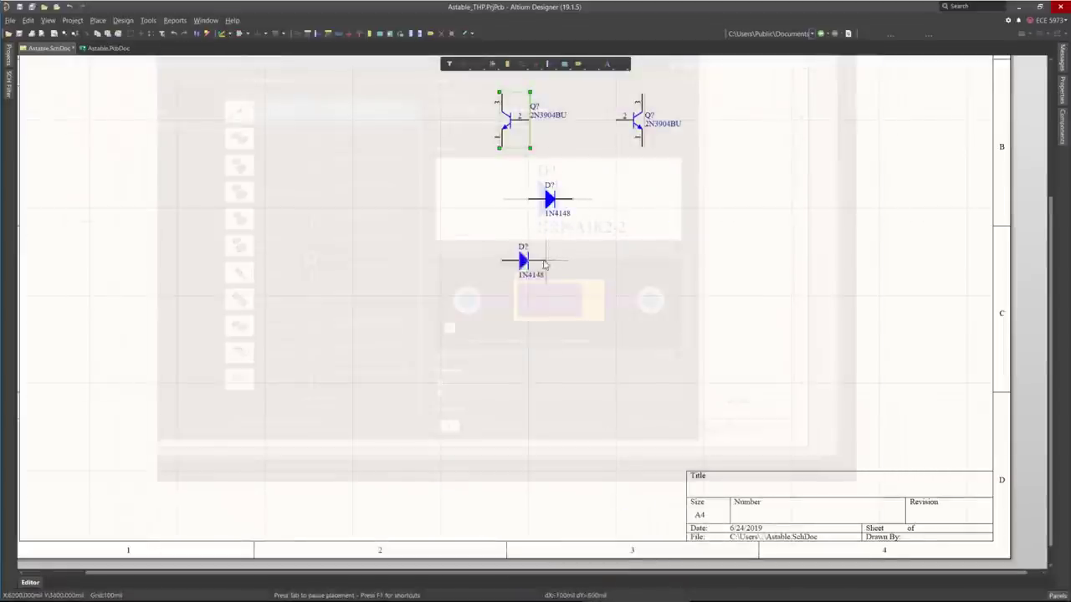
{"action": "left_click", "coordinate": [528, 243]}
{"action": "key", "text": "Escape"}
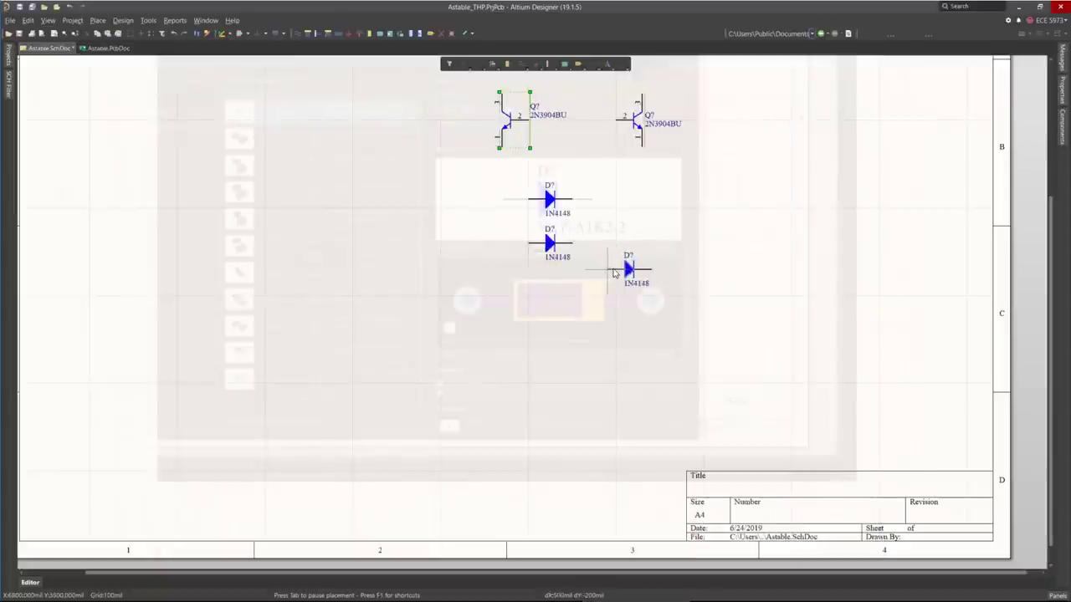
{"action": "key", "text": "Escape"}
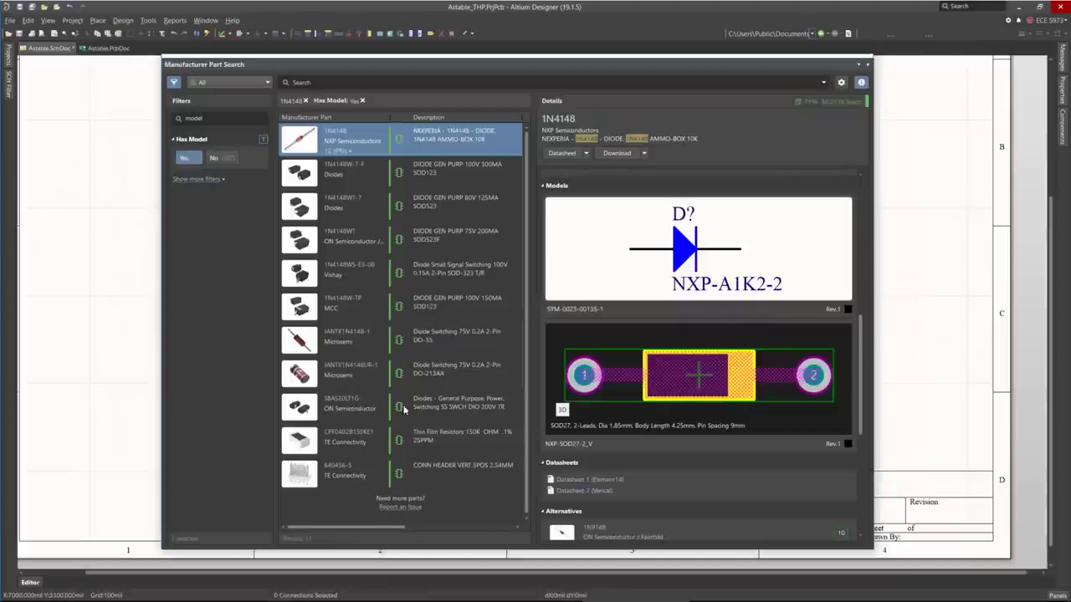
Step: Check the values of capacitors C1 and C2 in the LTspice Astable schematic
{"action": "mouse_move", "coordinate": [452, 599]}
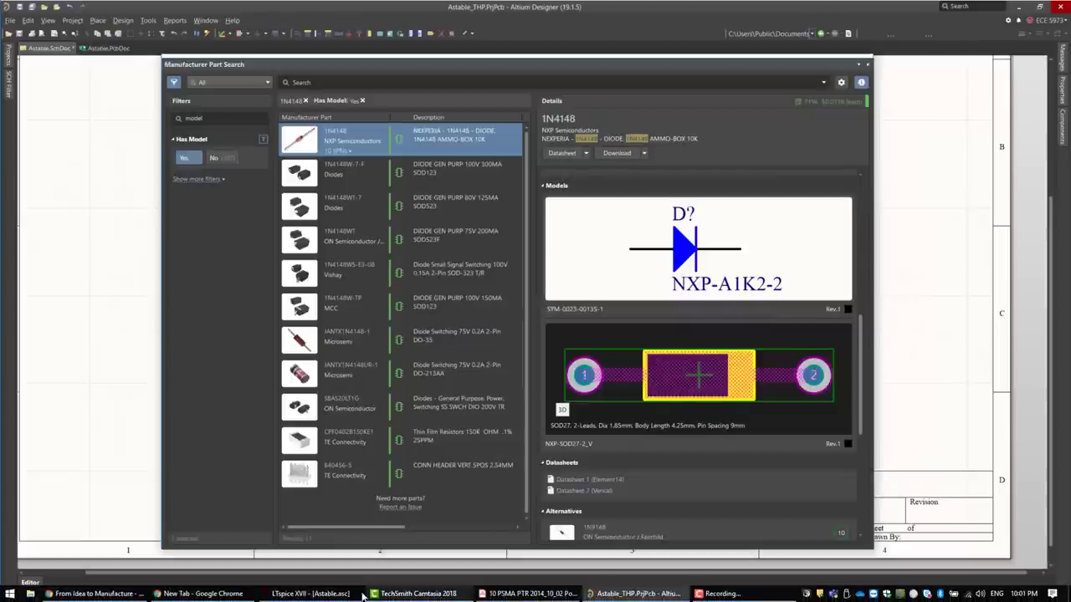
{"action": "left_click", "coordinate": [310, 594]}
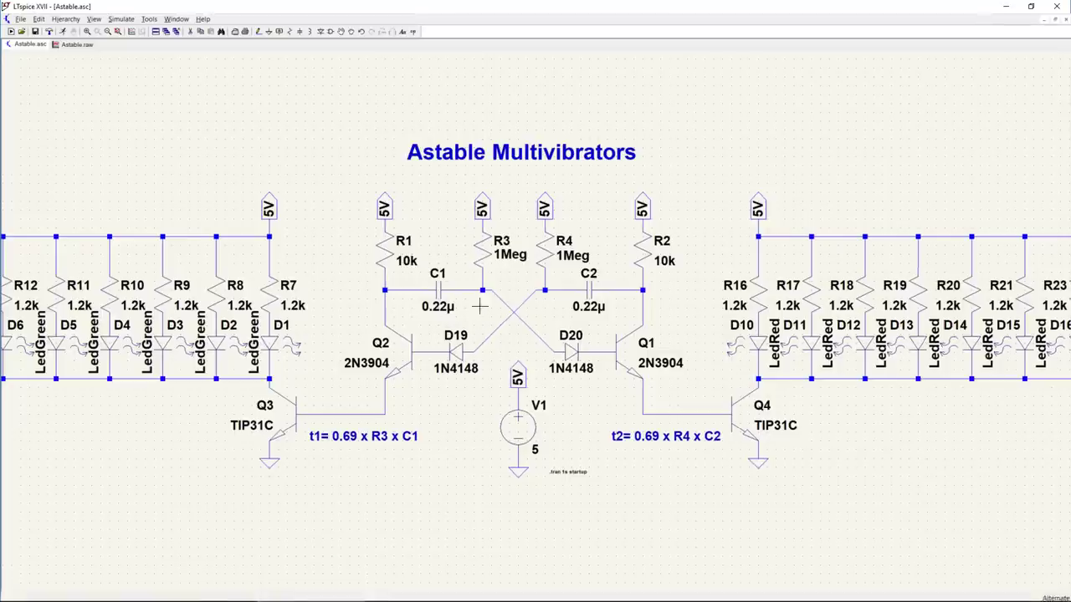
{"action": "scroll", "coordinate": [515, 299], "scroll_direction": "down", "scroll_amount": 2}
{"action": "scroll", "coordinate": [468, 305], "scroll_direction": "up", "scroll_amount": 3}
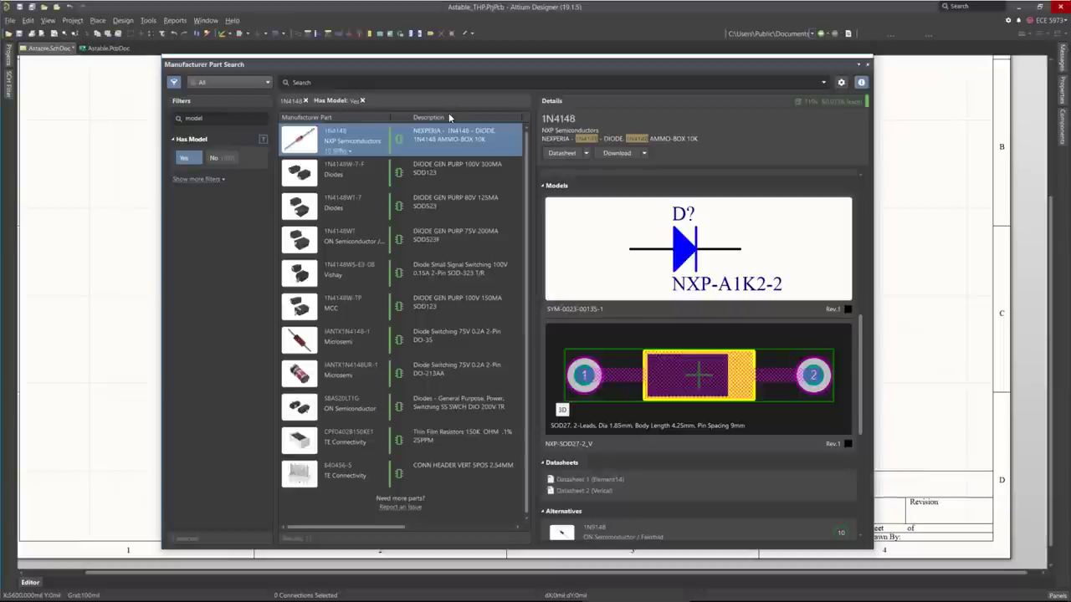
Step: Return to Altium Designer and search Manufacturer Part Search for CAP 0.22UF Axial
{"action": "left_click", "coordinate": [360, 84]}
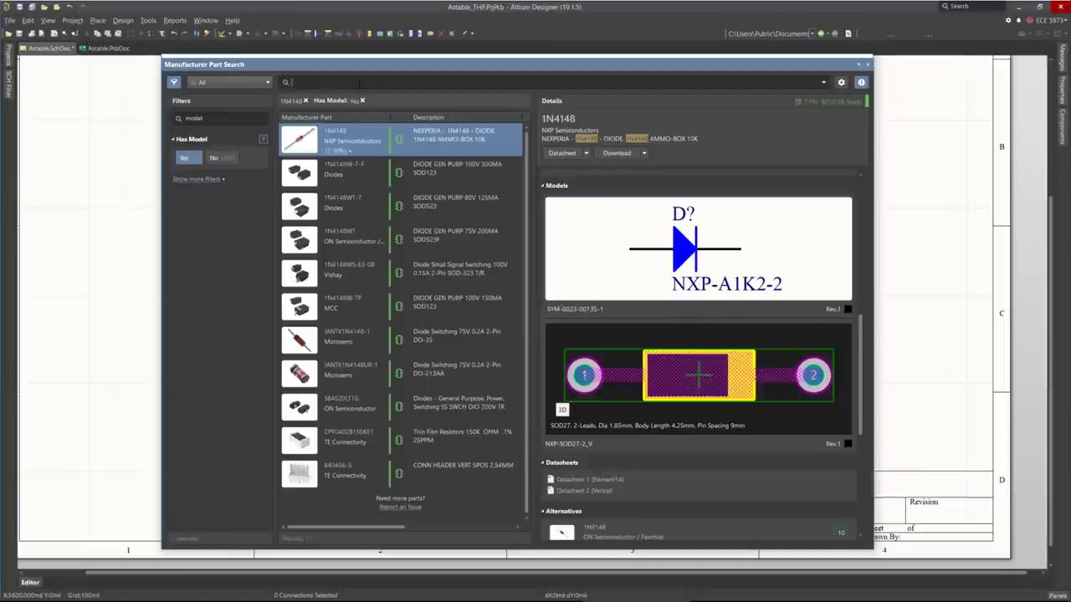
{"action": "type", "text": "Capacito"}
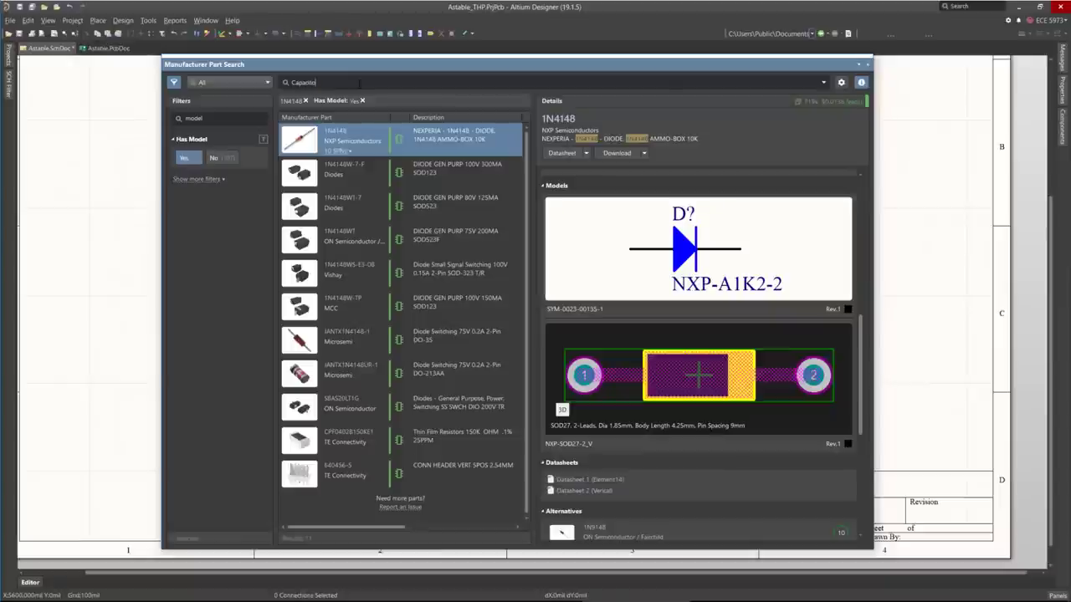
{"action": "key", "text": "ctrl+a"}
{"action": "key", "text": "BackSpace"}
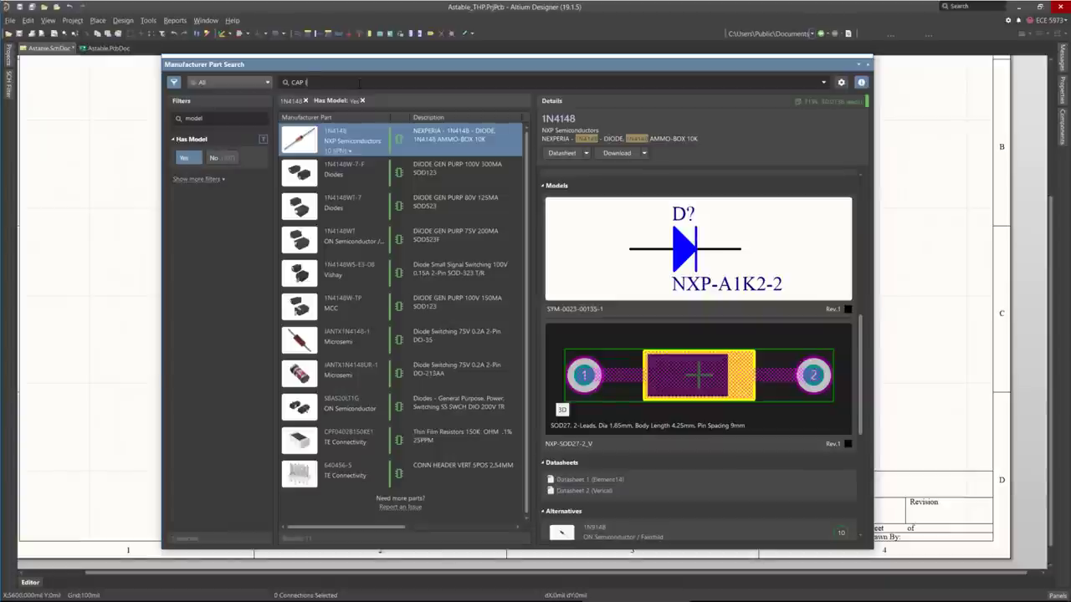
{"action": "type", "text": "D"}
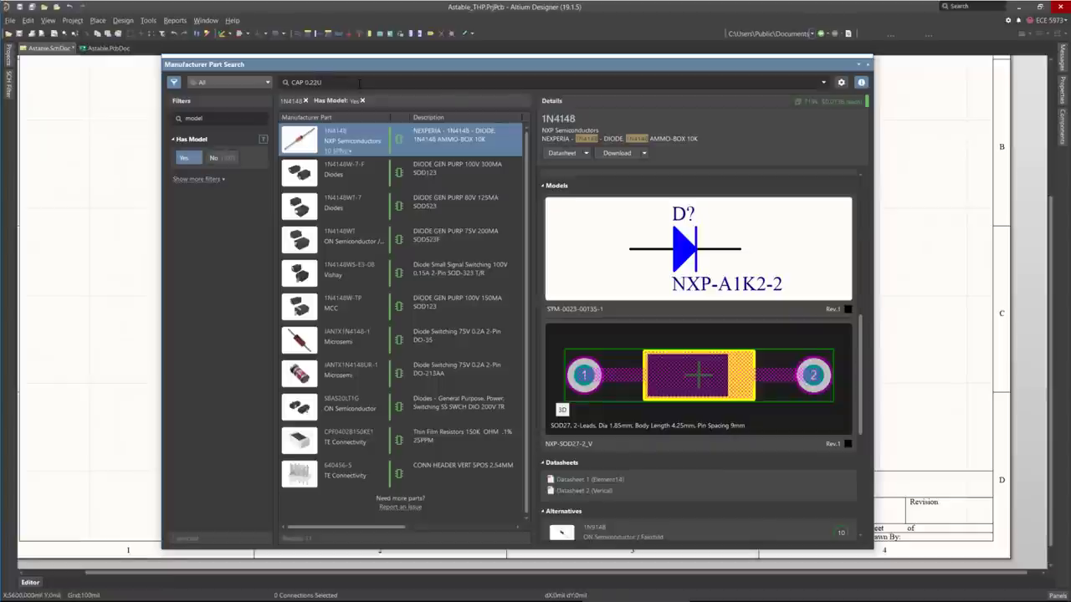
{"action": "type", "text": "xial"}
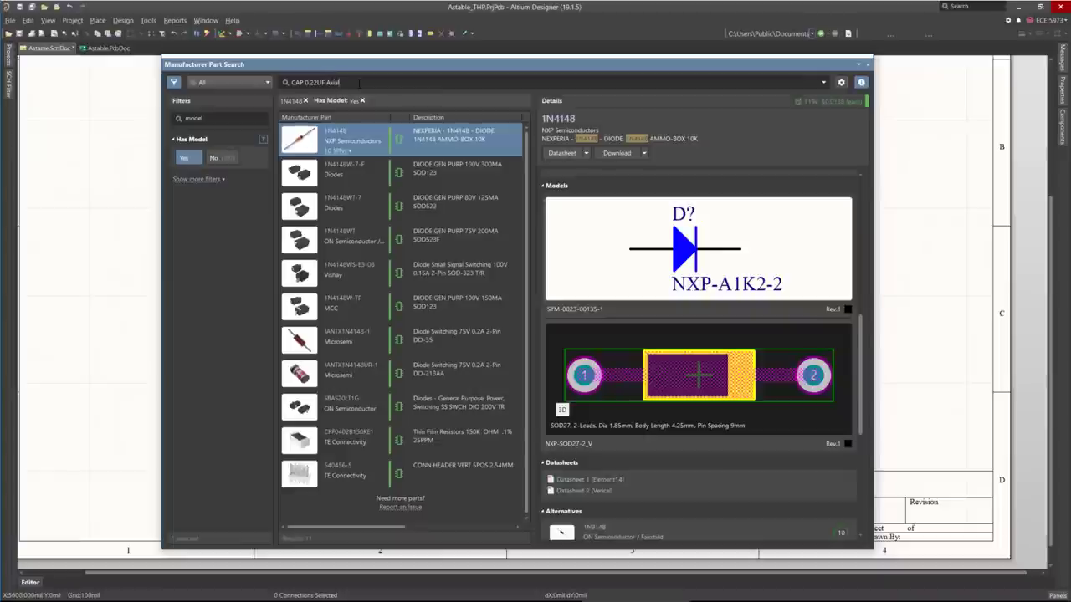
{"action": "key", "text": "Return"}
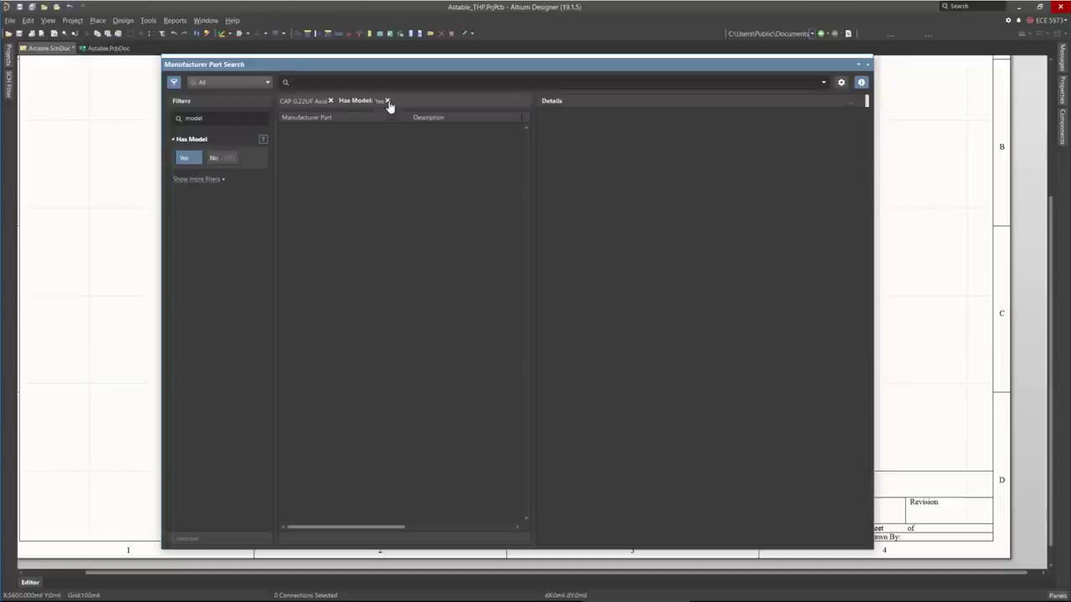
Step: Clear the current search, search for CAP 0.22UF Radial instead, and limit the results to parts that have models
{"action": "left_click", "coordinate": [329, 102]}
{"action": "left_click", "coordinate": [328, 100]}
{"action": "left_click", "coordinate": [324, 81]}
{"action": "type", "text": "c"}
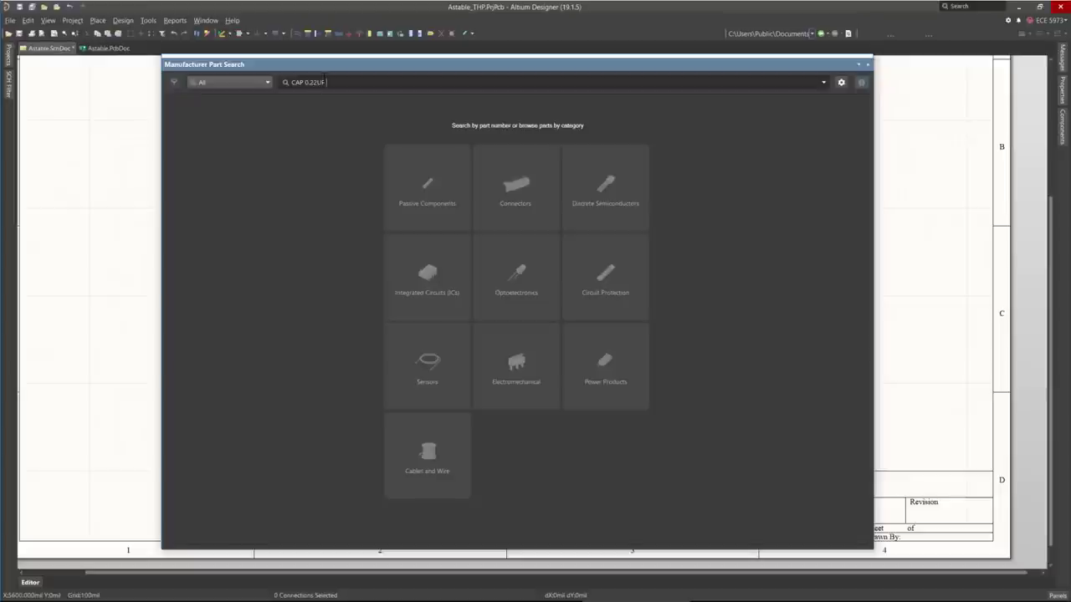
{"action": "key", "text": "Return"}
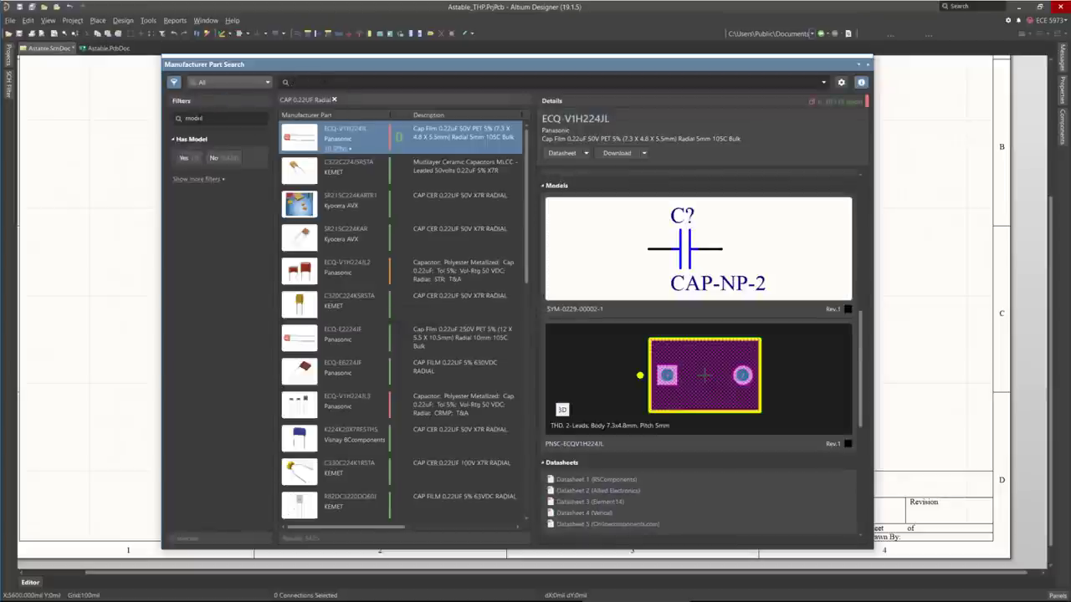
{"action": "left_click", "coordinate": [191, 159]}
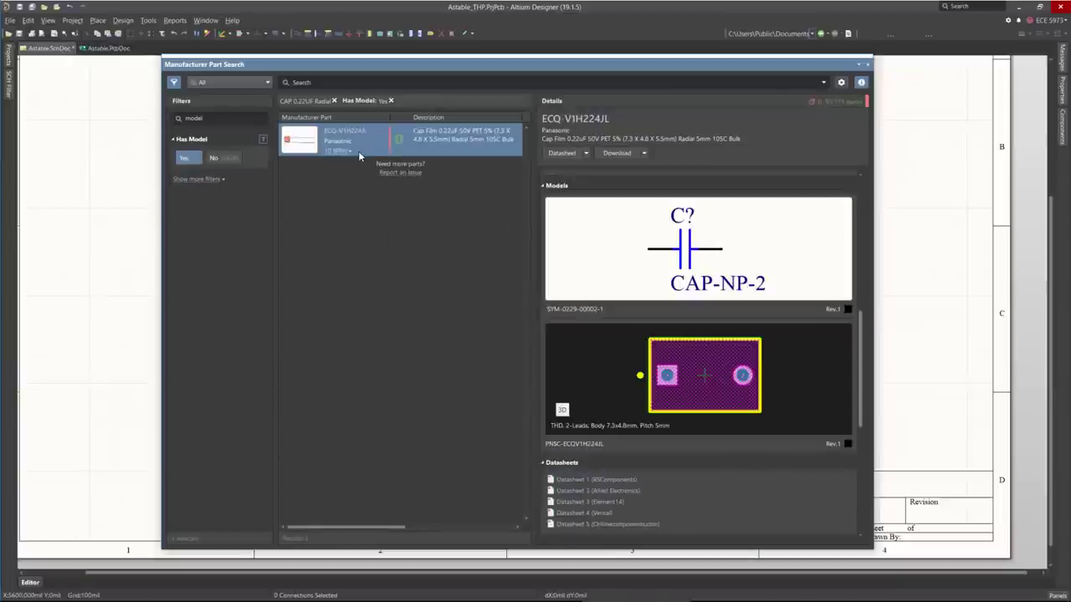
Step: Check the Panasonic ECQ-V1H224JL's supplier stock and 3D footprint, and remove the Has Model filter to browse the radial capacitors
{"action": "left_click", "coordinate": [349, 152]}
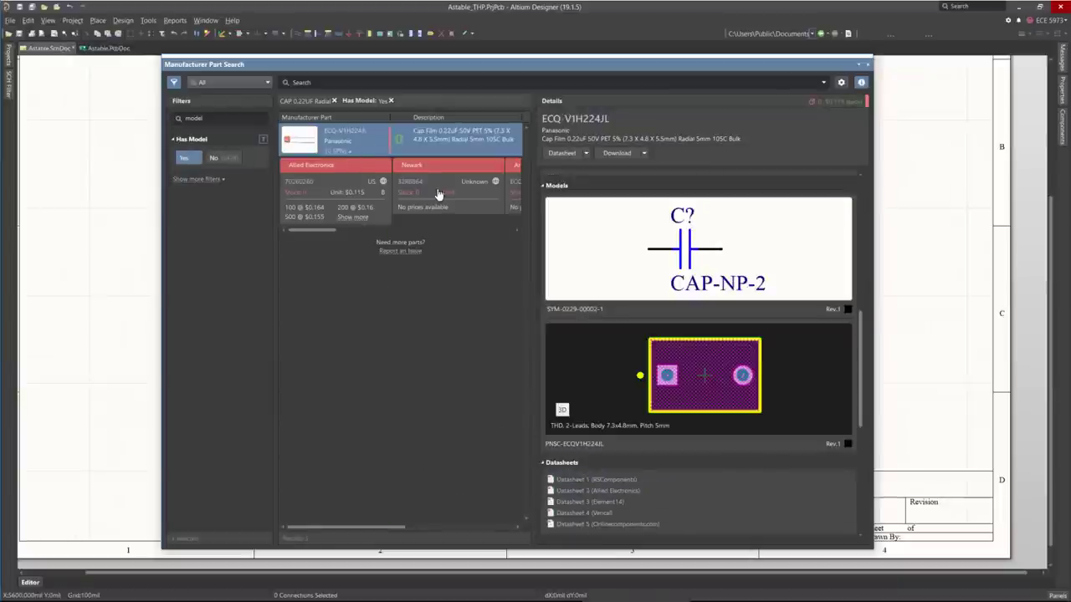
{"action": "left_click", "coordinate": [350, 154]}
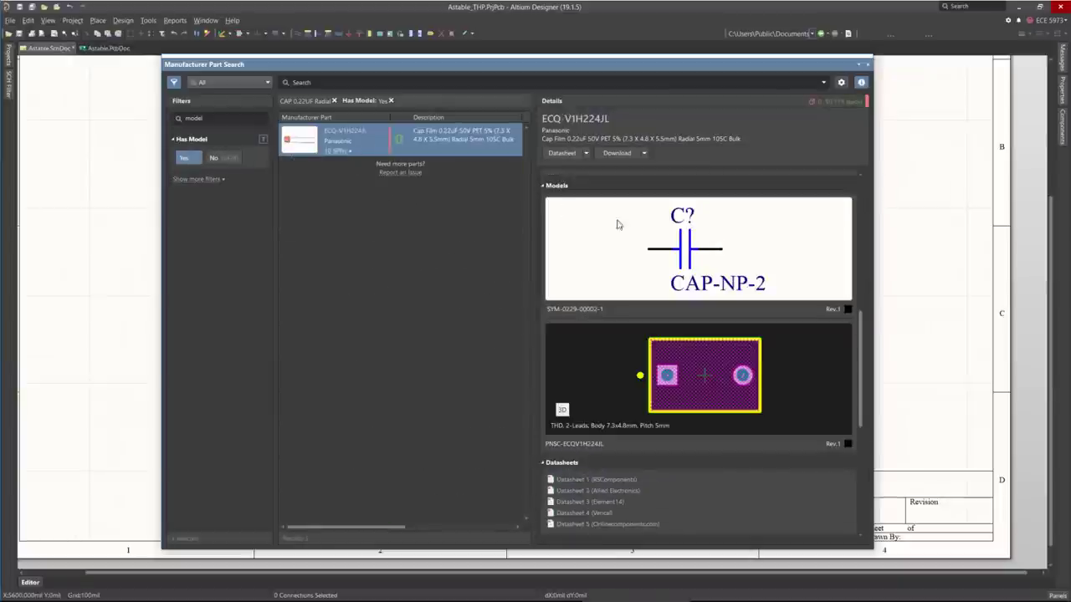
{"action": "left_click", "coordinate": [562, 410]}
{"action": "left_click", "coordinate": [562, 410]}
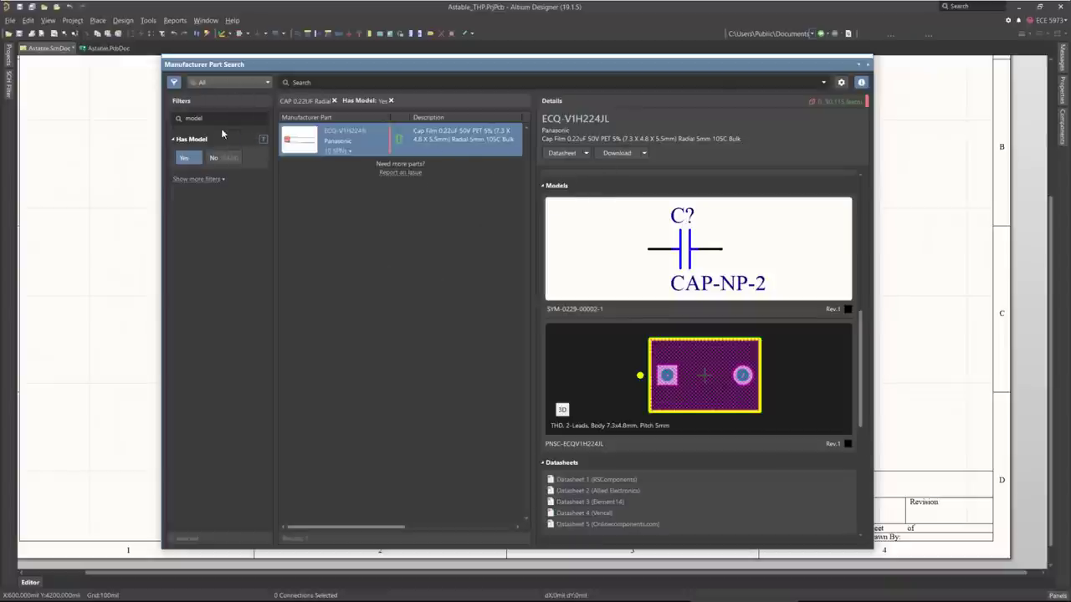
{"action": "left_click", "coordinate": [391, 100]}
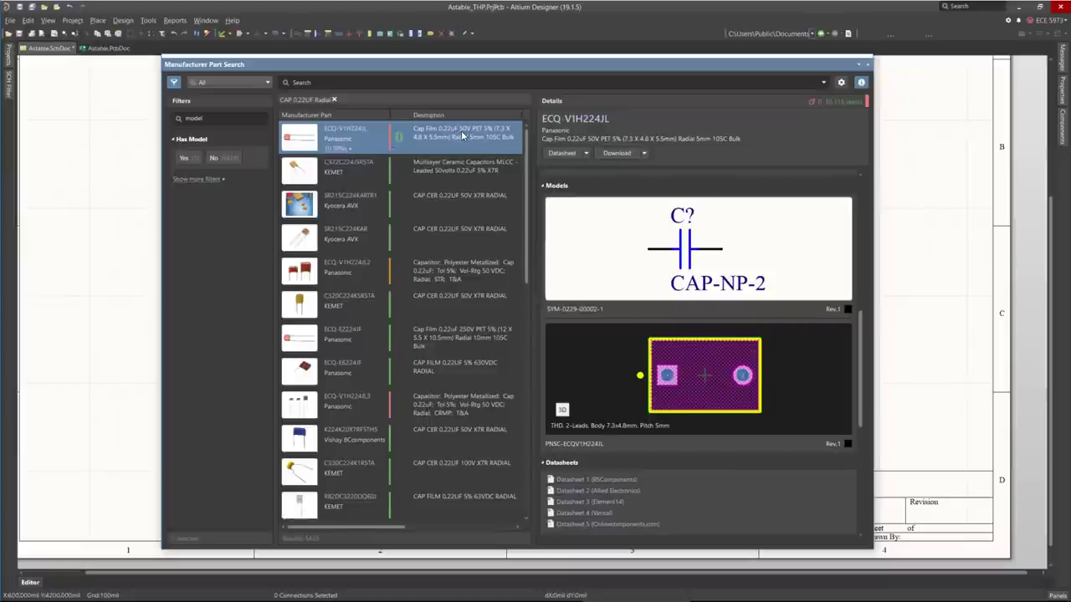
{"action": "scroll", "coordinate": [422, 243], "scroll_direction": "down", "scroll_amount": 5}
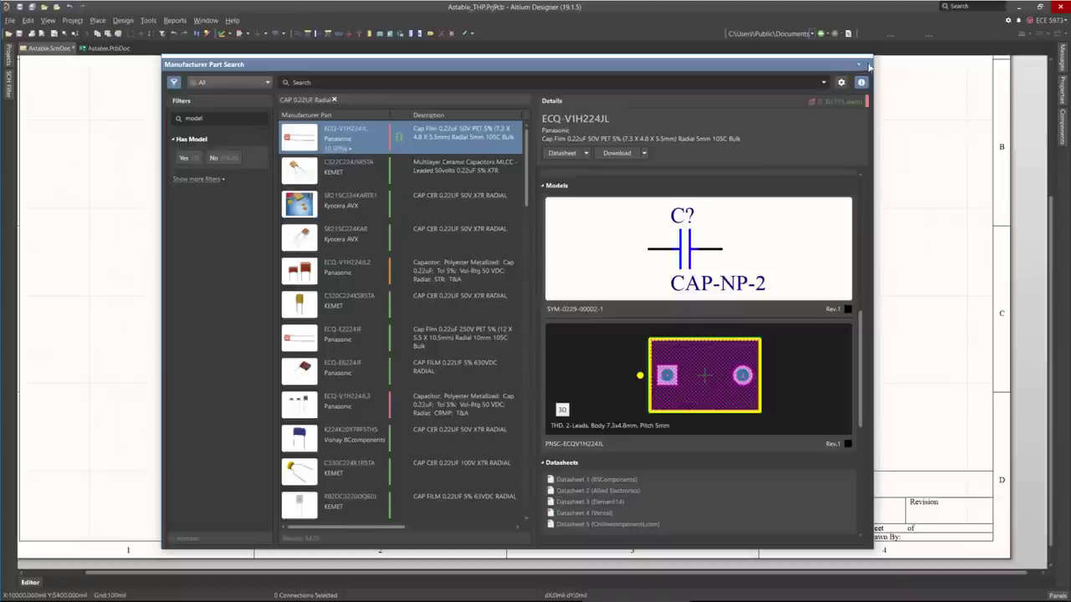
Step: Undock the Components library browser into its own window and search Miscellaneous Devices.IntLib for cap
{"action": "left_click", "coordinate": [1060, 155]}
{"action": "left_click", "coordinate": [1060, 132]}
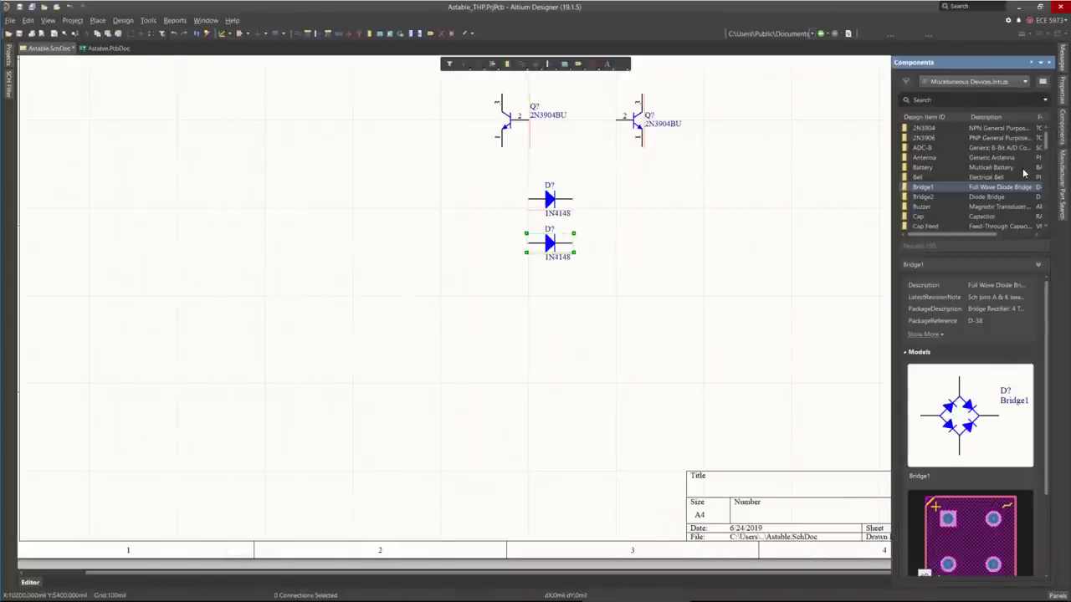
{"action": "left_click_drag", "start_coordinate": [920, 61], "coordinate": [410, 306]}
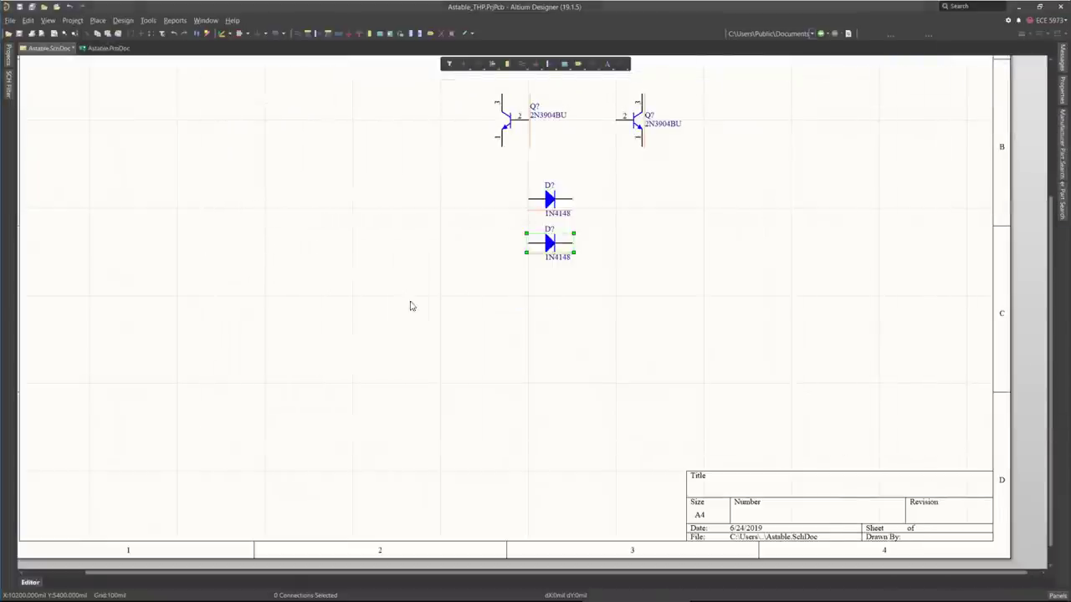
{"action": "left_click", "coordinate": [358, 147]}
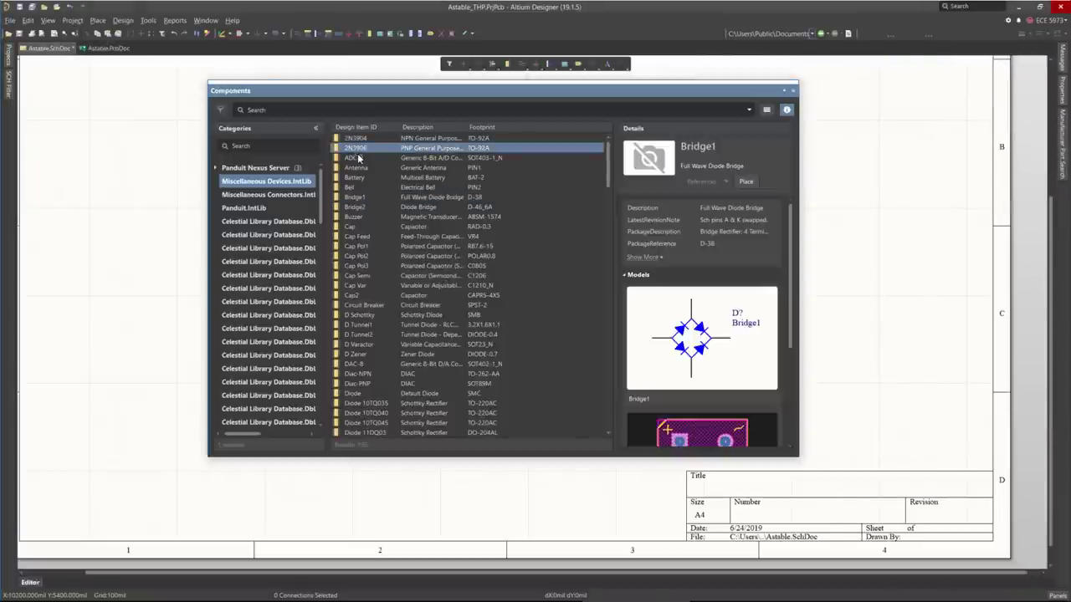
{"action": "left_click", "coordinate": [251, 110]}
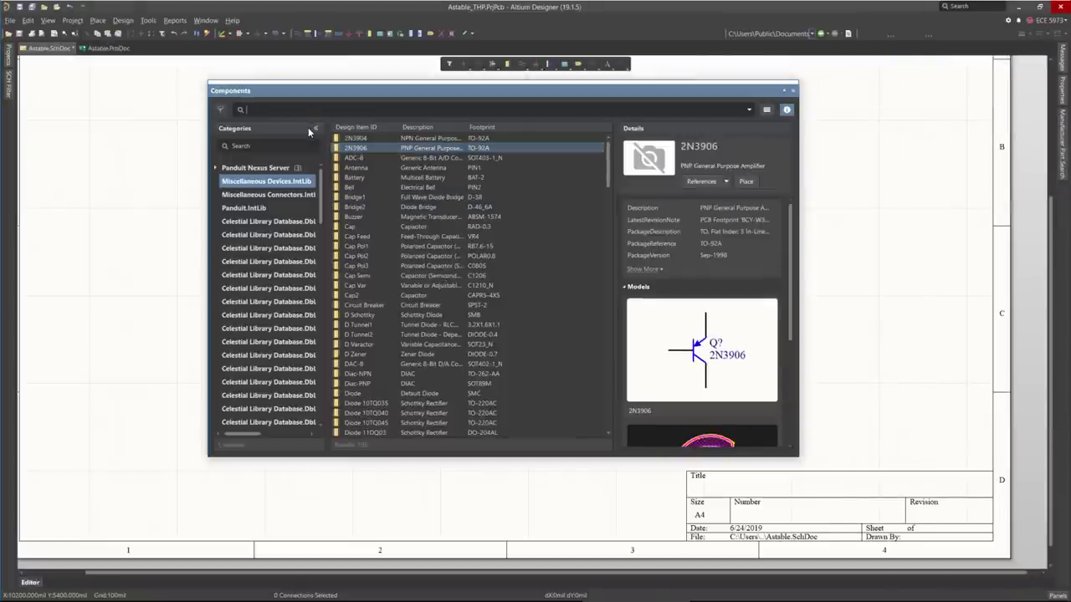
{"action": "type", "text": "cap"}
{"action": "key", "text": "Return"}
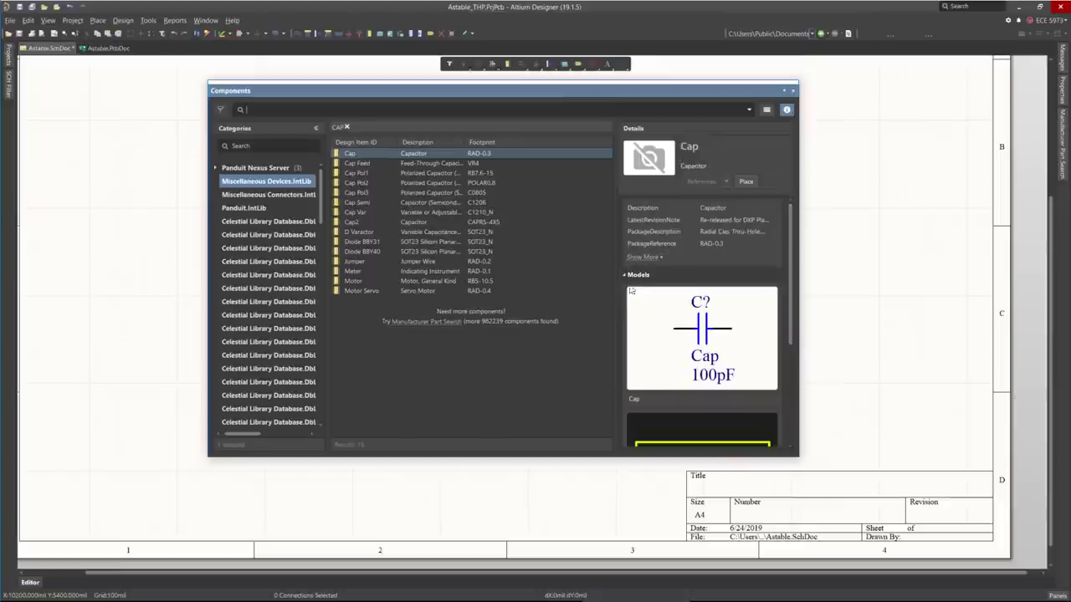
Step: View the Cap models, widen the description column, and sort the library results by design item ID
{"action": "scroll", "coordinate": [787, 319], "scroll_direction": "down", "scroll_amount": 5}
{"action": "scroll", "coordinate": [747, 366], "scroll_direction": "up", "scroll_amount": 4}
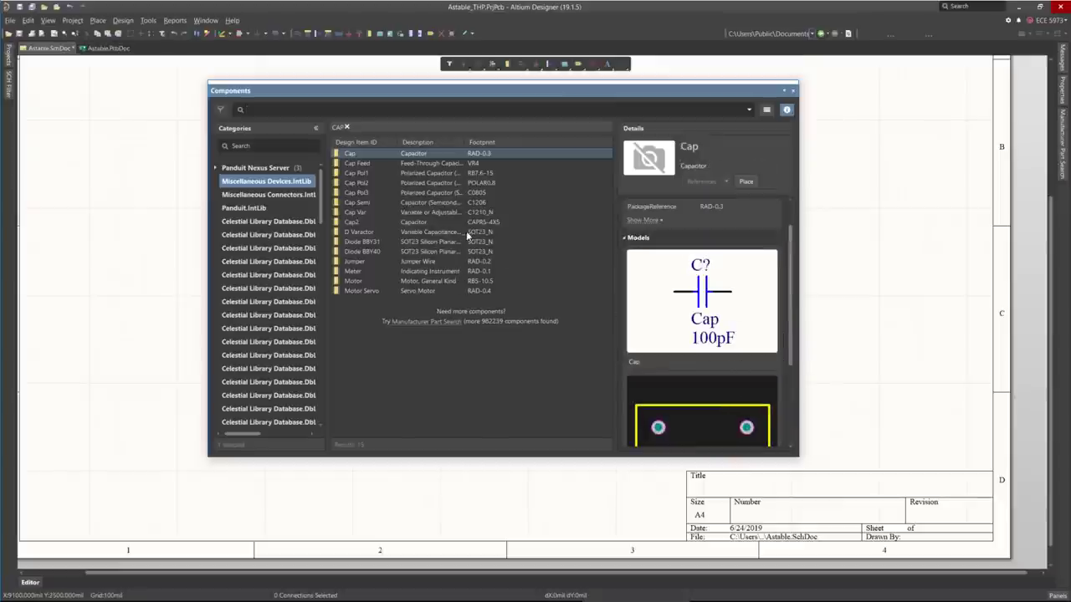
{"action": "left_click", "coordinate": [465, 141]}
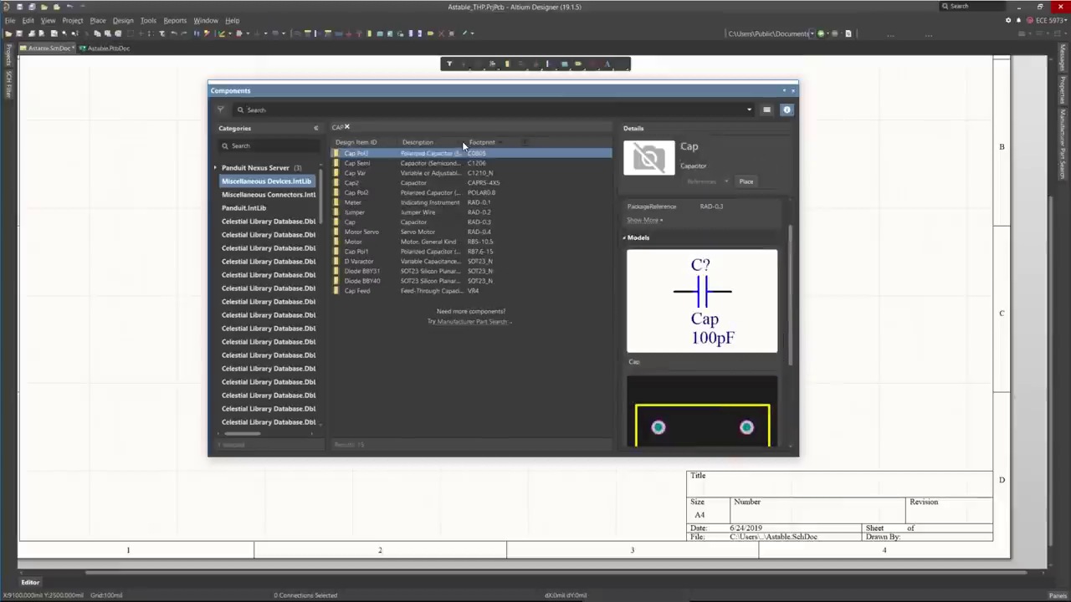
{"action": "left_click_drag", "start_coordinate": [505, 141], "coordinate": [551, 141]}
{"action": "left_click", "coordinate": [356, 141]}
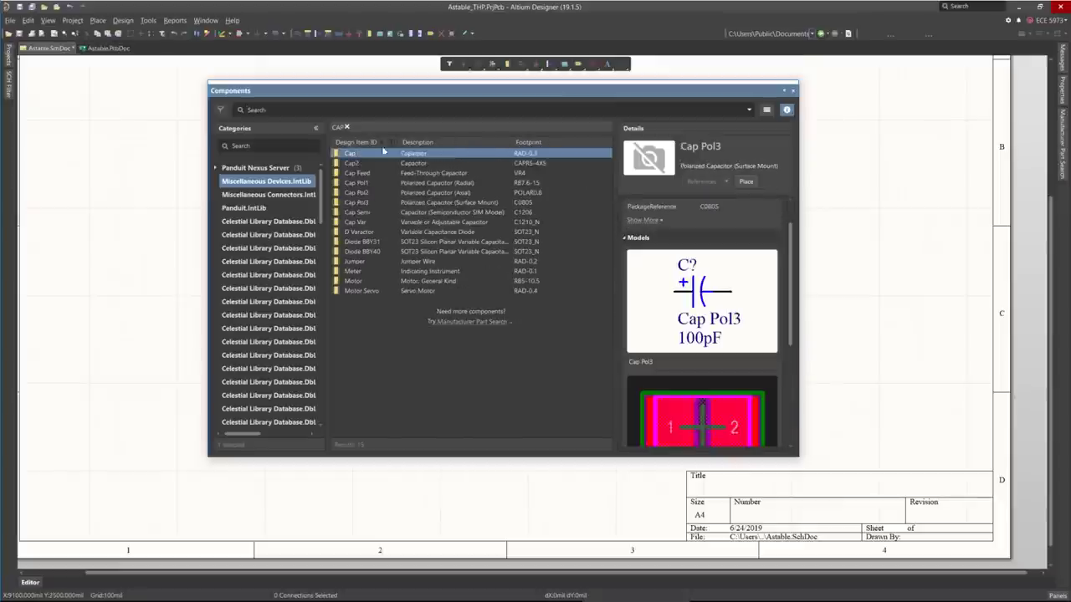
Step: Compare Cap2 with Cap Feed and Cap Var, and reselect Cap2 to view its symbol and footprint
{"action": "left_click", "coordinate": [522, 164]}
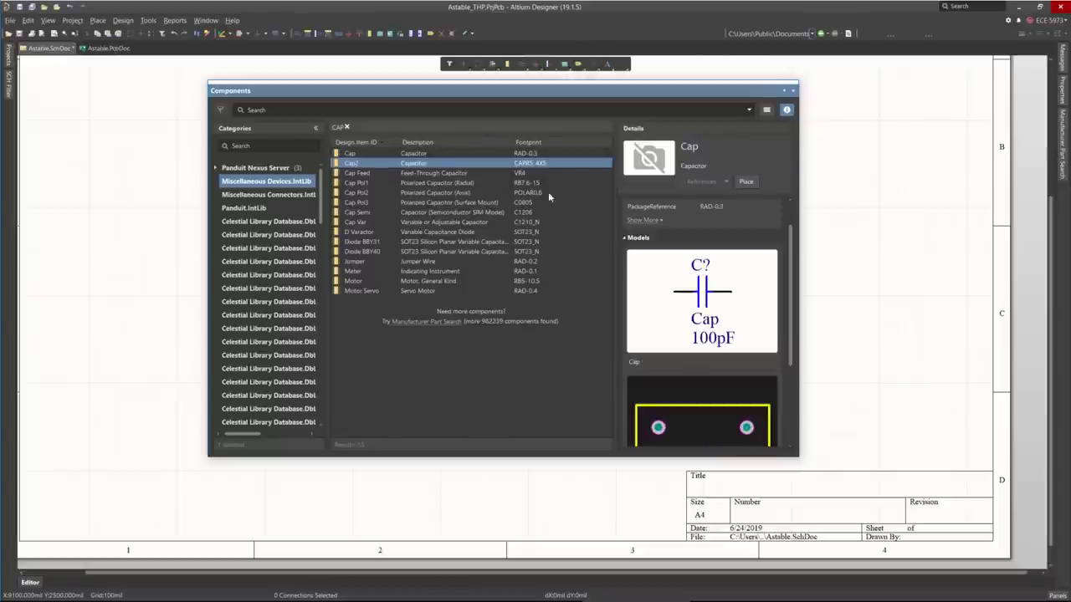
{"action": "scroll", "coordinate": [735, 299], "scroll_direction": "down", "scroll_amount": 2}
{"action": "scroll", "coordinate": [739, 300], "scroll_direction": "up", "scroll_amount": 1}
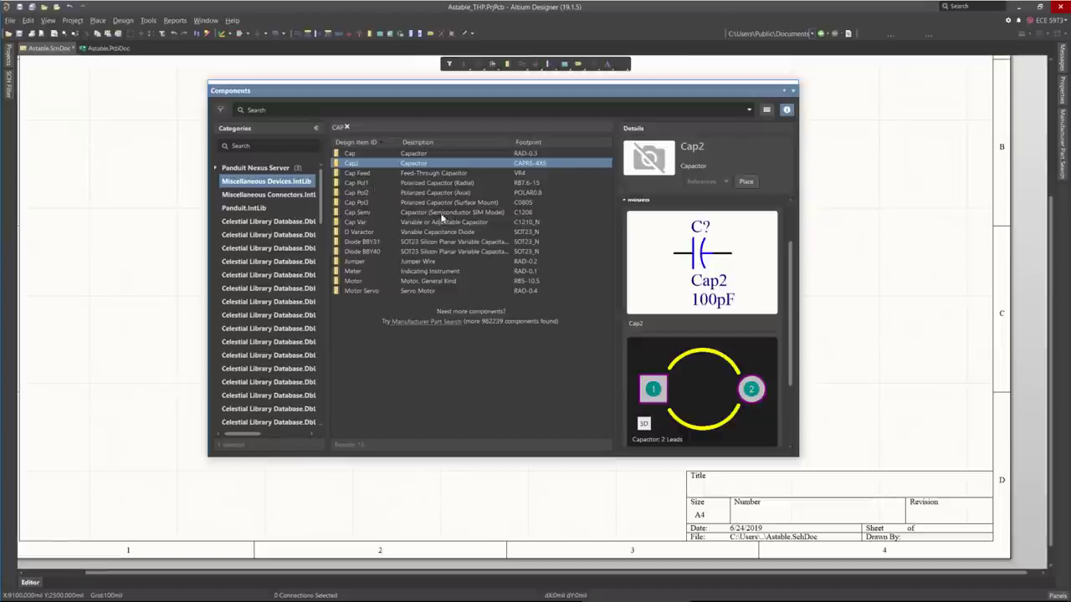
{"action": "left_click", "coordinate": [421, 176]}
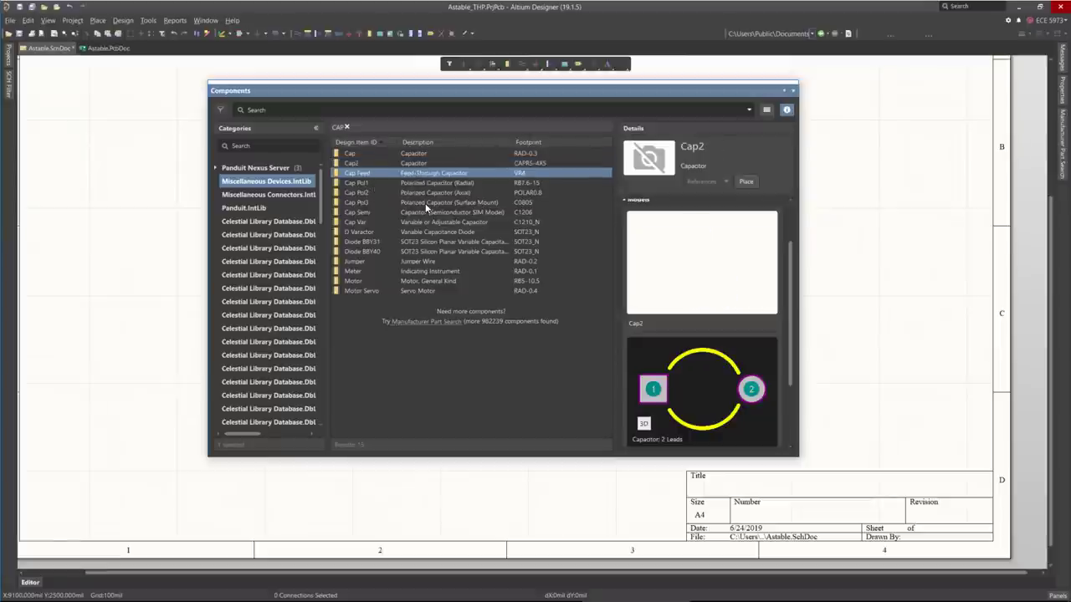
{"action": "left_click", "coordinate": [438, 222]}
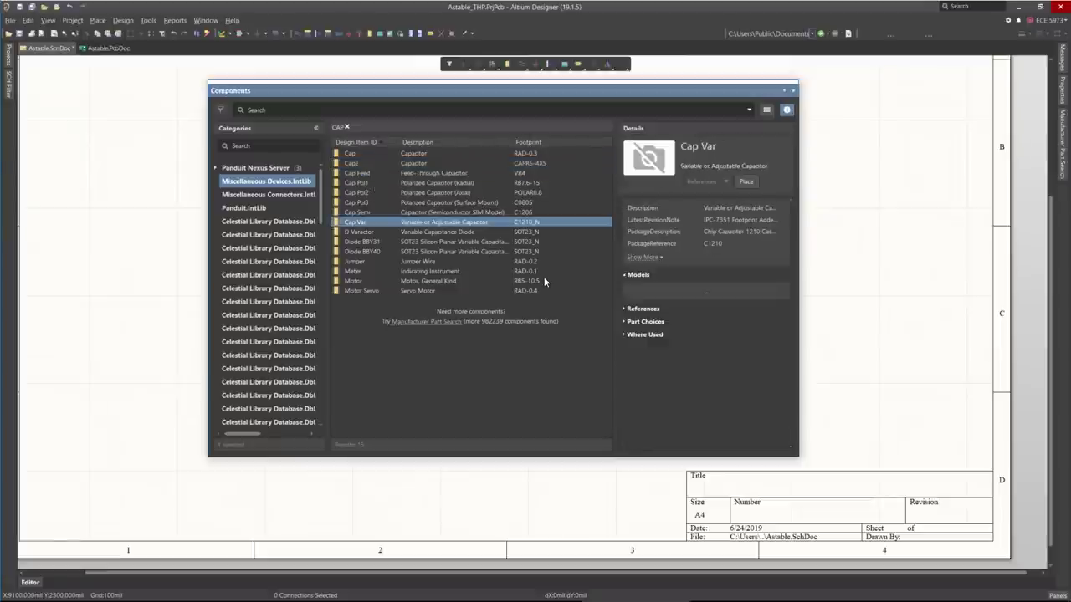
{"action": "left_click", "coordinate": [448, 163]}
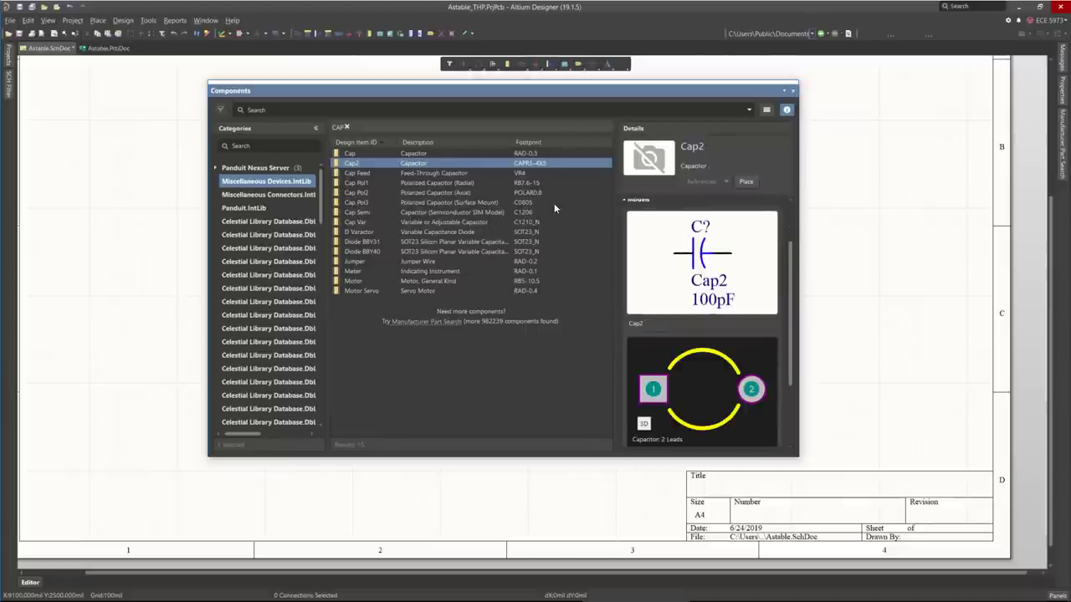
Step: Place two Cap2 capacitors side by side to the right of the upper diode
{"action": "right_click", "coordinate": [441, 162]}
{"action": "key", "text": "Escape"}
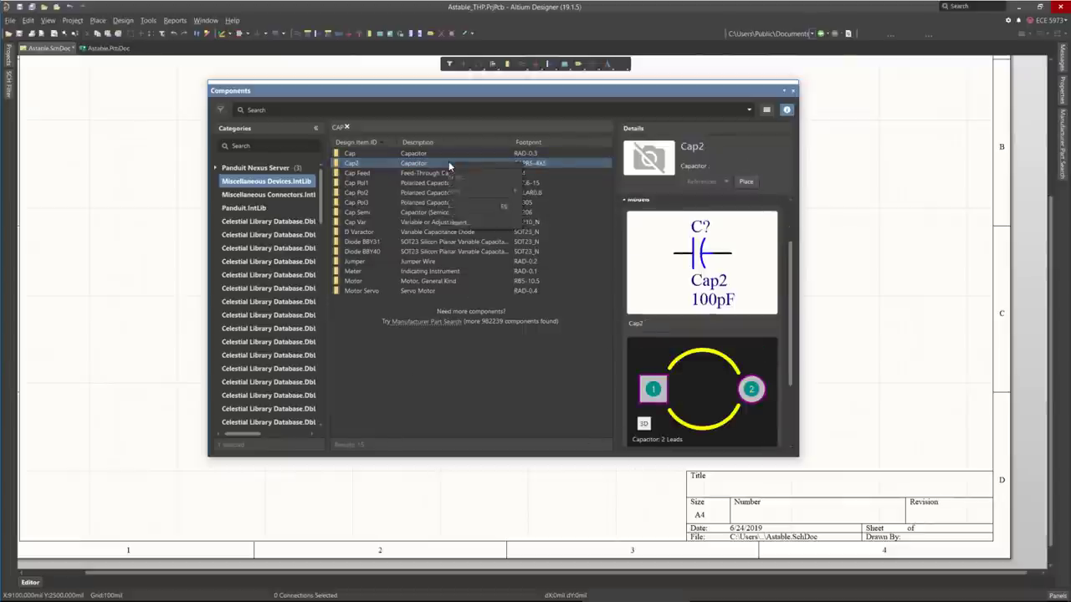
{"action": "right_click", "coordinate": [449, 164]}
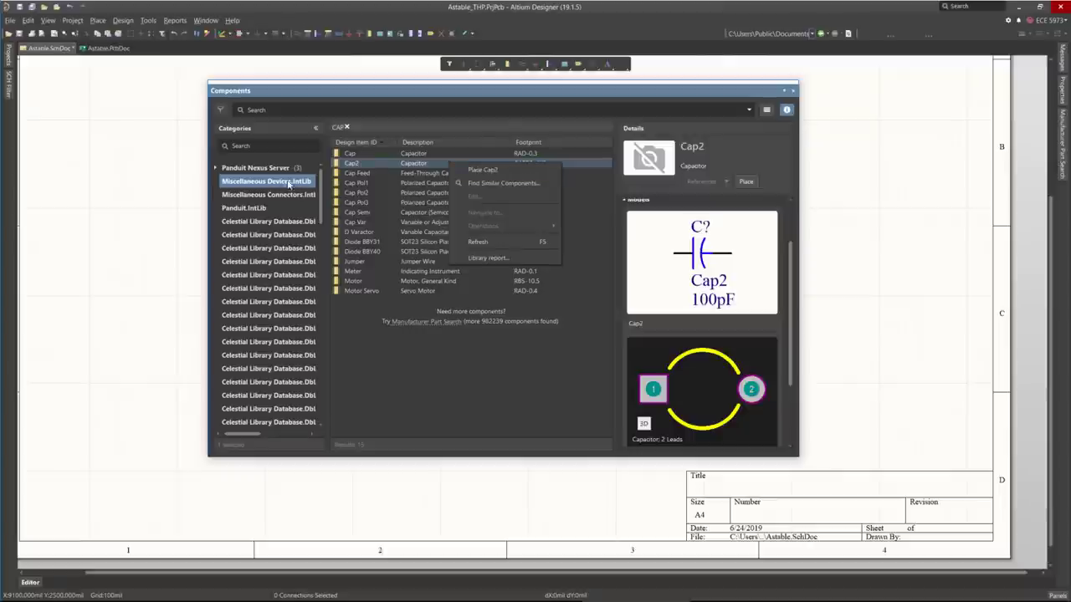
{"action": "left_click", "coordinate": [745, 183]}
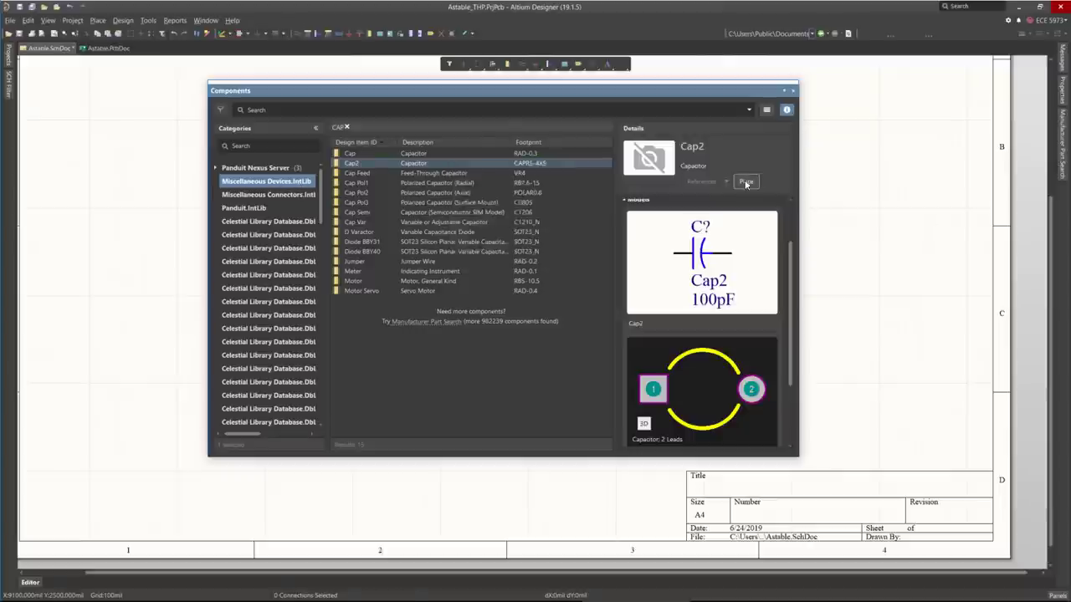
{"action": "left_click", "coordinate": [708, 183]}
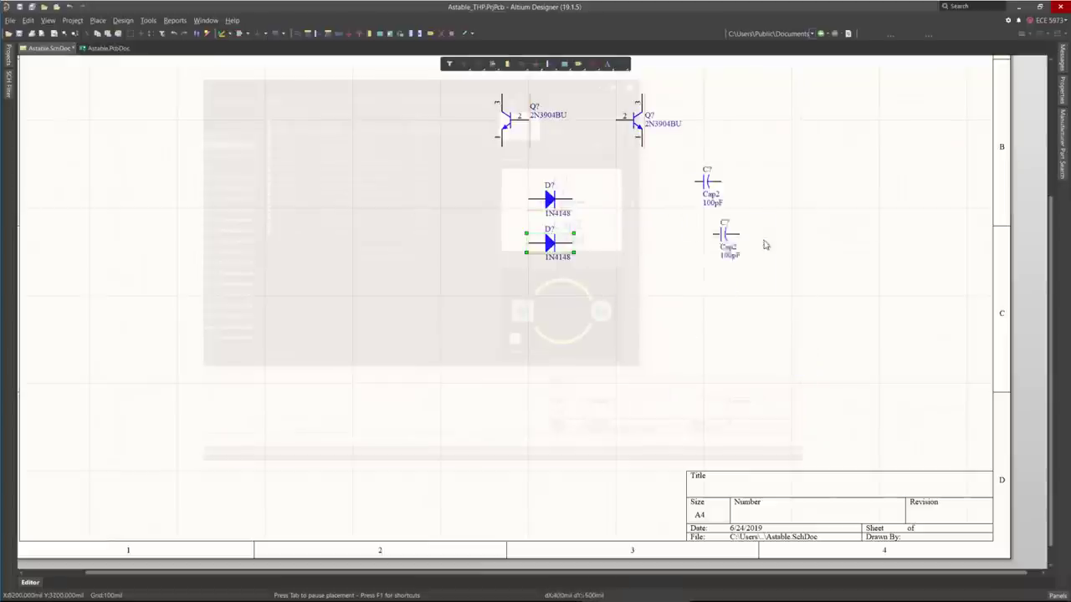
{"action": "left_click", "coordinate": [763, 181]}
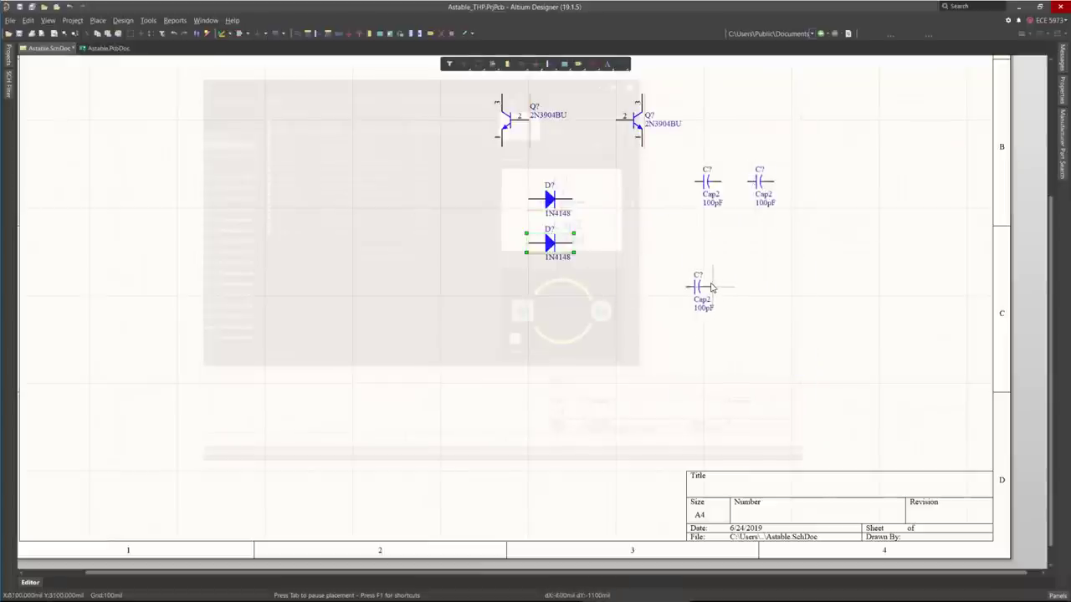
Step: End the capacitor placement and check the remaining parts in the LTspice Astable Multivibrators schematic
{"action": "right_click", "coordinate": [711, 287]}
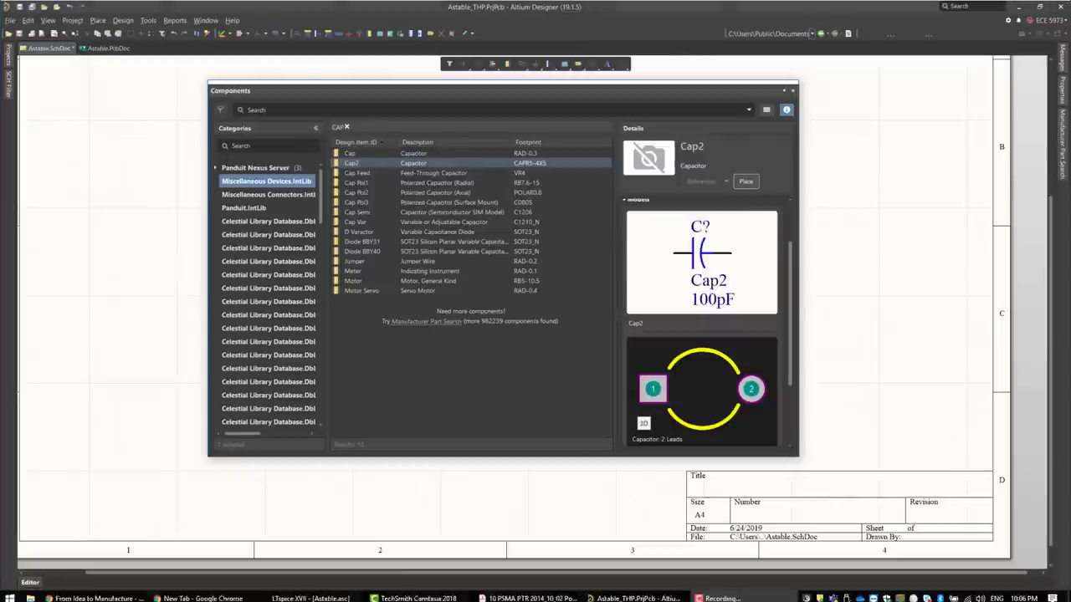
{"action": "left_click", "coordinate": [194, 594]}
{"action": "left_click", "coordinate": [194, 594]}
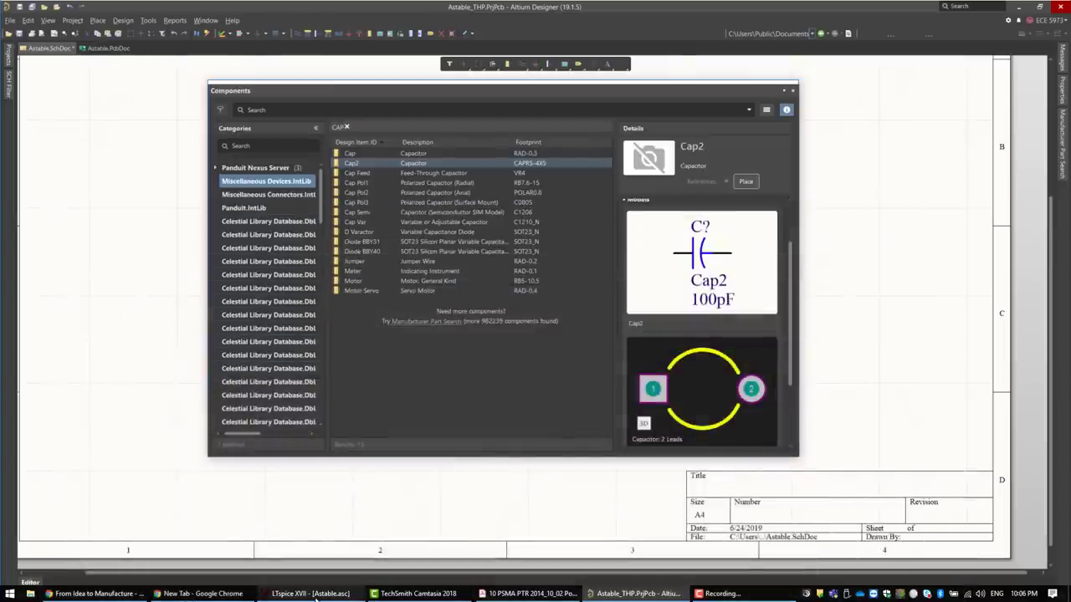
{"action": "left_click", "coordinate": [315, 595]}
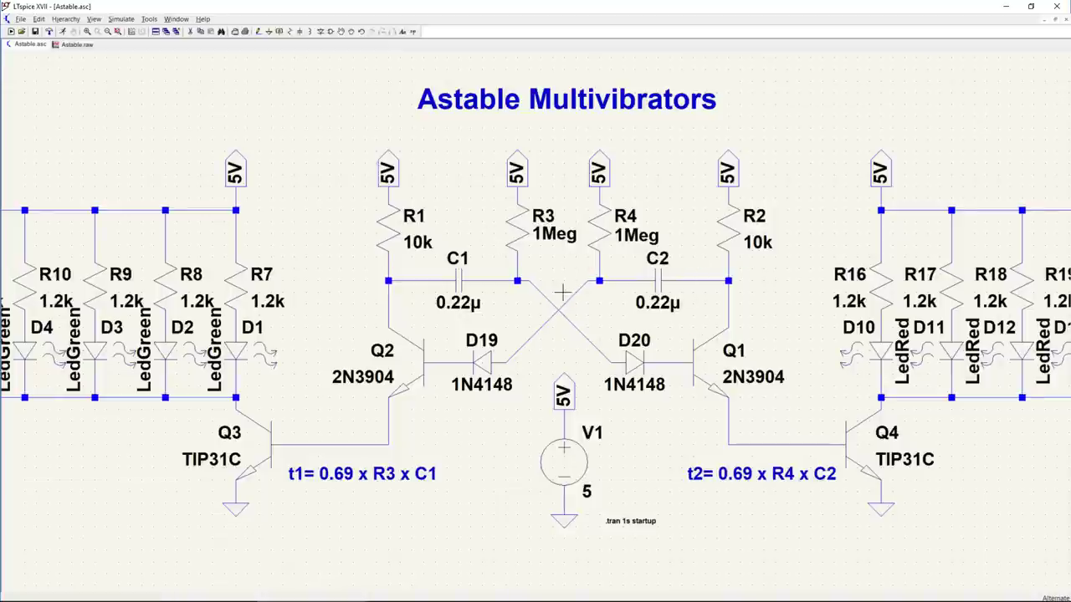
{"action": "scroll", "coordinate": [562, 291], "scroll_direction": "down", "scroll_amount": 2}
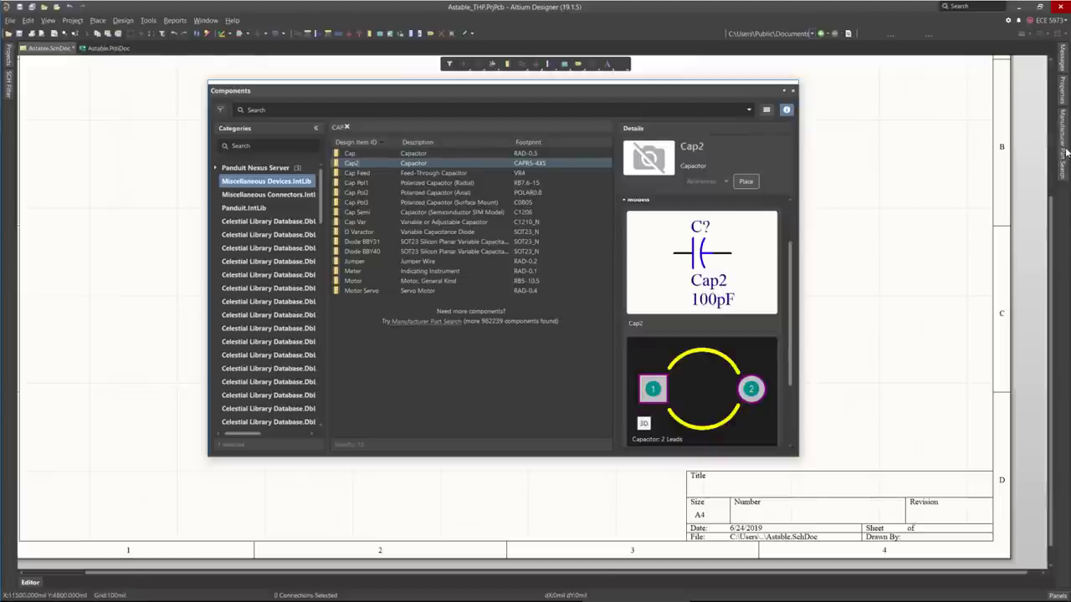
Step: Bring the manufacturer part search into the floating components window and search for TIP31C
{"action": "left_click", "coordinate": [1061, 144]}
{"action": "left_click_drag", "start_coordinate": [961, 67], "coordinate": [337, 124]}
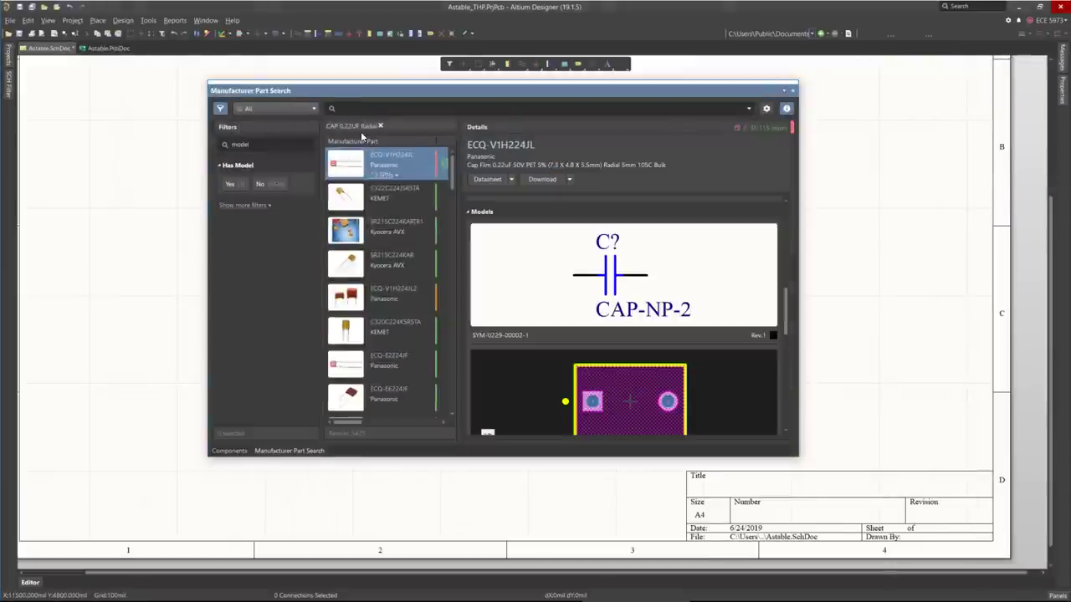
{"action": "type", "text": "TIP31C"}
{"action": "key", "text": "Return"}
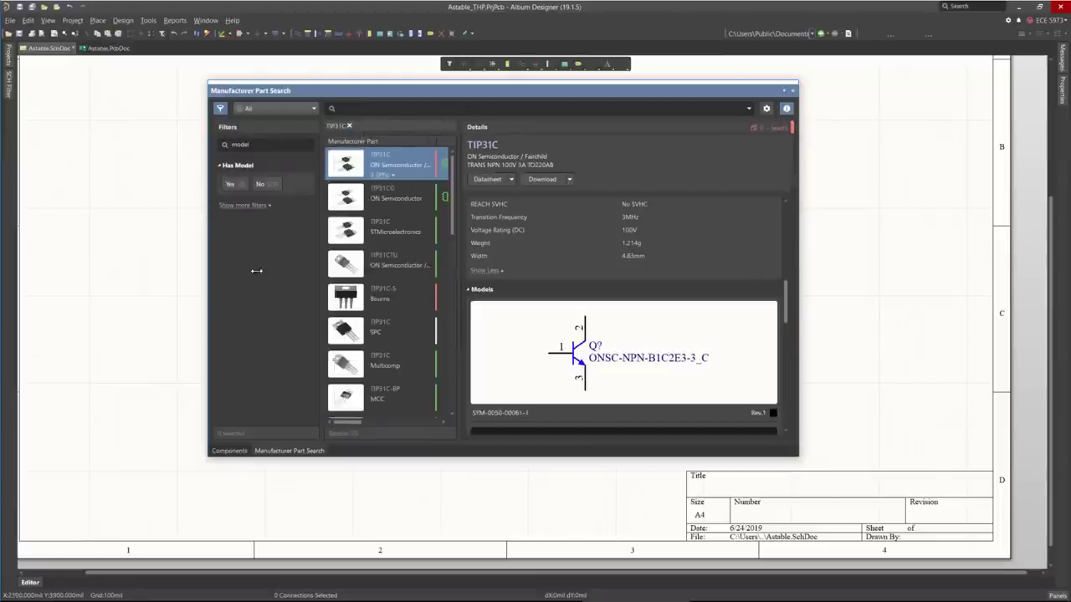
Step: Select ON Semiconductor's TIP31CG and place two of these transistors side by side below the capacitors
{"action": "left_click", "coordinate": [320, 199]}
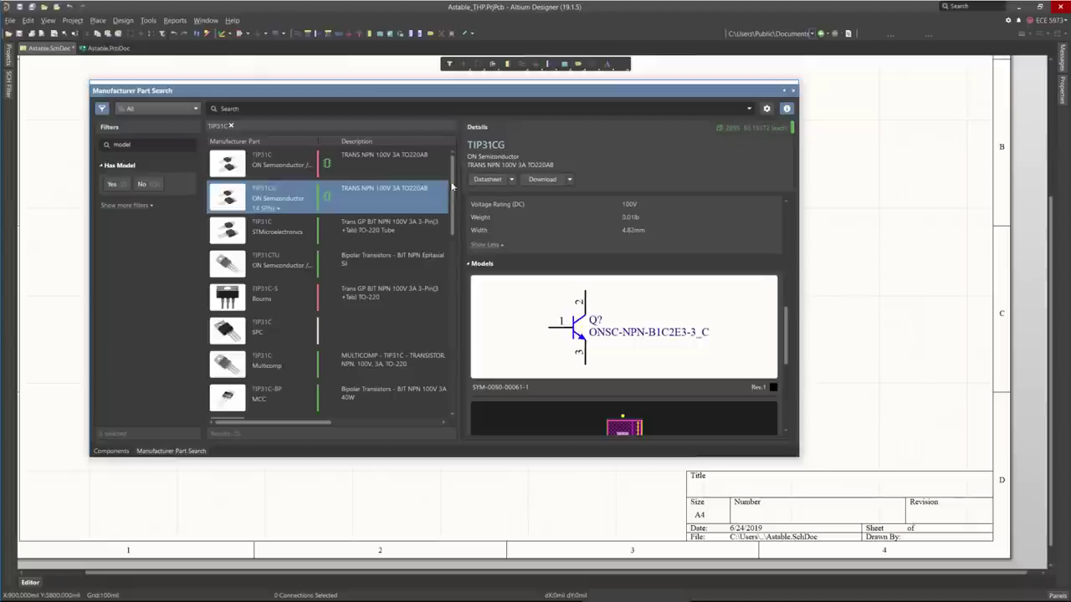
{"action": "right_click", "coordinate": [368, 189]}
{"action": "left_click", "coordinate": [607, 179]}
{"action": "left_click", "coordinate": [569, 179]}
{"action": "left_click", "coordinate": [547, 221]}
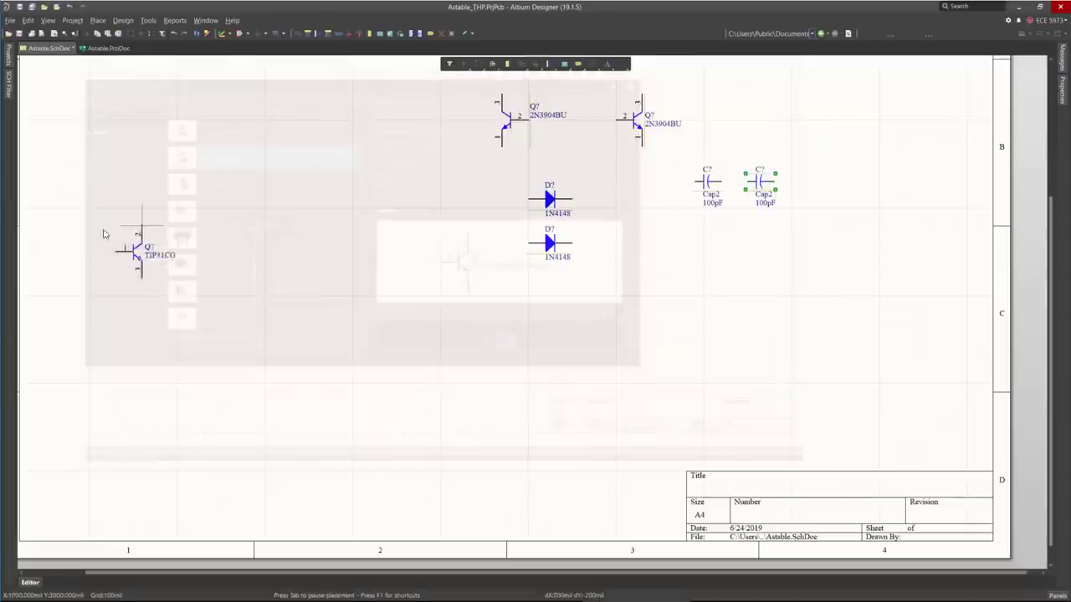
{"action": "left_click", "coordinate": [761, 263]}
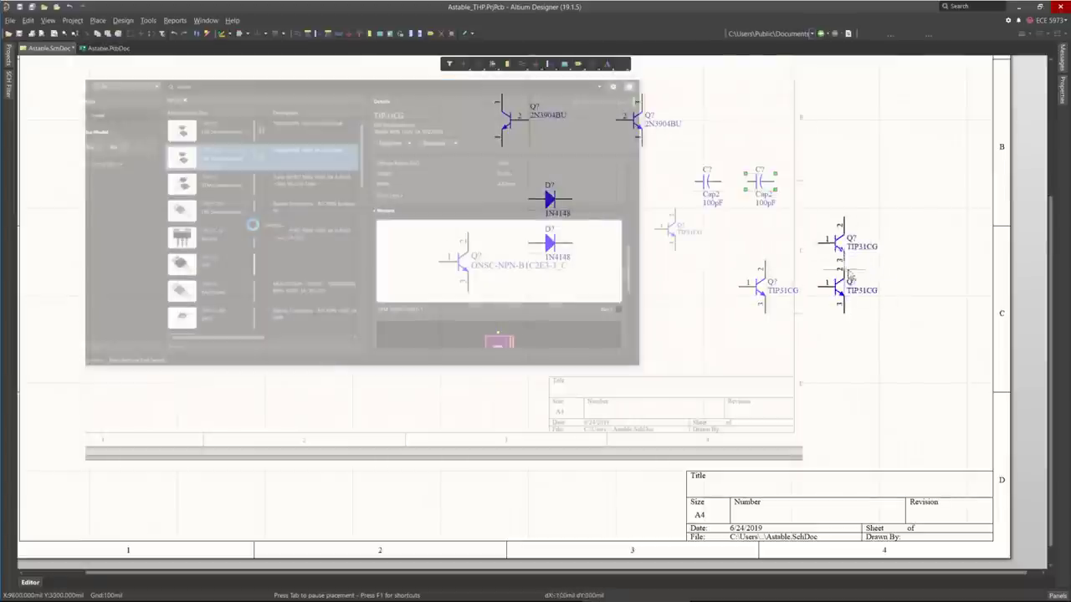
{"action": "left_click", "coordinate": [843, 261]}
{"action": "key", "text": "Escape"}
Step: Search the manufacturer parts for RED LED, limited to through-hole mount and parts that have models
{"action": "left_click", "coordinate": [294, 109]}
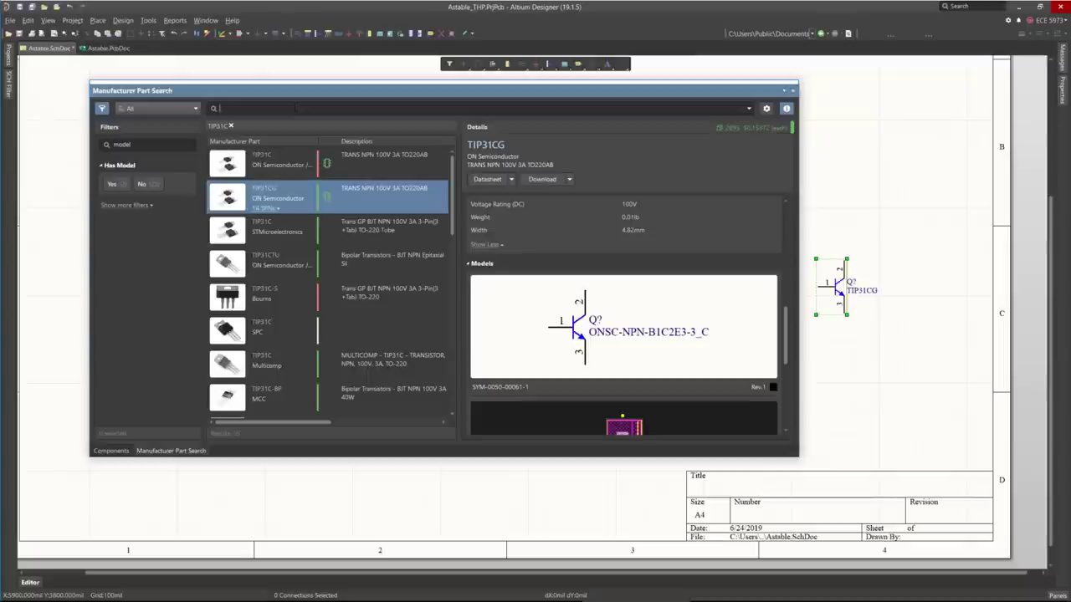
{"action": "type", "text": "RED LED"}
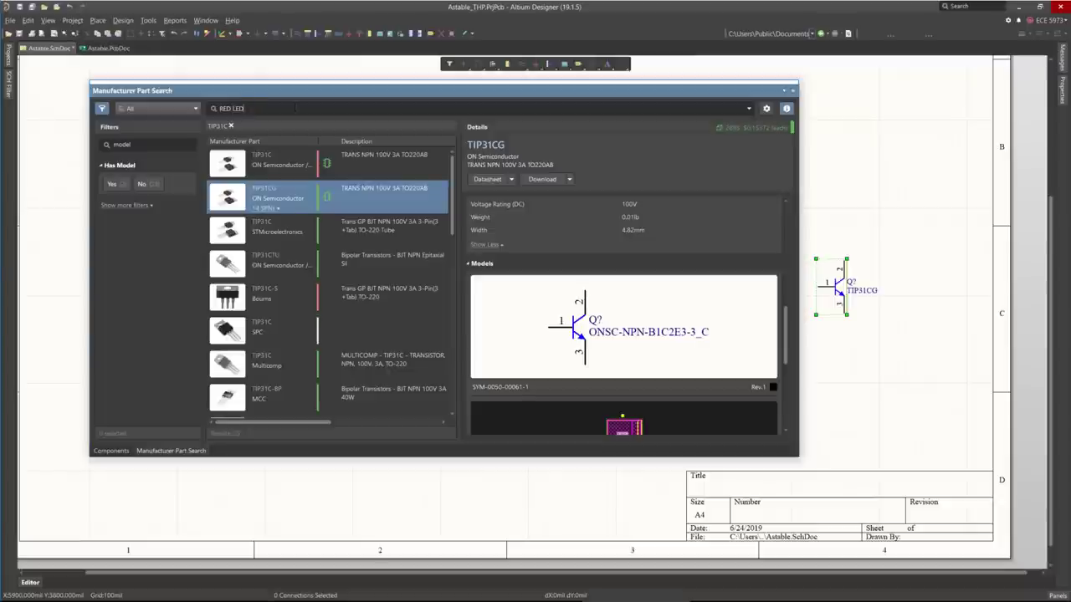
{"action": "key", "text": "Return"}
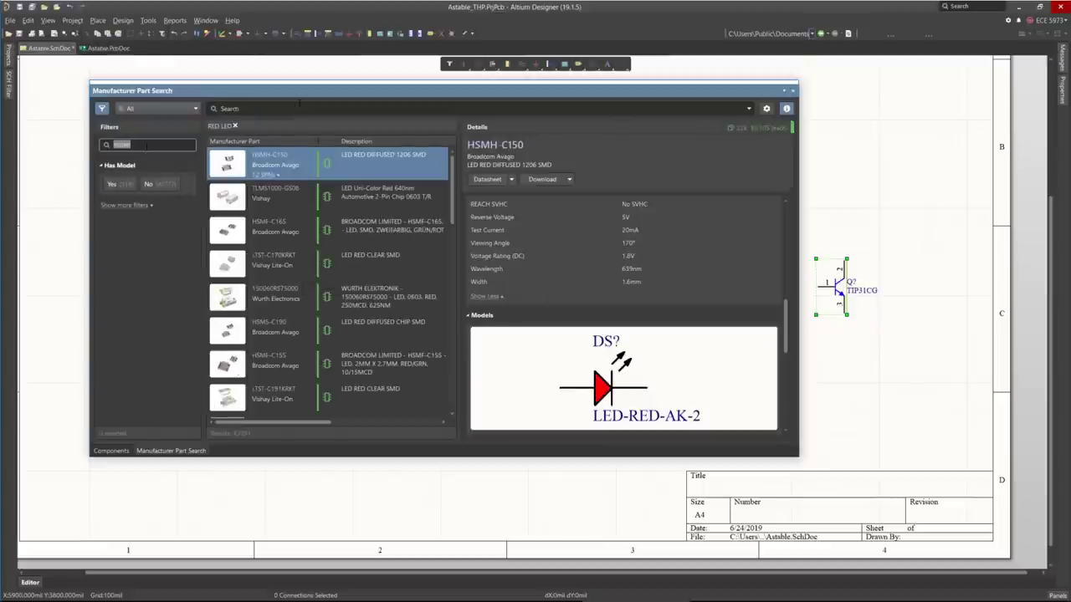
{"action": "left_click", "coordinate": [191, 145]}
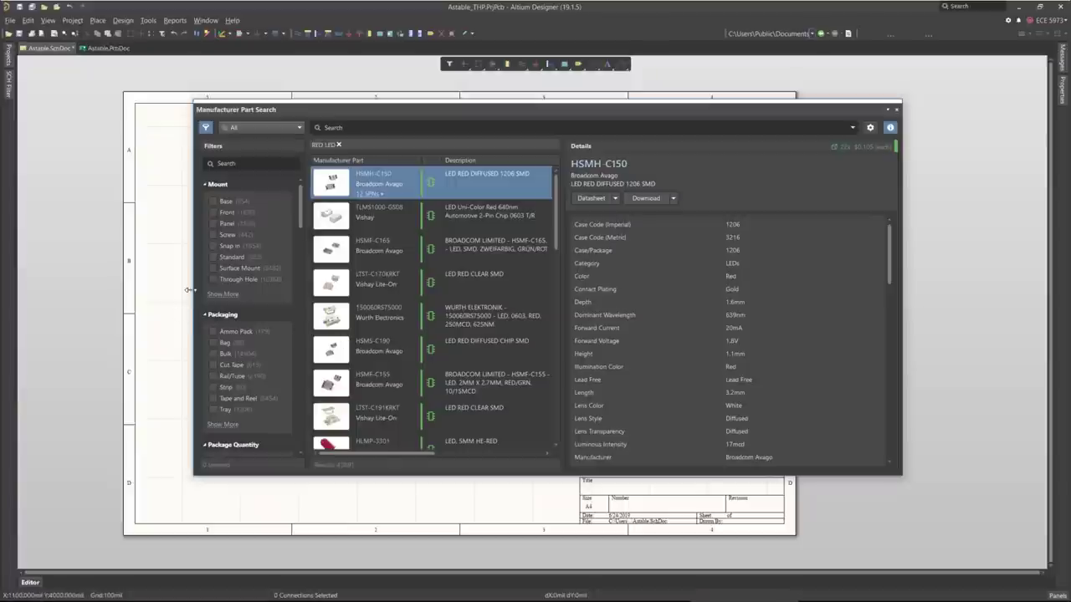
{"action": "left_click", "coordinate": [212, 279]}
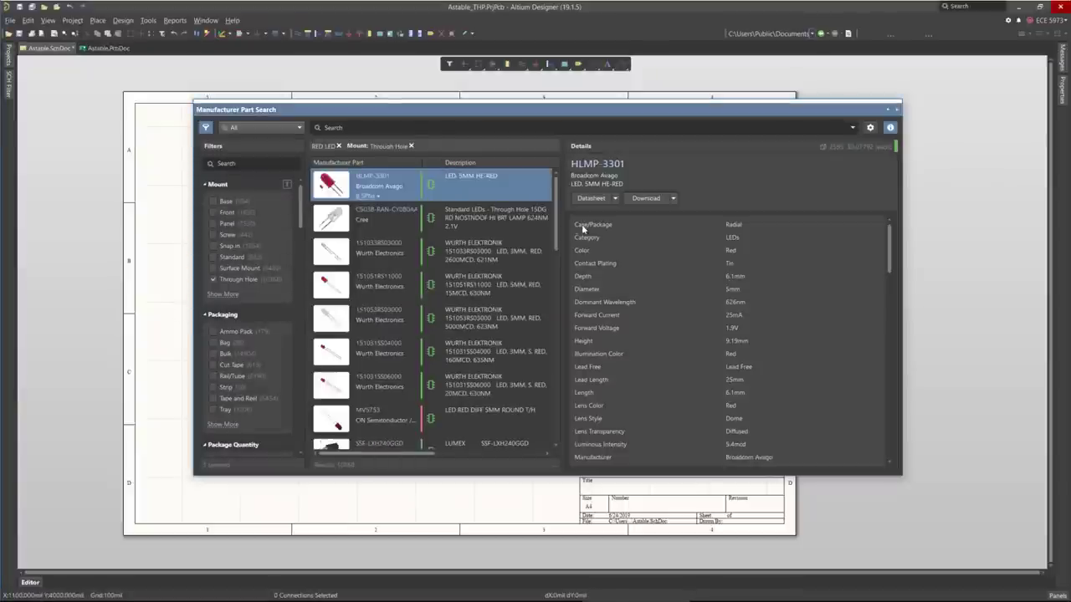
{"action": "left_click", "coordinate": [243, 165]}
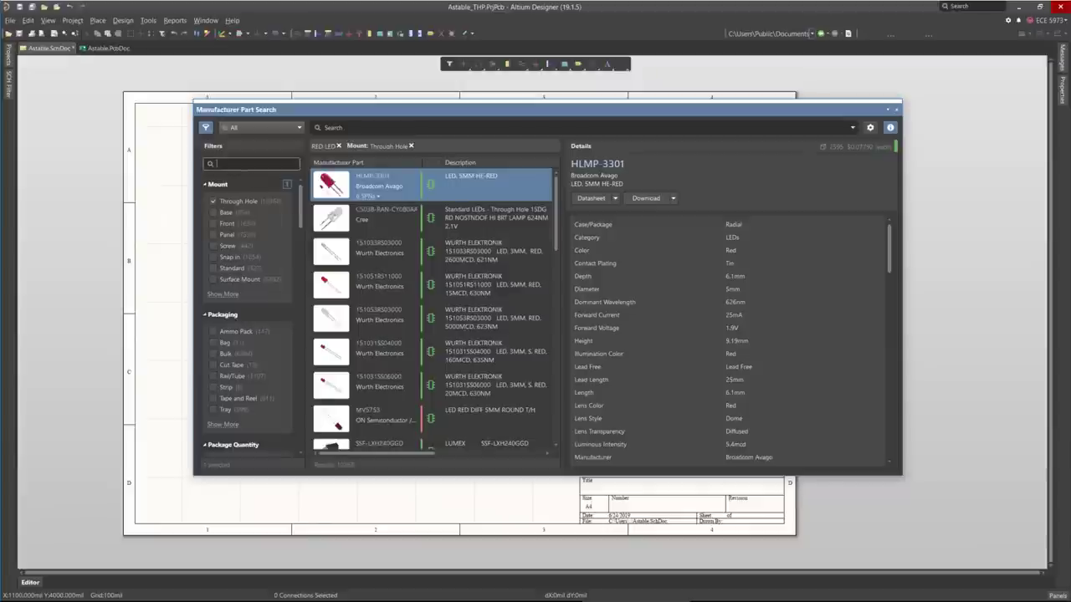
{"action": "type", "text": "Model"}
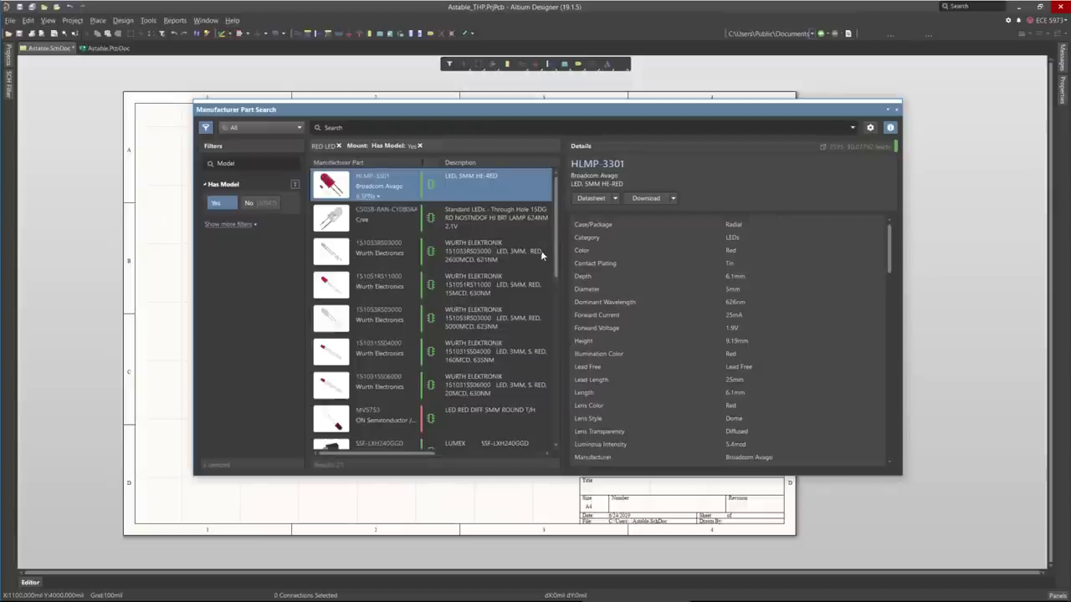
Step: Select the Wurth 151033RS03000 3 mm red LED and view its symbol and footprint models
{"action": "scroll", "coordinate": [557, 237], "scroll_direction": "down", "scroll_amount": 1}
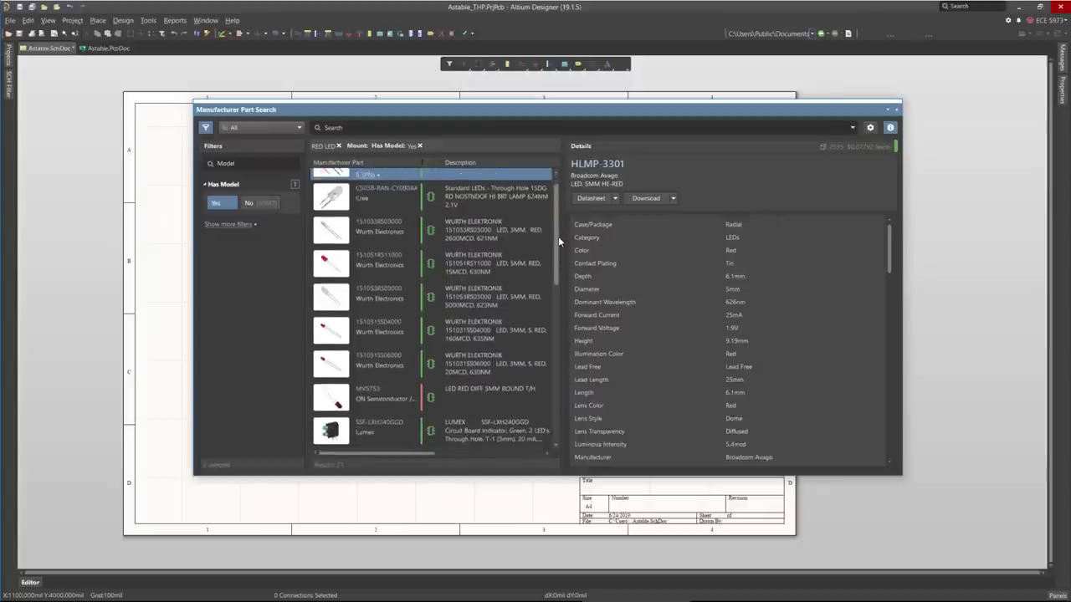
{"action": "left_click", "coordinate": [518, 234]}
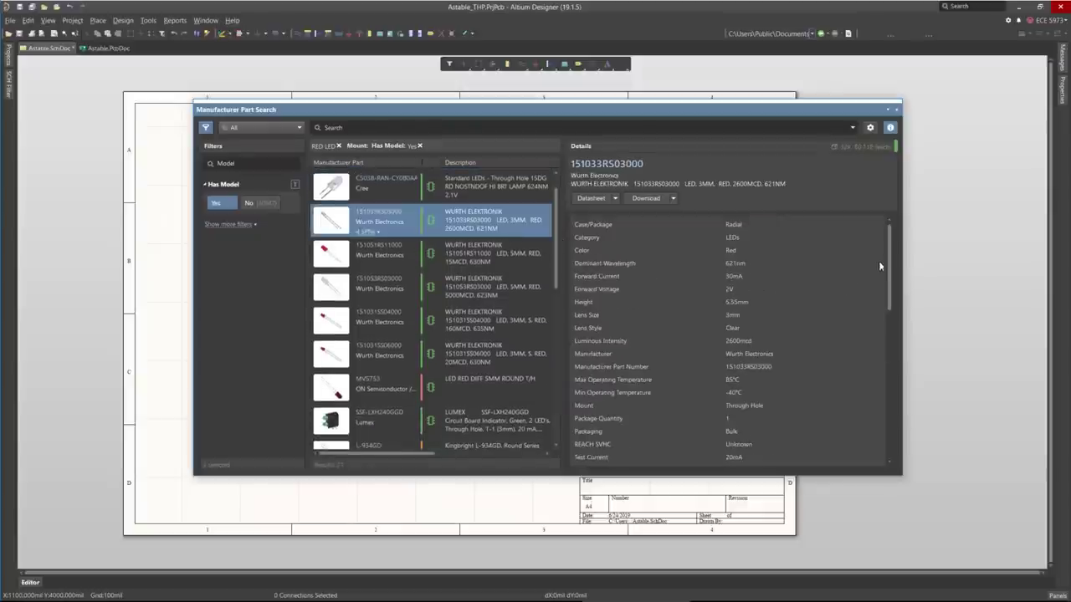
{"action": "left_click_drag", "start_coordinate": [886, 298], "coordinate": [885, 398]}
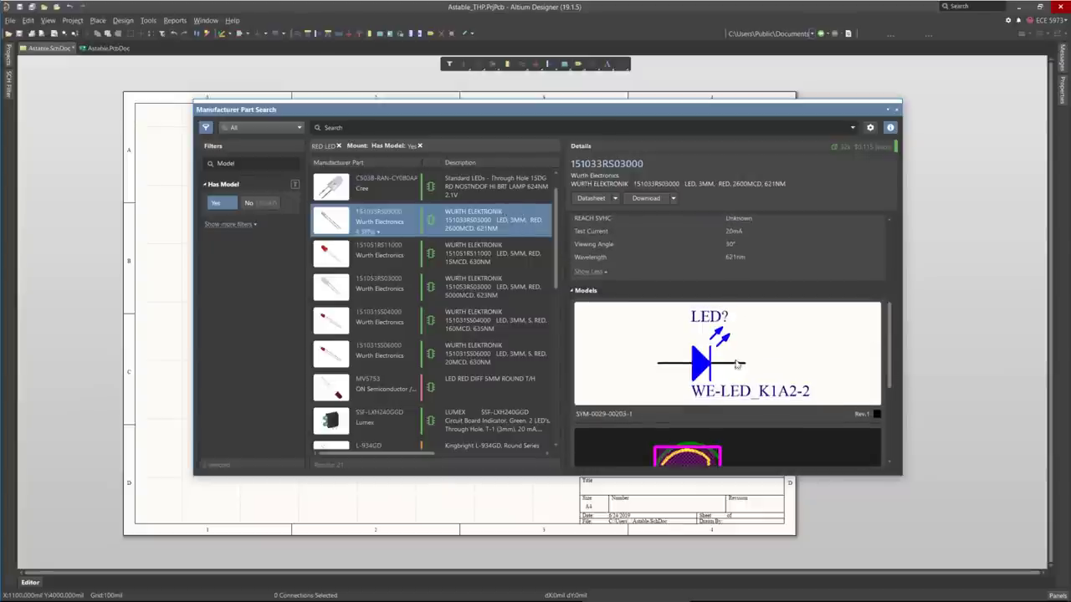
{"action": "scroll", "coordinate": [597, 383], "scroll_direction": "down", "scroll_amount": 3}
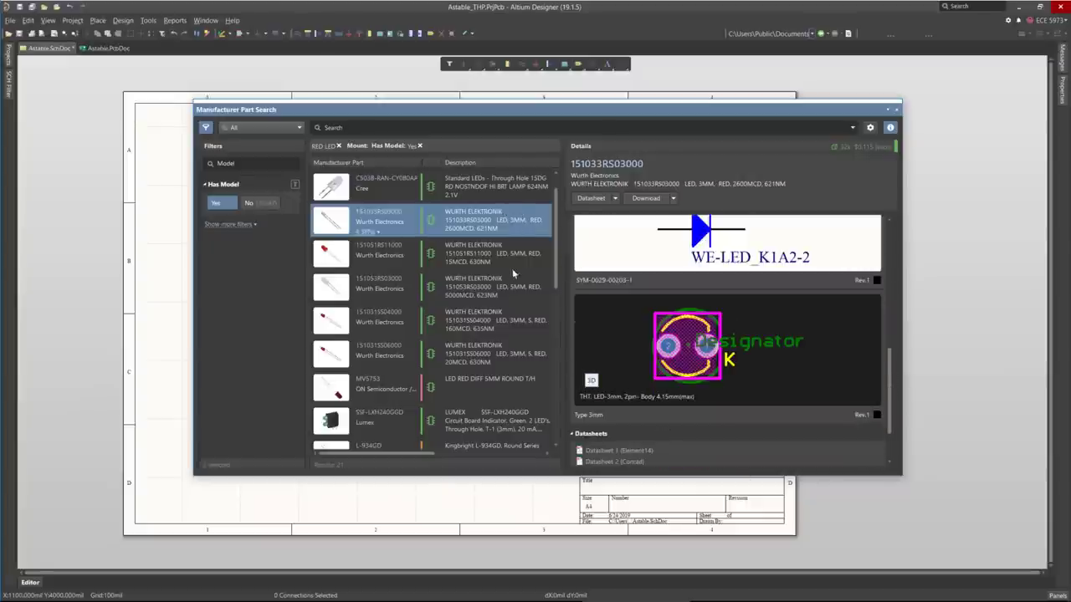
Step: Place one 151033RS03000 red LED on the sheet, above the capacitors
{"action": "right_click", "coordinate": [524, 219]}
{"action": "key", "text": "Return"}
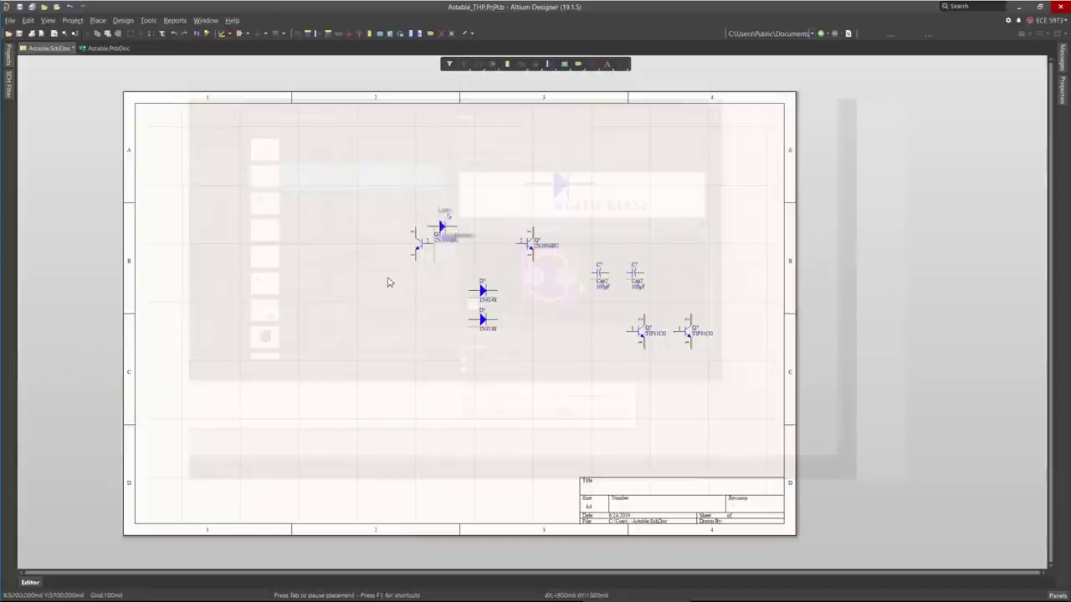
{"action": "left_click", "coordinate": [645, 178]}
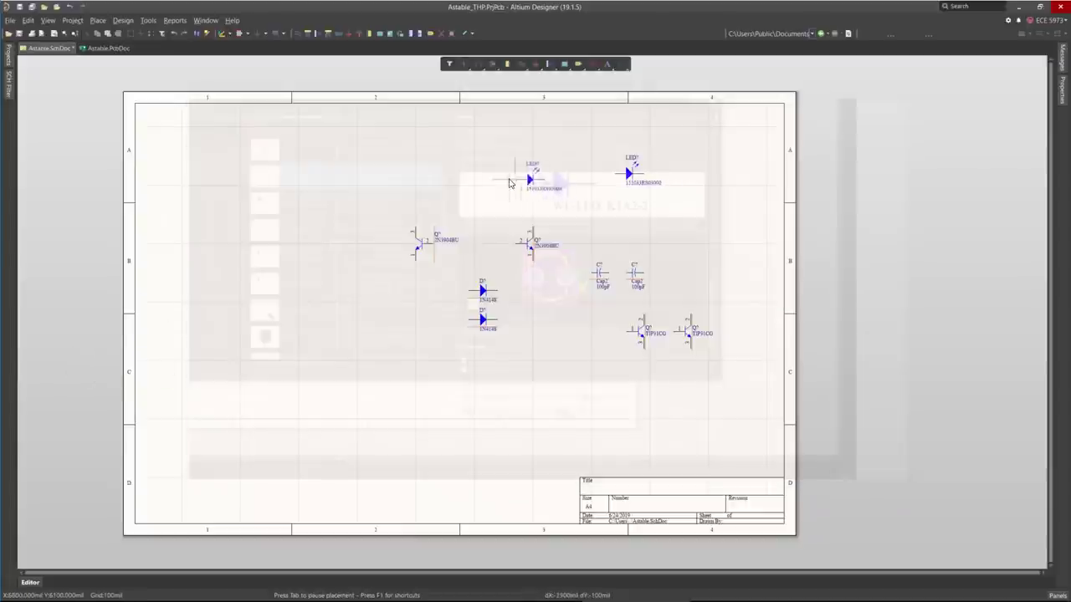
{"action": "key", "text": "Escape"}
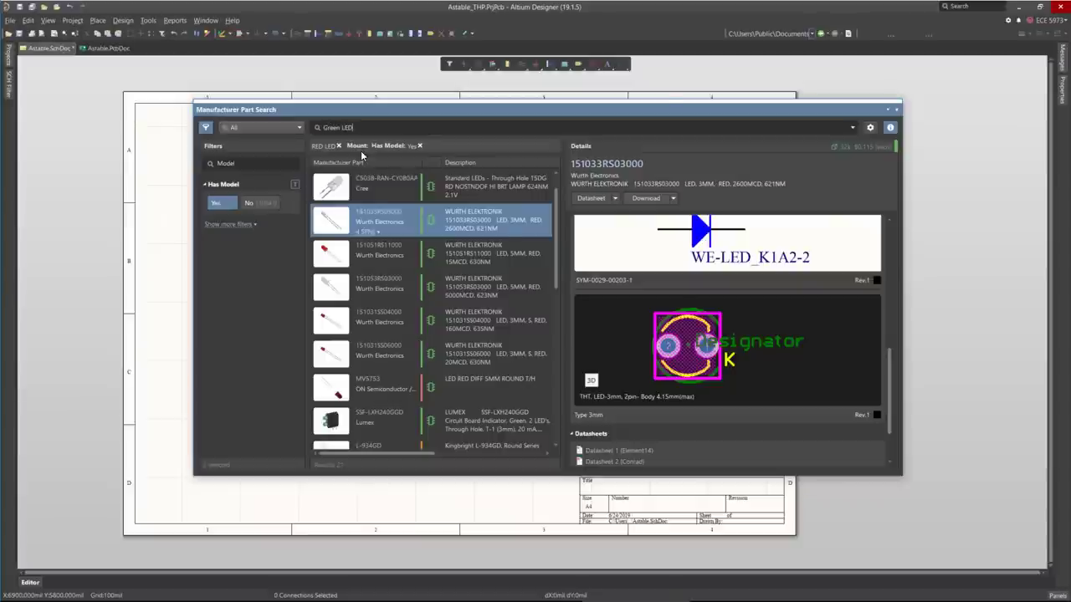
Step: Search for Green LED and place one Wurth 151031VS06000 directly below the red LED
{"action": "key", "text": "Return"}
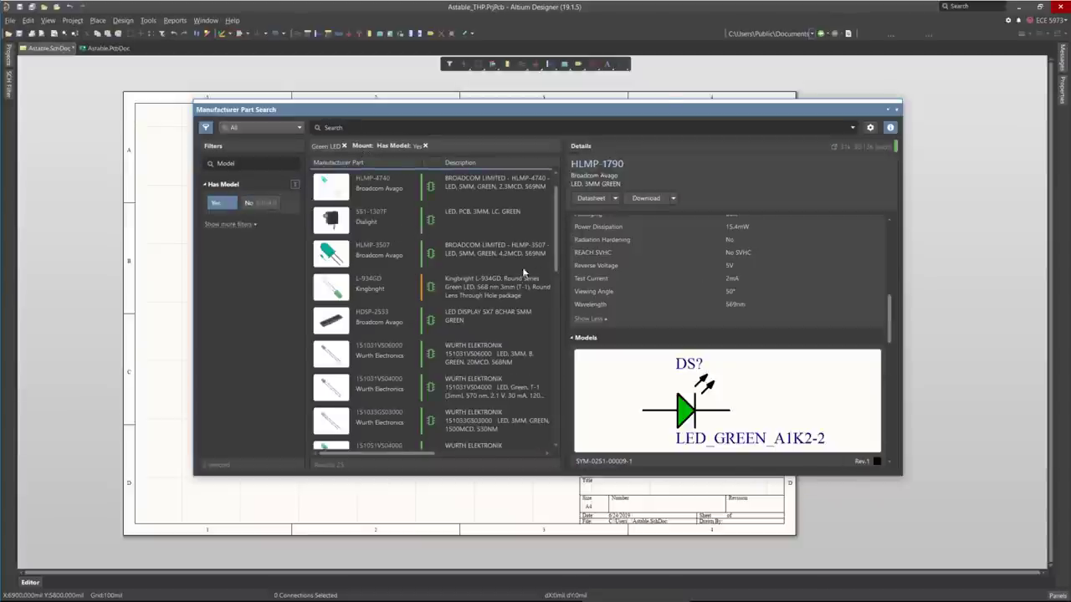
{"action": "left_click", "coordinate": [496, 356]}
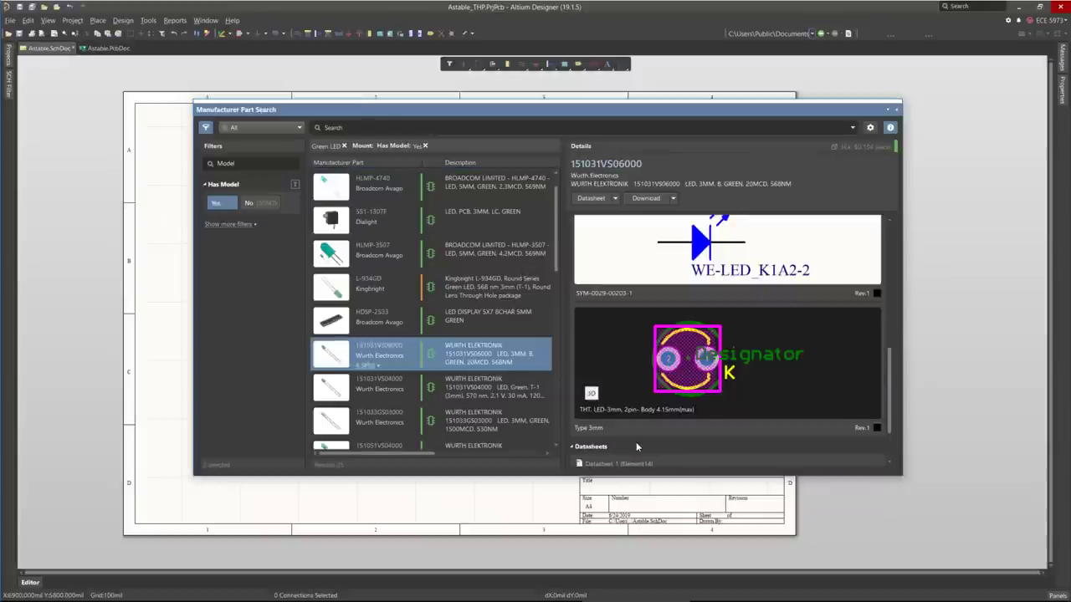
{"action": "right_click", "coordinate": [507, 352]}
{"action": "left_click", "coordinate": [523, 362]}
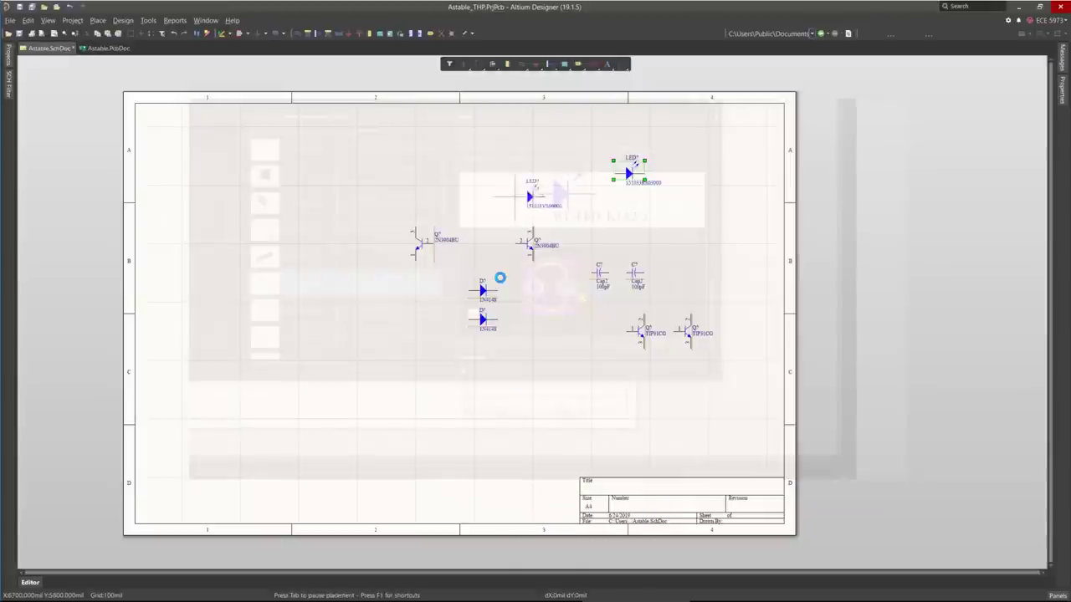
{"action": "left_click", "coordinate": [621, 203]}
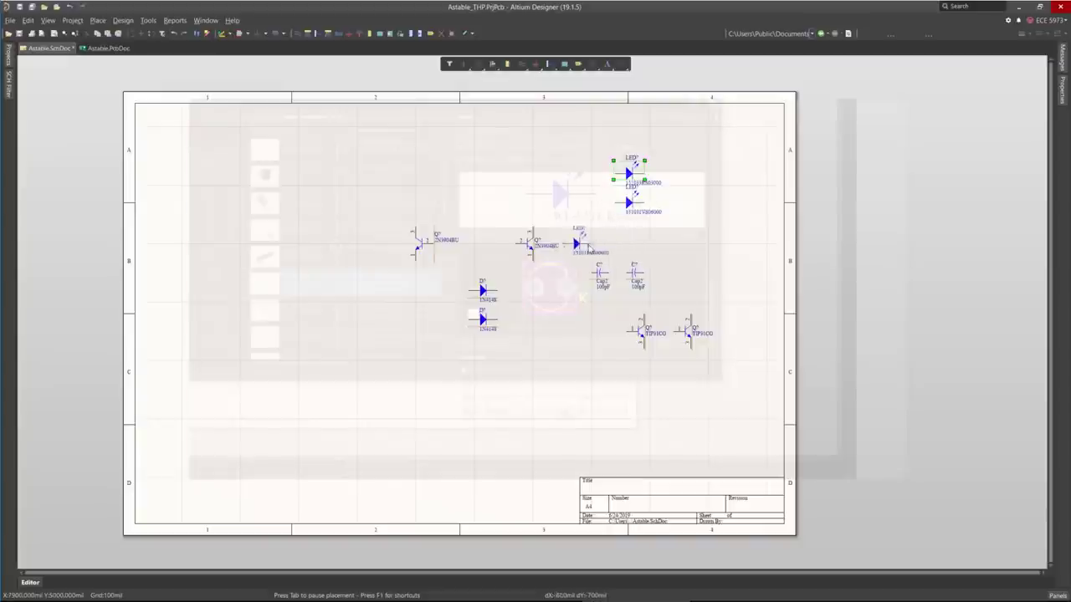
{"action": "key", "text": "Escape"}
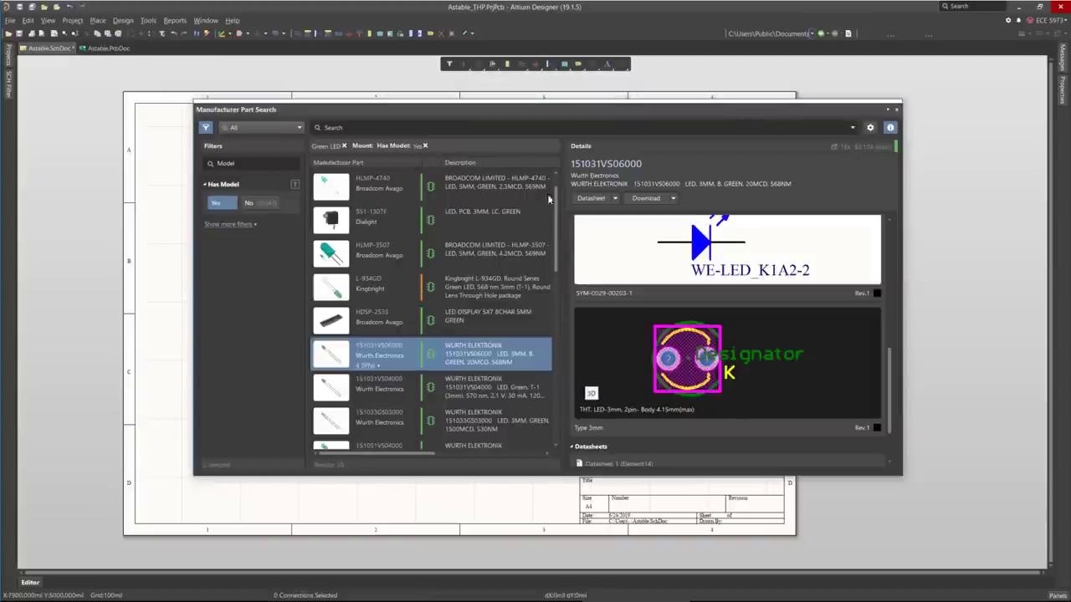
Step: Search the manufacturer parts for Power Jack, keeping the through-hole and model filters
{"action": "left_click", "coordinate": [409, 132]}
{"action": "type", "text": "P"}
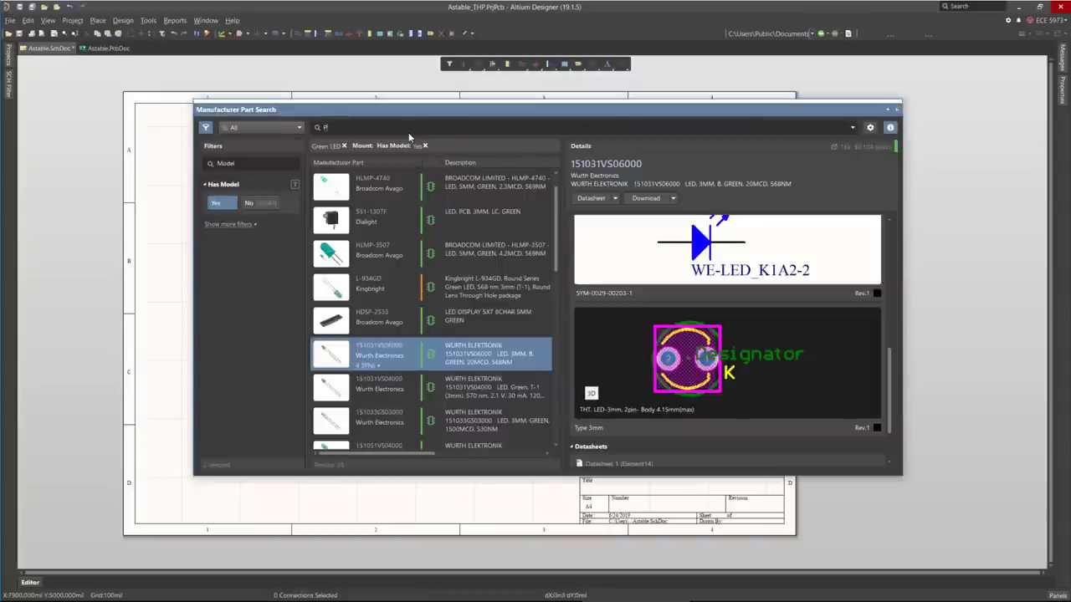
{"action": "type", "text": "ower Jack"}
{"action": "key", "text": "Return"}
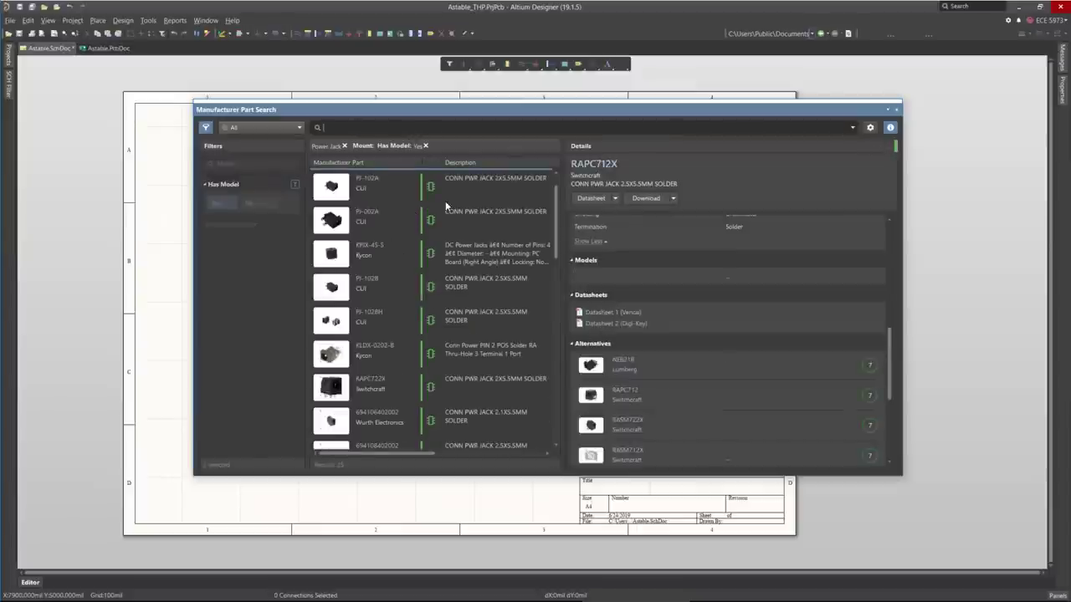
Step: Compare the PJ-002A and PJ-102B power jacks, and view the PJ-102B symbol, footprint and 3D model
{"action": "left_click", "coordinate": [505, 212]}
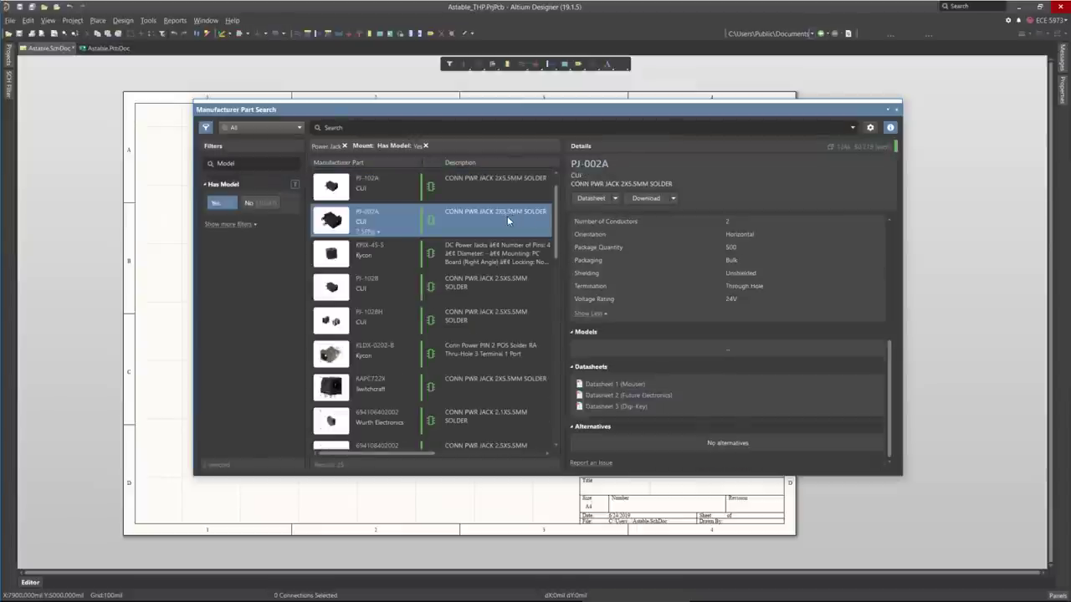
{"action": "left_click", "coordinate": [471, 282]}
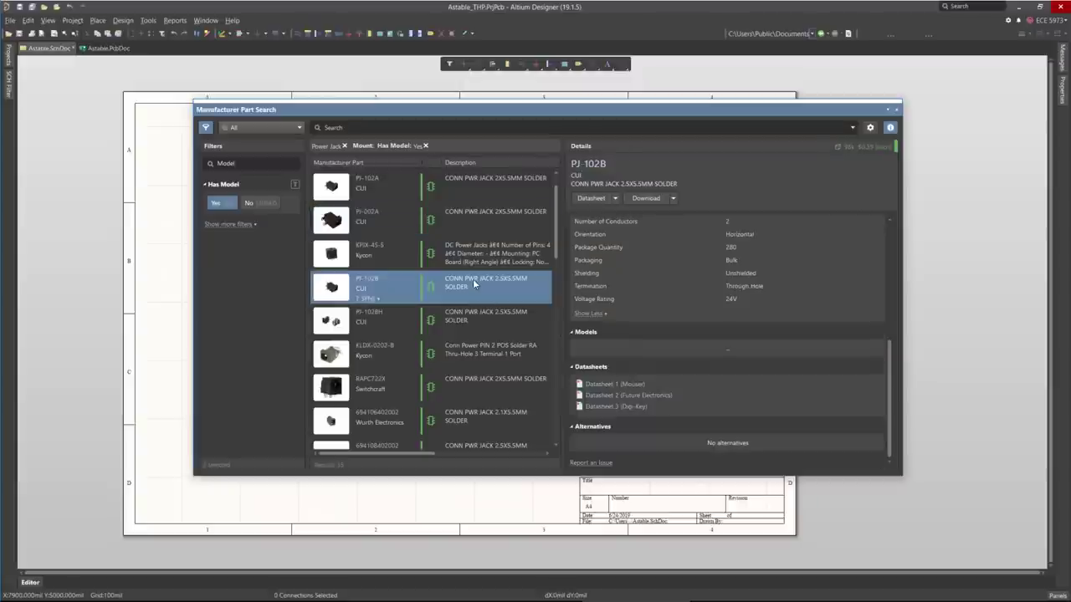
{"action": "scroll", "coordinate": [870, 328], "scroll_direction": "down", "scroll_amount": 1}
{"action": "scroll", "coordinate": [865, 326], "scroll_direction": "up", "scroll_amount": 1}
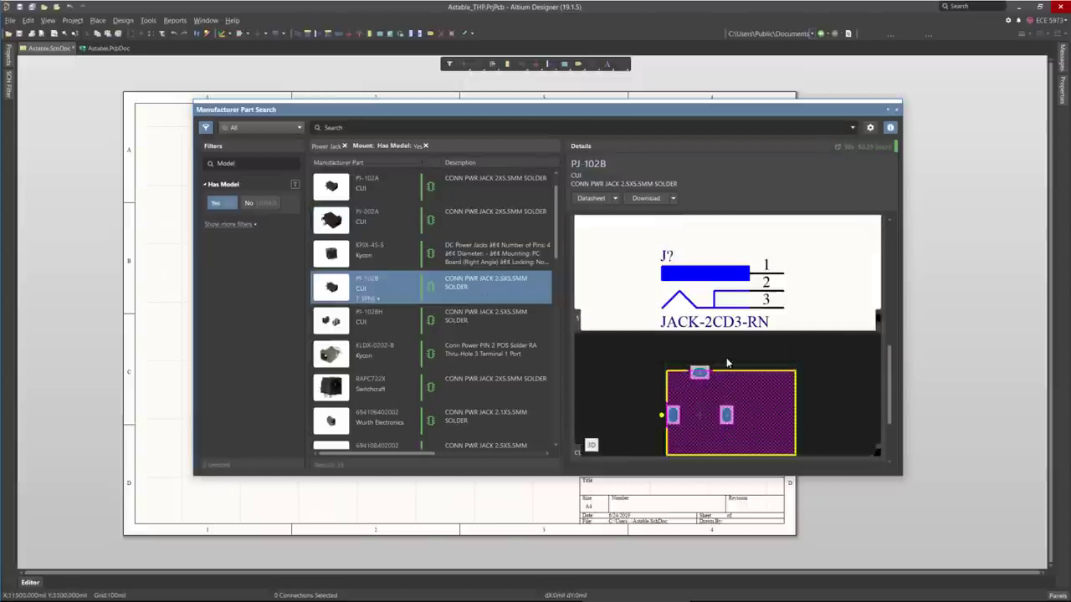
{"action": "left_click", "coordinate": [590, 445]}
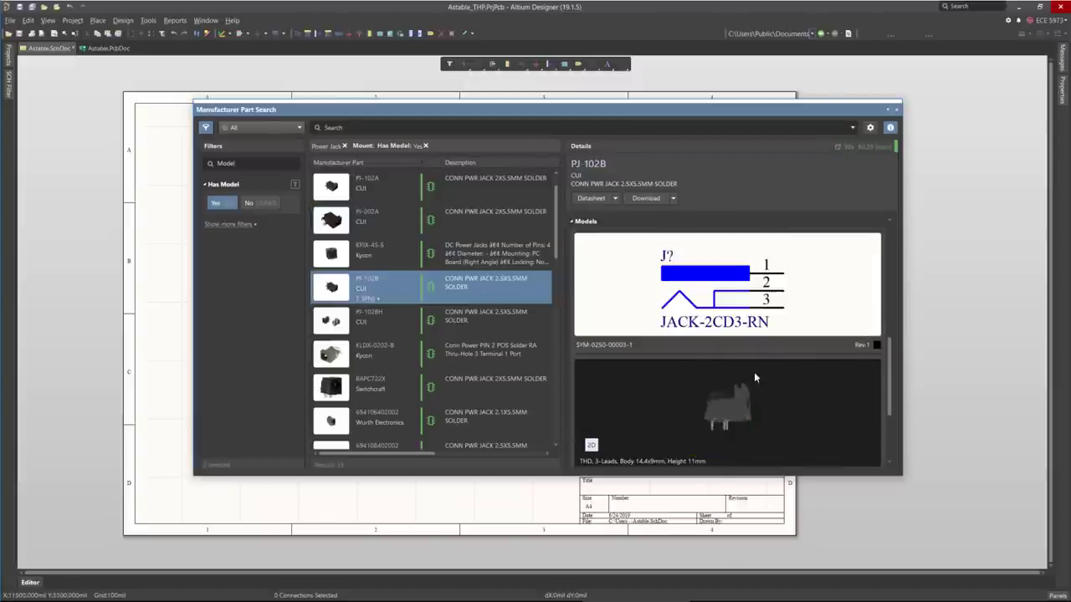
{"action": "left_click_drag", "start_coordinate": [753, 371], "coordinate": [737, 400]}
Step: Place one CUI PJ-102B power jack in the upper-left corner of the schematic sheet
{"action": "right_click", "coordinate": [480, 281]}
{"action": "left_click", "coordinate": [527, 301]}
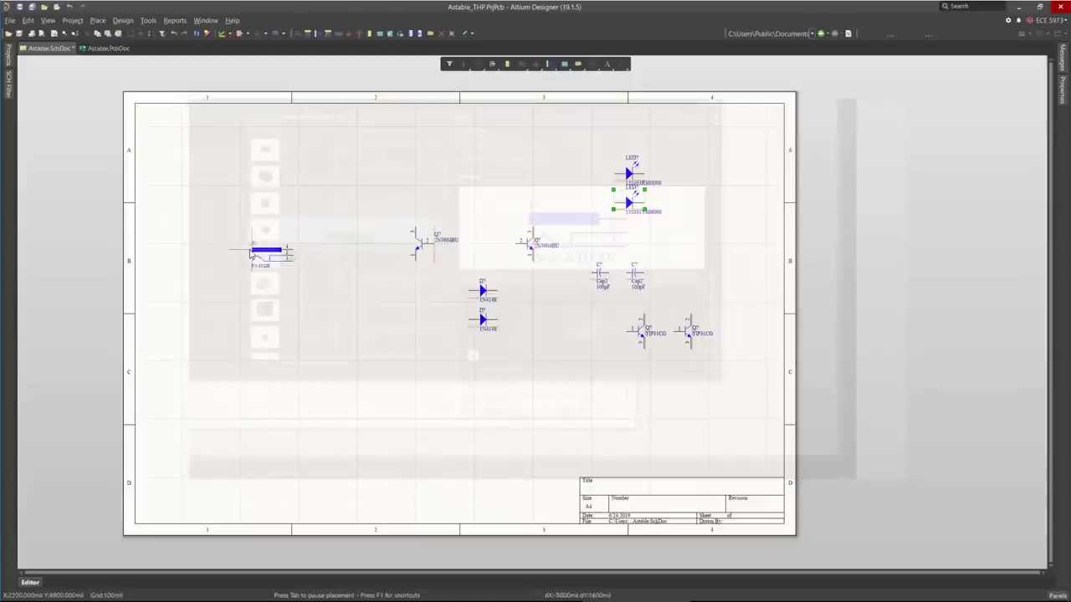
{"action": "left_click", "coordinate": [215, 185]}
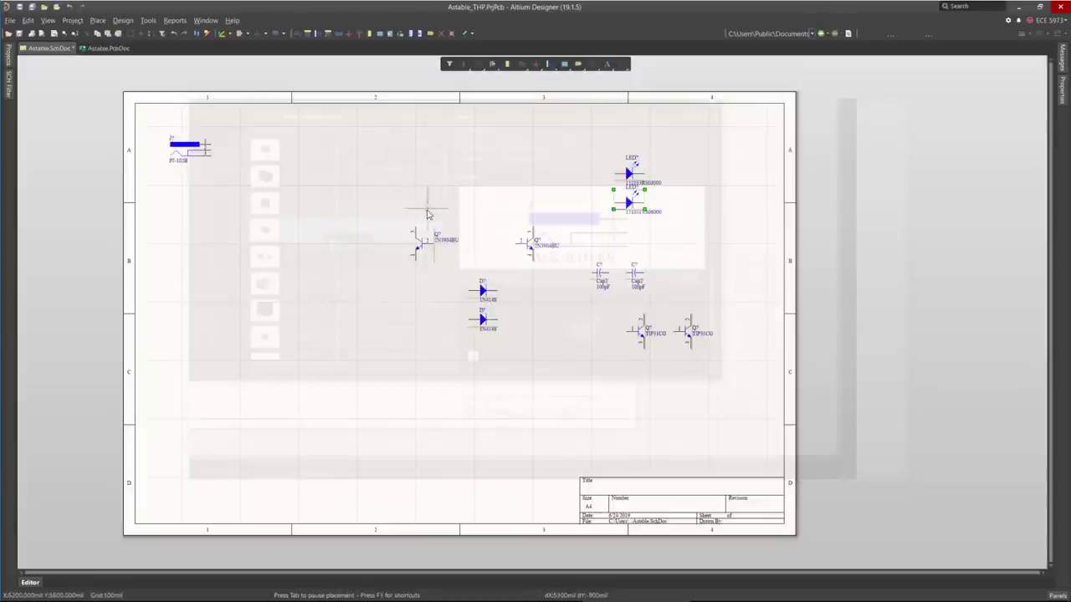
{"action": "key", "text": "Escape"}
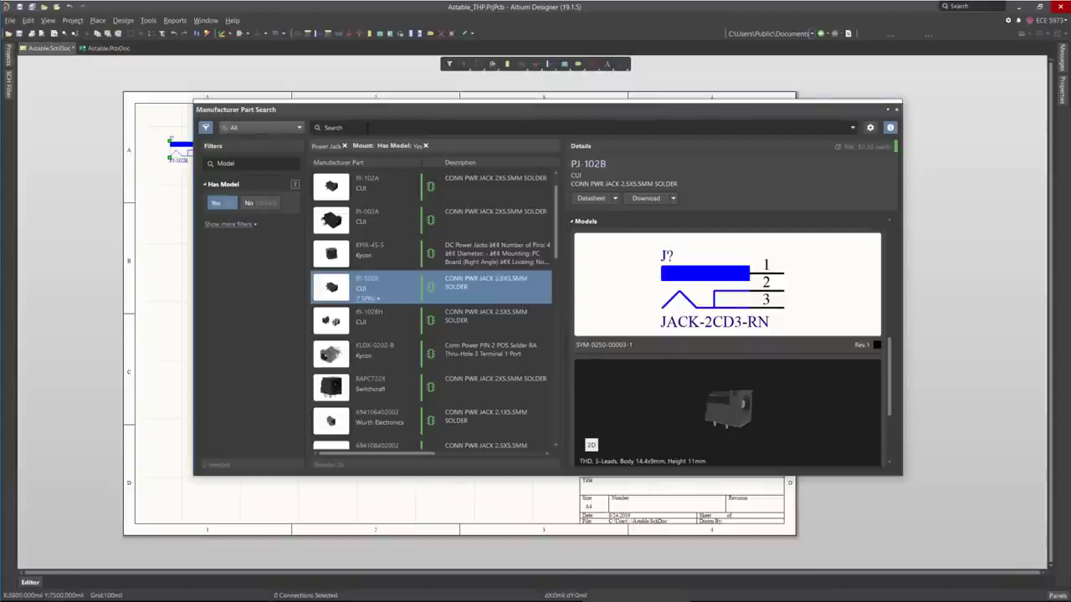
Step: Open the Components library list and search Miscellaneous Devices.IntLib for RES
{"action": "left_click_drag", "start_coordinate": [515, 110], "coordinate": [503, 115]}
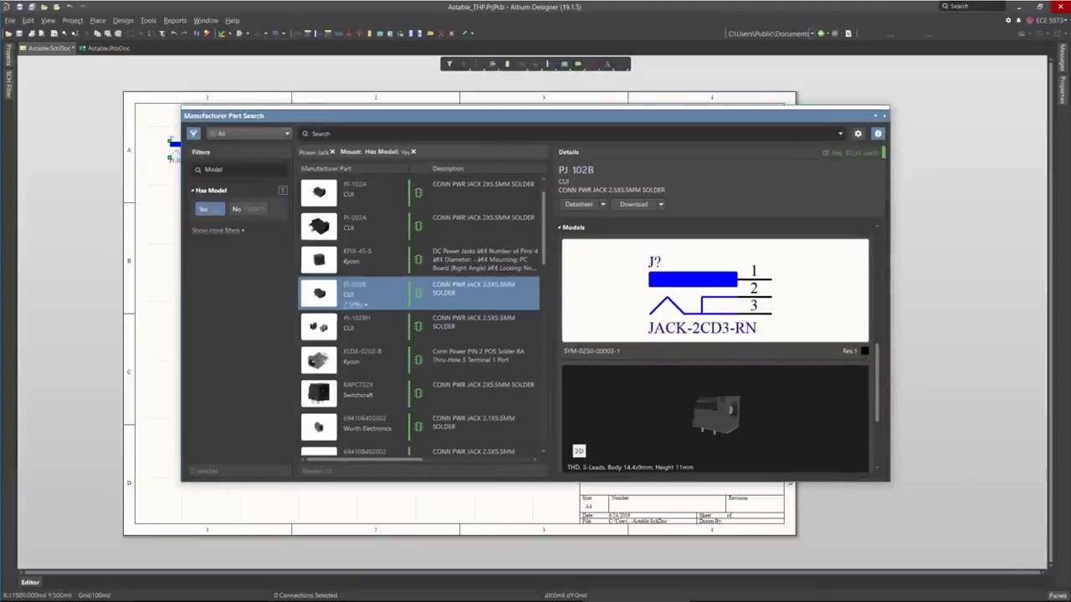
{"action": "left_click", "coordinate": [1058, 594]}
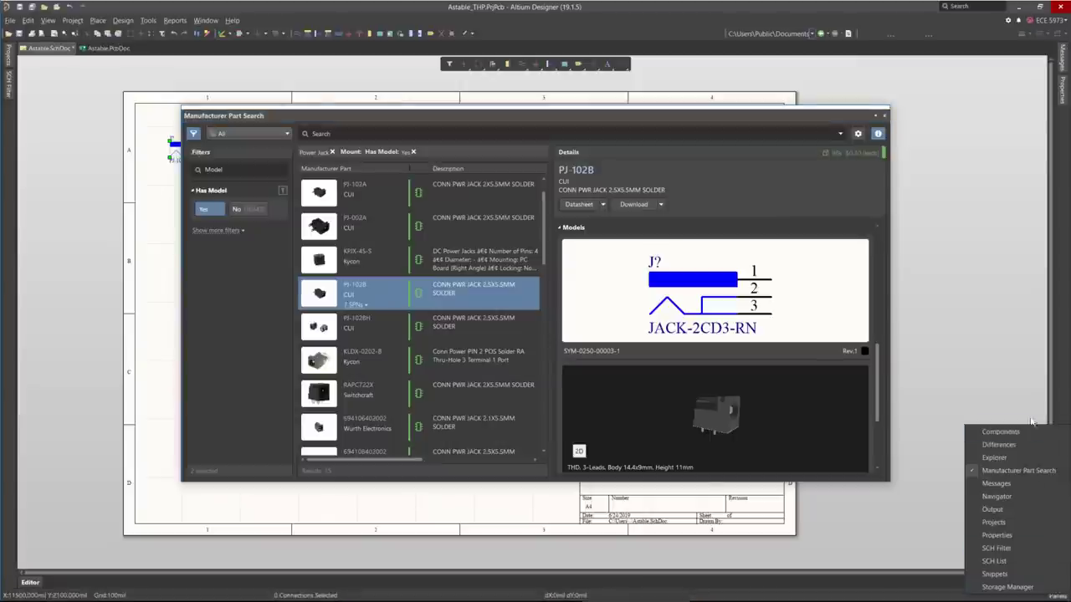
{"action": "left_click", "coordinate": [996, 432]}
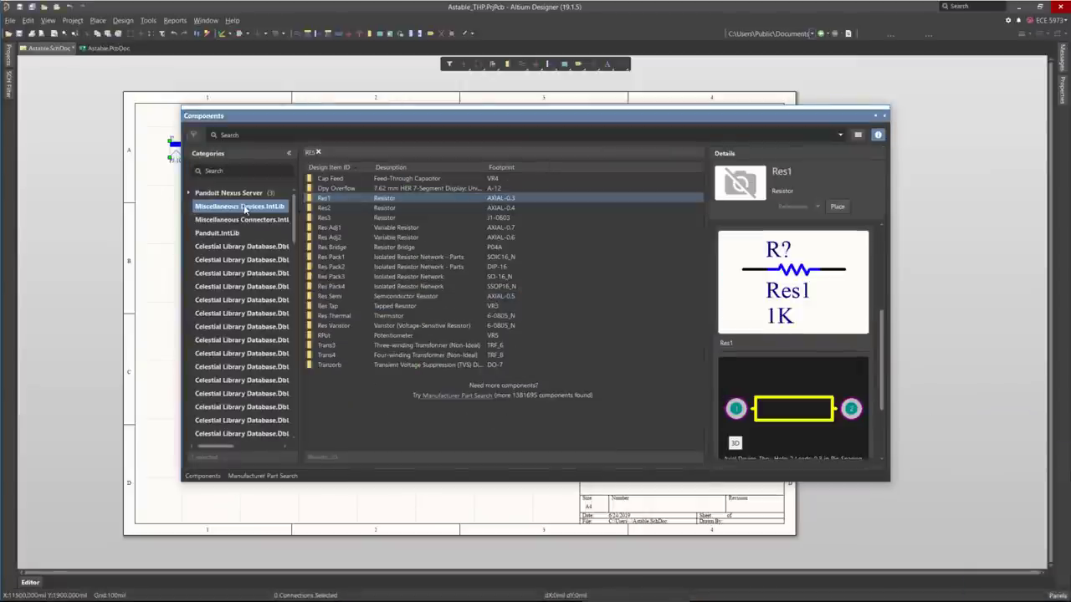
{"action": "left_click", "coordinate": [318, 152]}
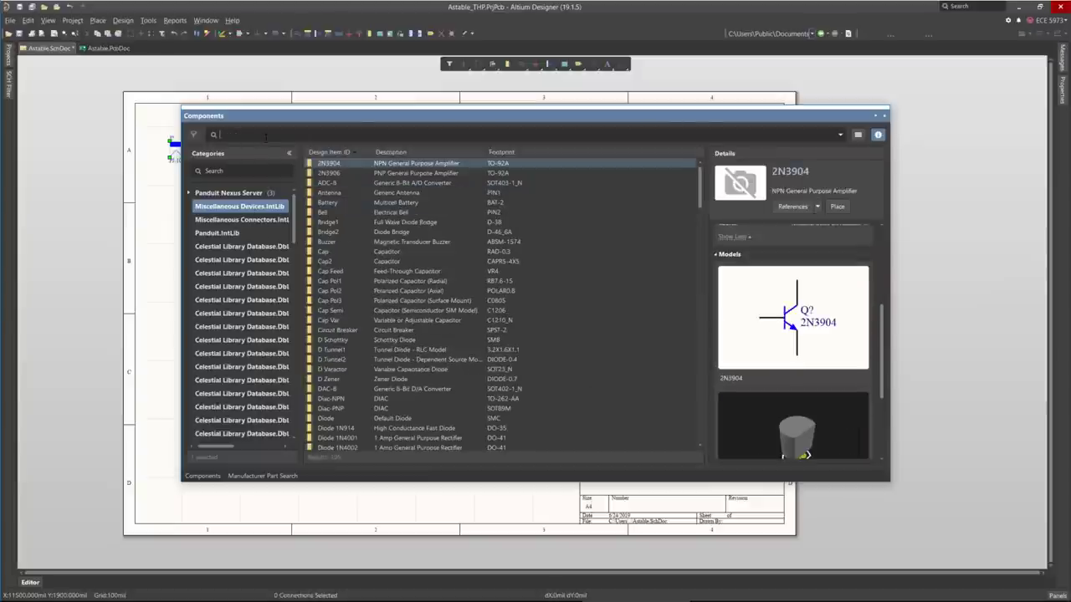
{"action": "key", "text": "Return"}
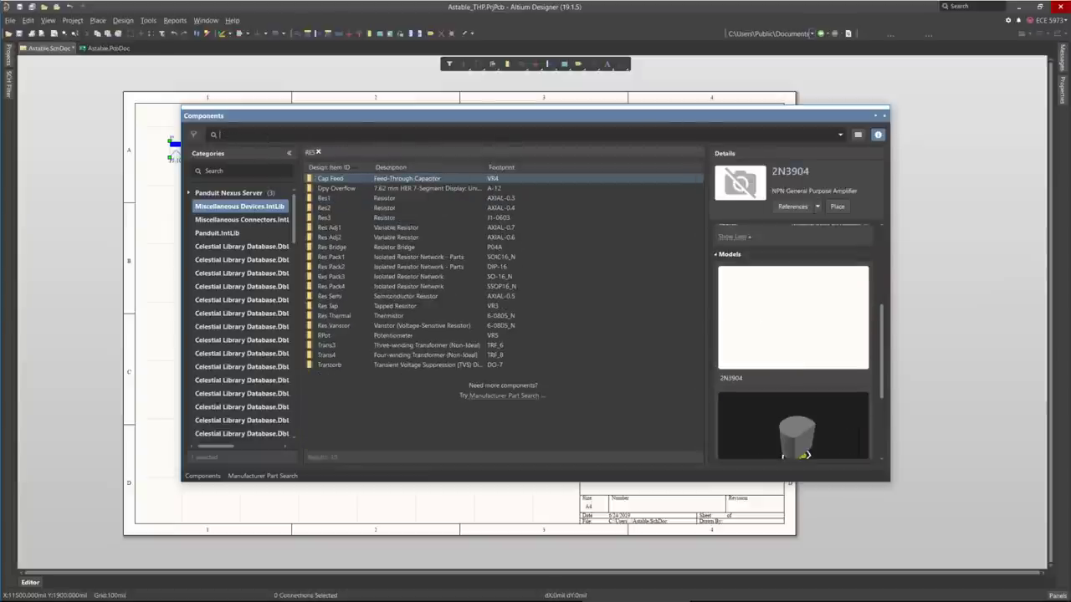
Step: Examine the Res1 resistor's schematic symbol and its AXIAL-0.3 footprint in the 2D view
{"action": "left_click", "coordinate": [410, 198]}
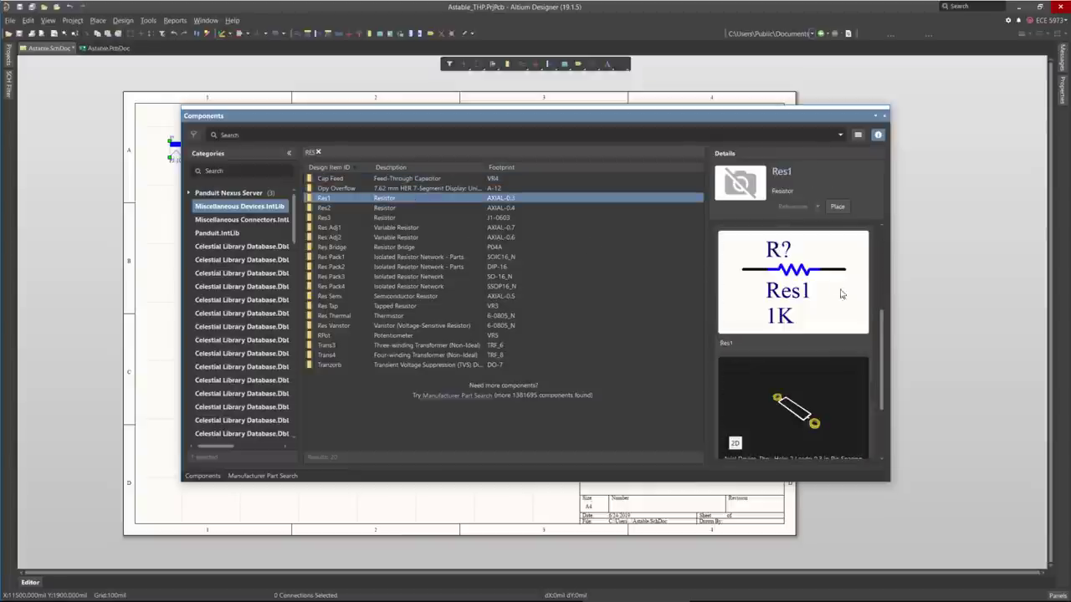
{"action": "scroll", "coordinate": [880, 327], "scroll_direction": "down", "scroll_amount": 2}
{"action": "scroll", "coordinate": [872, 340], "scroll_direction": "up", "scroll_amount": 3}
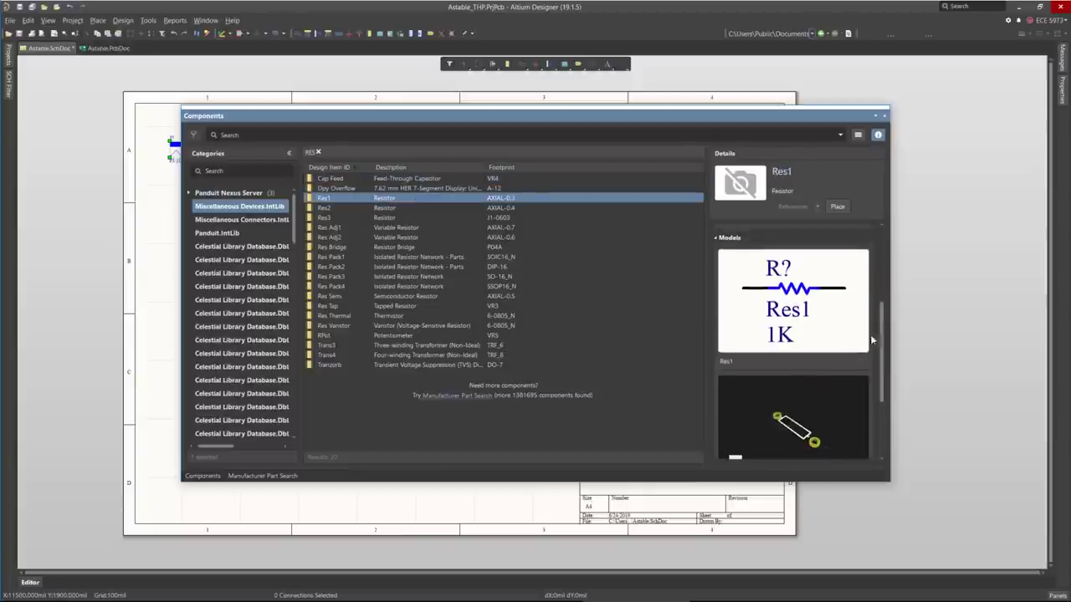
{"action": "scroll", "coordinate": [747, 390], "scroll_direction": "down", "scroll_amount": 2}
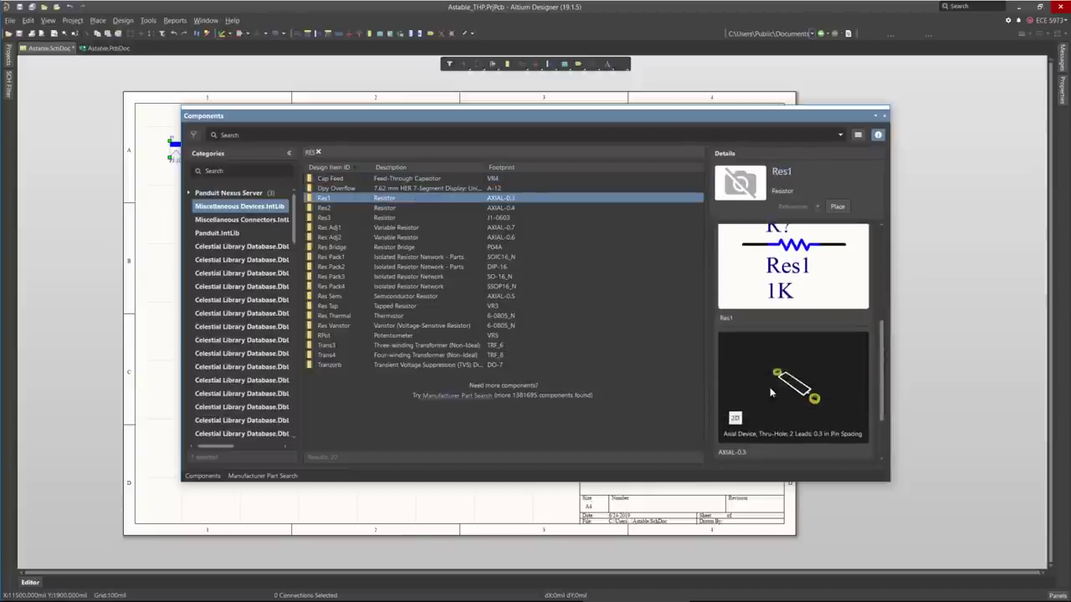
{"action": "left_click", "coordinate": [734, 417]}
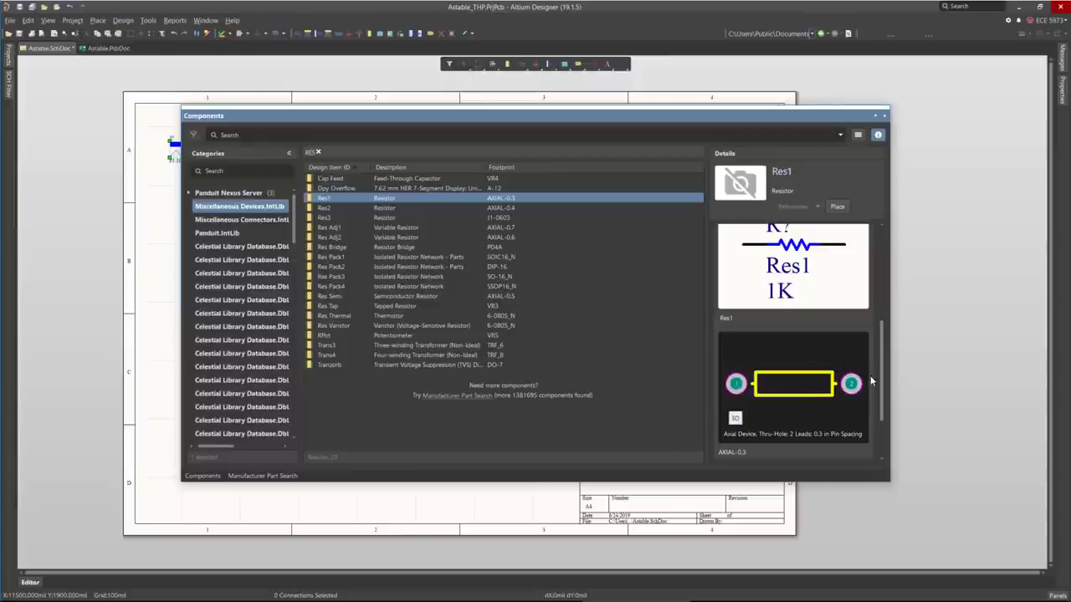
{"action": "left_click_drag", "start_coordinate": [882, 378], "coordinate": [879, 377]}
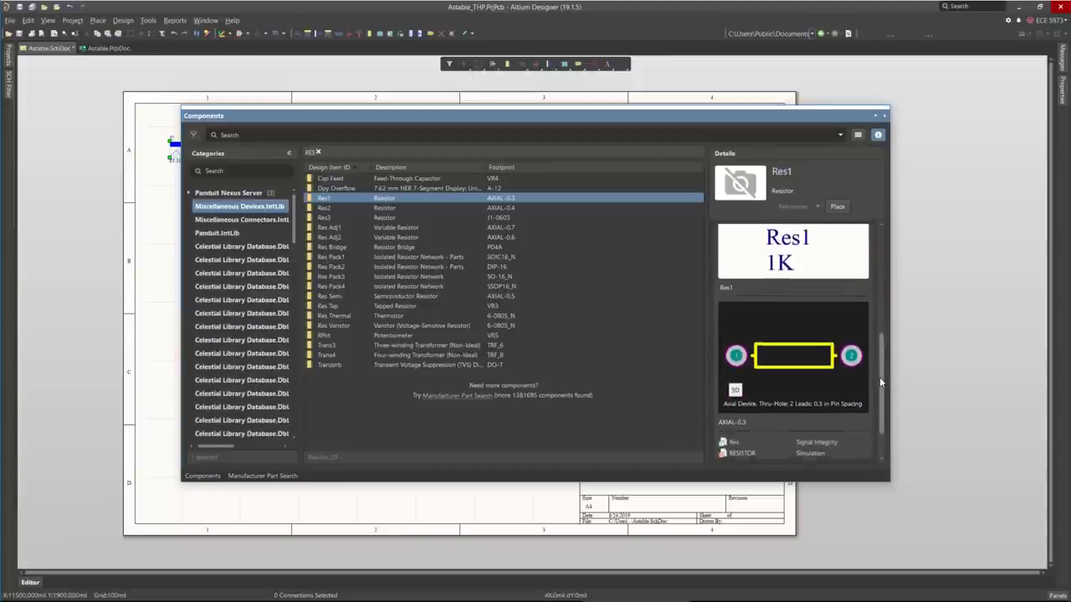
{"action": "scroll", "coordinate": [879, 376], "scroll_direction": "down", "scroll_amount": 1}
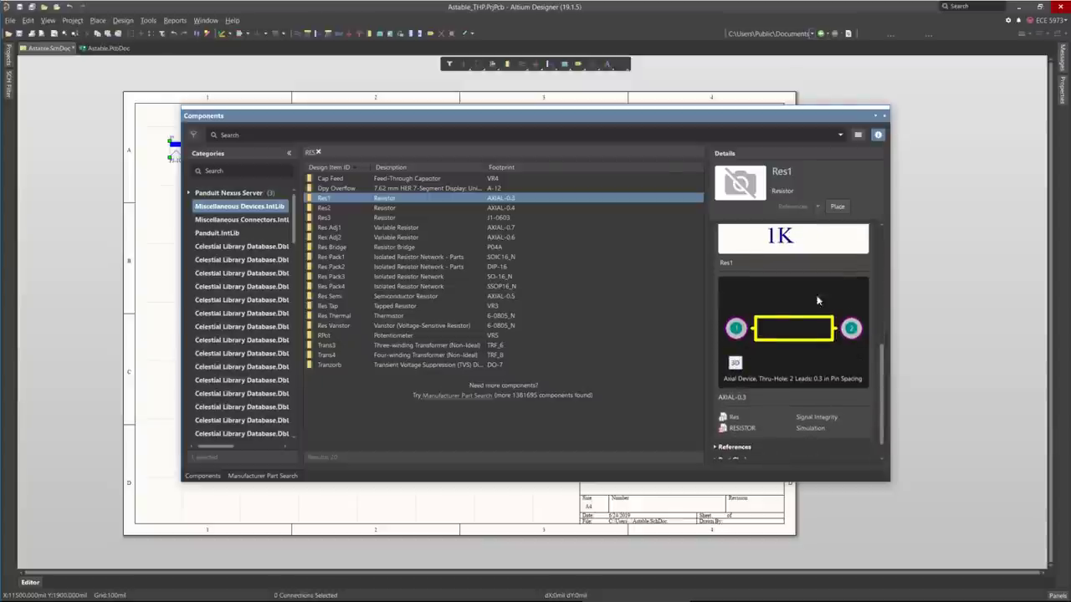
Step: Place one Res1 resistor near the sheet's upper middle and close the component library
{"action": "right_click", "coordinate": [390, 200]}
{"action": "left_click", "coordinate": [418, 209]}
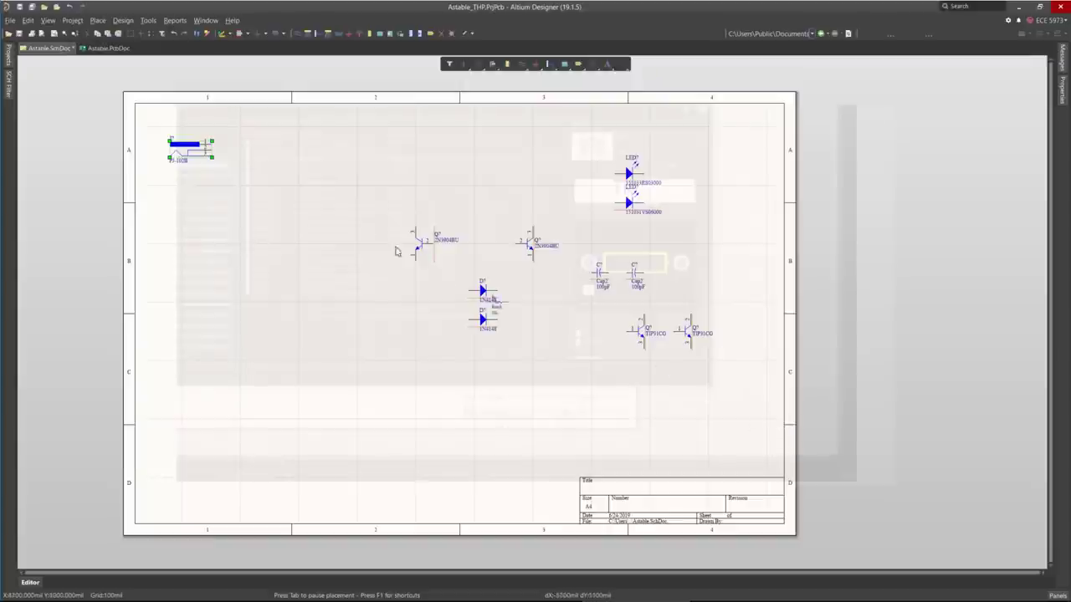
{"action": "key", "text": "Escape"}
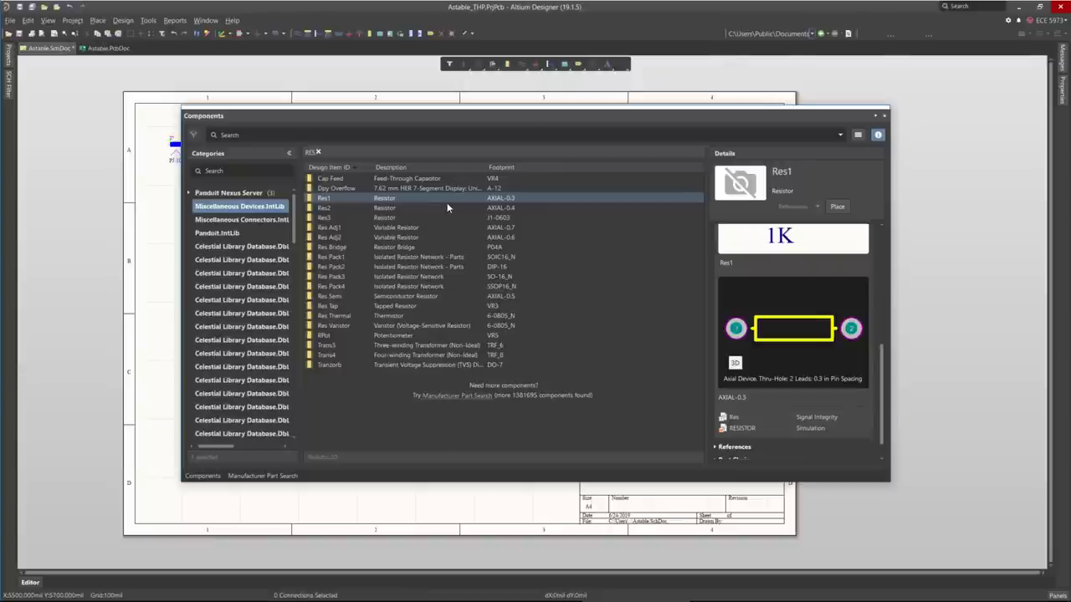
{"action": "left_click", "coordinate": [884, 117]}
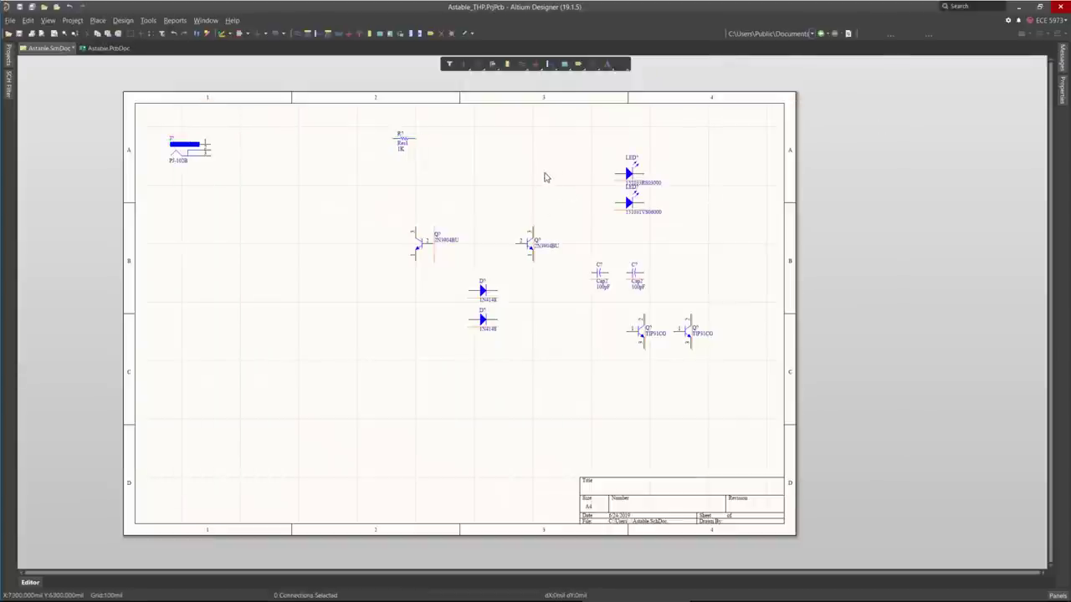
Step: Hide the placed resistor's Res1 comment and move its value text directly below the symbol
{"action": "scroll", "coordinate": [558, 288], "scroll_direction": "down", "scroll_amount": 1, "text": "ctrl"}
{"action": "scroll", "coordinate": [514, 276], "scroll_direction": "up", "scroll_amount": 1, "text": "ctrl"}
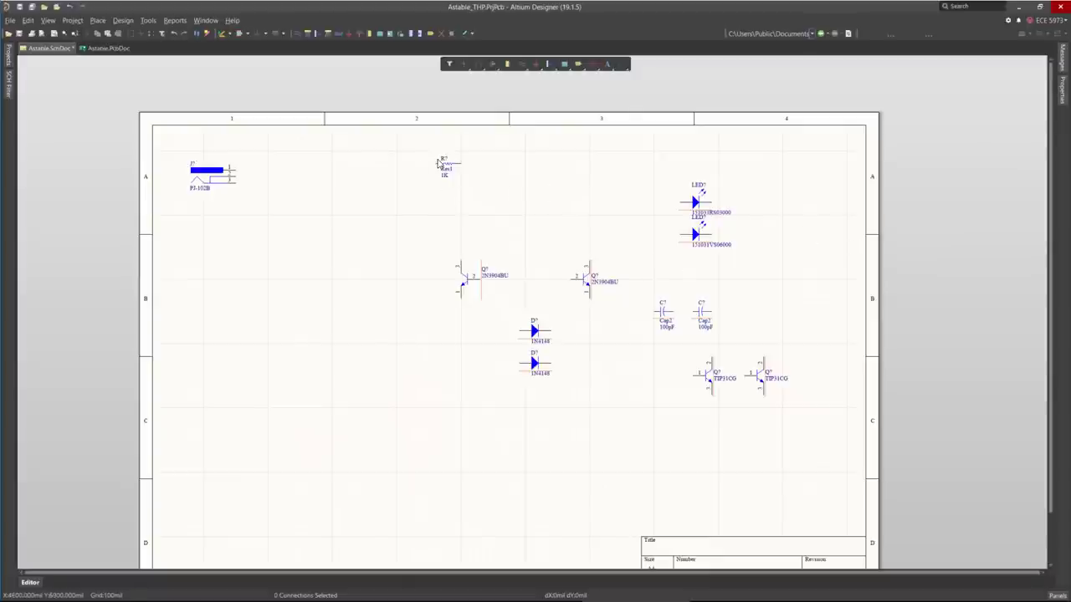
{"action": "scroll", "coordinate": [441, 165], "scroll_direction": "down", "scroll_amount": 2}
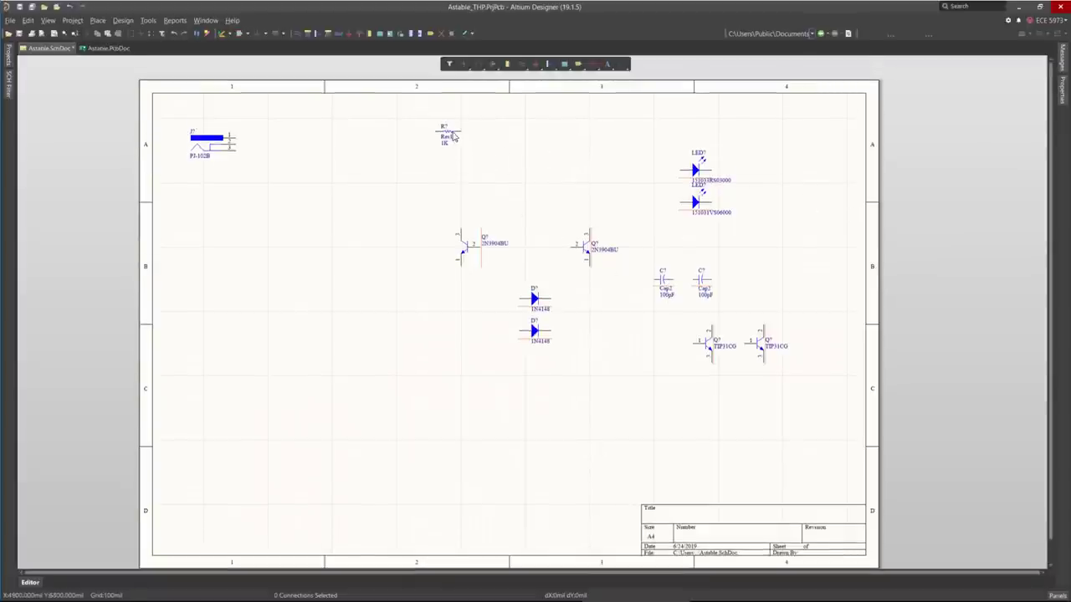
{"action": "scroll", "coordinate": [445, 130], "scroll_direction": "up", "scroll_amount": 4, "text": "ctrl"}
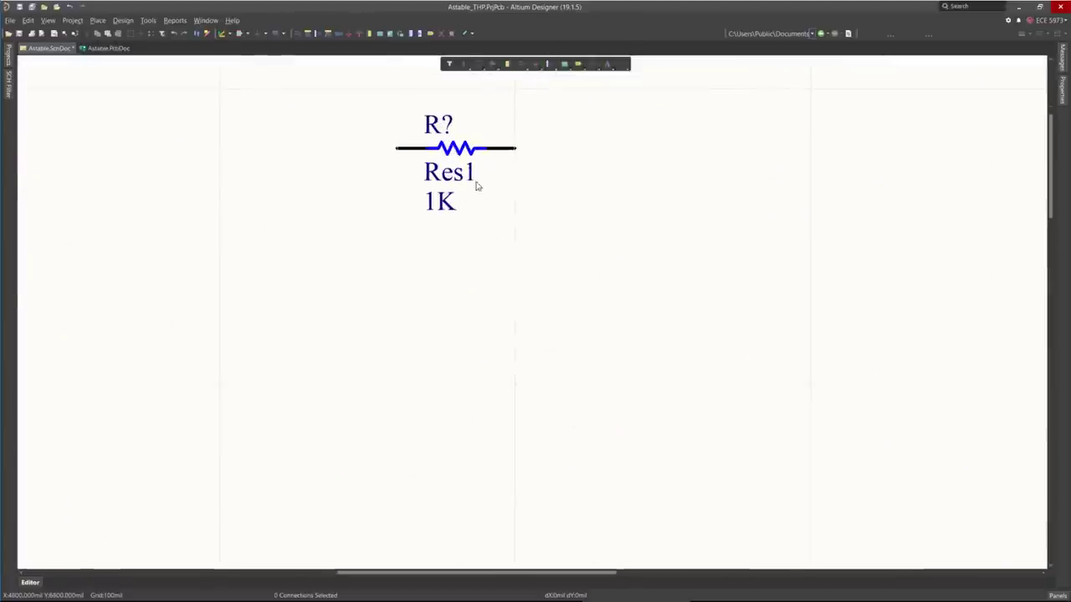
{"action": "left_click", "coordinate": [452, 152]}
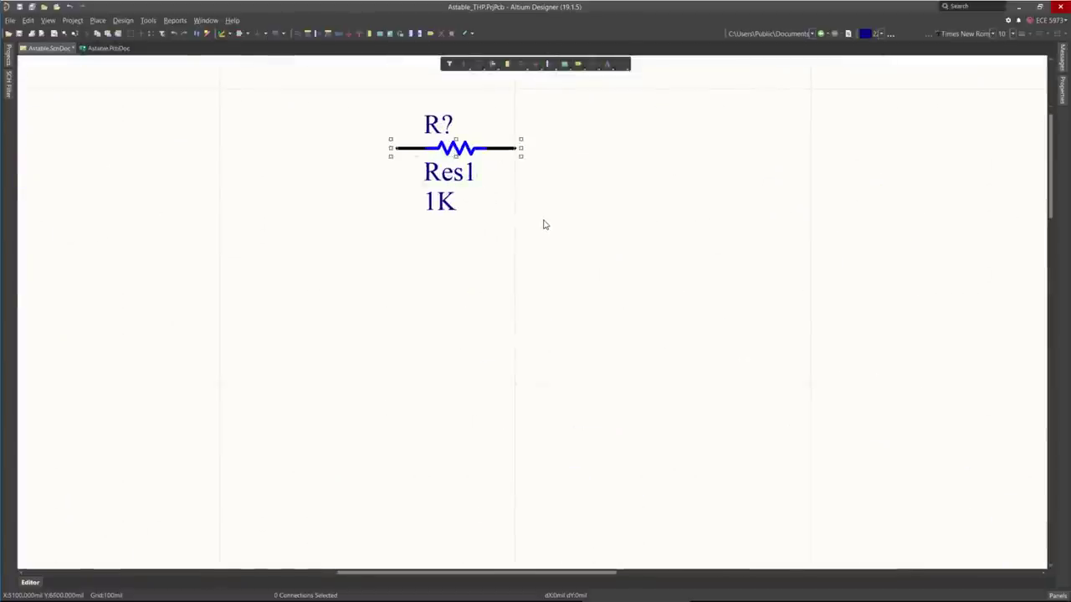
{"action": "left_click", "coordinate": [476, 167]}
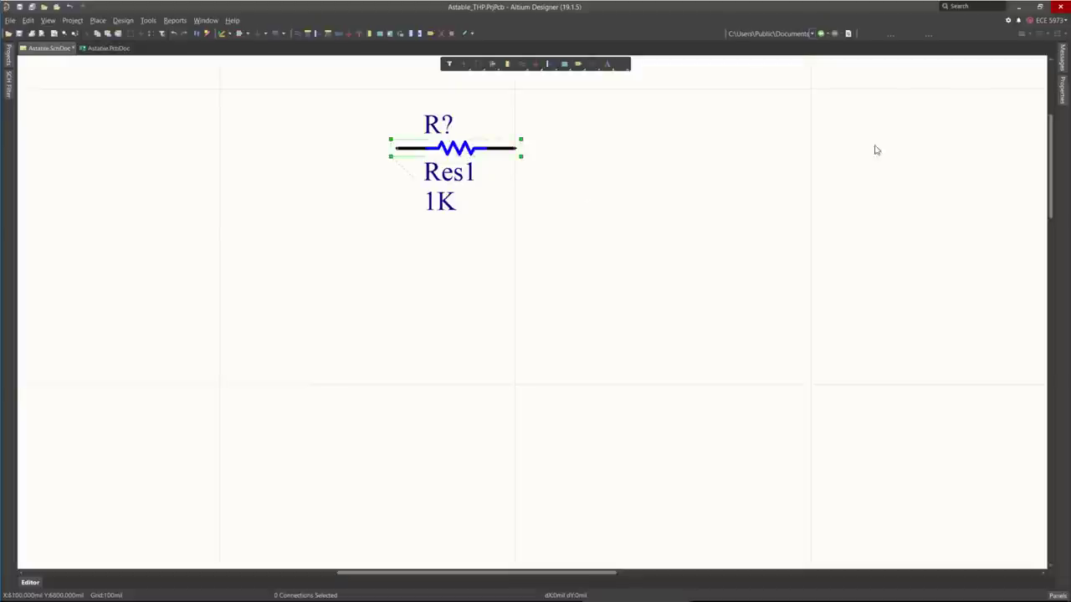
{"action": "left_click", "coordinate": [1062, 94]}
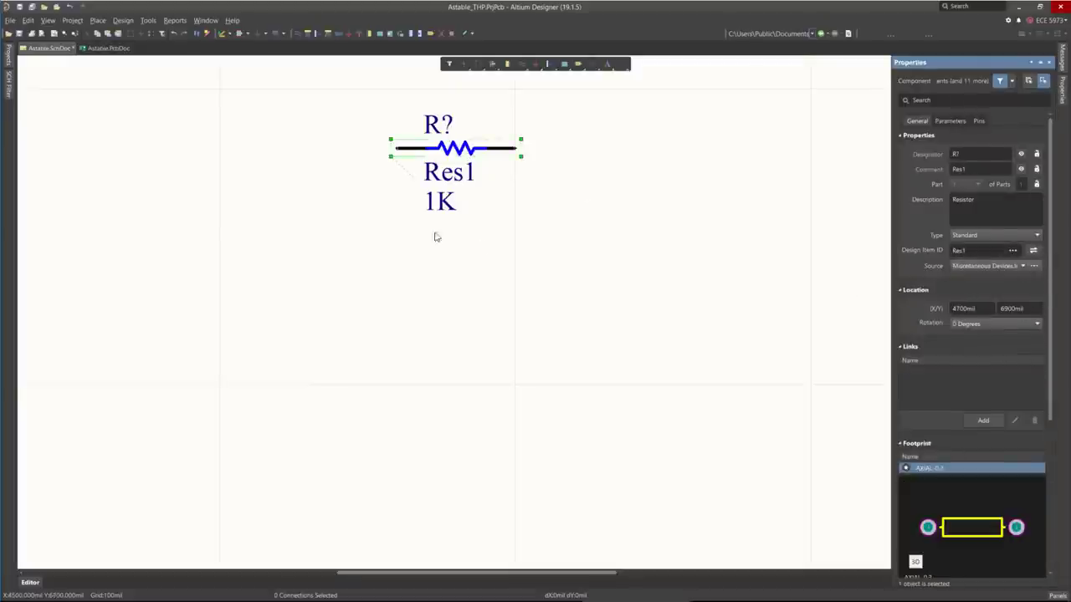
{"action": "left_click", "coordinate": [848, 241]}
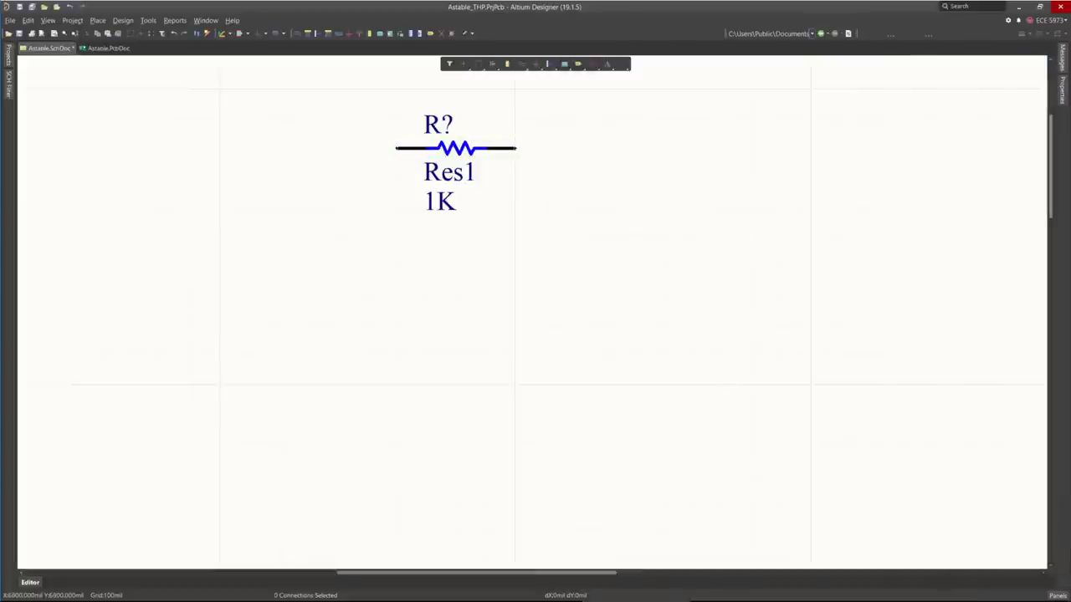
{"action": "left_click", "coordinate": [1064, 84]}
{"action": "left_click", "coordinate": [473, 173]}
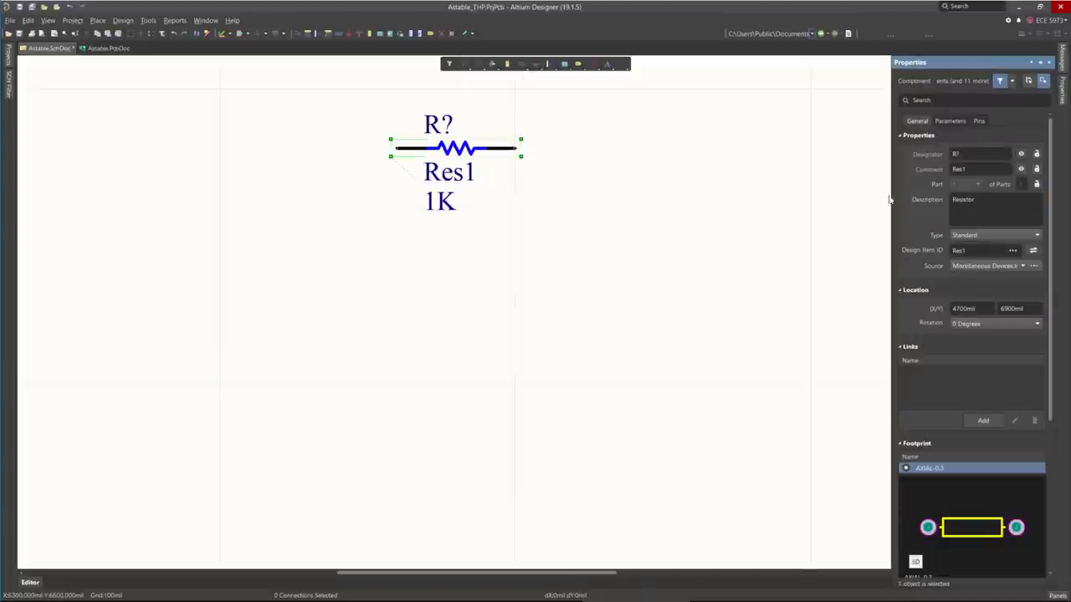
{"action": "left_click", "coordinate": [1020, 169]}
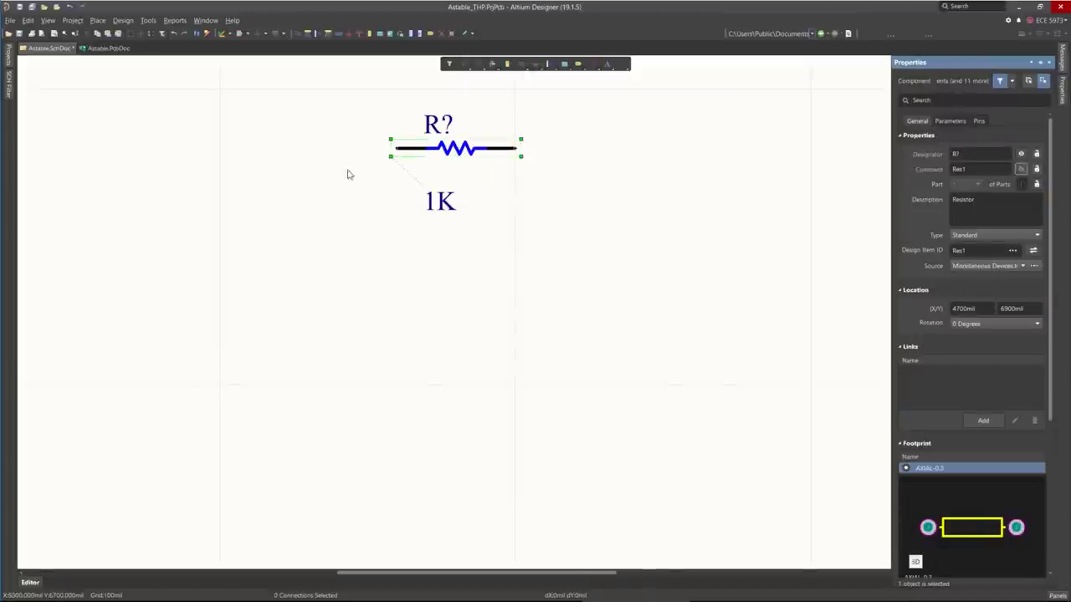
{"action": "mouse_move", "coordinate": [449, 192]}
{"action": "left_mouse_down"}
{"action": "mouse_move", "coordinate": [445, 159]}
{"action": "mouse_move", "coordinate": [437, 182]}
{"action": "mouse_move", "coordinate": [435, 165]}
{"action": "mouse_move", "coordinate": [442, 174]}
{"action": "left_mouse_up"}
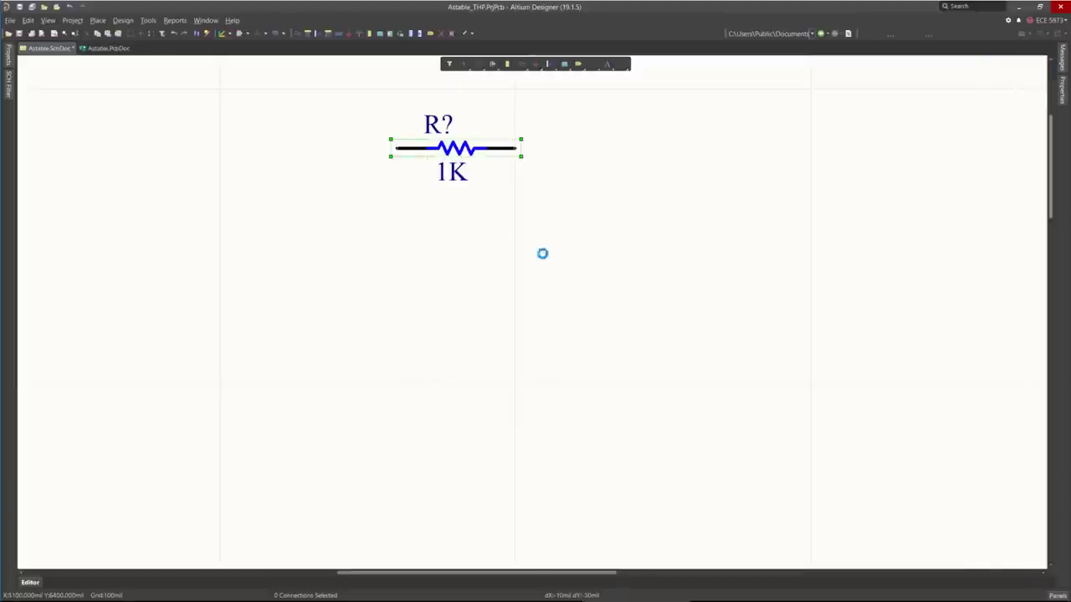
{"action": "left_click", "coordinate": [542, 253]}
Step: Switch to LTspice and check the resistor values in the Astable Multivibrators schematic
{"action": "mouse_move", "coordinate": [635, 595]}
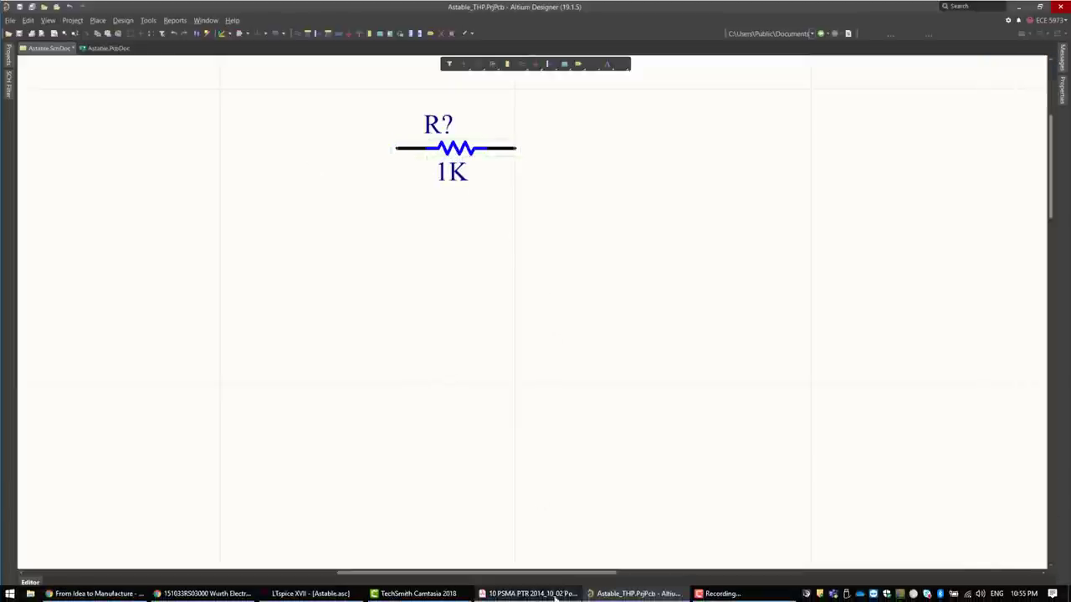
{"action": "left_click", "coordinate": [332, 596]}
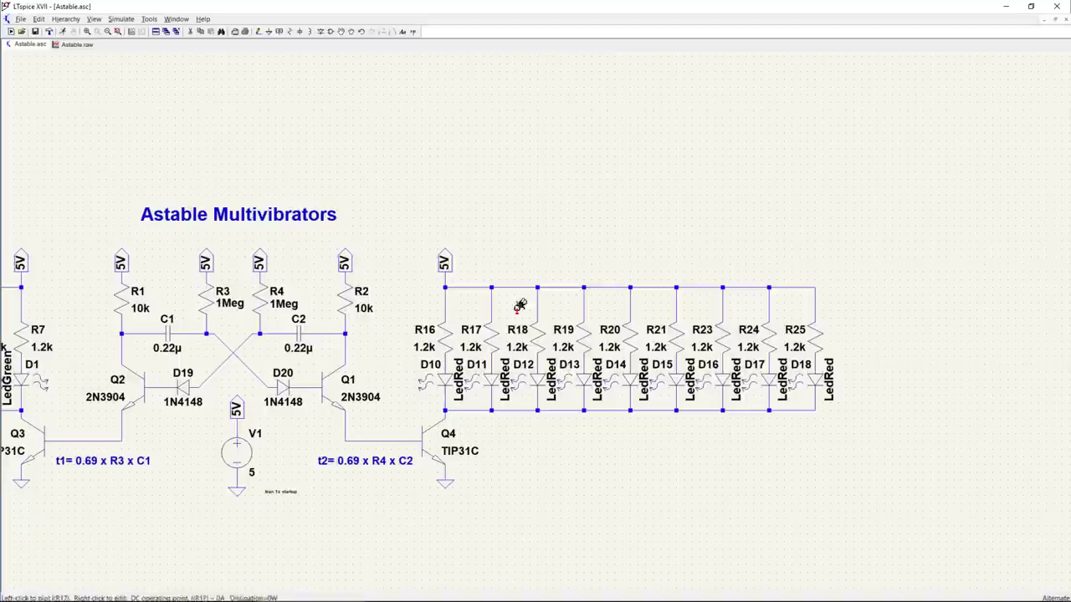
{"action": "scroll", "coordinate": [610, 206], "scroll_direction": "up", "scroll_amount": 1}
{"action": "scroll", "coordinate": [744, 191], "scroll_direction": "up", "scroll_amount": 3}
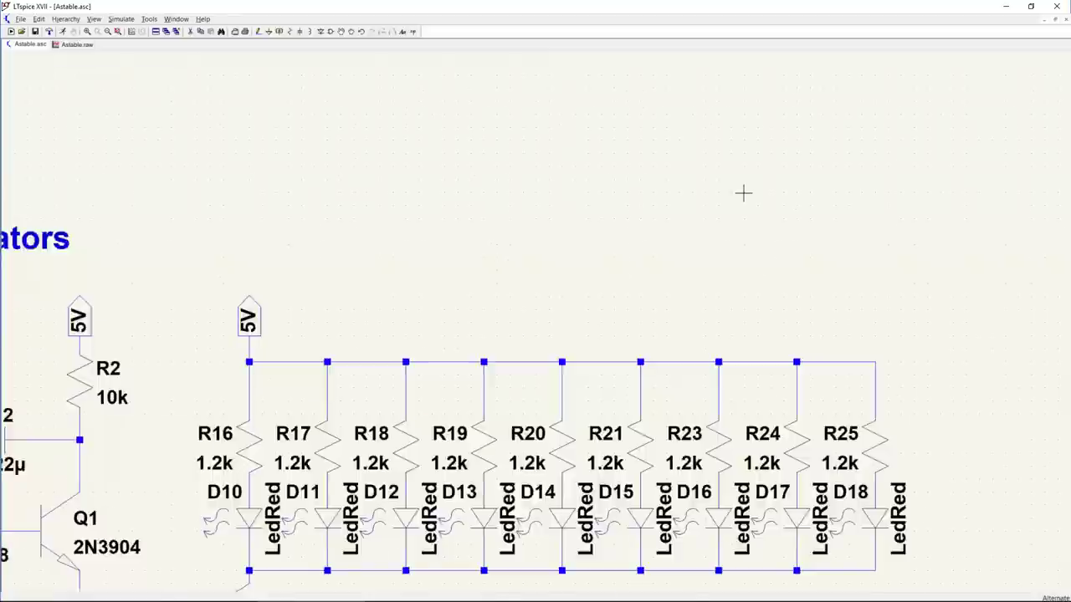
{"action": "scroll", "coordinate": [585, 238], "scroll_direction": "down", "scroll_amount": 5}
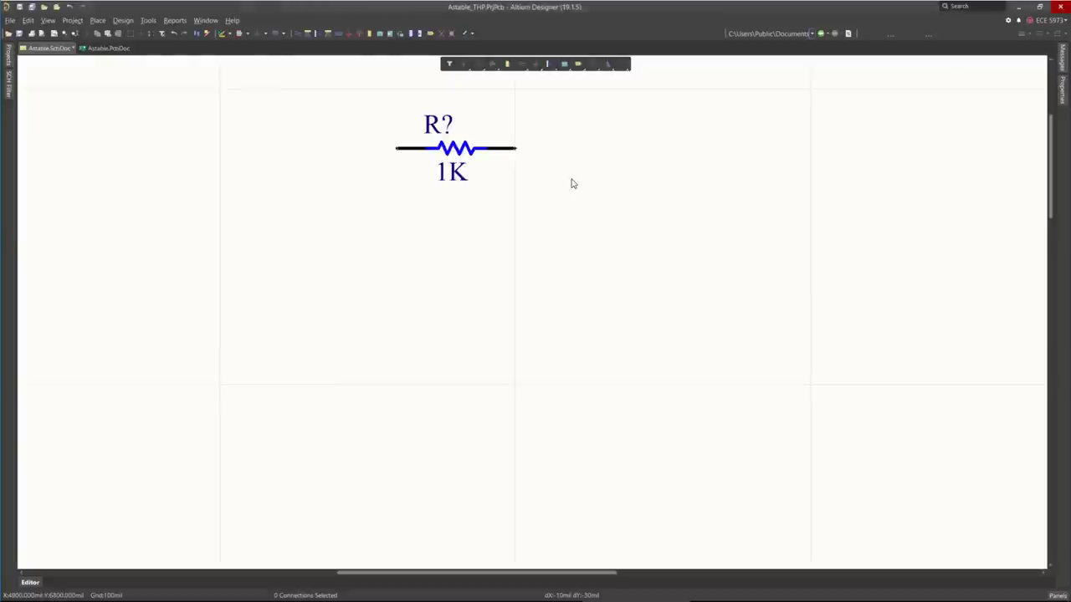
Step: Back in Altium Designer, set the resistor's Value parameter to ??
{"action": "double_click", "coordinate": [445, 172]}
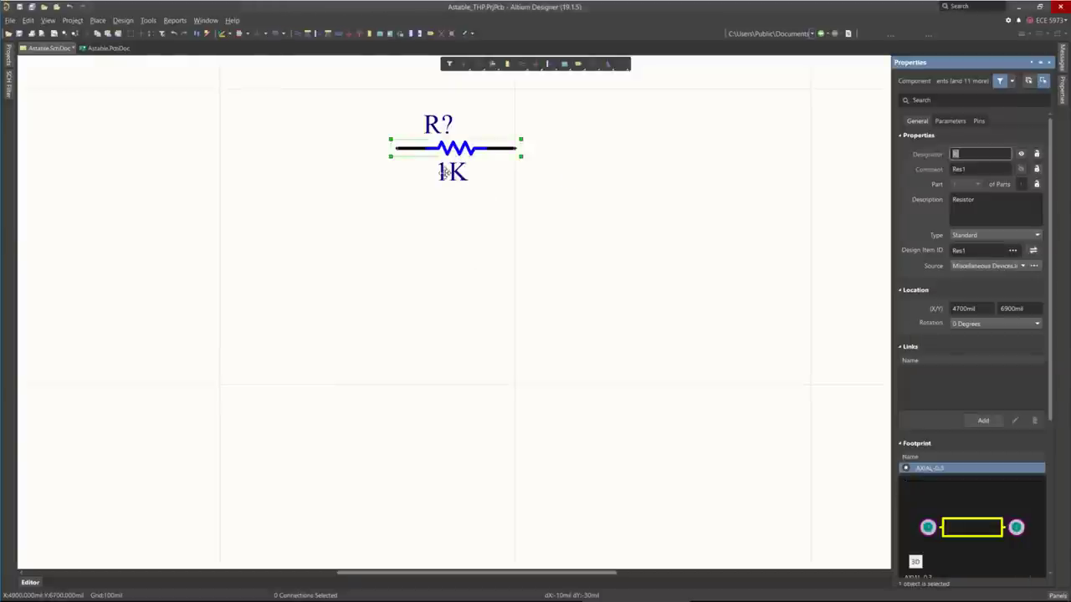
{"action": "left_click", "coordinate": [949, 121]}
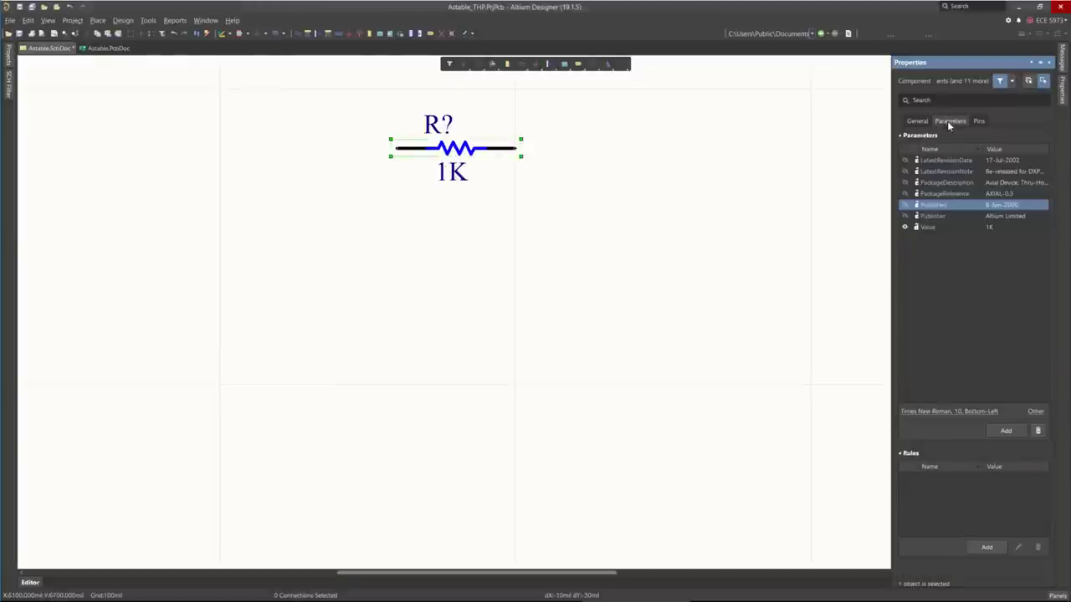
{"action": "left_click", "coordinate": [941, 226]}
{"action": "left_click", "coordinate": [1005, 227]}
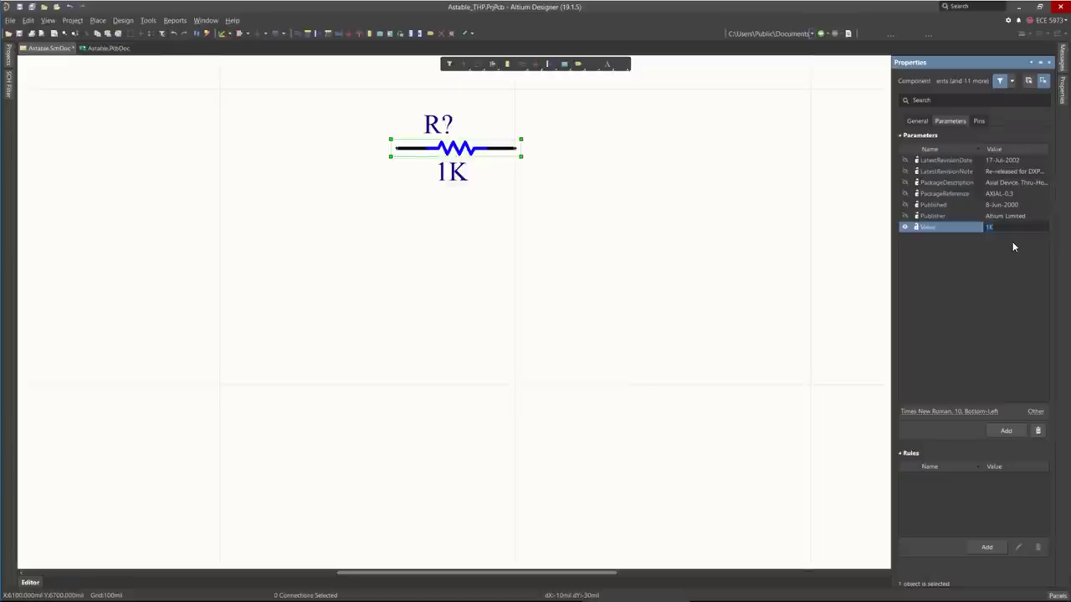
{"action": "type", "text": "??"}
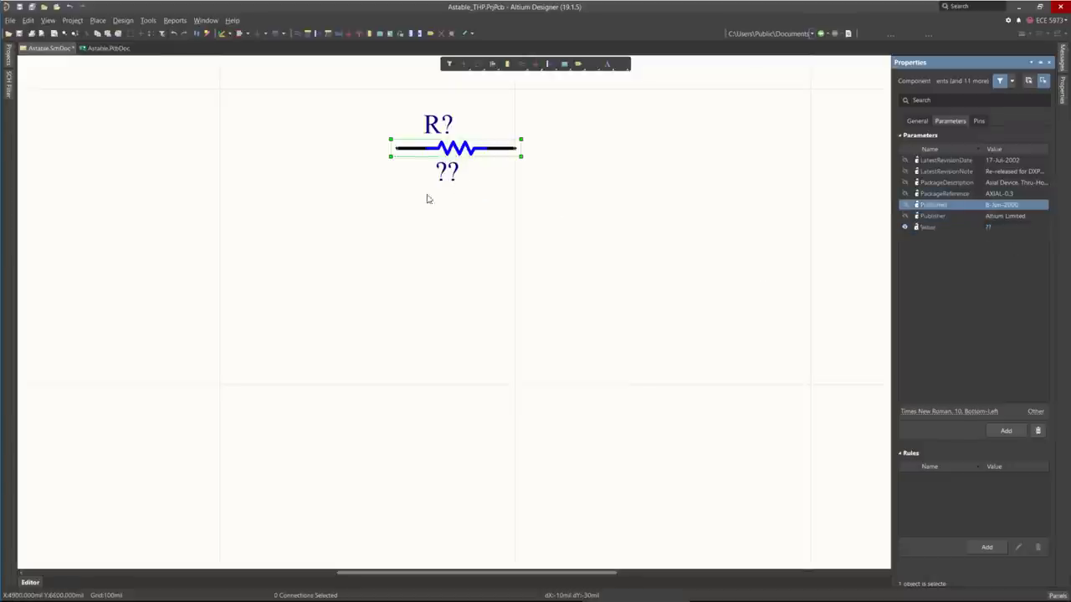
Step: Move the left 2N3904BU transistor further left, leaving more room between the two 2N3904BU transistors
{"action": "left_click", "coordinate": [467, 200]}
{"action": "scroll", "coordinate": [640, 170], "scroll_direction": "down", "scroll_amount": 2, "text": "ctrl"}
{"action": "scroll", "coordinate": [641, 170], "scroll_direction": "down", "scroll_amount": 2, "text": "ctrl"}
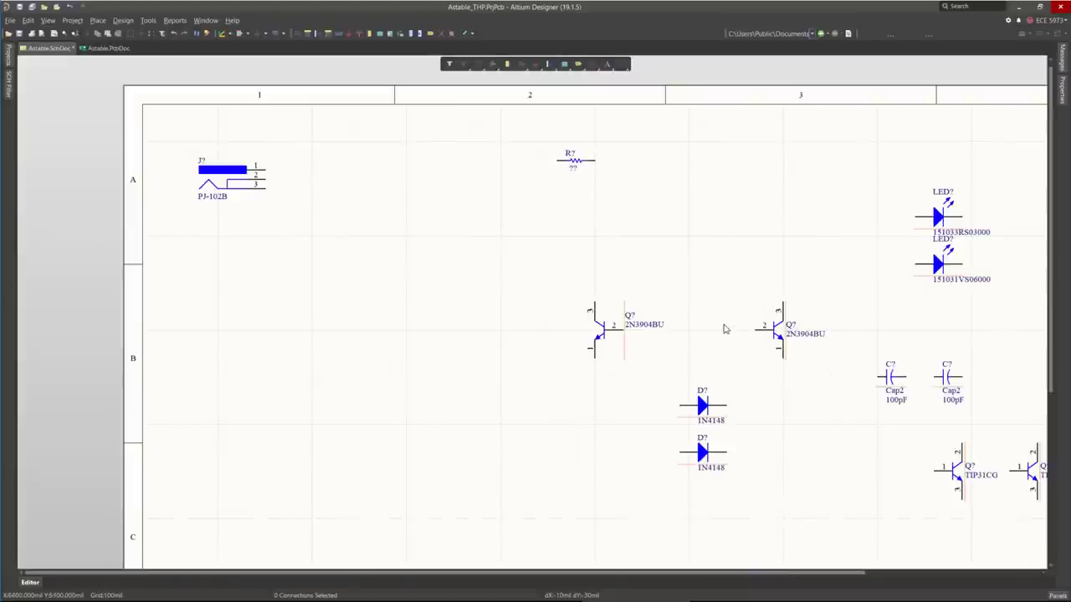
{"action": "scroll", "coordinate": [415, 260], "scroll_direction": "down", "scroll_amount": 2, "text": "ctrl"}
{"action": "scroll", "coordinate": [730, 318], "scroll_direction": "up", "scroll_amount": 3, "text": "ctrl"}
{"action": "scroll", "coordinate": [730, 318], "scroll_direction": "down", "scroll_amount": 2, "text": "ctrl"}
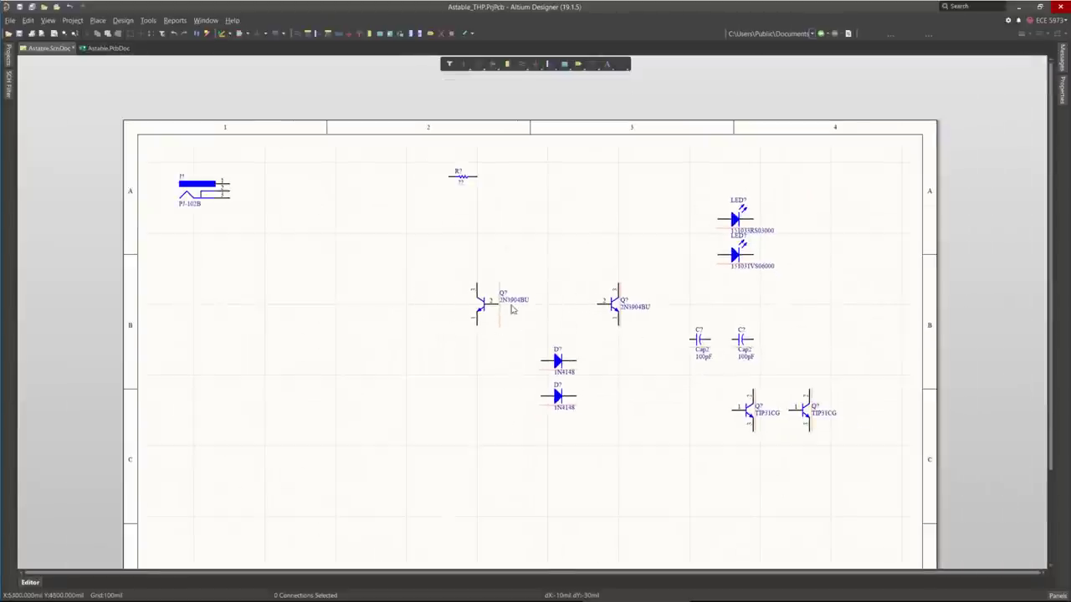
{"action": "scroll", "coordinate": [607, 335], "scroll_direction": "up", "scroll_amount": 1, "text": "ctrl"}
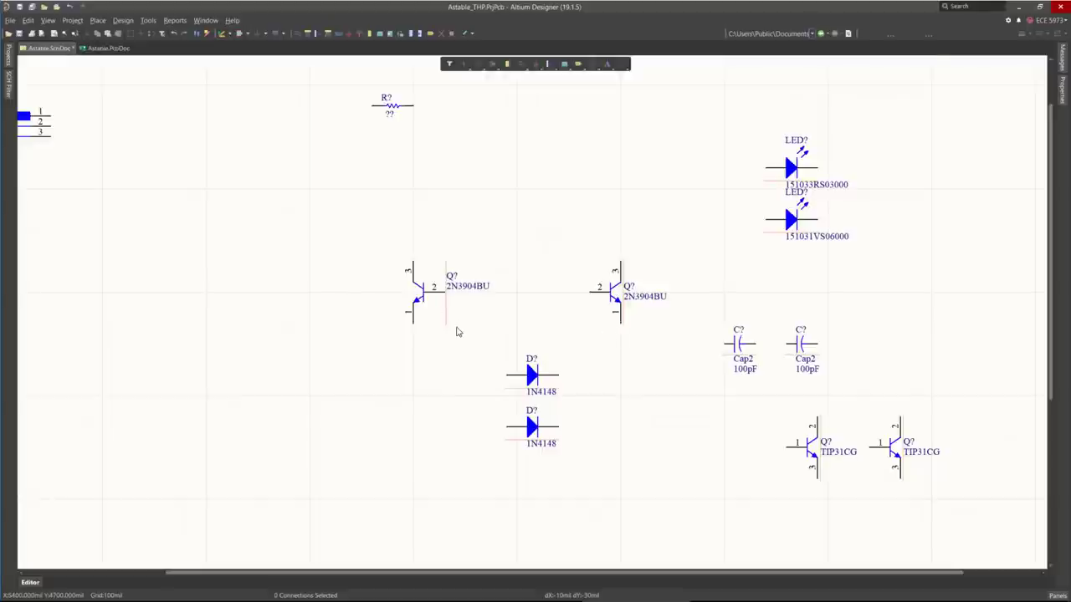
{"action": "left_click_drag", "start_coordinate": [418, 288], "coordinate": [342, 290]}
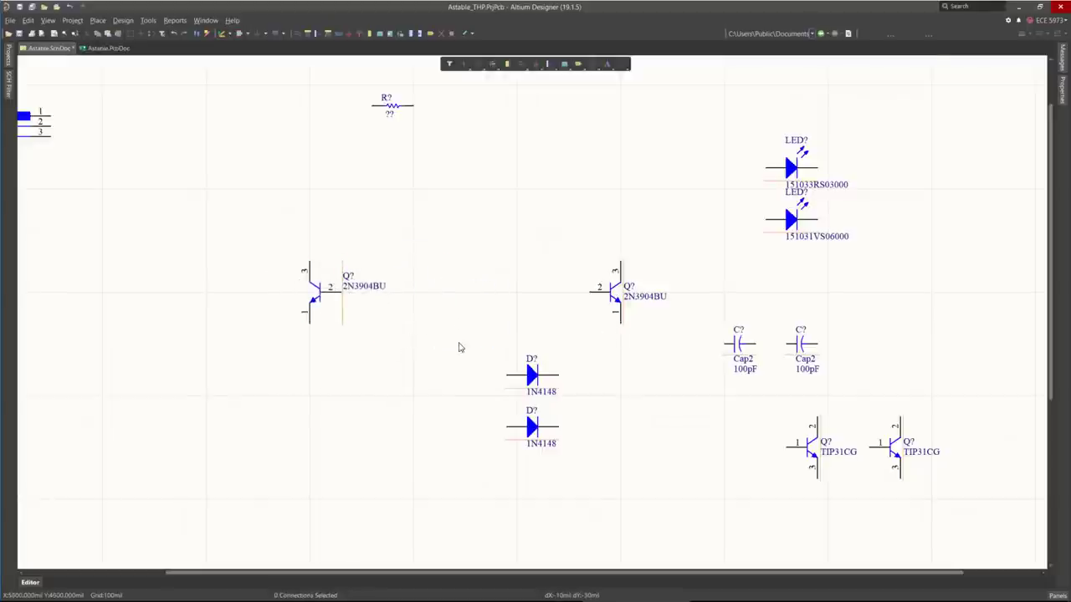
Step: Move the upper 1N4148 diode in line with the right 2N3904BU's base pin, with a short wire joining them
{"action": "scroll", "coordinate": [458, 347], "scroll_direction": "up", "scroll_amount": 1, "text": "ctrl"}
{"action": "left_click_drag", "start_coordinate": [577, 400], "coordinate": [523, 266]}
{"action": "scroll", "coordinate": [686, 266], "scroll_direction": "up", "scroll_amount": 1, "text": "ctrl"}
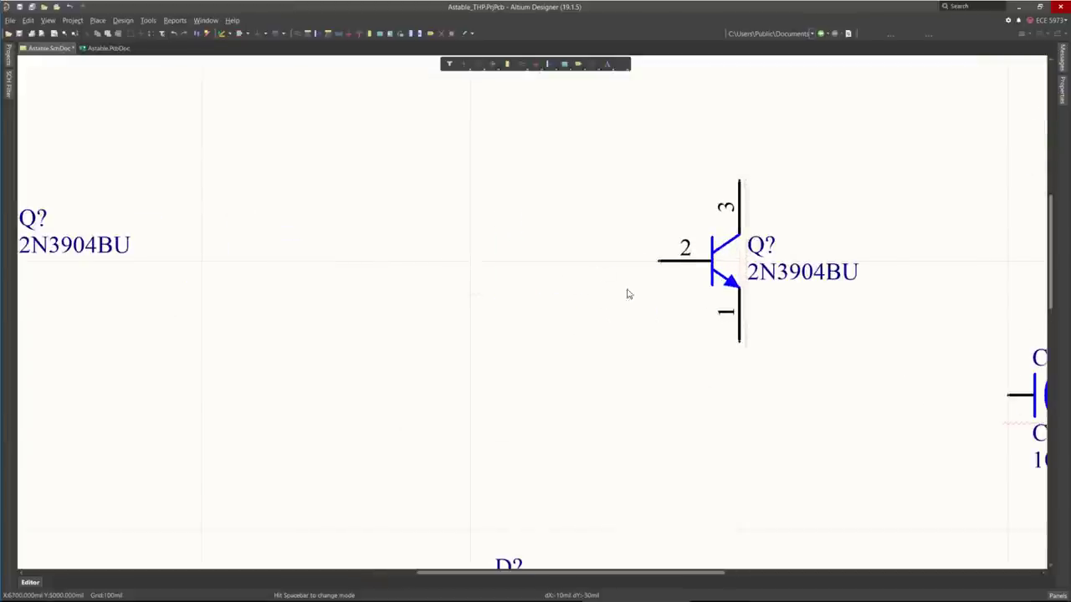
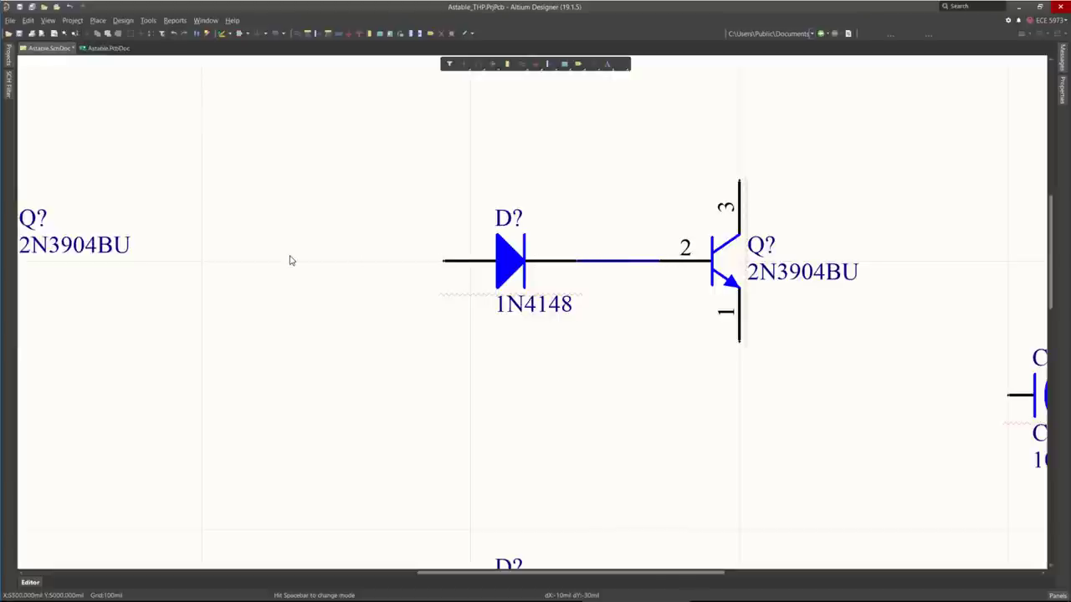
{"action": "scroll", "coordinate": [442, 261], "scroll_direction": "up", "scroll_amount": 5, "text": "ctrl"}
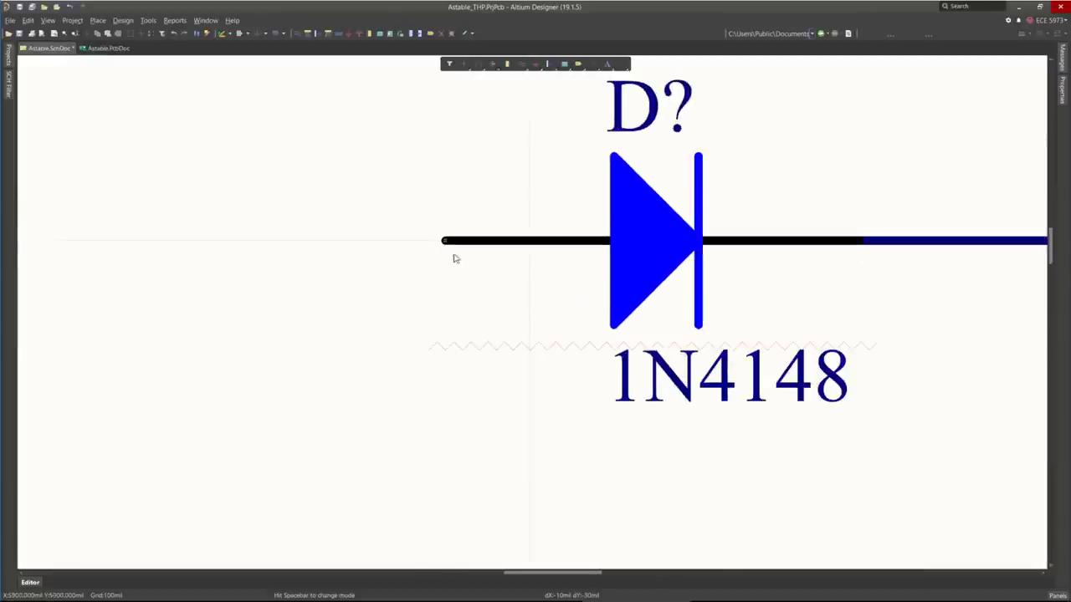
{"action": "scroll", "coordinate": [470, 245], "scroll_direction": "down", "scroll_amount": 3, "text": "ctrl"}
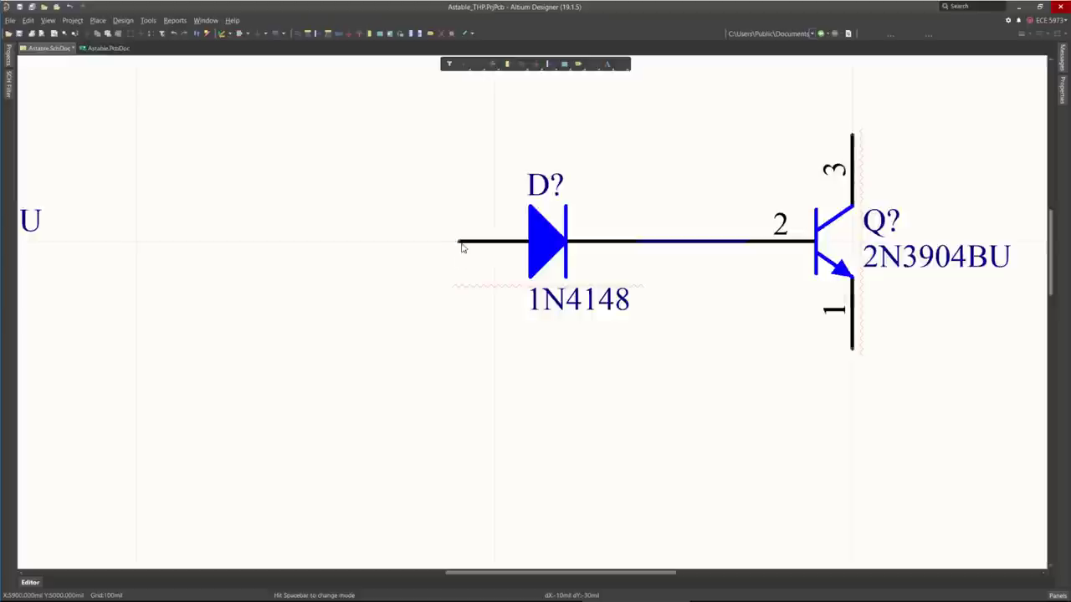
{"action": "scroll", "coordinate": [464, 247], "scroll_direction": "down", "scroll_amount": 3, "text": "ctrl"}
{"action": "scroll", "coordinate": [464, 247], "scroll_direction": "up", "scroll_amount": 5, "text": "ctrl"}
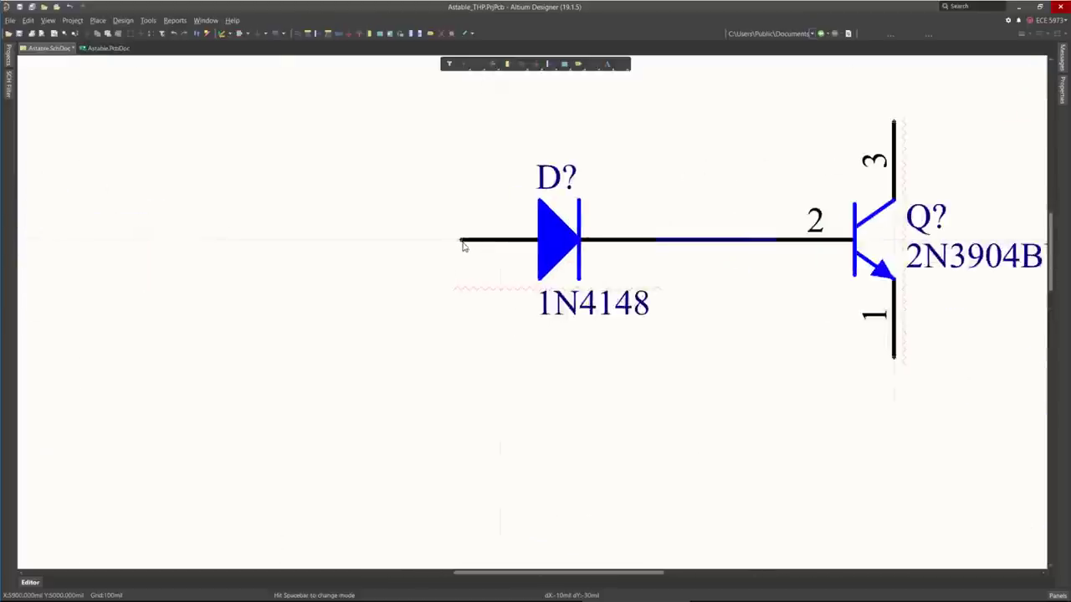
{"action": "scroll", "coordinate": [466, 254], "scroll_direction": "down", "scroll_amount": 3, "text": "ctrl"}
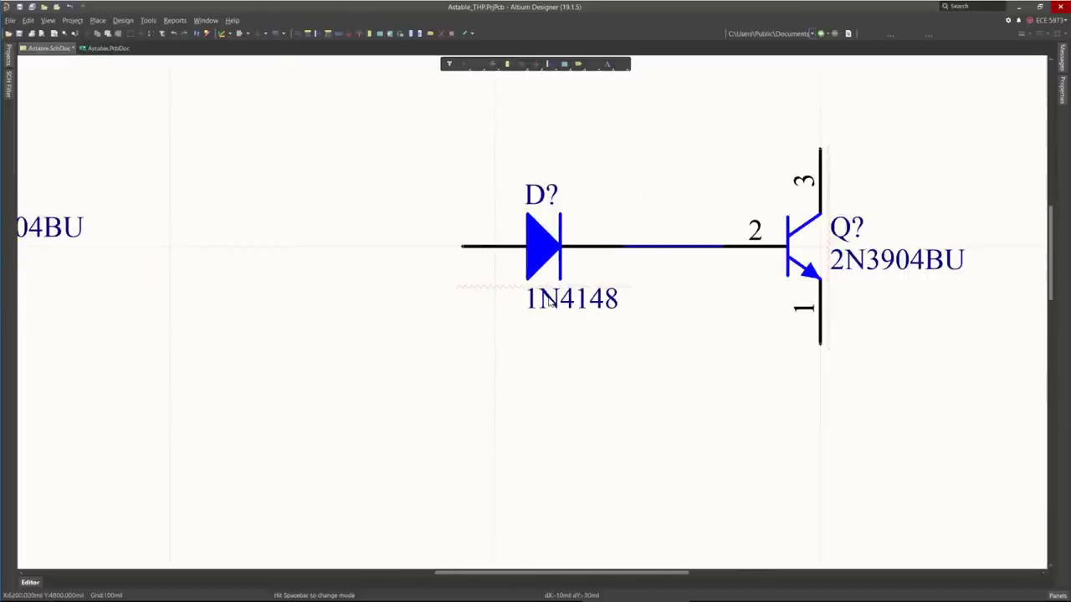
Step: Delete the wire between the diode and the transistor and place a new one from the diode's cathode to pin 2
{"action": "left_click", "coordinate": [692, 293]}
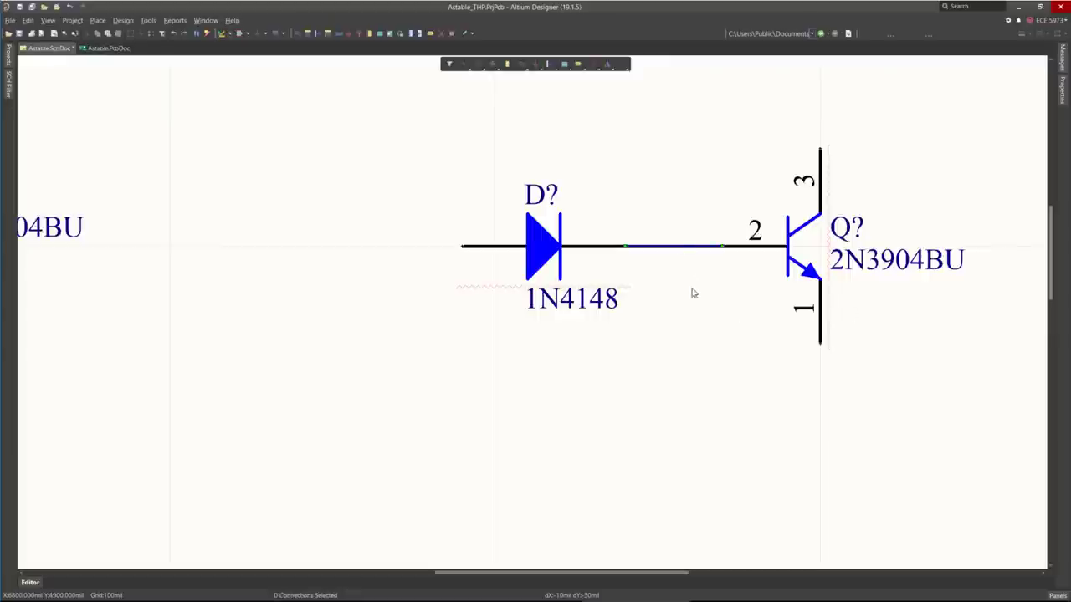
{"action": "key", "text": "Delete"}
{"action": "left_click", "coordinate": [521, 67]}
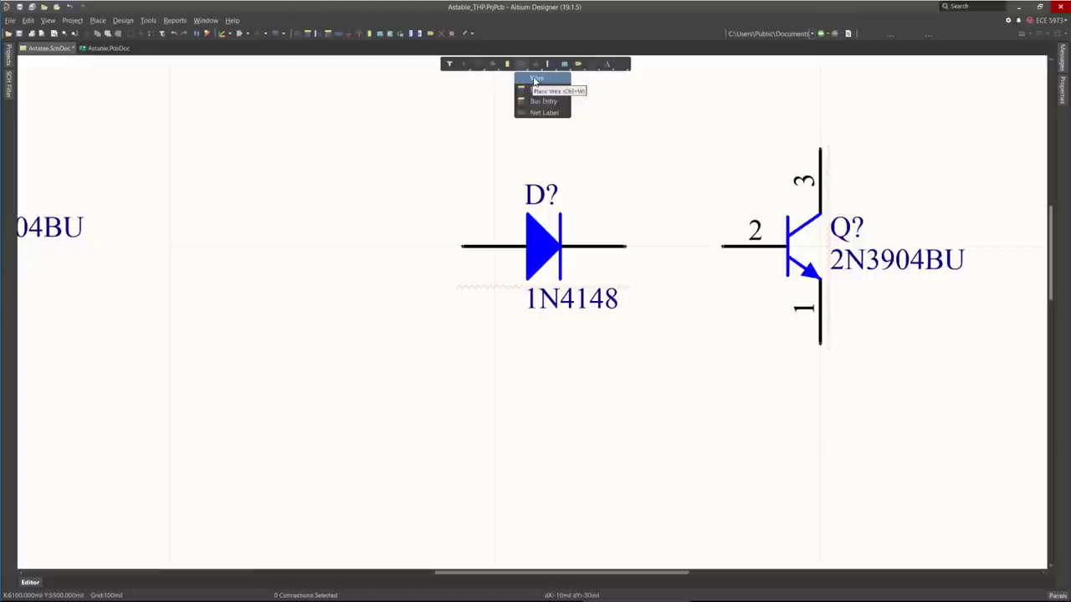
{"action": "left_click", "coordinate": [534, 81]}
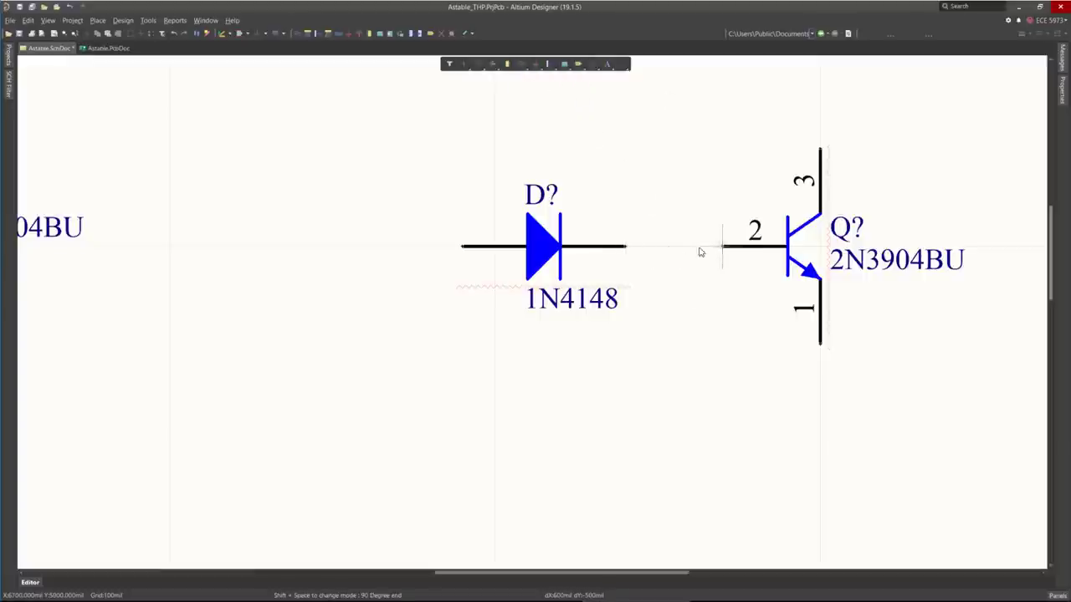
{"action": "left_click", "coordinate": [625, 247]}
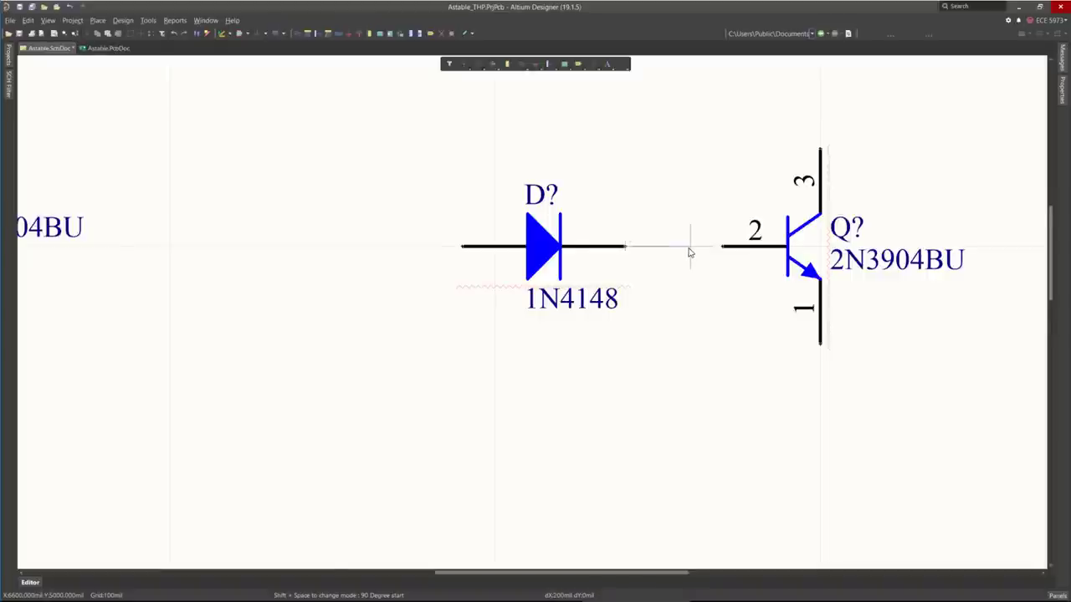
{"action": "scroll", "coordinate": [686, 253], "scroll_direction": "up", "scroll_amount": 2, "text": "ctrl"}
{"action": "scroll", "coordinate": [689, 252], "scroll_direction": "up", "scroll_amount": 3, "text": "ctrl"}
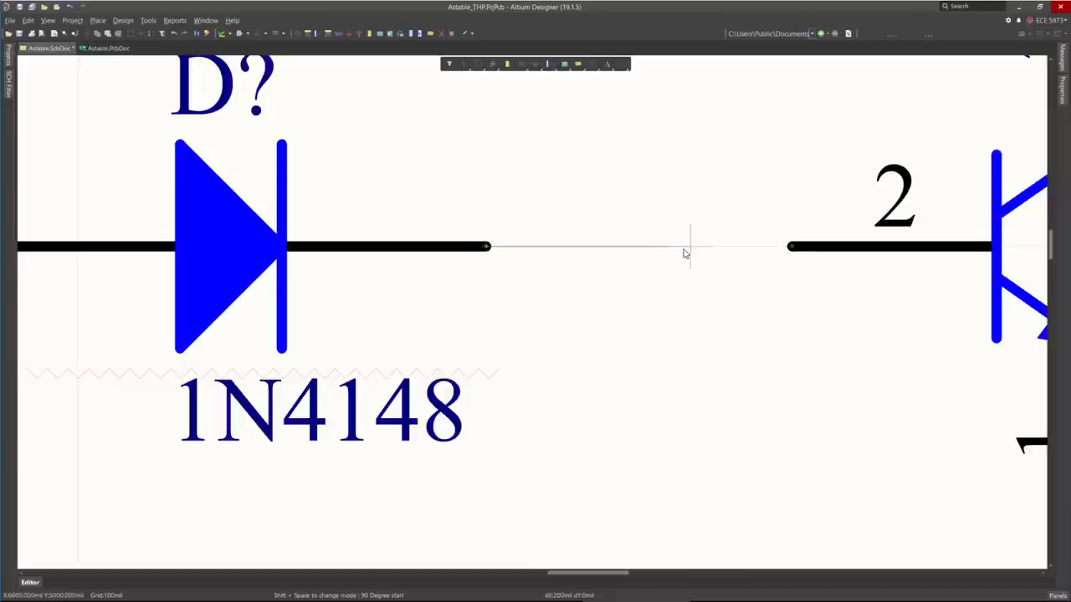
{"action": "key", "text": "shift+space"}
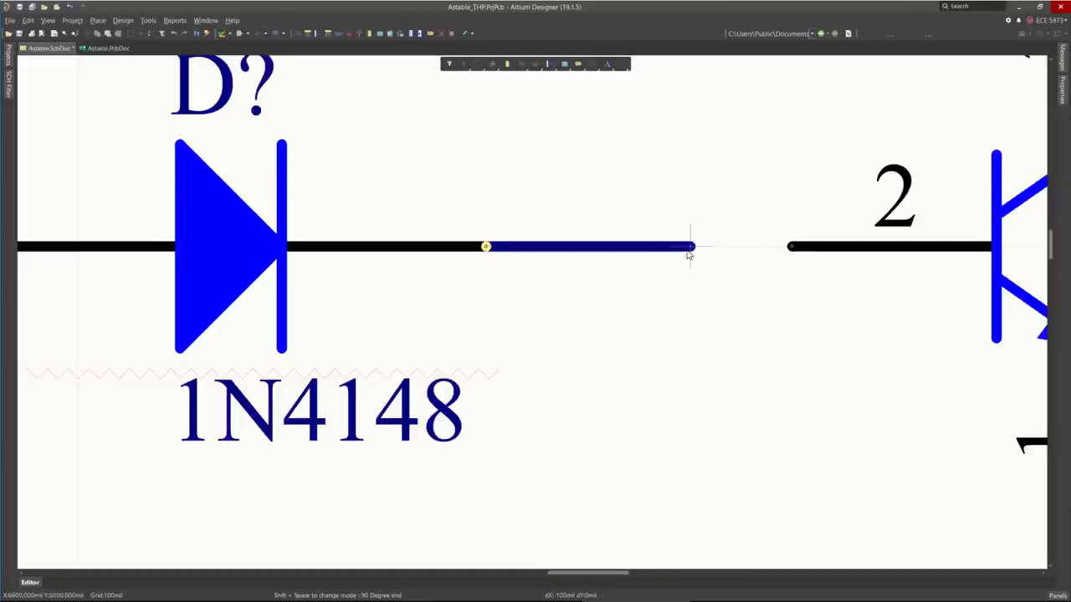
{"action": "left_click", "coordinate": [778, 251]}
{"action": "key", "text": "Escape"}
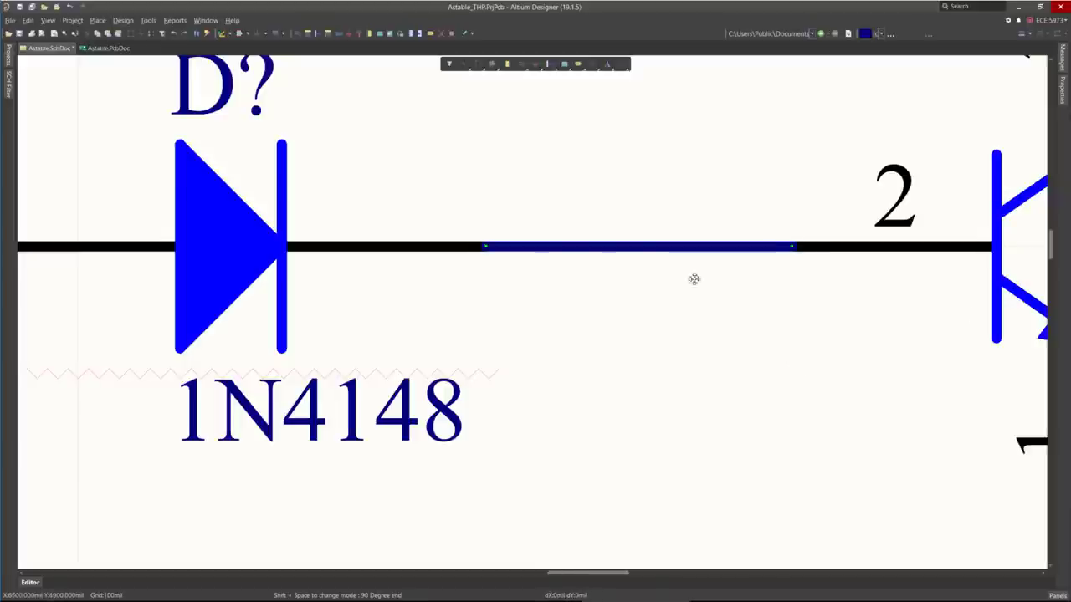
Step: Delete the wire joining the 1N4148 diode to the right transistor's base
{"action": "scroll", "coordinate": [598, 220], "scroll_direction": "down", "scroll_amount": 3, "text": "ctrl"}
{"action": "scroll", "coordinate": [490, 254], "scroll_direction": "up", "scroll_amount": 2, "text": "ctrl"}
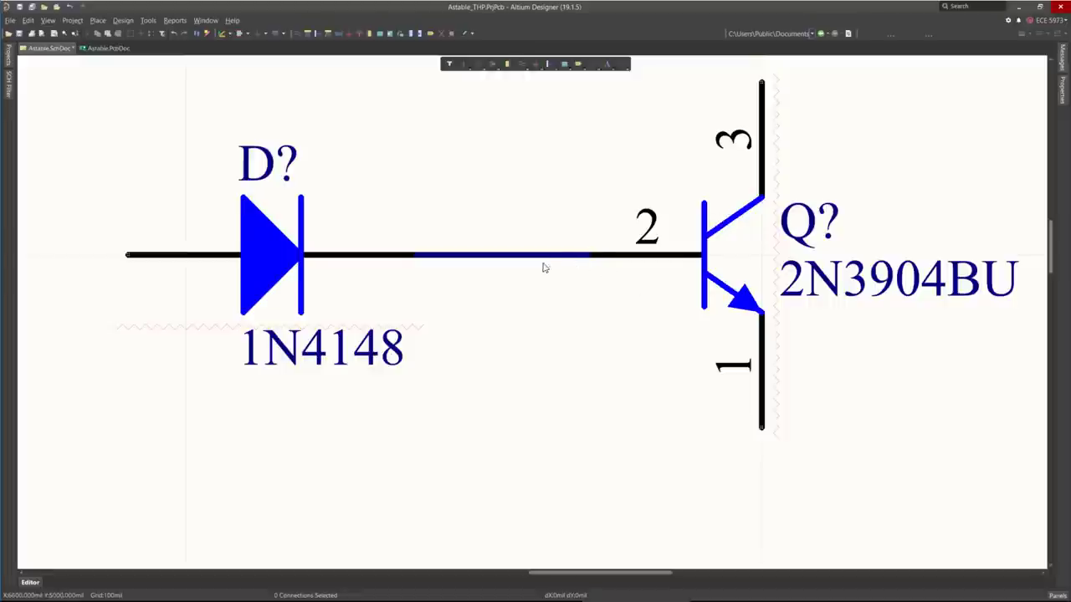
{"action": "left_click", "coordinate": [492, 255]}
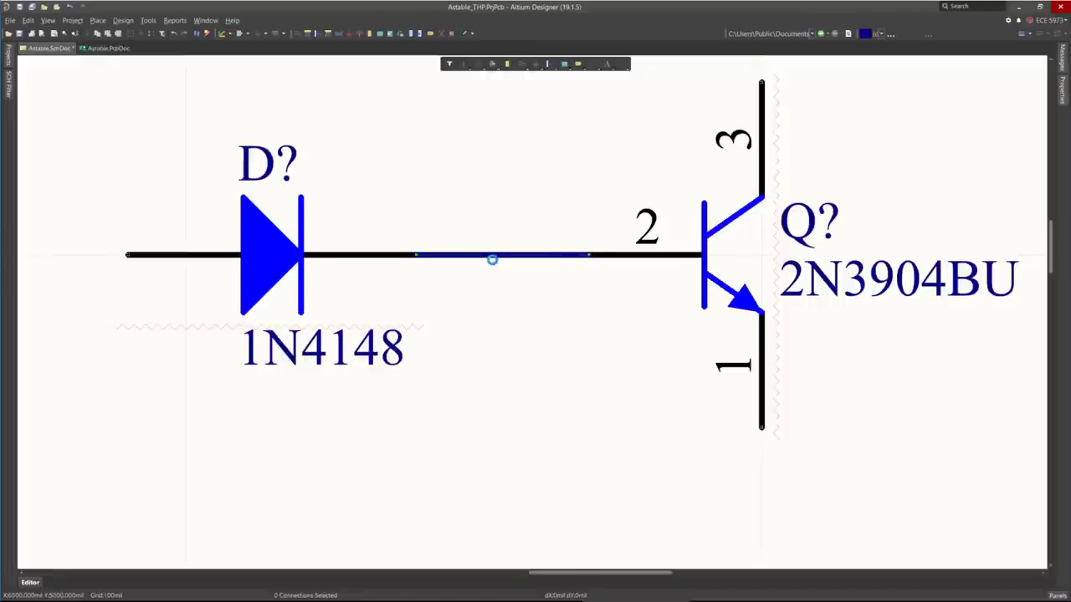
{"action": "key", "text": "Delete"}
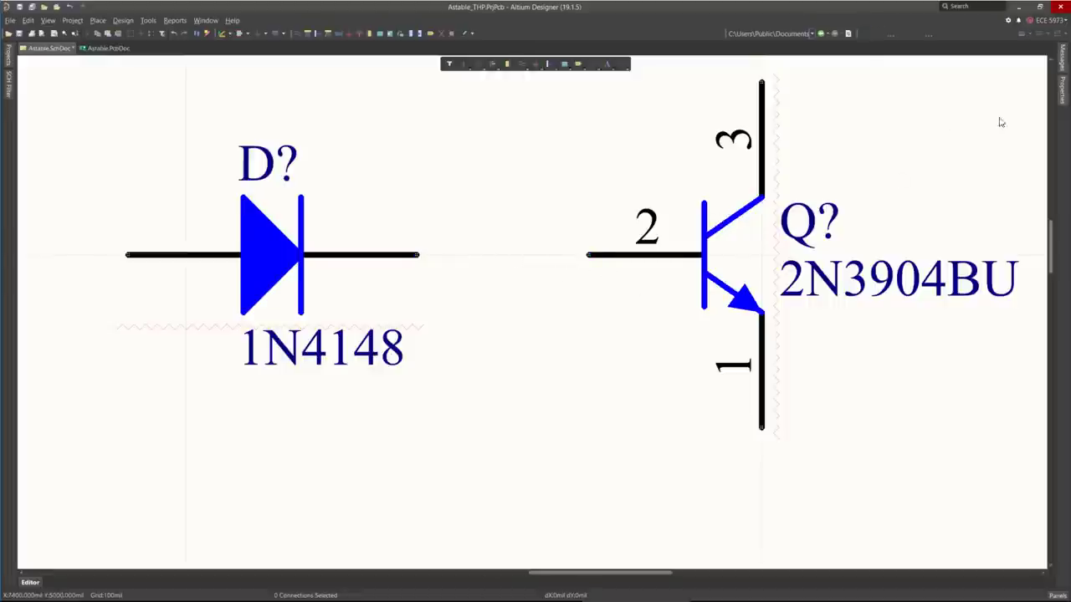
Step: Show the document properties and set the sheet's visible grid to 50 mil
{"action": "left_click", "coordinate": [1062, 87]}
{"action": "left_click", "coordinate": [1040, 63]}
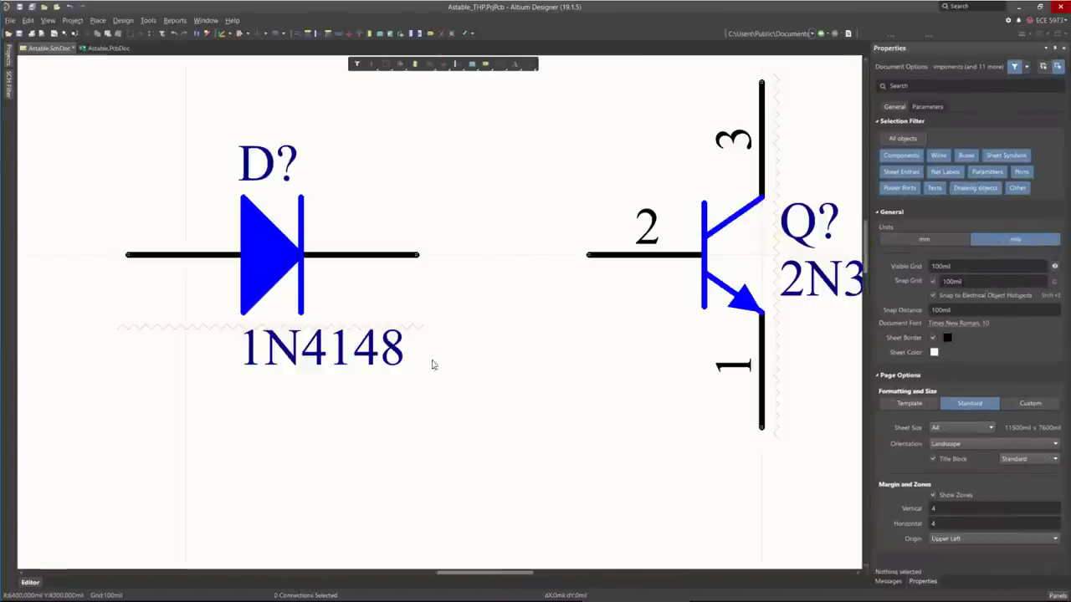
{"action": "left_click", "coordinate": [890, 264]}
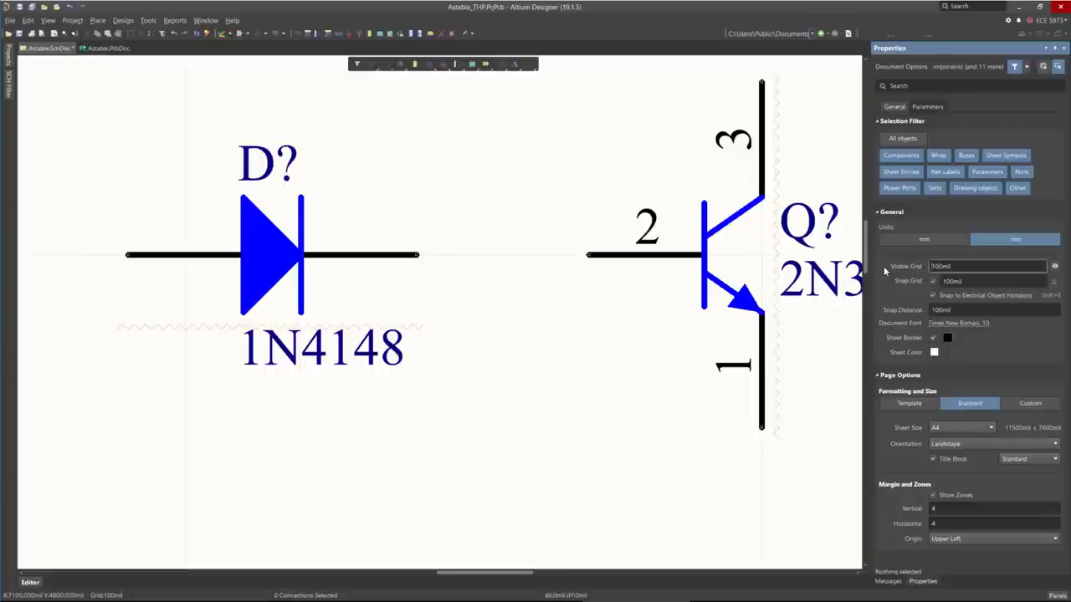
{"action": "key", "text": "Delete"}
{"action": "type", "text": "5"}
{"action": "key", "text": "Return"}
{"action": "scroll", "coordinate": [530, 290], "scroll_direction": "down", "scroll_amount": 2, "text": "ctrl"}
{"action": "scroll", "coordinate": [530, 290], "scroll_direction": "down", "scroll_amount": 3, "text": "ctrl"}
{"action": "scroll", "coordinate": [536, 289], "scroll_direction": "up", "scroll_amount": 4, "text": "ctrl"}
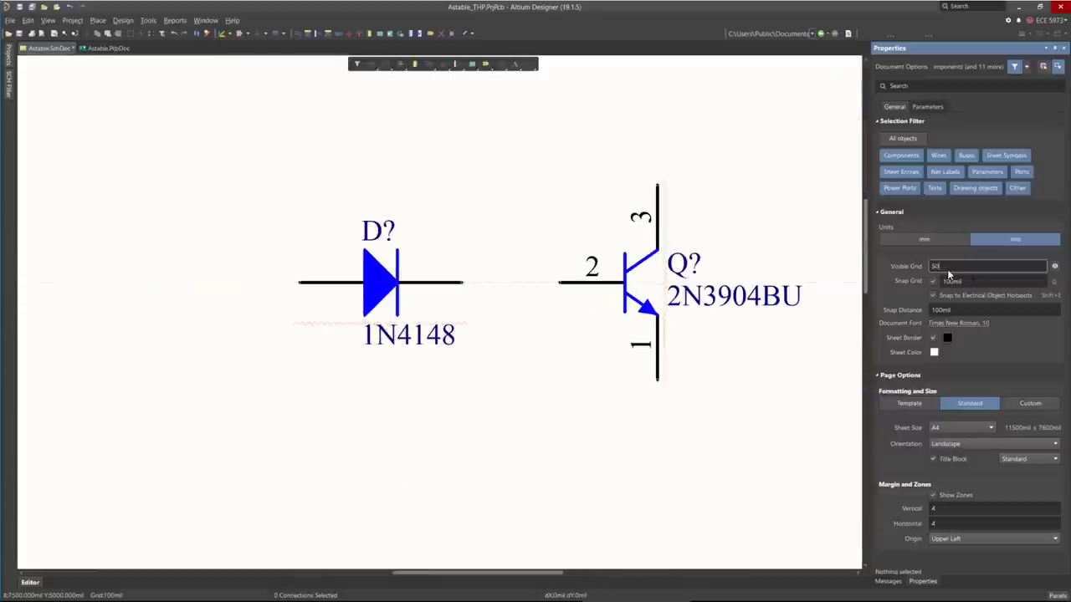
{"action": "key", "text": "Return"}
{"action": "scroll", "coordinate": [536, 277], "scroll_direction": "up", "scroll_amount": 2, "text": "ctrl"}
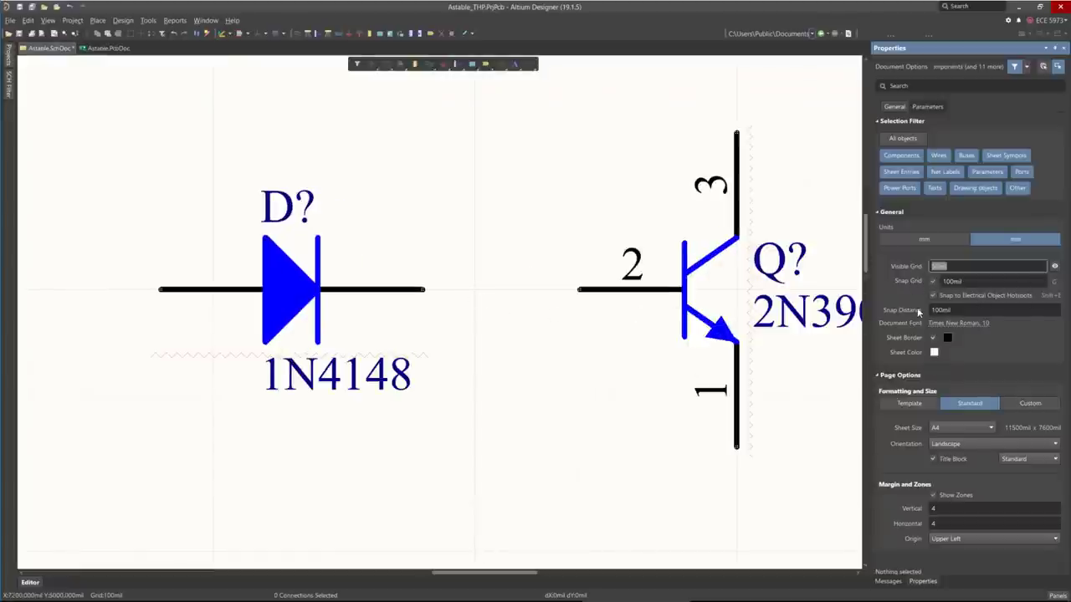
{"action": "key", "text": "Tab"}
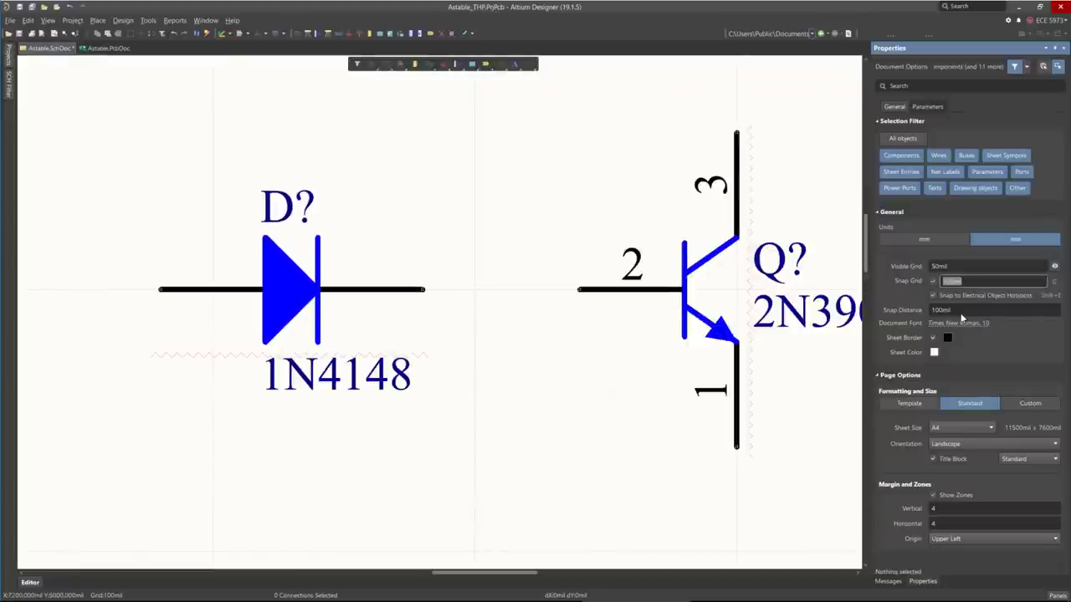
{"action": "key", "text": "Tab"}
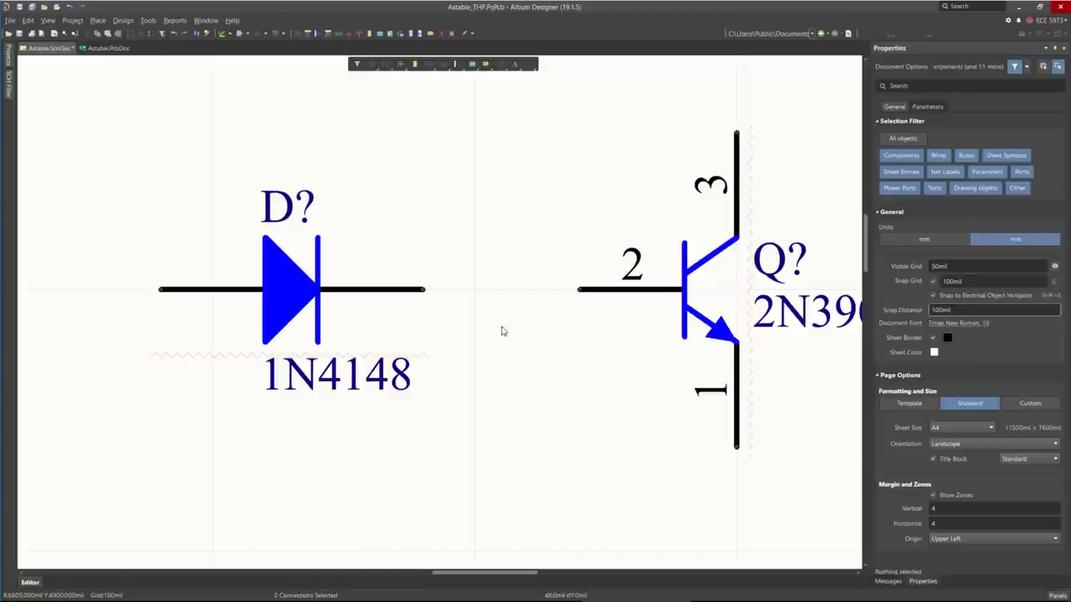
{"action": "key", "text": "ctrl+w"}
{"action": "left_click", "coordinate": [424, 290]}
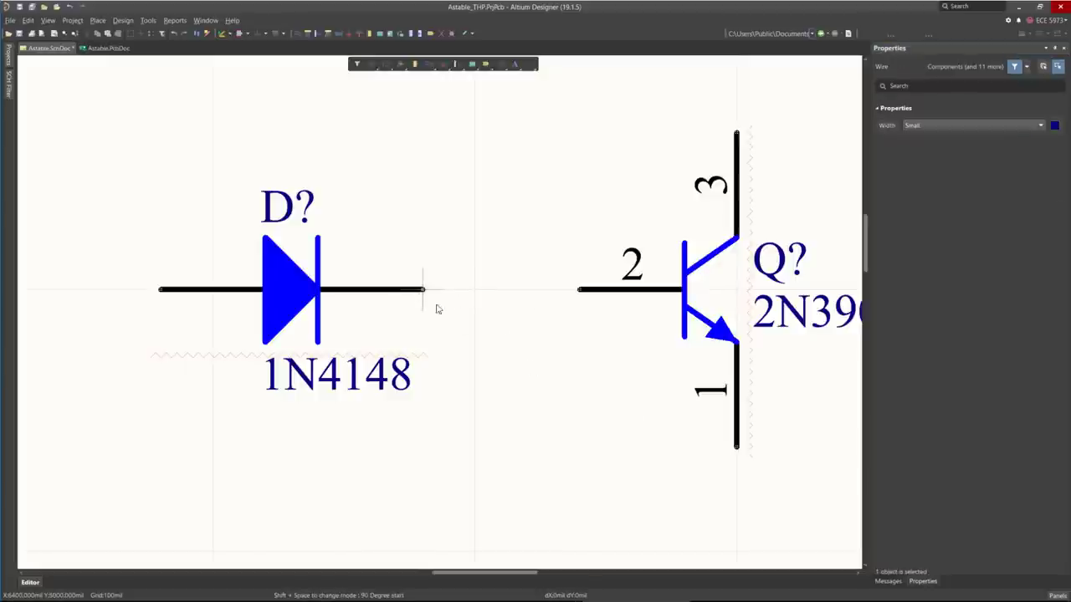
{"action": "key", "text": "Escape"}
Step: Move the 1N4148 diode left and back again to test the 100 mil snap grid
{"action": "left_click_drag", "start_coordinate": [288, 288], "coordinate": [174, 295]}
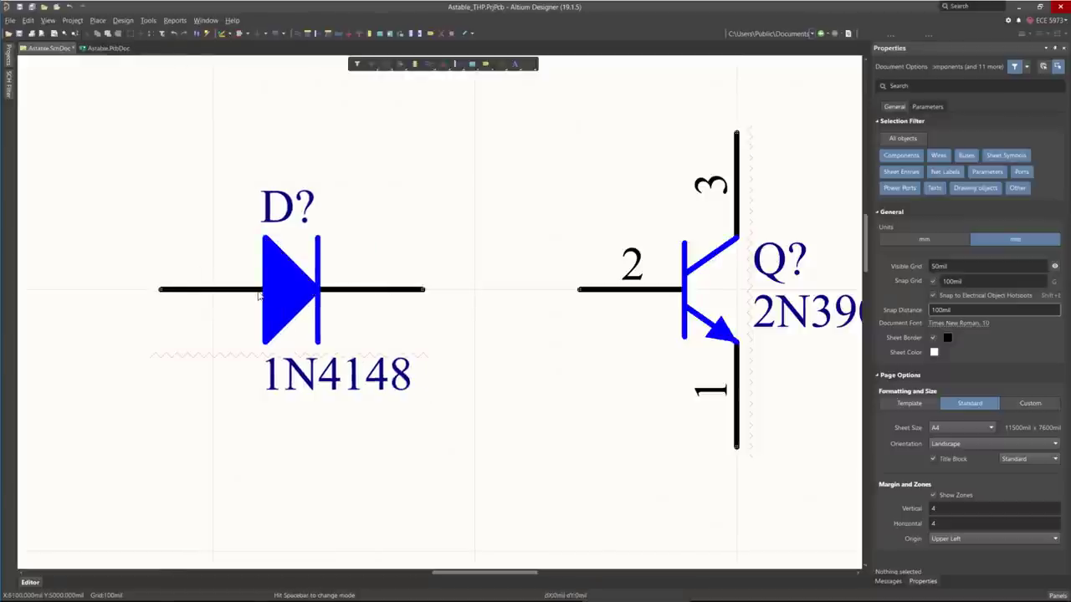
{"action": "left_click_drag", "start_coordinate": [260, 294], "coordinate": [173, 294]}
{"action": "left_click_drag", "start_coordinate": [336, 311], "coordinate": [410, 293]}
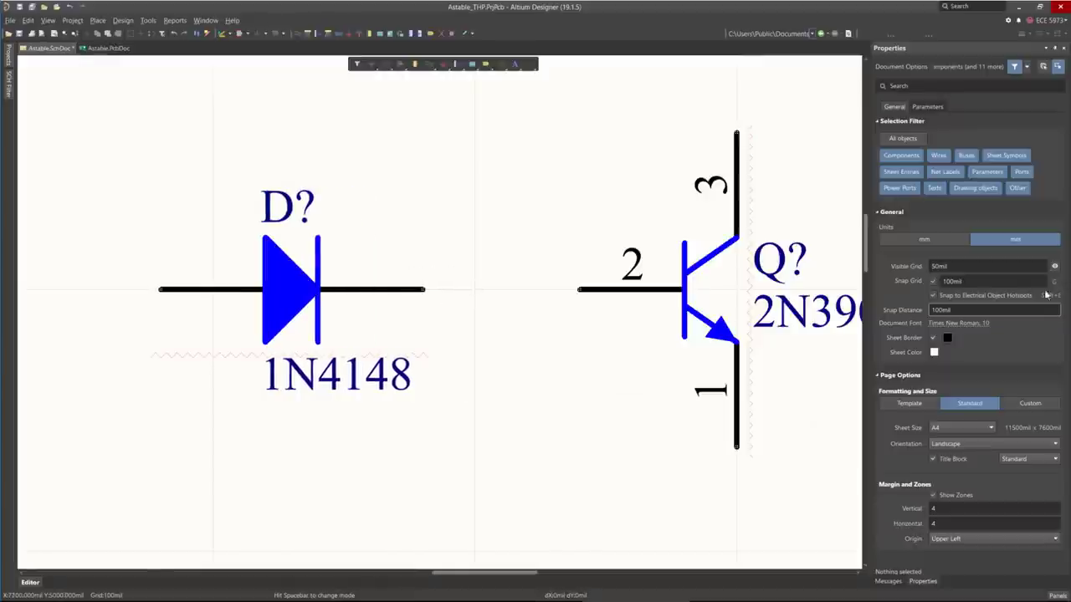
Step: Set the snap grid to 50 mil and move the 1N4148 diode about 100 mil toward the right transistor
{"action": "left_click", "coordinate": [964, 282]}
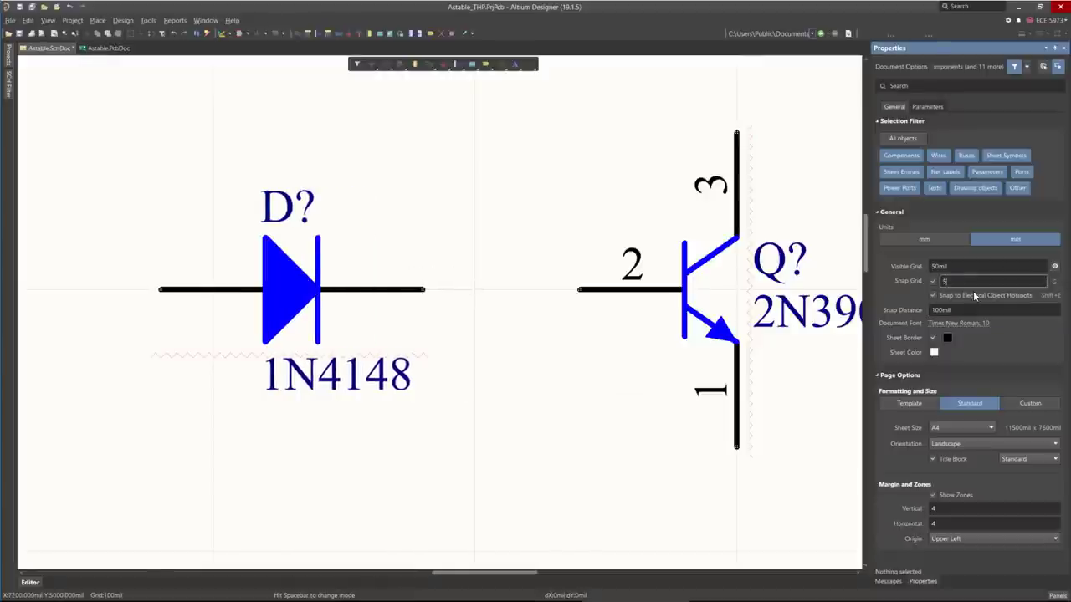
{"action": "key", "text": "Return"}
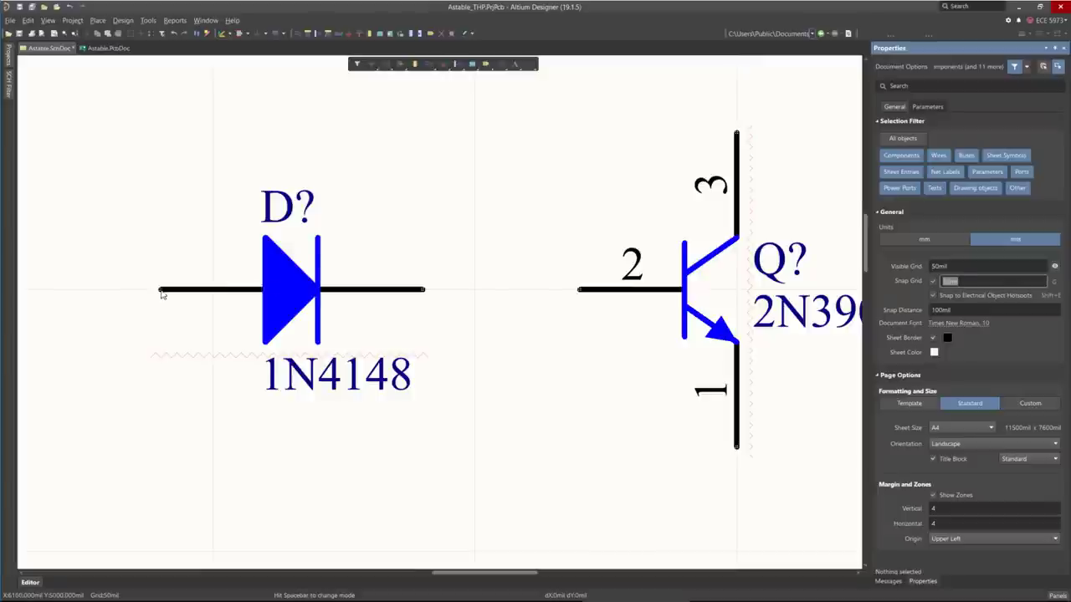
{"action": "mouse_move", "coordinate": [160, 291]}
{"action": "left_mouse_down"}
{"action": "mouse_move", "coordinate": [210, 296]}
{"action": "mouse_move", "coordinate": [172, 295]}
{"action": "mouse_move", "coordinate": [184, 298]}
{"action": "left_mouse_up"}
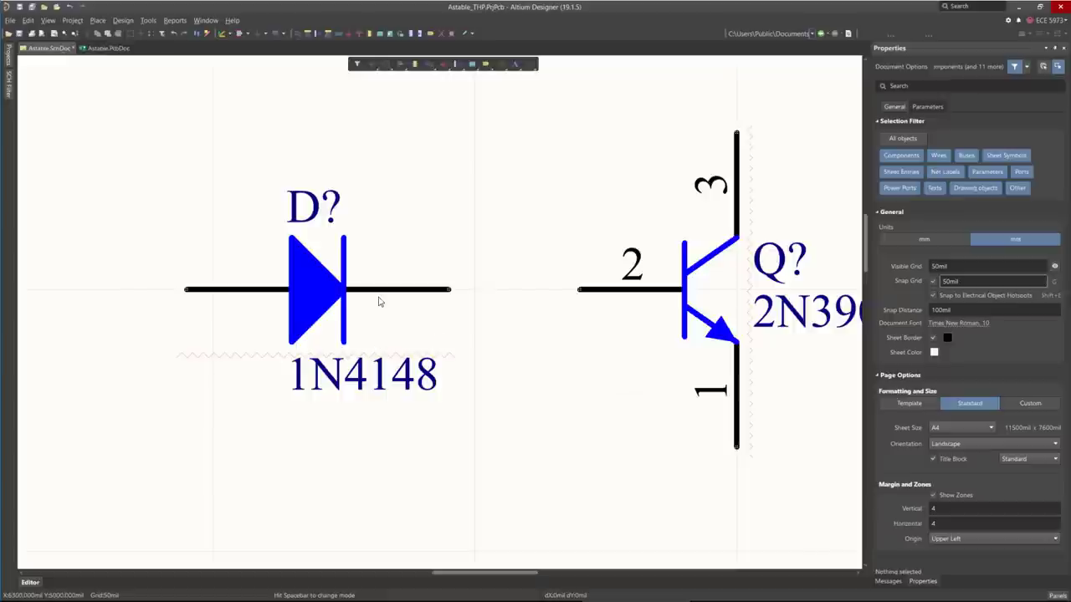
{"action": "left_click_drag", "start_coordinate": [378, 301], "coordinate": [405, 299]}
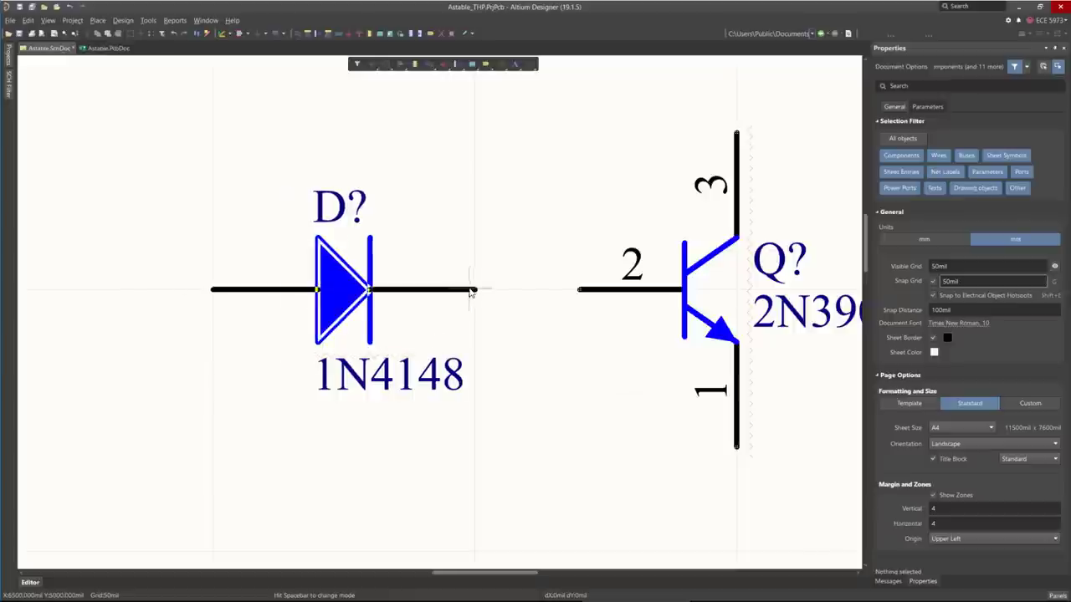
Step: Set the snap distance to 50 mil and wire the 1N4148 diode's cathode to the right transistor's base pin
{"action": "left_click", "coordinate": [959, 310]}
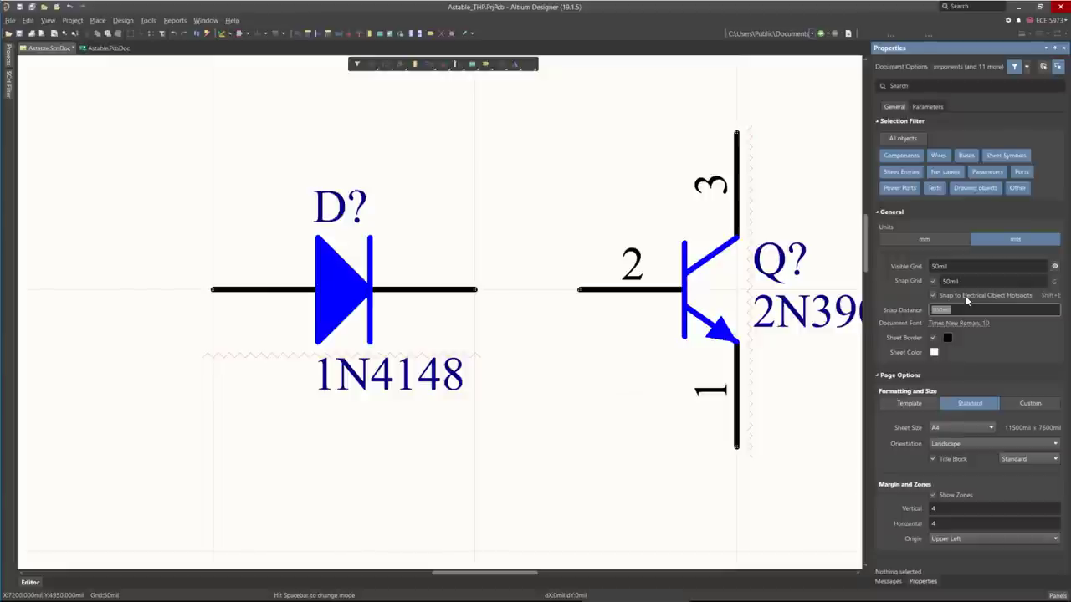
{"action": "type", "text": "5"}
{"action": "key", "text": "ctrl+w"}
{"action": "left_click", "coordinate": [479, 291]}
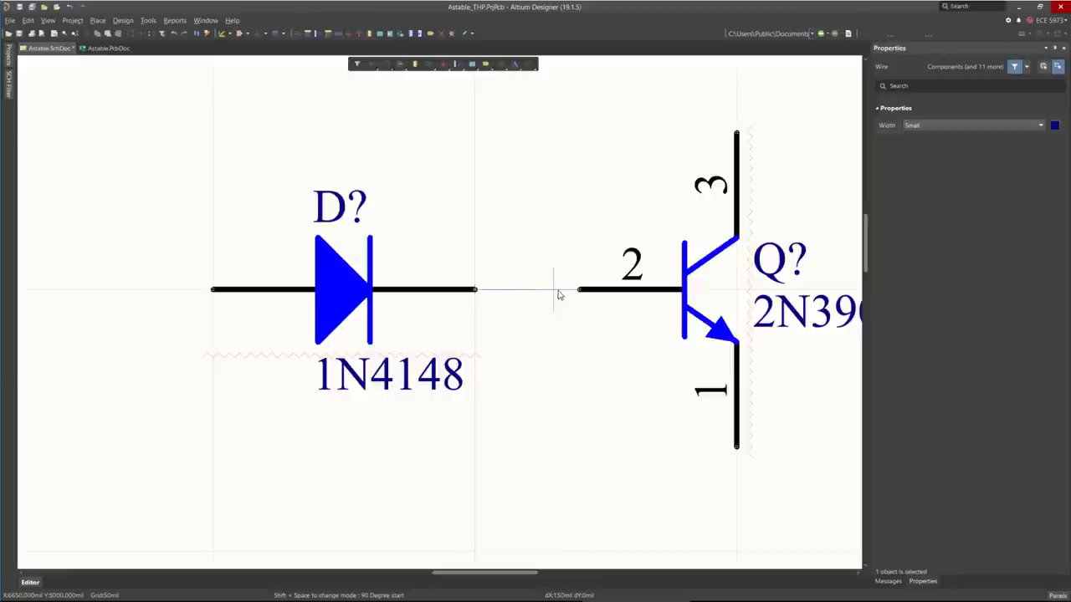
{"action": "key", "text": "Left"}
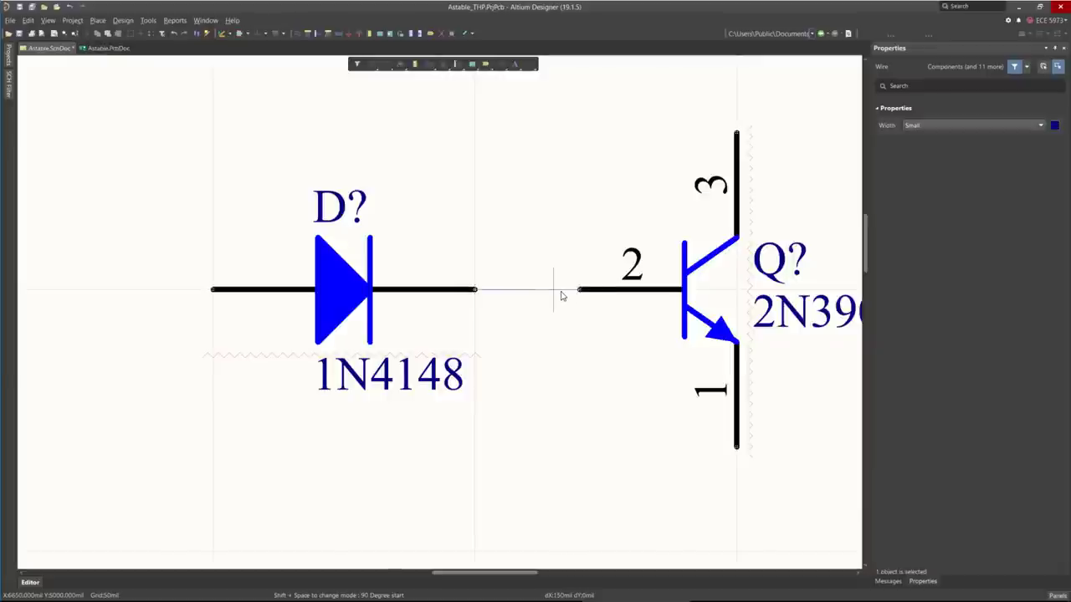
{"action": "left_click", "coordinate": [564, 295]}
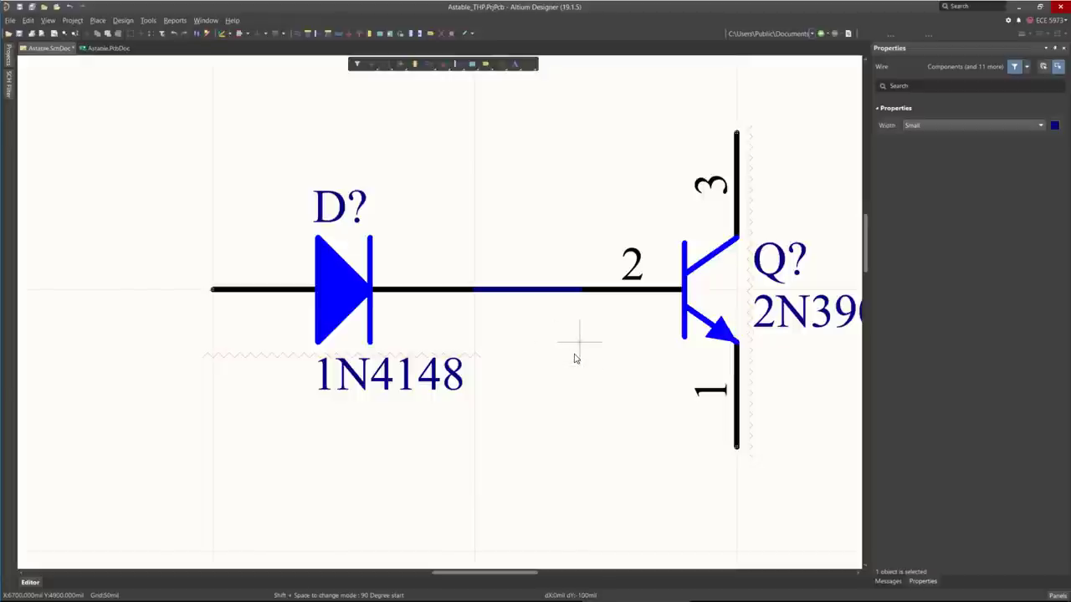
Step: Delete the wire between the 1N4148 diode's cathode and the right transistor's base pin
{"action": "scroll", "coordinate": [409, 299], "scroll_direction": "down", "scroll_amount": 1, "text": "ctrl"}
{"action": "scroll", "coordinate": [544, 306], "scroll_direction": "up", "scroll_amount": 1, "text": "ctrl"}
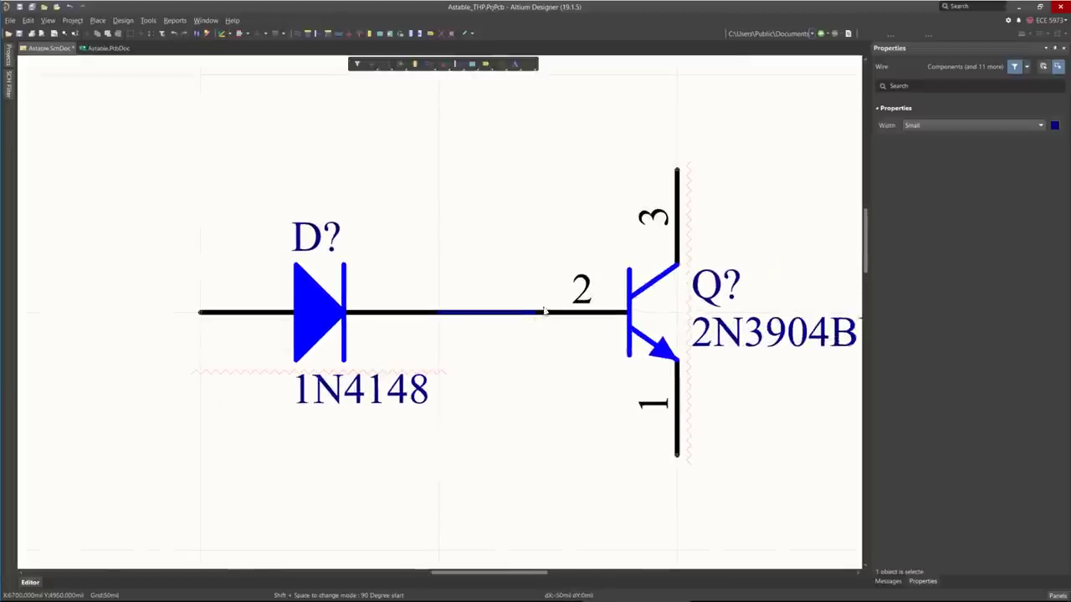
{"action": "key", "text": "Delete"}
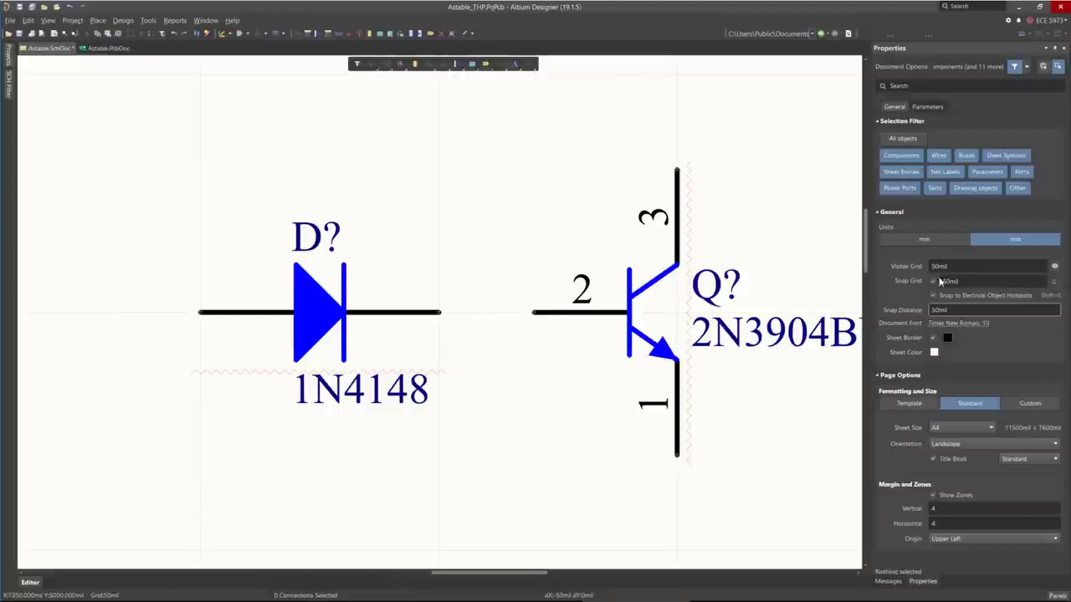
{"action": "left_click", "coordinate": [430, 65]}
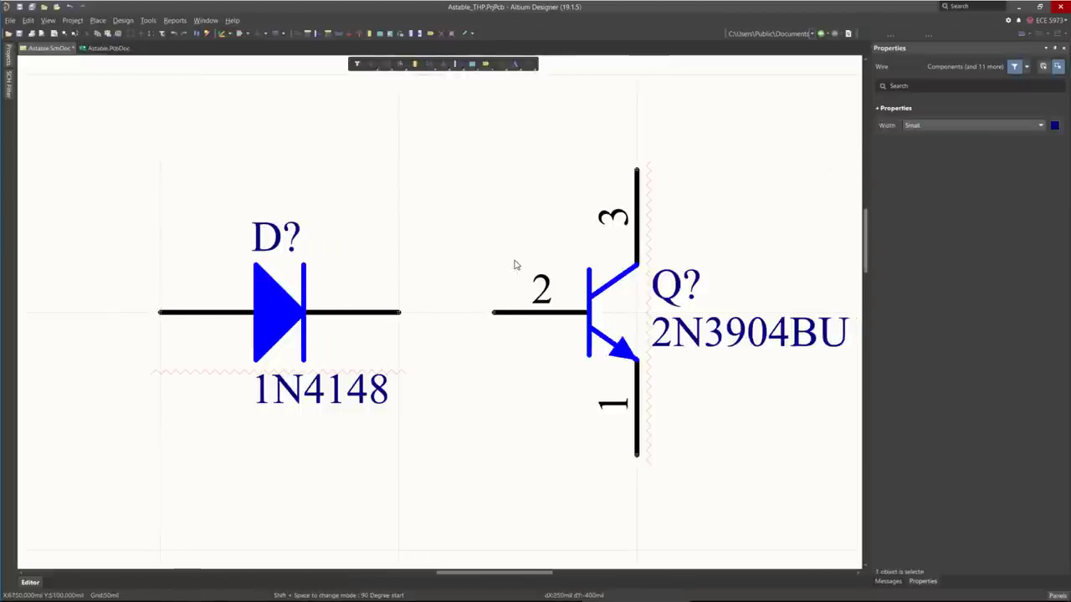
{"action": "key", "text": "Escape"}
Step: Set the snap distance to 25 mil and try wiring the diode's cathode to the transistor's base pin to test the snapping
{"action": "scroll", "coordinate": [583, 290], "scroll_direction": "down", "scroll_amount": 2, "text": "ctrl"}
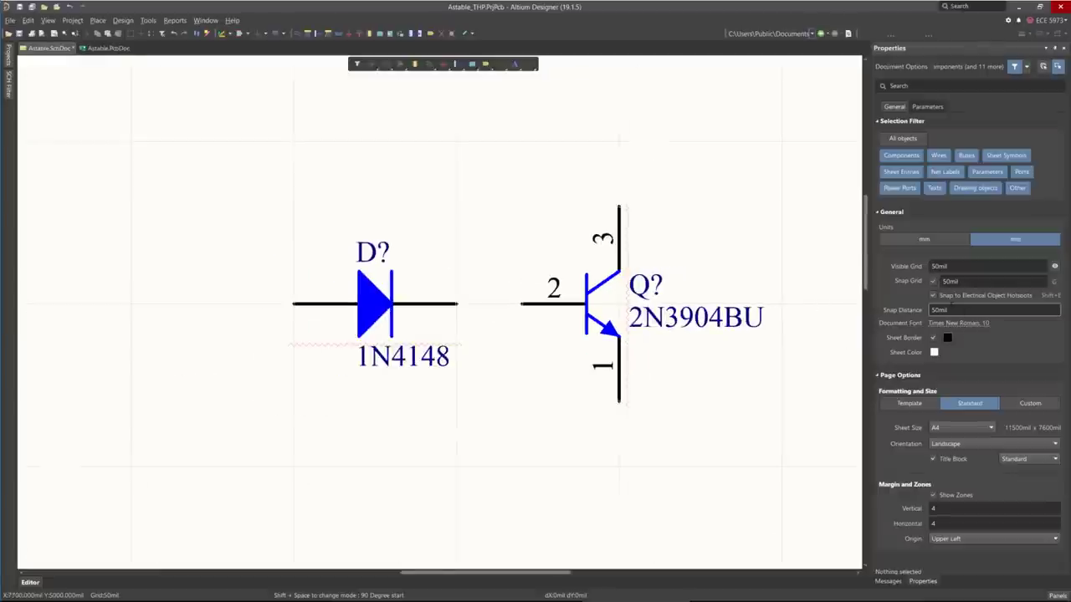
{"action": "left_click", "coordinate": [947, 311]}
{"action": "double_click", "coordinate": [961, 309]}
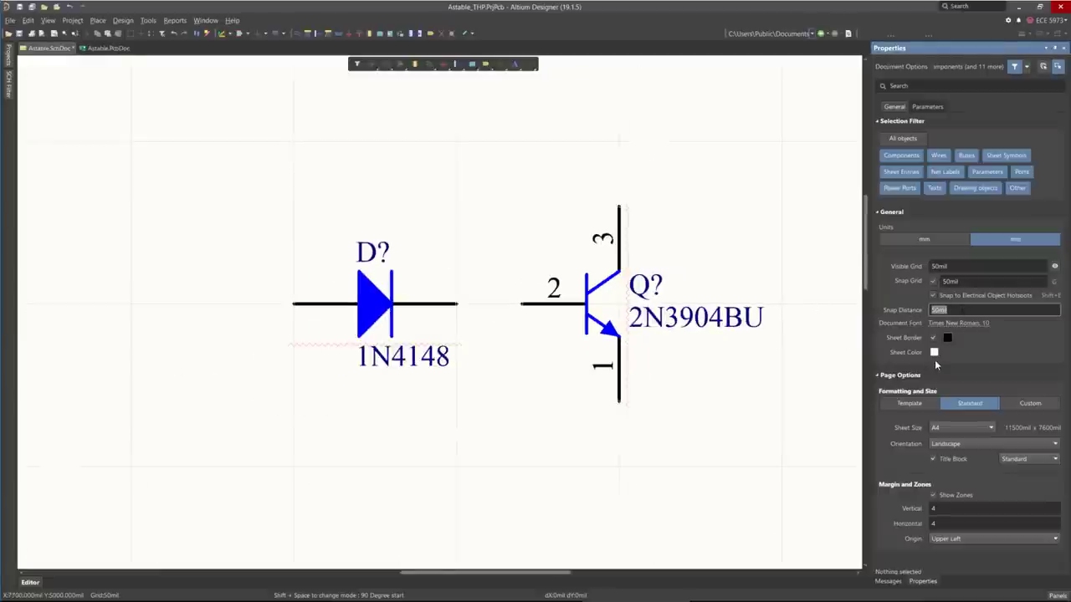
{"action": "type", "text": "25"}
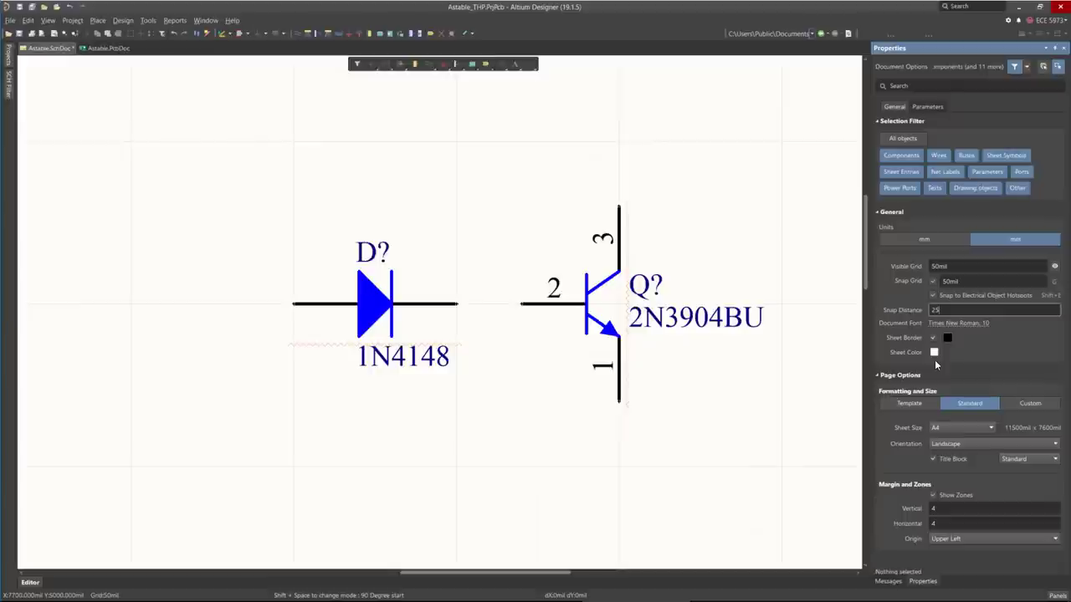
{"action": "key", "text": "Return"}
{"action": "scroll", "coordinate": [513, 306], "scroll_direction": "up", "scroll_amount": 4, "text": "ctrl"}
{"action": "left_click", "coordinate": [408, 302]}
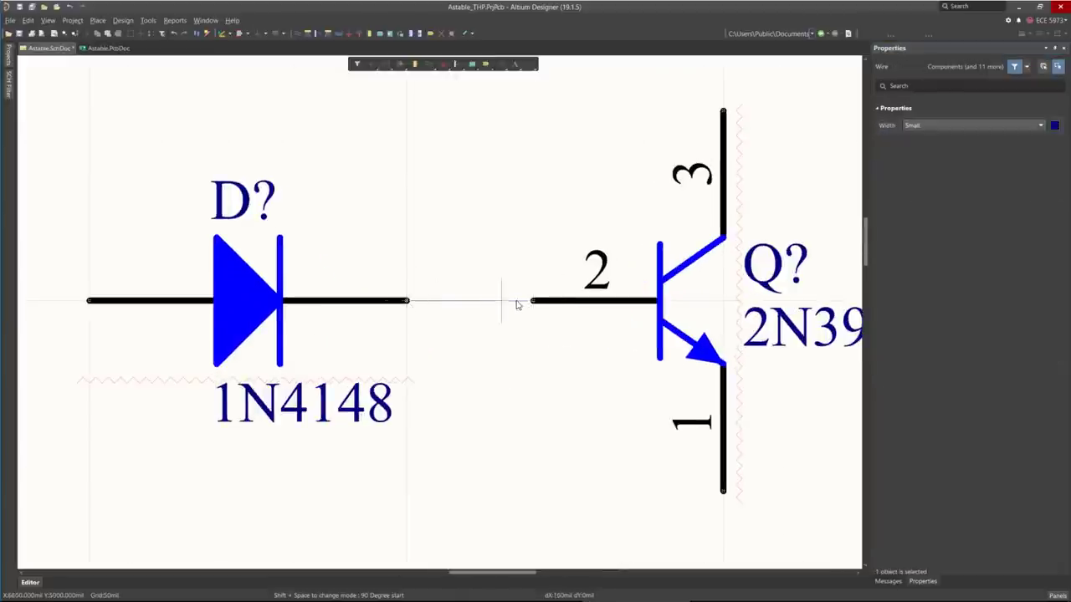
{"action": "scroll", "coordinate": [511, 308], "scroll_direction": "up", "scroll_amount": 2, "text": "ctrl"}
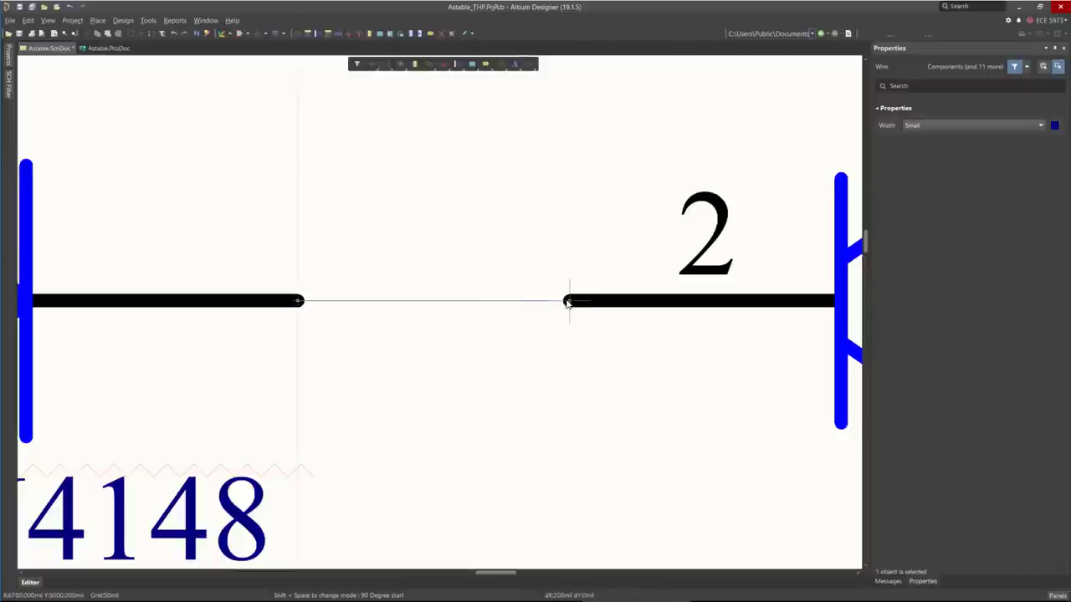
{"action": "key", "text": "Escape"}
{"action": "key", "text": "Escape"}
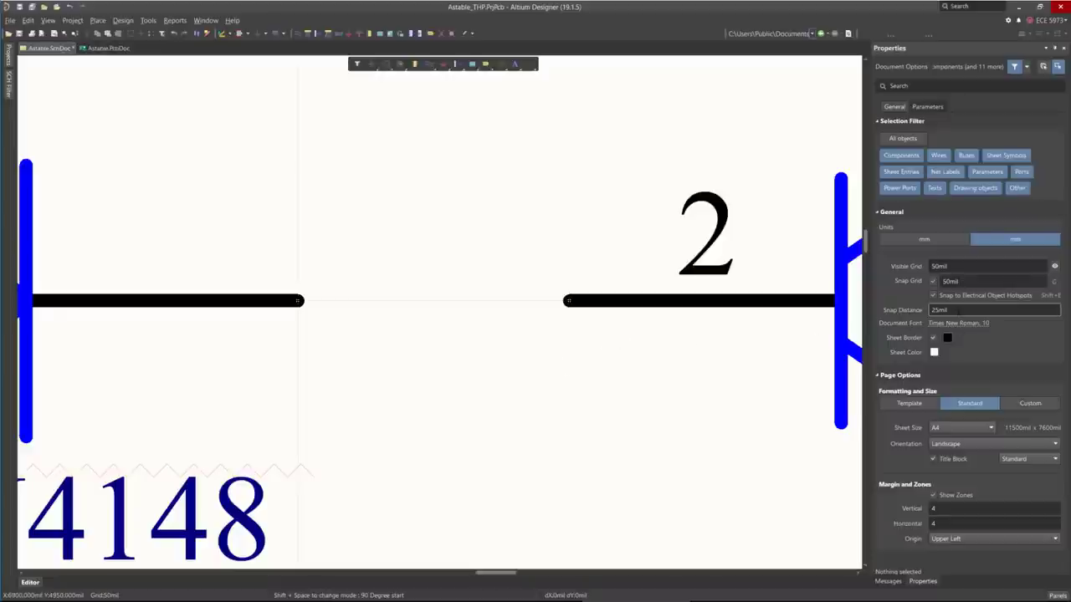
Step: Set the snap distance to 100 mil and wire the 1N4148 diode's cathode to the right transistor's base pin
{"action": "left_click", "coordinate": [958, 310]}
{"action": "left_click_drag", "start_coordinate": [957, 311], "coordinate": [916, 312]}
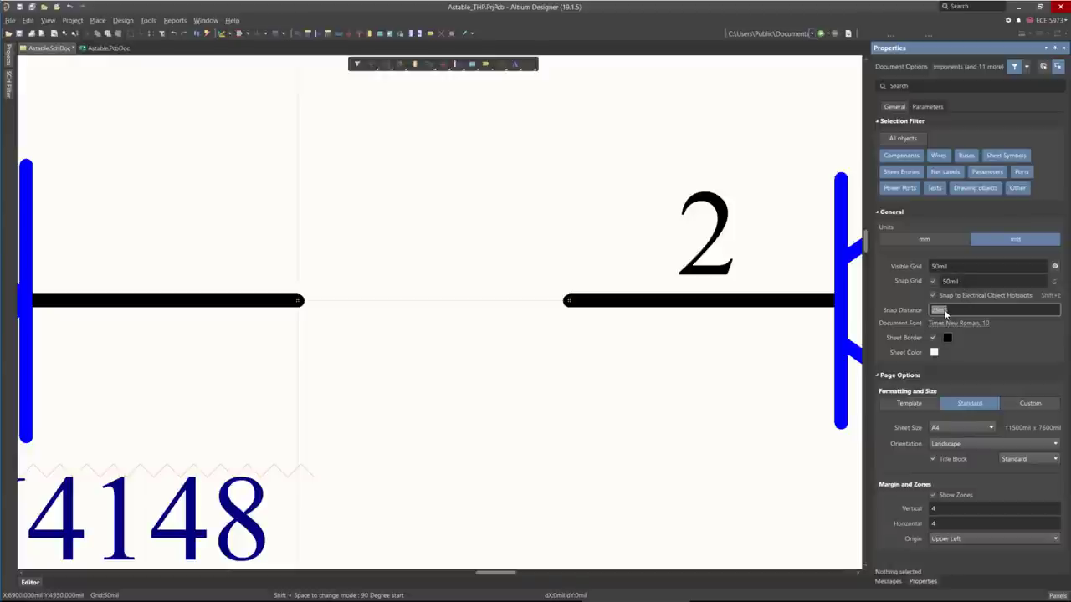
{"action": "type", "text": "10"}
{"action": "scroll", "coordinate": [524, 303], "scroll_direction": "down", "scroll_amount": 3, "text": "ctrl"}
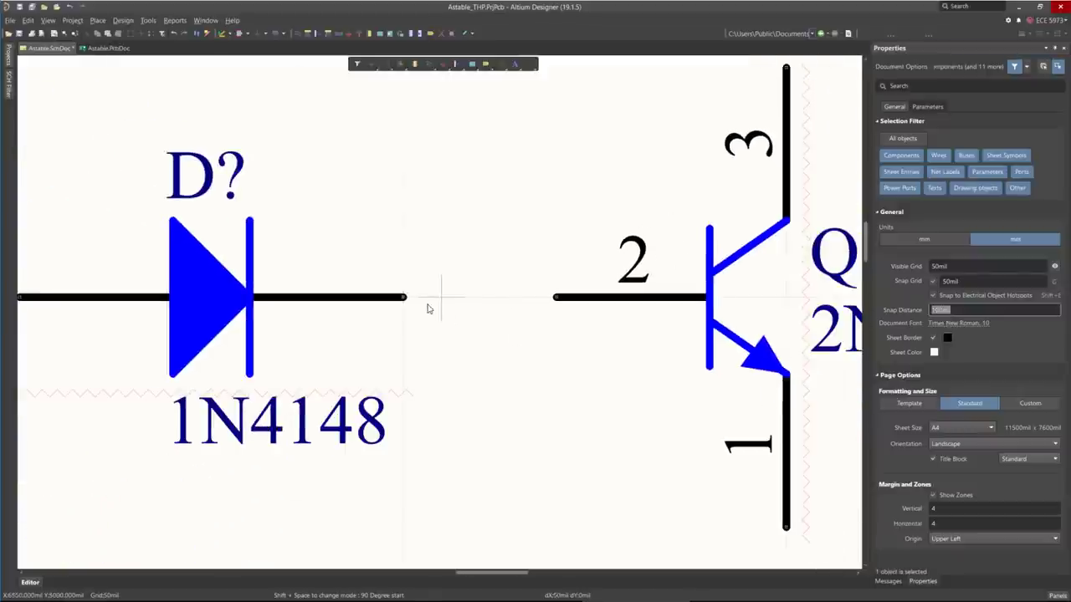
{"action": "left_click", "coordinate": [403, 298]}
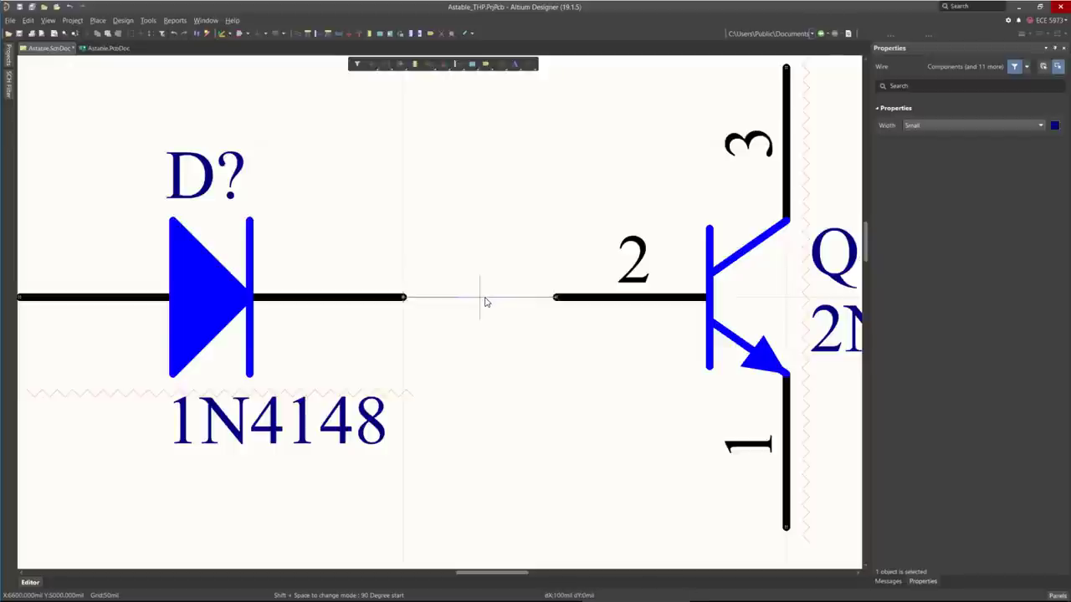
{"action": "key", "text": "Return"}
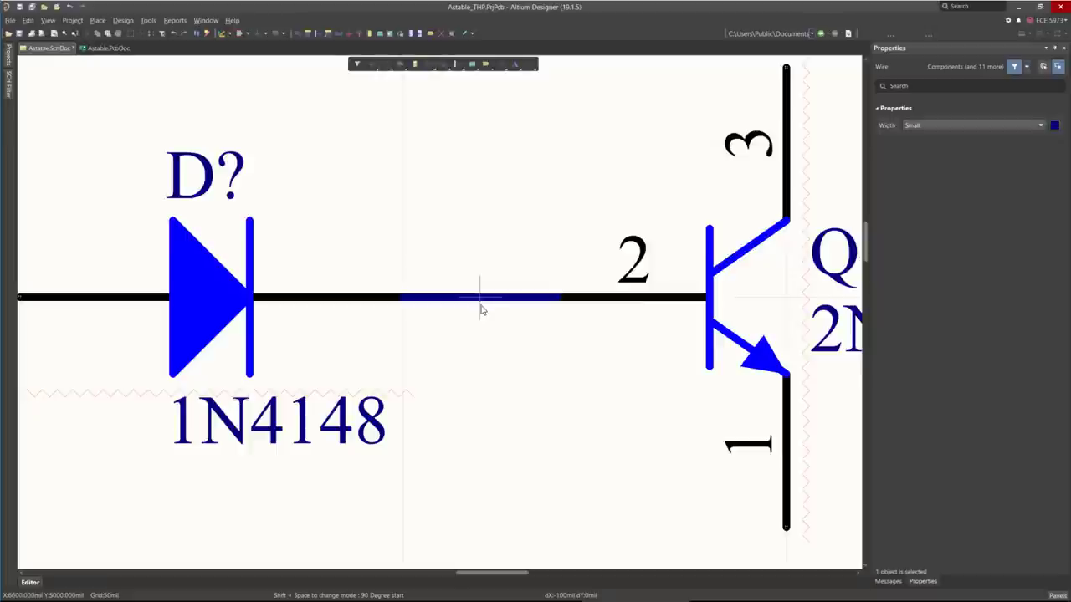
{"action": "key", "text": "Escape"}
{"action": "scroll", "coordinate": [535, 391], "scroll_direction": "down", "scroll_amount": 3, "text": "ctrl"}
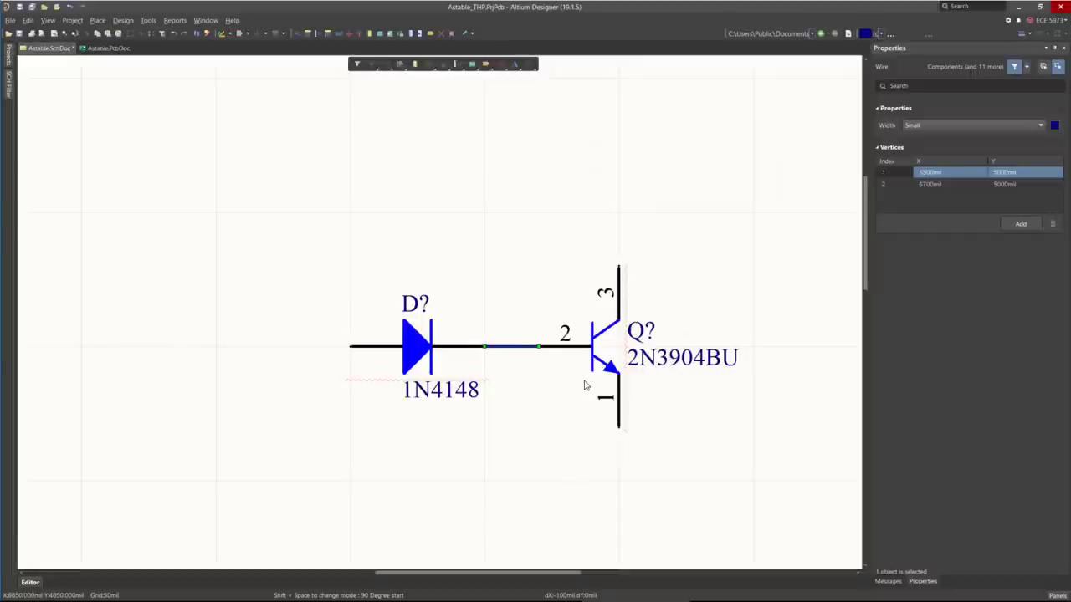
{"action": "left_click", "coordinate": [652, 502]}
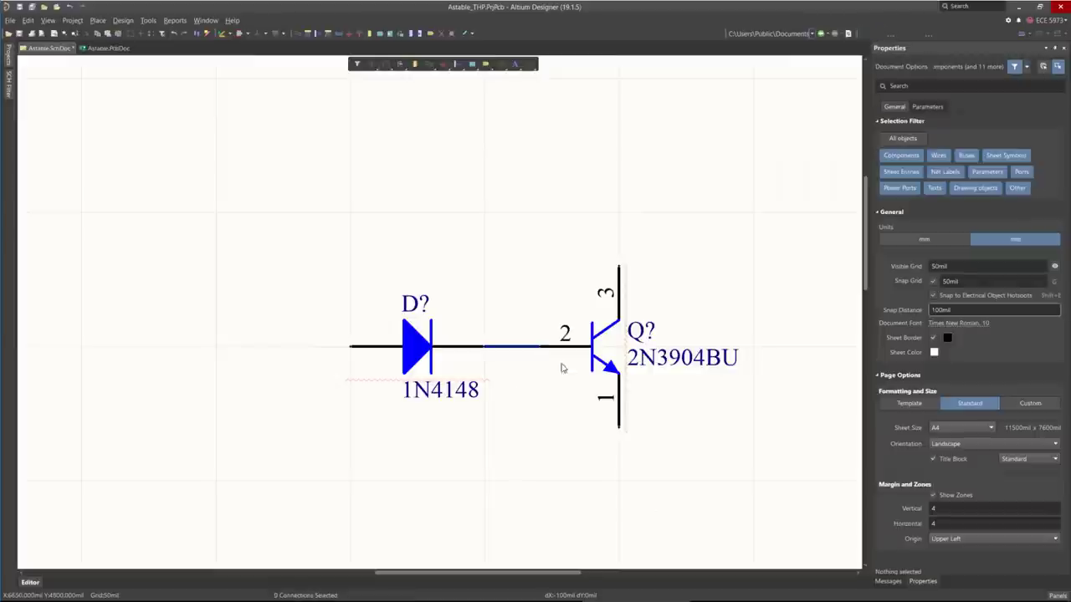
Step: Set both the snap grid and the visible grid of the sheet to 100 mil
{"action": "left_click", "coordinate": [991, 281]}
{"action": "key", "text": "ctrl+a"}
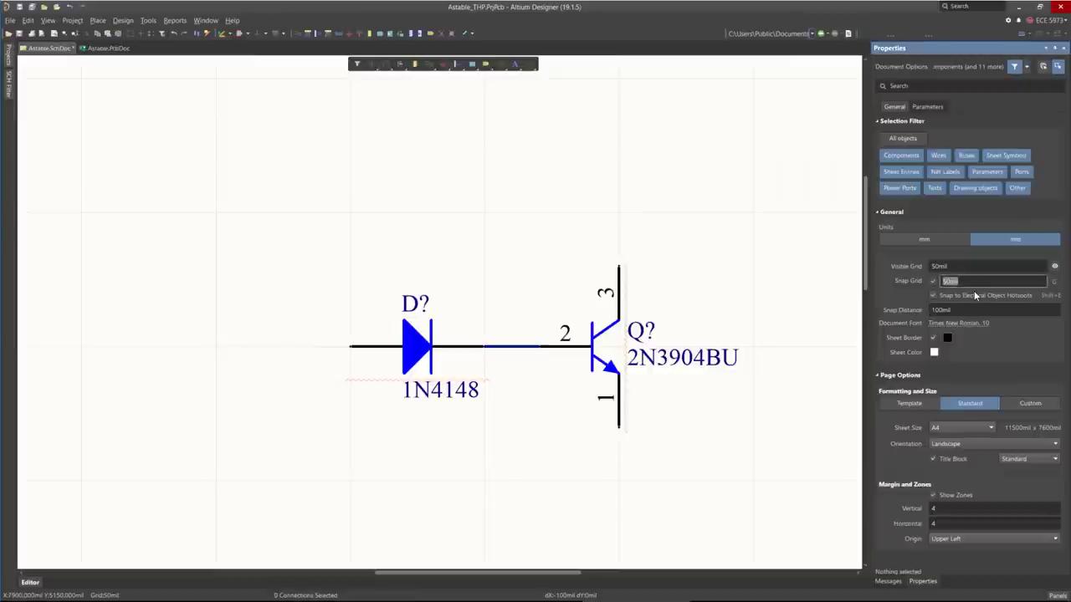
{"action": "type", "text": "100"}
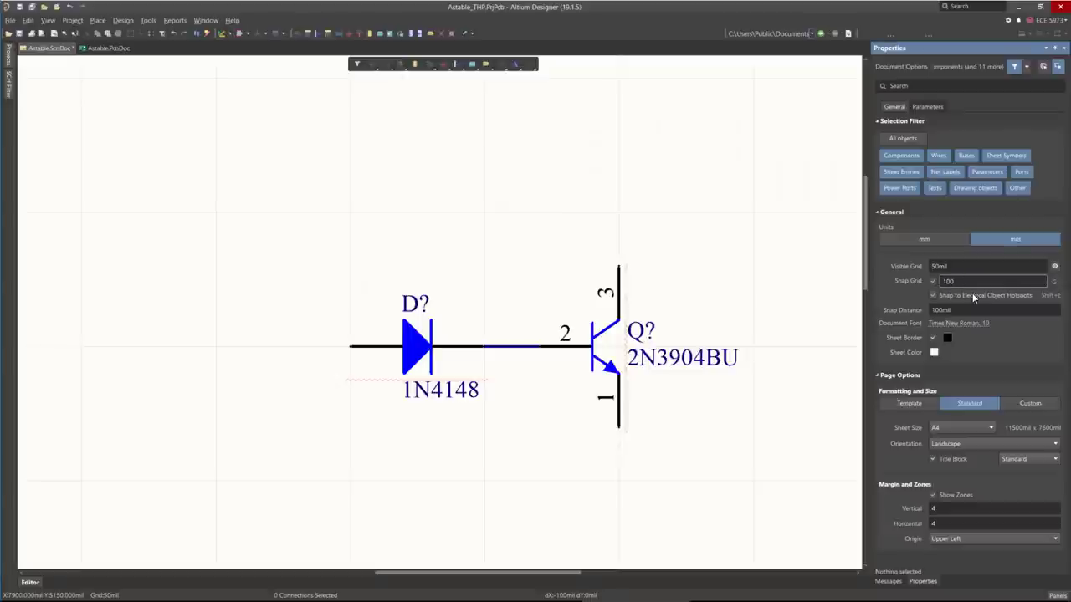
{"action": "key", "text": "Tab"}
{"action": "type", "text": "100"}
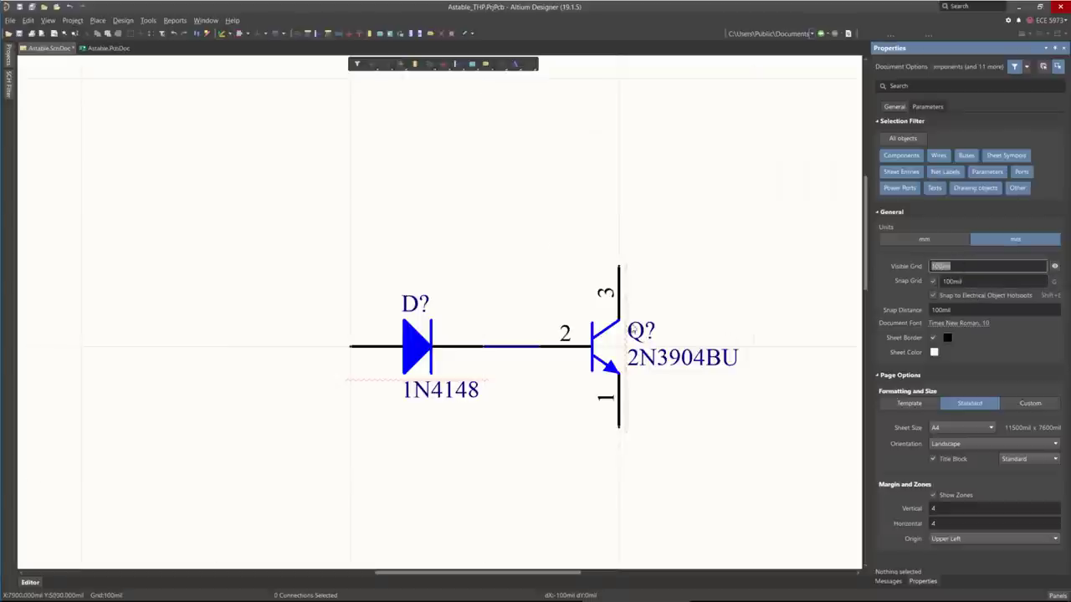
{"action": "left_click", "coordinate": [447, 246]}
{"action": "scroll", "coordinate": [497, 262], "scroll_direction": "down", "scroll_amount": 3, "text": "ctrl"}
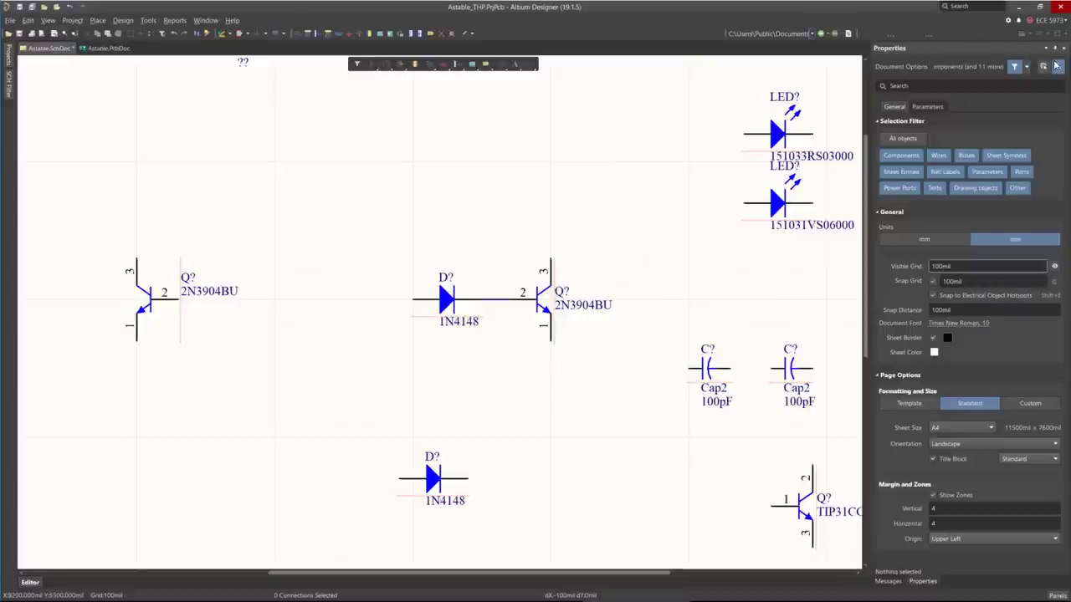
Step: Move the wired 1N4148 diode about 200 mil toward the right transistor so that its cathode pin meets the base pin
{"action": "scroll", "coordinate": [619, 289], "scroll_direction": "down", "scroll_amount": 3, "text": "ctrl"}
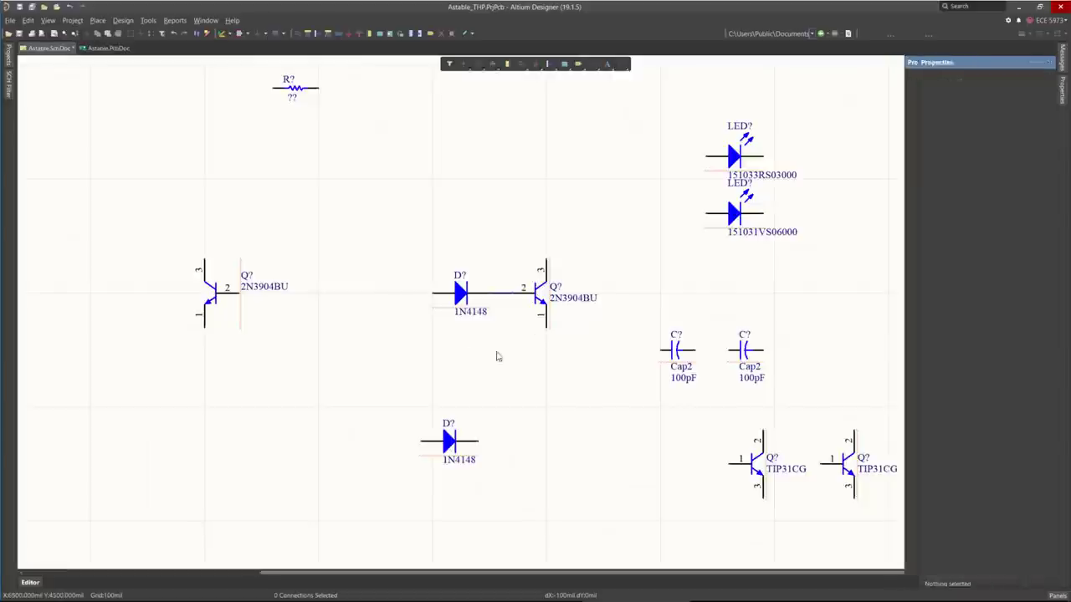
{"action": "scroll", "coordinate": [527, 310], "scroll_direction": "up", "scroll_amount": 2, "text": "ctrl"}
{"action": "left_click", "coordinate": [487, 299]}
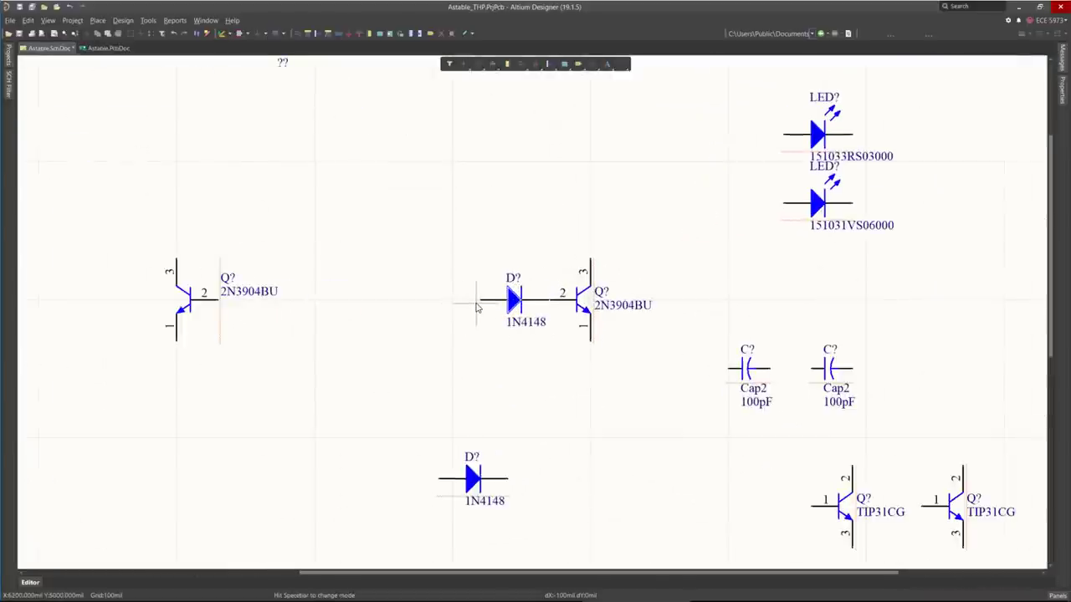
{"action": "key", "text": "Delete"}
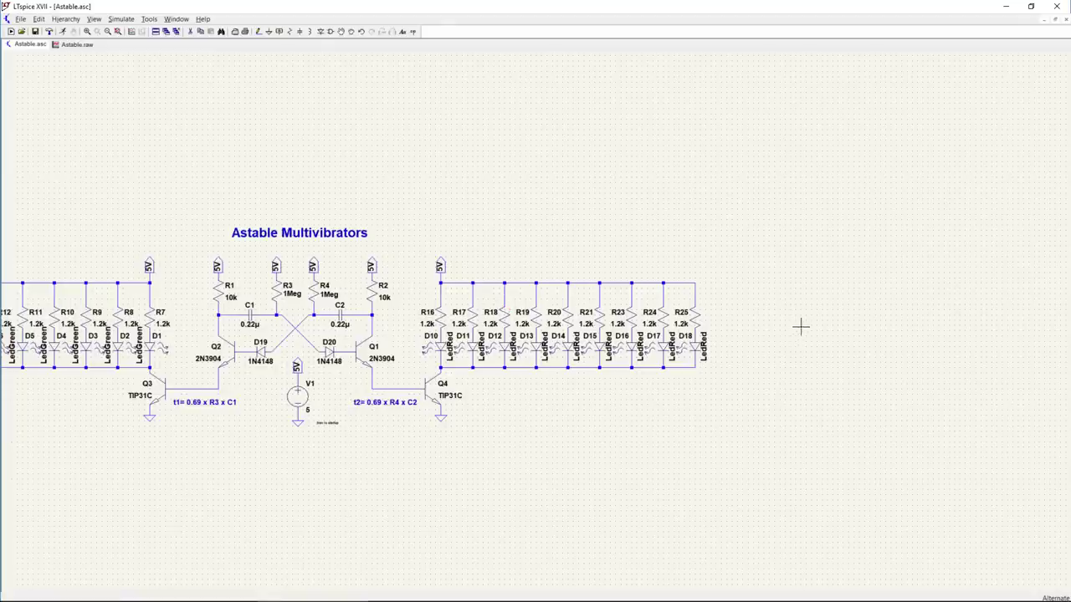
Step: Switch to LTspice and examine how the diodes and transistors are arranged in the Astable Multivibrators schematic
{"action": "scroll", "coordinate": [801, 323], "scroll_direction": "up", "scroll_amount": 1}
{"action": "scroll", "coordinate": [865, 320], "scroll_direction": "left", "scroll_amount": 2}
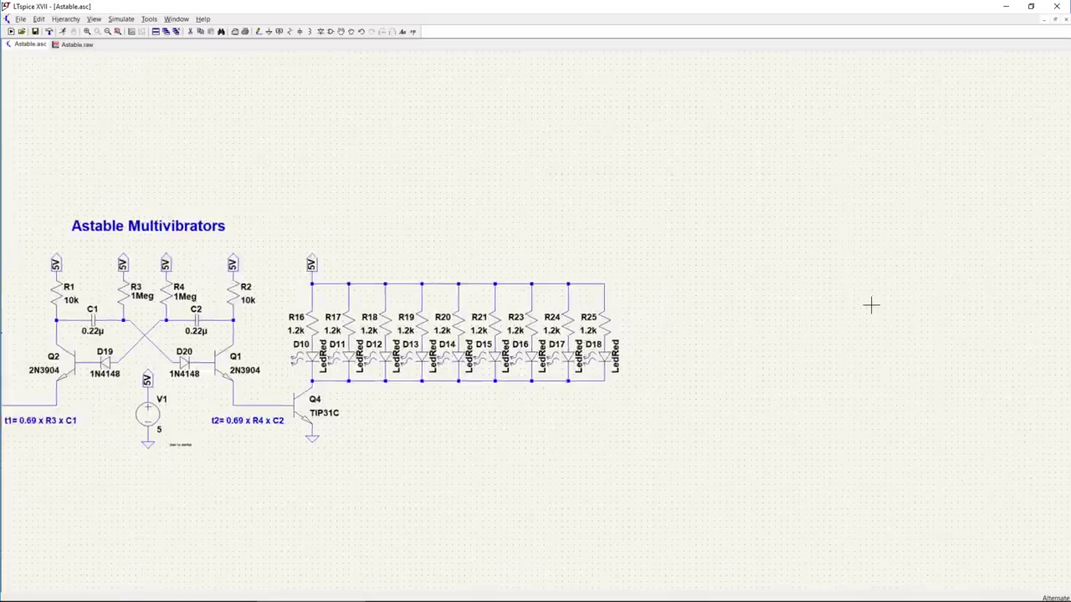
{"action": "scroll", "coordinate": [867, 309], "scroll_direction": "right", "scroll_amount": 3}
{"action": "scroll", "coordinate": [867, 305], "scroll_direction": "left", "scroll_amount": 4}
{"action": "scroll", "coordinate": [699, 317], "scroll_direction": "down", "scroll_amount": 3}
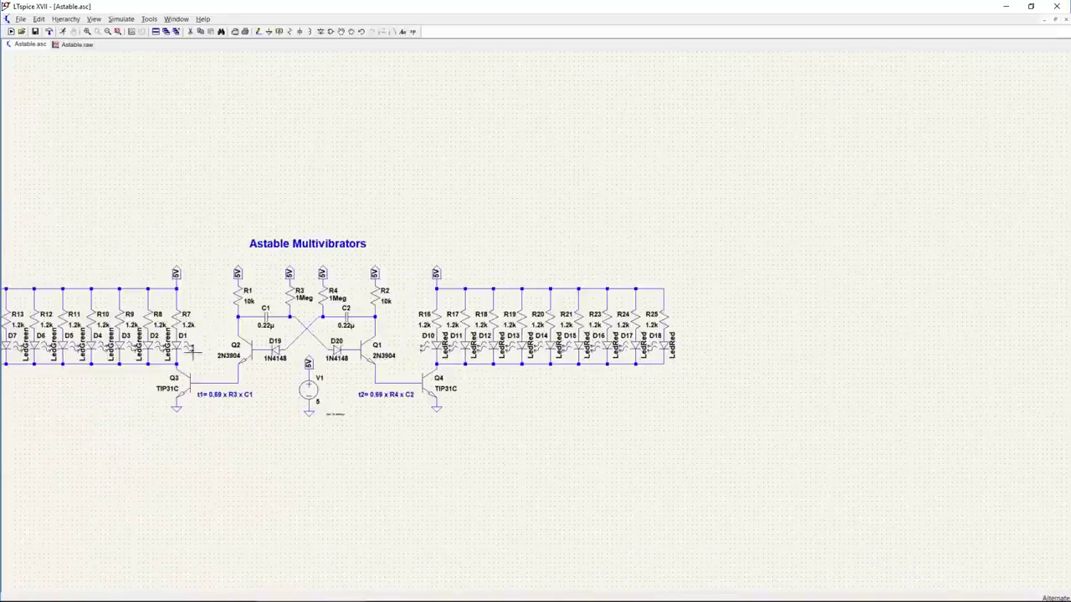
{"action": "left_click", "coordinate": [117, 31]}
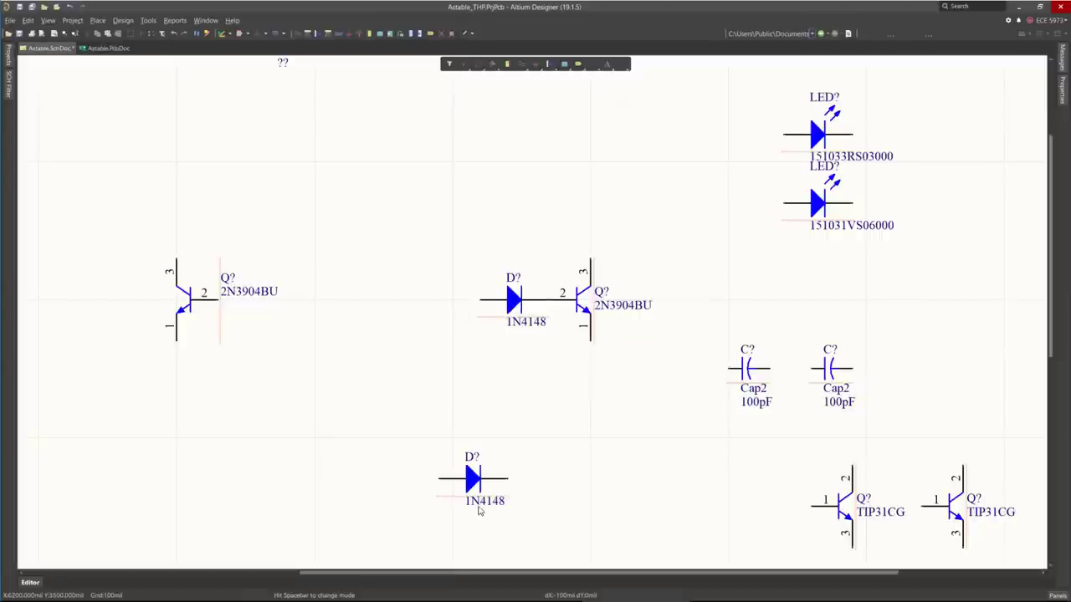
Step: Switch back to Altium Designer, rotate the second 1N4148 diode by 180 degrees and attach its cathode to the left transistor's base pin
{"action": "left_click_drag", "start_coordinate": [474, 484], "coordinate": [376, 292]}
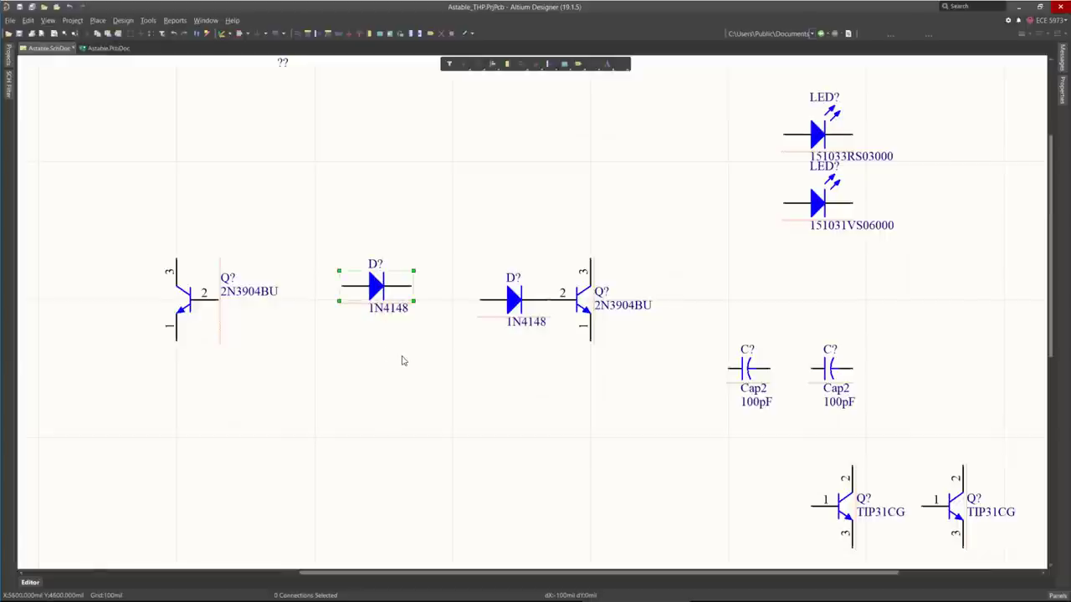
{"action": "key", "text": "space"}
{"action": "key", "text": "space"}
{"action": "left_click_drag", "start_coordinate": [332, 255], "coordinate": [222, 295]}
{"action": "scroll", "coordinate": [187, 279], "scroll_direction": "up", "scroll_amount": 3, "text": "ctrl"}
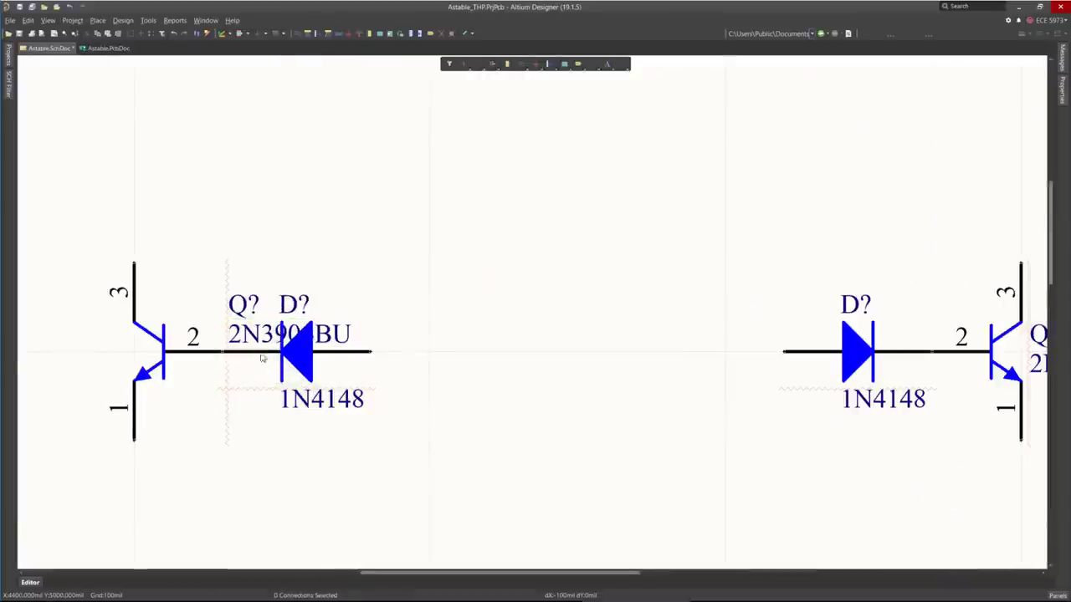
Step: Move the left transistor's 2N3904BU label and Q? designator below its base pin, clear of the diode
{"action": "left_click_drag", "start_coordinate": [251, 345], "coordinate": [186, 436]}
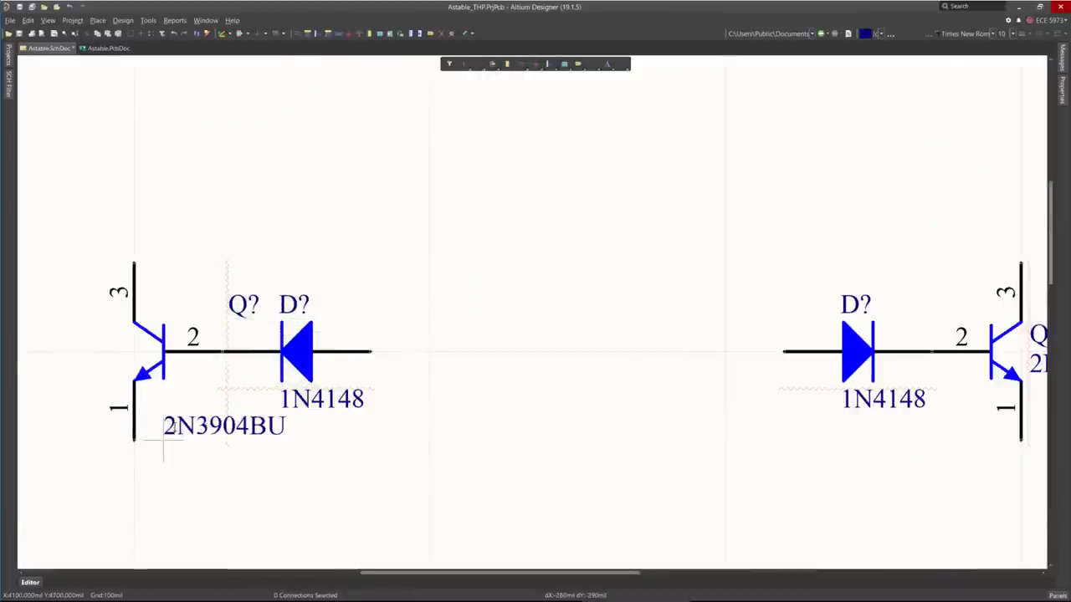
{"action": "double_click", "coordinate": [238, 310]}
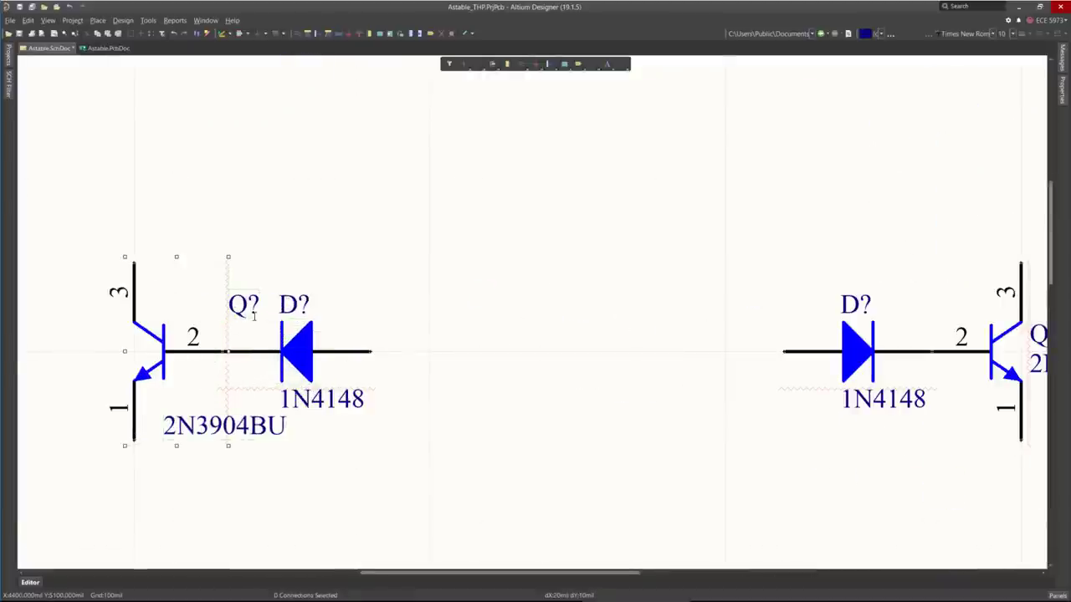
{"action": "left_click_drag", "start_coordinate": [238, 310], "coordinate": [174, 391]}
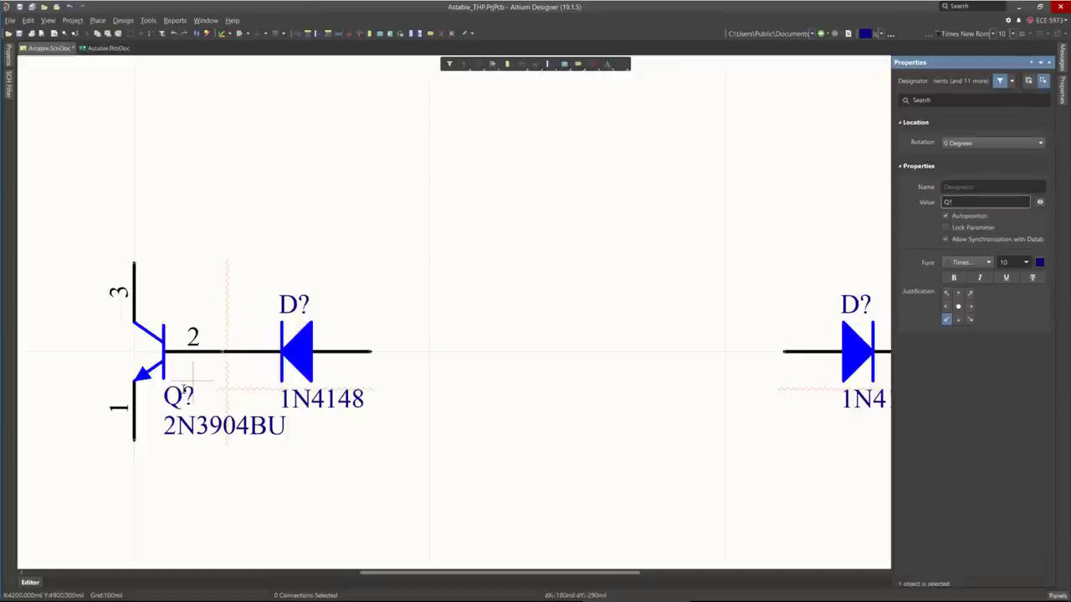
{"action": "scroll", "coordinate": [327, 318], "scroll_direction": "down", "scroll_amount": 3, "text": "ctrl"}
{"action": "scroll", "coordinate": [529, 411], "scroll_direction": "down", "scroll_amount": 2, "text": "ctrl"}
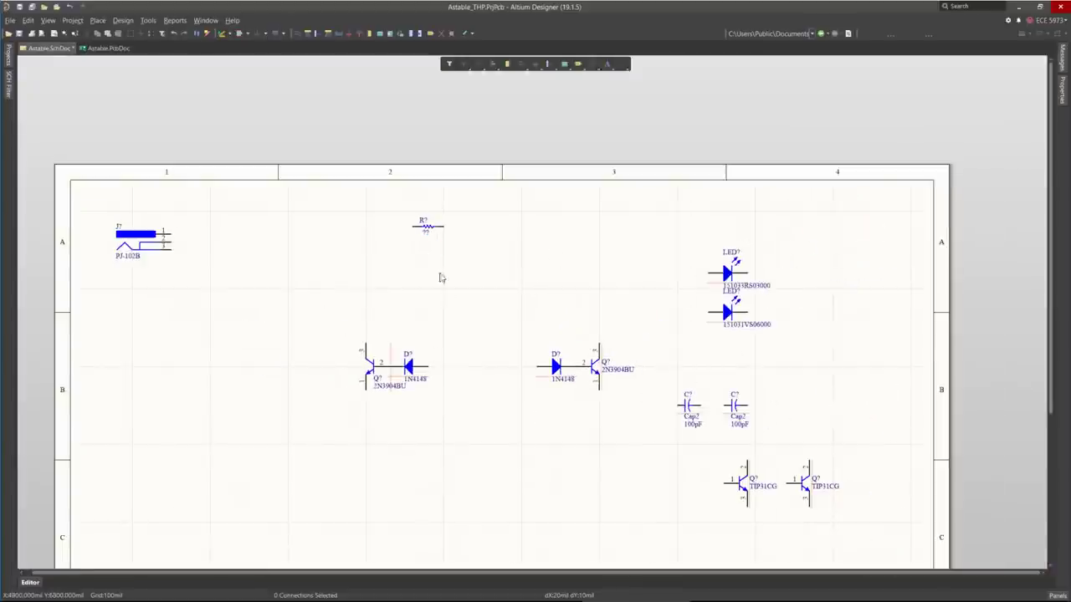
Step: Rotate the horizontal resistor to vertical and place it above the left 2N3904BU, connected to its collector pin
{"action": "left_click_drag", "start_coordinate": [427, 226], "coordinate": [368, 278]}
{"action": "key", "text": "space"}
{"action": "scroll", "coordinate": [368, 301], "scroll_direction": "up", "scroll_amount": 4, "text": "ctrl"}
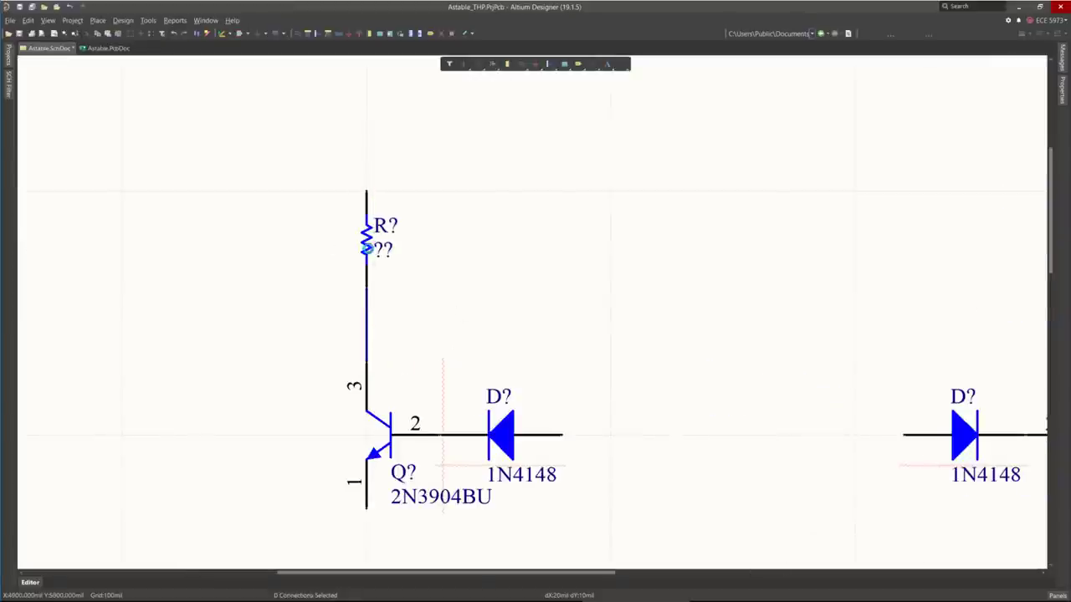
Step: Copy the vertical resistor and paste a duplicate 1000 mil to its right at the same height
{"action": "left_click", "coordinate": [376, 253]}
{"action": "key", "text": "ctrl+c"}
{"action": "key", "text": "ctrl+v"}
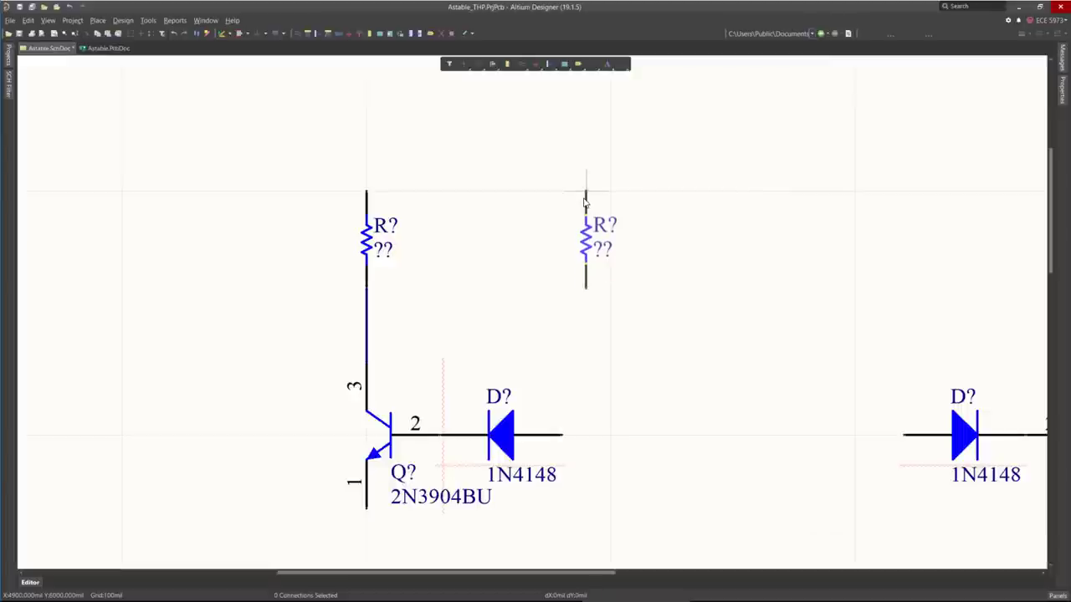
{"action": "left_click", "coordinate": [608, 202]}
Step: Paste another copy of the vertical resistor to the right of the second one
{"action": "key", "text": "ctrl+v"}
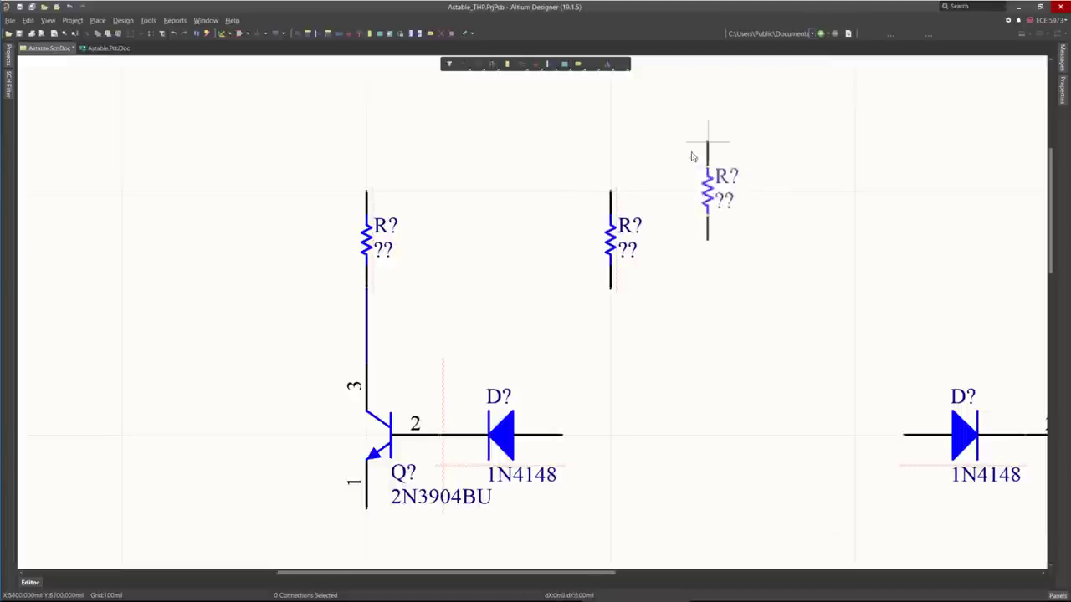
{"action": "left_click", "coordinate": [674, 208]}
{"action": "scroll", "coordinate": [655, 283], "scroll_direction": "down", "scroll_amount": 2, "text": "ctrl"}
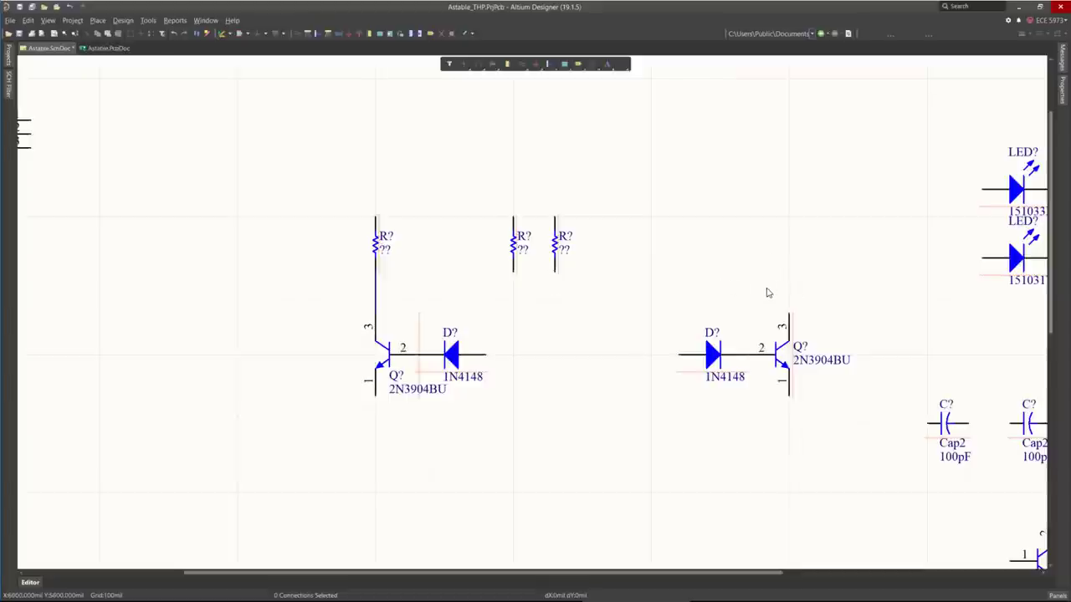
{"action": "key", "text": "ctrl+v"}
{"action": "key", "text": "Escape"}
Step: Delete the right-hand 2N3904BU transistor, its 1N4148 diode and the extra third resistor
{"action": "left_click_drag", "start_coordinate": [651, 241], "coordinate": [724, 313]}
{"action": "left_click_drag", "start_coordinate": [552, 175], "coordinate": [849, 440]}
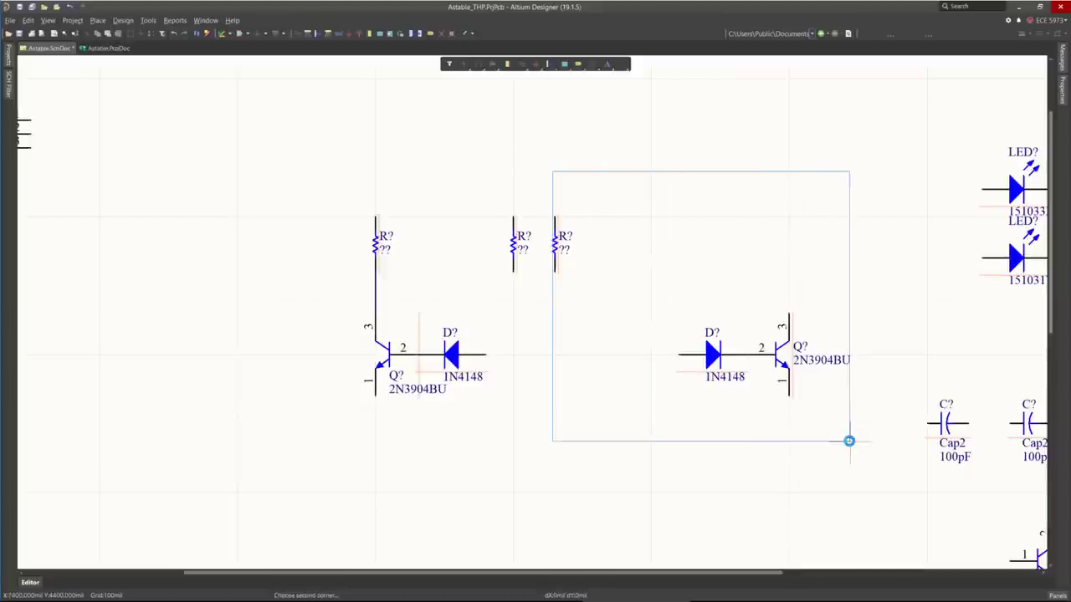
{"action": "key", "text": "Delete"}
{"action": "left_click", "coordinate": [565, 270]}
{"action": "left_click_drag", "start_coordinate": [540, 191], "coordinate": [624, 317]}
{"action": "key", "text": "Delete"}
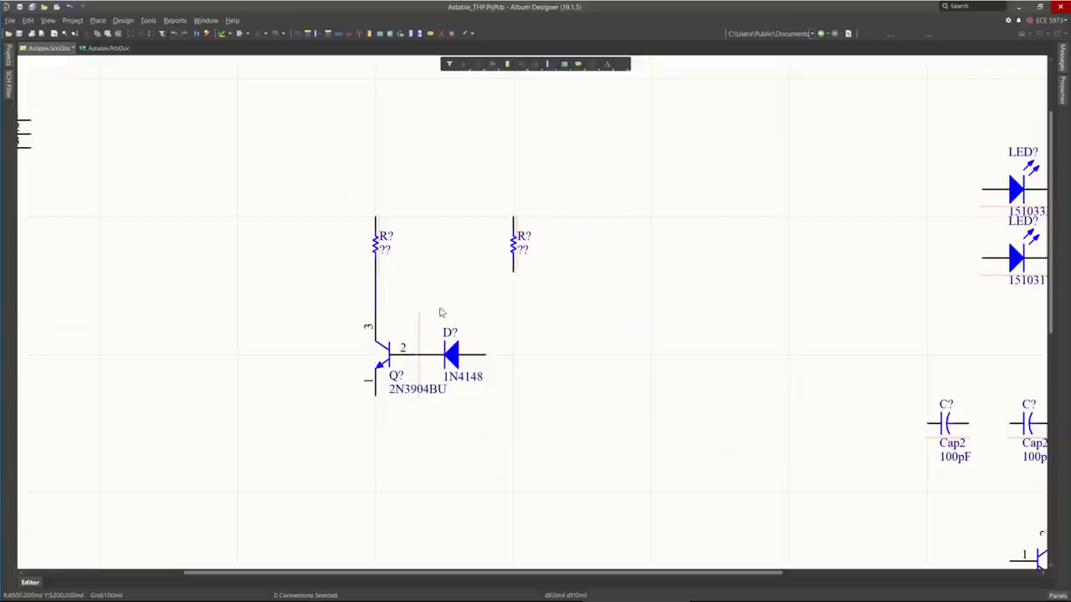
Step: Check the capacitor position in LTspice, switch back to Altium Designer and move a Cap2 capacitor between the two resistors, above the diode
{"action": "key", "text": "alt+Tab"}
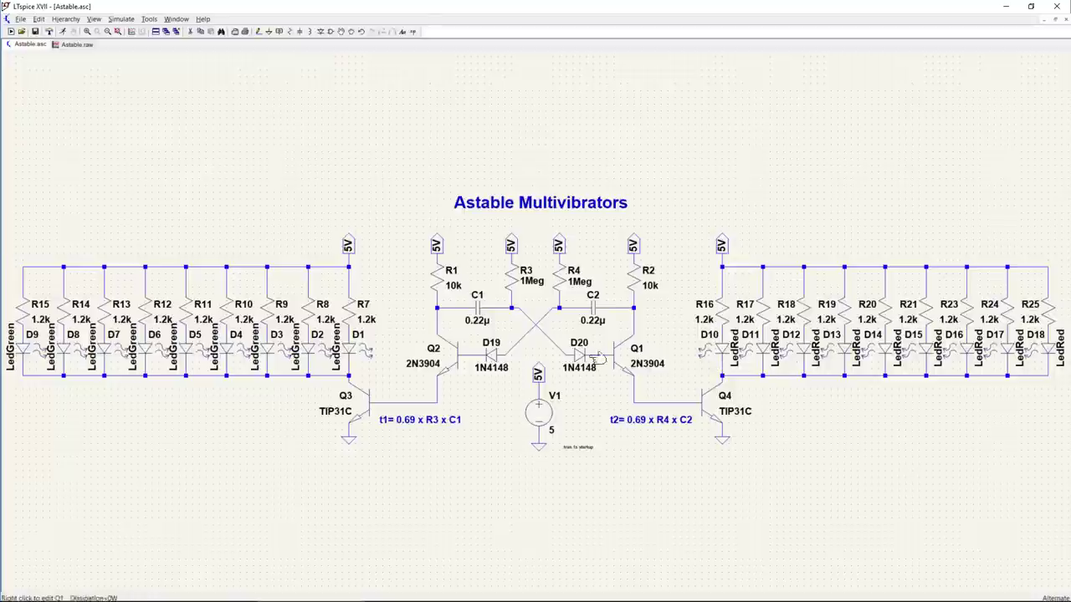
{"action": "key", "text": "alt+Tab"}
{"action": "left_click_drag", "start_coordinate": [962, 421], "coordinate": [427, 288]}
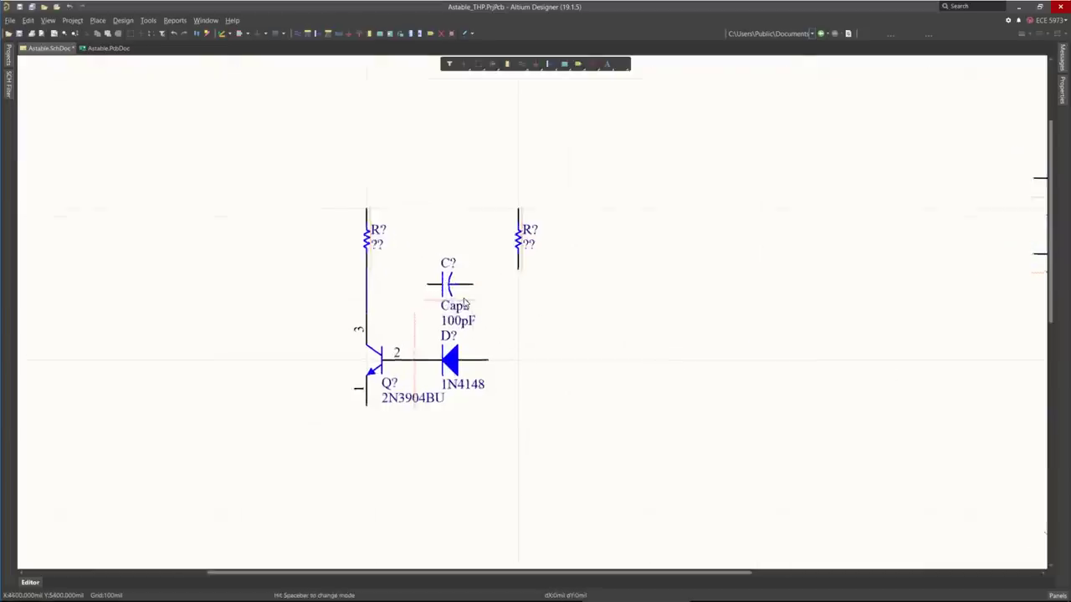
{"action": "key", "text": "Page_Up"}
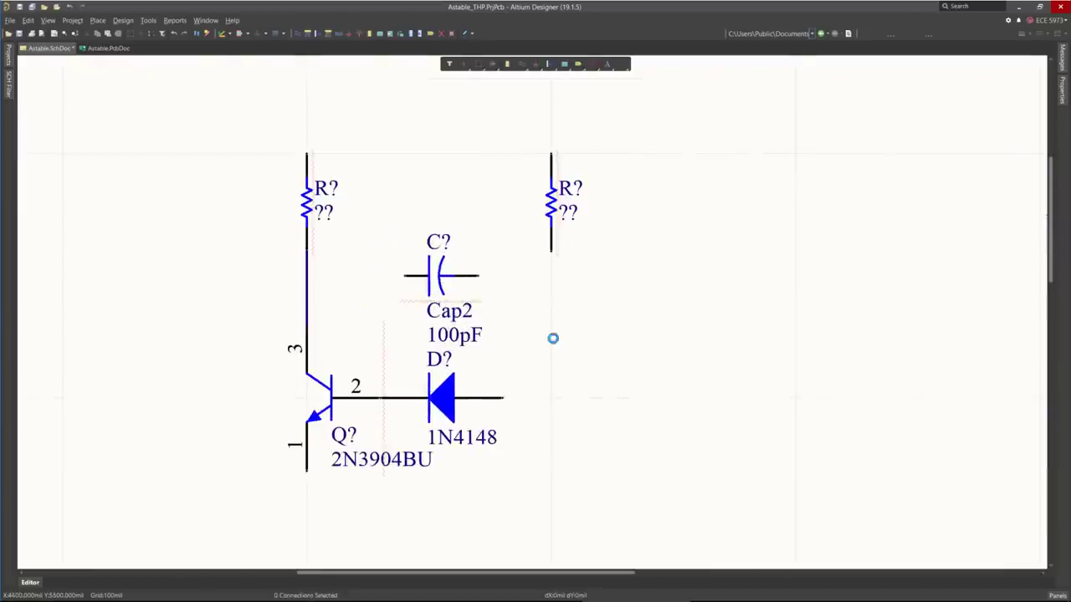
Step: Open the moved capacitor's properties and hide its Cap2 comment
{"action": "double_click", "coordinate": [477, 288]}
{"action": "left_click", "coordinate": [917, 121]}
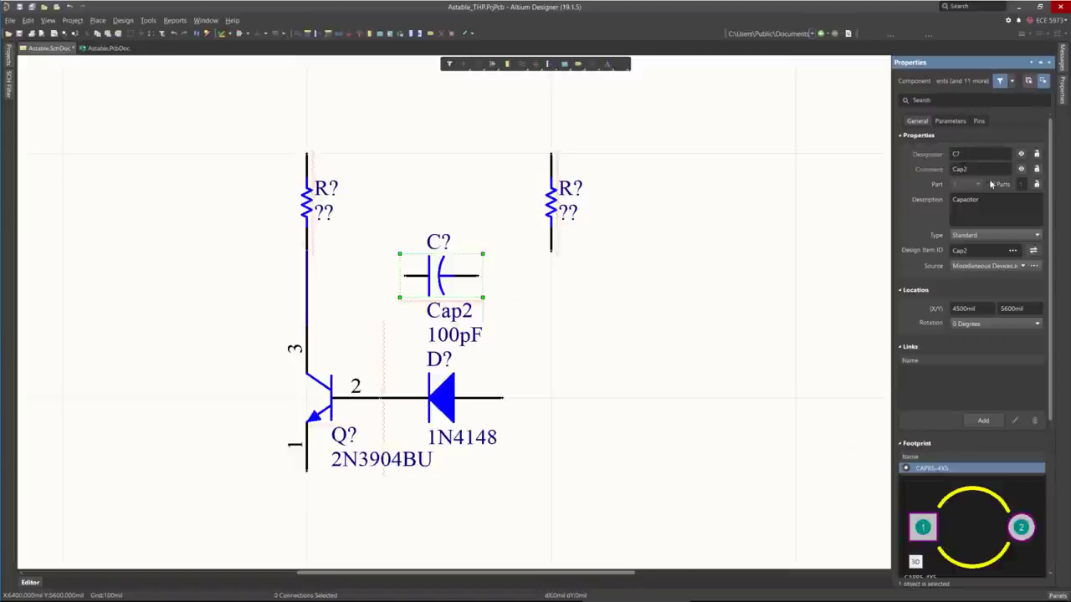
{"action": "left_click", "coordinate": [1019, 169]}
Step: Set the capacitor's value to 0.22UF, checking it against the LTspice schematic, and move the value label directly beneath the symbol
{"action": "left_click", "coordinate": [950, 120]}
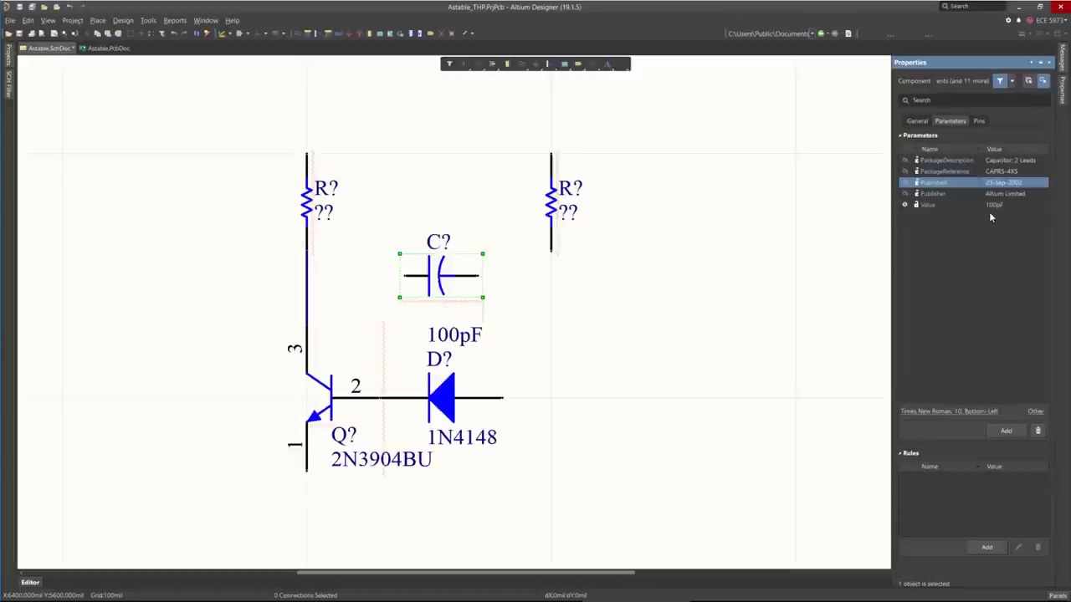
{"action": "double_click", "coordinate": [994, 205]}
{"action": "type", "text": "7"}
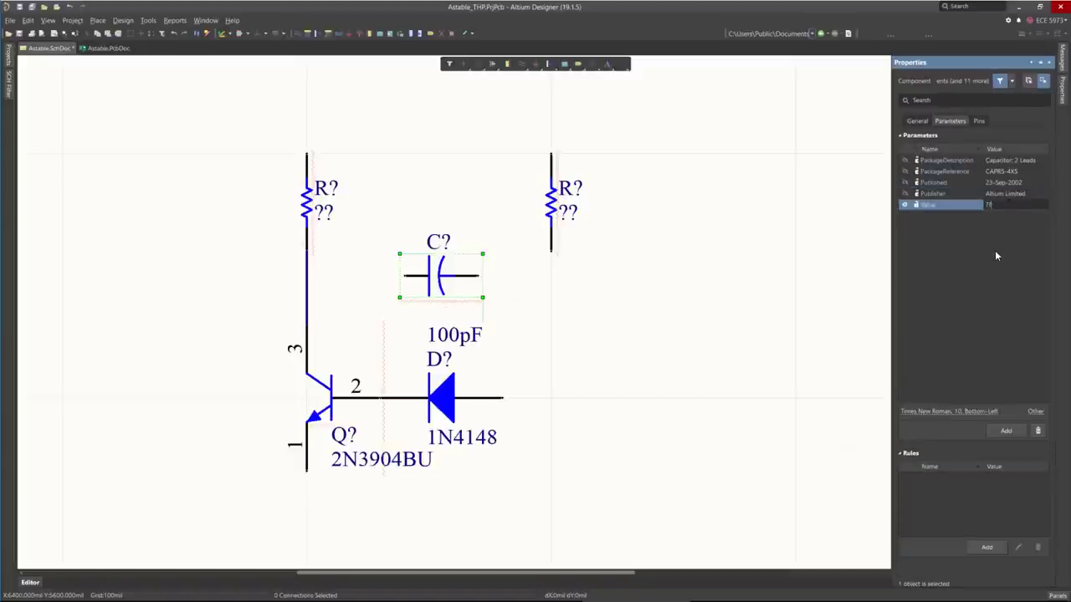
{"action": "key", "text": "alt+Tab"}
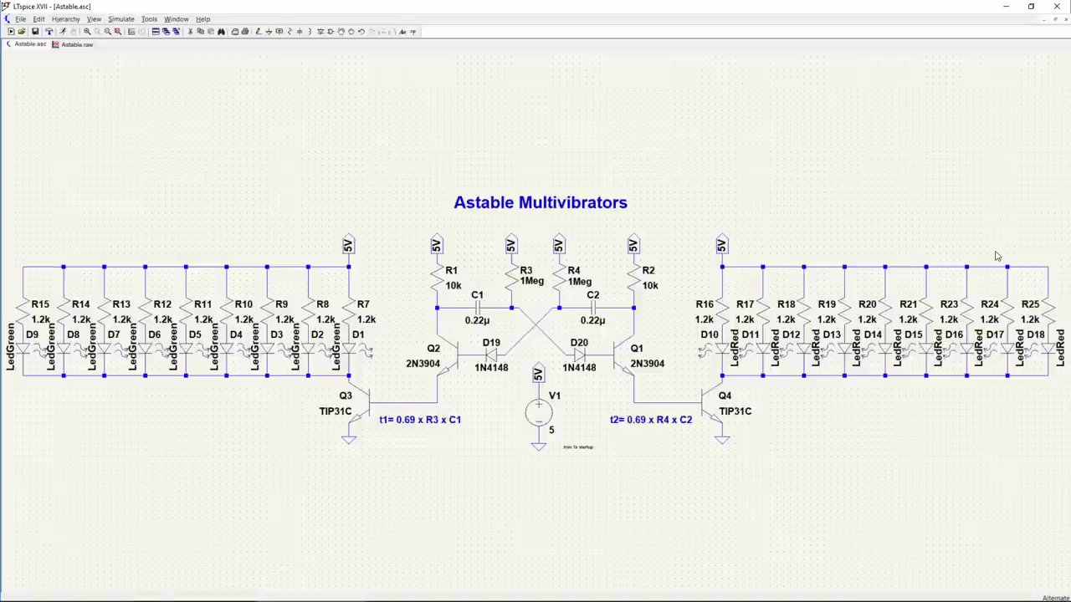
{"action": "key", "text": "alt+Tab"}
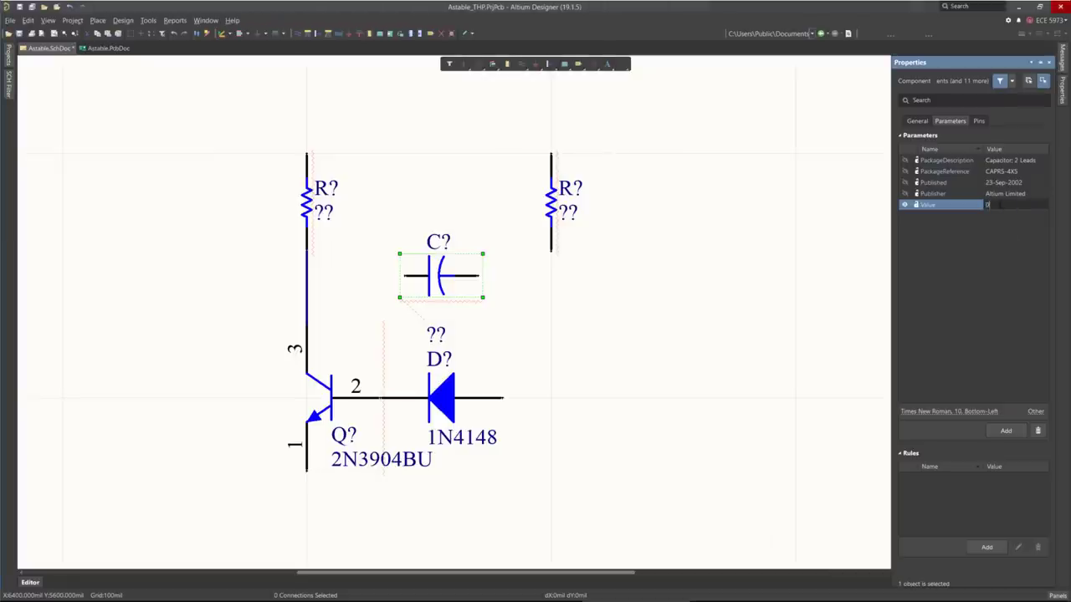
{"action": "key", "text": "Return"}
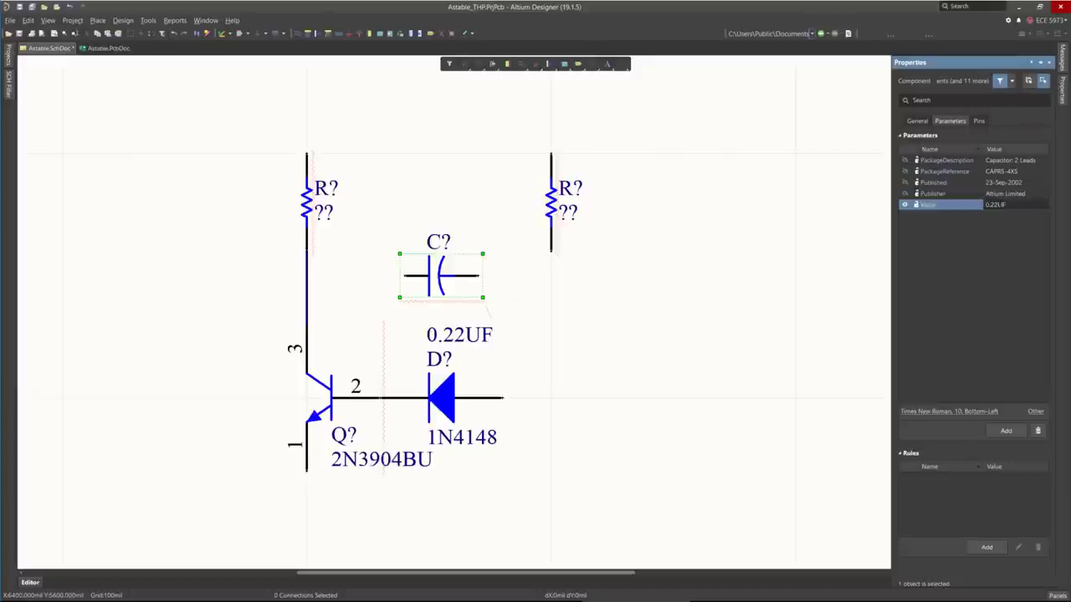
{"action": "left_click", "coordinate": [520, 333]}
{"action": "left_click_drag", "start_coordinate": [494, 344], "coordinate": [457, 314]}
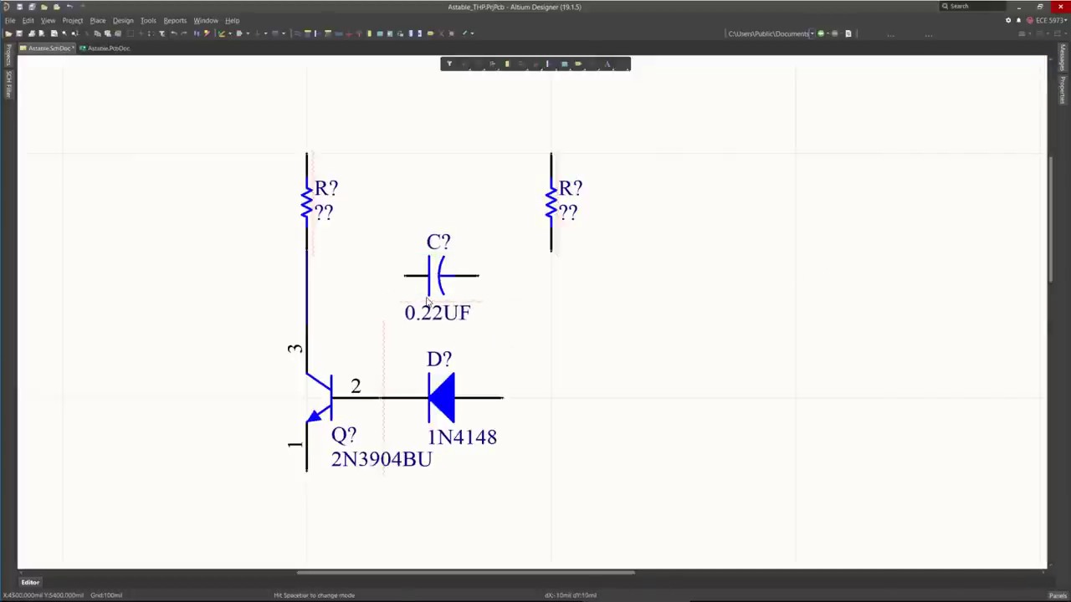
Step: Wire the capacitor between the left resistor's collector wire and the lower pin of the second resistor
{"action": "key", "text": "ctrl+w"}
{"action": "left_click", "coordinate": [404, 275]}
{"action": "left_click", "coordinate": [306, 276]}
{"action": "left_click", "coordinate": [478, 275]}
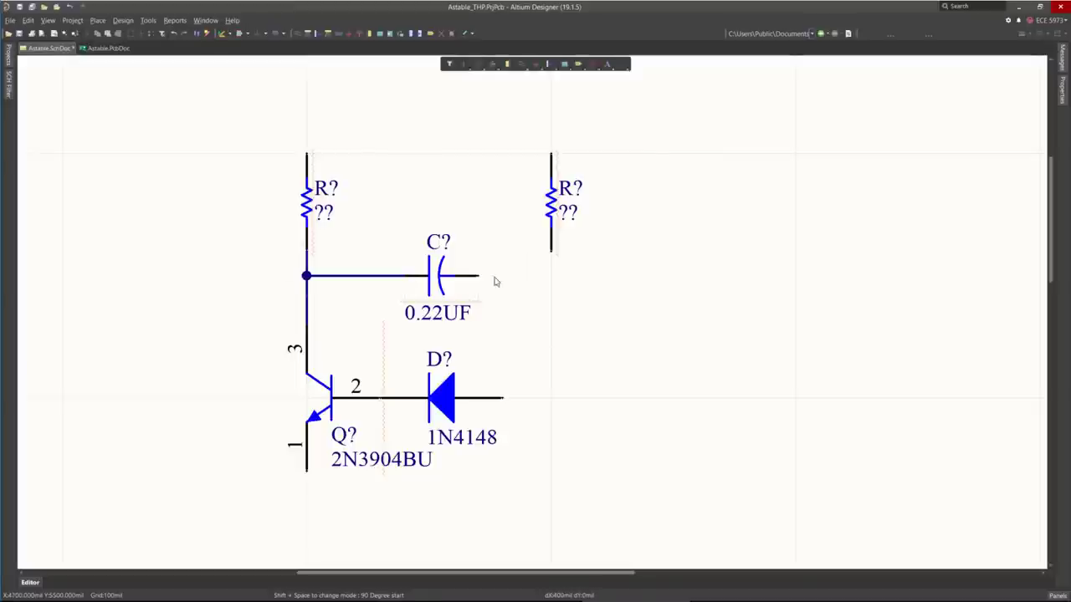
{"action": "left_click", "coordinate": [550, 252]}
{"action": "right_click", "coordinate": [582, 311]}
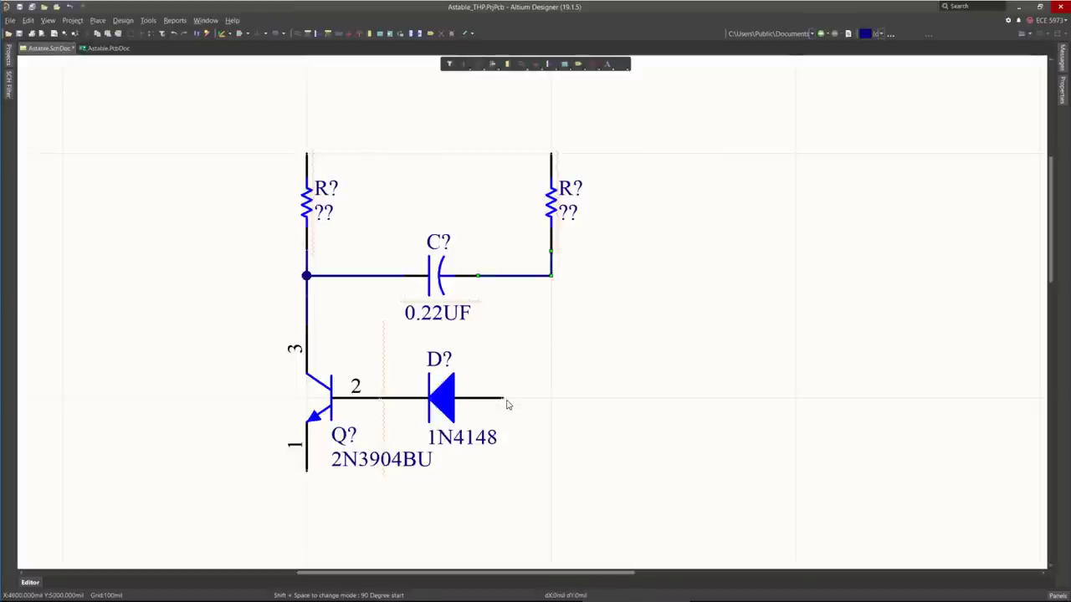
{"action": "right_click", "coordinate": [626, 296]}
Step: Move a TIP31CG transistor to the lower left of the 2N3904BU and mirror it horizontally so that its base faces right
{"action": "scroll", "coordinate": [561, 366], "scroll_direction": "down", "scroll_amount": 2, "text": "ctrl"}
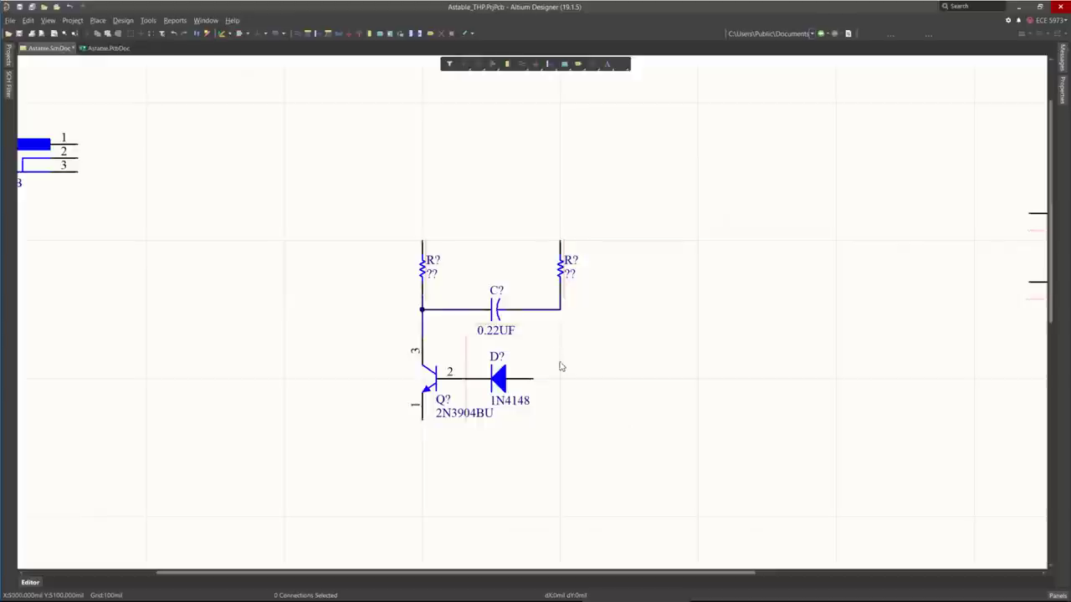
{"action": "scroll", "coordinate": [490, 270], "scroll_direction": "down", "scroll_amount": 2, "text": "ctrl"}
{"action": "scroll", "coordinate": [543, 329], "scroll_direction": "up", "scroll_amount": 2, "text": "ctrl"}
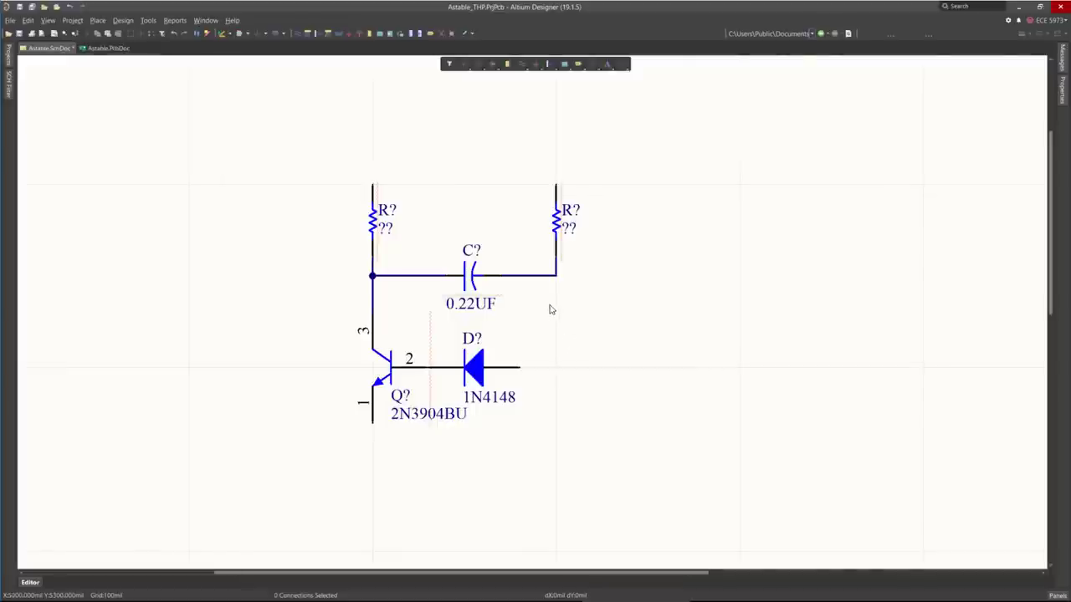
{"action": "scroll", "coordinate": [550, 306], "scroll_direction": "down", "scroll_amount": 4, "text": "ctrl"}
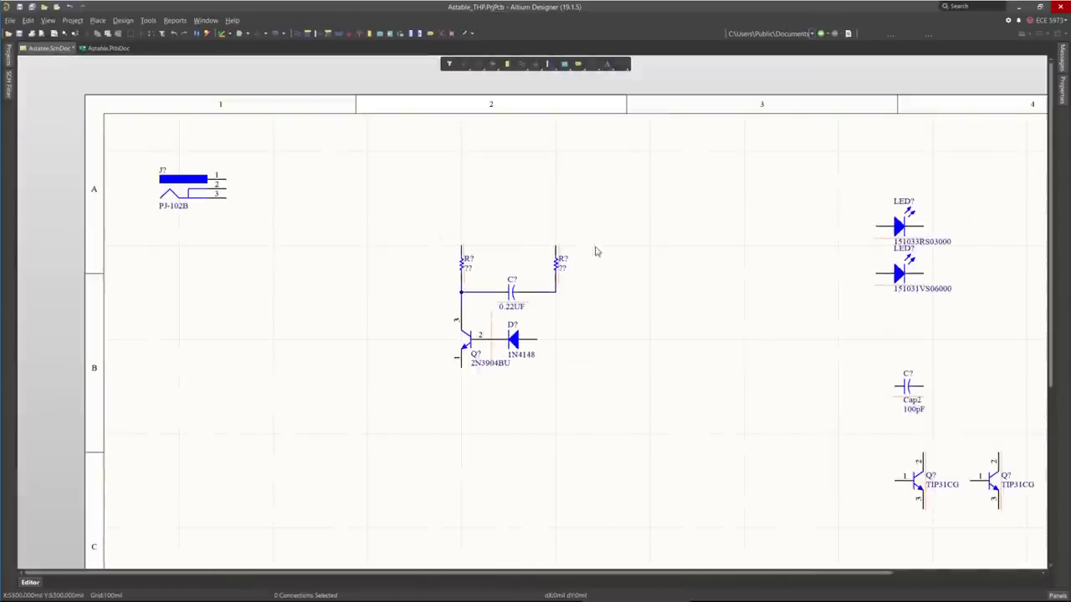
{"action": "left_click_drag", "start_coordinate": [870, 403], "coordinate": [467, 315]}
{"action": "scroll", "coordinate": [489, 372], "scroll_direction": "up", "scroll_amount": 3, "text": "ctrl"}
{"action": "key", "text": "x"}
{"action": "key", "text": "x"}
{"action": "key", "text": "x"}
{"action": "key", "text": "x"}
{"action": "key", "text": "x"}
{"action": "key", "text": "x"}
{"action": "key", "text": "x"}
{"action": "key", "text": "Right"}
Step: Move the TIP31CG's Q? designator above its part label and wire its base to the 2N3904BU's emitter pin
{"action": "left_click", "coordinate": [502, 243]}
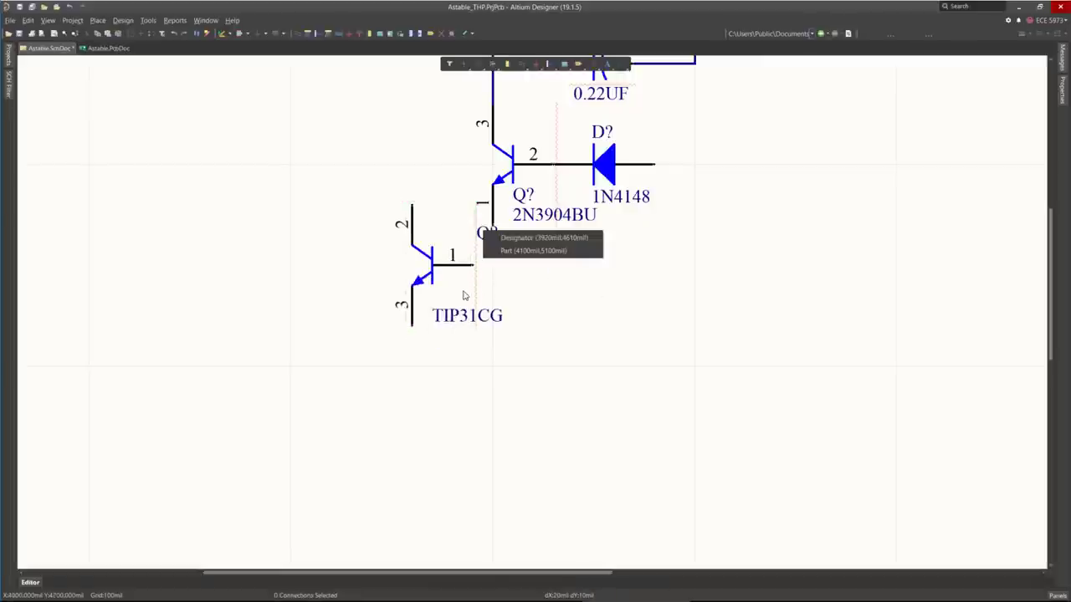
{"action": "left_click", "coordinate": [502, 240]}
{"action": "left_click", "coordinate": [458, 301]}
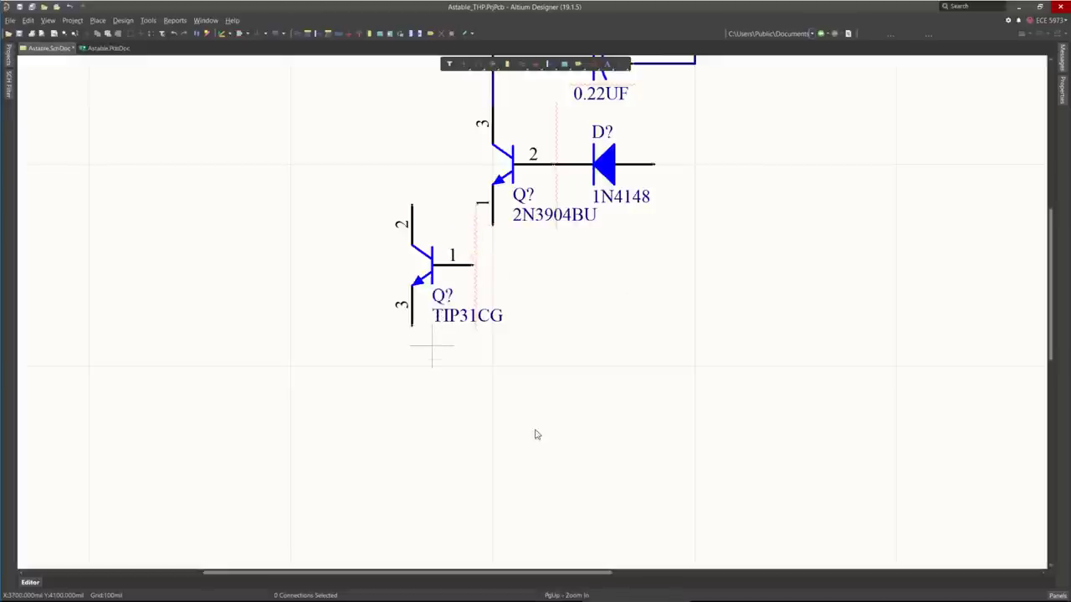
{"action": "left_click", "coordinate": [474, 264]}
{"action": "left_click", "coordinate": [492, 225]}
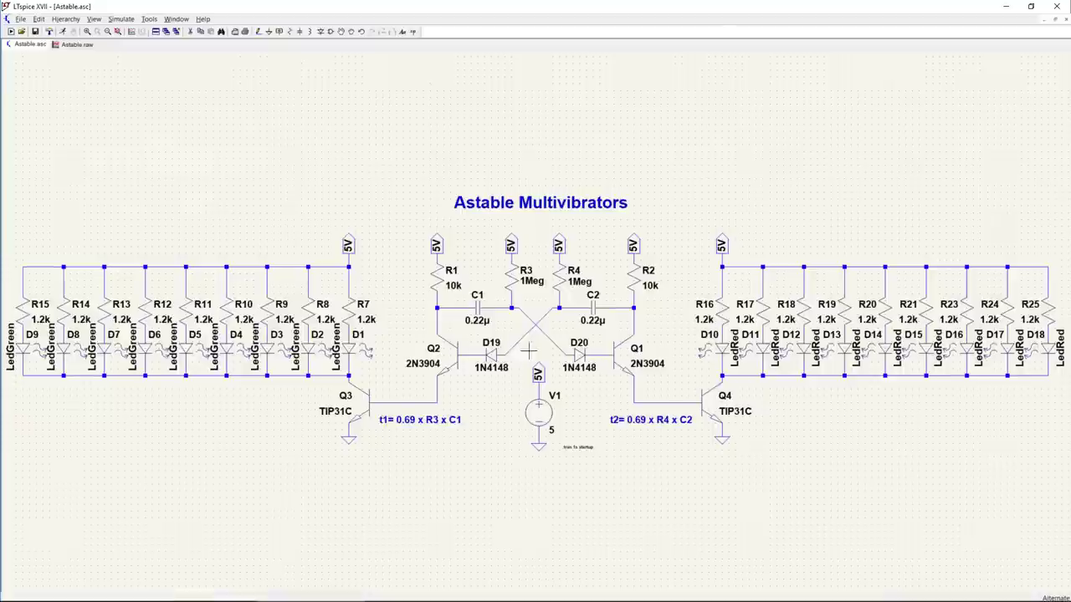
Step: Switch back to Altium Designer from LTspice and move the PJ-102B power jack up by 100 mil
{"action": "key", "text": "alt+Tab"}
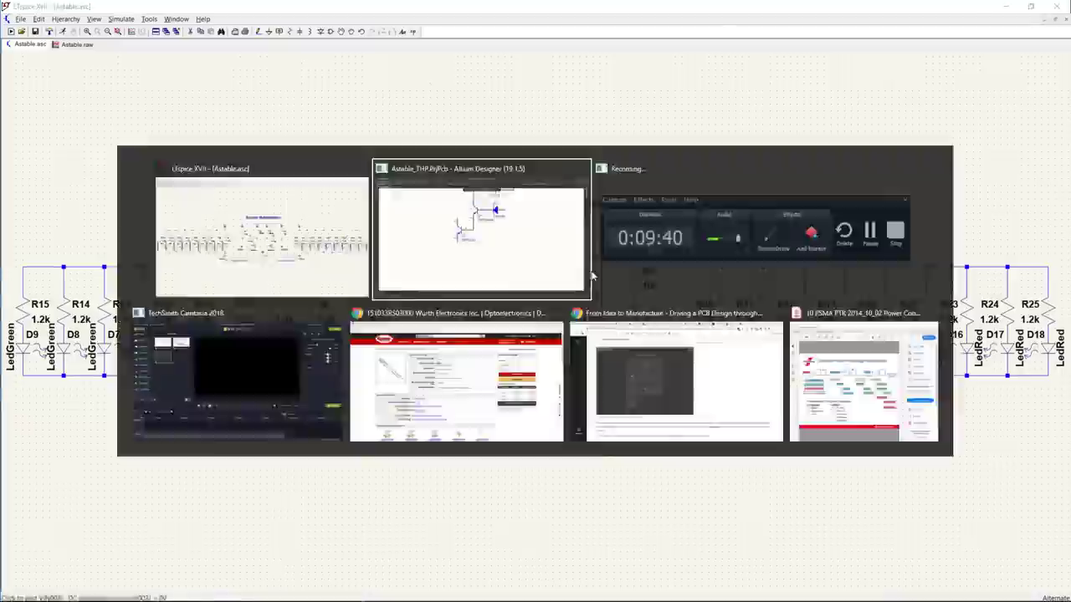
{"action": "scroll", "coordinate": [631, 313], "scroll_direction": "down", "scroll_amount": 4, "text": "ctrl"}
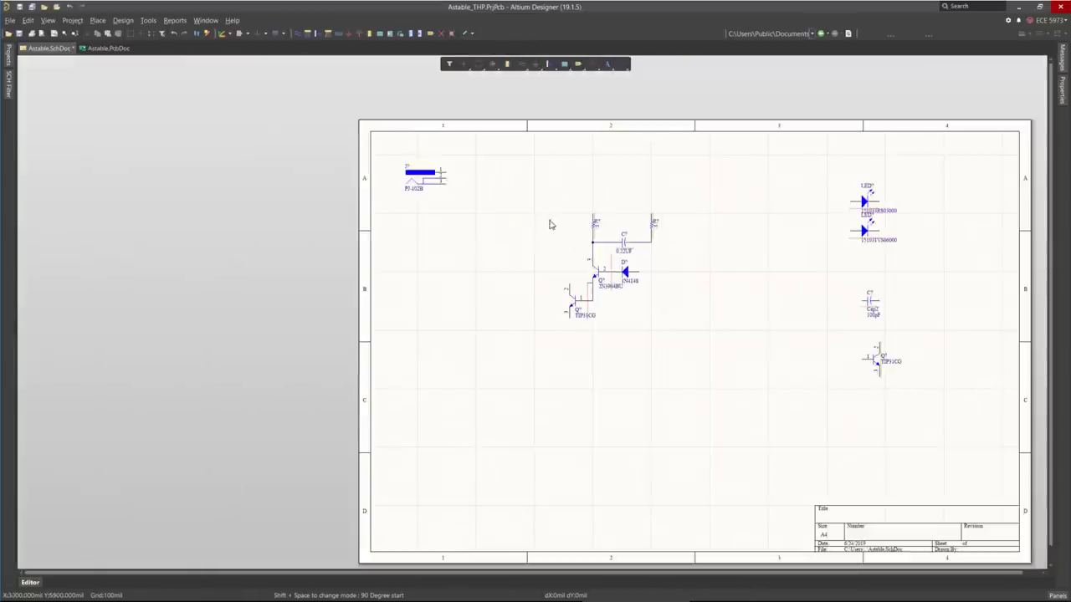
{"action": "scroll", "coordinate": [493, 163], "scroll_direction": "up", "scroll_amount": 5, "text": "ctrl"}
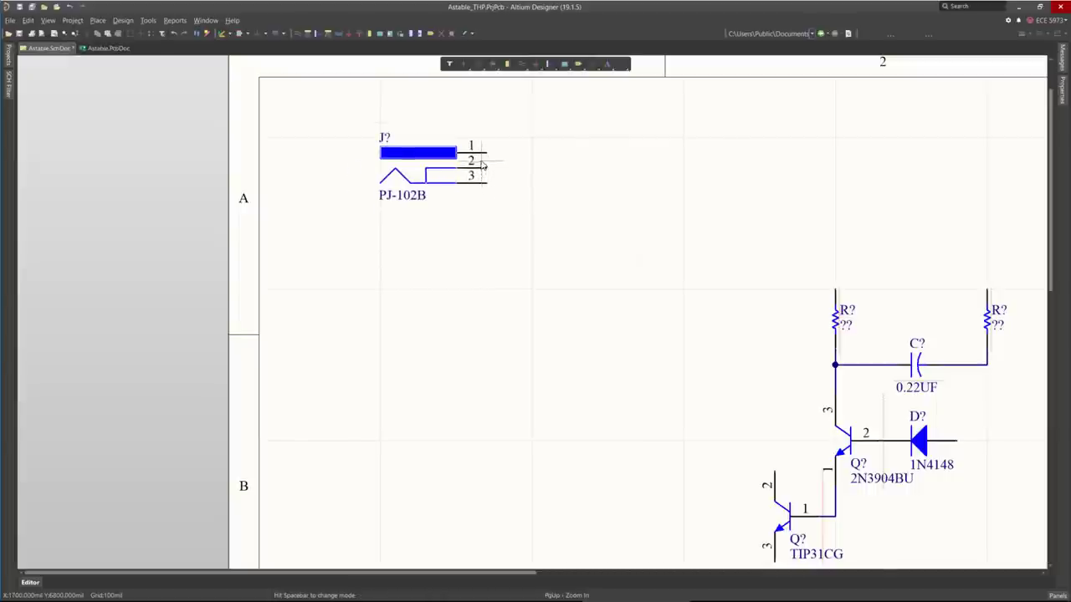
{"action": "left_click", "coordinate": [483, 150]}
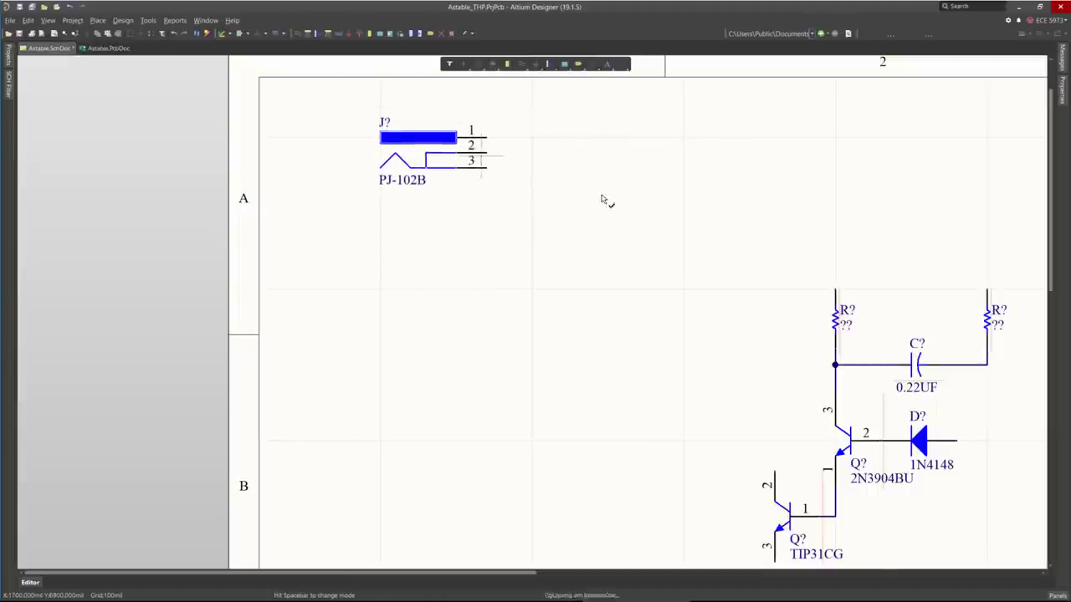
Step: Place a GND power port below the PJ-102B jack and wire pins 2 and 3 to it
{"action": "left_click", "coordinate": [537, 64]}
{"action": "left_click", "coordinate": [549, 78]}
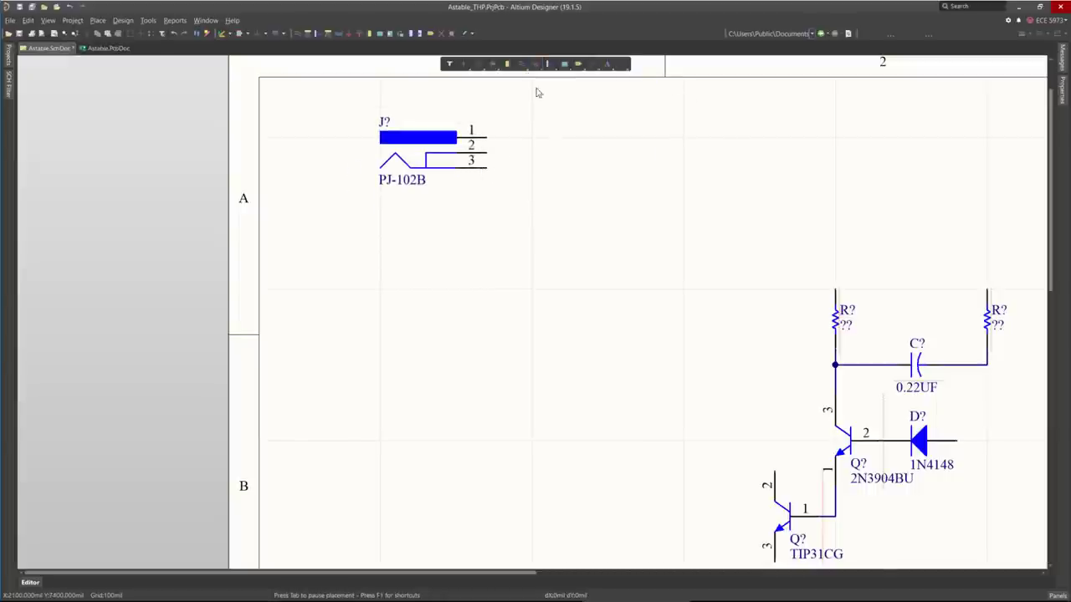
{"action": "left_click", "coordinate": [503, 187]}
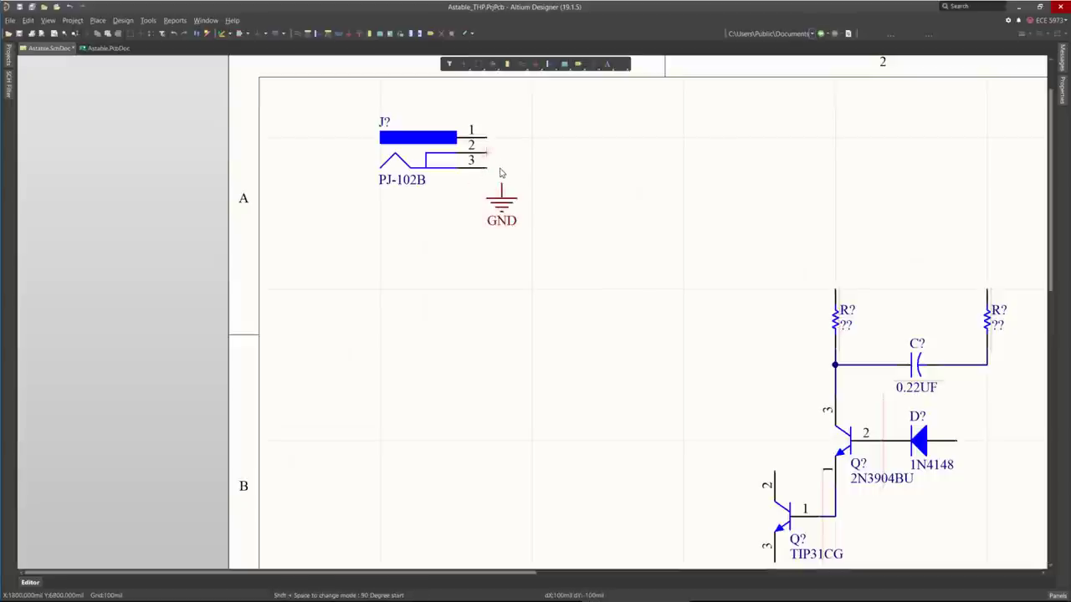
{"action": "left_click", "coordinate": [496, 187]}
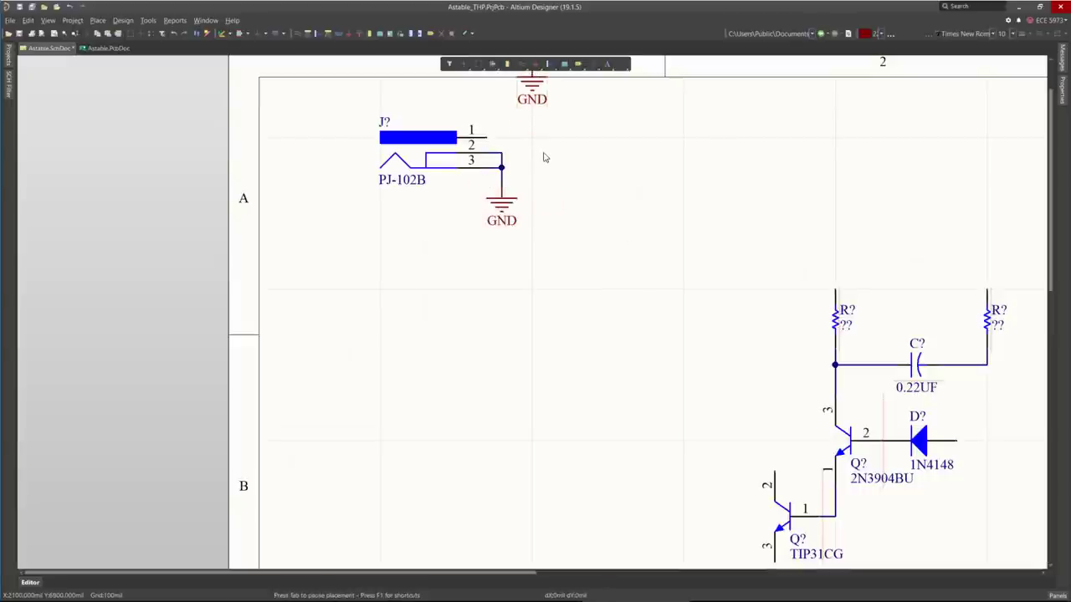
Step: Place a +5 power port above the PJ-102B jack and wire pin 1 to it
{"action": "left_click", "coordinate": [536, 63]}
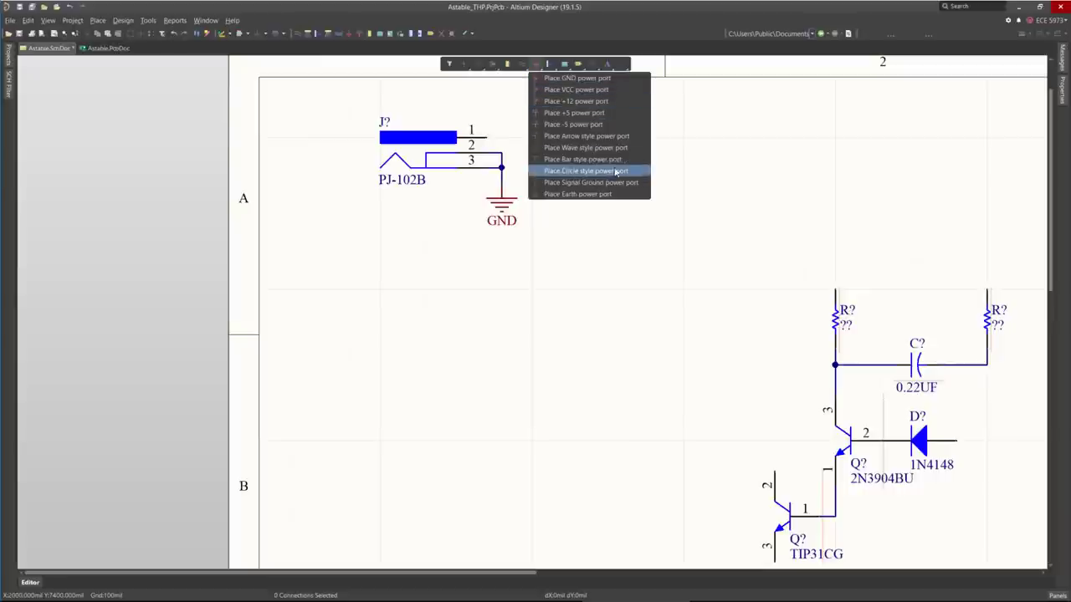
{"action": "left_click", "coordinate": [574, 112]}
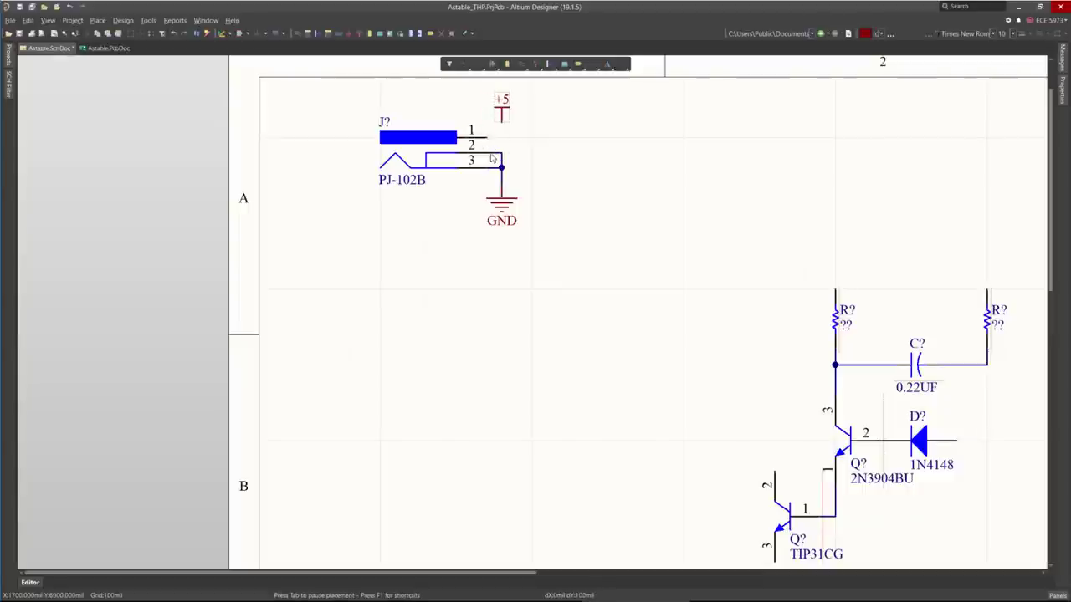
{"action": "left_click", "coordinate": [493, 157]}
{"action": "key", "text": "Escape"}
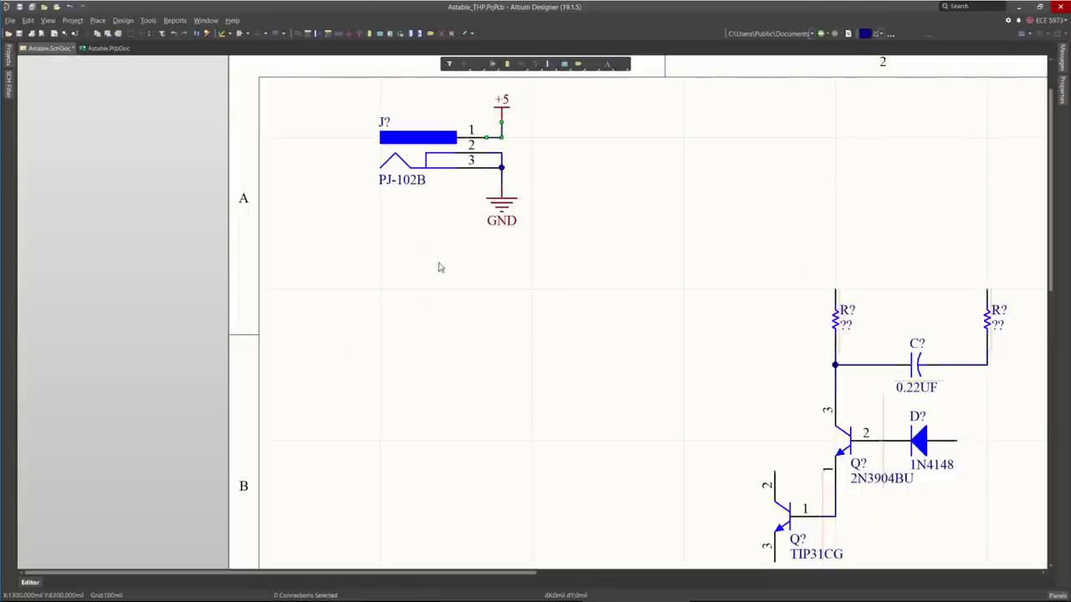
{"action": "scroll", "coordinate": [472, 215], "scroll_direction": "down", "scroll_amount": 3, "text": "ctrl"}
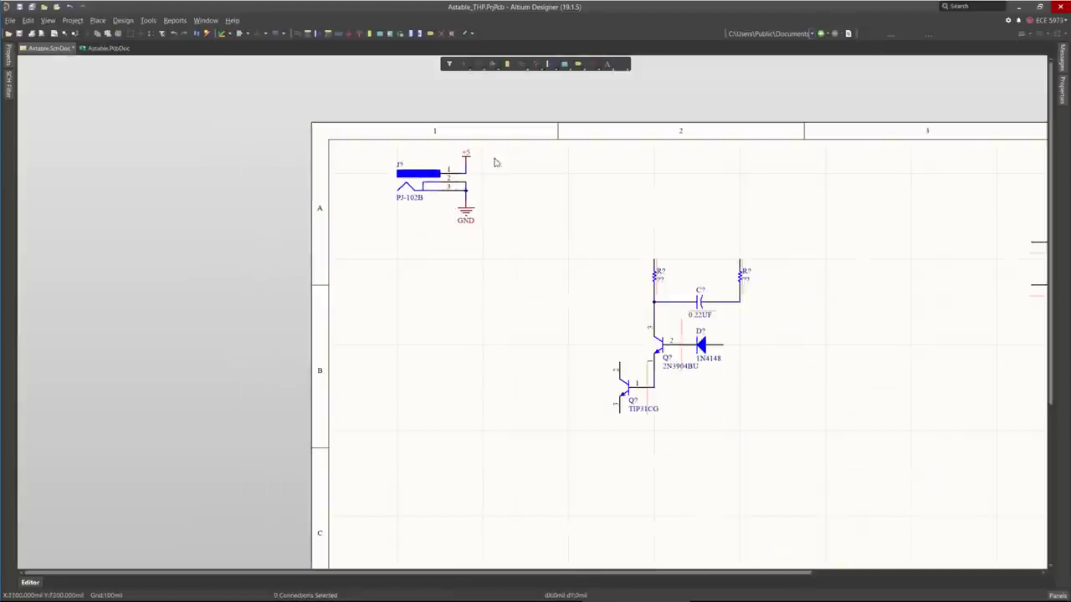
{"action": "scroll", "coordinate": [497, 161], "scroll_direction": "up", "scroll_amount": 2, "text": "ctrl"}
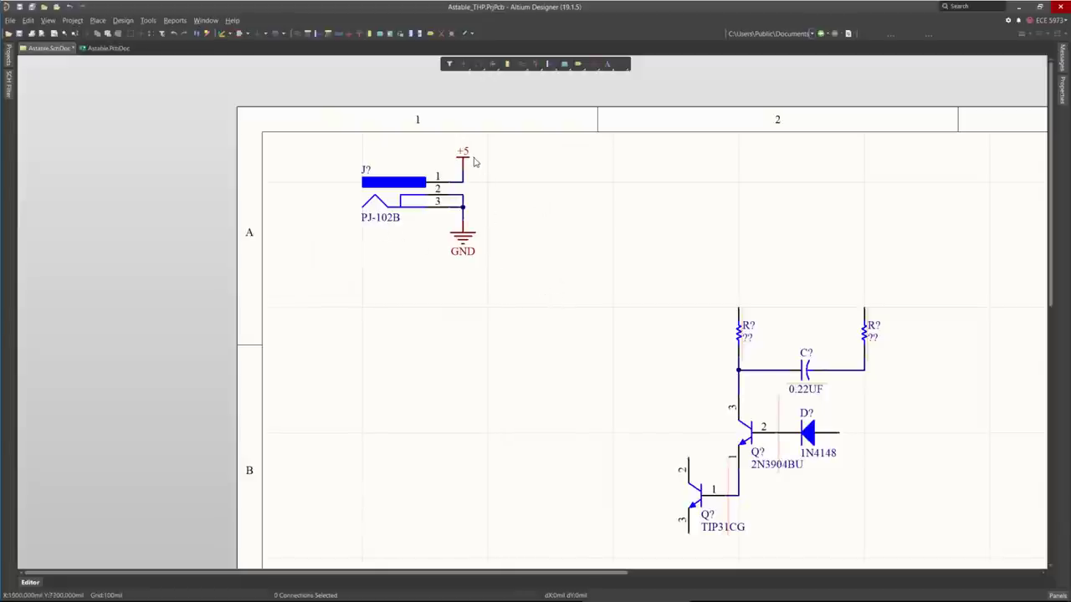
Step: Paste copies of the +5 power port onto the upper ends of the two resistors
{"action": "left_click", "coordinate": [491, 204]}
{"action": "key", "text": "ctrl+v"}
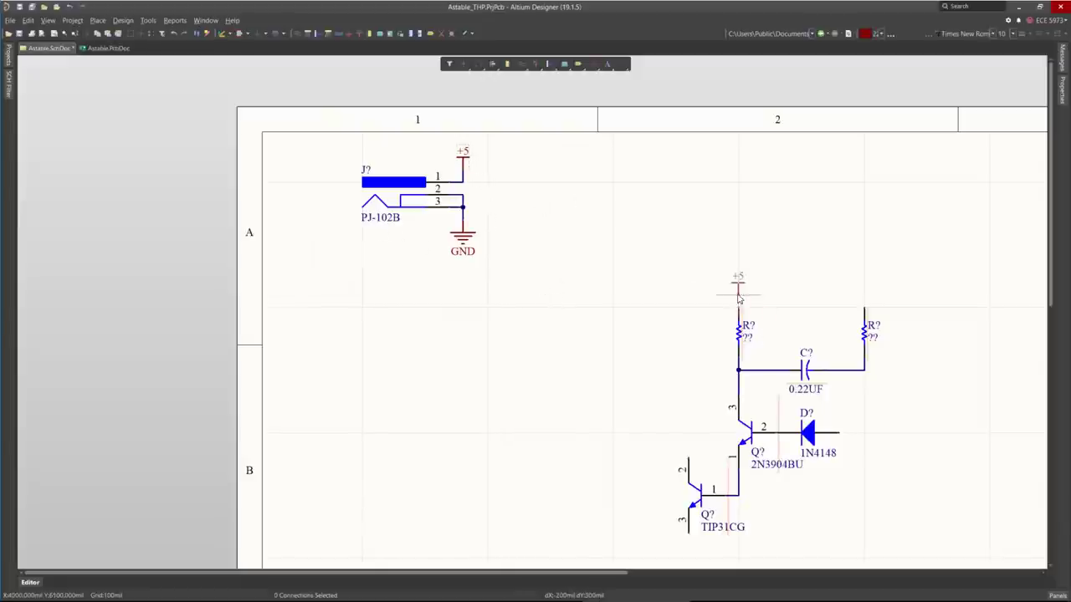
{"action": "scroll", "coordinate": [870, 326], "scroll_direction": "up", "scroll_amount": 5, "text": "ctrl"}
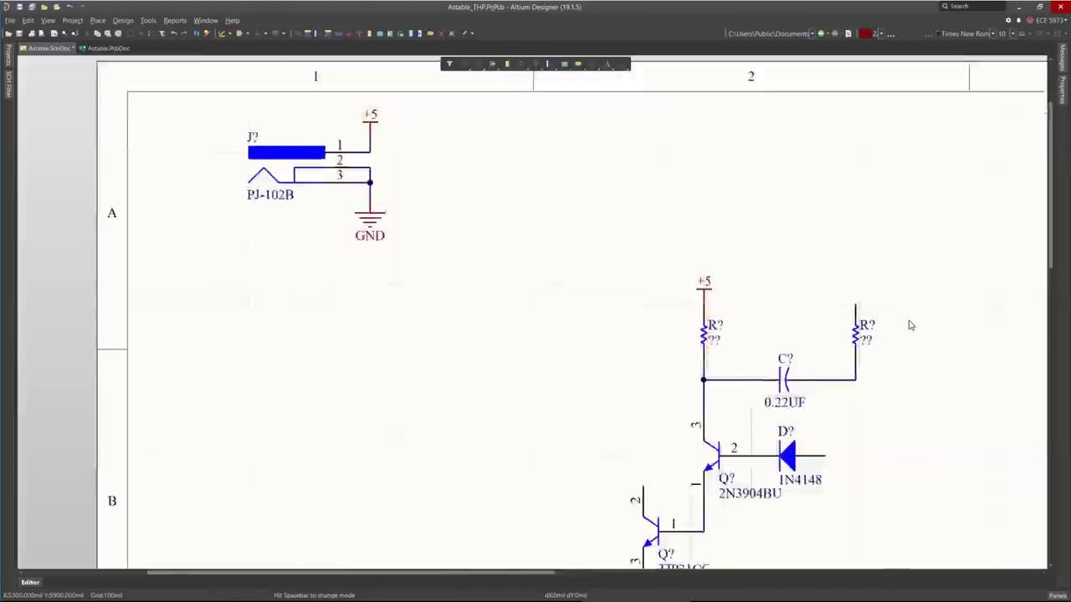
{"action": "left_click", "coordinate": [843, 327]}
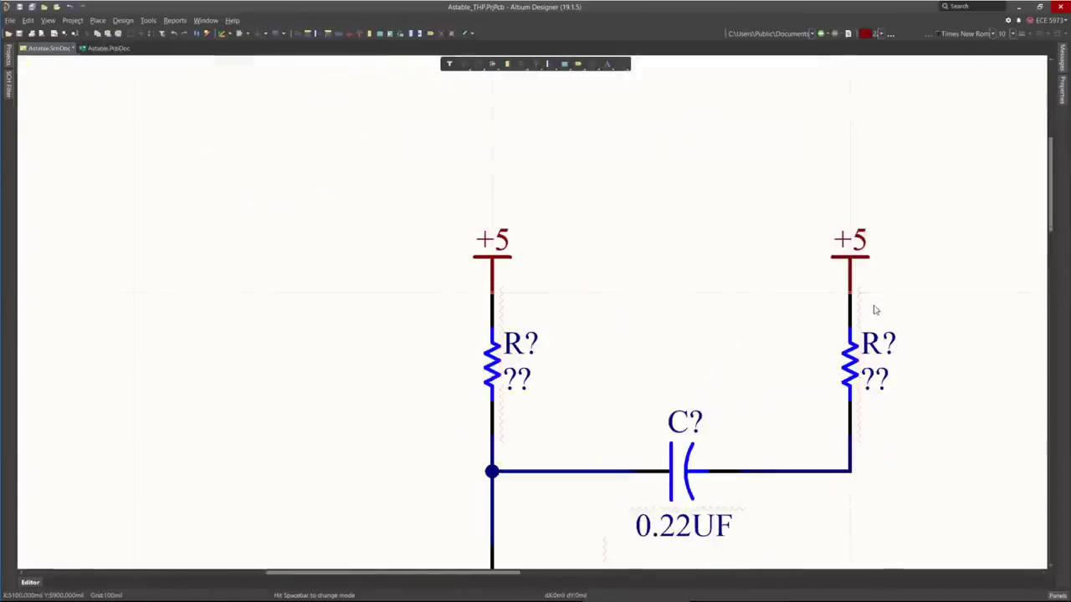
{"action": "scroll", "coordinate": [871, 306], "scroll_direction": "down", "scroll_amount": 4, "text": "ctrl"}
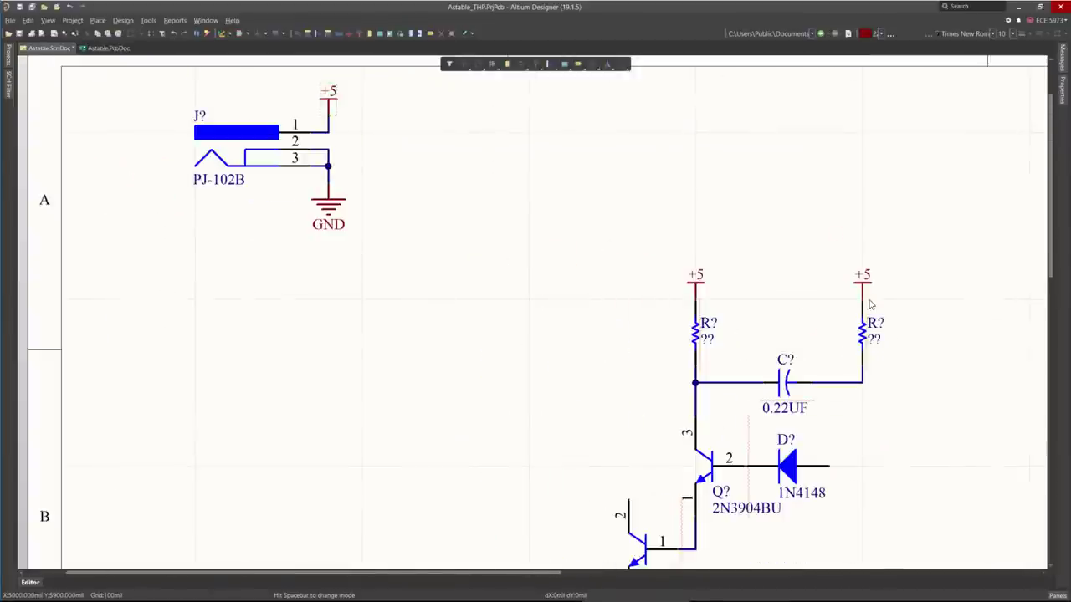
Step: Delete the two +5 power ports above the resistors
{"action": "left_click", "coordinate": [322, 131]}
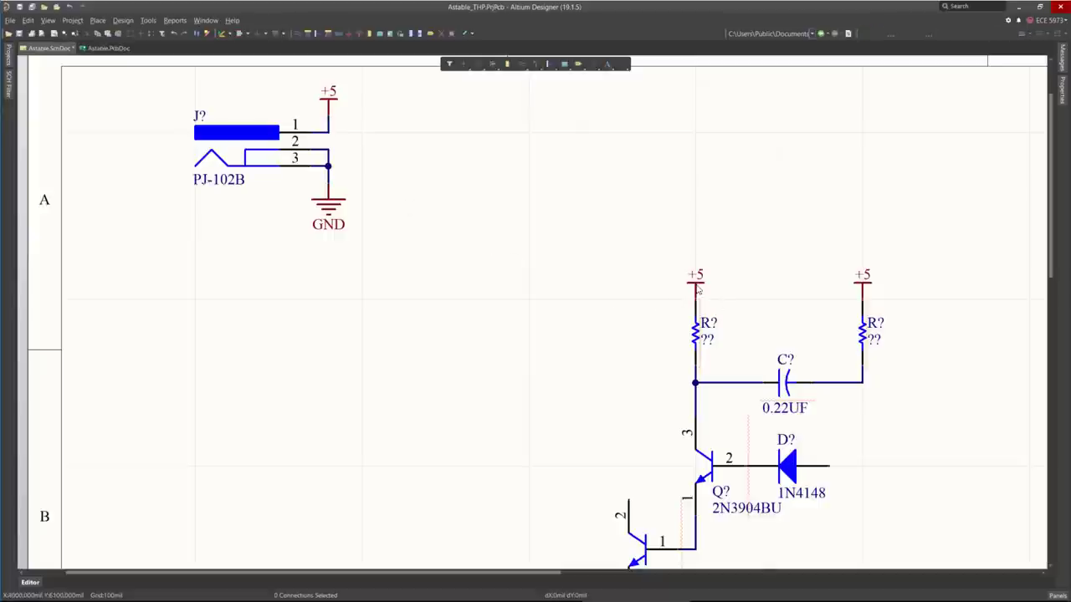
{"action": "key", "text": "Delete"}
{"action": "left_click_drag", "start_coordinate": [869, 286], "coordinate": [856, 290]}
{"action": "key", "text": "Delete"}
Step: Wire the upper ends of both resistors to the +5 line at pin 1 of the PJ-102B connector
{"action": "key", "text": "ctrl+w"}
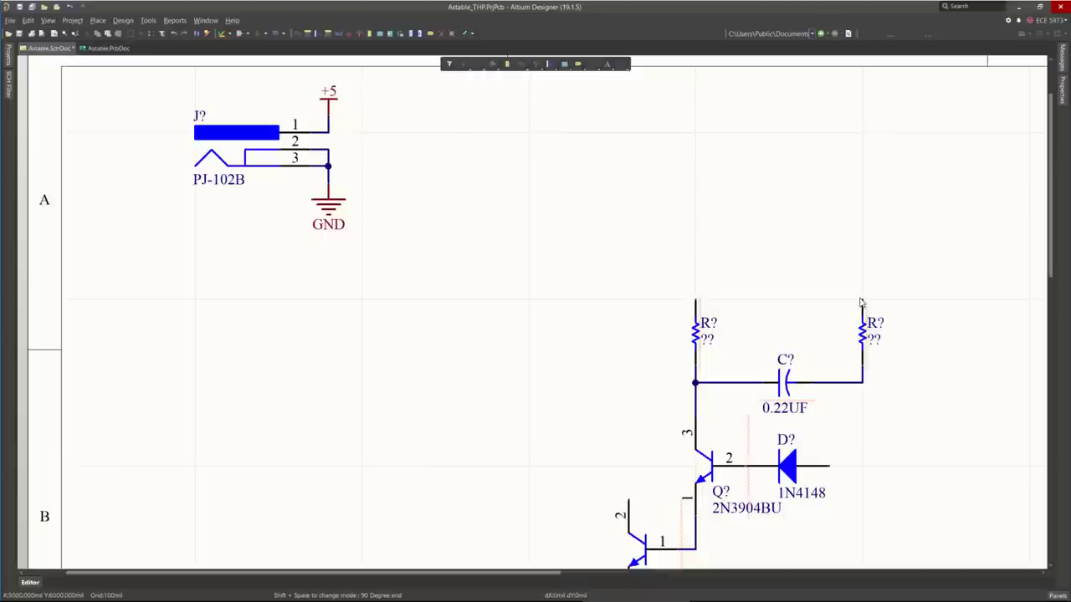
{"action": "left_click", "coordinate": [862, 301]}
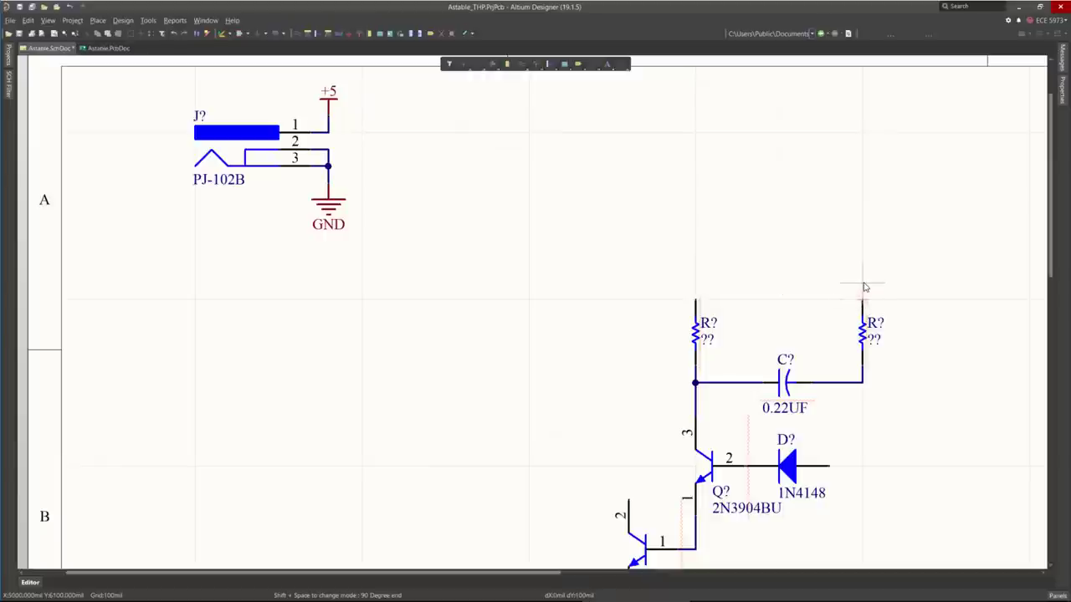
{"action": "left_click", "coordinate": [328, 132]}
{"action": "left_click", "coordinate": [695, 300]}
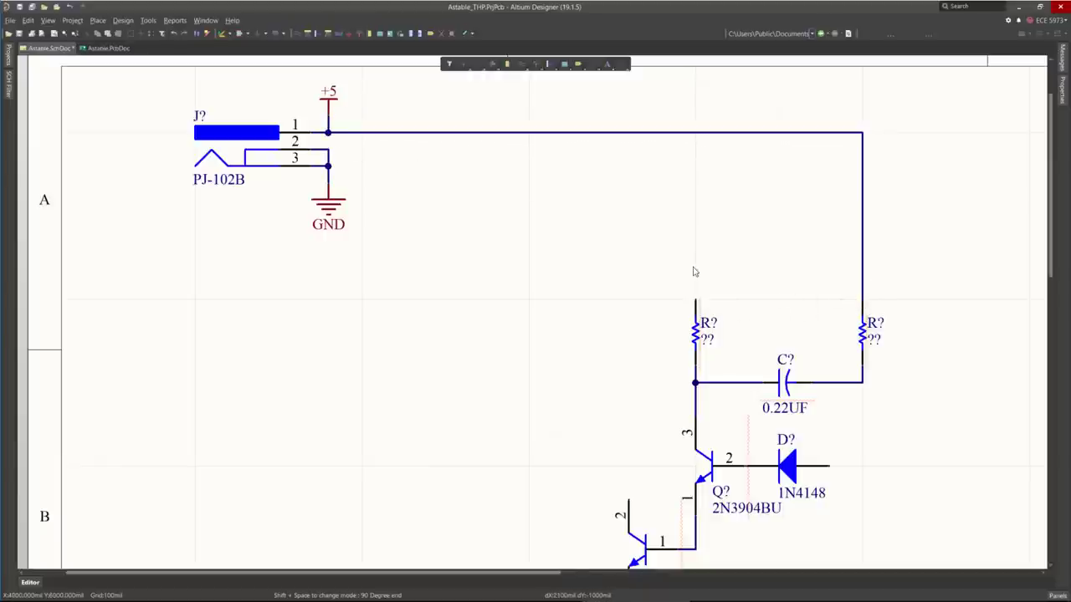
{"action": "left_click", "coordinate": [695, 132]}
{"action": "key", "text": "Escape"}
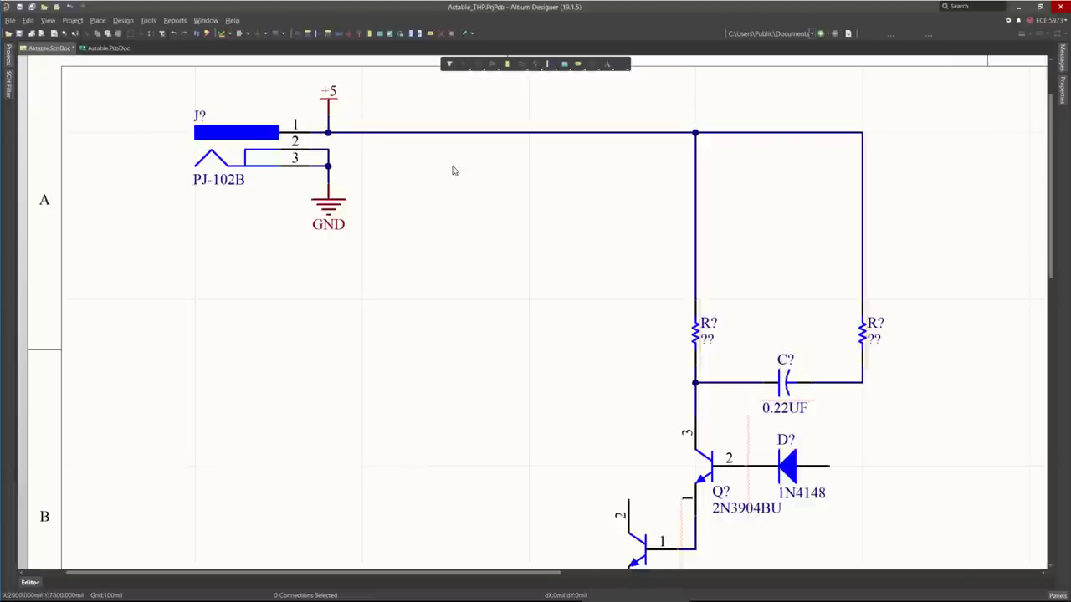
Step: Remove the wires running from the connector's +5 line to the two resistors
{"action": "key", "text": "ctrl+w"}
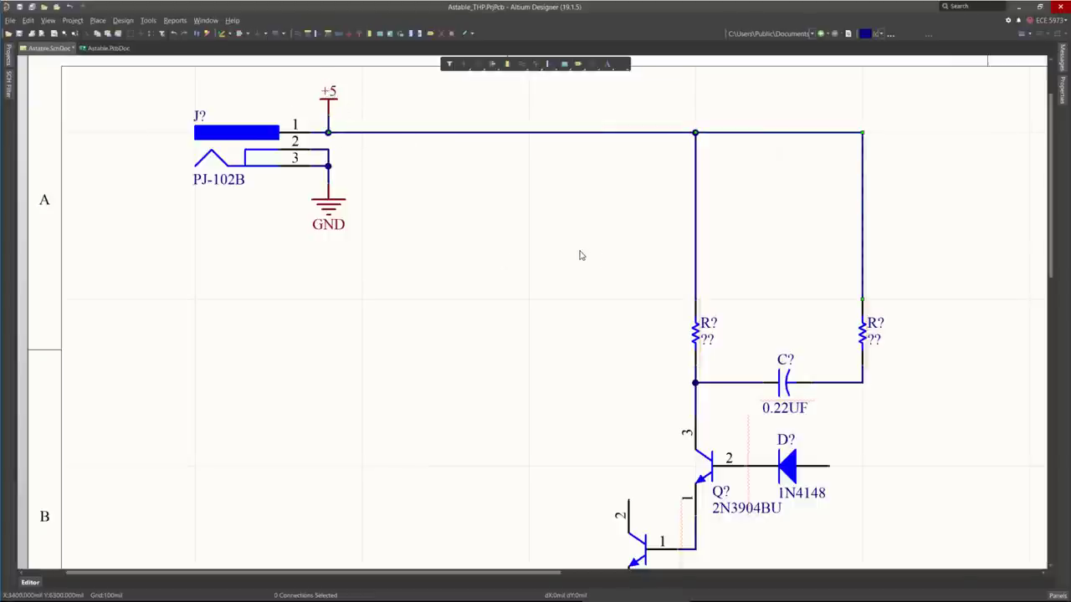
{"action": "key", "text": "Escape"}
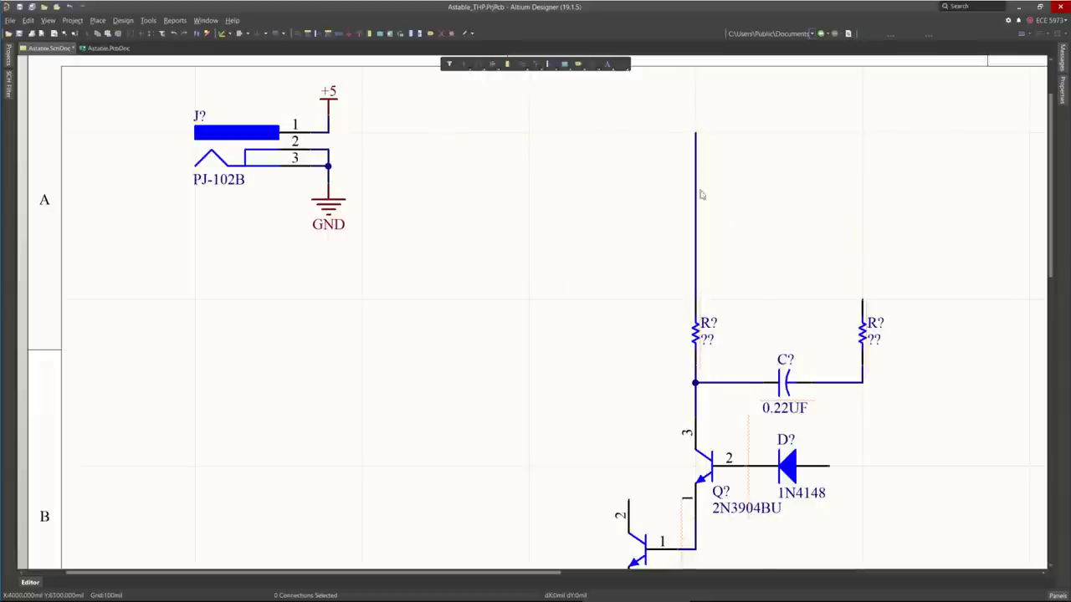
{"action": "key", "text": "ctrl+z"}
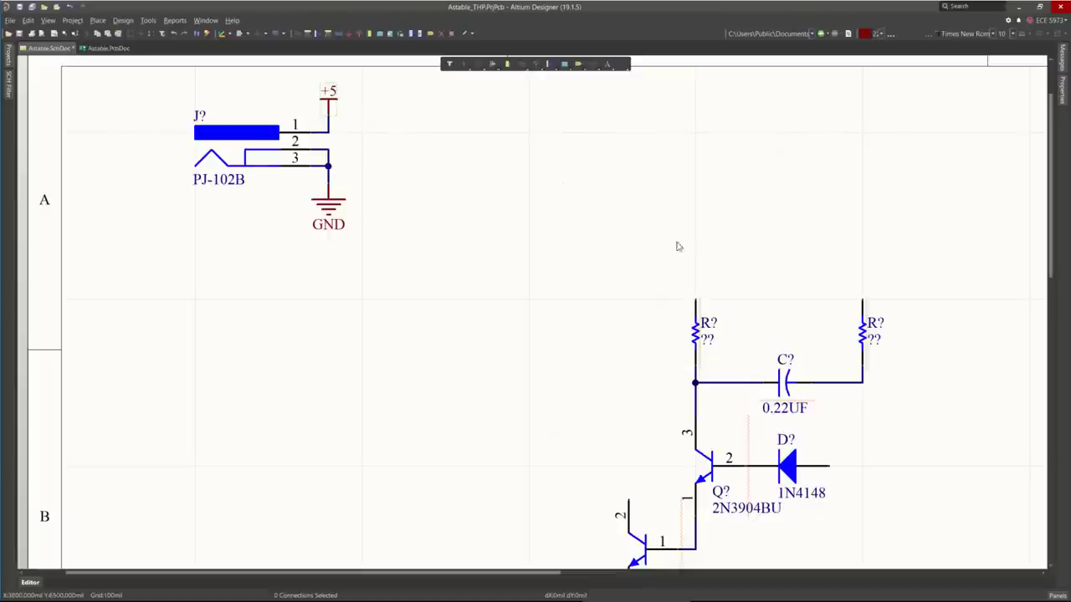
Step: Attach a +5 power port to the upper end of each of the two resistors
{"action": "left_click", "coordinate": [696, 298]}
{"action": "left_click", "coordinate": [862, 298]}
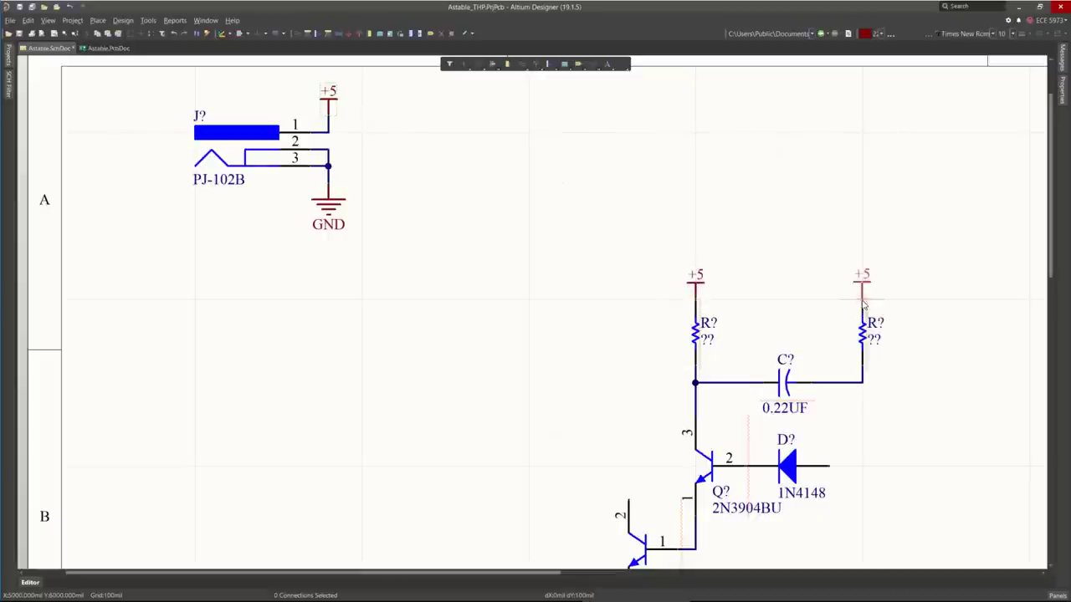
{"action": "key", "text": "Escape"}
Step: Compare with the LTspice schematic and attach a GND power port to pin 3 of the TIP31CG in the circuit in Altium Designer
{"action": "scroll", "coordinate": [349, 199], "scroll_direction": "down", "scroll_amount": 2, "text": "ctrl"}
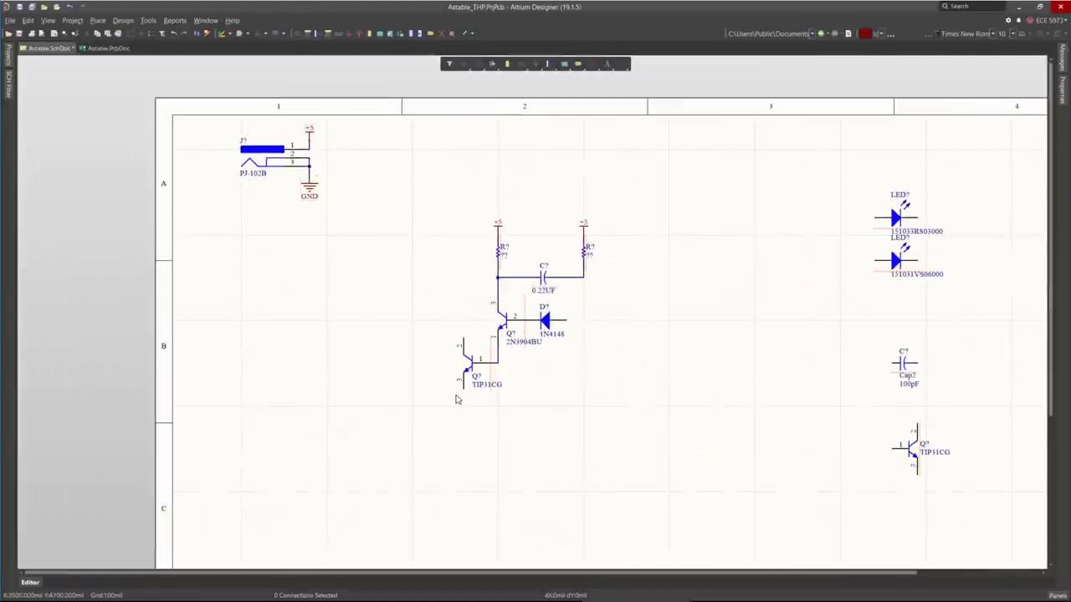
{"action": "key", "text": "alt+Tab"}
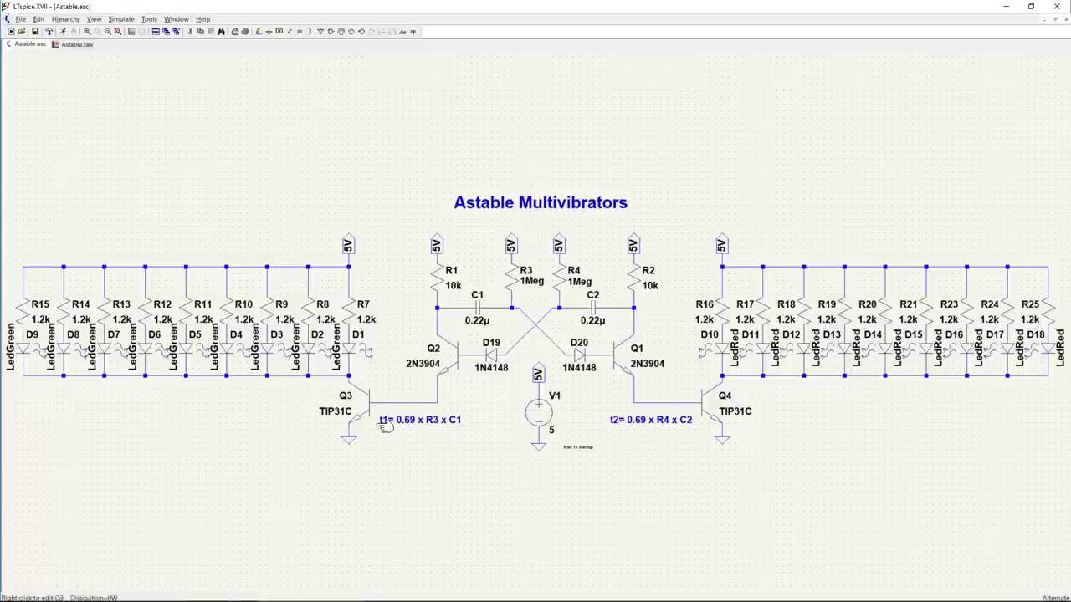
{"action": "key", "text": "alt+Tab"}
{"action": "key", "text": "alt+Tab"}
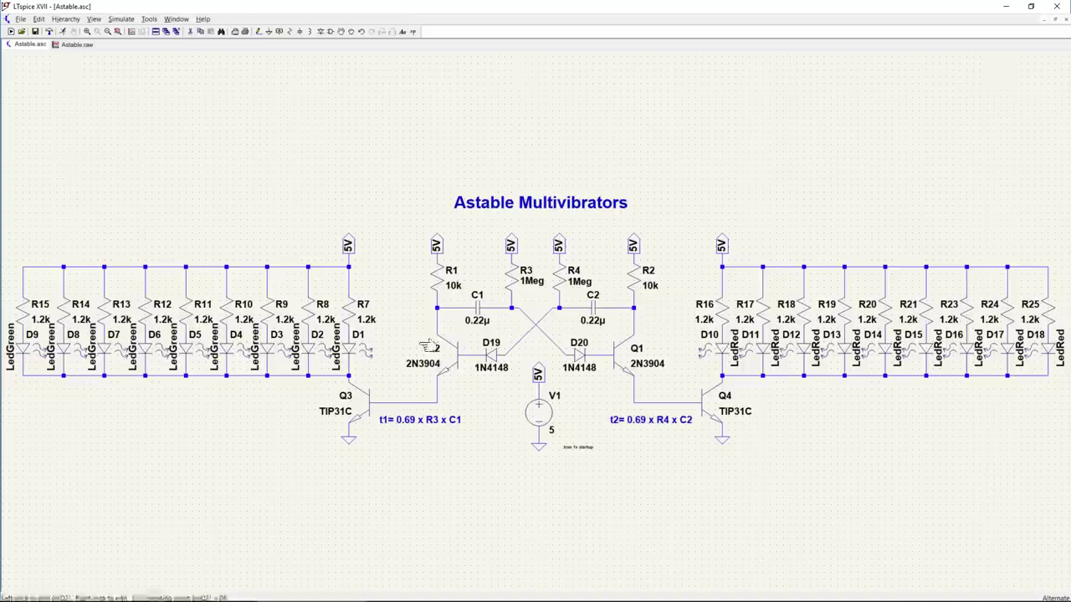
{"action": "key", "text": "alt+Tab"}
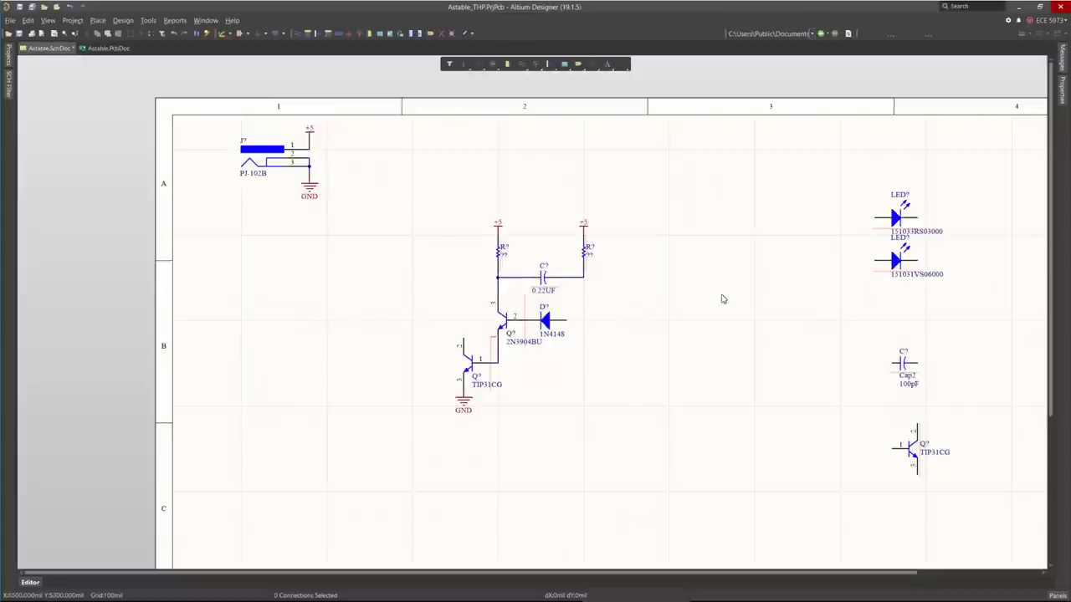
Step: Move the complete transistor circuit with its power ports toward sheet column 3, and check the LED arrangement in the LTspice schematic
{"action": "scroll", "coordinate": [723, 299], "scroll_direction": "down", "scroll_amount": 3, "text": "ctrl"}
{"action": "scroll", "coordinate": [471, 162], "scroll_direction": "up", "scroll_amount": 3, "text": "ctrl"}
{"action": "left_click_drag", "start_coordinate": [473, 158], "coordinate": [757, 442]}
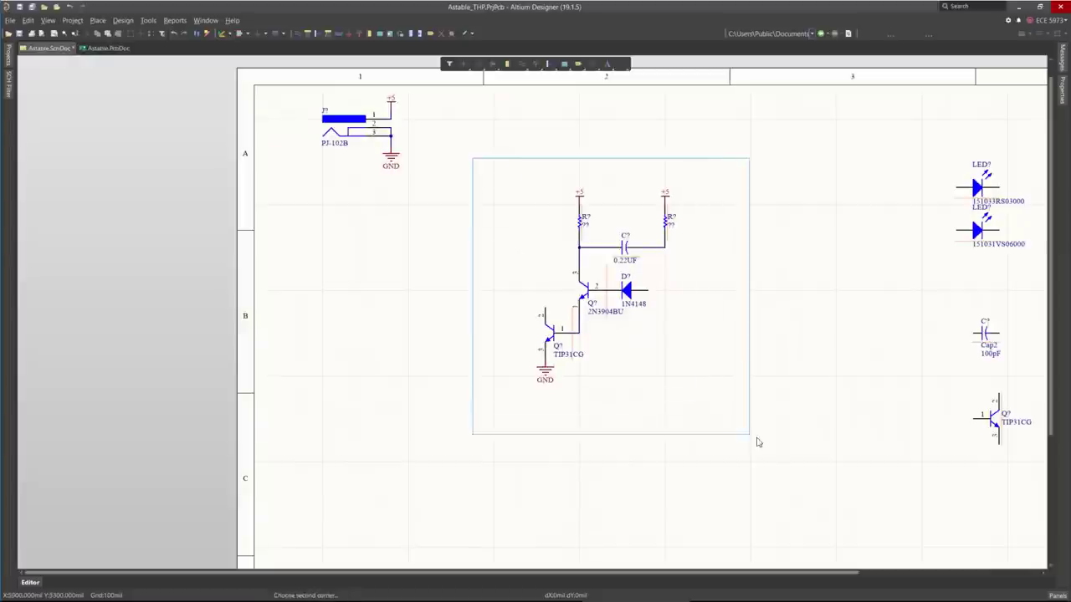
{"action": "left_click_drag", "start_coordinate": [572, 340], "coordinate": [726, 374]}
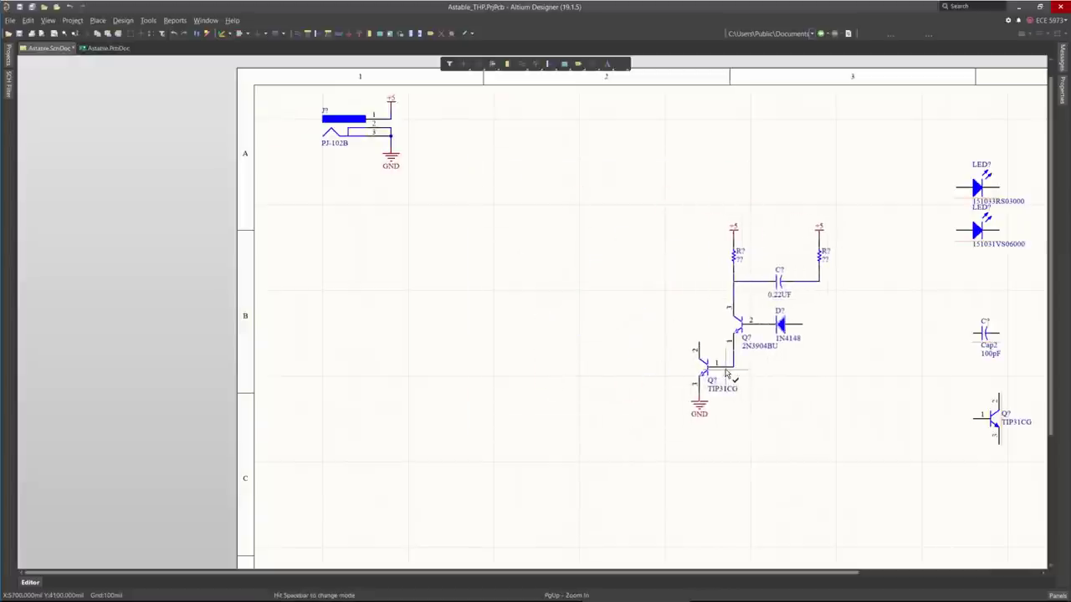
{"action": "key", "text": "alt+Tab"}
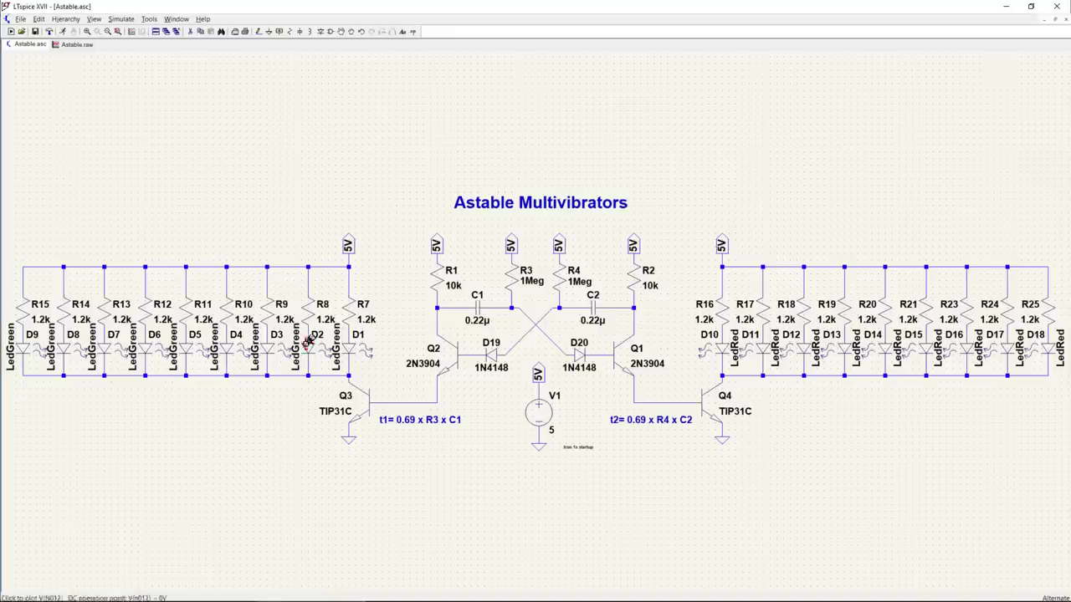
{"action": "key", "text": "alt+Tab"}
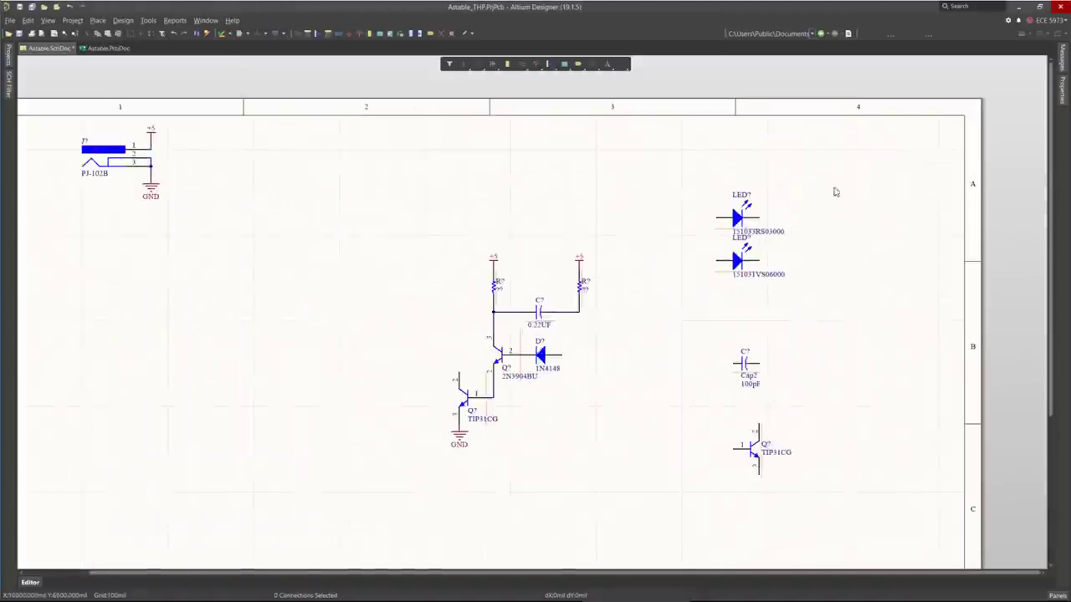
Step: Set the comment of the 151033RS03000 LED to RED
{"action": "scroll", "coordinate": [747, 225], "scroll_direction": "up", "scroll_amount": 2, "text": "ctrl"}
{"action": "left_click", "coordinate": [723, 210]}
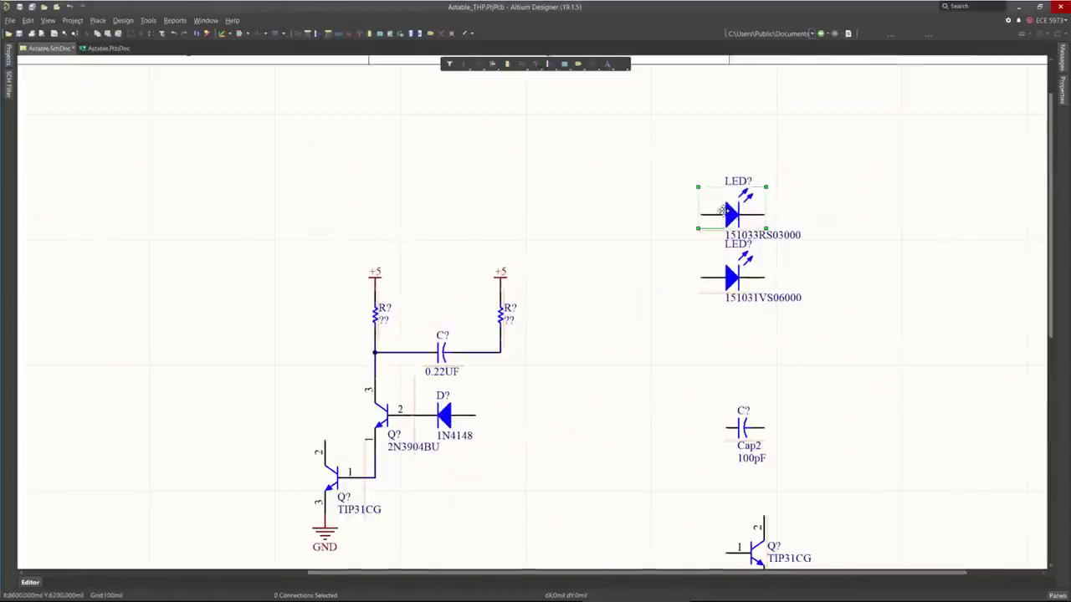
{"action": "key", "text": "F11"}
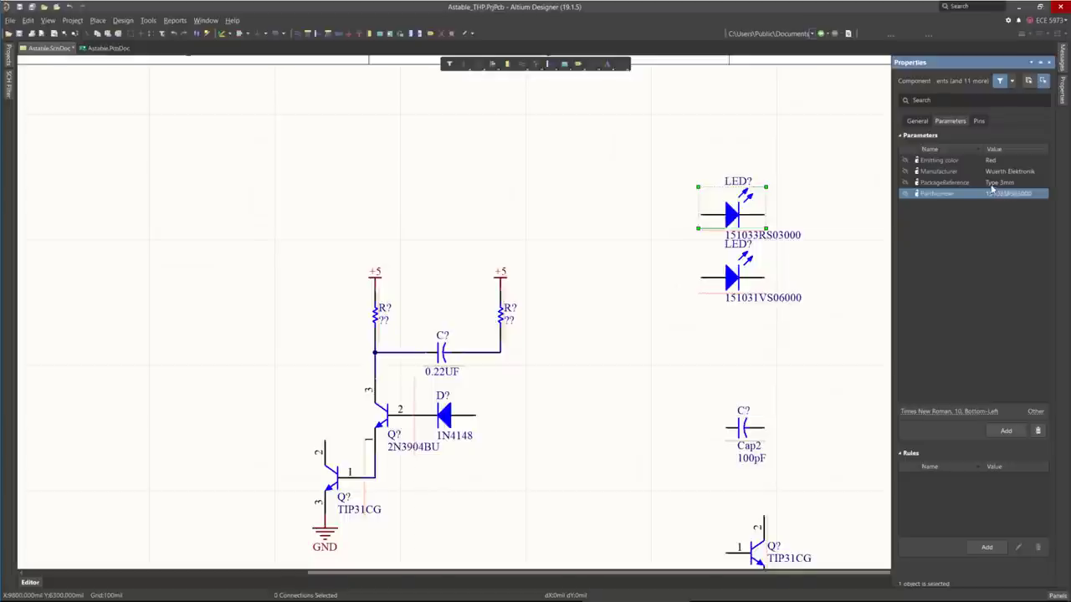
{"action": "left_click", "coordinate": [920, 120]}
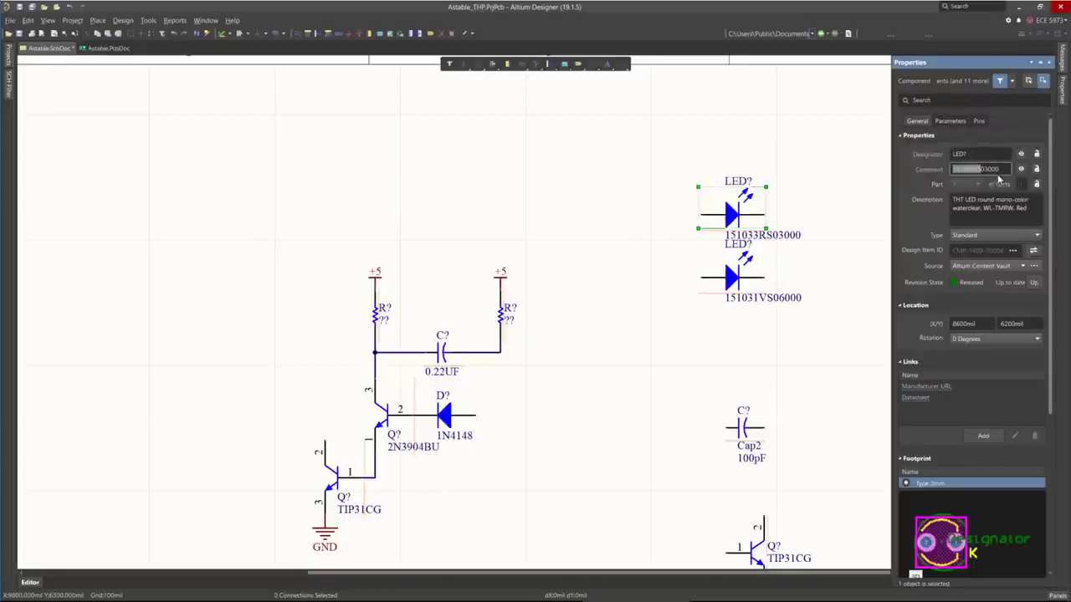
{"action": "left_click_drag", "start_coordinate": [998, 178], "coordinate": [897, 184]}
{"action": "type", "text": "RED"}
{"action": "key", "text": "Return"}
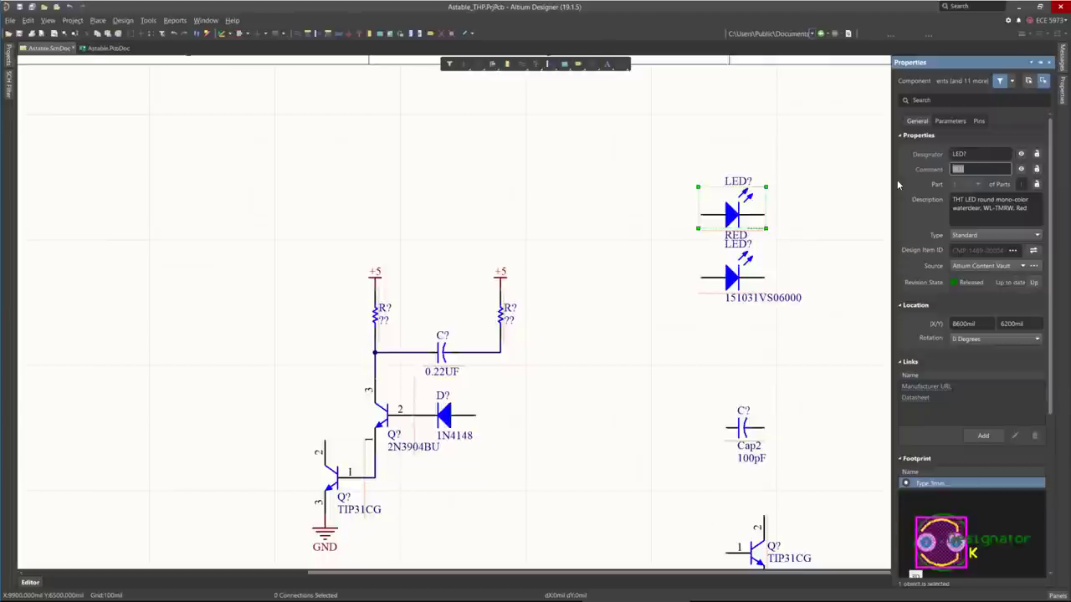
Step: Set the comment of the 151031VS06000 LED to GREEN
{"action": "left_click", "coordinate": [740, 285]}
{"action": "key", "text": "Tab"}
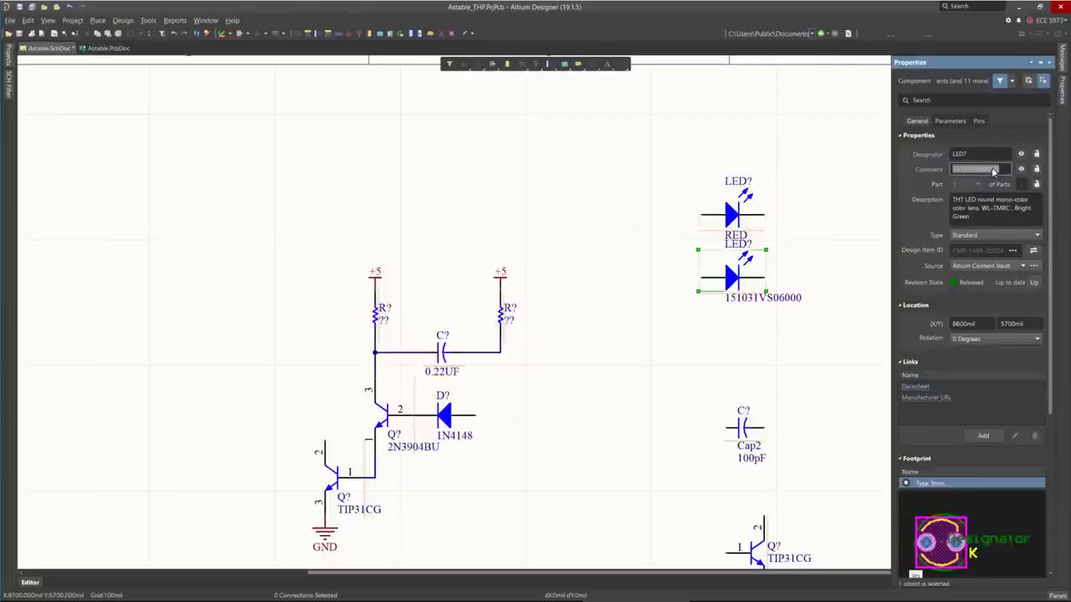
{"action": "type", "text": "GREE"}
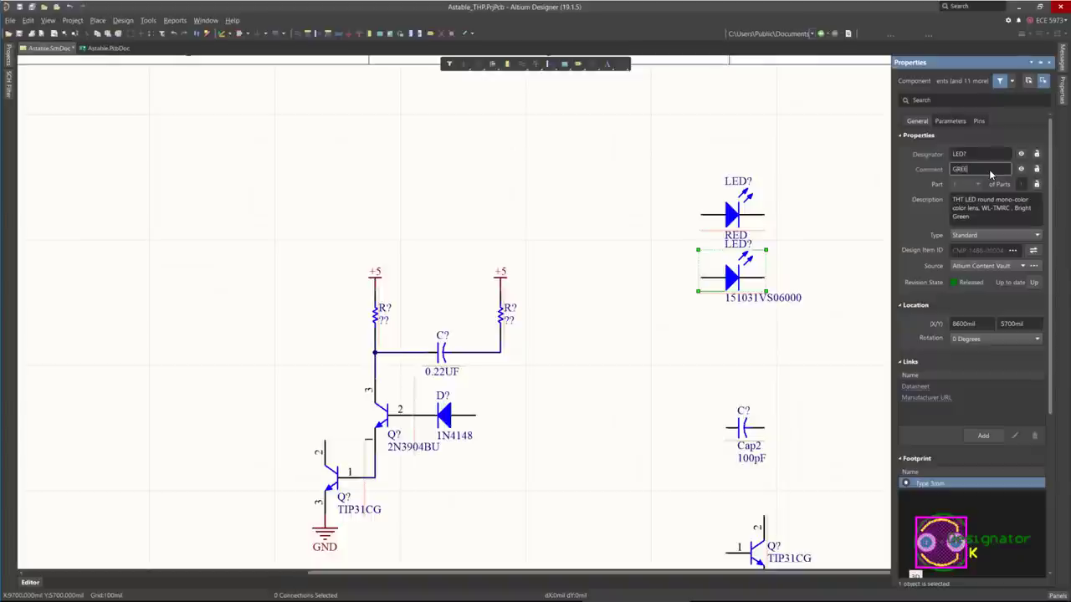
{"action": "type", "text": "N"}
{"action": "key", "text": "Return"}
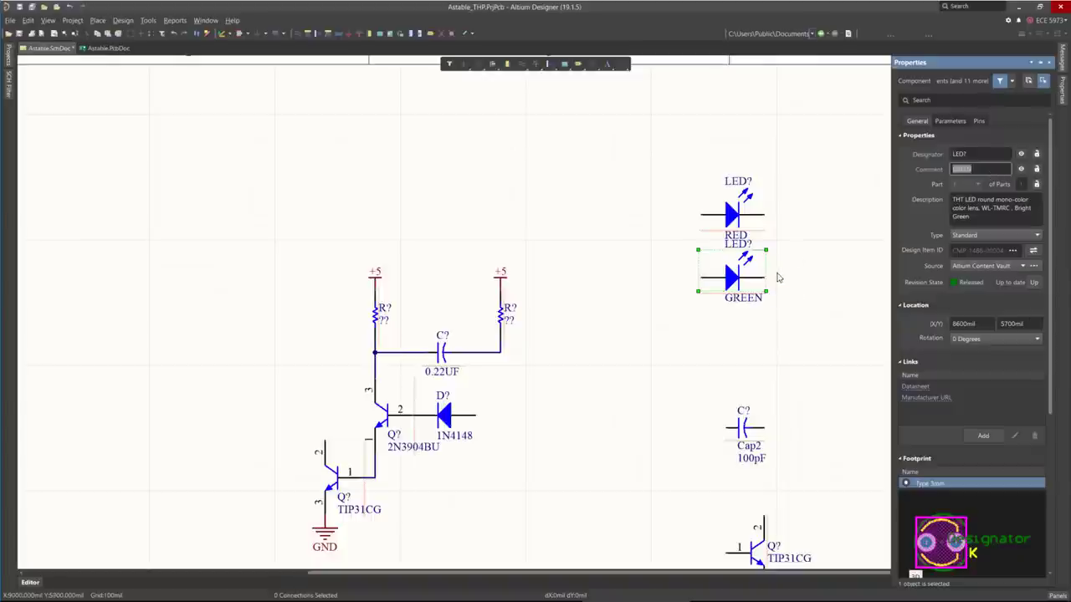
Step: Move the green LED into the free area between the PJ-102B connector and the transistor circuit
{"action": "left_click", "coordinate": [793, 279]}
{"action": "scroll", "coordinate": [811, 309], "scroll_direction": "down", "scroll_amount": 3, "text": "ctrl"}
{"action": "left_click_drag", "start_coordinate": [757, 299], "coordinate": [425, 336]}
{"action": "scroll", "coordinate": [810, 358], "scroll_direction": "up", "scroll_amount": 3, "text": "ctrl"}
{"action": "scroll", "coordinate": [806, 308], "scroll_direction": "down", "scroll_amount": 2, "text": "ctrl"}
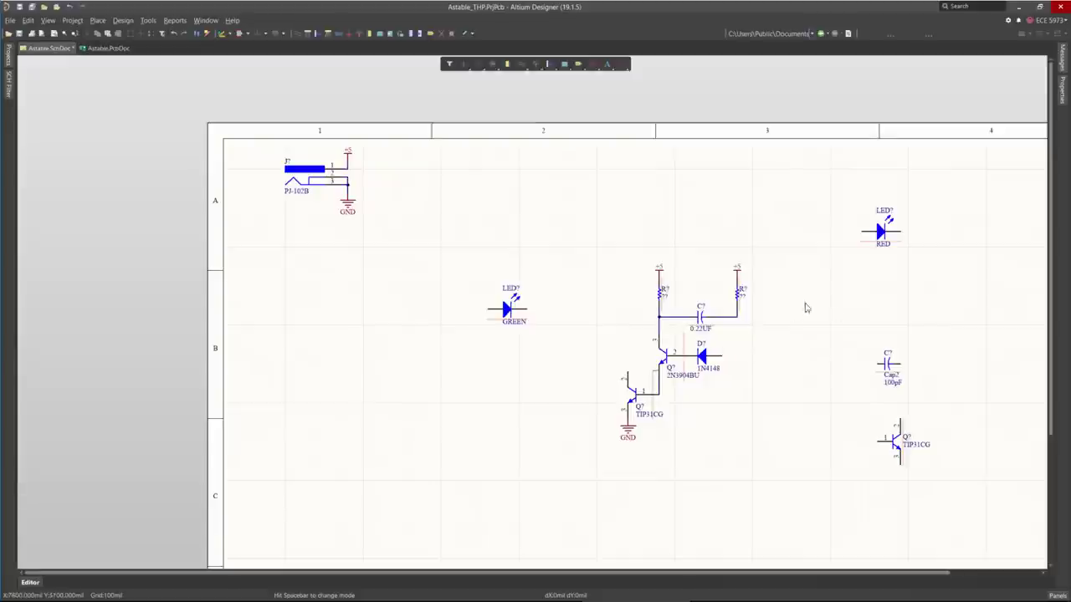
{"action": "scroll", "coordinate": [535, 276], "scroll_direction": "down", "scroll_amount": 1, "text": "ctrl"}
{"action": "scroll", "coordinate": [550, 342], "scroll_direction": "up", "scroll_amount": 4, "text": "ctrl"}
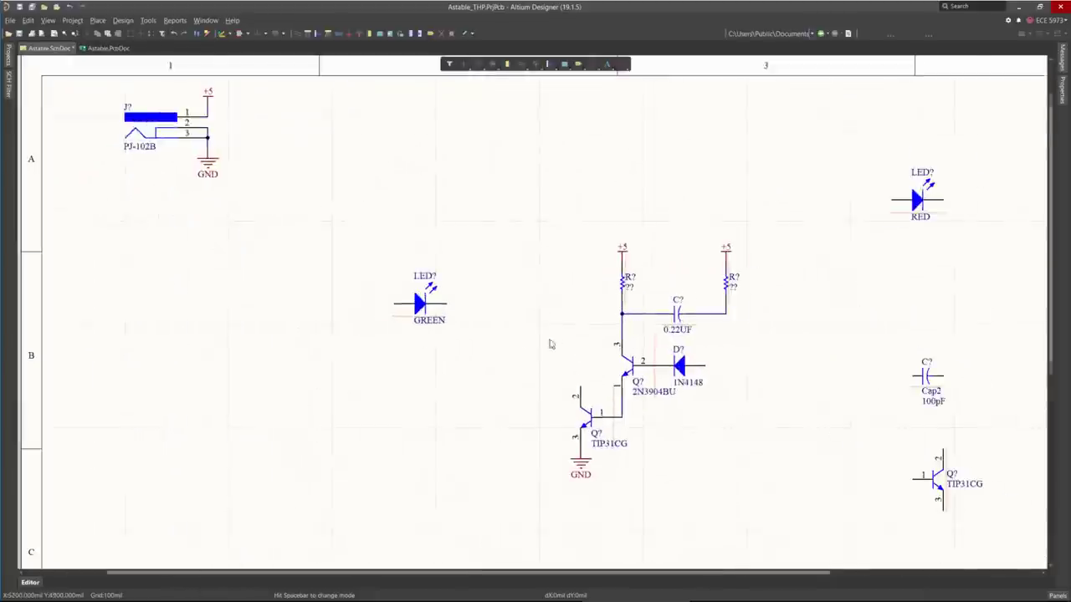
Step: Place the green LED vertically, cathode down, above the TIP31CG and rearrange its labels, with GREEN rotated vertically on the other side of the symbol
{"action": "left_click_drag", "start_coordinate": [357, 285], "coordinate": [350, 294]}
{"action": "key", "text": "space"}
{"action": "key", "text": "space"}
{"action": "key", "text": "space"}
{"action": "left_click_drag", "start_coordinate": [371, 341], "coordinate": [561, 392]}
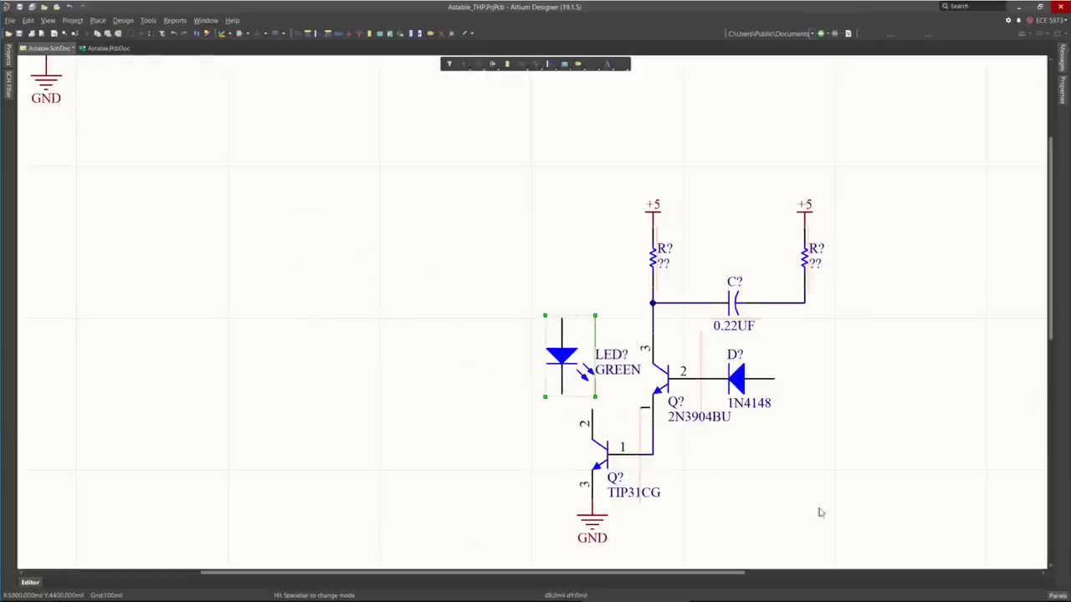
{"action": "left_click", "coordinate": [618, 389]}
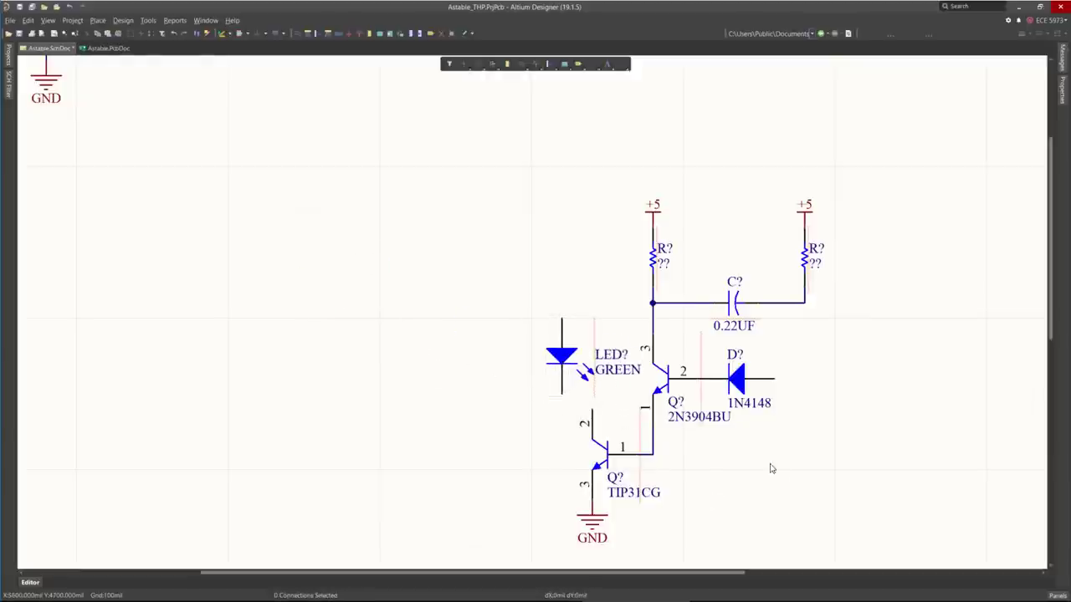
{"action": "left_click_drag", "start_coordinate": [617, 370], "coordinate": [576, 343]}
{"action": "key", "text": "space"}
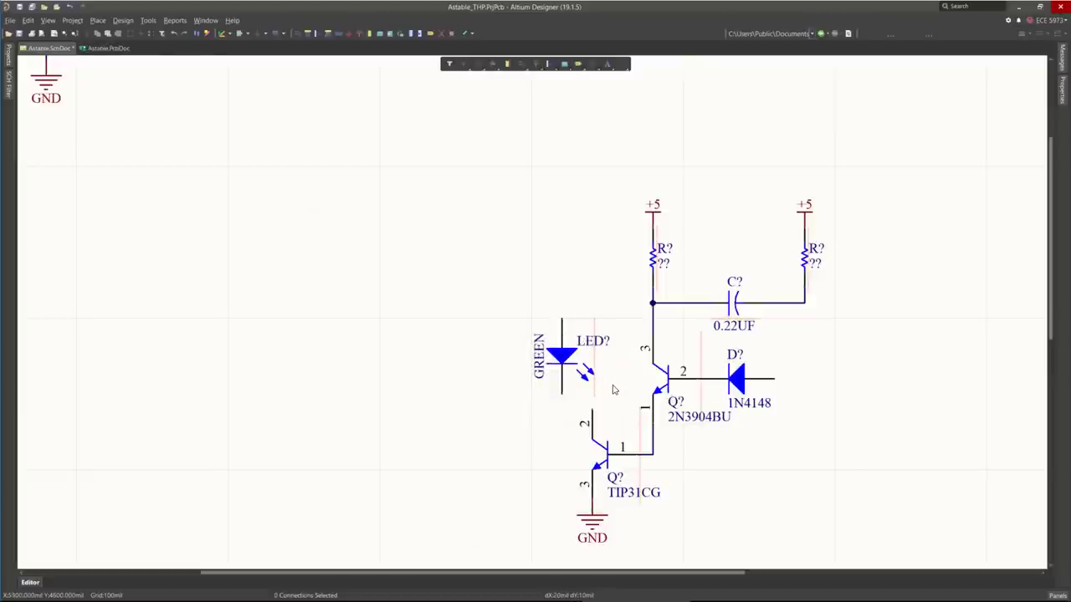
Step: Align the TIP31CG and its ground port under the green LED and wire pin 2 to the LED's cathode
{"action": "left_click_drag", "start_coordinate": [599, 453], "coordinate": [570, 452]}
{"action": "left_click", "coordinate": [561, 390]}
{"action": "left_click", "coordinate": [561, 411]}
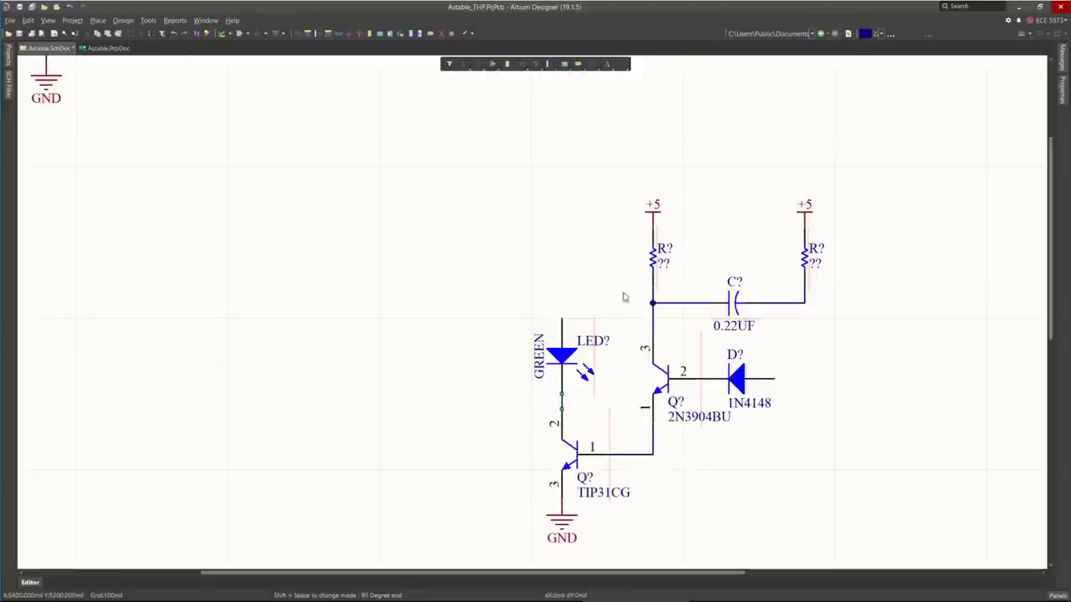
Step: Add a copy of the ?? resistor above the green LED, wired to its anode, and put a +5 power port on its upper end
{"action": "left_click_drag", "start_coordinate": [652, 255], "coordinate": [568, 281]}
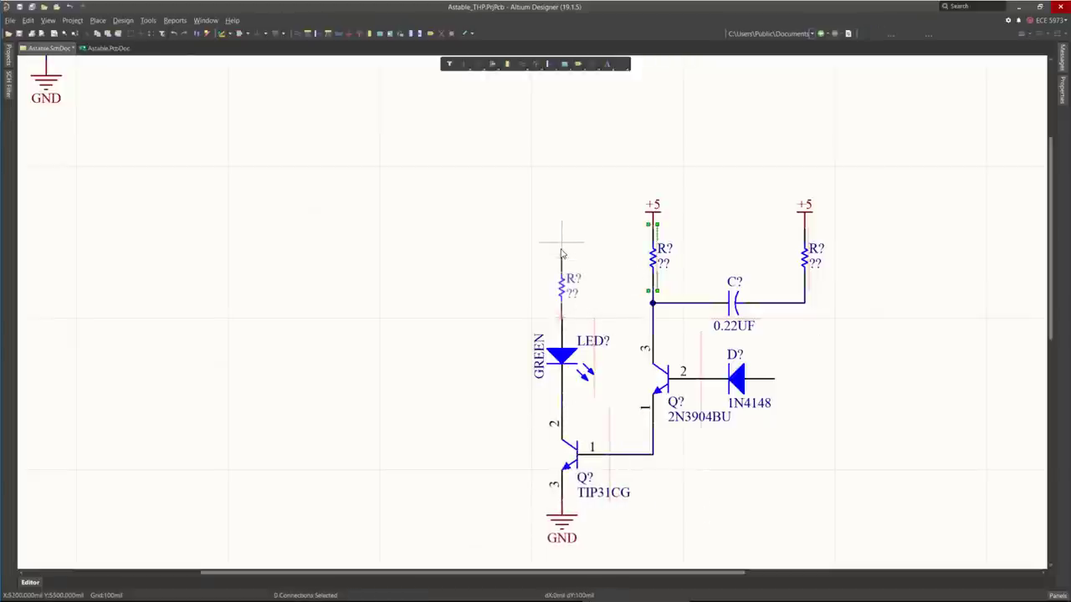
{"action": "key", "text": "Escape"}
{"action": "left_click", "coordinate": [583, 275]}
{"action": "scroll", "coordinate": [583, 274], "scroll_direction": "up", "scroll_amount": 3, "text": "ctrl"}
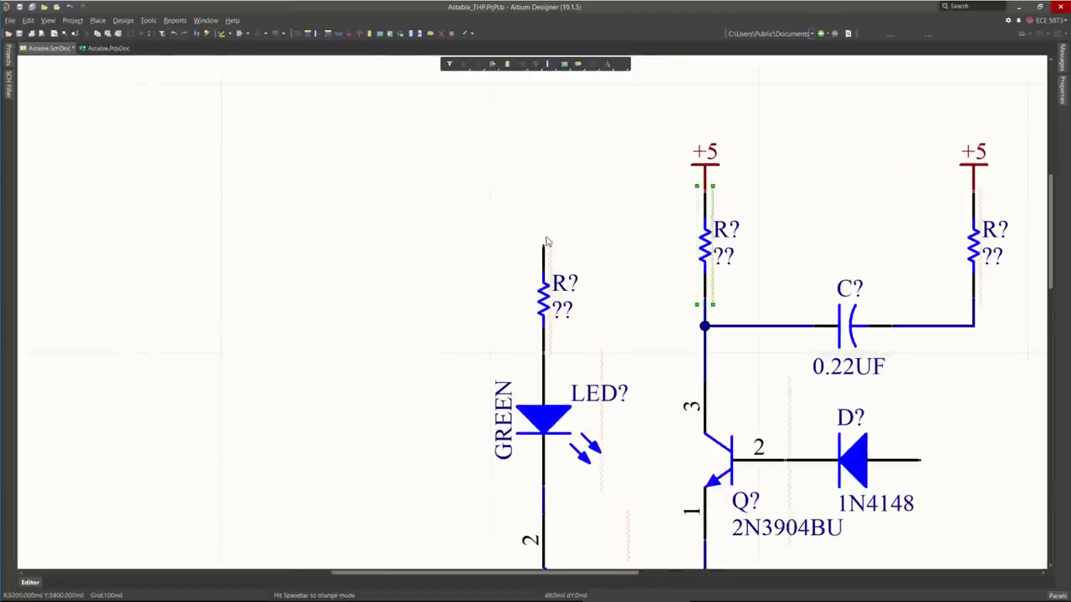
{"action": "left_click_drag", "start_coordinate": [549, 246], "coordinate": [550, 192]}
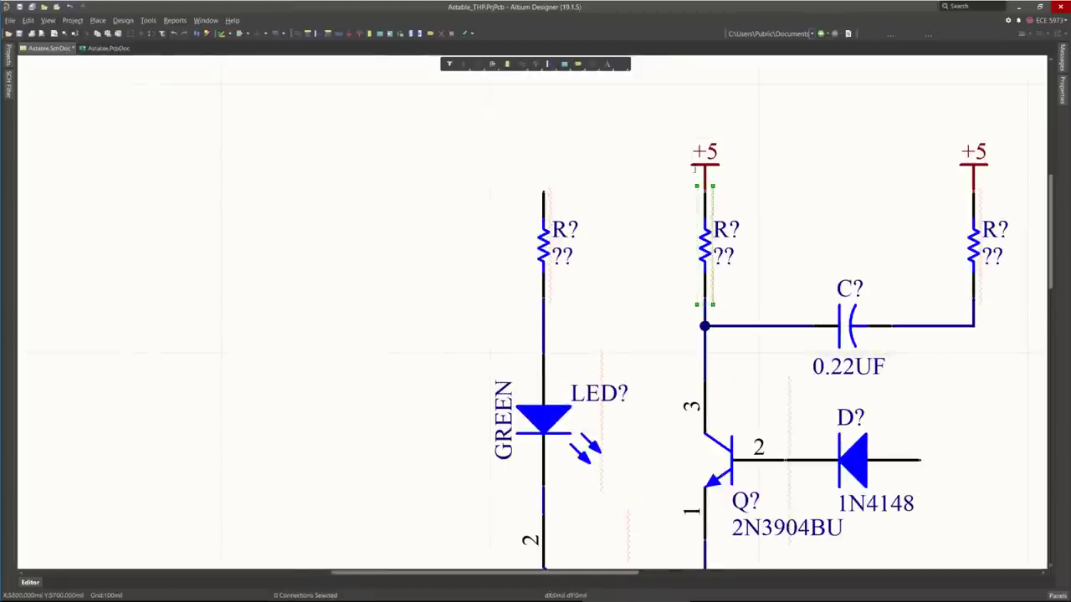
{"action": "left_click", "coordinate": [544, 191]}
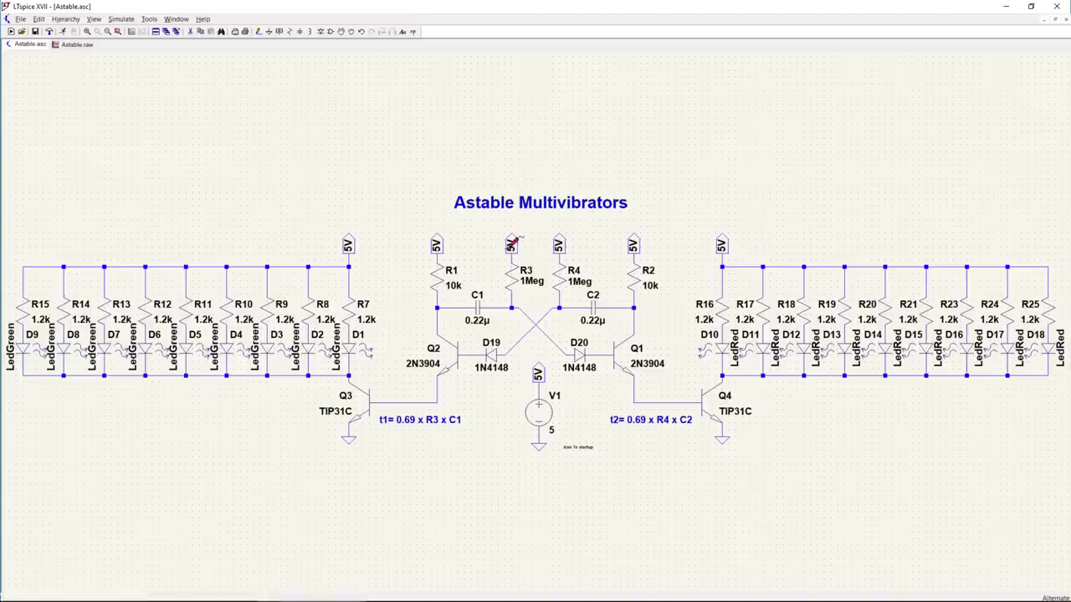
Step: Switch to the LTspice reference circuit and calculate the LED series resistance in the calculator, dividing 3 by 2.5
{"action": "scroll", "coordinate": [432, 244], "scroll_direction": "up", "scroll_amount": 2}
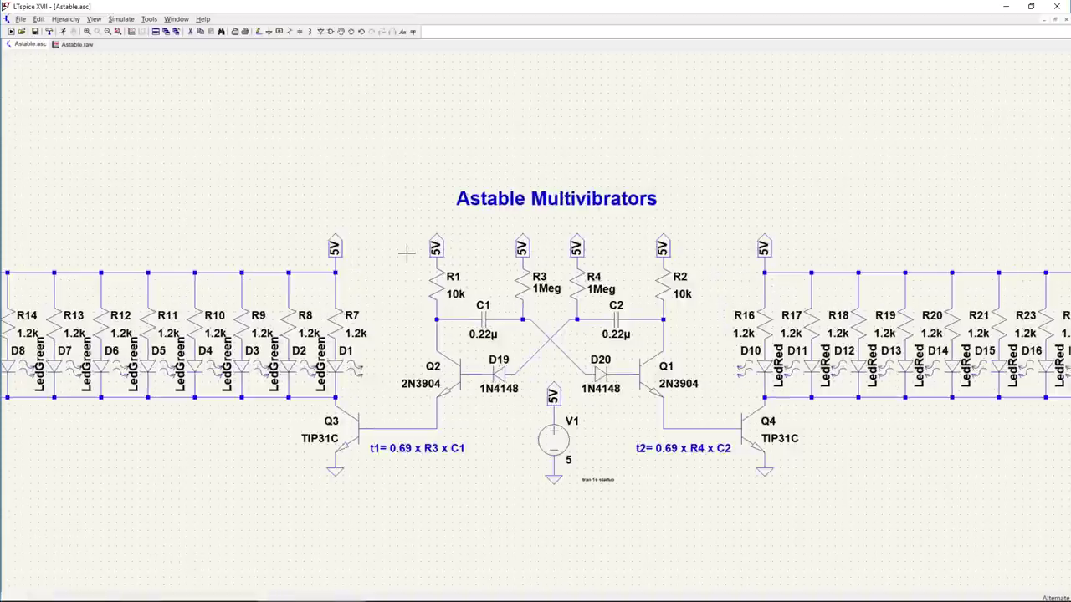
{"action": "scroll", "coordinate": [409, 253], "scroll_direction": "down", "scroll_amount": 3}
{"action": "scroll", "coordinate": [409, 254], "scroll_direction": "down", "scroll_amount": 2}
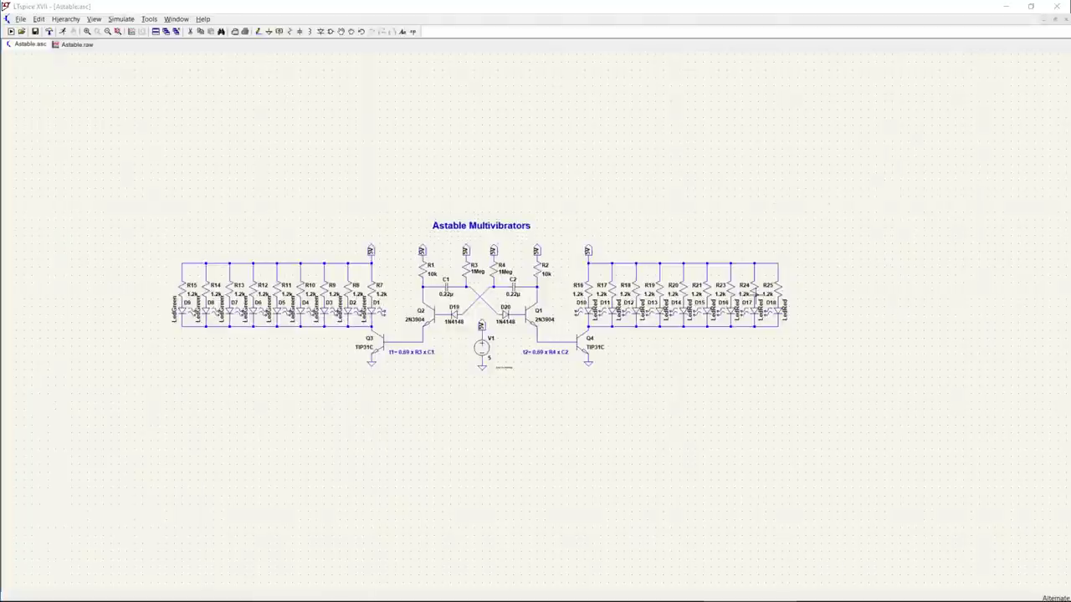
{"action": "key", "text": "XF86Calculator"}
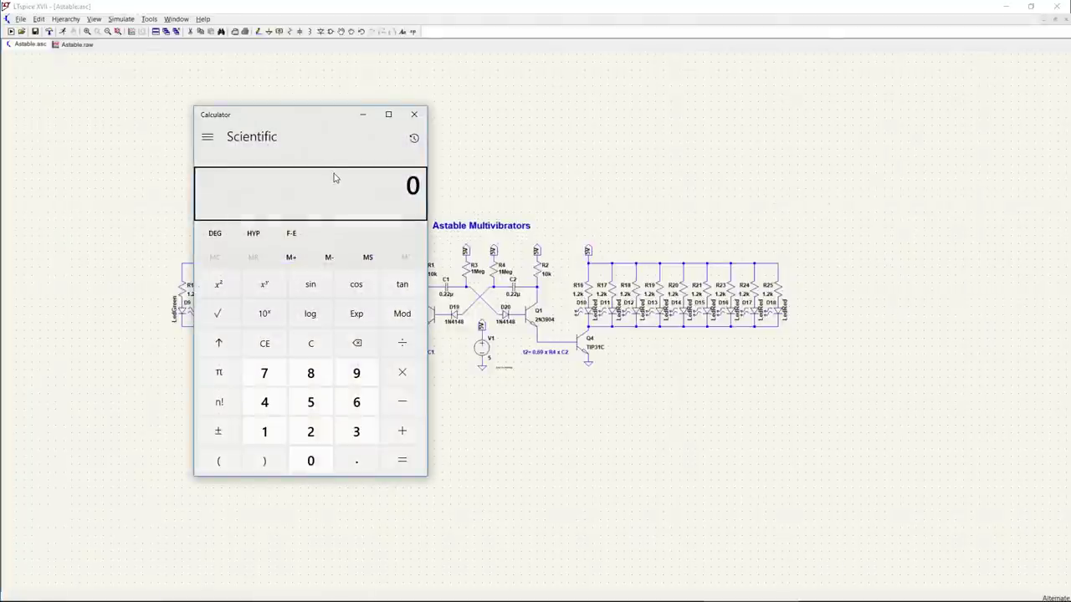
{"action": "type", "text": "5"}
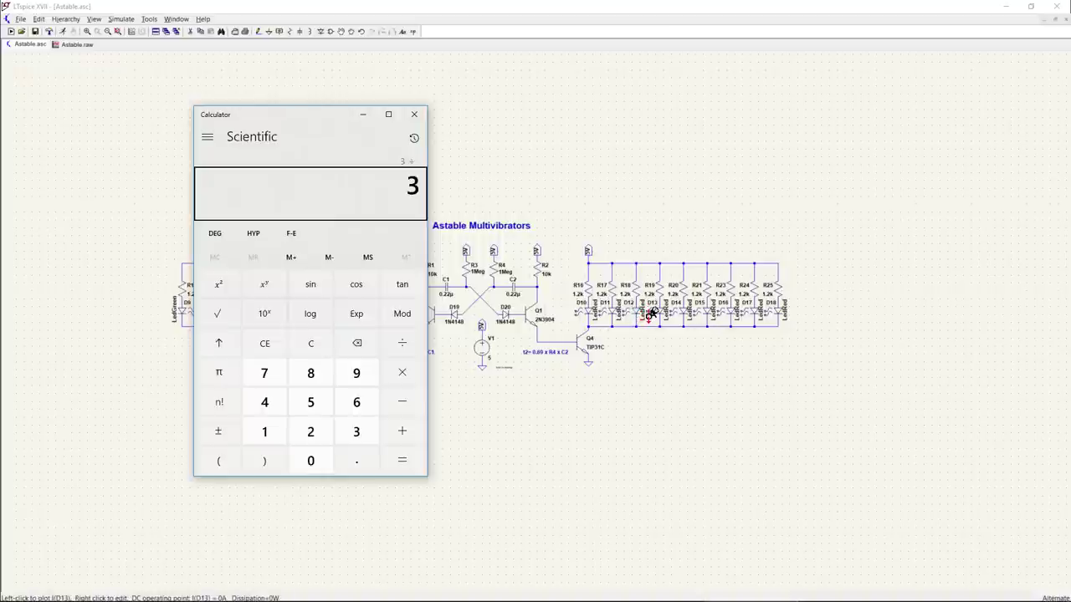
{"action": "type", "text": "2.5"}
{"action": "key", "text": "Return"}
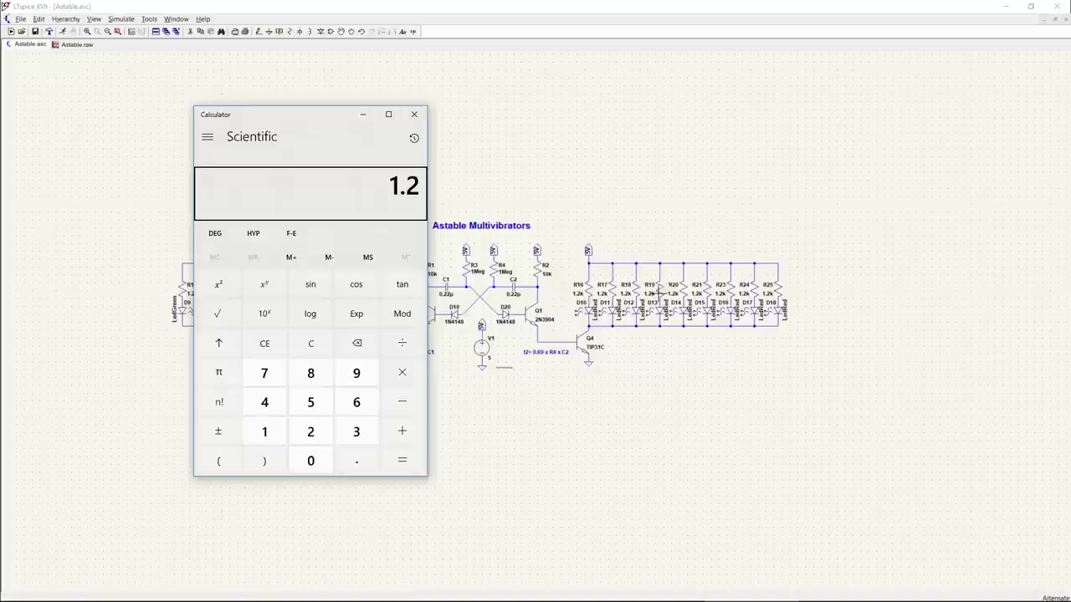
{"action": "left_click", "coordinate": [414, 114]}
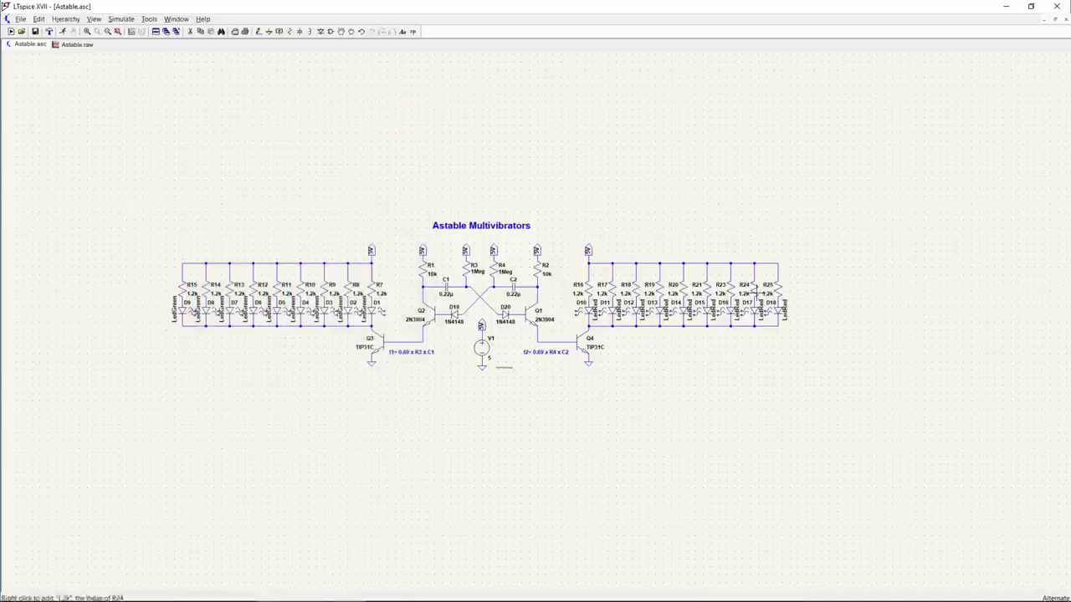
{"action": "scroll", "coordinate": [458, 294], "scroll_direction": "up", "scroll_amount": 1}
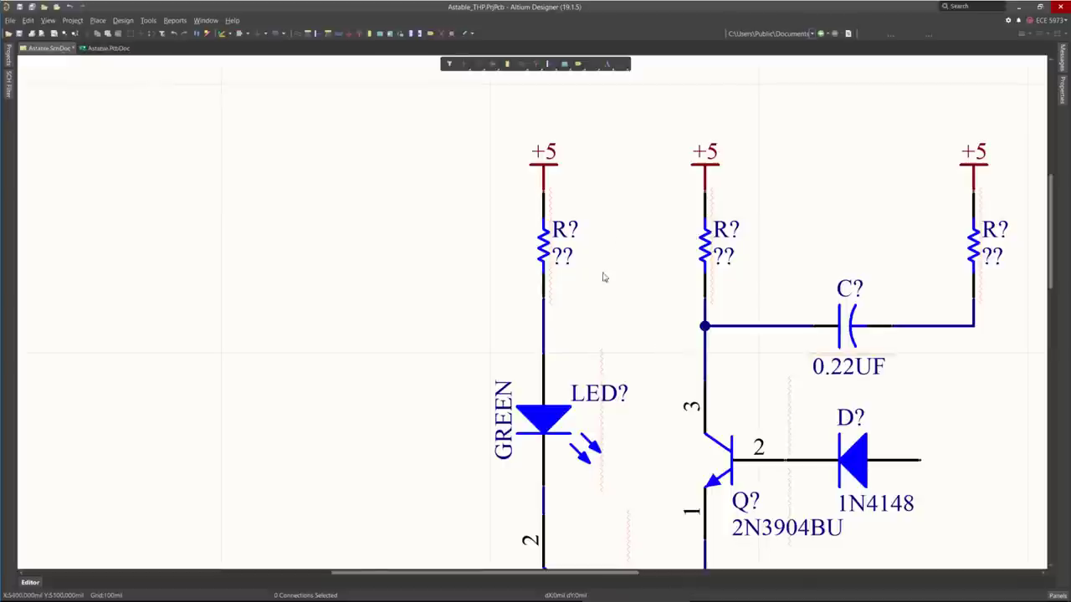
Step: In the Altium schematic, copy the +5, resistor and green LED branch and paste three evenly spaced copies in line to its left
{"action": "scroll", "coordinate": [597, 158], "scroll_direction": "up", "scroll_amount": 2, "text": "ctrl"}
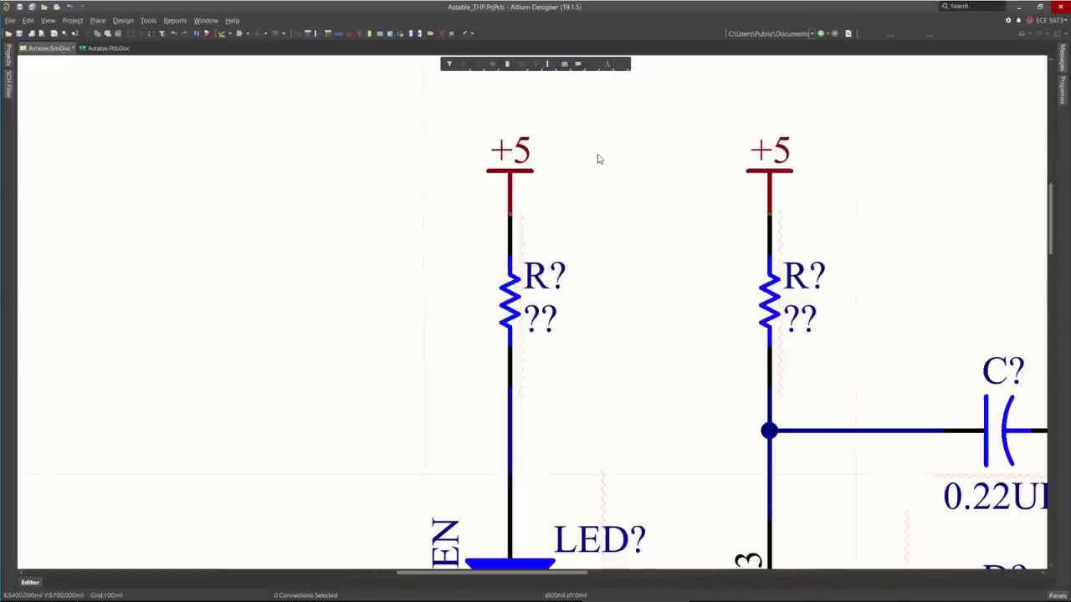
{"action": "scroll", "coordinate": [586, 184], "scroll_direction": "down", "scroll_amount": 5, "text": "ctrl"}
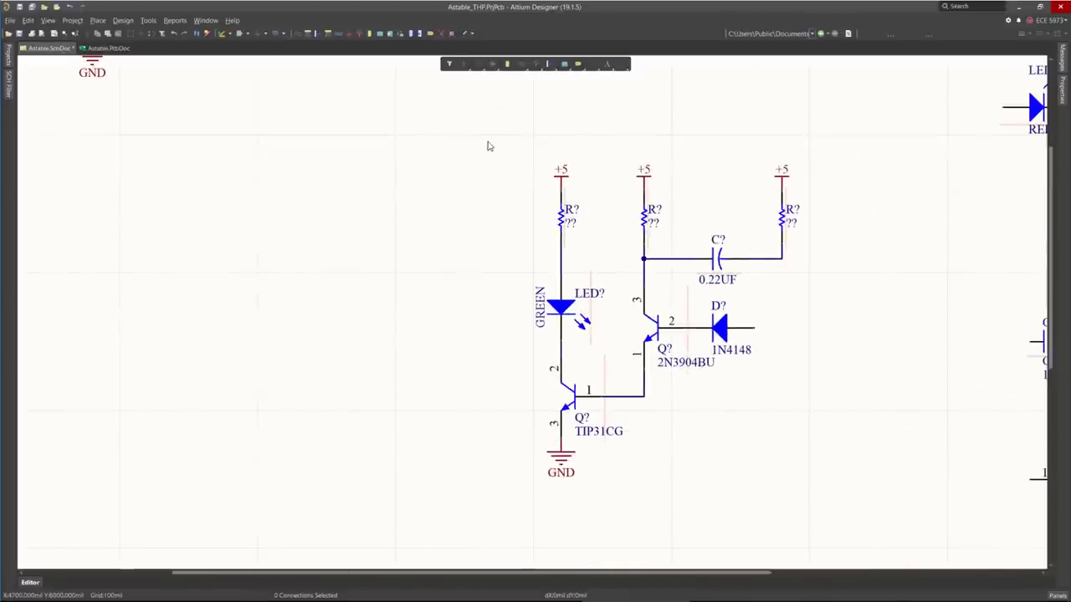
{"action": "left_click_drag", "start_coordinate": [488, 135], "coordinate": [636, 387]}
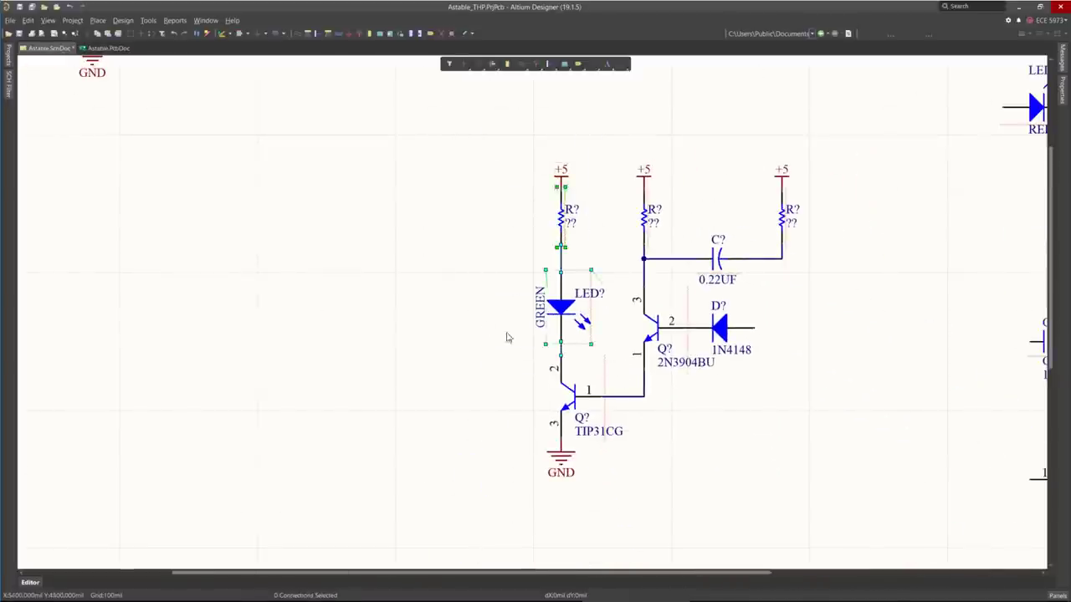
{"action": "key", "text": "ctrl+c"}
{"action": "key", "text": "ctrl+v"}
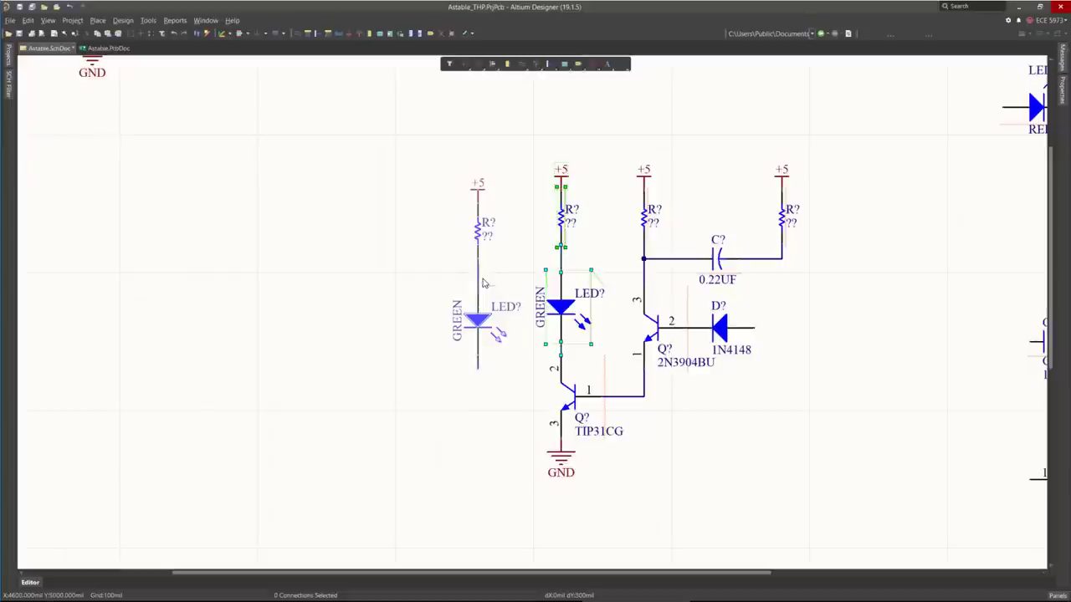
{"action": "left_click", "coordinate": [476, 280]}
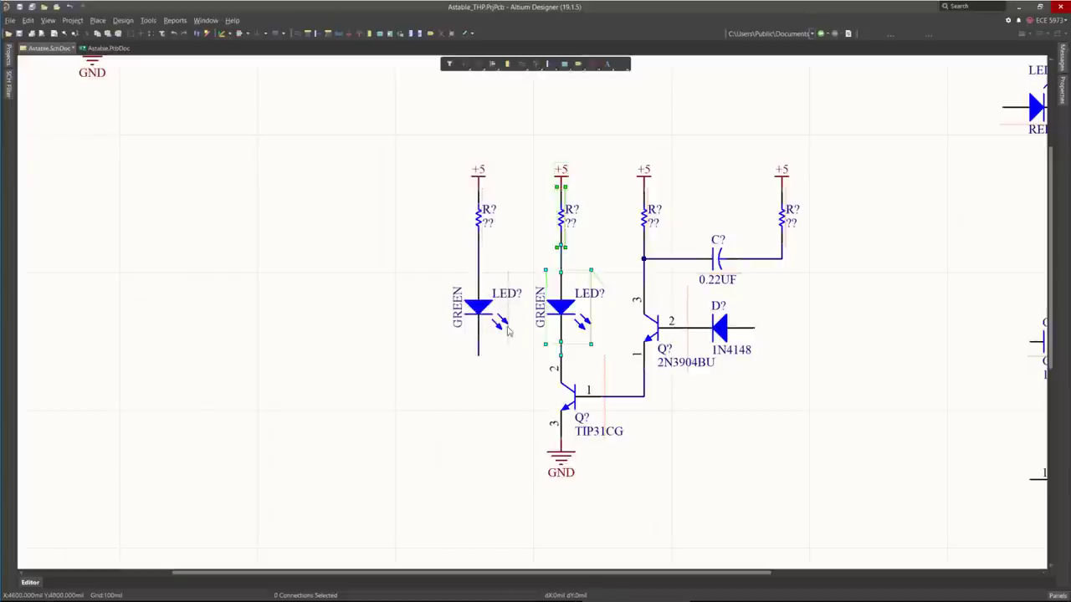
{"action": "key", "text": "ctrl+v"}
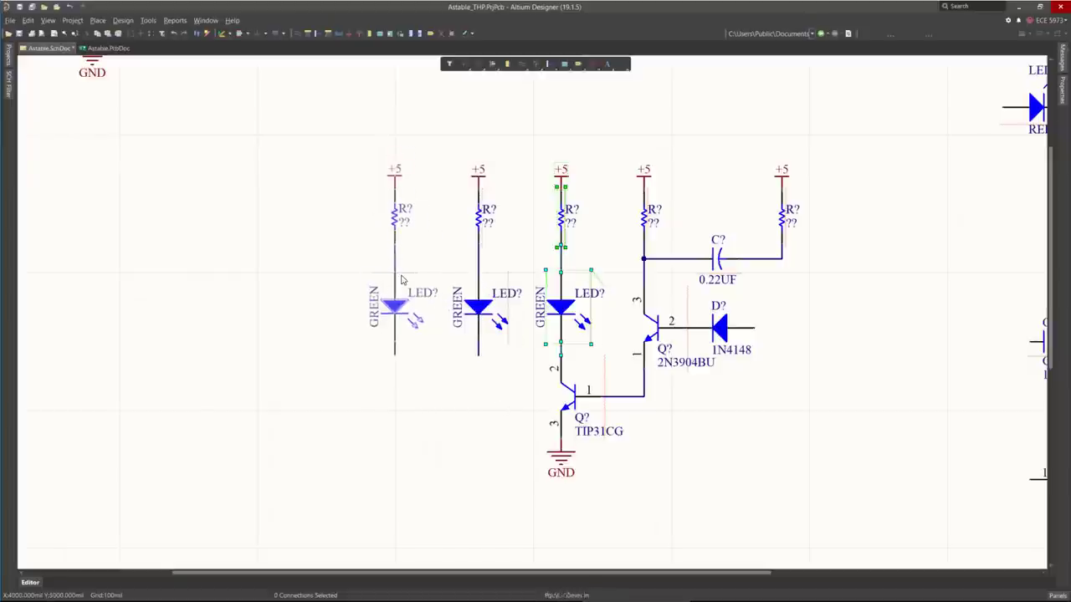
{"action": "left_click", "coordinate": [395, 285]}
{"action": "key", "text": "ctrl+v"}
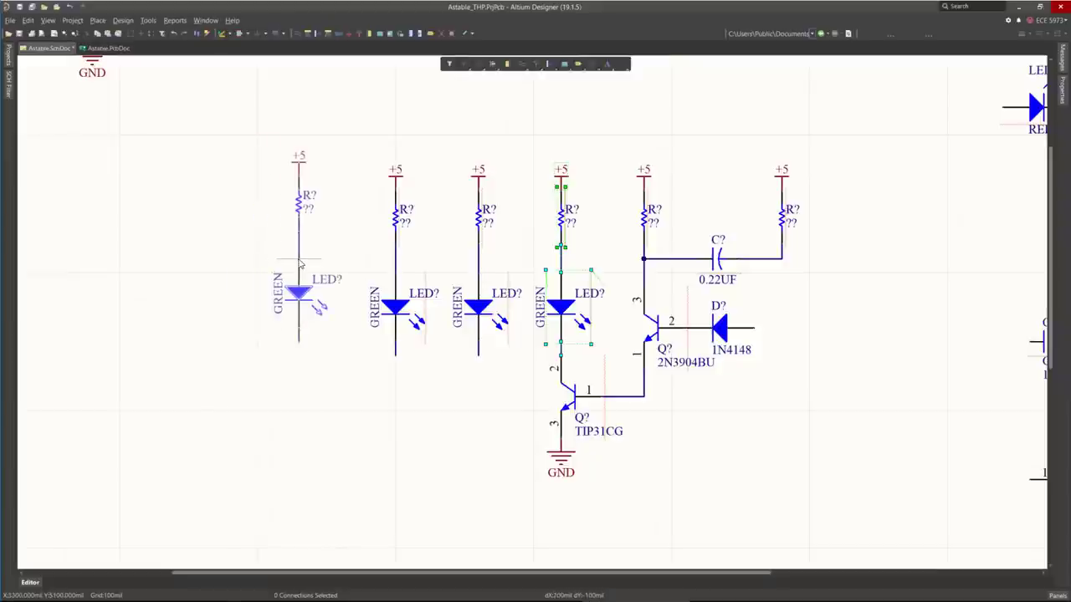
{"action": "key", "text": "Page_Down"}
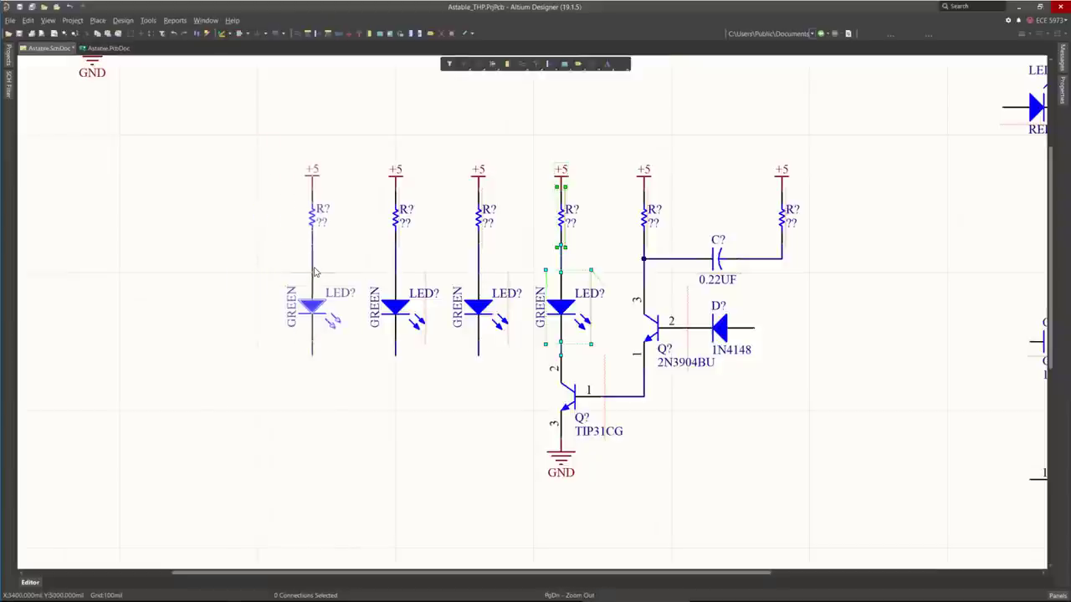
{"action": "left_click", "coordinate": [315, 272]}
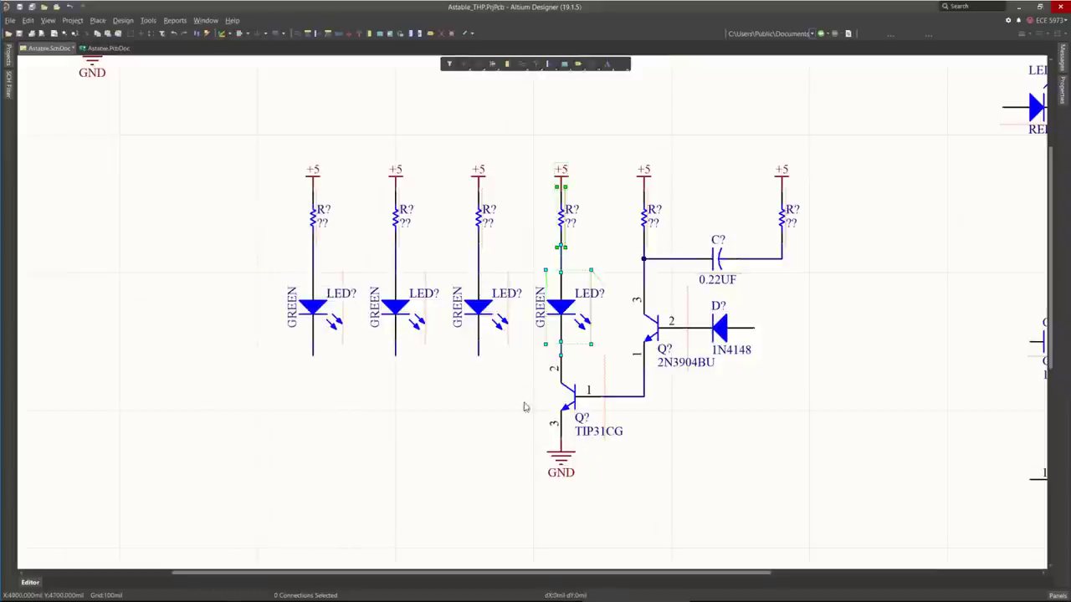
Step: Copy the three pasted green LED branches together and place the group at the left end of the row with equal spacing
{"action": "left_click_drag", "start_coordinate": [223, 132], "coordinate": [532, 386]}
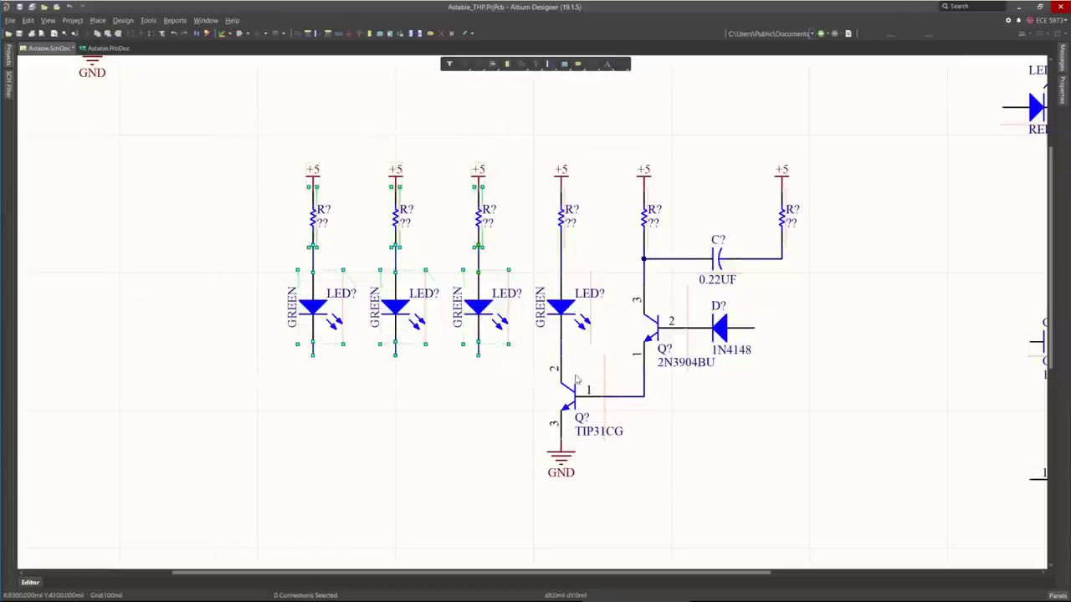
{"action": "key", "text": "ctrl+c"}
{"action": "key", "text": "ctrl+v"}
{"action": "left_click", "coordinate": [147, 272]}
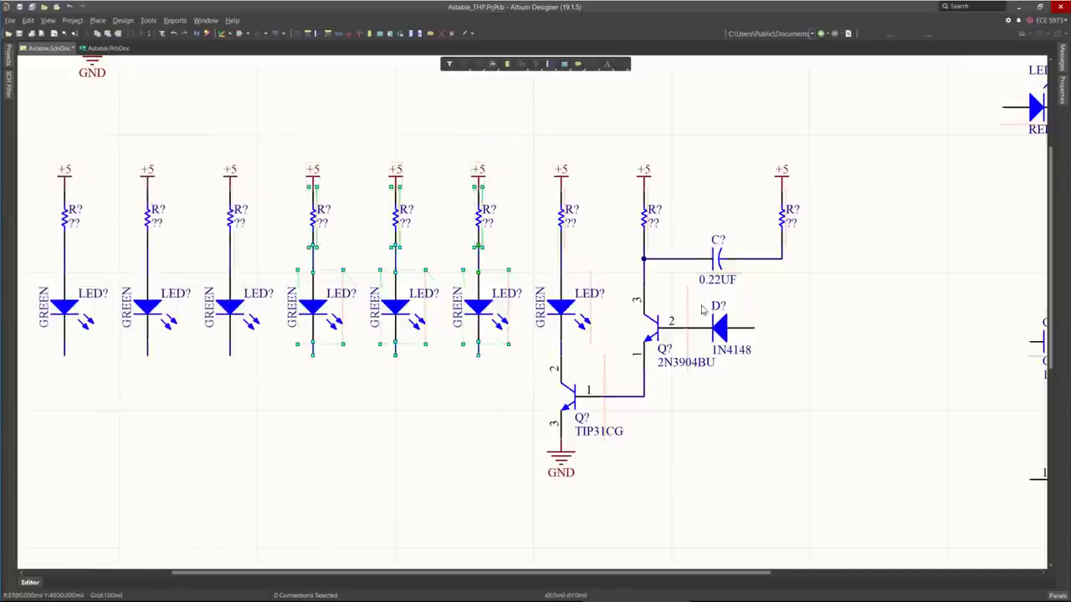
Step: Change the schematic's standard sheet size to A3
{"action": "scroll", "coordinate": [702, 310], "scroll_direction": "down", "scroll_amount": 5, "text": "ctrl"}
{"action": "scroll", "coordinate": [327, 294], "scroll_direction": "down", "scroll_amount": 2, "text": "ctrl"}
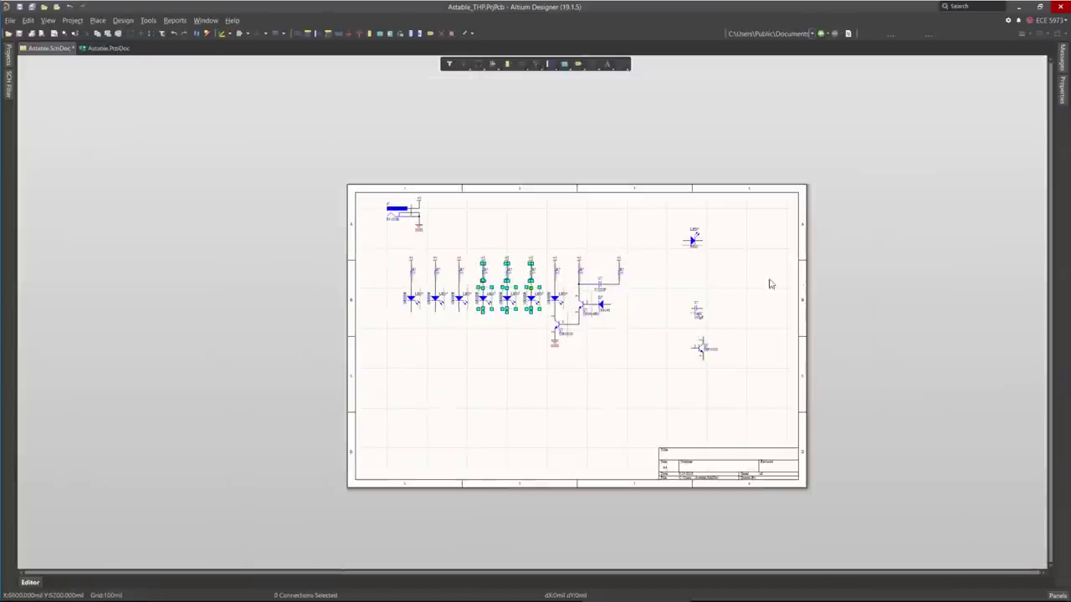
{"action": "scroll", "coordinate": [699, 306], "scroll_direction": "up", "scroll_amount": 2, "text": "ctrl"}
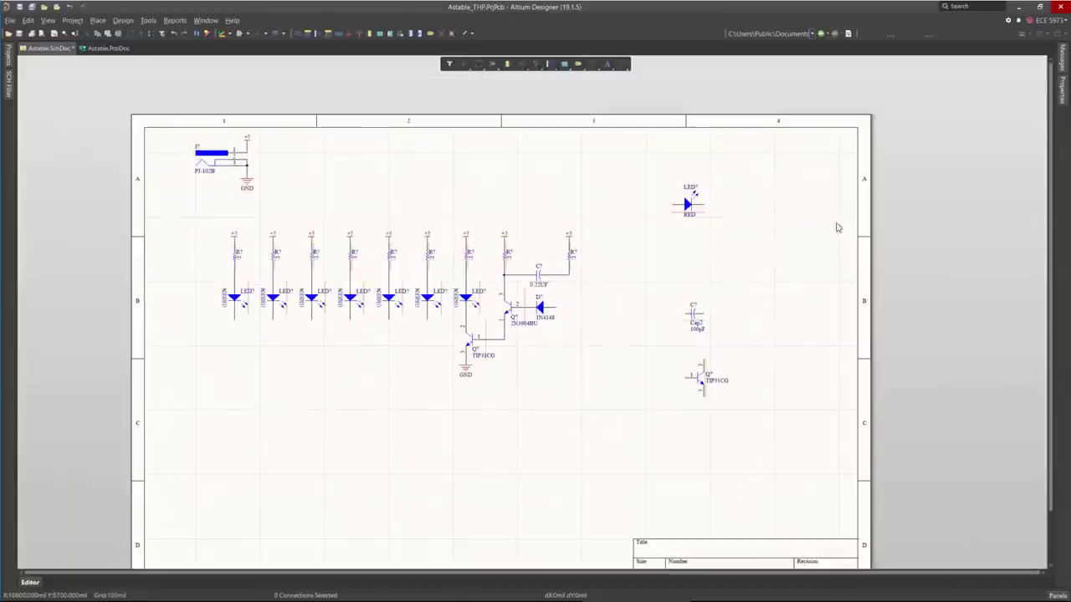
{"action": "left_click", "coordinate": [1059, 86]}
{"action": "scroll", "coordinate": [1004, 434], "scroll_direction": "down", "scroll_amount": 1}
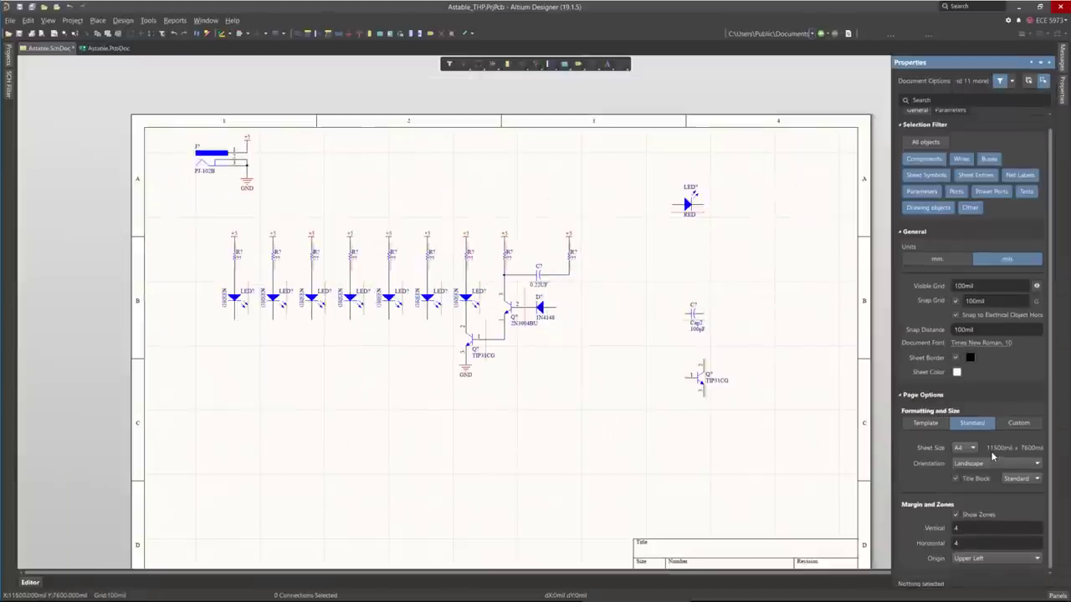
{"action": "left_click", "coordinate": [963, 448]}
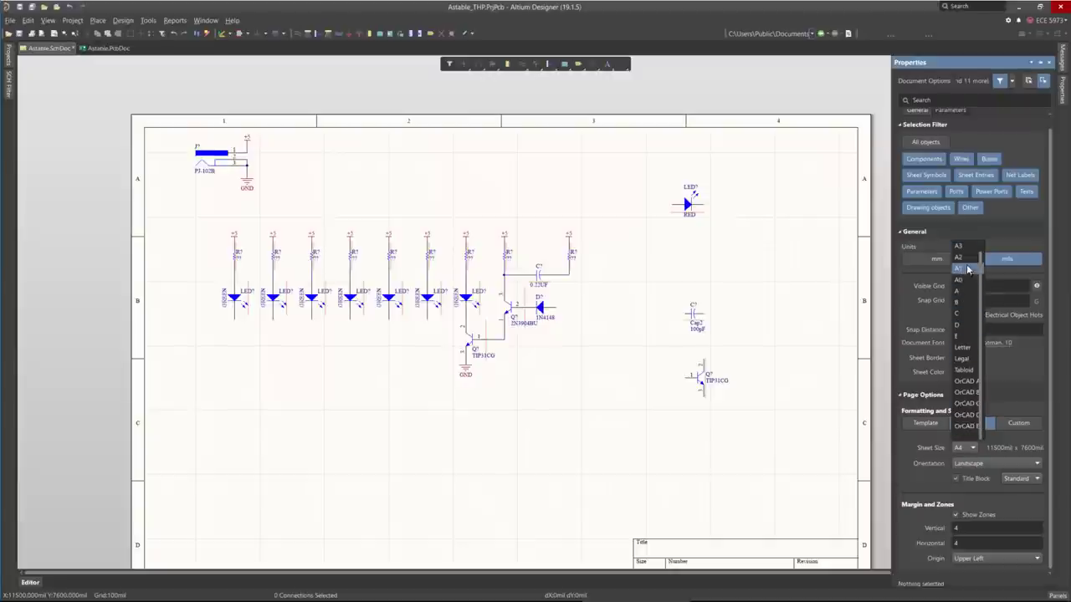
{"action": "left_click", "coordinate": [959, 245]}
{"action": "key", "text": "ctrl+Page_Down"}
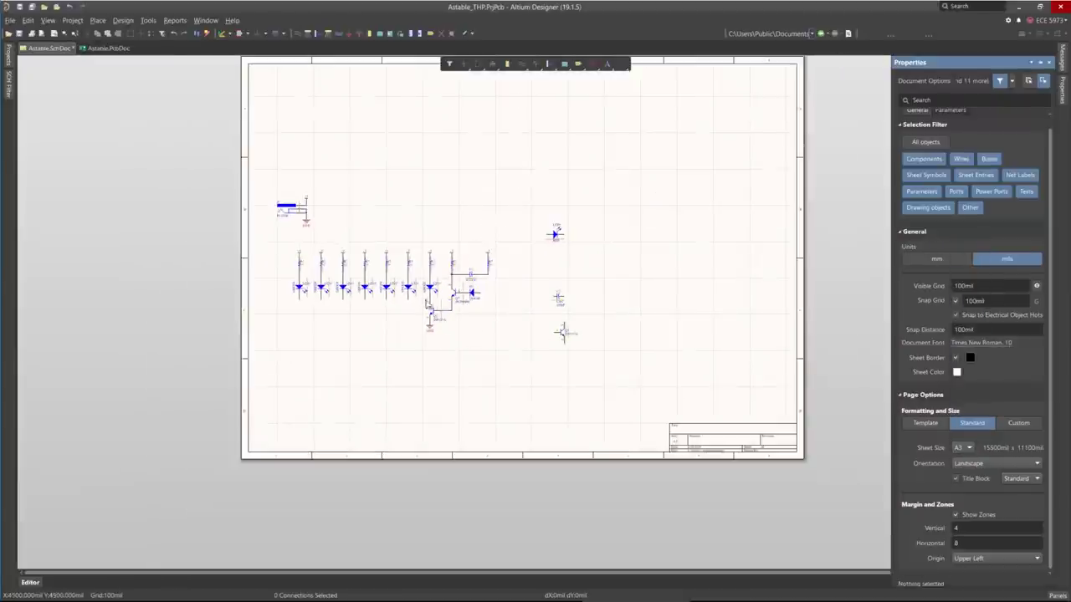
Step: Move the spare red LED, Cap2 and TIP31CG toward the sheet's right edge, and delete the spare capacitor and transistor
{"action": "scroll", "coordinate": [529, 242], "scroll_direction": "up", "scroll_amount": 1, "text": "ctrl"}
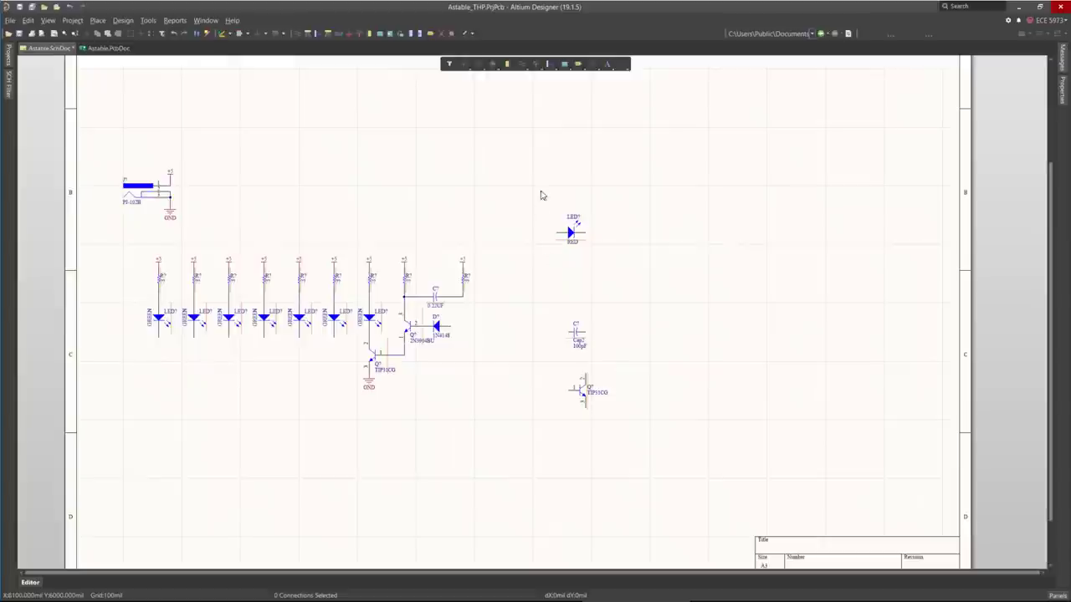
{"action": "left_click_drag", "start_coordinate": [540, 189], "coordinate": [650, 440]}
{"action": "left_click_drag", "start_coordinate": [635, 344], "coordinate": [889, 263]}
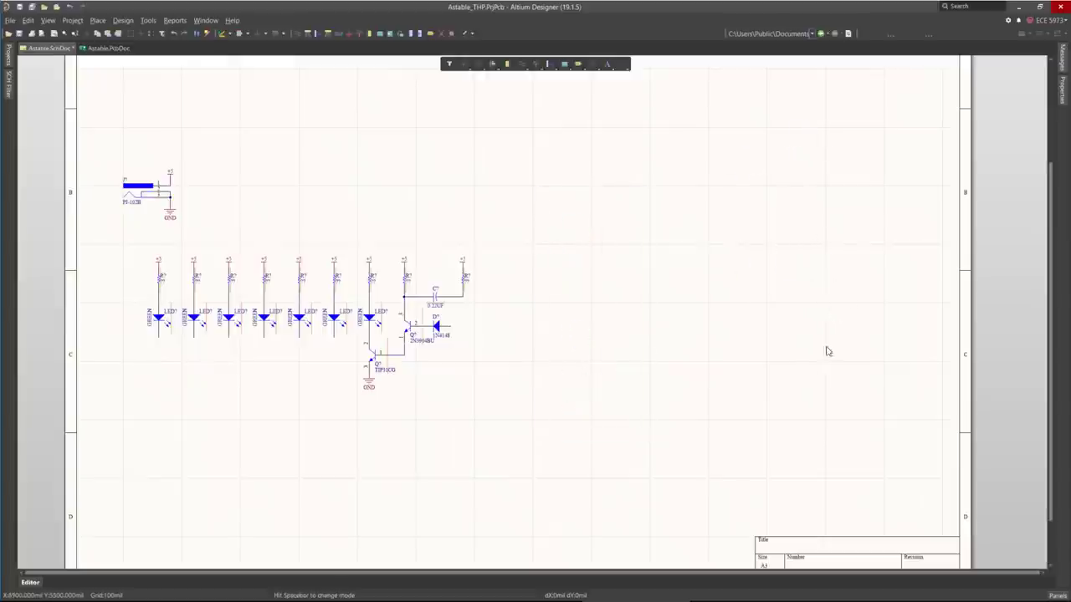
{"action": "left_click_drag", "start_coordinate": [792, 217], "coordinate": [892, 363]}
{"action": "key", "text": "Delete"}
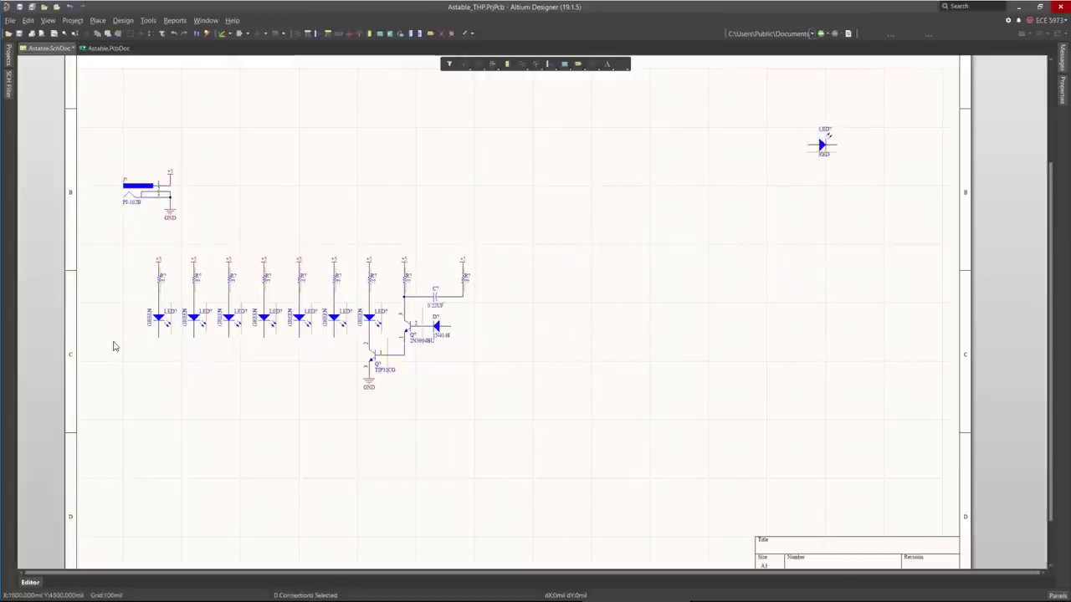
Step: Move the entire green LED and transistor circuit up and to the right, leaving the PJ-102B connector in place
{"action": "scroll", "coordinate": [115, 346], "scroll_direction": "up", "scroll_amount": 2, "text": "ctrl"}
{"action": "scroll", "coordinate": [426, 330], "scroll_direction": "up", "scroll_amount": 1, "text": "ctrl"}
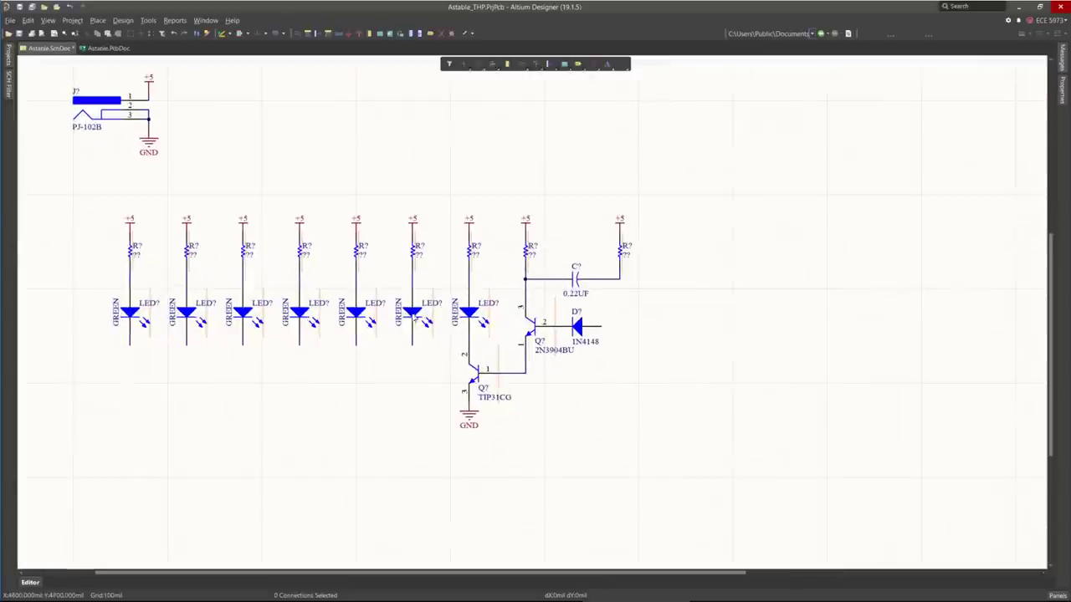
{"action": "scroll", "coordinate": [532, 335], "scroll_direction": "down", "scroll_amount": 3, "text": "ctrl"}
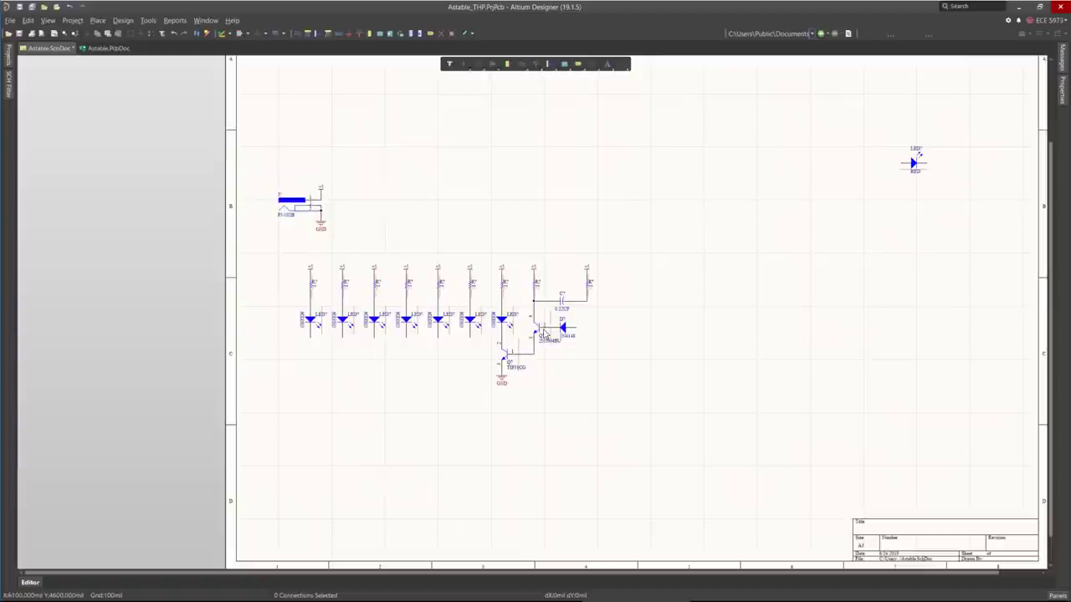
{"action": "left_click_drag", "start_coordinate": [692, 417], "coordinate": [288, 255]}
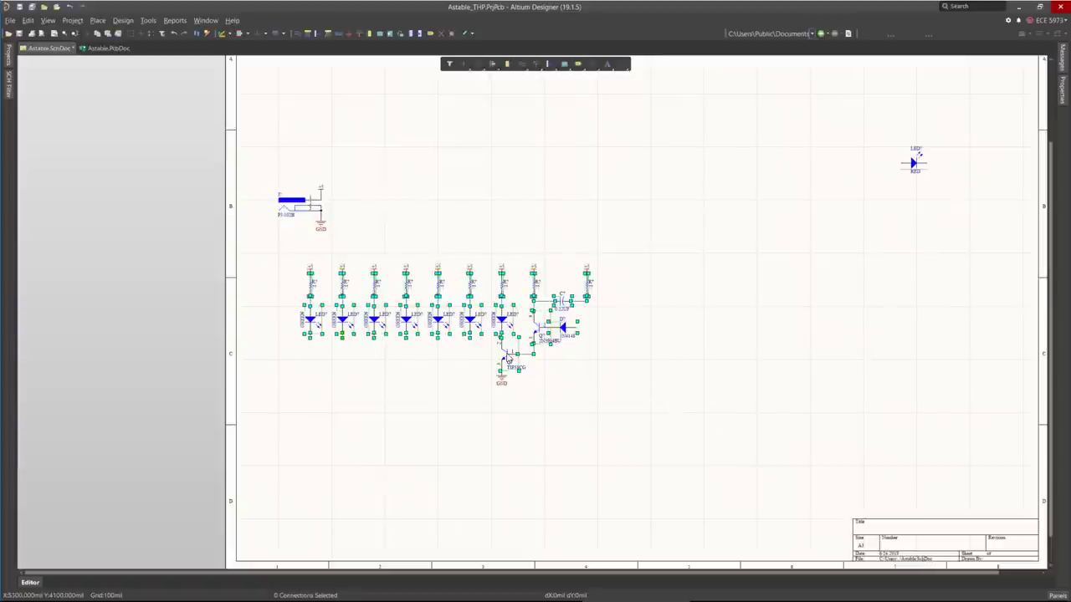
{"action": "left_click_drag", "start_coordinate": [520, 340], "coordinate": [583, 321]}
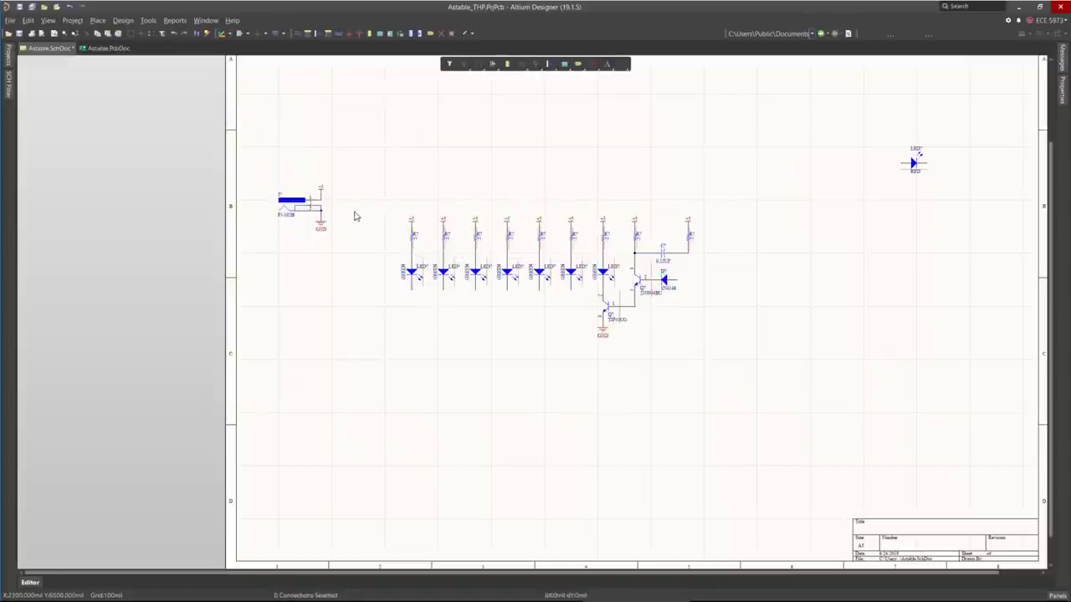
Step: Copy the two leftmost green LED branches and paste them at the row's left end with equal spacing
{"action": "left_click_drag", "start_coordinate": [370, 191], "coordinate": [451, 310]}
{"action": "scroll", "coordinate": [365, 222], "scroll_direction": "up", "scroll_amount": 3, "text": "ctrl"}
{"action": "key", "text": "ctrl+v"}
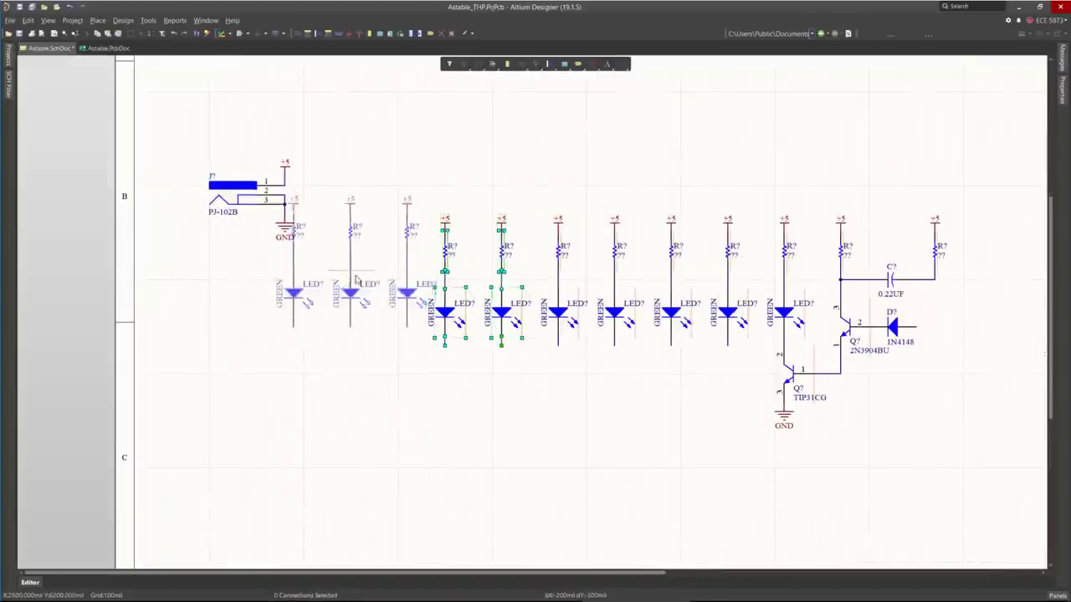
{"action": "key", "text": "Escape"}
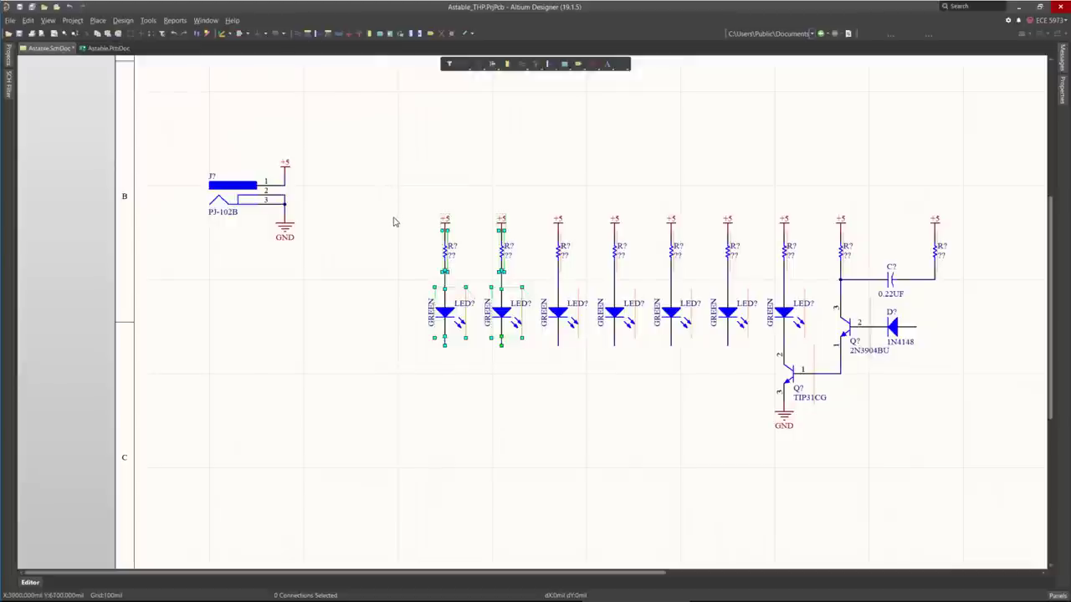
{"action": "key", "text": "ctrl+v"}
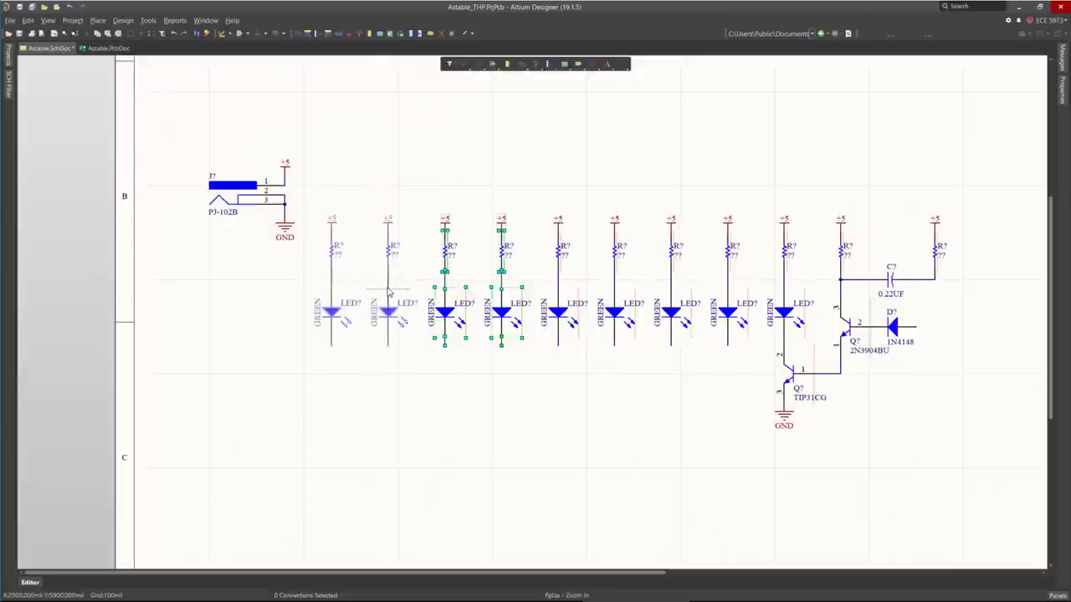
{"action": "left_click", "coordinate": [388, 292]}
Step: Move the PJ-102B connector together with its +5 and GND ports upward, clear of the LED row
{"action": "left_click", "coordinate": [212, 128]}
{"action": "left_click_drag", "start_coordinate": [233, 194], "coordinate": [299, 248]}
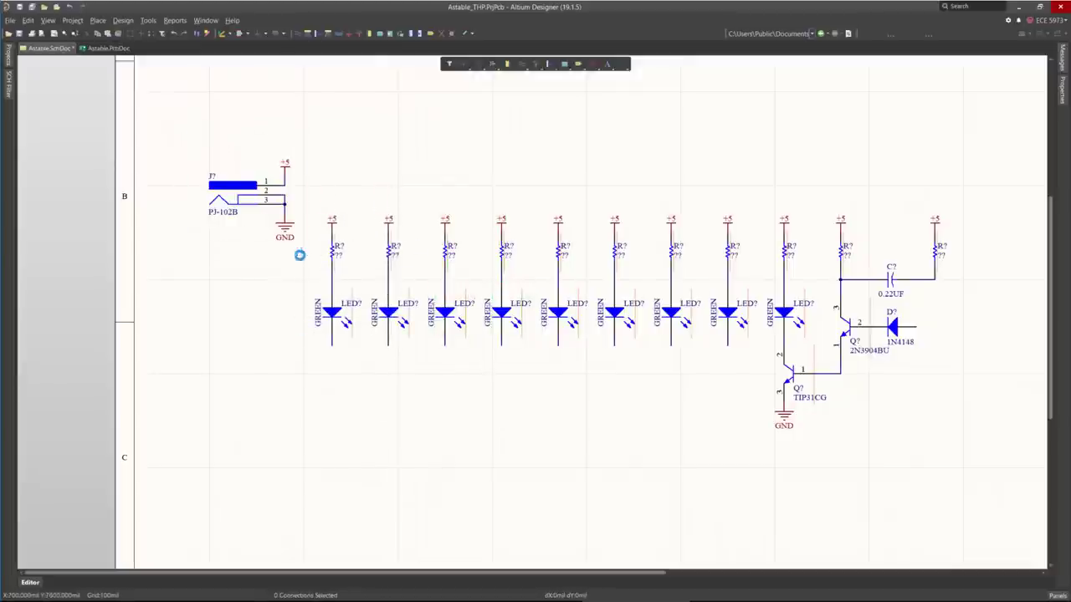
{"action": "left_click_drag", "start_coordinate": [285, 210], "coordinate": [281, 106]}
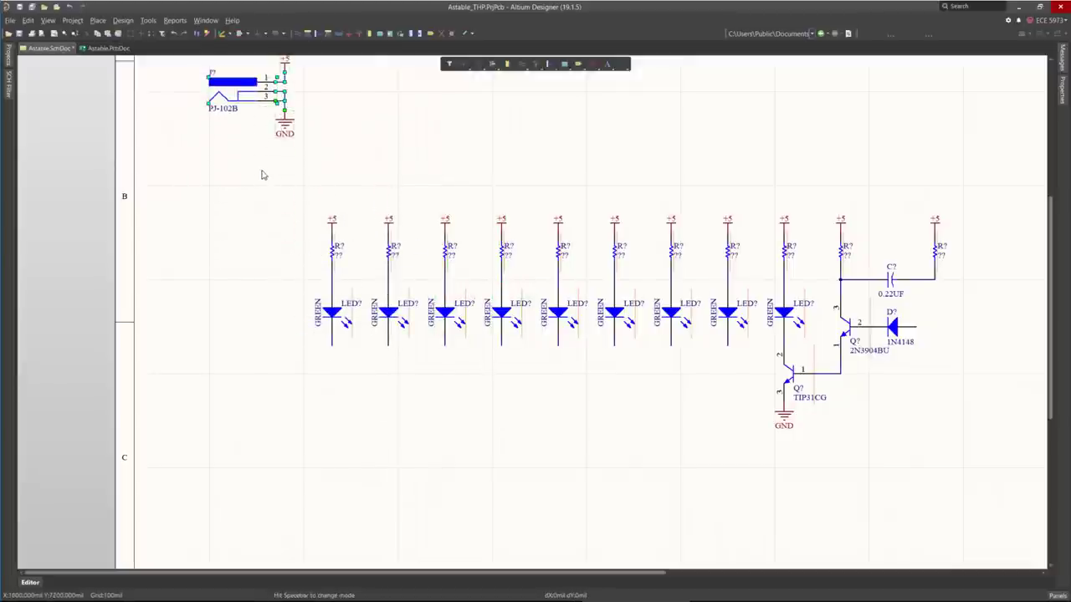
Step: Wire the cathodes of all nine green LEDs together along one horizontal line into the TIP31CG's collector branch
{"action": "scroll", "coordinate": [244, 235], "scroll_direction": "down", "scroll_amount": 5, "text": "ctrl"}
{"action": "scroll", "coordinate": [458, 363], "scroll_direction": "up", "scroll_amount": 4, "text": "ctrl"}
{"action": "scroll", "coordinate": [458, 363], "scroll_direction": "up", "scroll_amount": 3, "text": "ctrl"}
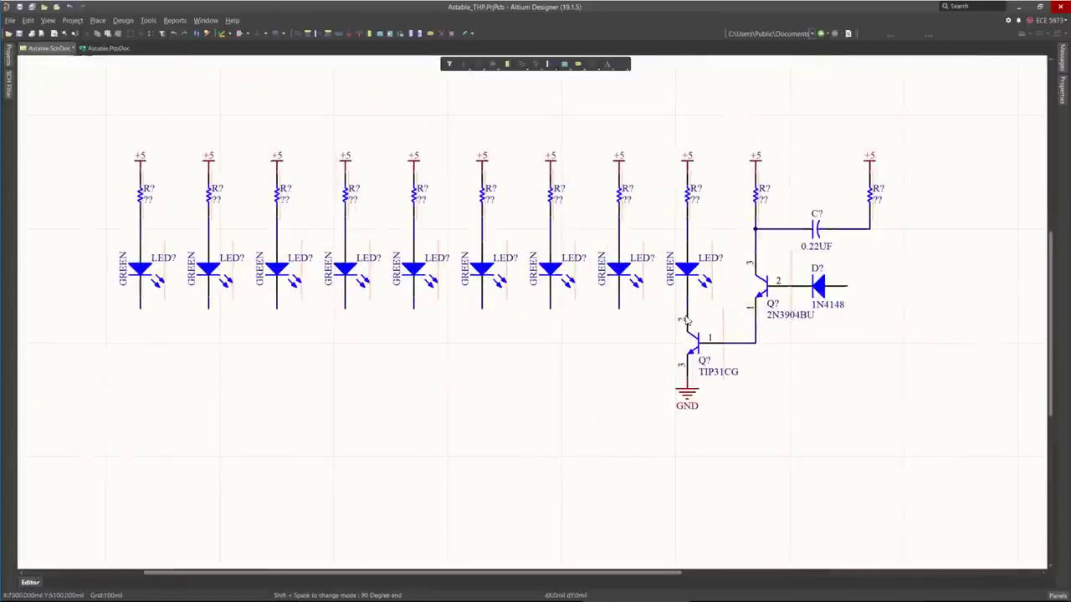
{"action": "scroll", "coordinate": [812, 395], "scroll_direction": "down", "scroll_amount": 3, "text": "ctrl"}
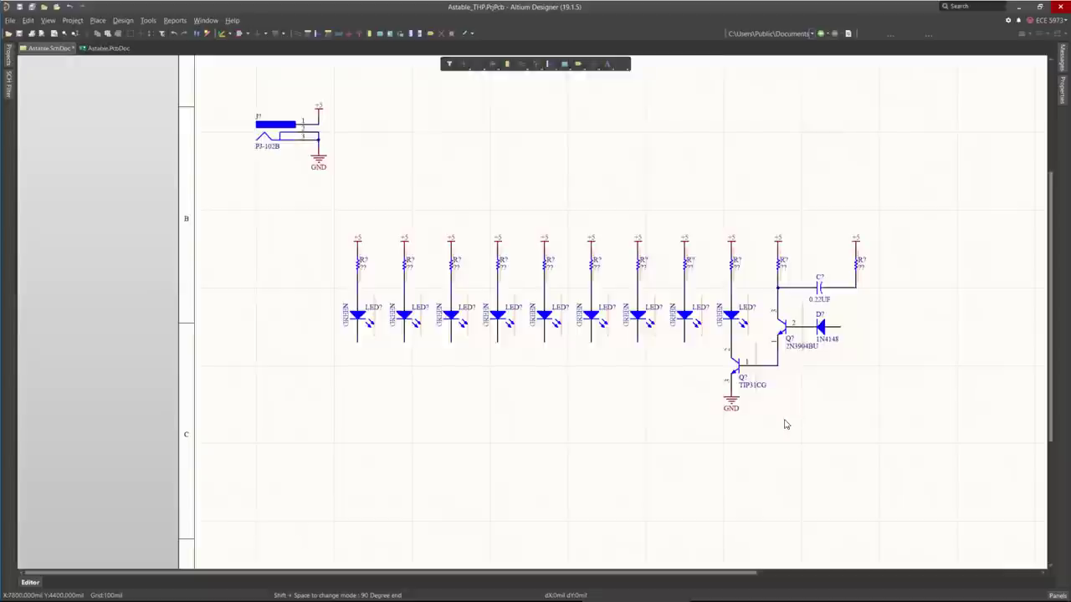
{"action": "scroll", "coordinate": [784, 426], "scroll_direction": "up", "scroll_amount": 4, "text": "ctrl"}
{"action": "mouse_move", "coordinate": [709, 336]}
{"action": "left_mouse_down"}
{"action": "mouse_move", "coordinate": [711, 359]}
{"action": "mouse_move", "coordinate": [736, 353]}
{"action": "mouse_move", "coordinate": [697, 340]}
{"action": "left_mouse_up"}
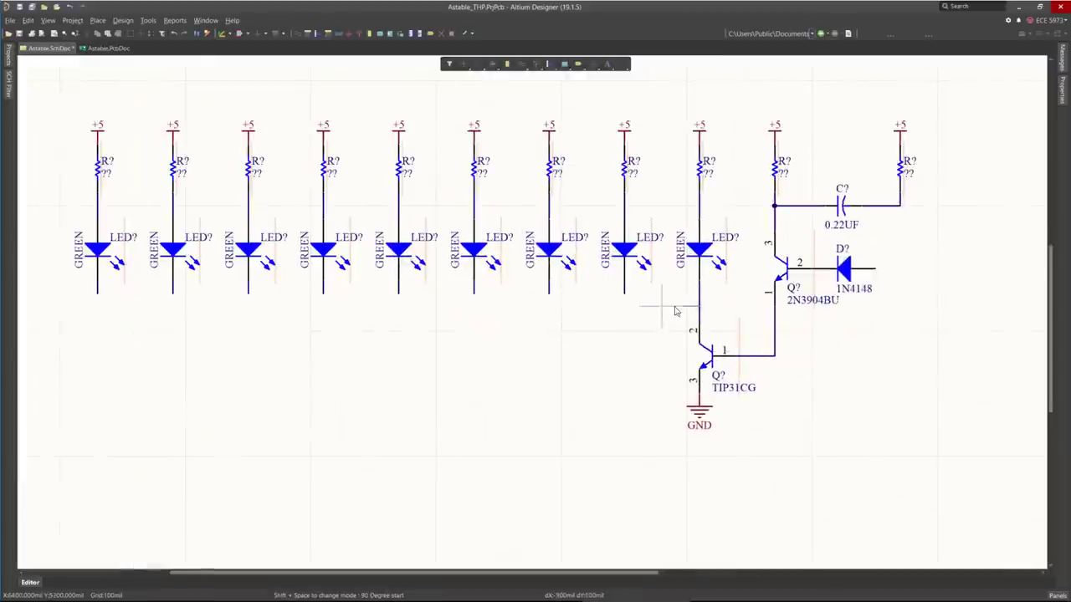
{"action": "key", "text": "space"}
{"action": "scroll", "coordinate": [710, 310], "scroll_direction": "down", "scroll_amount": 2, "text": "ctrl"}
{"action": "scroll", "coordinate": [549, 307], "scroll_direction": "up", "scroll_amount": 5, "text": "ctrl"}
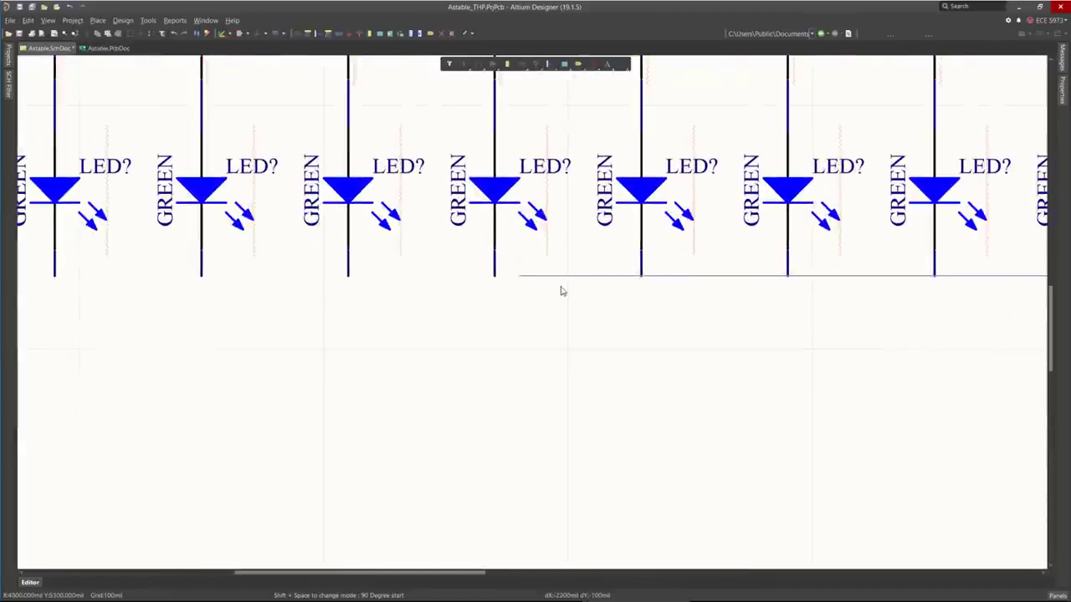
{"action": "scroll", "coordinate": [711, 309], "scroll_direction": "down", "scroll_amount": 3, "text": "ctrl"}
{"action": "scroll", "coordinate": [383, 315], "scroll_direction": "up", "scroll_amount": 3, "text": "ctrl"}
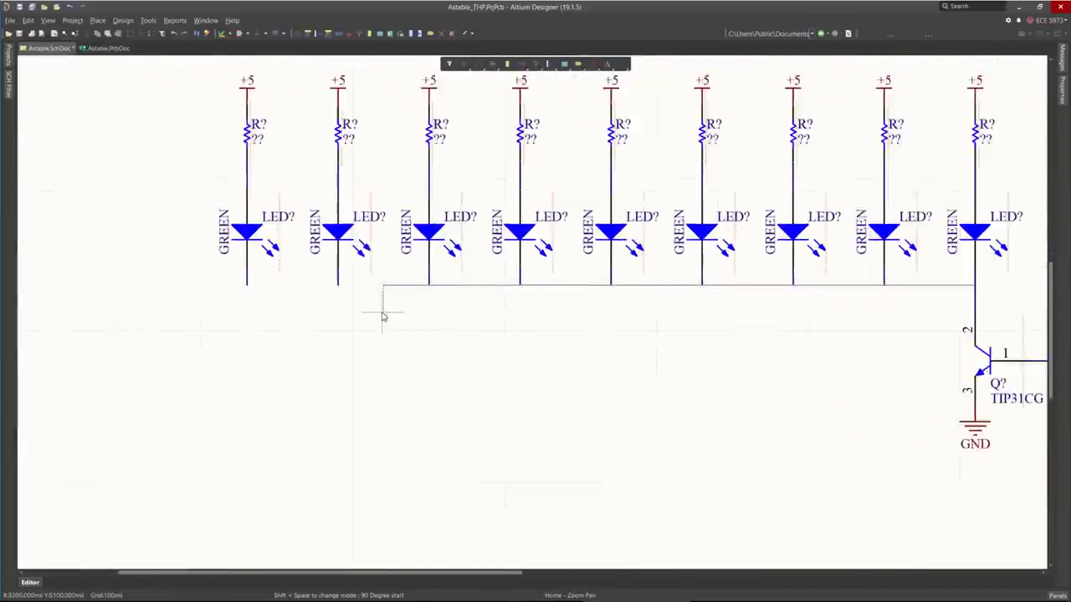
{"action": "left_click", "coordinate": [167, 267]}
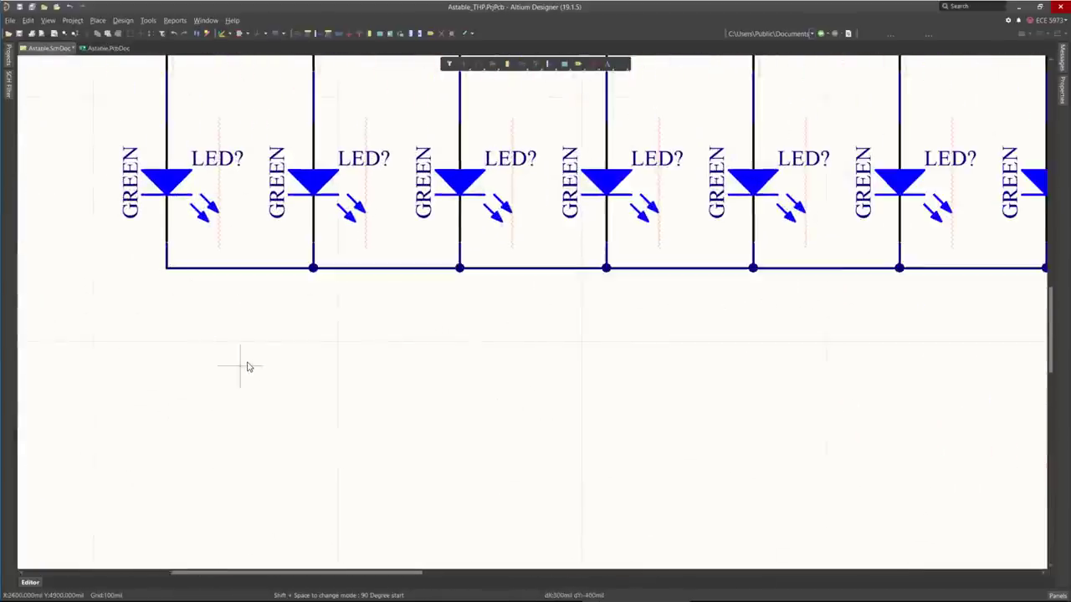
{"action": "scroll", "coordinate": [237, 349], "scroll_direction": "down", "scroll_amount": 3, "text": "ctrl"}
{"action": "key", "text": "Escape"}
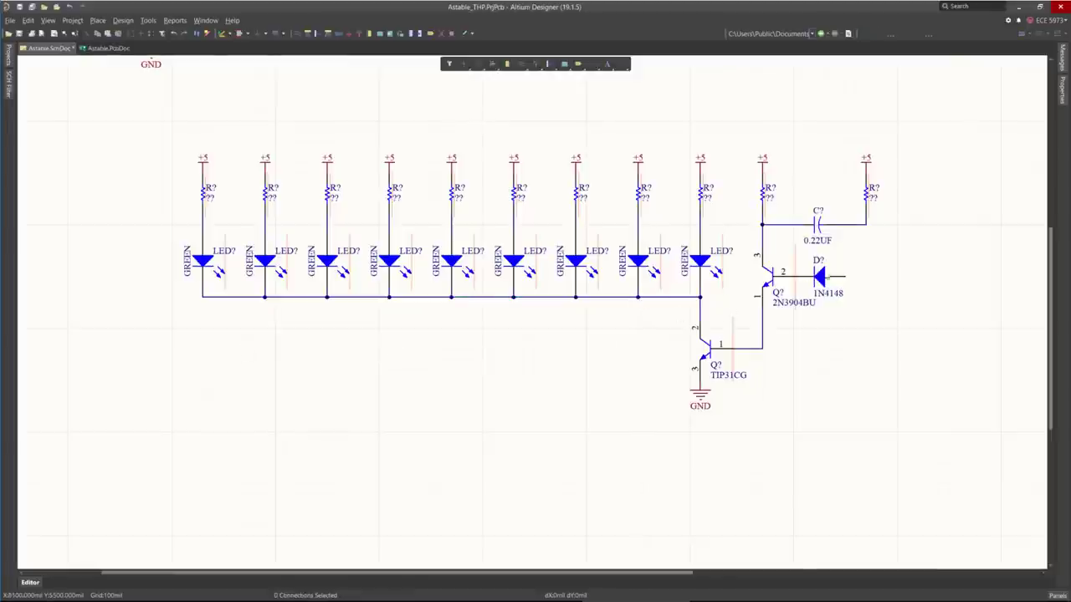
Step: Delete the wire joining the resistor to the 0.22UF capacitor, and rewire the resistor straight down to the 2N3904BU collector
{"action": "scroll", "coordinate": [873, 304], "scroll_direction": "up", "scroll_amount": 1}
{"action": "scroll", "coordinate": [848, 301], "scroll_direction": "up", "scroll_amount": 3, "text": "ctrl"}
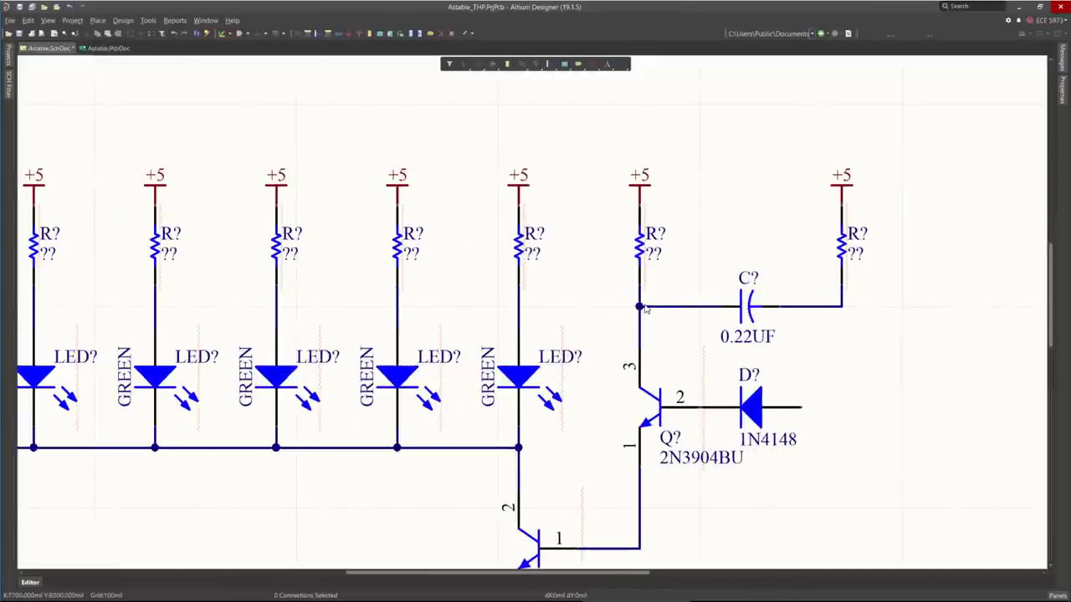
{"action": "left_click", "coordinate": [693, 306]}
{"action": "key", "text": "Delete"}
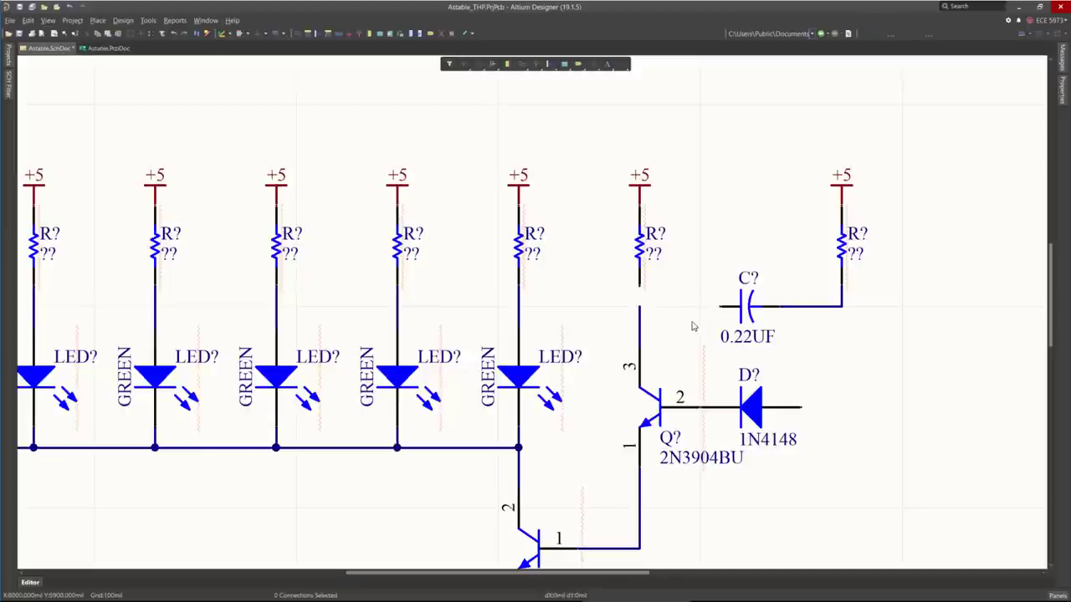
{"action": "key", "text": "ctrl+w"}
{"action": "left_click", "coordinate": [639, 286]}
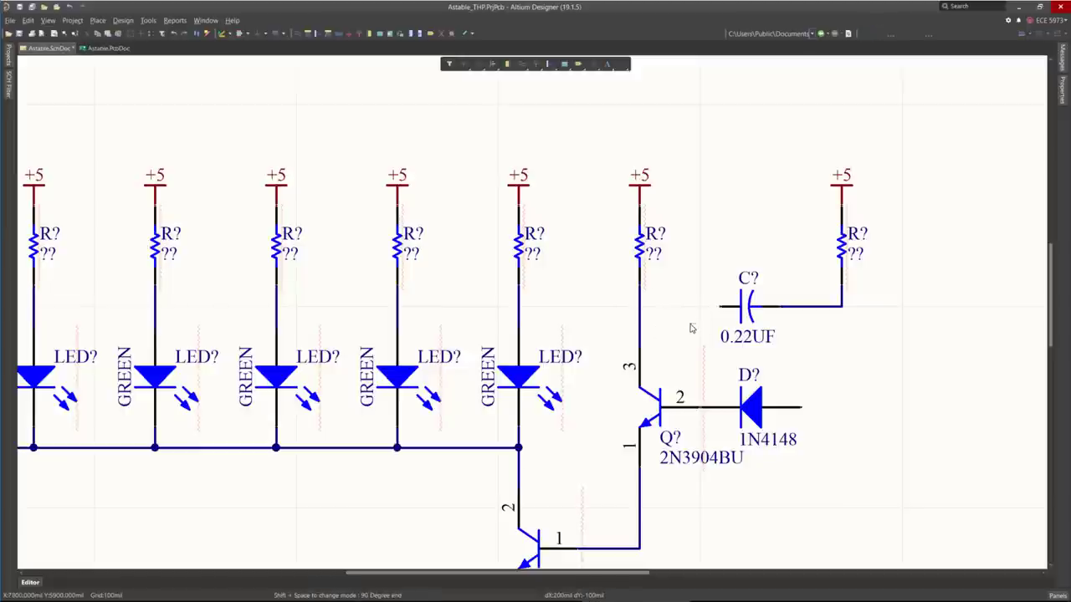
Step: Draw a wire from the 0.22UF capacitor across the 2N3904BU collector wire, and pull its overhanging end back onto that wire
{"action": "left_click", "coordinate": [720, 306]}
{"action": "left_click", "coordinate": [619, 306]}
{"action": "right_click", "coordinate": [619, 306]}
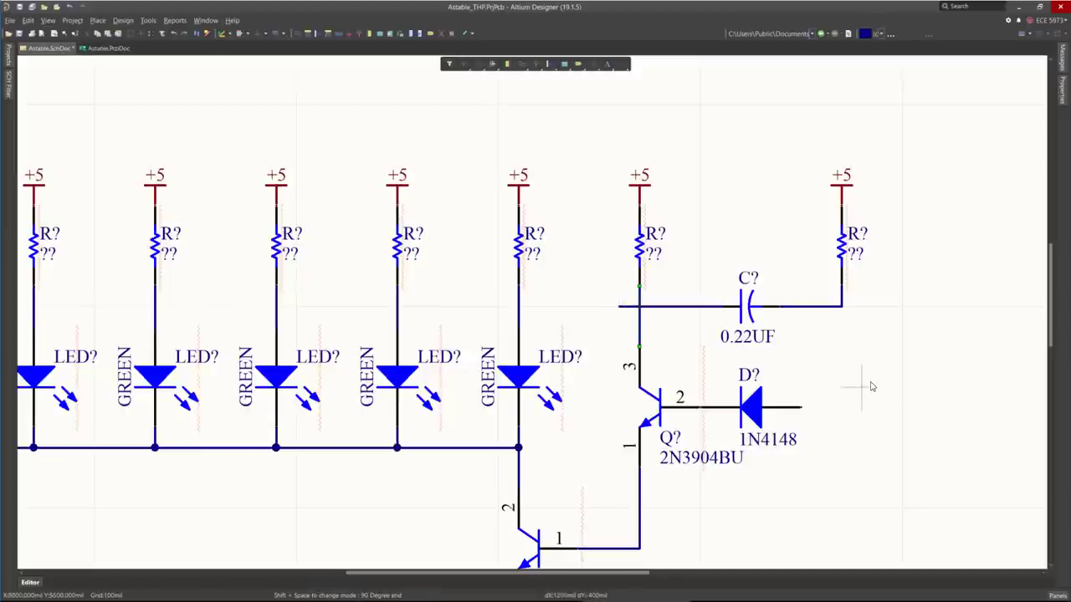
{"action": "right_click", "coordinate": [869, 387]}
{"action": "scroll", "coordinate": [627, 310], "scroll_direction": "up", "scroll_amount": 3, "text": "ctrl"}
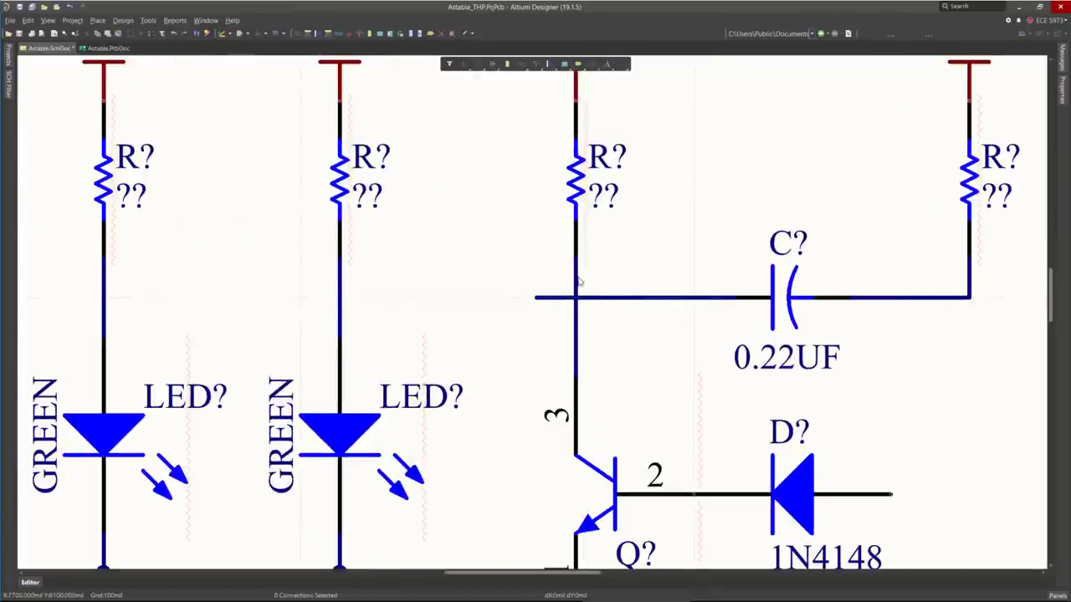
{"action": "scroll", "coordinate": [824, 266], "scroll_direction": "down", "scroll_amount": 2, "text": "ctrl"}
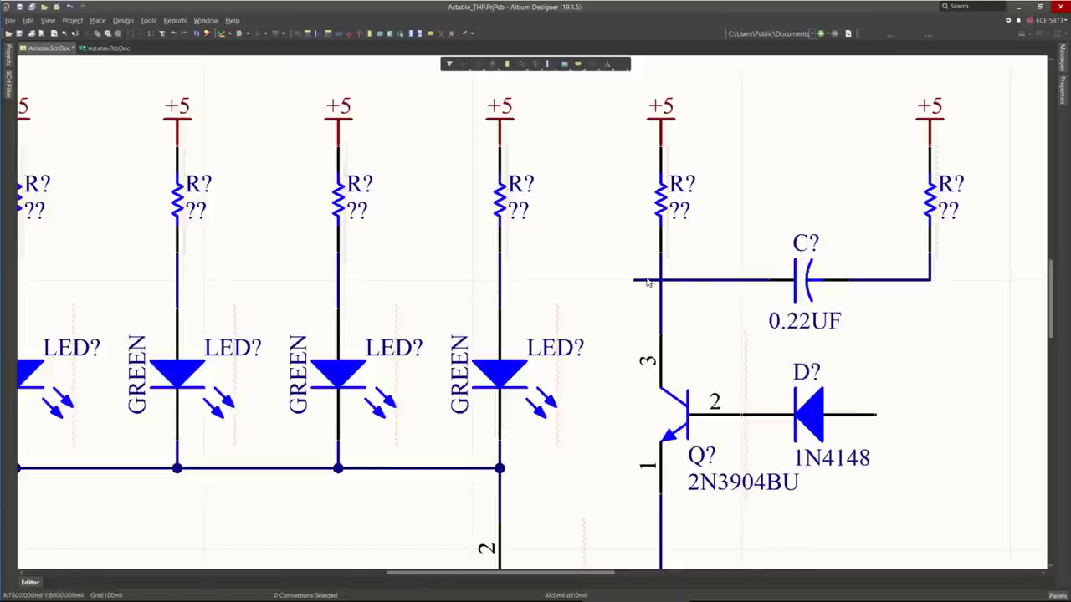
{"action": "left_click_drag", "start_coordinate": [647, 282], "coordinate": [661, 281]}
{"action": "scroll", "coordinate": [752, 360], "scroll_direction": "down", "scroll_amount": 3, "text": "ctrl"}
{"action": "scroll", "coordinate": [665, 295], "scroll_direction": "down", "scroll_amount": 3, "text": "ctrl"}
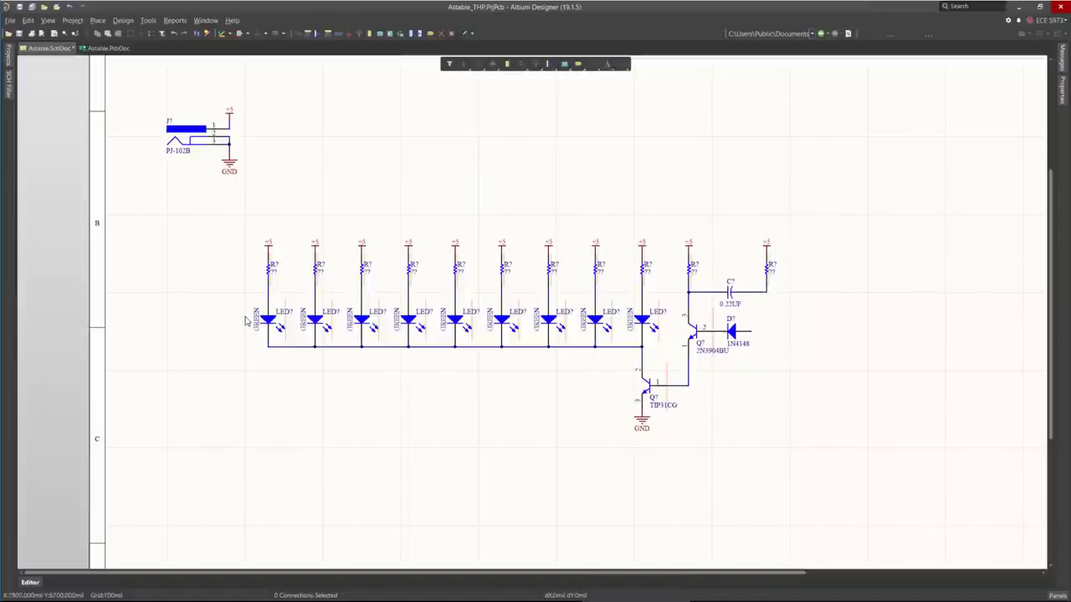
Step: Select the whole green LED and transistor circuit without the connector, and shift it slightly to the left
{"action": "scroll", "coordinate": [390, 402], "scroll_direction": "down", "scroll_amount": 2, "text": "ctrl"}
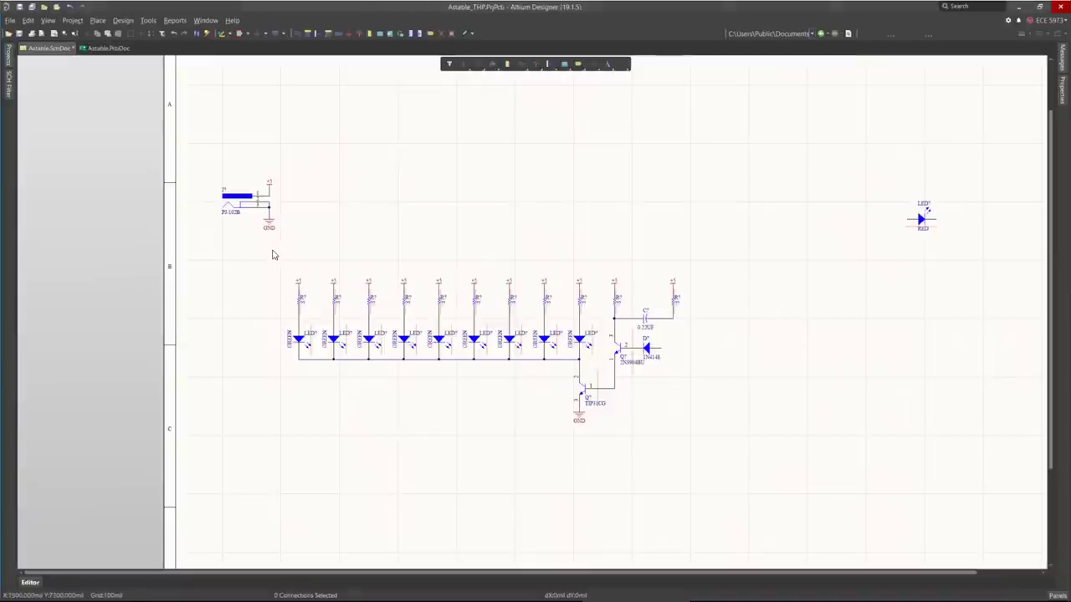
{"action": "left_click_drag", "start_coordinate": [270, 248], "coordinate": [760, 465]}
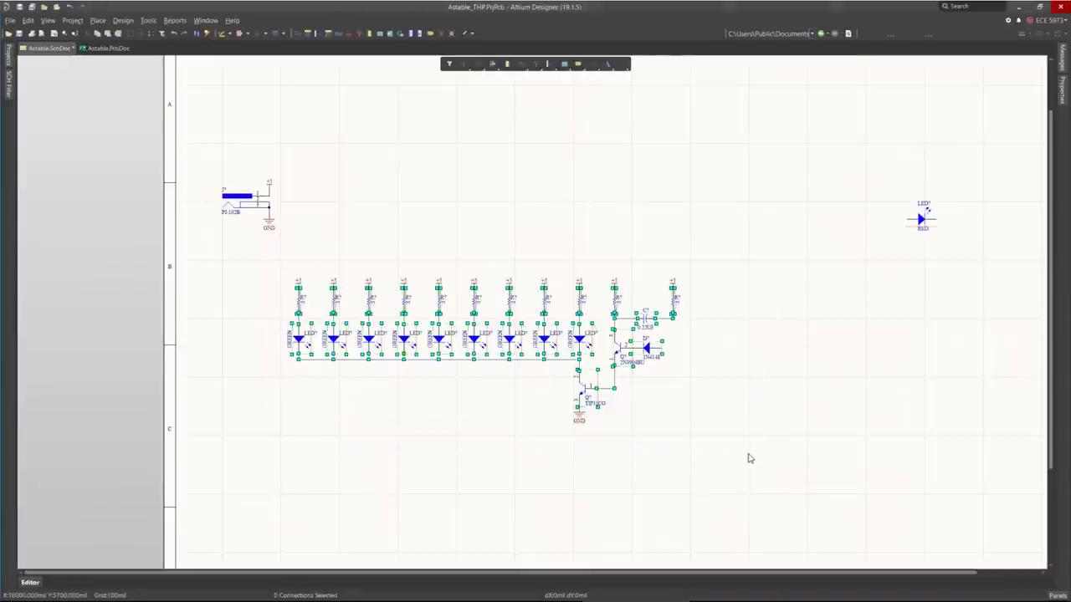
{"action": "scroll", "coordinate": [521, 327], "scroll_direction": "down", "scroll_amount": 1, "text": "ctrl"}
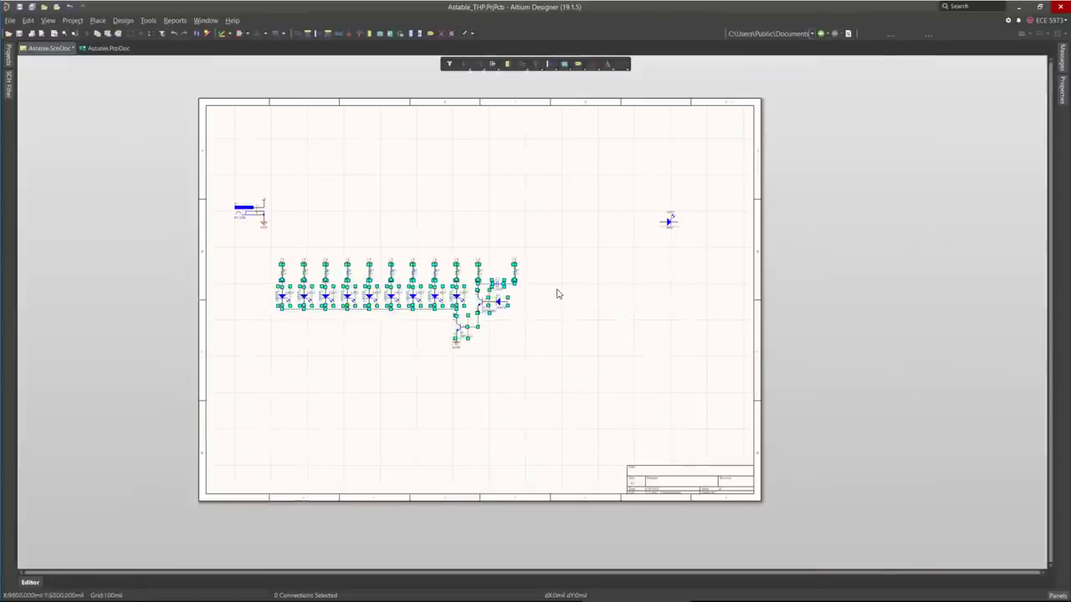
{"action": "scroll", "coordinate": [559, 296], "scroll_direction": "up", "scroll_amount": 1, "text": "ctrl"}
{"action": "scroll", "coordinate": [564, 305], "scroll_direction": "down", "scroll_amount": 2, "text": "ctrl"}
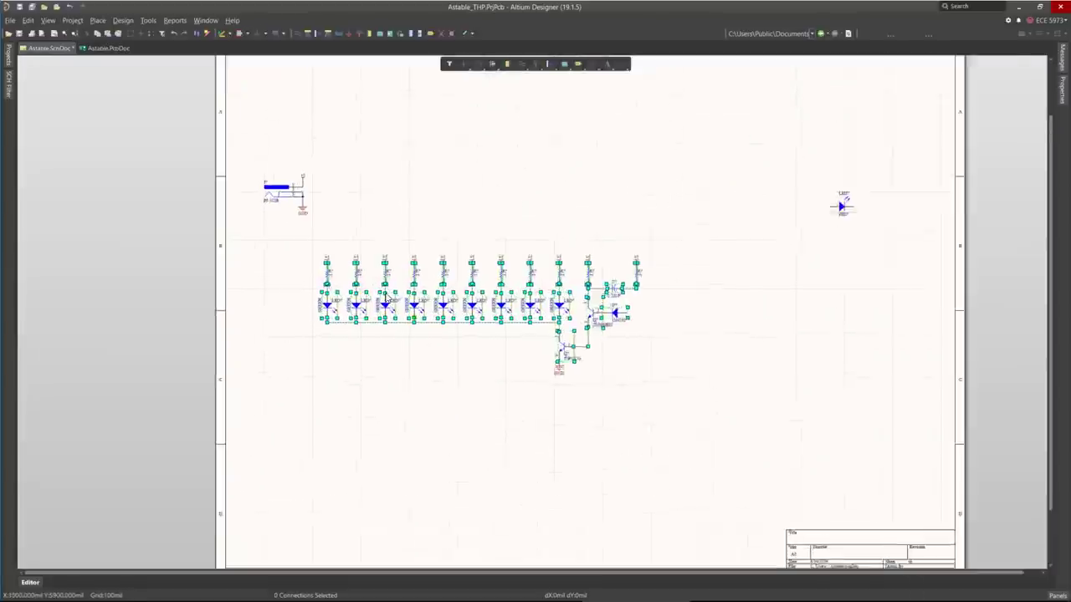
{"action": "scroll", "coordinate": [325, 287], "scroll_direction": "up", "scroll_amount": 2, "text": "ctrl"}
{"action": "left_click_drag", "start_coordinate": [326, 287], "coordinate": [275, 290]}
{"action": "scroll", "coordinate": [275, 290], "scroll_direction": "down", "scroll_amount": 2, "text": "ctrl"}
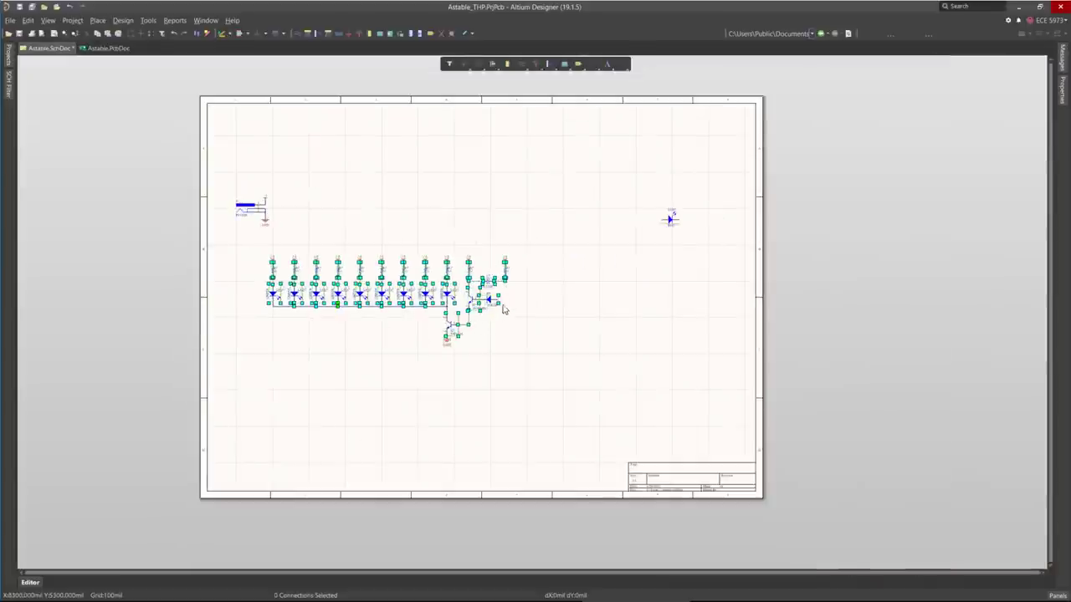
Step: Paste a copy of the LED and transistor circuit, mirror it horizontally, and place it level with the original on its right
{"action": "key", "text": "ctrl+v"}
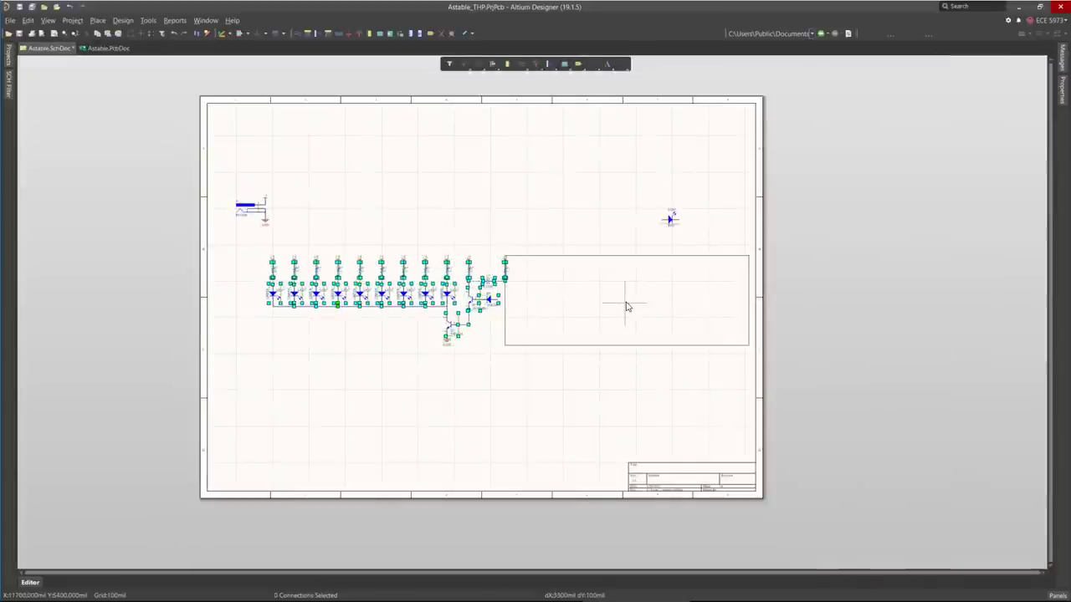
{"action": "key", "text": "Page_Up"}
{"action": "key", "text": "Home"}
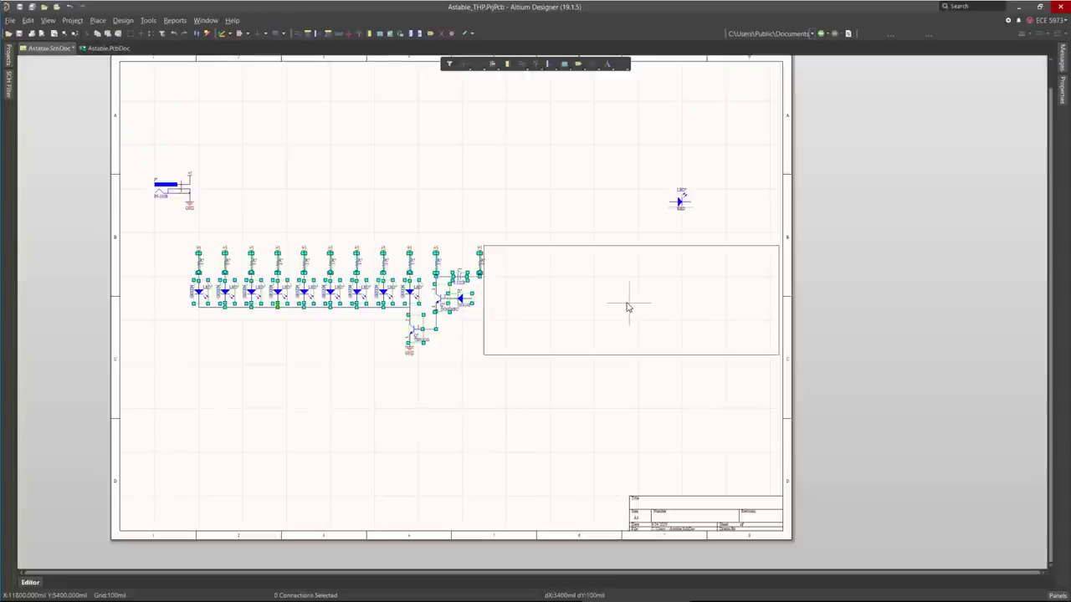
{"action": "key", "text": "Left"}
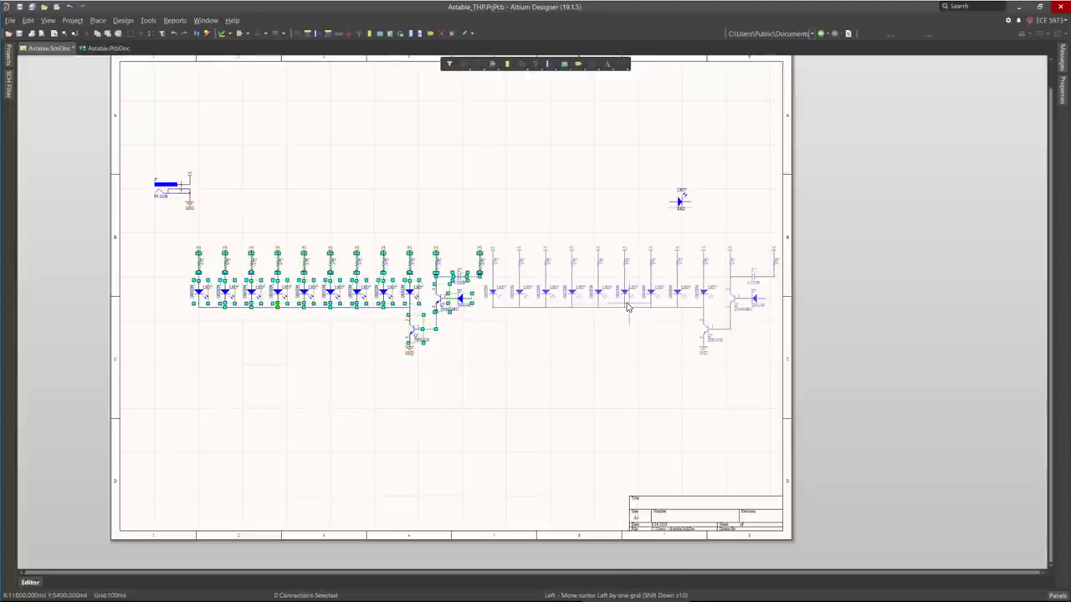
{"action": "key", "text": "x"}
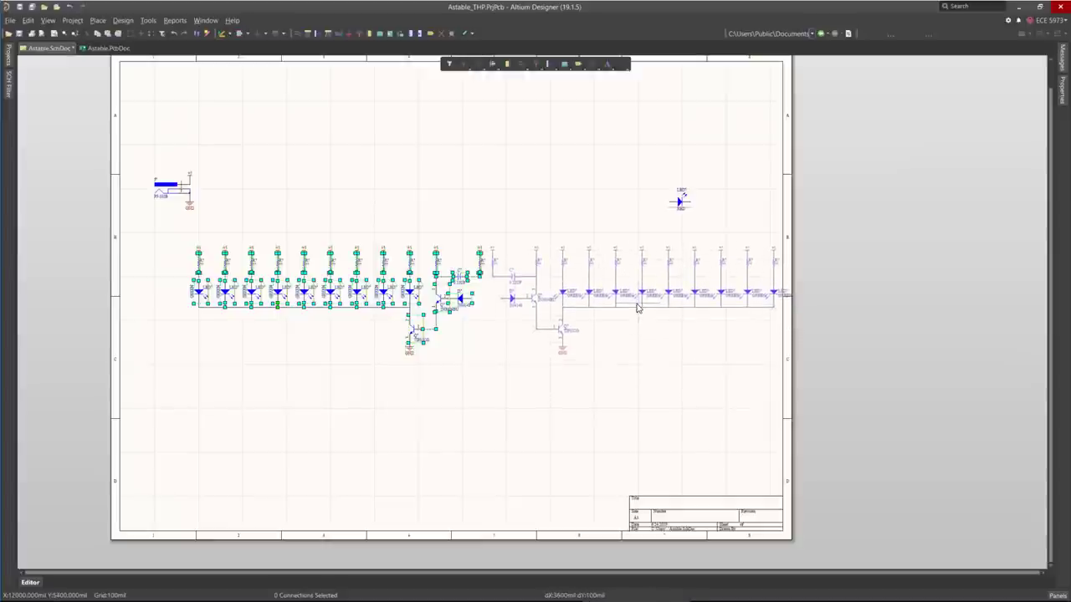
{"action": "key", "text": "shift+Right"}
{"action": "key", "text": "Return"}
Step: Move everything on the schematic to the left so the mirrored LED row fits inside the sheet border
{"action": "scroll", "coordinate": [155, 277], "scroll_direction": "up", "scroll_amount": 5, "text": "ctrl"}
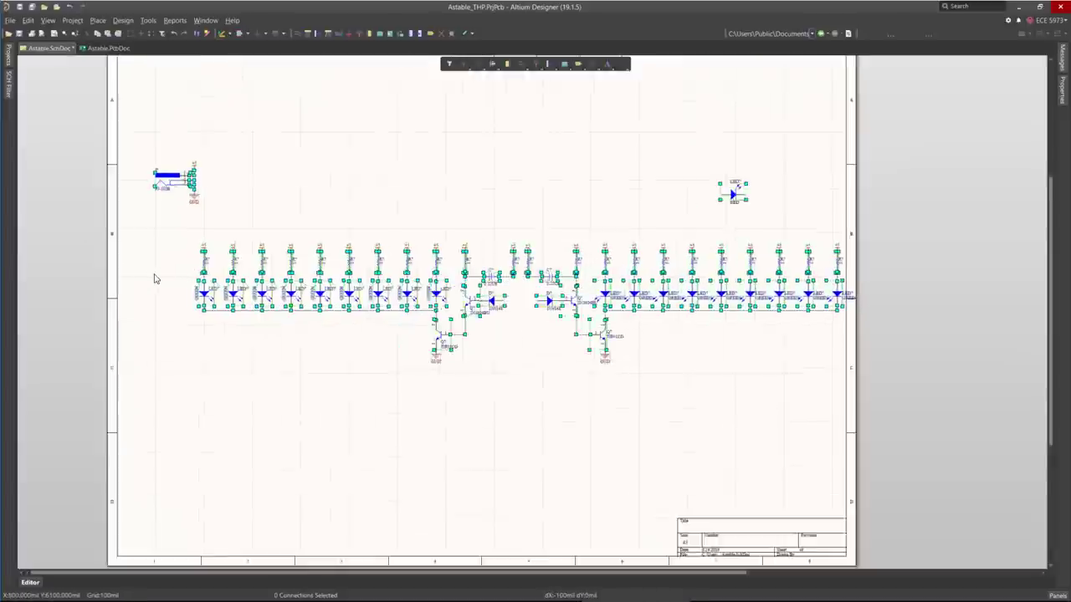
{"action": "key", "text": "Page_Down"}
{"action": "key", "text": "Page_Up"}
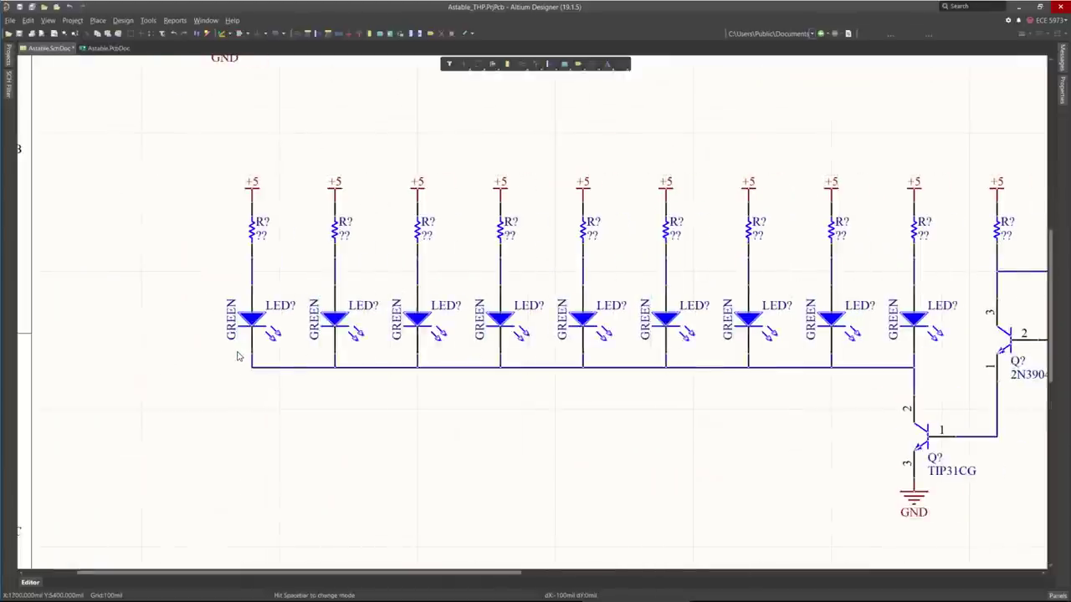
{"action": "key", "text": "ctrl+Page_Down"}
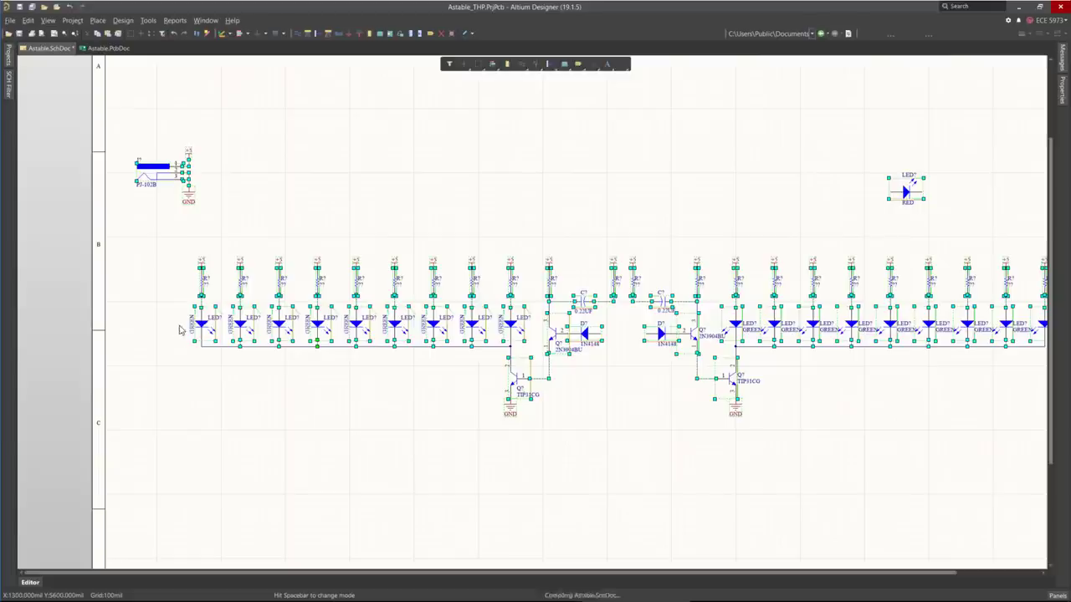
{"action": "scroll", "coordinate": [456, 343], "scroll_direction": "down", "scroll_amount": 1, "text": "ctrl"}
{"action": "left_click", "coordinate": [586, 386]}
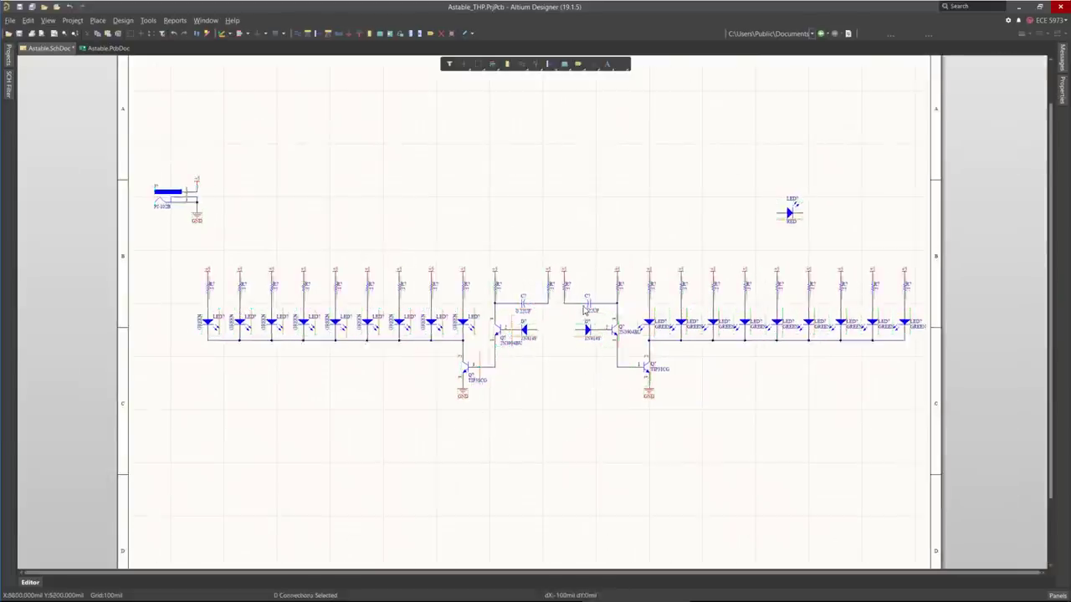
{"action": "scroll", "coordinate": [501, 321], "scroll_direction": "up", "scroll_amount": 4, "text": "ctrl"}
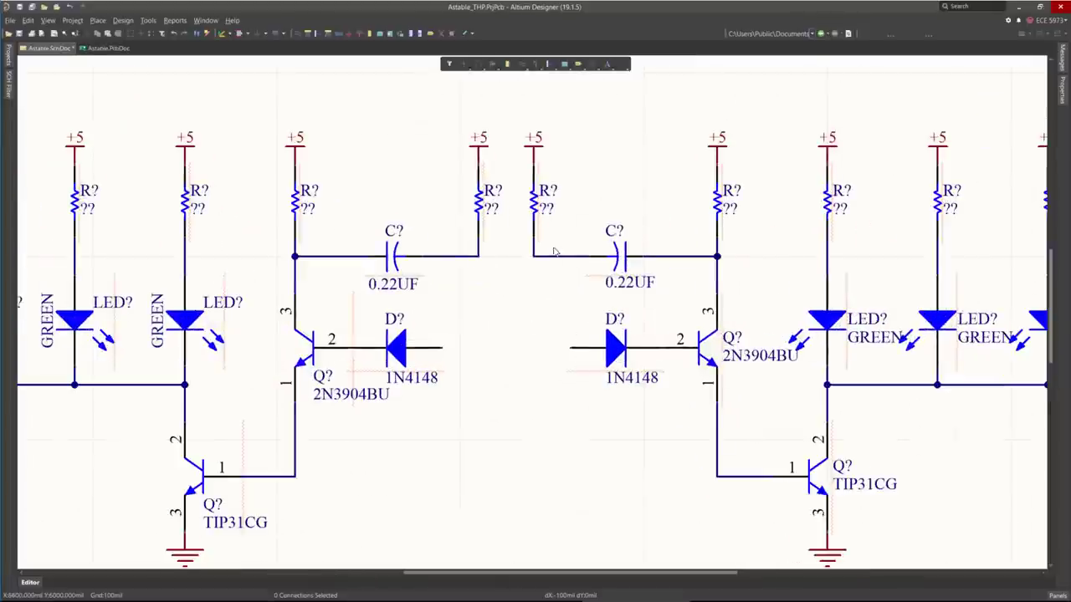
{"action": "scroll", "coordinate": [481, 405], "scroll_direction": "down", "scroll_amount": 3, "text": "ctrl"}
{"action": "scroll", "coordinate": [501, 345], "scroll_direction": "up", "scroll_amount": 4, "text": "ctrl"}
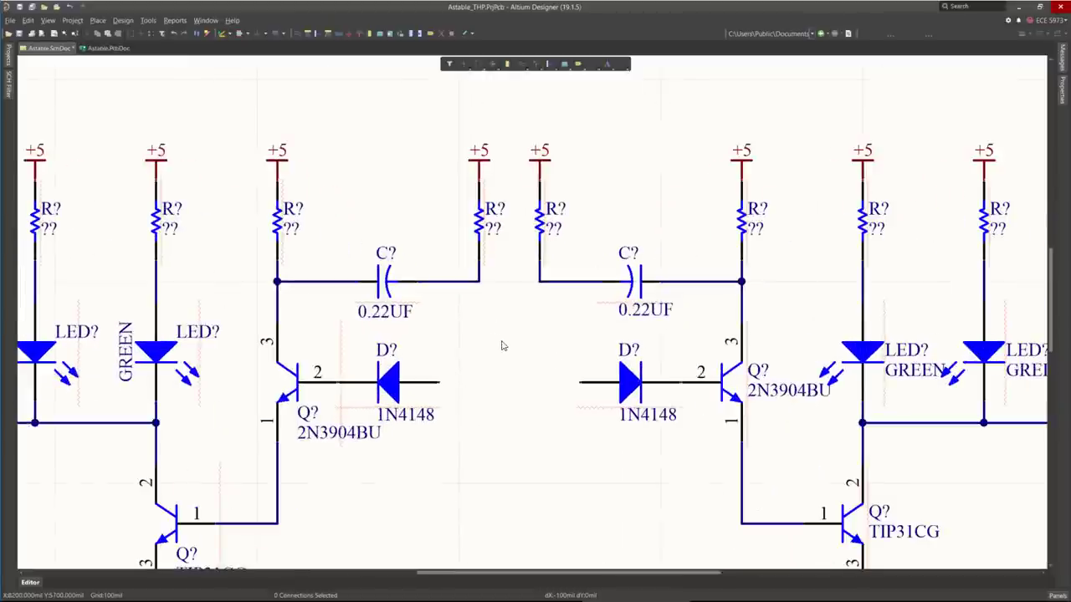
{"action": "left_click", "coordinate": [499, 65]}
{"action": "left_click", "coordinate": [446, 385]}
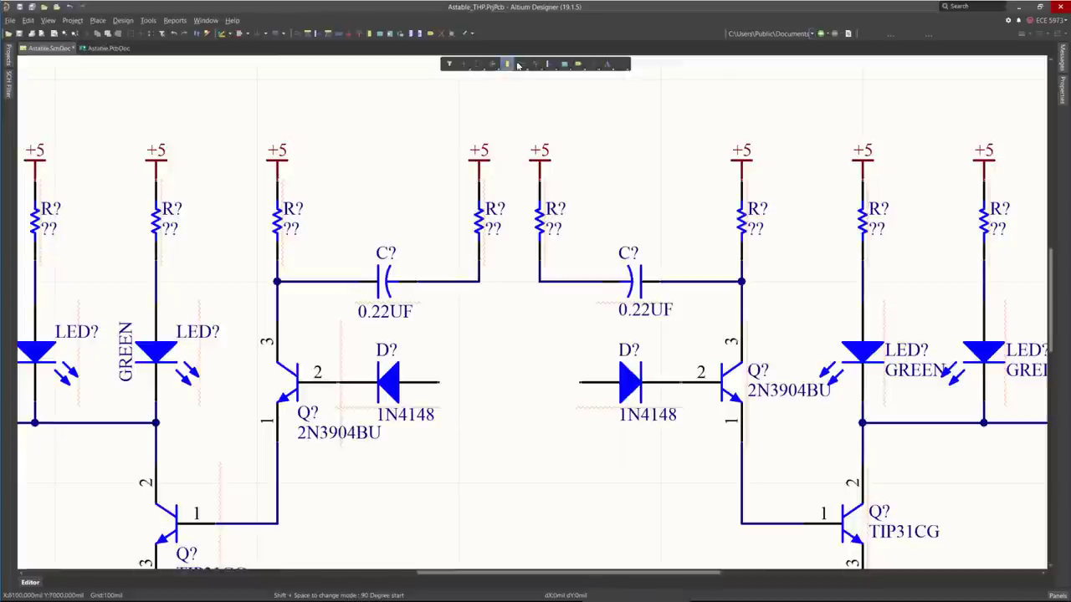
{"action": "left_click", "coordinate": [438, 383]}
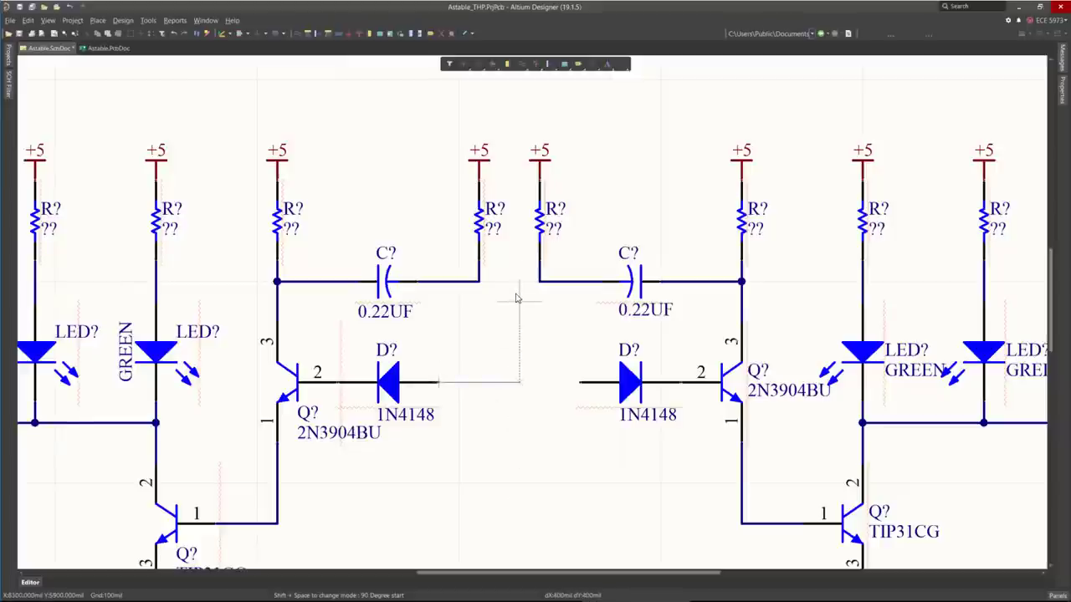
{"action": "key", "text": "space"}
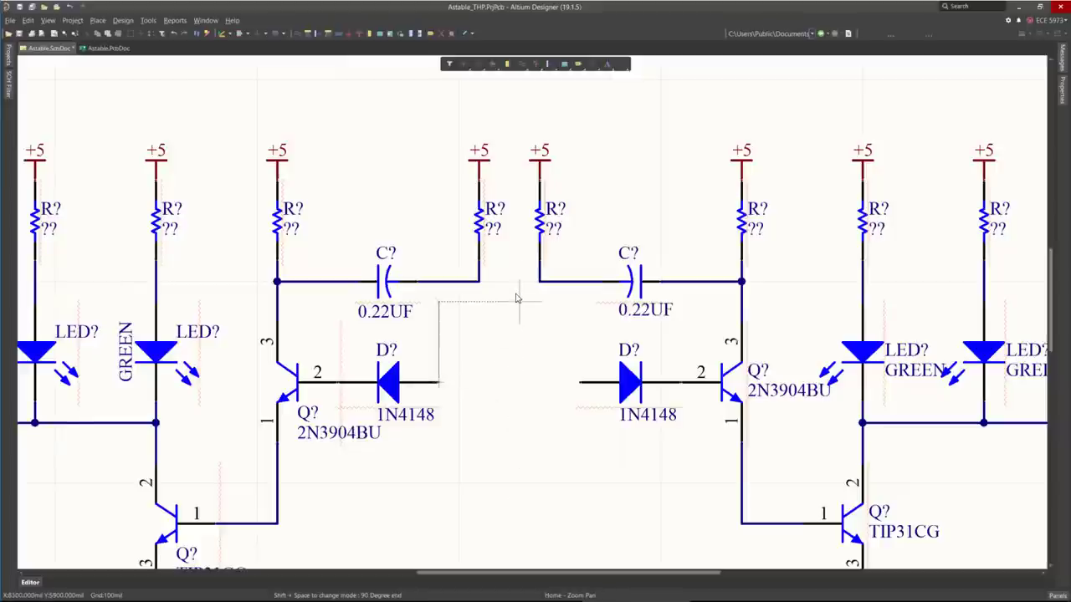
{"action": "key", "text": "space"}
{"action": "key", "text": "space"}
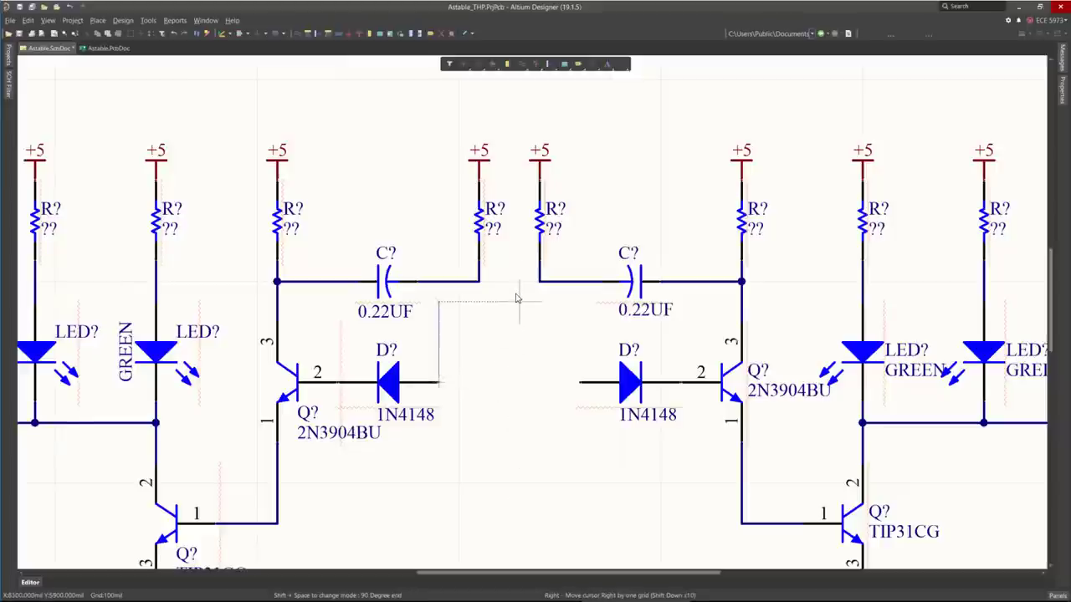
{"action": "key", "text": "space"}
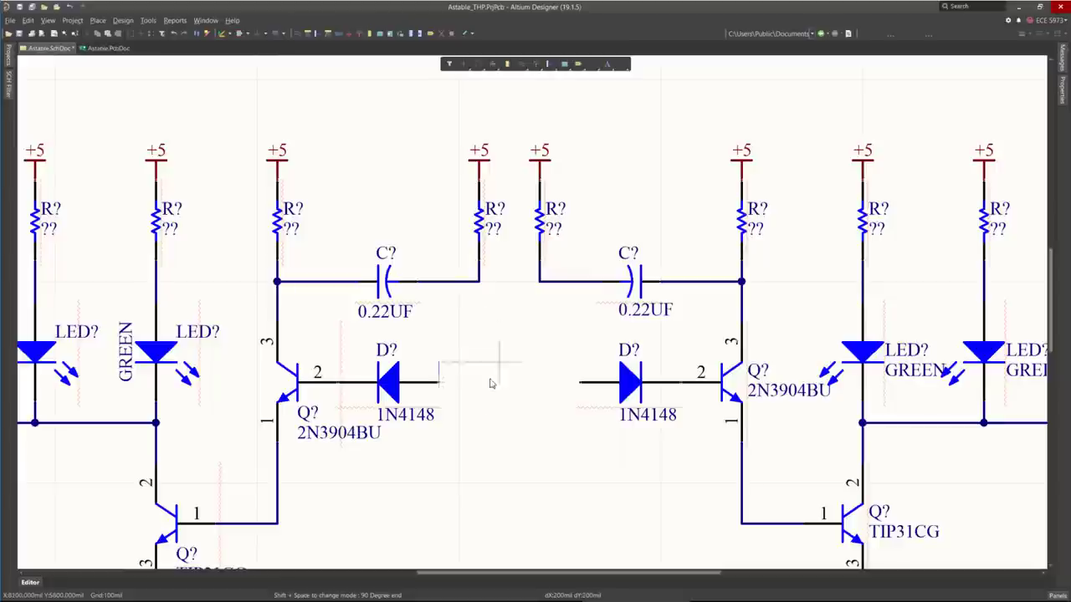
{"action": "key", "text": "space"}
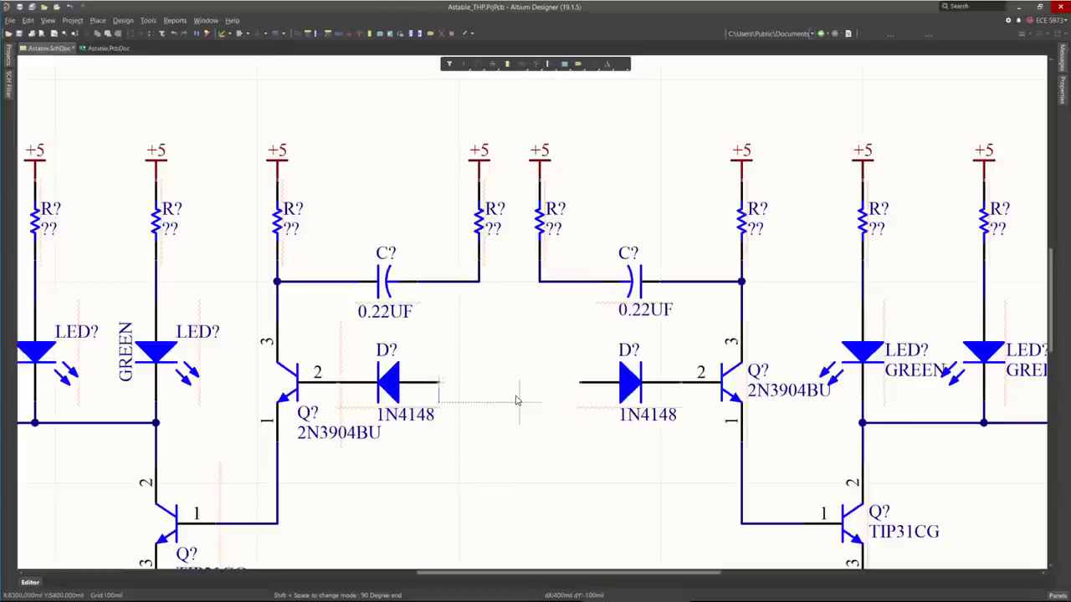
{"action": "key", "text": "shift+space"}
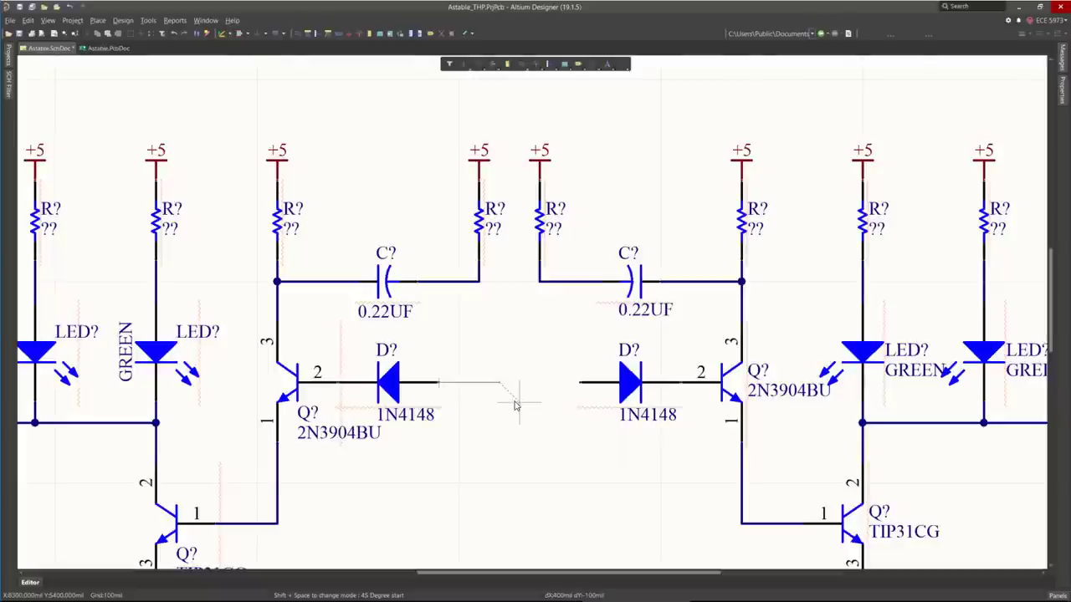
{"action": "right_click", "coordinate": [516, 405]}
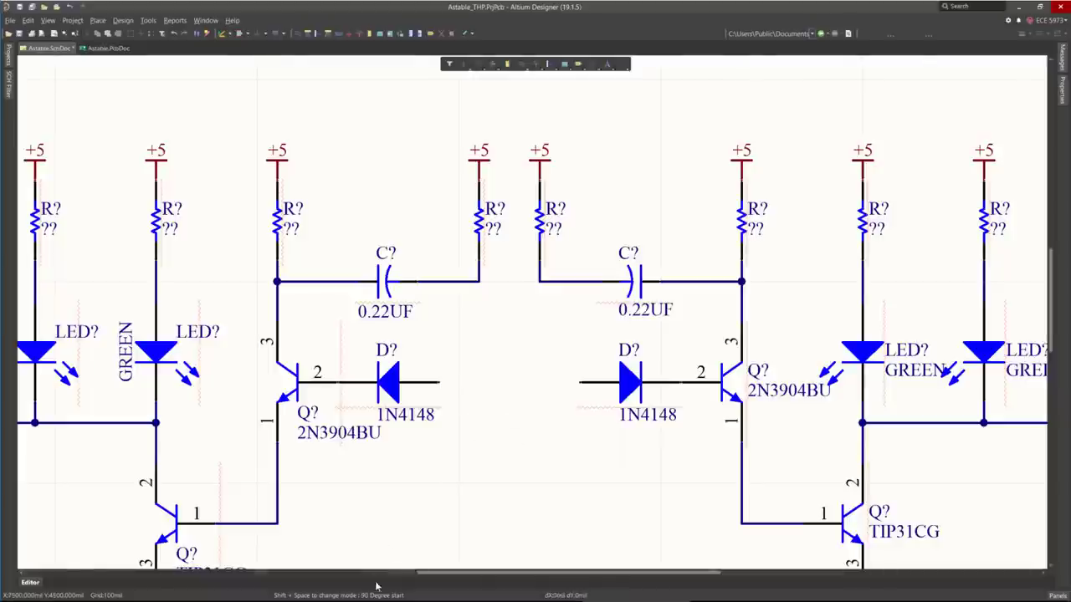
Step: Wire the left 1N4148 diode's free end to the right 0.22UF capacitor and resistor junction, using a 45-degree diagonal
{"action": "left_click", "coordinate": [439, 382]}
{"action": "key", "text": "shift+space"}
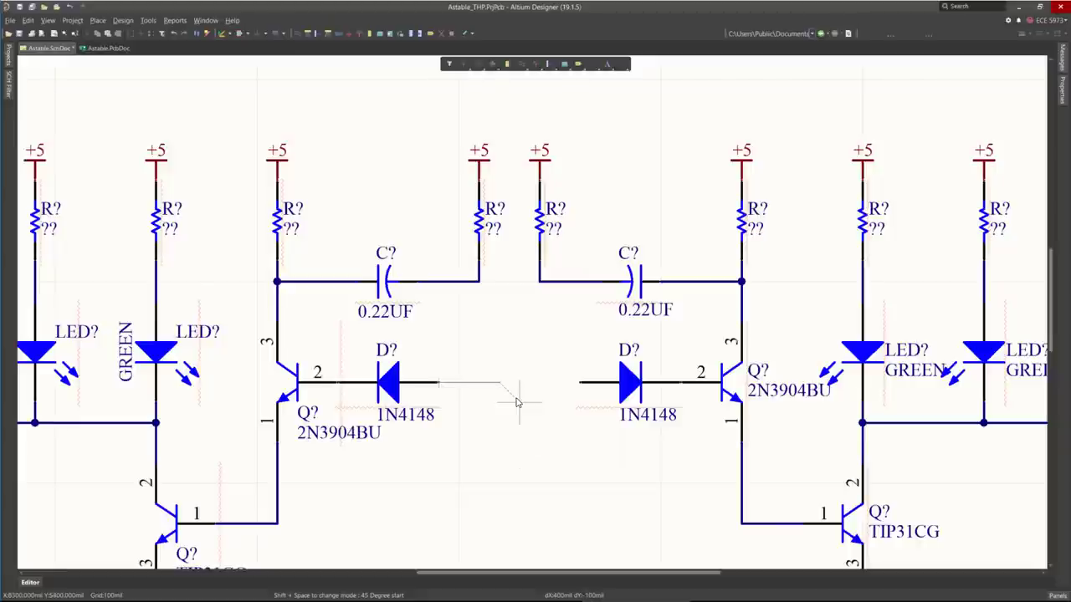
{"action": "key", "text": "shift+space"}
{"action": "key", "text": "shift+space"}
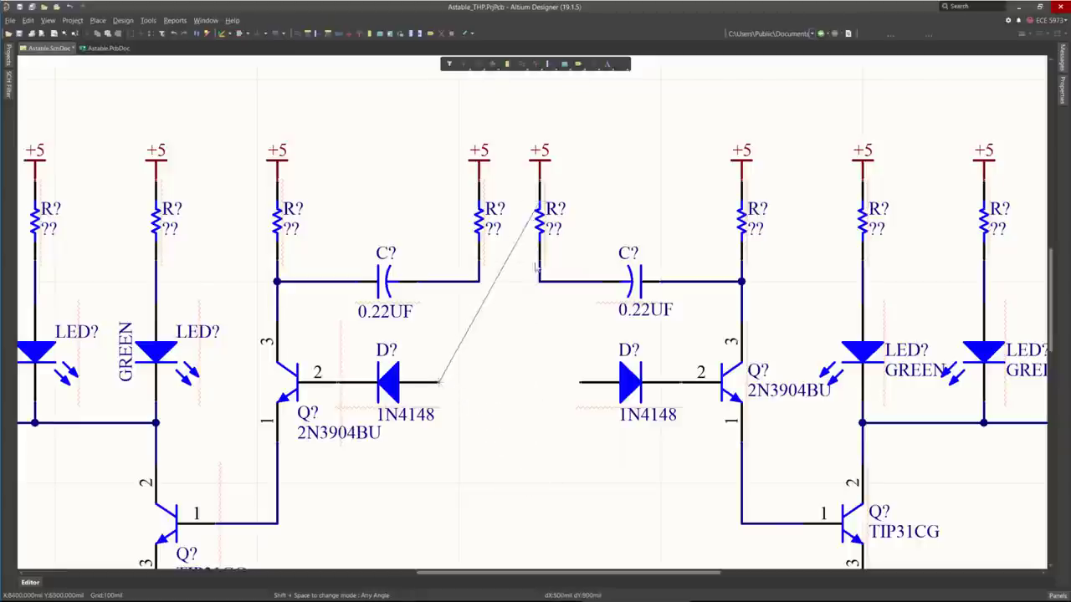
{"action": "scroll", "coordinate": [396, 471], "scroll_direction": "up", "scroll_amount": 1}
{"action": "scroll", "coordinate": [573, 267], "scroll_direction": "down", "scroll_amount": 1}
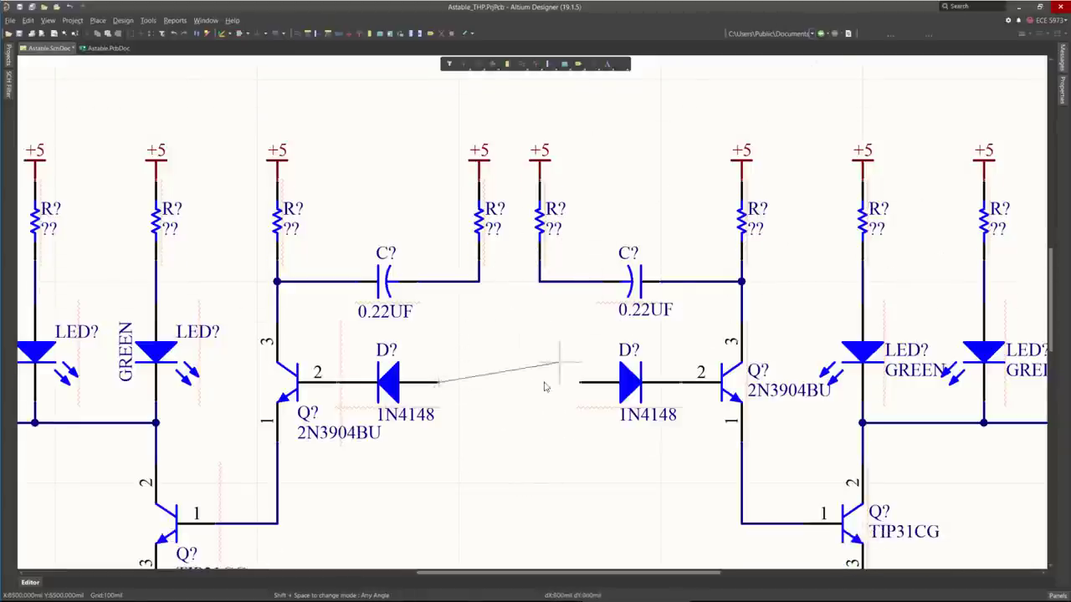
{"action": "key", "text": "shift+space"}
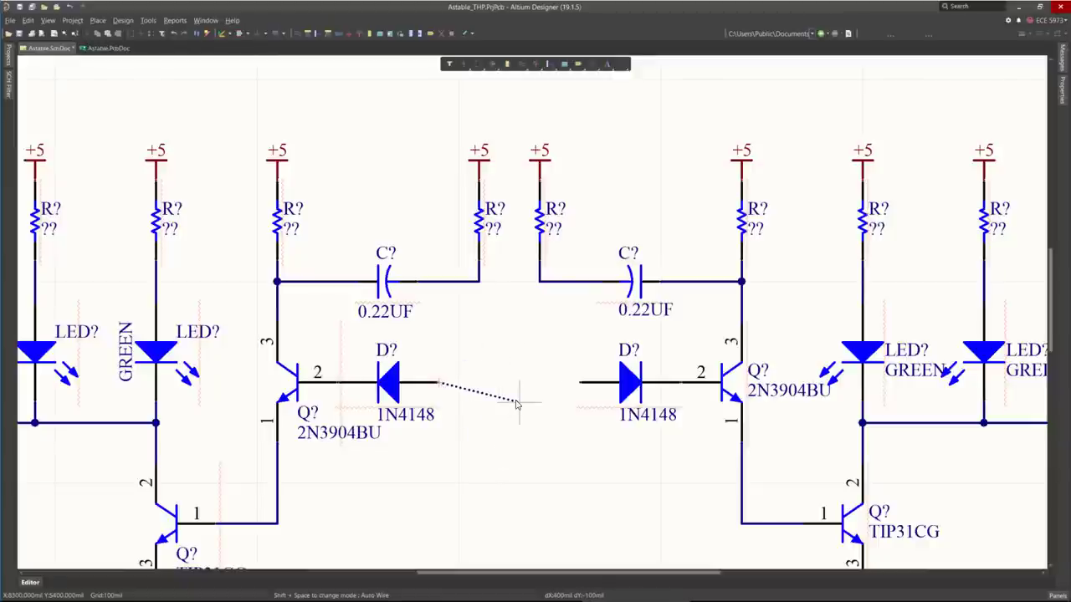
{"action": "key", "text": "shift+space"}
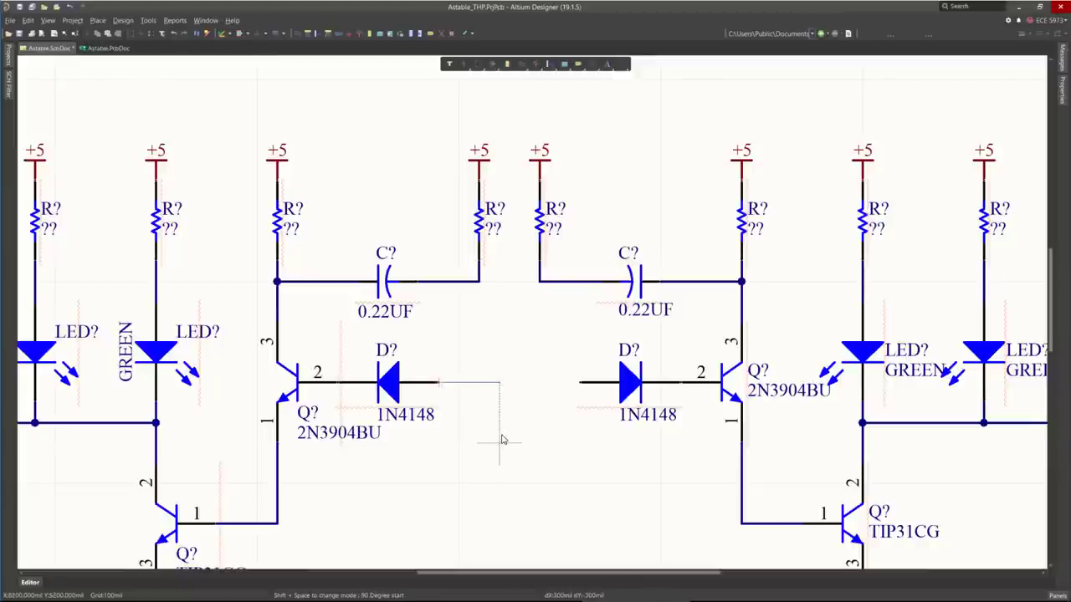
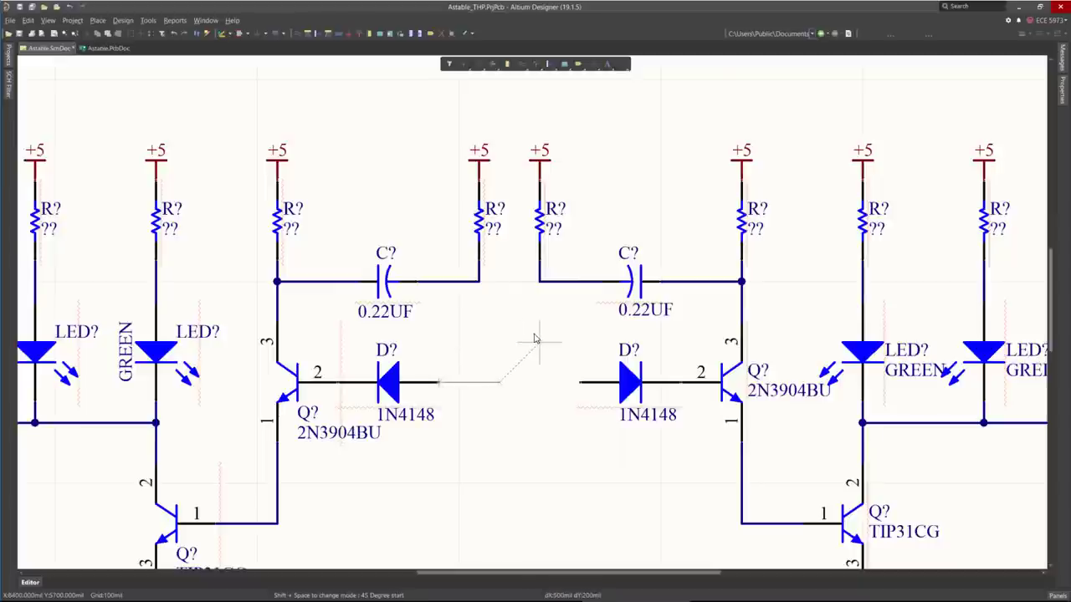
{"action": "left_click", "coordinate": [540, 282]}
Step: Wire the right 1N4148 diode's free end diagonally to the left 0.22UF capacitor and resistor junction, crossing the other wire
{"action": "left_click", "coordinate": [580, 383]}
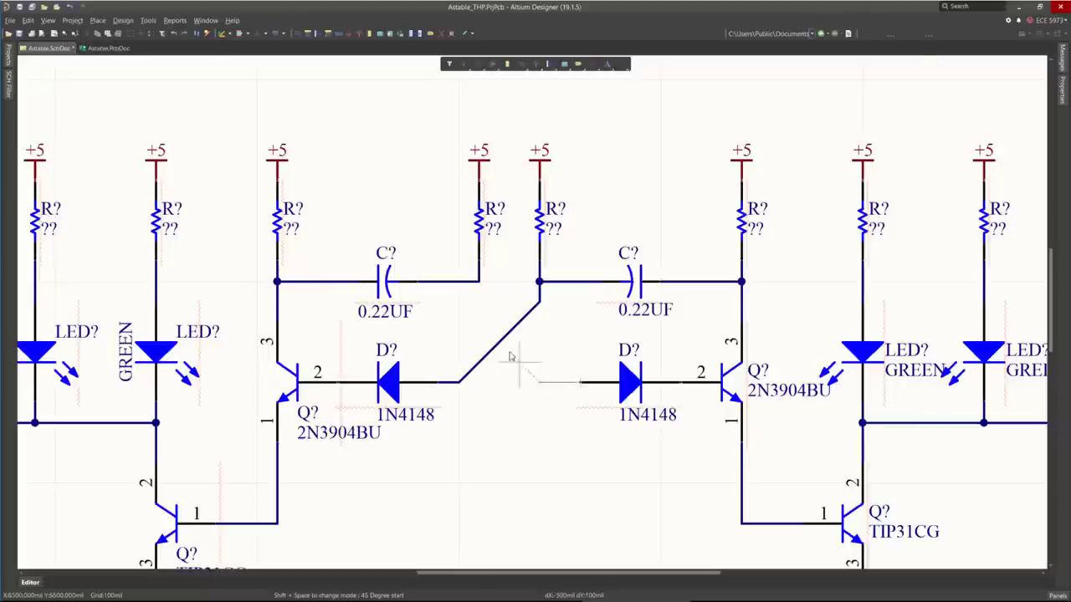
{"action": "left_click", "coordinate": [479, 288]}
{"action": "scroll", "coordinate": [583, 427], "scroll_direction": "down", "scroll_amount": 5, "text": "ctrl"}
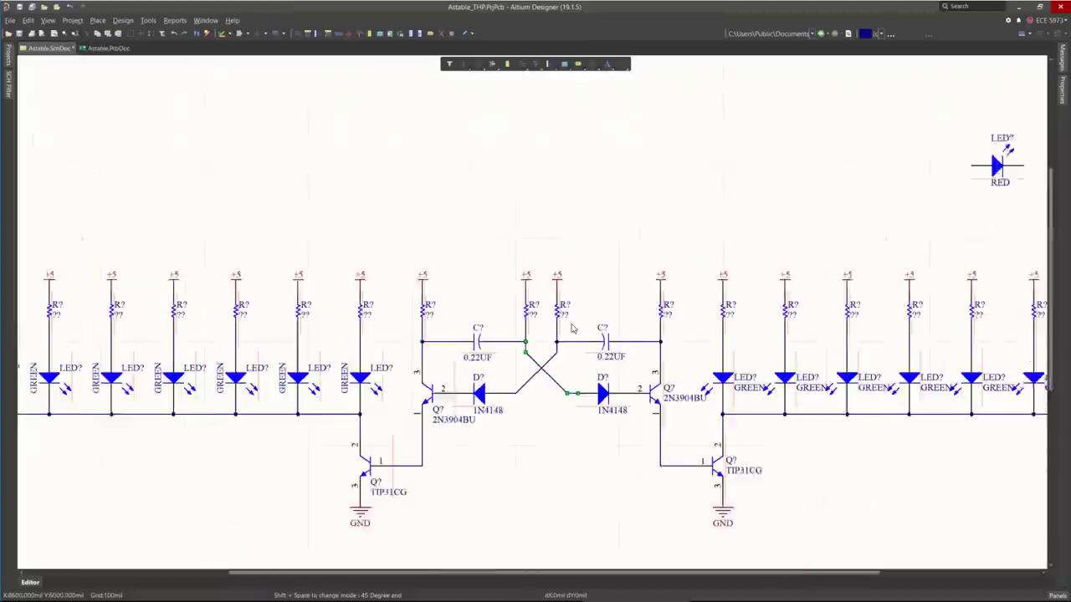
{"action": "key", "text": "Escape"}
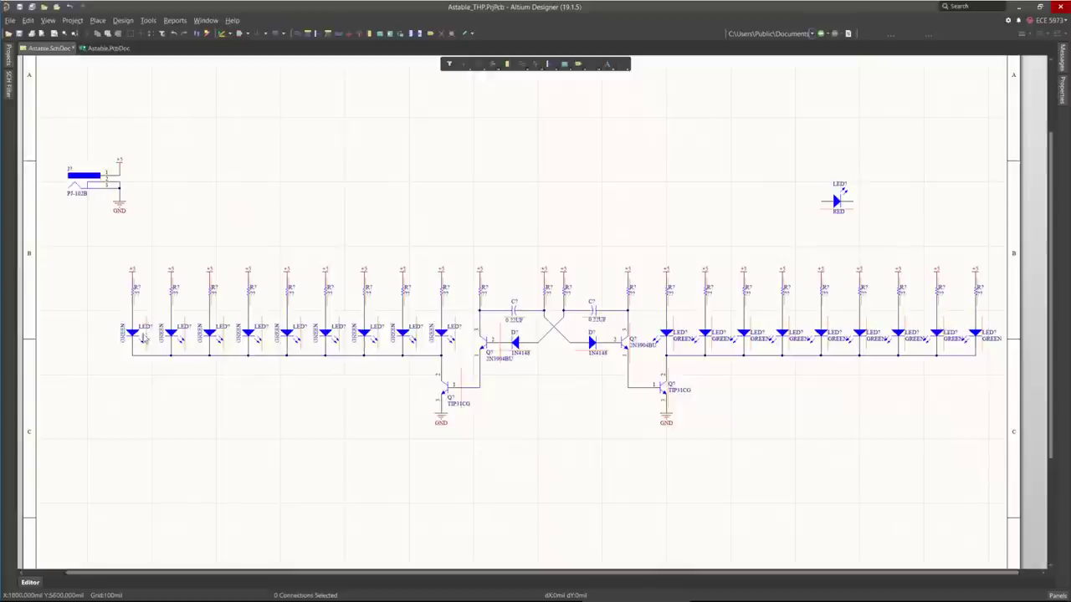
Step: Delete the eight outer green LEDs in the mirrored right-hand row, leaving the one above the TIP31CG and all wires
{"action": "left_click", "coordinate": [665, 335]}
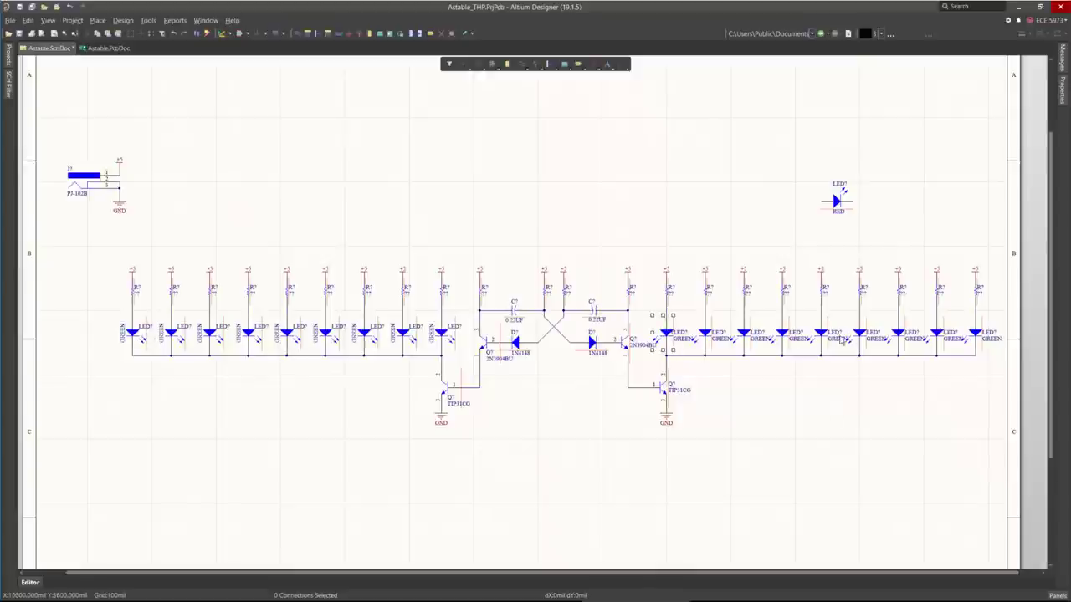
{"action": "scroll", "coordinate": [785, 422], "scroll_direction": "down", "scroll_amount": 3, "text": "ctrl"}
{"action": "scroll", "coordinate": [790, 352], "scroll_direction": "up", "scroll_amount": 5, "text": "ctrl"}
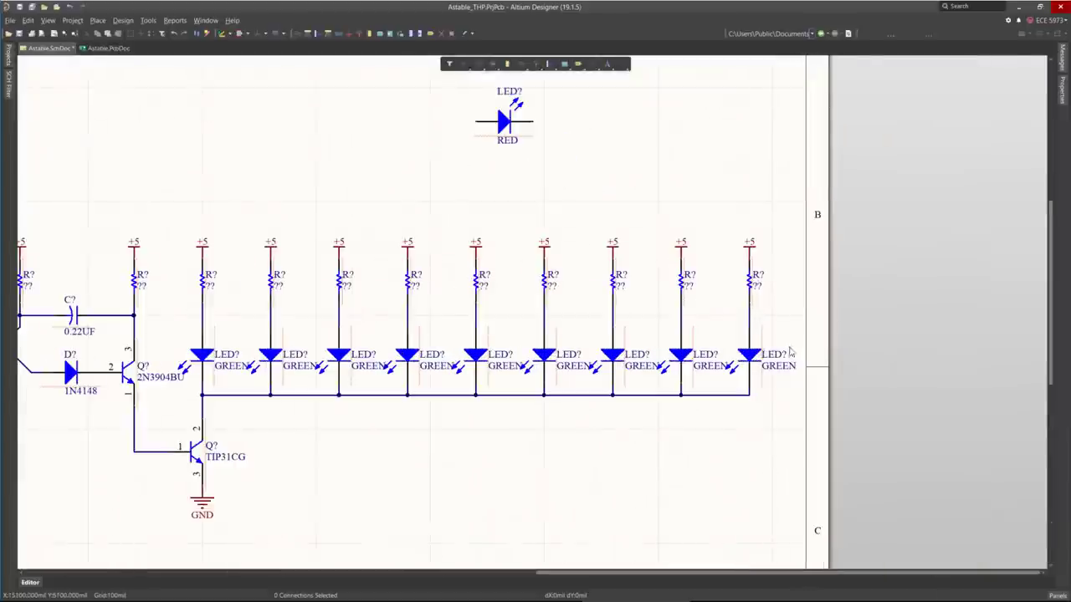
{"action": "left_click_drag", "start_coordinate": [803, 314], "coordinate": [194, 391]}
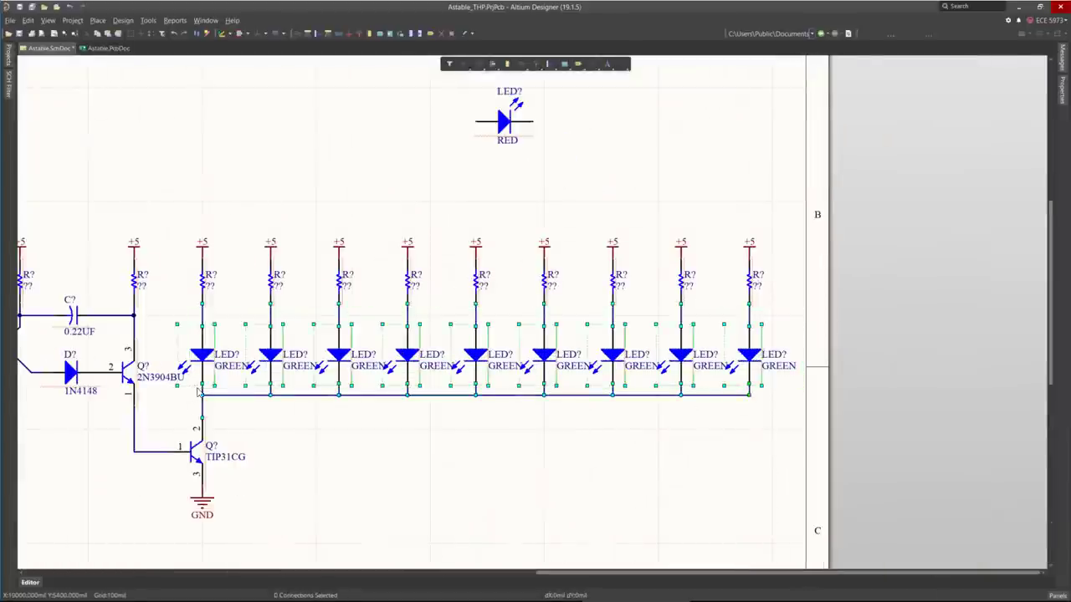
{"action": "left_click", "coordinate": [320, 442]}
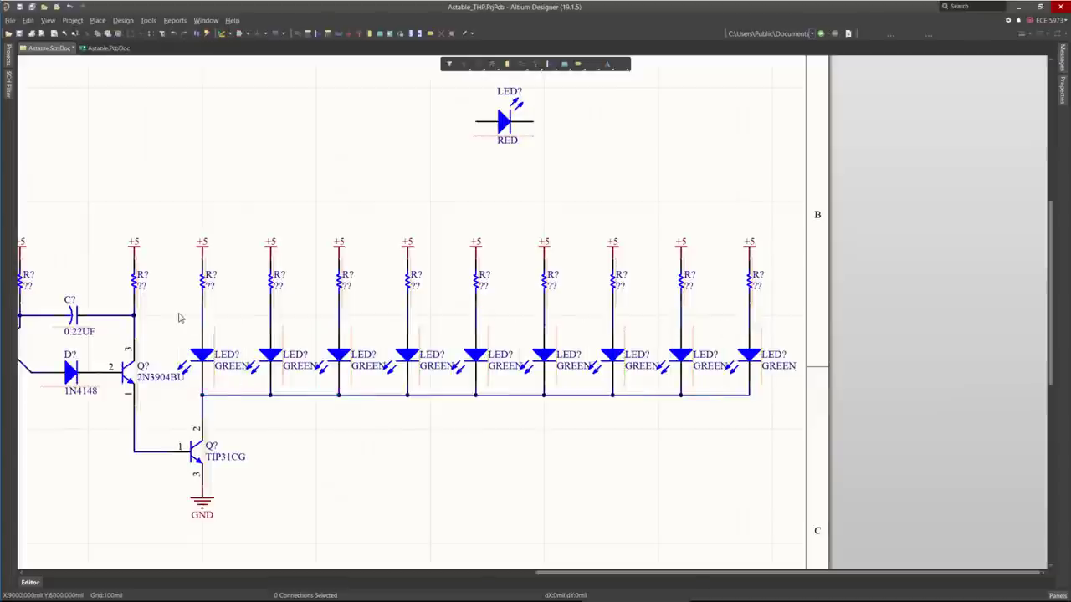
{"action": "left_click_drag", "start_coordinate": [179, 315], "coordinate": [786, 392]}
{"action": "key", "text": "Delete"}
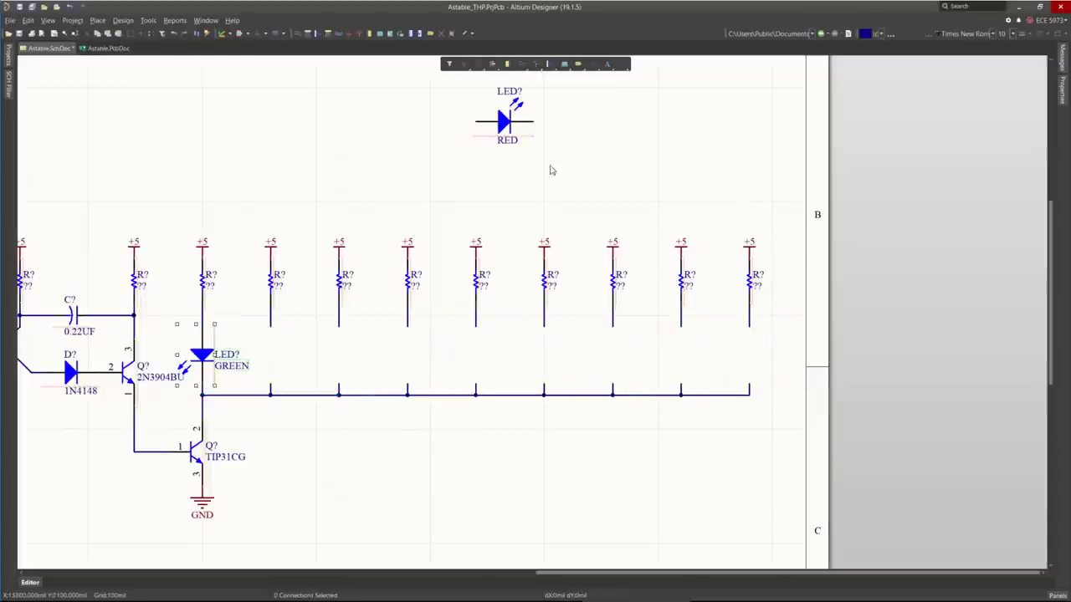
Step: Rotate the loose red LED to point downwards and place it in the gap below the row's outermost resistor
{"action": "left_click_drag", "start_coordinate": [502, 121], "coordinate": [527, 158]}
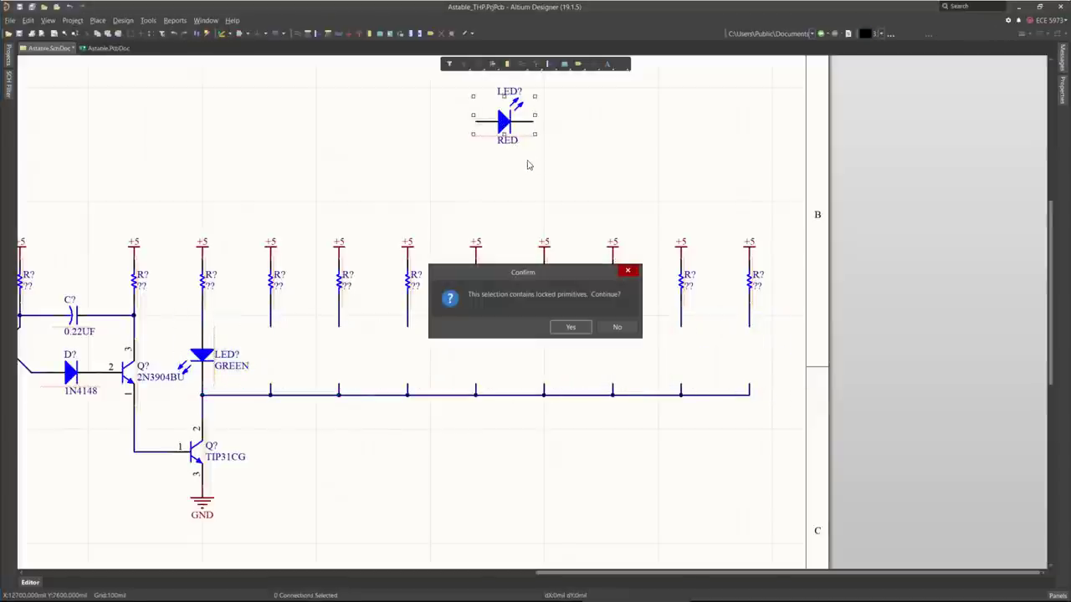
{"action": "key", "text": "Escape"}
{"action": "left_click_drag", "start_coordinate": [504, 124], "coordinate": [505, 126]}
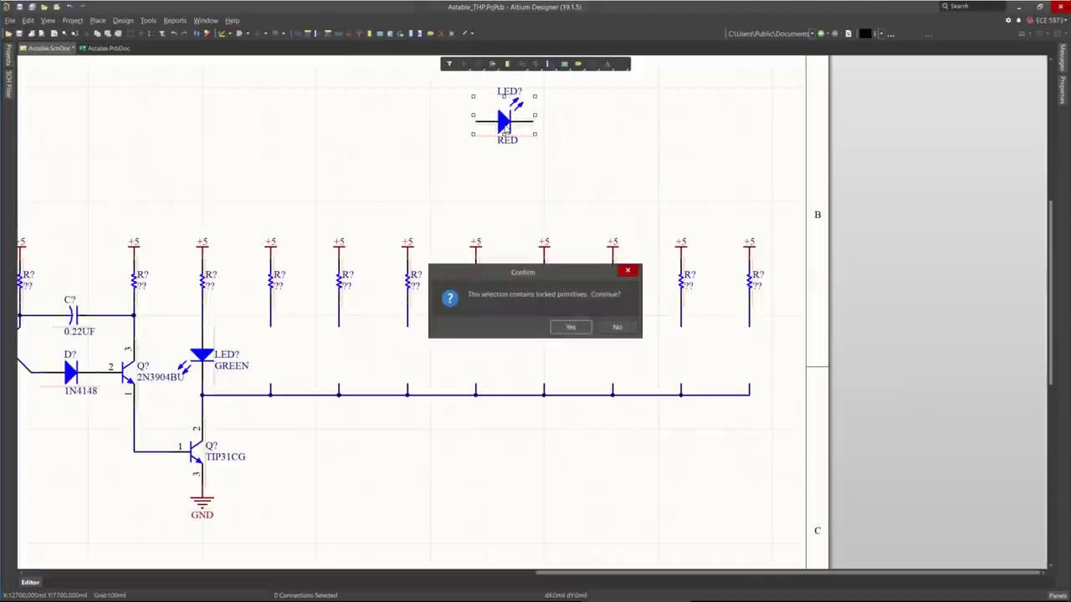
{"action": "key", "text": "Return"}
{"action": "key", "text": "space"}
{"action": "key", "text": "space"}
{"action": "key", "text": "space"}
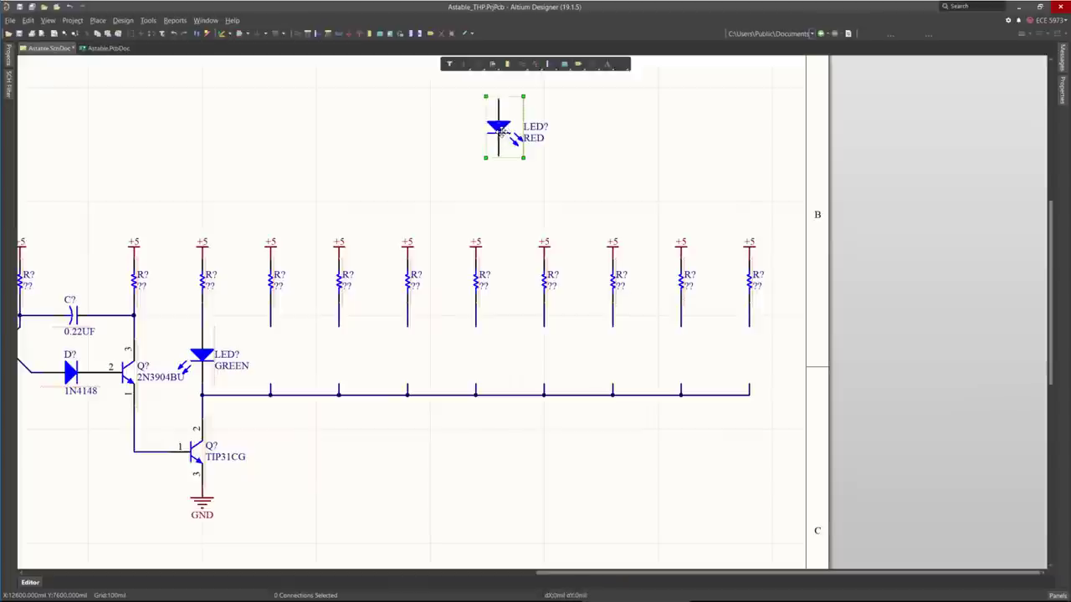
{"action": "mouse_move", "coordinate": [500, 129]}
{"action": "left_mouse_down"}
{"action": "mouse_move", "coordinate": [591, 225]}
{"action": "mouse_move", "coordinate": [753, 360]}
{"action": "mouse_move", "coordinate": [748, 380]}
{"action": "mouse_move", "coordinate": [734, 363]}
{"action": "left_mouse_up"}
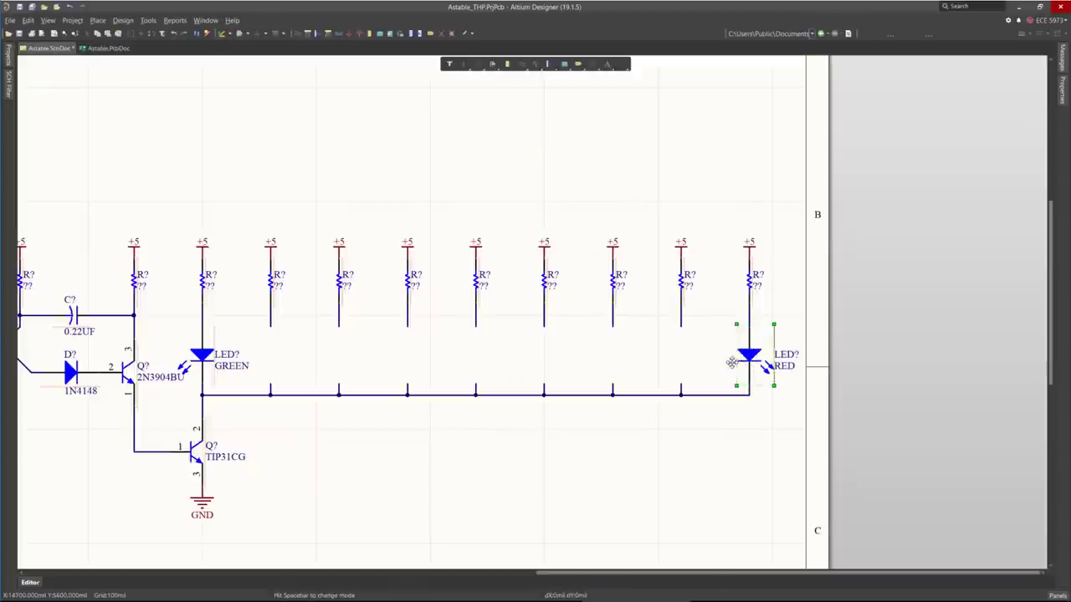
Step: Place copies of the red LED in the seven remaining gaps of the right-hand row
{"action": "key", "text": "ctrl+r"}
{"action": "left_click", "coordinate": [648, 384]}
{"action": "left_click", "coordinate": [579, 385]}
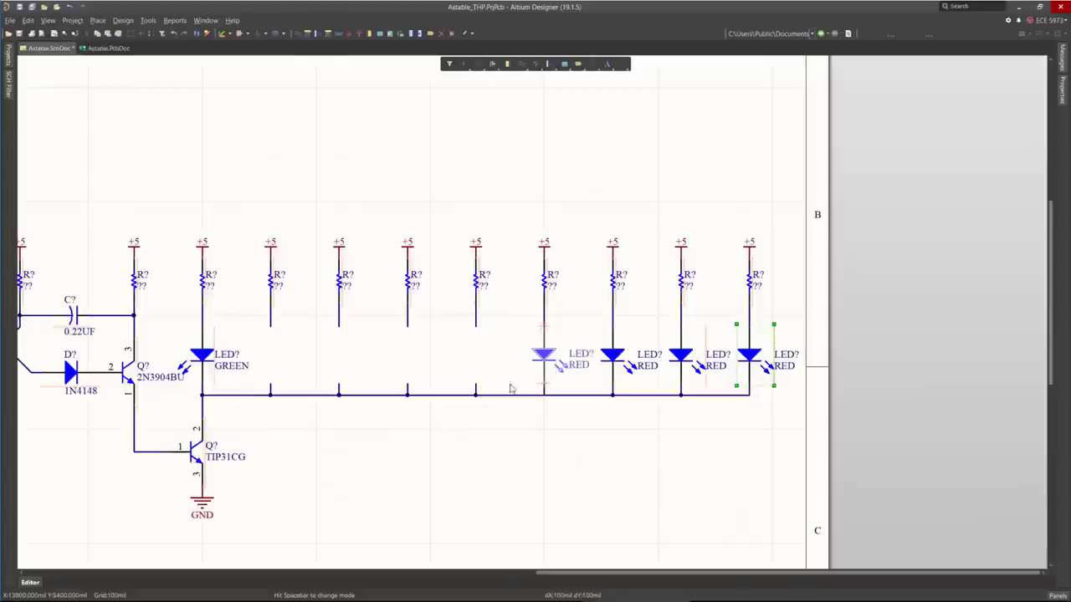
{"action": "left_click", "coordinate": [511, 388]}
{"action": "left_click", "coordinate": [442, 386]}
{"action": "left_click", "coordinate": [374, 387]}
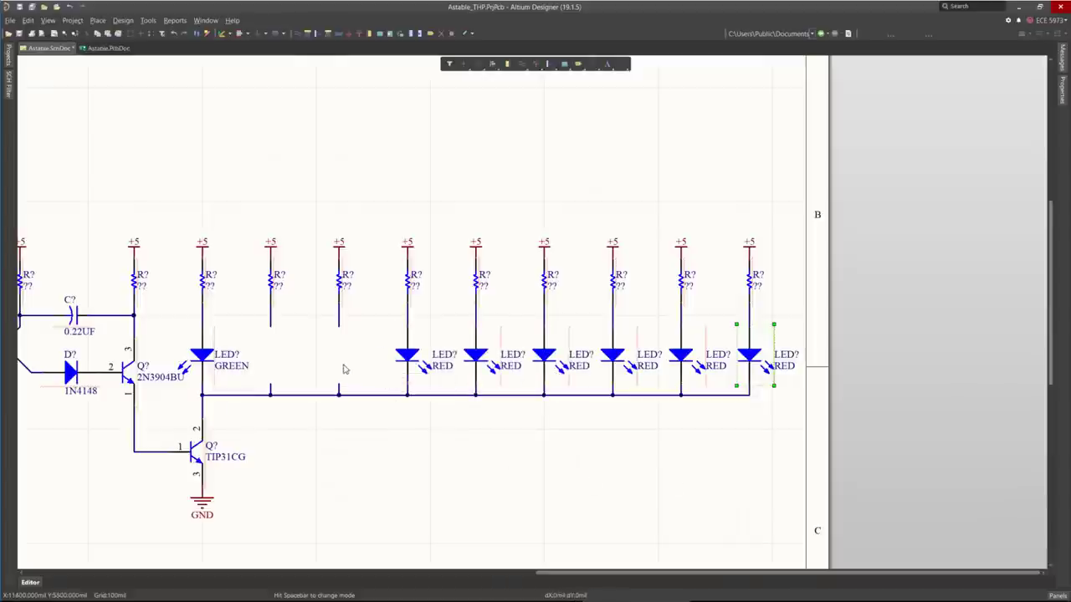
{"action": "left_click", "coordinate": [338, 368]}
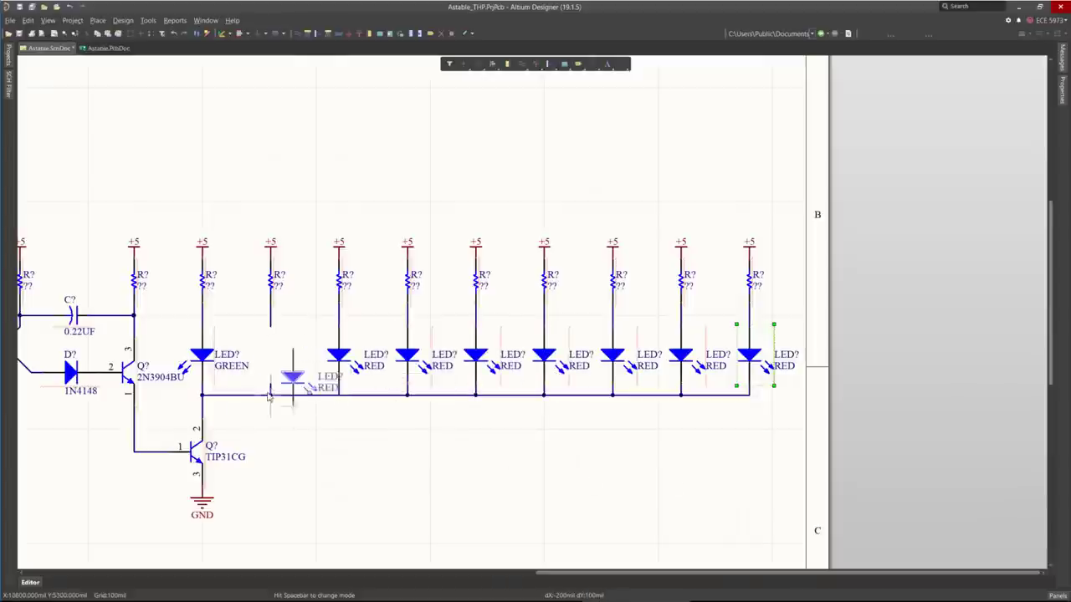
{"action": "left_click", "coordinate": [336, 482]}
{"action": "key", "text": "Escape"}
Step: Select the whole LED and transistor circuit without the connector, and shift it slightly left within the sheet border
{"action": "scroll", "coordinate": [674, 306], "scroll_direction": "down", "scroll_amount": 6, "text": "ctrl"}
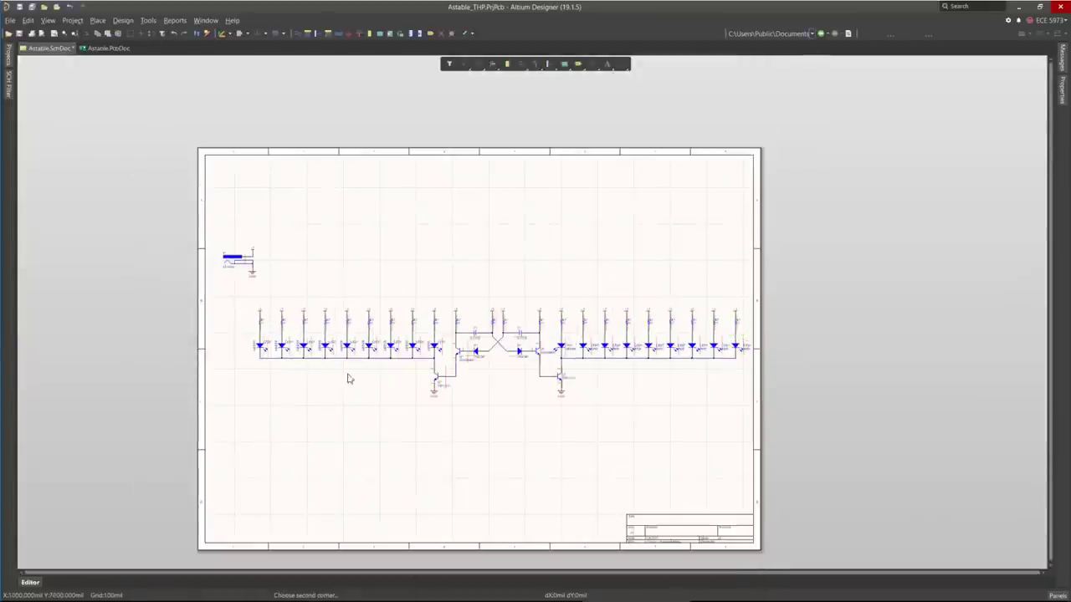
{"action": "left_click_drag", "start_coordinate": [234, 296], "coordinate": [761, 447]}
{"action": "scroll", "coordinate": [412, 335], "scroll_direction": "up", "scroll_amount": 2, "text": "ctrl"}
{"action": "scroll", "coordinate": [504, 337], "scroll_direction": "up", "scroll_amount": 1, "text": "ctrl"}
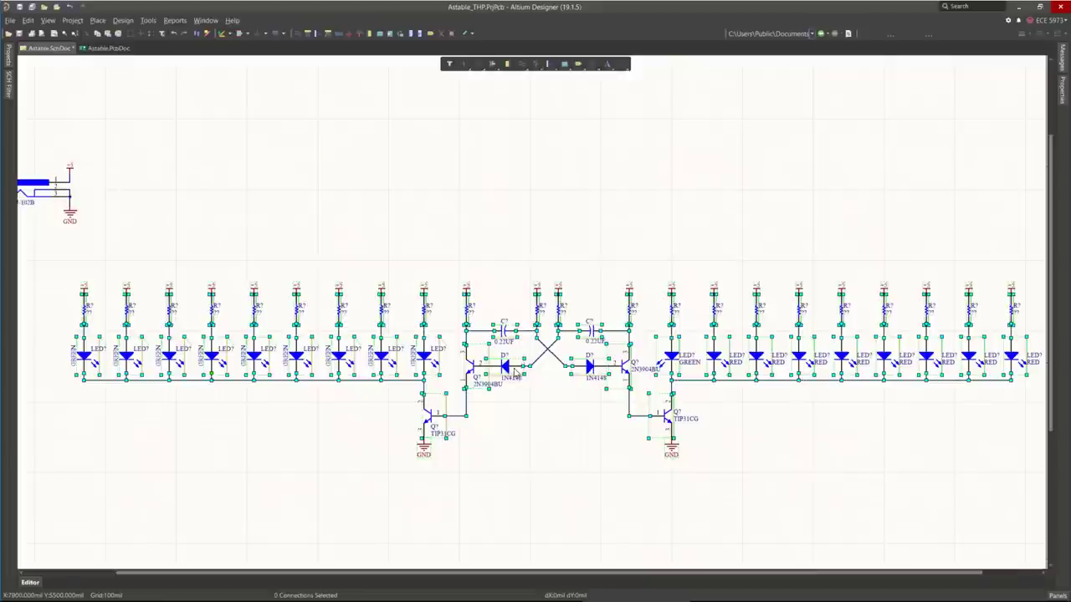
{"action": "mouse_move", "coordinate": [480, 370]}
{"action": "left_mouse_down"}
{"action": "mouse_move", "coordinate": [466, 371]}
{"action": "mouse_move", "coordinate": [455, 330]}
{"action": "left_mouse_up"}
{"action": "scroll", "coordinate": [455, 329], "scroll_direction": "down", "scroll_amount": 2, "text": "ctrl"}
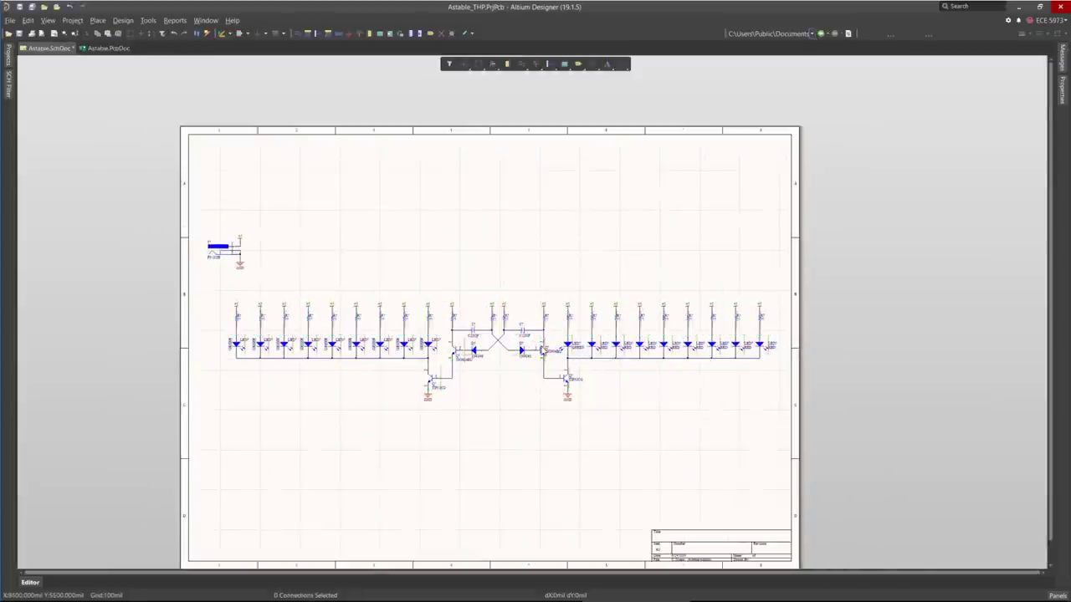
{"action": "scroll", "coordinate": [546, 349], "scroll_direction": "up", "scroll_amount": 1, "text": "ctrl"}
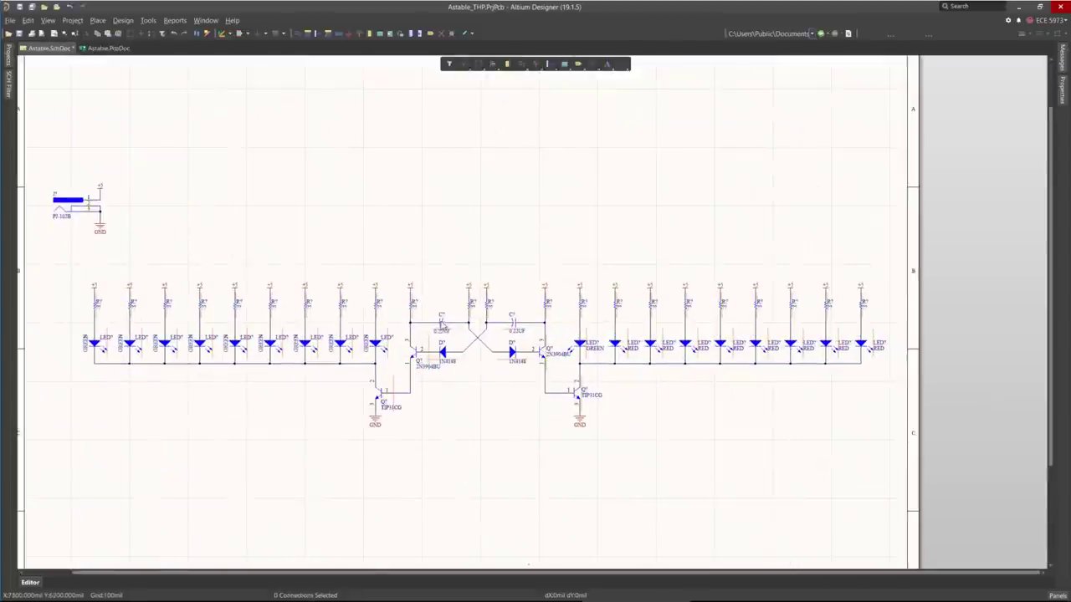
Step: Copy the 0.22UF coupling capacitor and place the copy upright beside the PJ-102B connector's power wiring
{"action": "left_click", "coordinate": [443, 327]}
{"action": "key", "text": "ctrl+c"}
{"action": "key", "text": "ctrl+v"}
{"action": "scroll", "coordinate": [121, 208], "scroll_direction": "up", "scroll_amount": 3, "text": "ctrl"}
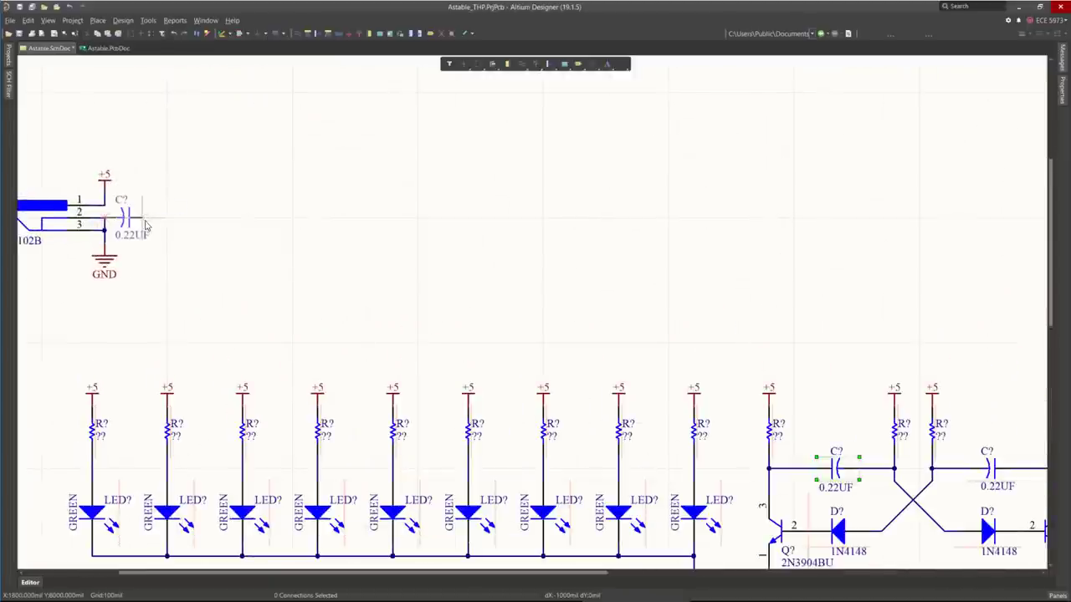
{"action": "left_click", "coordinate": [144, 224]}
{"action": "scroll", "coordinate": [356, 242], "scroll_direction": "down", "scroll_amount": 2, "text": "ctrl"}
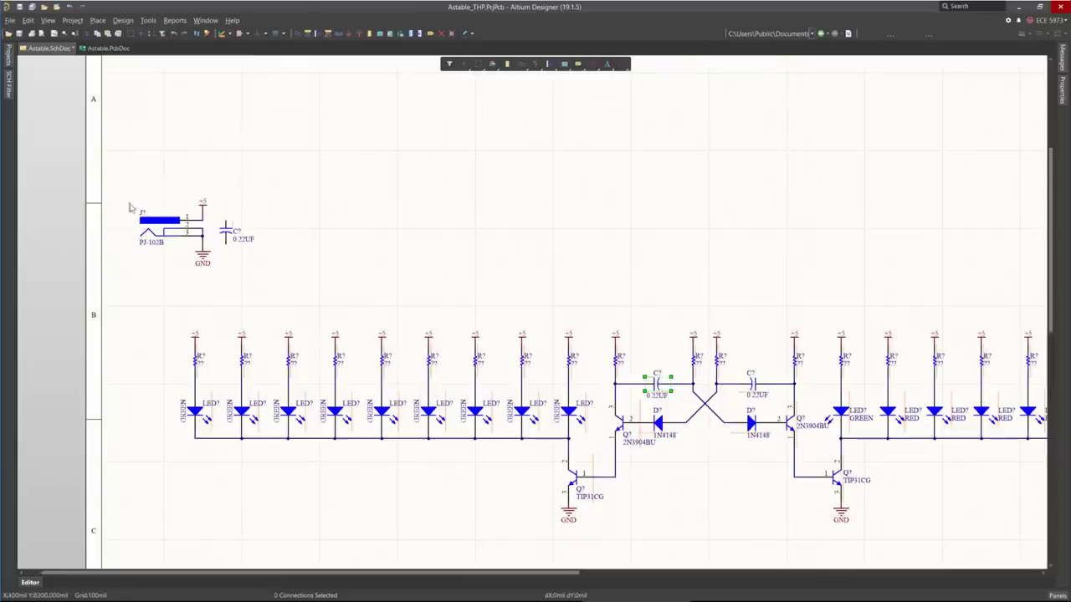
Step: Attach copies of the connector's +5 and GND power ports to the upper and lower pins of the new capacitor
{"action": "scroll", "coordinate": [185, 222], "scroll_direction": "up", "scroll_amount": 4, "text": "ctrl"}
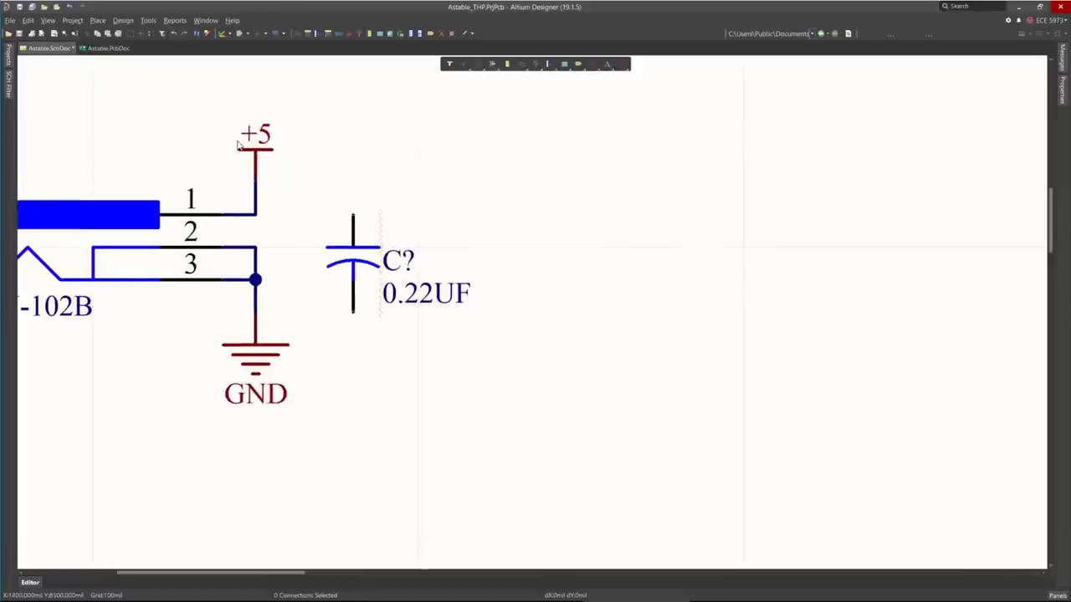
{"action": "left_click", "coordinate": [268, 154]}
{"action": "key", "text": "ctrl+c"}
{"action": "key", "text": "ctrl+v"}
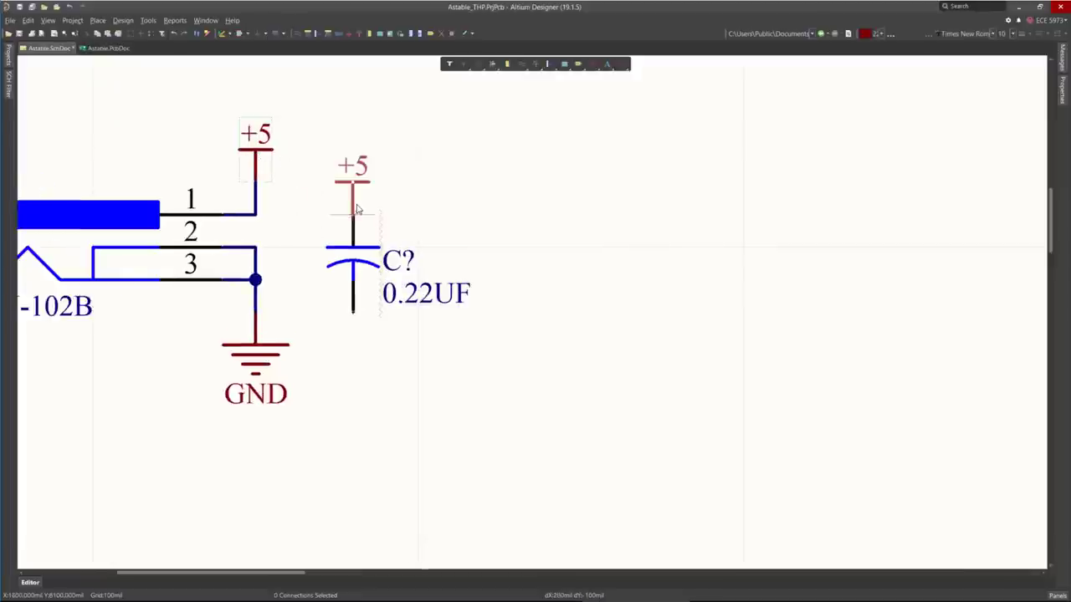
{"action": "left_click", "coordinate": [352, 167]}
{"action": "left_click", "coordinate": [273, 396]}
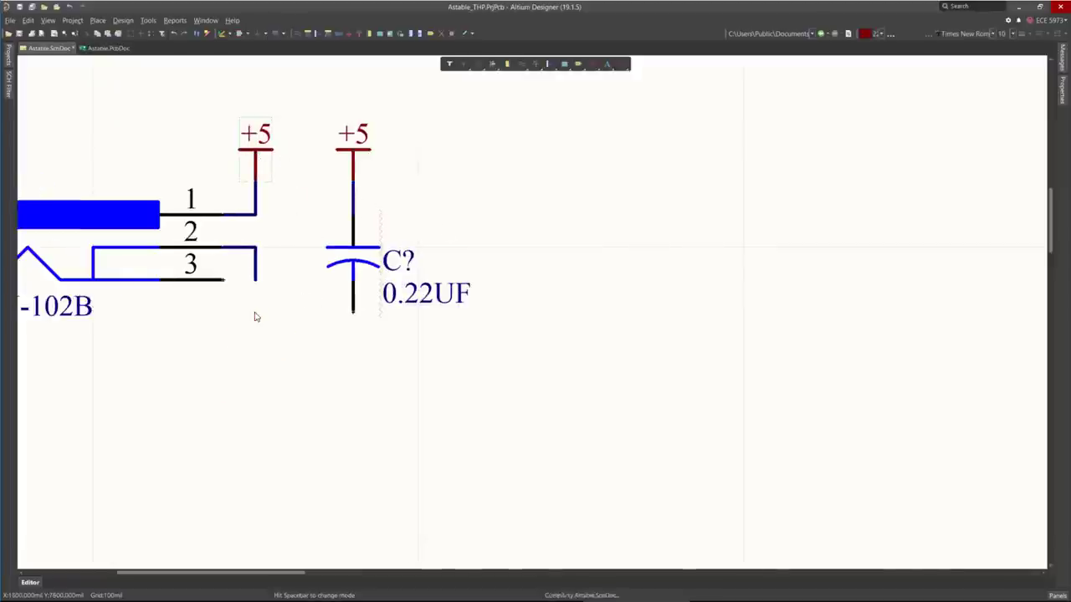
{"action": "key", "text": "ctrl+c"}
{"action": "key", "text": "ctrl+v"}
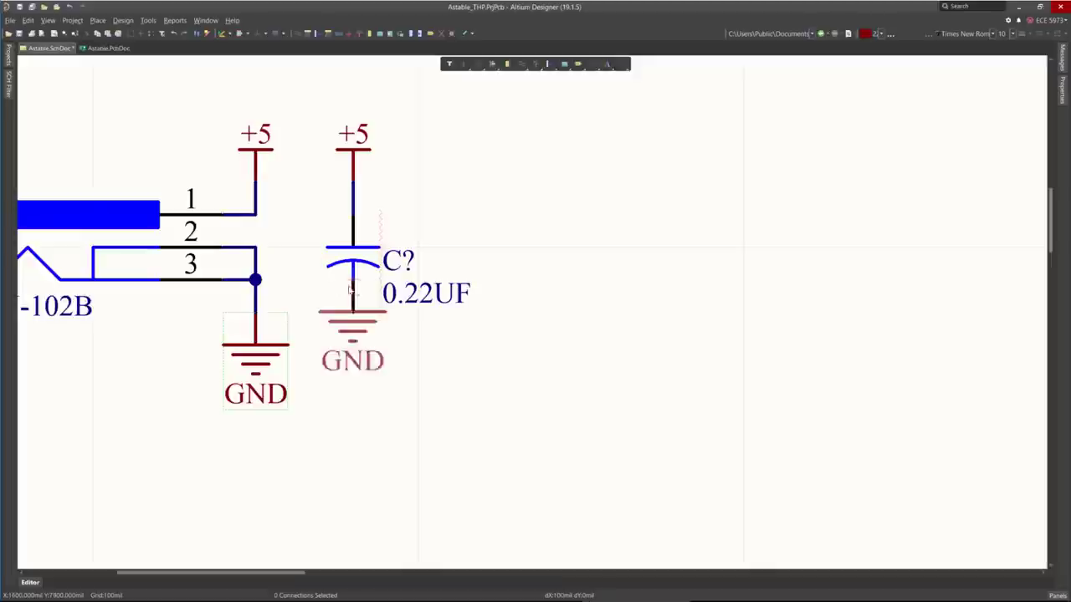
{"action": "left_click", "coordinate": [352, 344]}
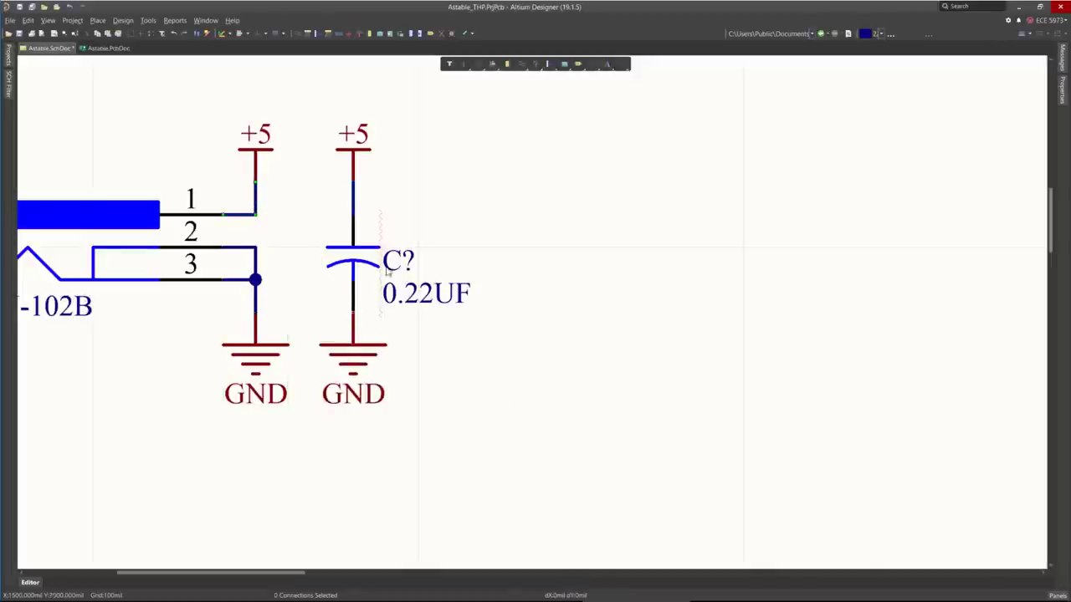
Step: Review the whole schematic sheet and compare it with the Astable Multivibrators circuit in LTspice
{"action": "scroll", "coordinate": [253, 205], "scroll_direction": "down", "scroll_amount": 2, "text": "ctrl"}
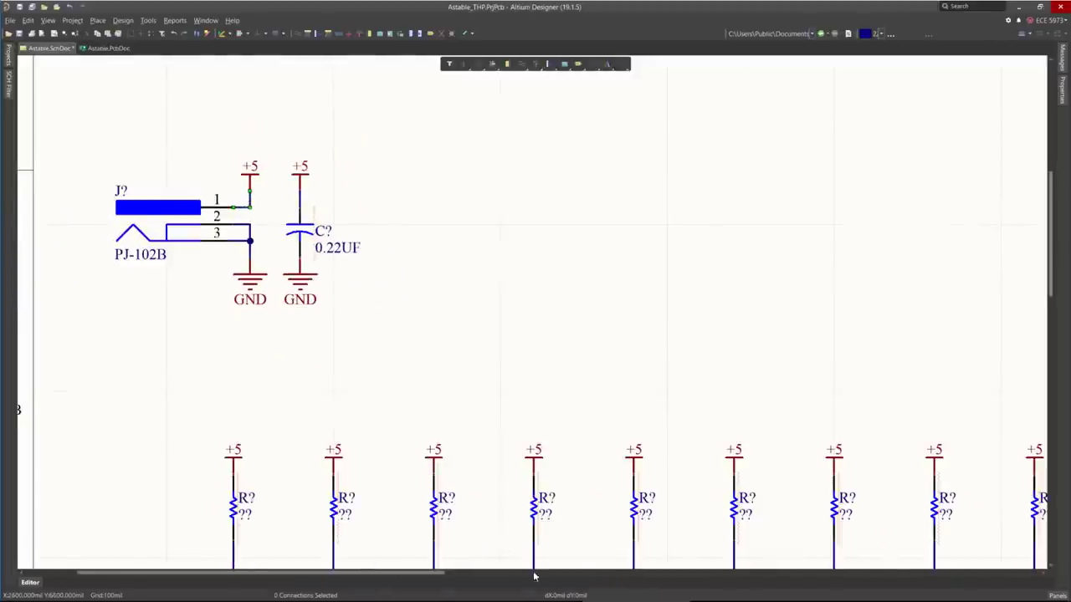
{"action": "scroll", "coordinate": [358, 281], "scroll_direction": "down", "scroll_amount": 2, "text": "ctrl"}
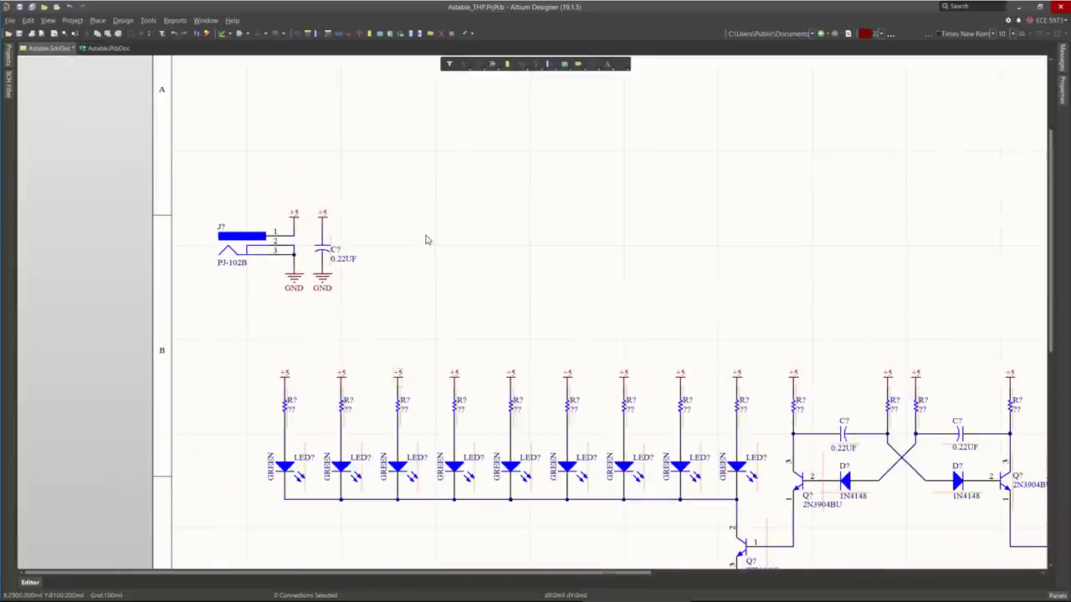
{"action": "scroll", "coordinate": [335, 279], "scroll_direction": "down", "scroll_amount": 2, "text": "ctrl"}
{"action": "scroll", "coordinate": [318, 443], "scroll_direction": "down", "scroll_amount": 1, "text": "ctrl"}
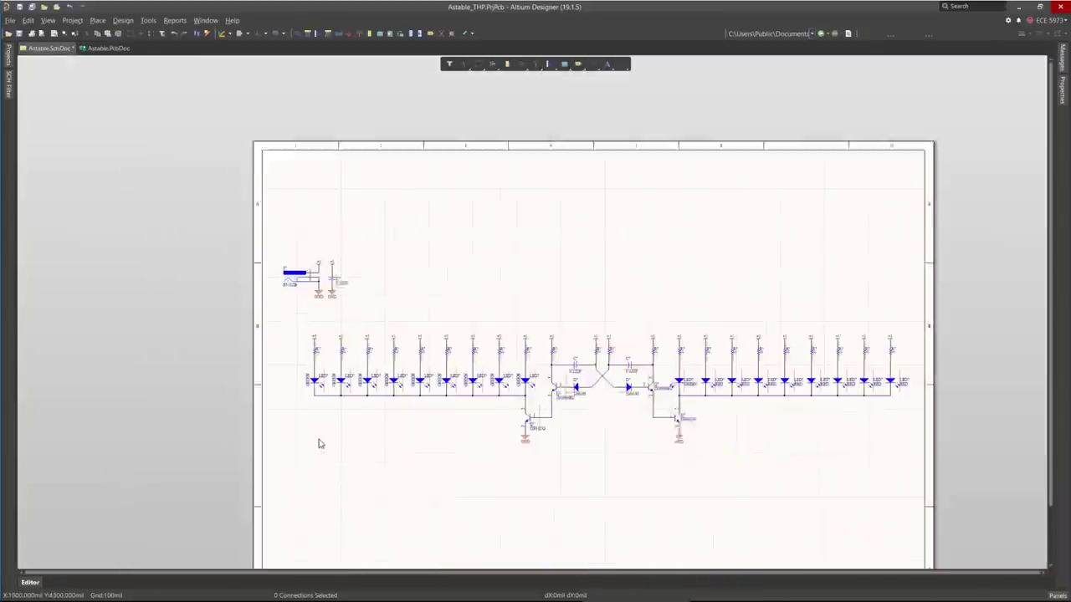
{"action": "scroll", "coordinate": [715, 422], "scroll_direction": "up", "scroll_amount": 1, "text": "ctrl"}
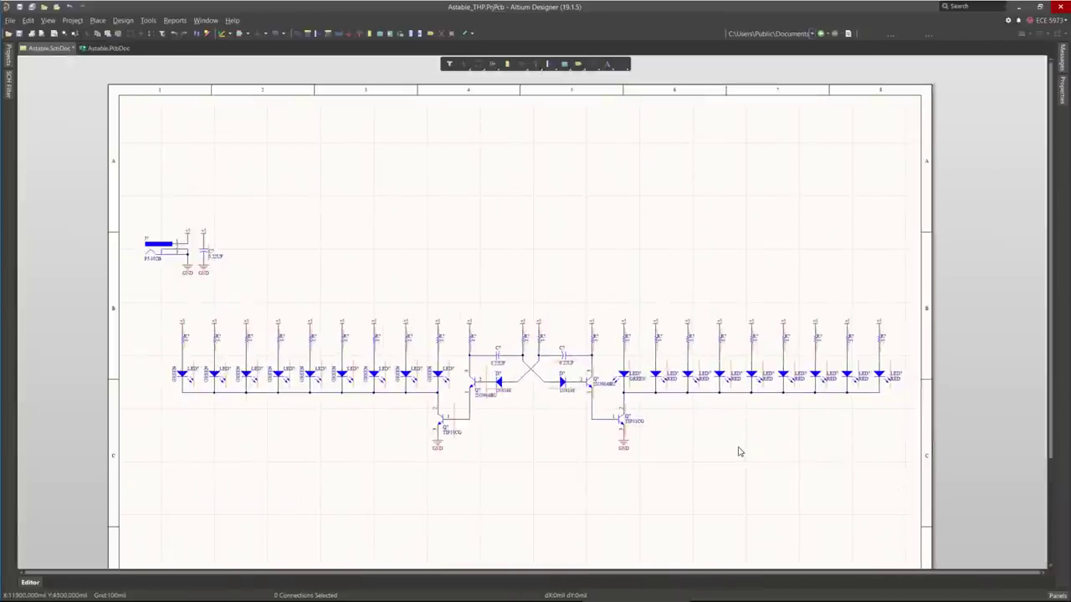
{"action": "key", "text": "alt+Tab"}
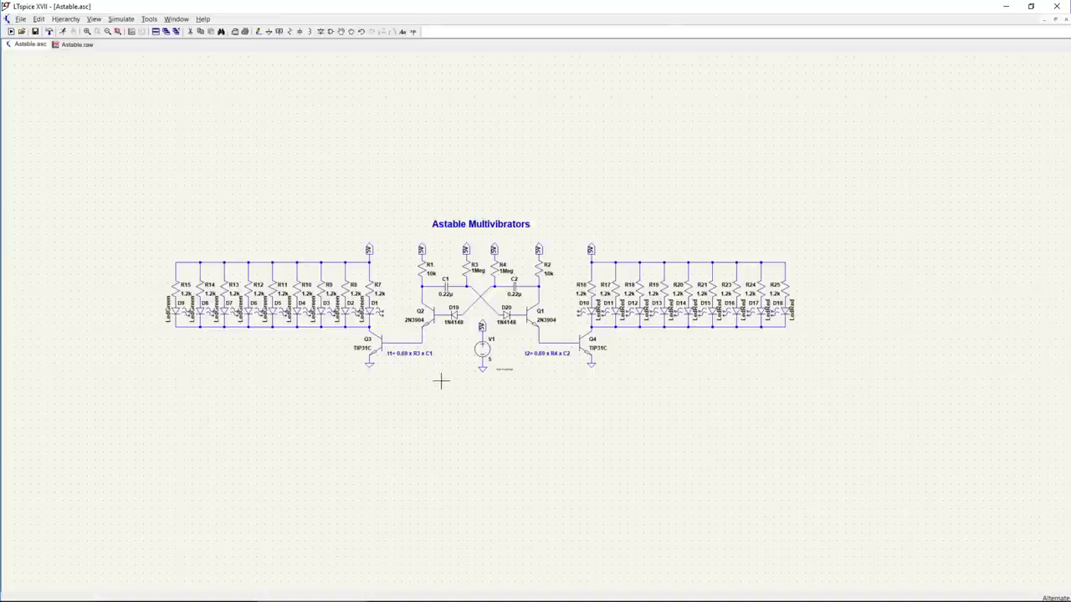
{"action": "key", "text": "alt+Tab"}
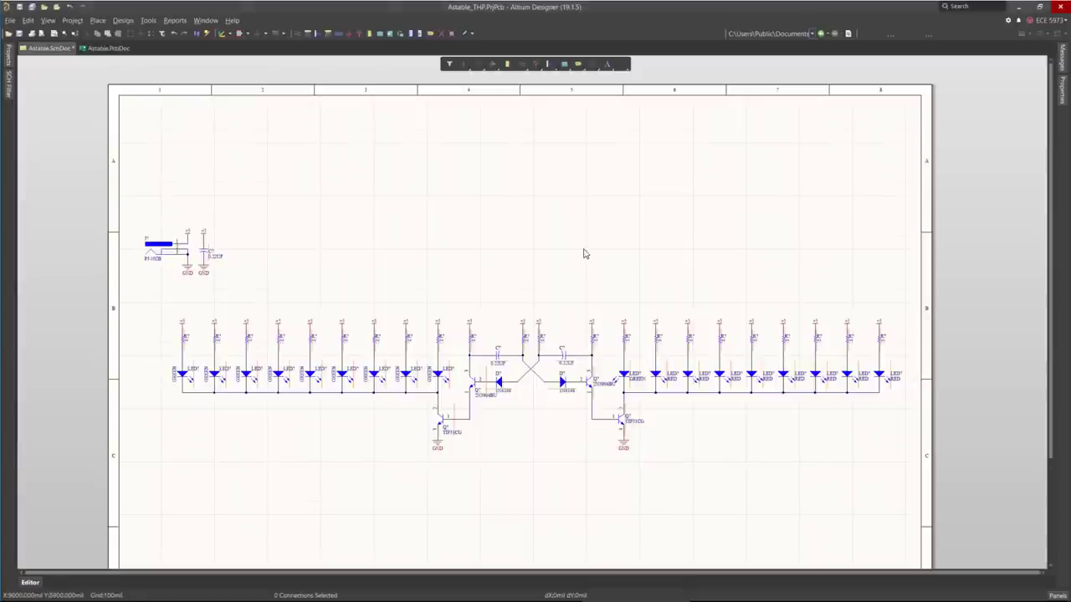
{"action": "scroll", "coordinate": [584, 254], "scroll_direction": "down", "scroll_amount": 2}
{"action": "scroll", "coordinate": [588, 249], "scroll_direction": "down", "scroll_amount": 1, "text": "ctrl"}
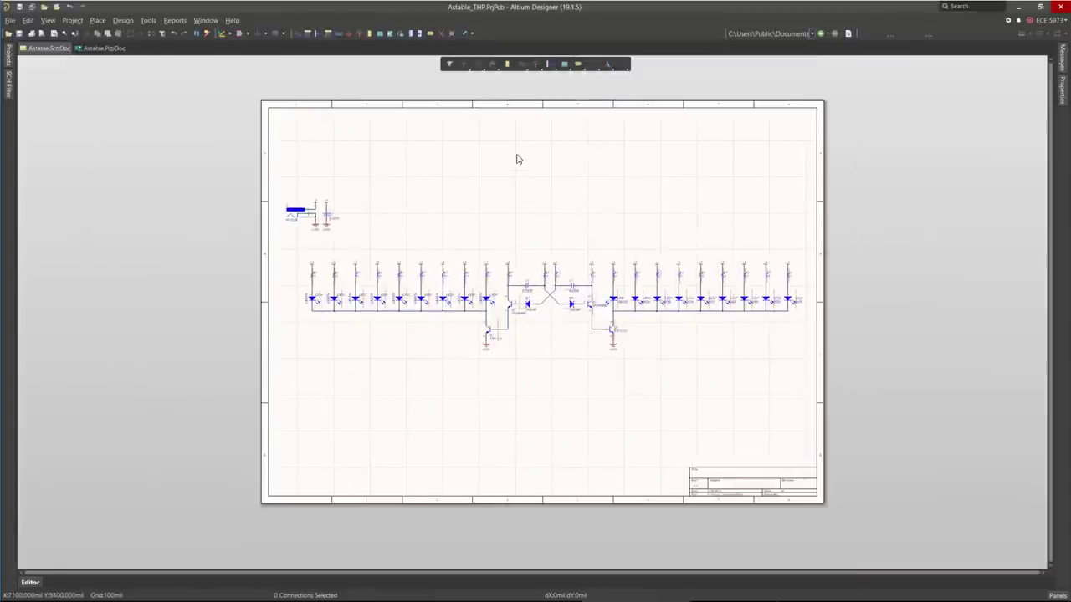
{"action": "left_click", "coordinate": [608, 64]}
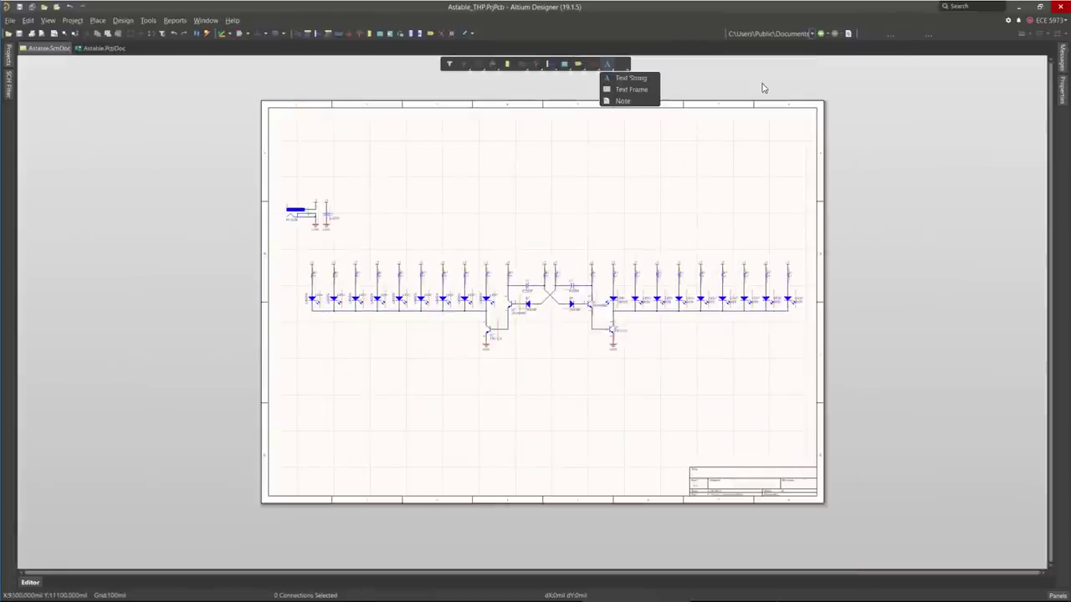
{"action": "left_click", "coordinate": [629, 78]}
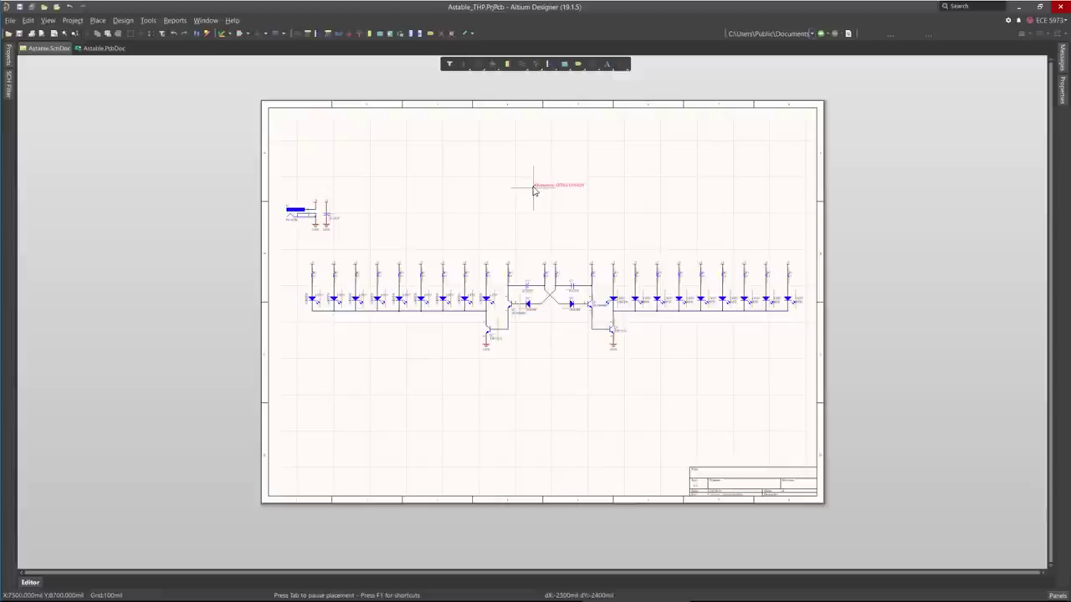
{"action": "key", "text": "Escape"}
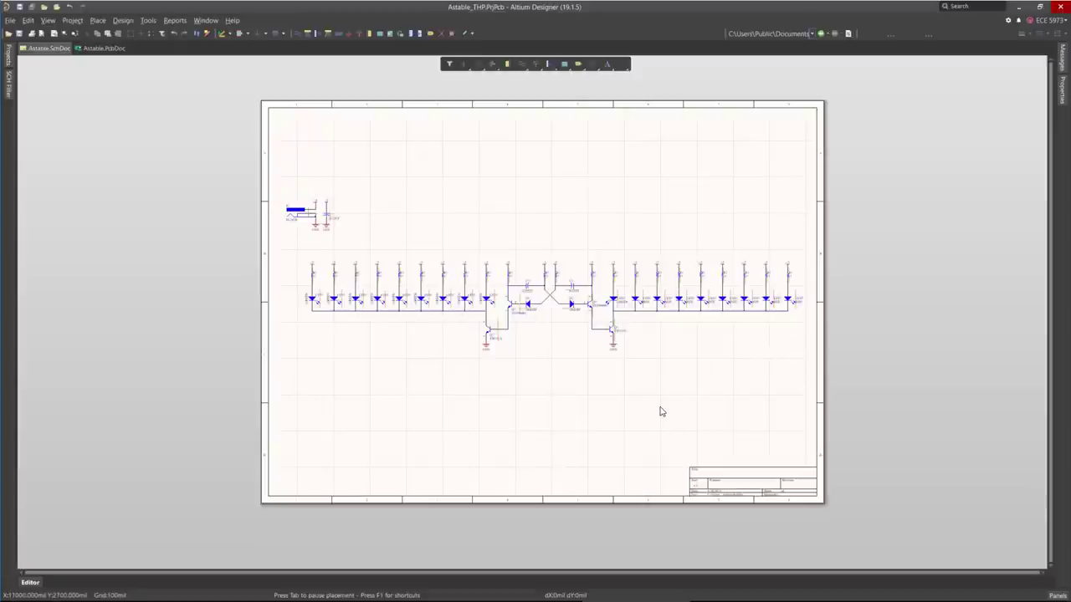
Step: Select all resistors on both sides except the centre pair above the crossed wires, and set their Value parameter to 1K2
{"action": "scroll", "coordinate": [658, 333], "scroll_direction": "up", "scroll_amount": 2, "text": "ctrl"}
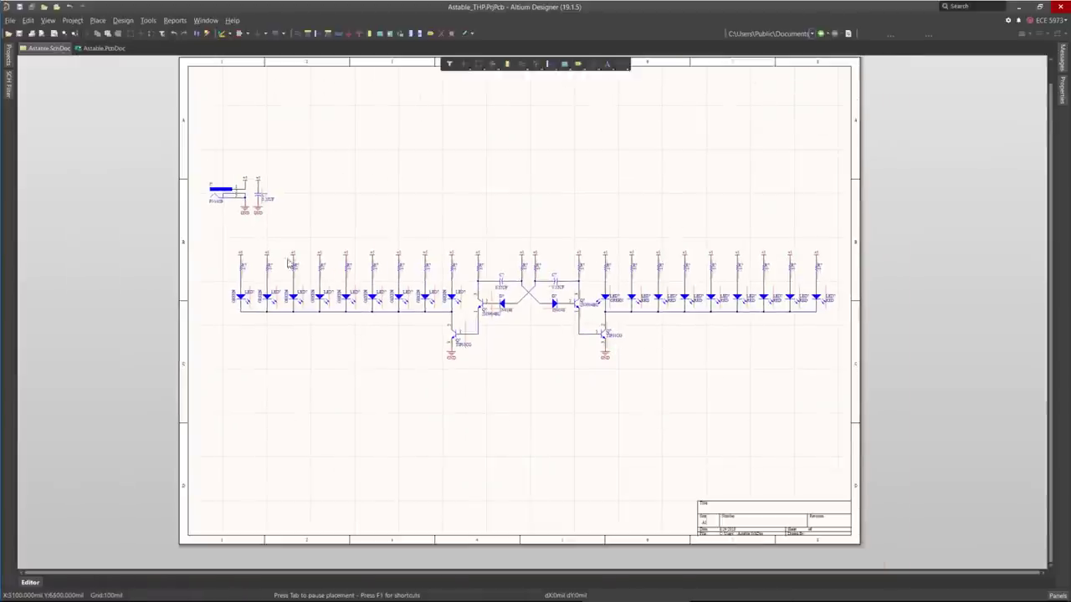
{"action": "scroll", "coordinate": [832, 281], "scroll_direction": "up", "scroll_amount": 4, "text": "ctrl"}
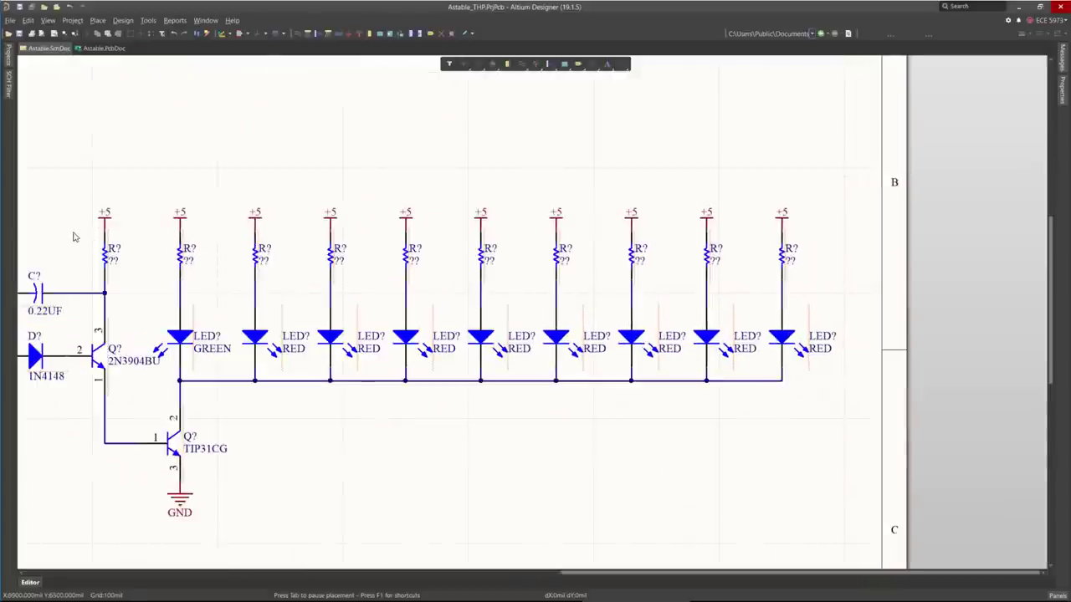
{"action": "right_click", "coordinate": [111, 263]}
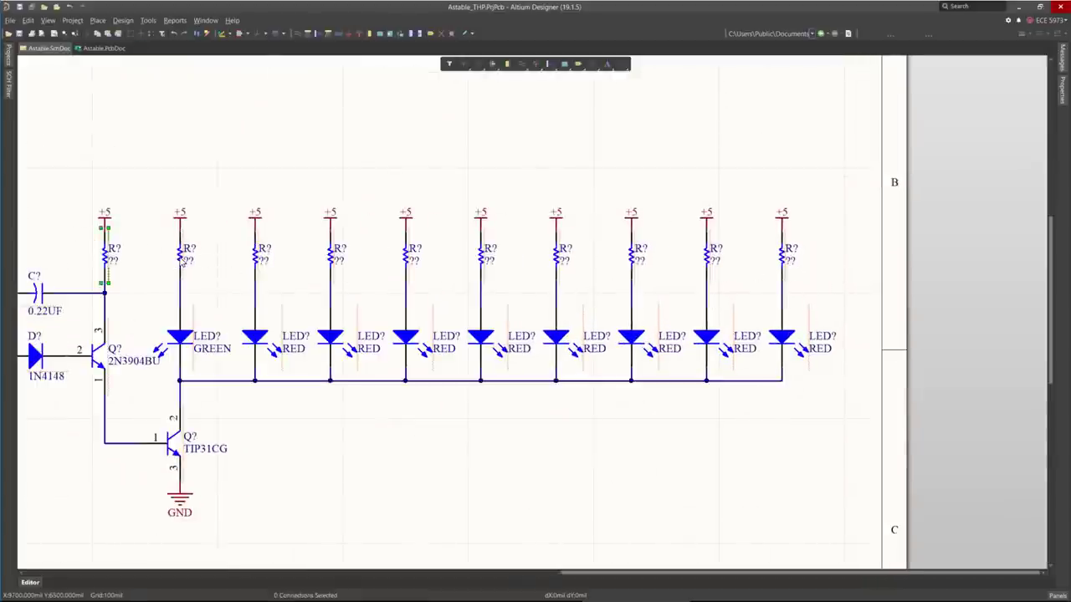
{"action": "left_click_drag", "start_coordinate": [76, 222], "coordinate": [811, 299]}
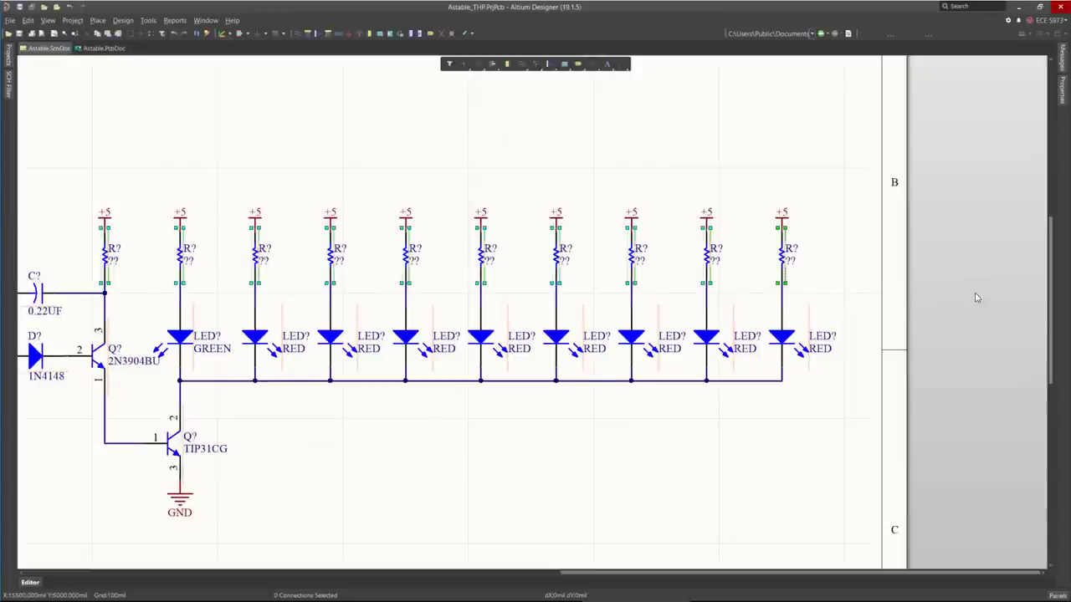
{"action": "scroll", "coordinate": [956, 248], "scroll_direction": "down", "scroll_amount": 2, "text": "ctrl"}
{"action": "scroll", "coordinate": [920, 296], "scroll_direction": "down", "scroll_amount": 3, "text": "ctrl"}
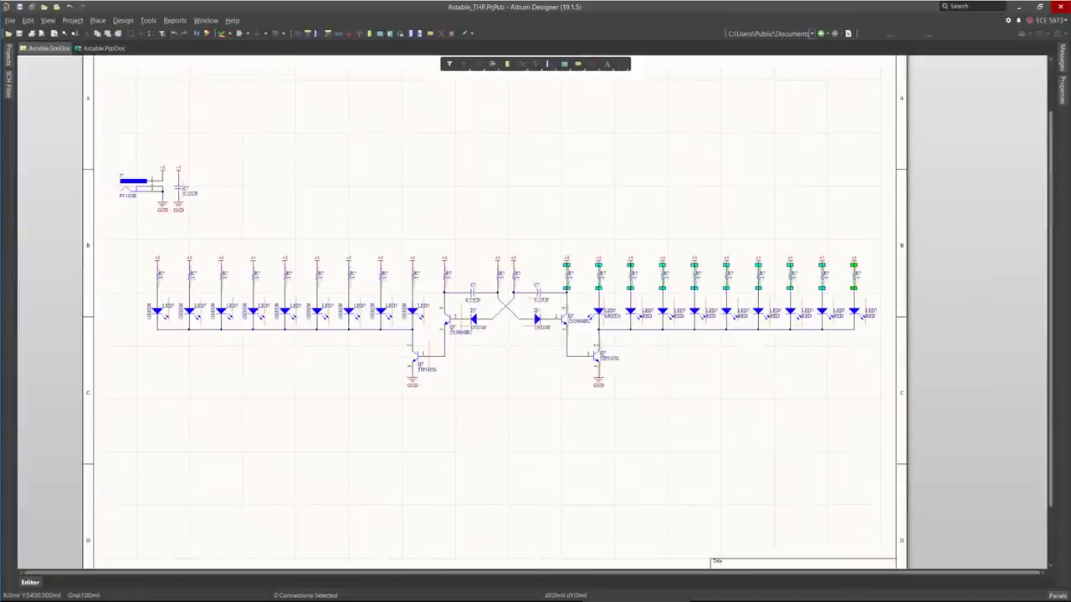
{"action": "scroll", "coordinate": [162, 272], "scroll_direction": "up", "scroll_amount": 2, "text": "ctrl"}
{"action": "left_click_drag", "start_coordinate": [160, 264], "coordinate": [621, 304]}
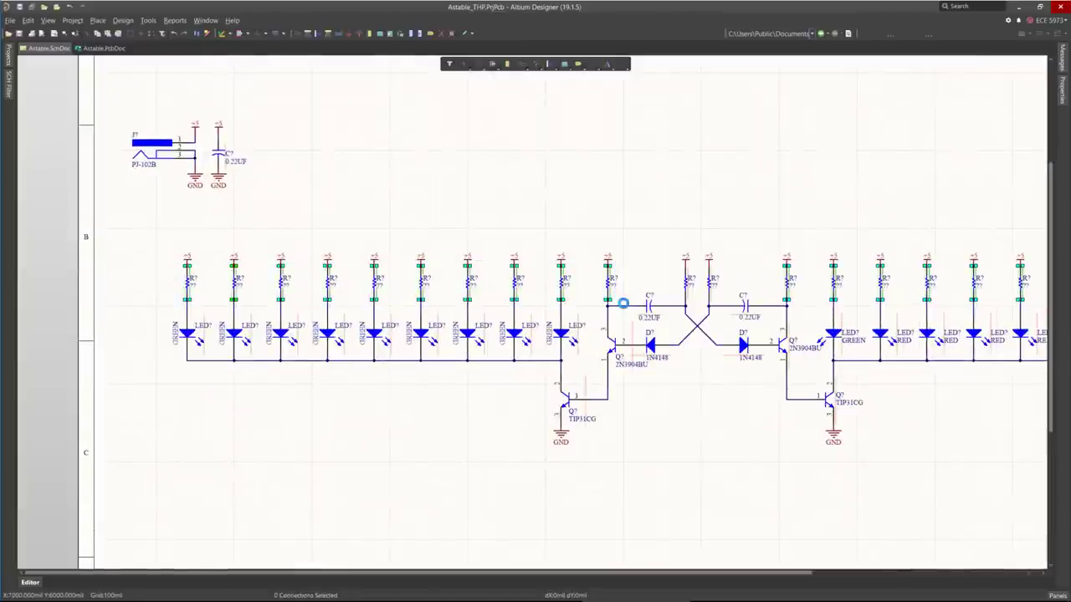
{"action": "scroll", "coordinate": [309, 318], "scroll_direction": "down", "scroll_amount": 2, "text": "ctrl"}
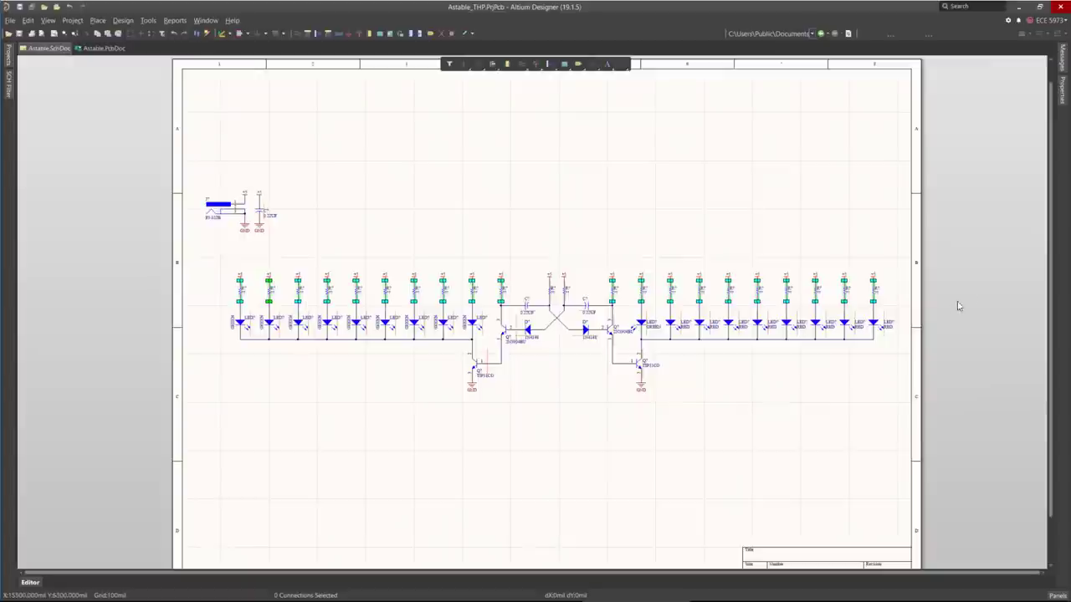
{"action": "left_click", "coordinate": [1063, 92]}
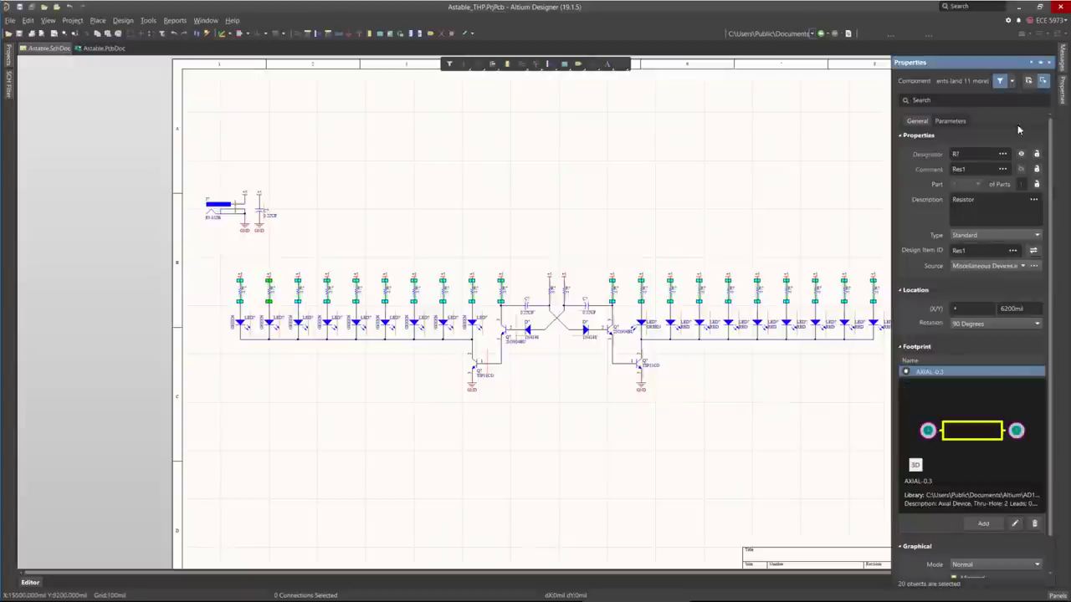
{"action": "left_click", "coordinate": [950, 121]}
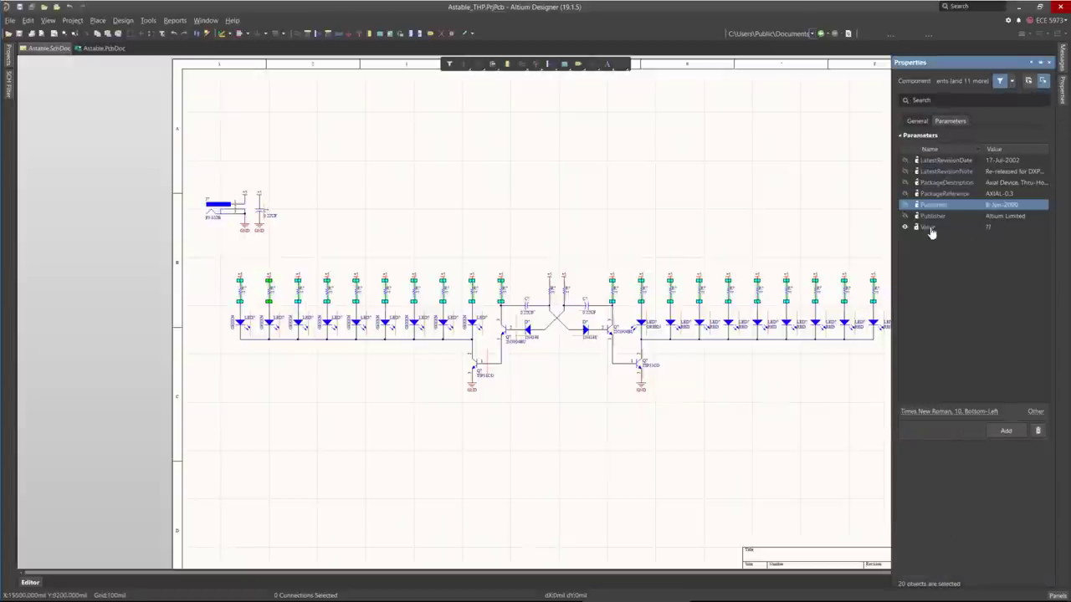
{"action": "left_click", "coordinate": [992, 228]}
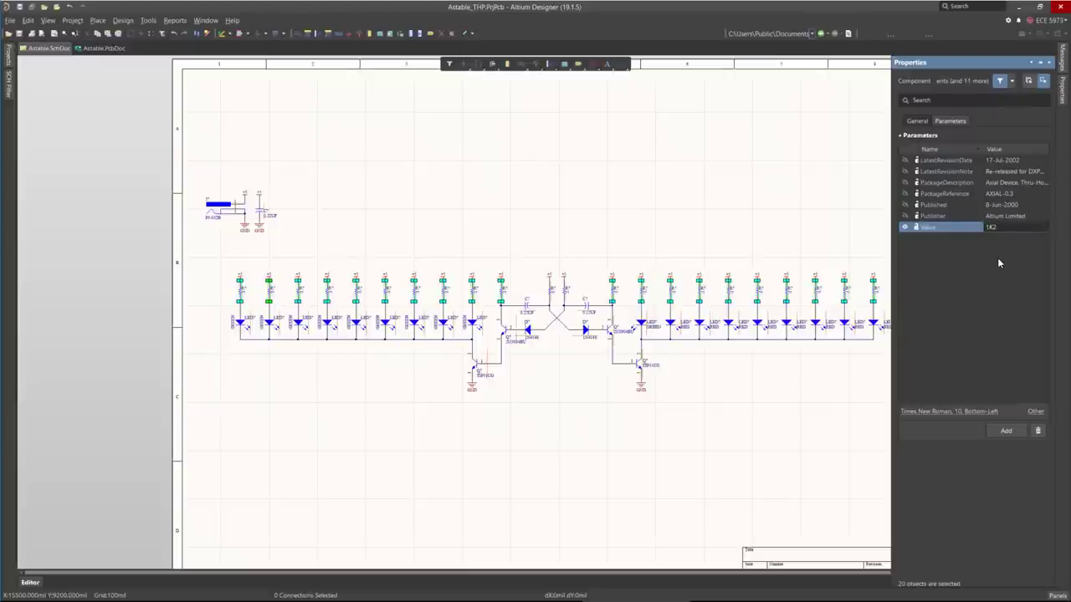
{"action": "key", "text": "Return"}
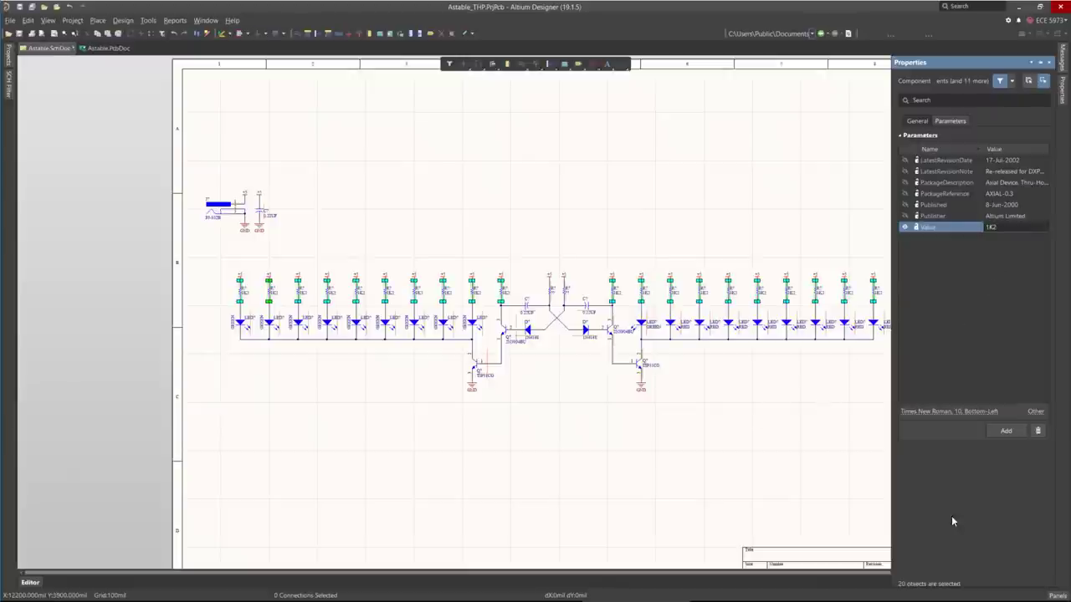
{"action": "left_click", "coordinate": [285, 312]}
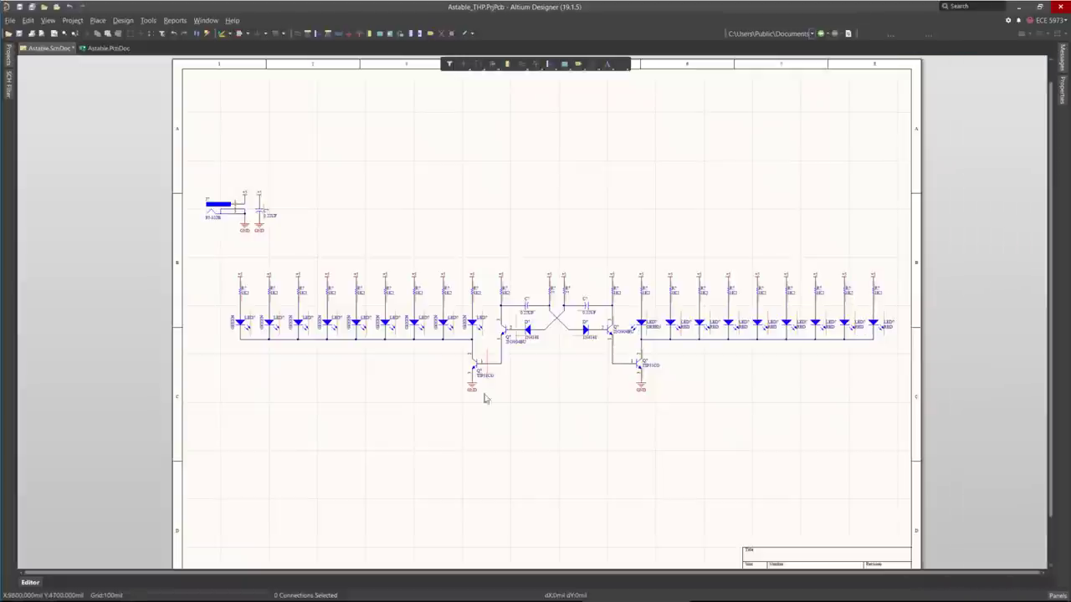
Step: Set the Value parameter of the centre resistor pair above the crossed wires to 1M
{"action": "scroll", "coordinate": [594, 316], "scroll_direction": "up", "scroll_amount": 3, "text": "ctrl"}
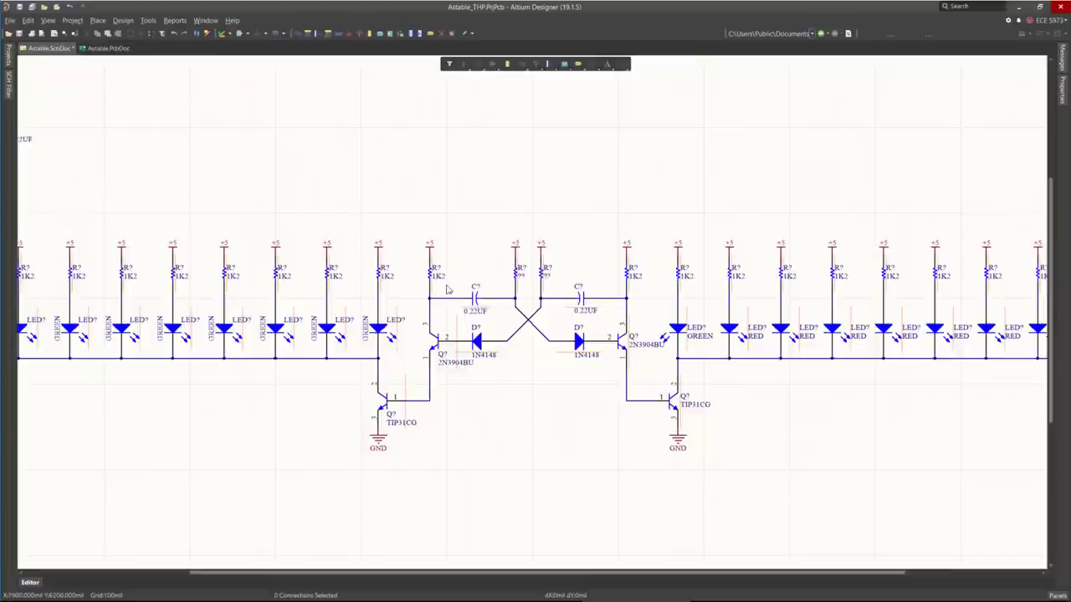
{"action": "scroll", "coordinate": [532, 279], "scroll_direction": "up", "scroll_amount": 2, "text": "ctrl"}
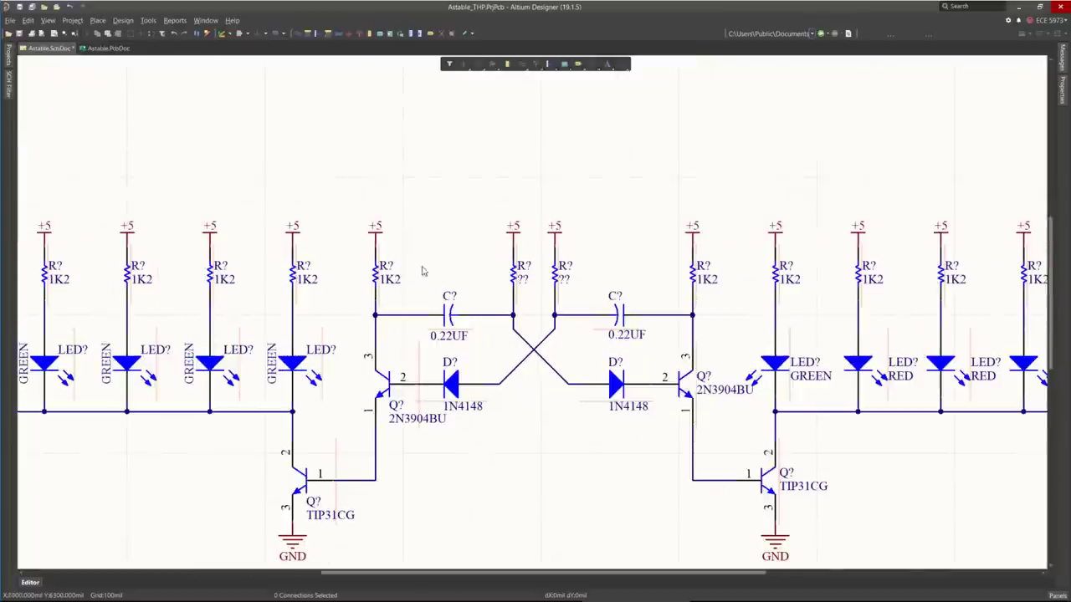
{"action": "left_click", "coordinate": [519, 286]}
{"action": "left_click", "coordinate": [557, 282], "text": "shift"}
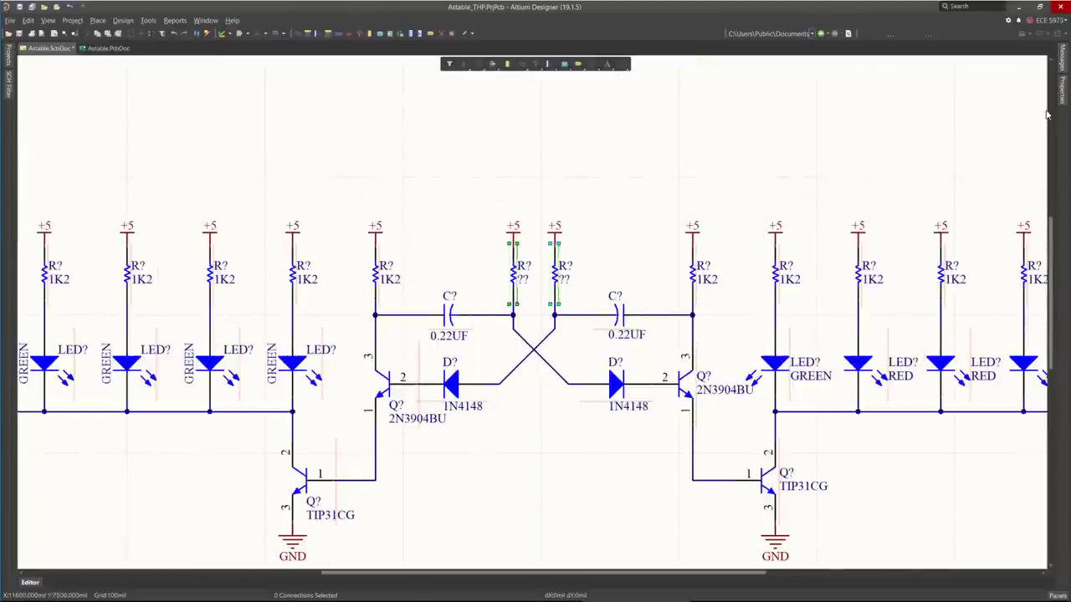
{"action": "key", "text": "alt+Tab"}
{"action": "key", "text": "alt+Tab"}
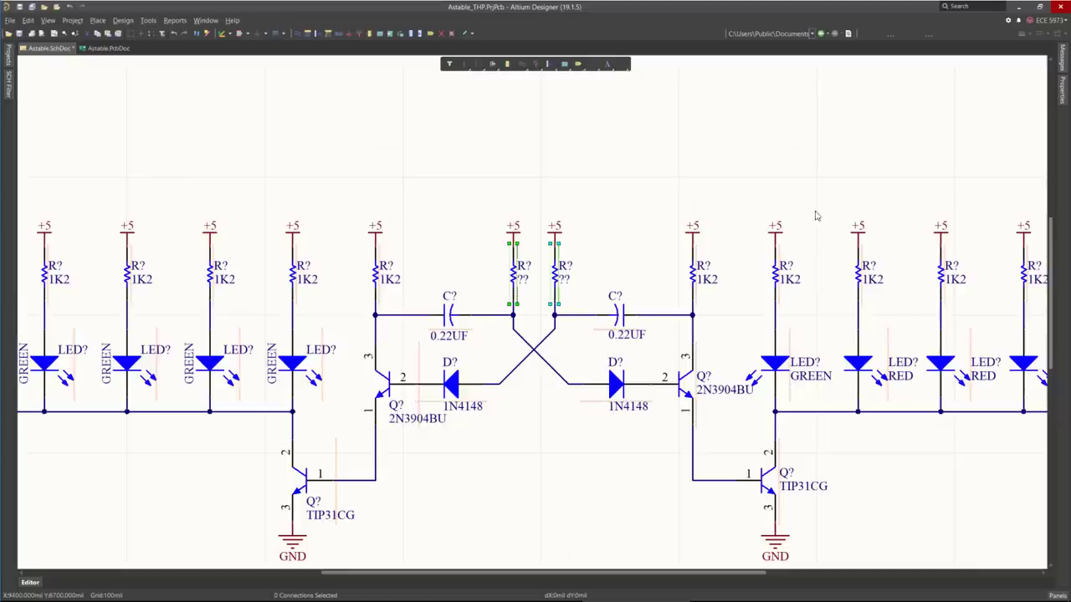
{"action": "left_click", "coordinate": [1062, 88]}
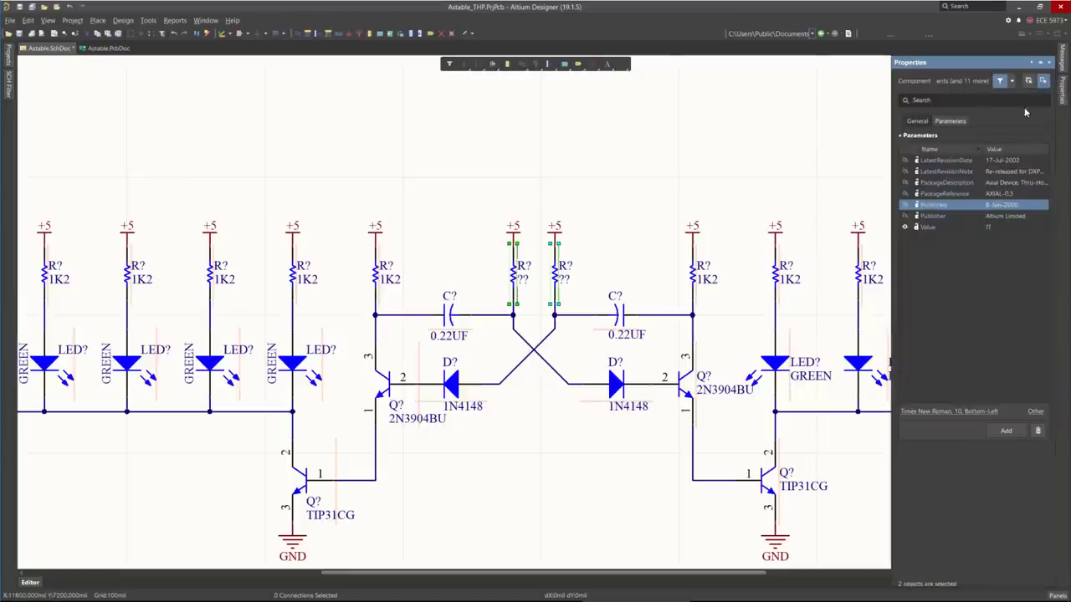
{"action": "left_click", "coordinate": [1003, 228]}
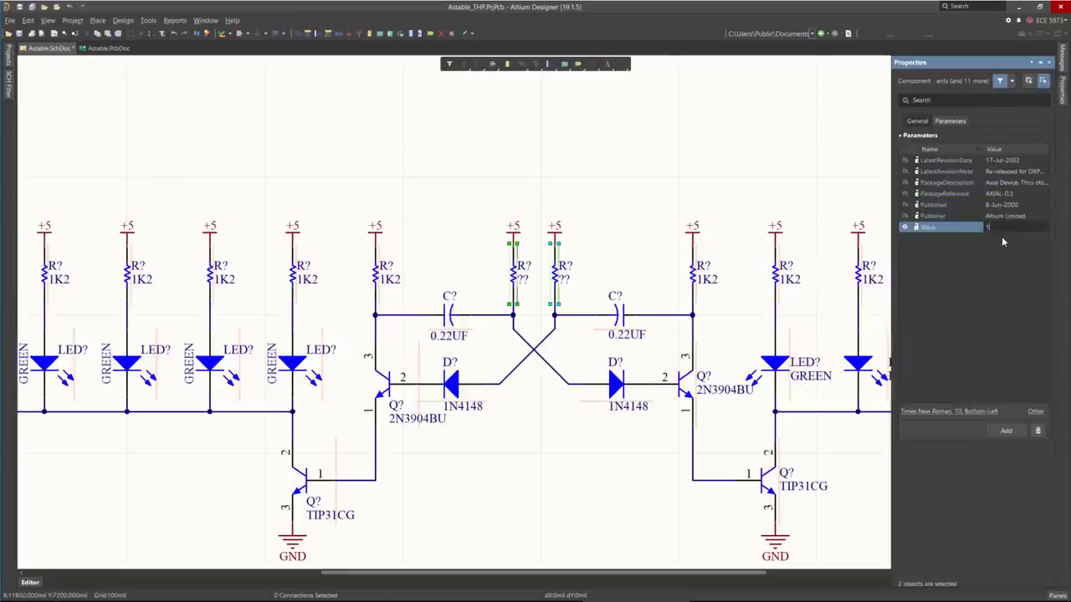
{"action": "key", "text": "Return"}
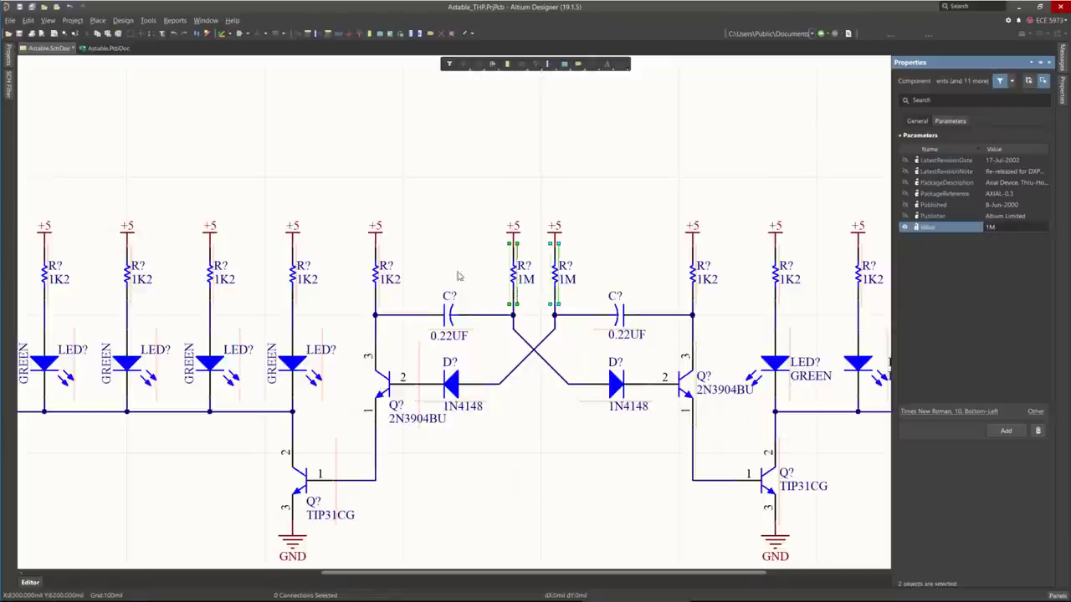
Step: Set the Value parameter of the two resistors feeding the 2N3904BU transistors' collectors to 10K
{"action": "left_click", "coordinate": [374, 281]}
{"action": "left_click", "coordinate": [692, 301], "text": "shift"}
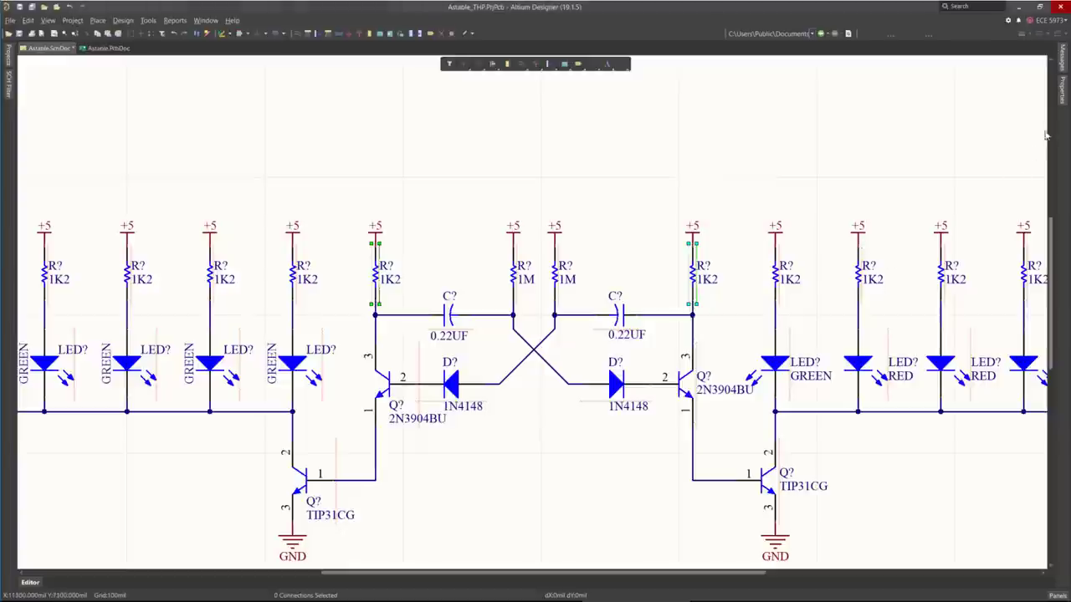
{"action": "left_click", "coordinate": [1063, 100]}
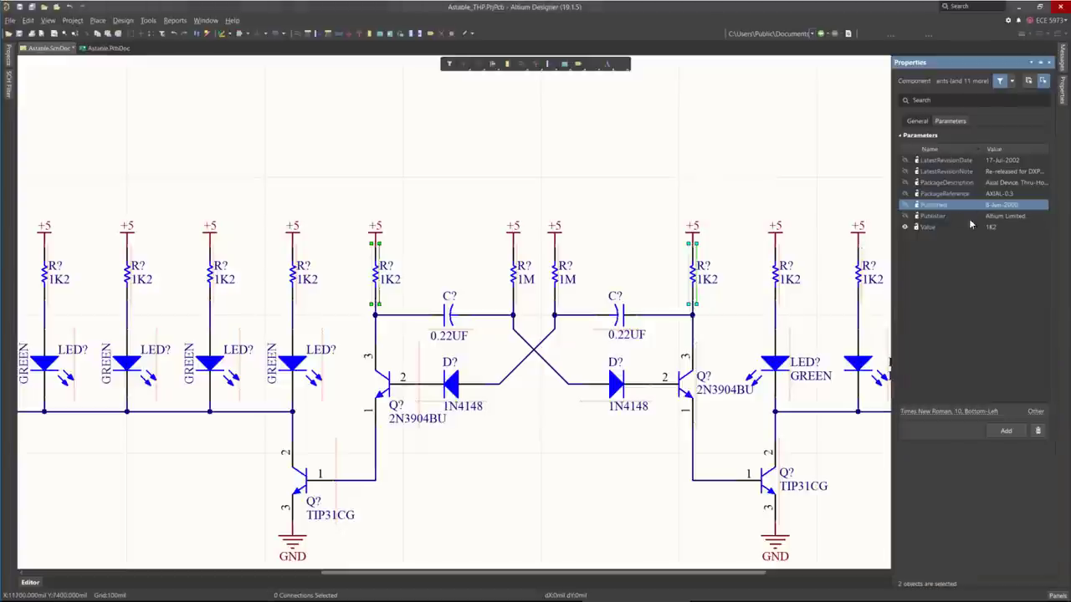
{"action": "left_click", "coordinate": [970, 226]}
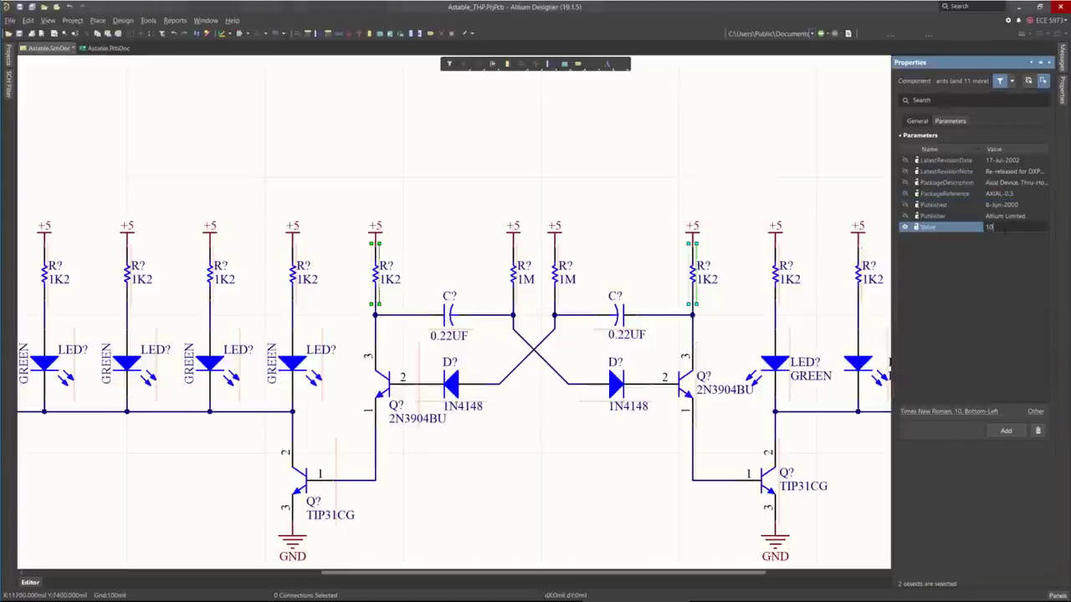
{"action": "key", "text": "Return"}
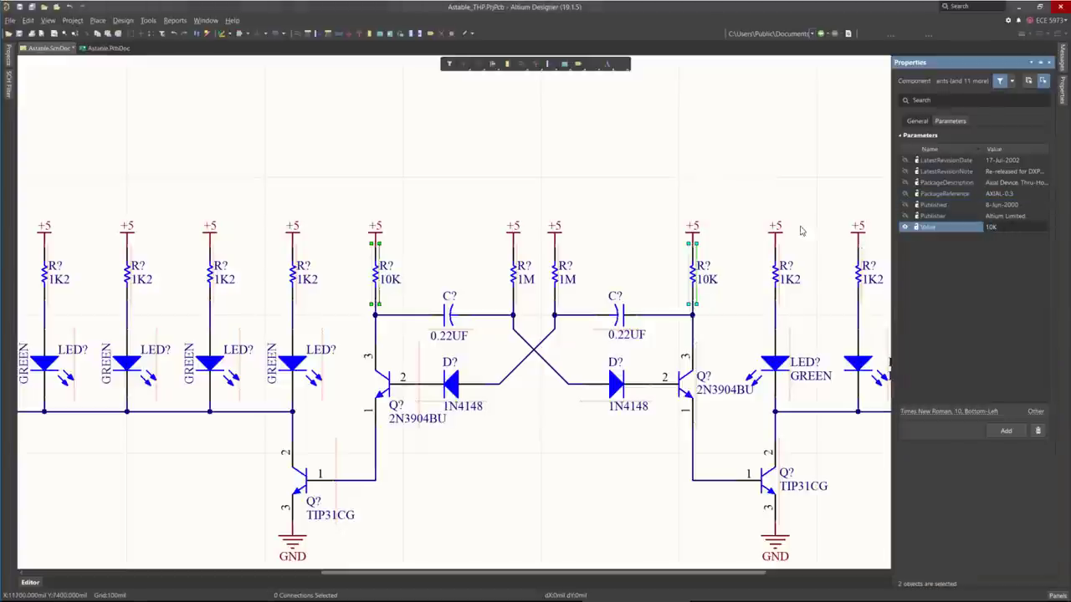
{"action": "left_click", "coordinate": [629, 156]}
Step: Examine the component designators in the green LED row and across the whole schematic sheet
{"action": "scroll", "coordinate": [484, 207], "scroll_direction": "down", "scroll_amount": 3, "text": "ctrl"}
{"action": "scroll", "coordinate": [500, 363], "scroll_direction": "down", "scroll_amount": 5, "text": "ctrl"}
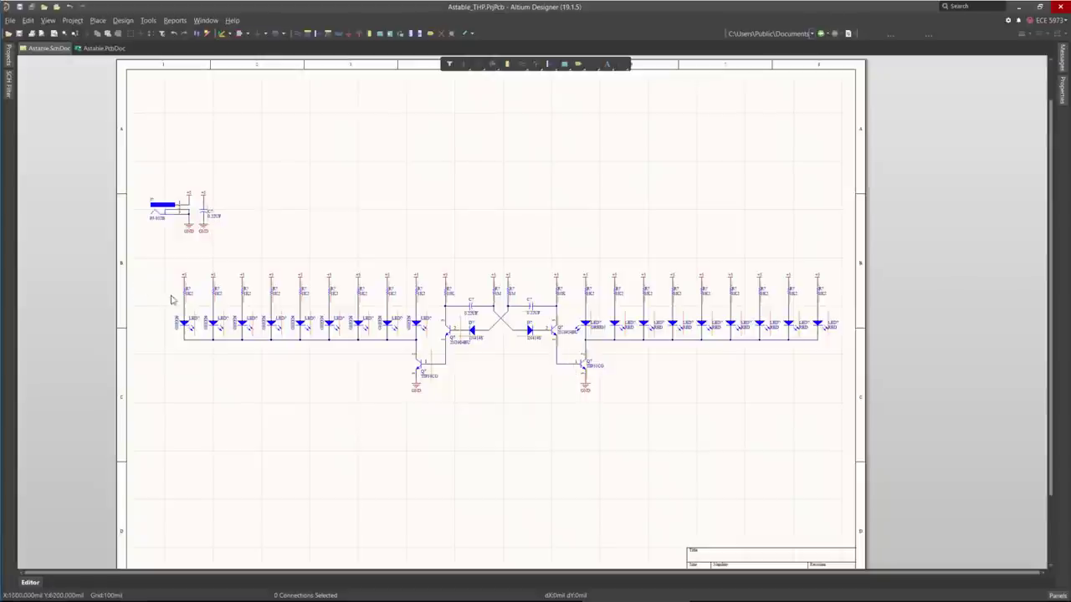
{"action": "scroll", "coordinate": [171, 301], "scroll_direction": "up", "scroll_amount": 4, "text": "ctrl"}
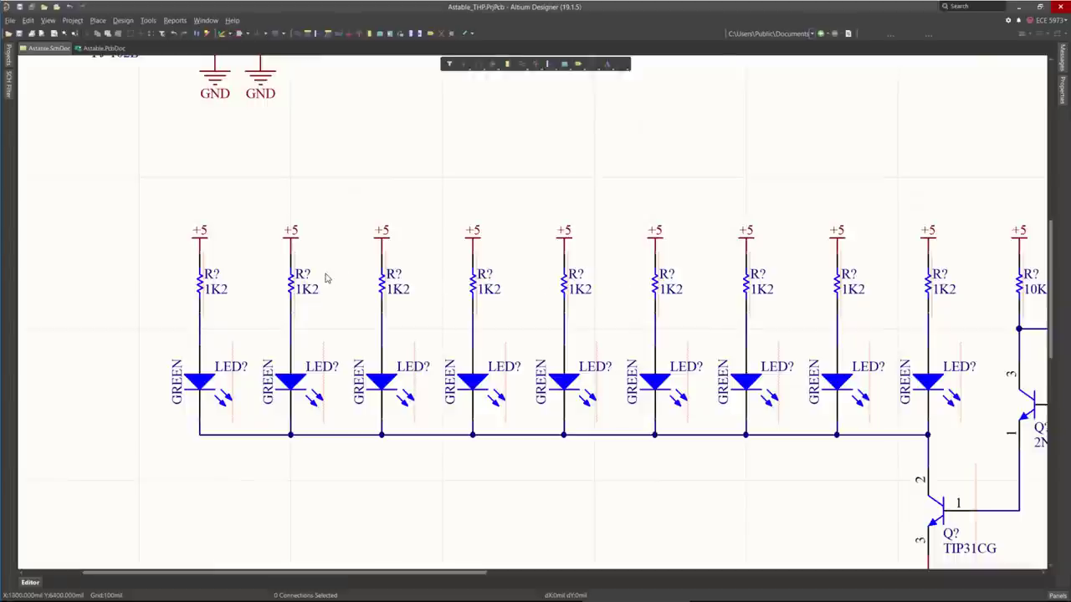
{"action": "left_click", "coordinate": [243, 370]}
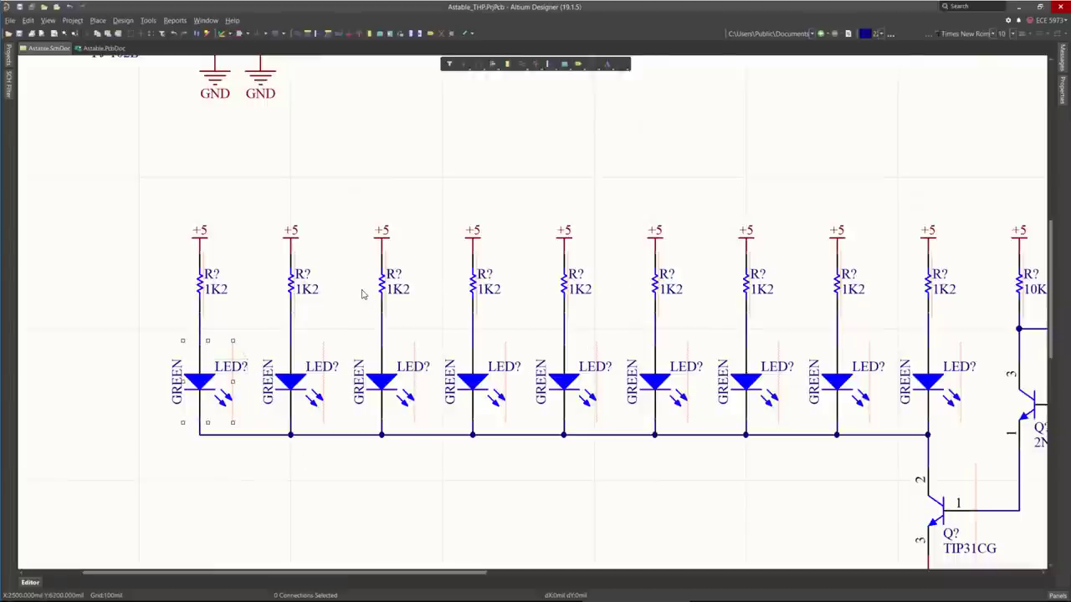
{"action": "scroll", "coordinate": [362, 294], "scroll_direction": "down", "scroll_amount": 3, "text": "ctrl"}
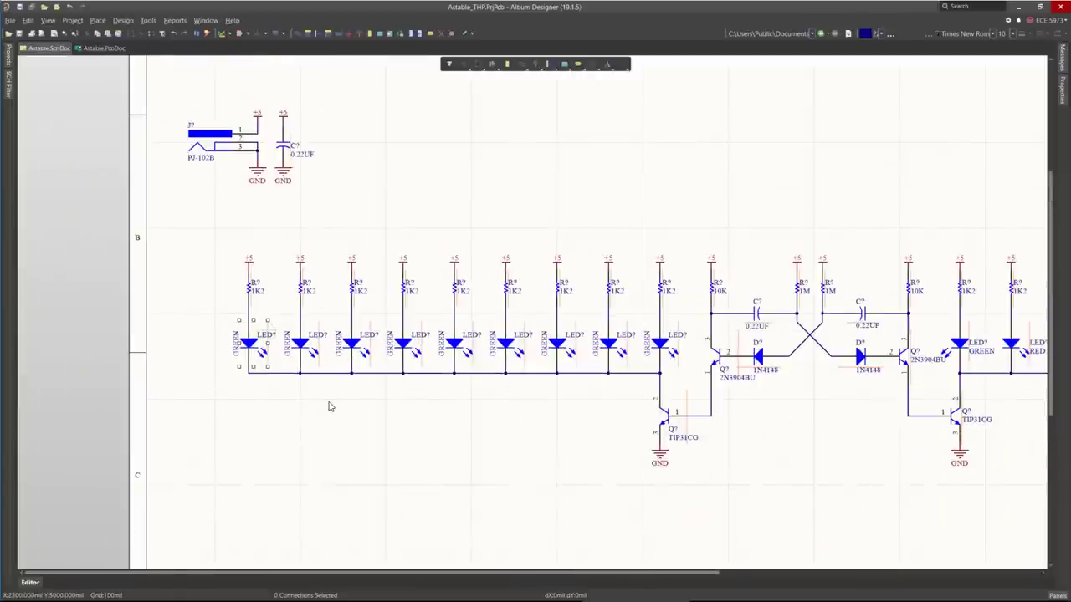
{"action": "scroll", "coordinate": [292, 415], "scroll_direction": "down", "scroll_amount": 4, "text": "ctrl"}
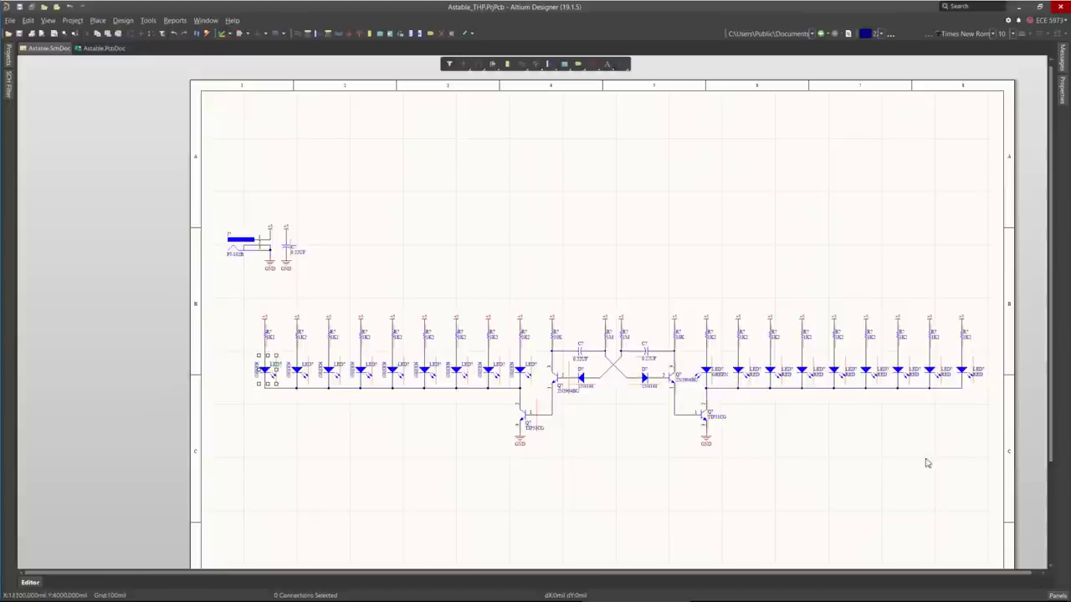
{"action": "scroll", "coordinate": [973, 414], "scroll_direction": "up", "scroll_amount": 1, "text": "ctrl"}
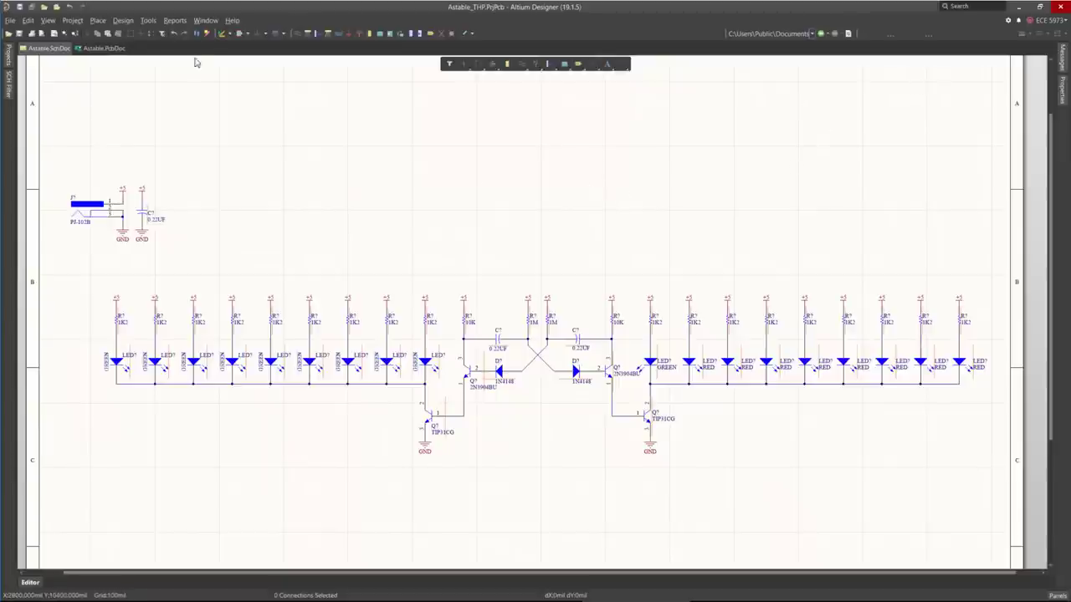
Step: Start Annotate Schematics, generate the proposed designator changes for Astable.SchDoc and review the proposed list
{"action": "left_click", "coordinate": [147, 20]}
{"action": "mouse_move", "coordinate": [184, 131]}
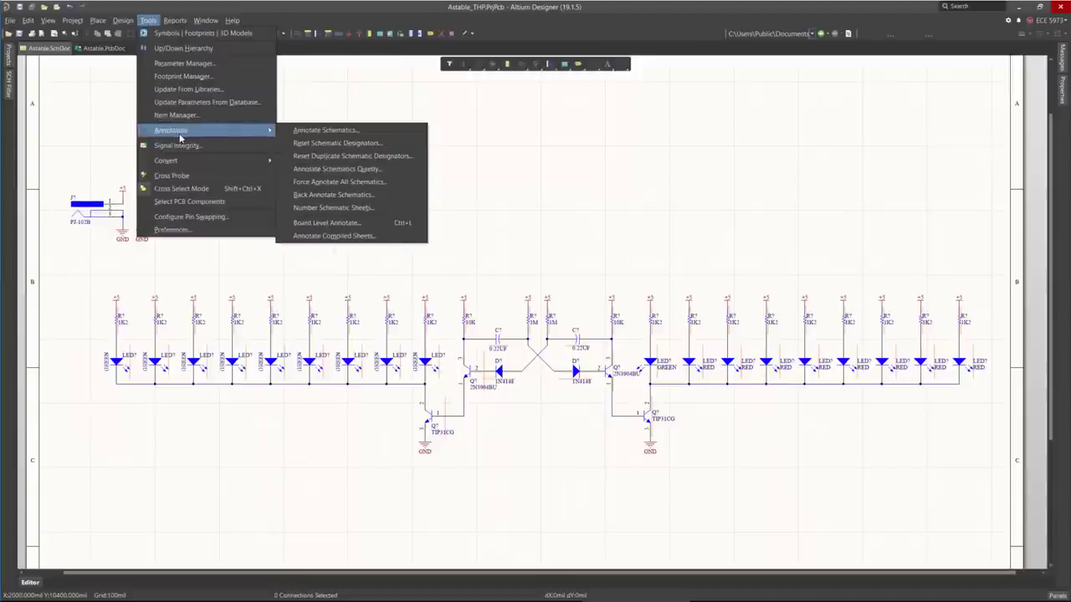
{"action": "left_click", "coordinate": [347, 132]}
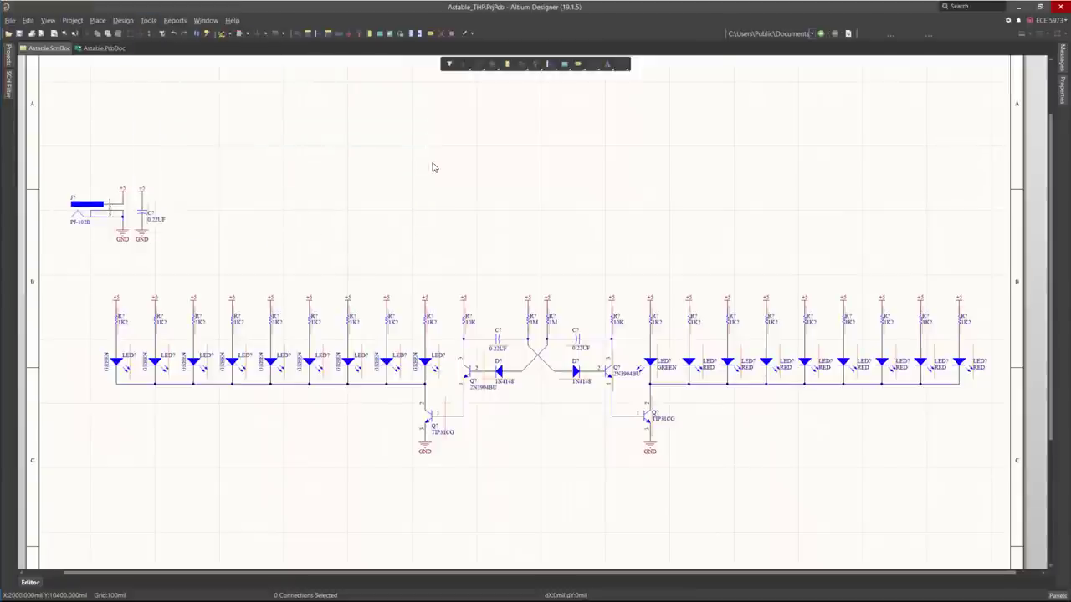
{"action": "mouse_move", "coordinate": [471, 39]}
{"action": "left_mouse_down"}
{"action": "mouse_move", "coordinate": [587, 102]}
{"action": "mouse_move", "coordinate": [600, 94]}
{"action": "left_mouse_up"}
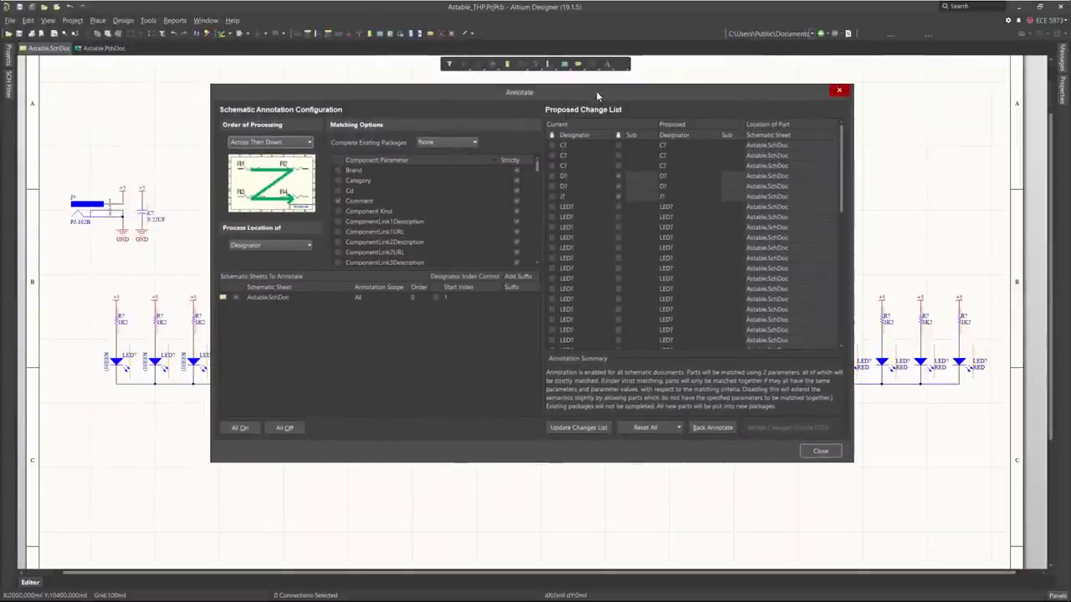
{"action": "left_click", "coordinate": [596, 428]}
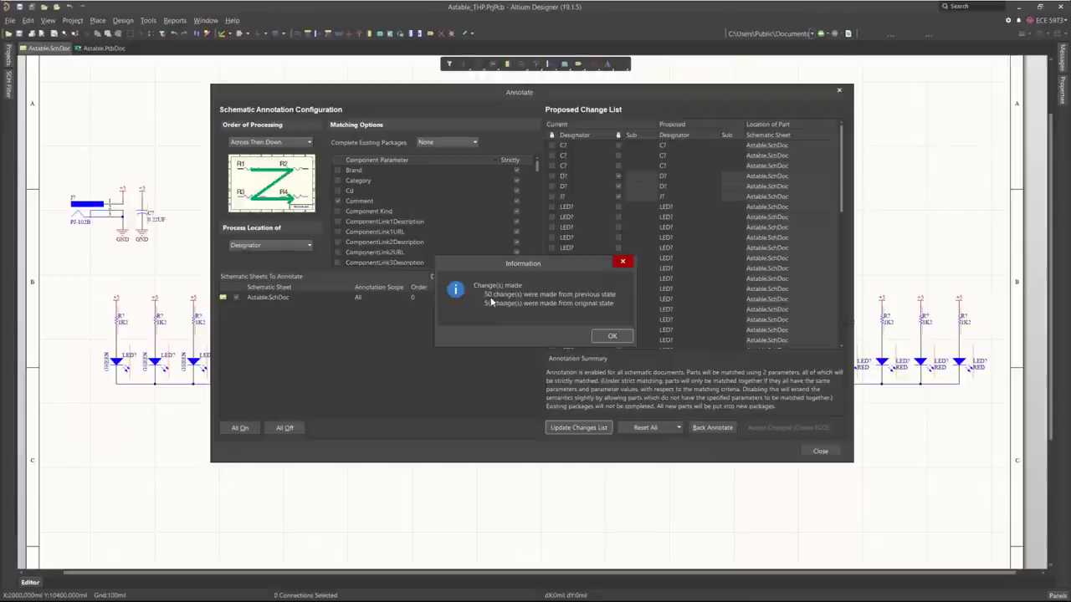
{"action": "left_click", "coordinate": [613, 337]}
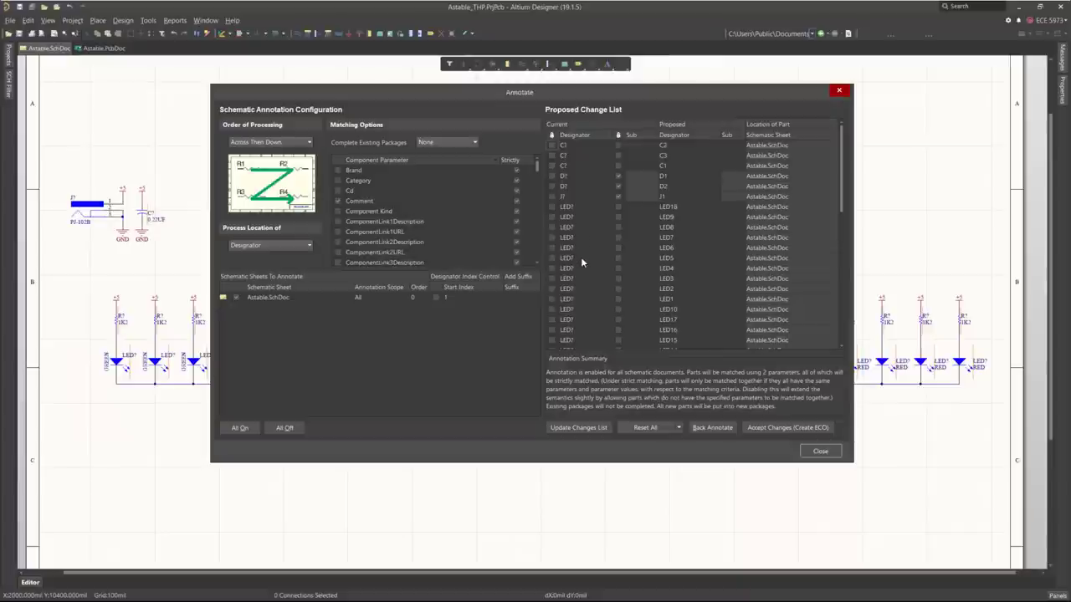
{"action": "mouse_move", "coordinate": [841, 160]}
{"action": "left_mouse_down"}
{"action": "mouse_move", "coordinate": [846, 314]}
{"action": "mouse_move", "coordinate": [845, 142]}
{"action": "left_mouse_up"}
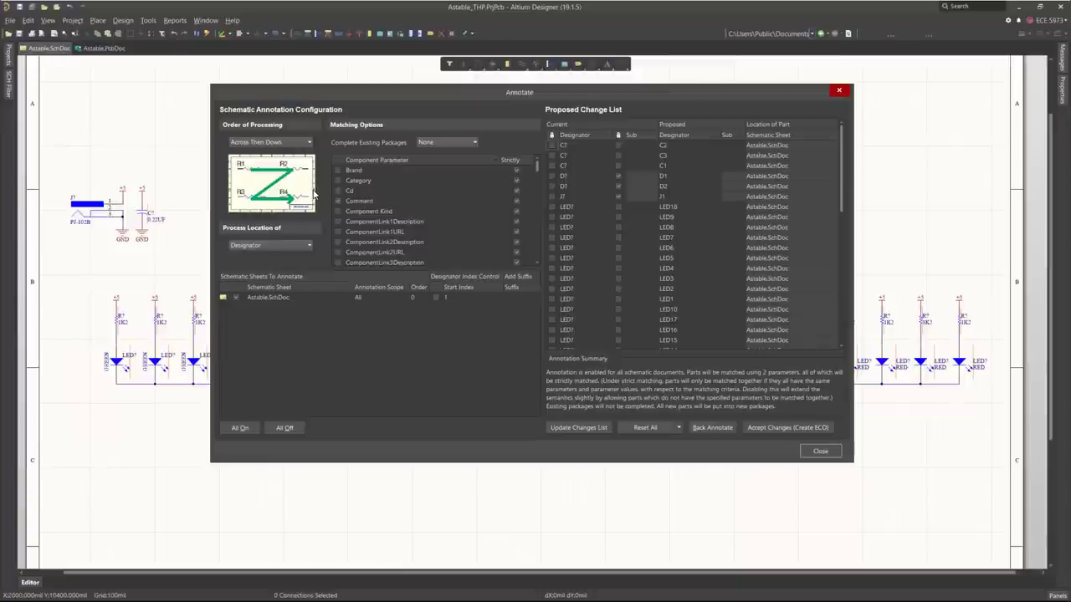
Step: Try the Up Then Across processing order for the annotation and compare it with the schematic layout
{"action": "left_click", "coordinate": [286, 140]}
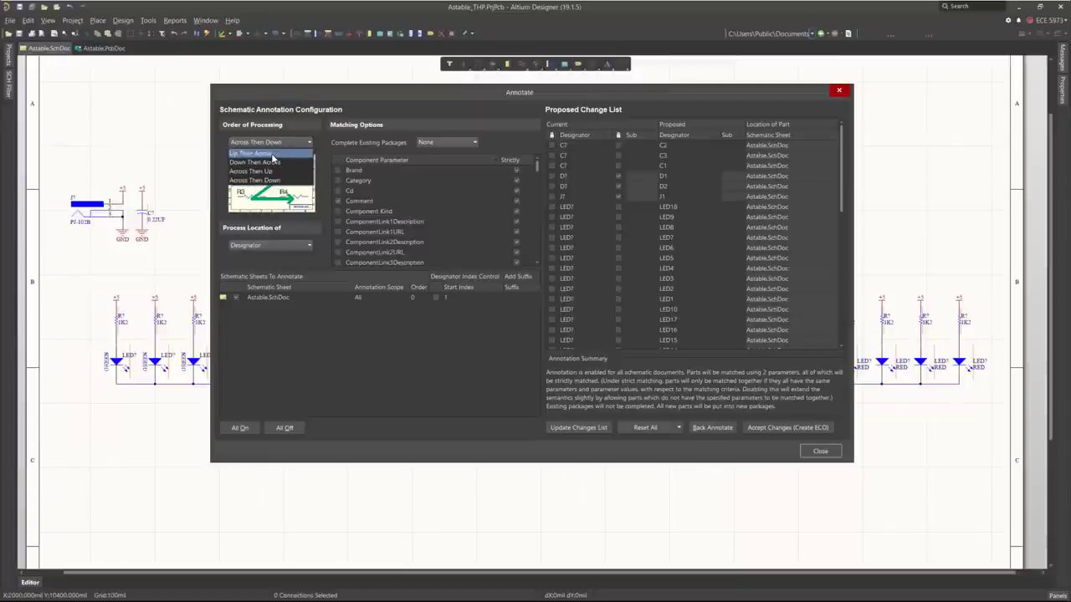
{"action": "left_click", "coordinate": [271, 153]}
{"action": "left_click_drag", "start_coordinate": [286, 90], "coordinate": [522, 116]}
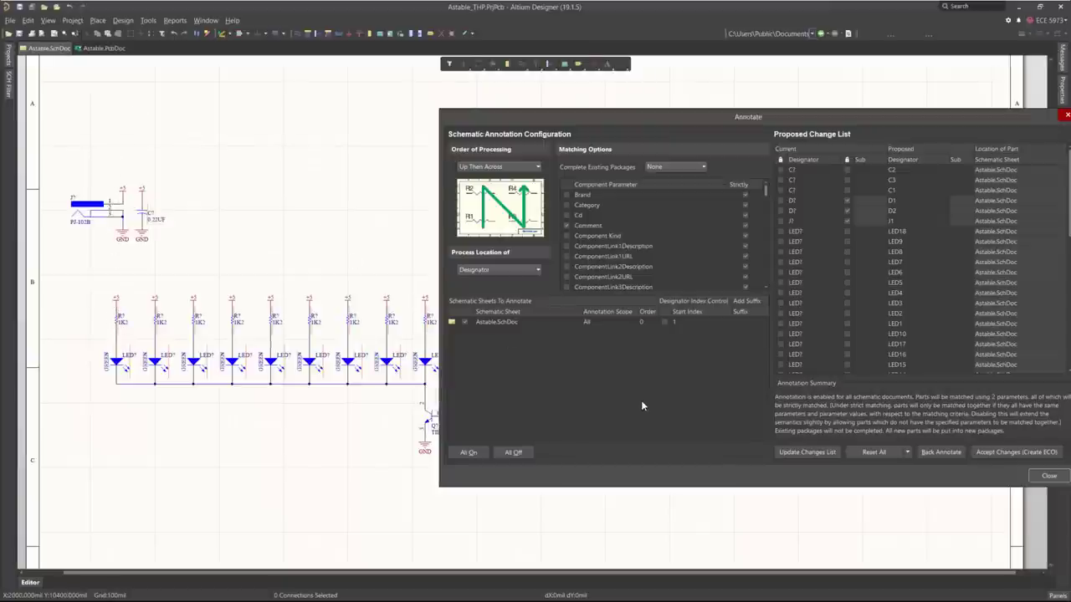
{"action": "mouse_move", "coordinate": [499, 117]}
{"action": "left_mouse_down"}
{"action": "mouse_move", "coordinate": [730, 210]}
{"action": "mouse_move", "coordinate": [813, 278]}
{"action": "left_mouse_up"}
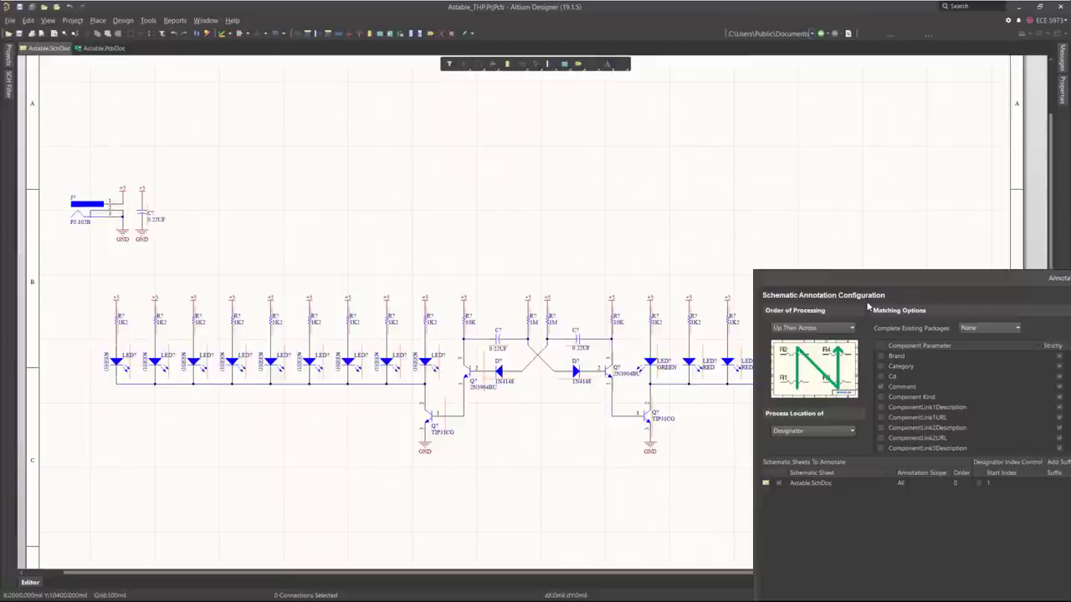
{"action": "mouse_move", "coordinate": [854, 277]}
{"action": "left_mouse_down"}
{"action": "mouse_move", "coordinate": [830, 269]}
{"action": "mouse_move", "coordinate": [840, 282]}
{"action": "mouse_move", "coordinate": [806, 413]}
{"action": "mouse_move", "coordinate": [719, 421]}
{"action": "left_mouse_up"}
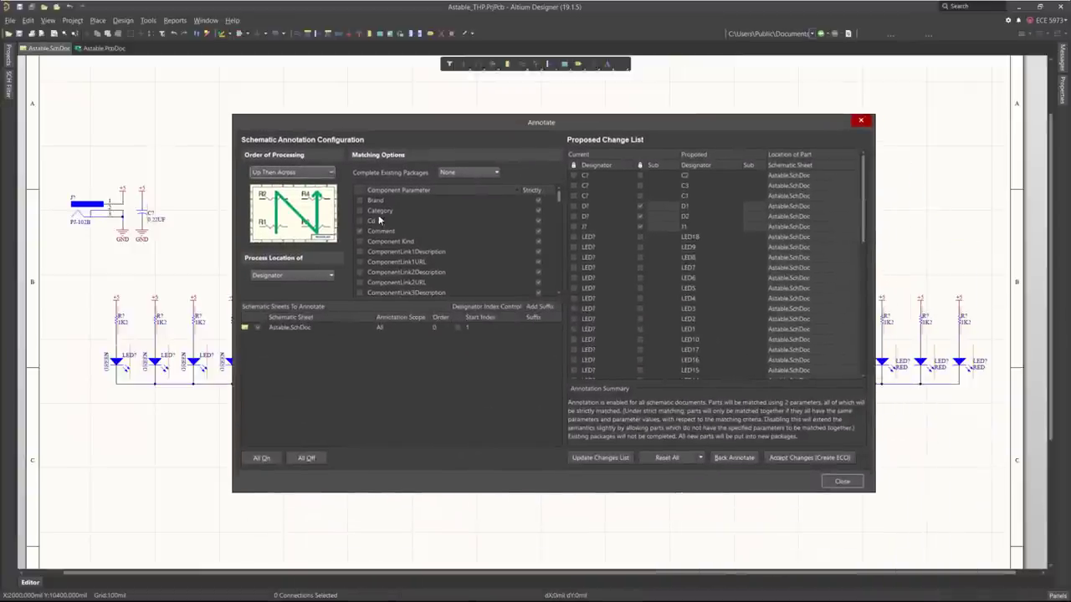
Step: Try the Down Then Across and Across Then Up processing orders, comparing each with the schematic layout
{"action": "left_click", "coordinate": [300, 172]}
{"action": "left_click", "coordinate": [307, 193]}
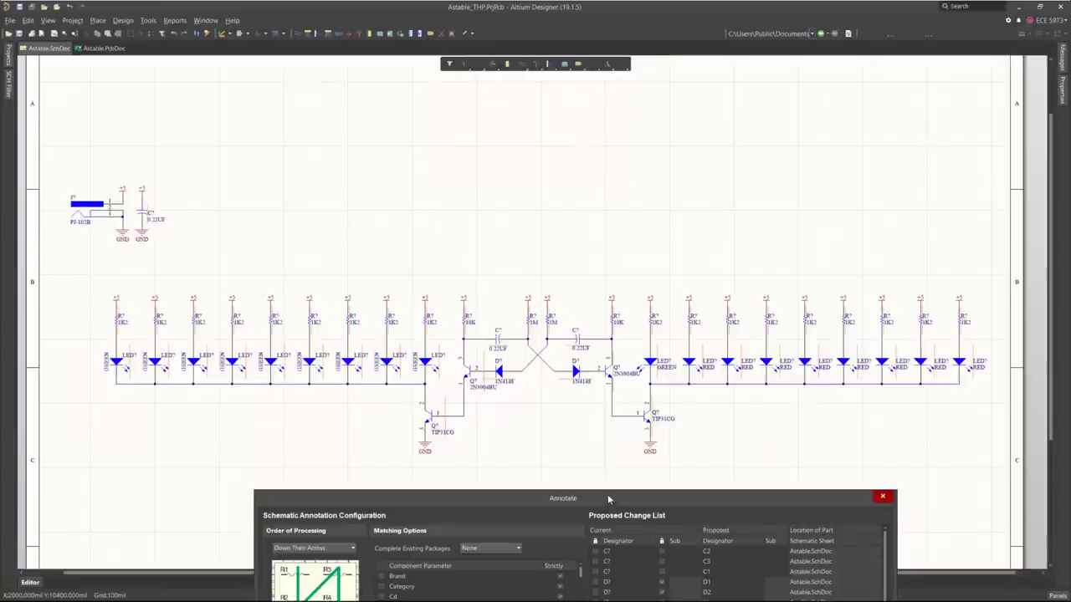
{"action": "mouse_move", "coordinate": [608, 495]}
{"action": "left_mouse_down"}
{"action": "mouse_move", "coordinate": [553, 147]}
{"action": "mouse_move", "coordinate": [561, 149]}
{"action": "left_mouse_up"}
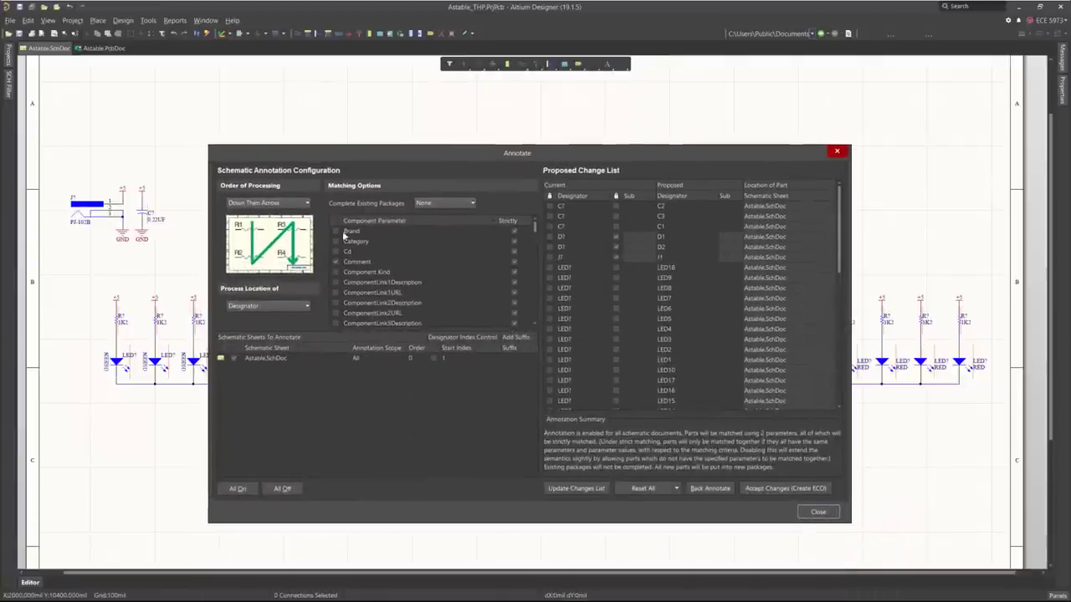
{"action": "left_click", "coordinate": [304, 203]}
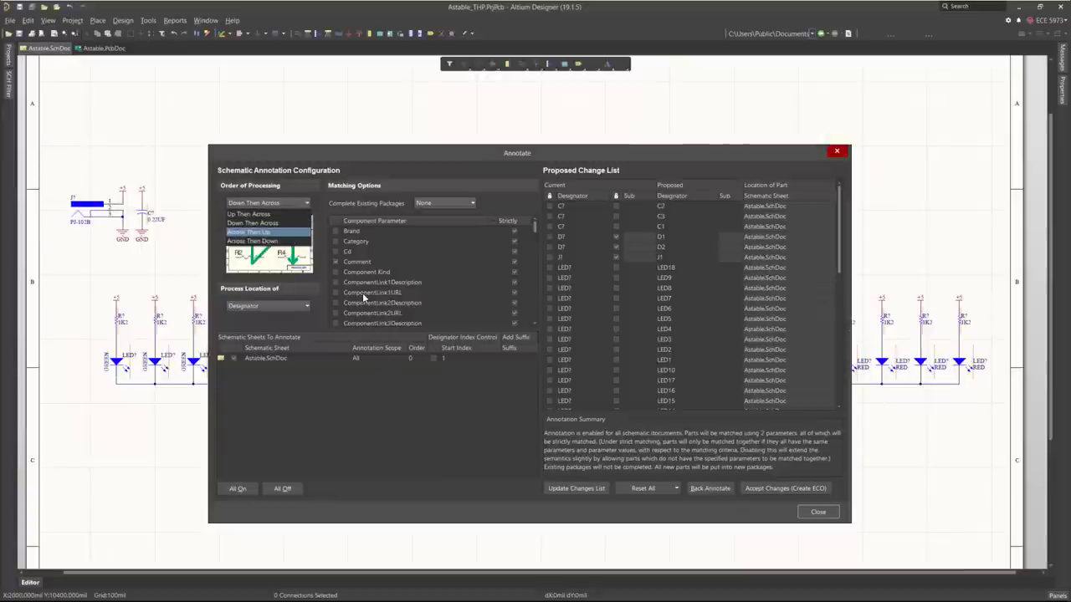
{"action": "left_click", "coordinate": [249, 231]}
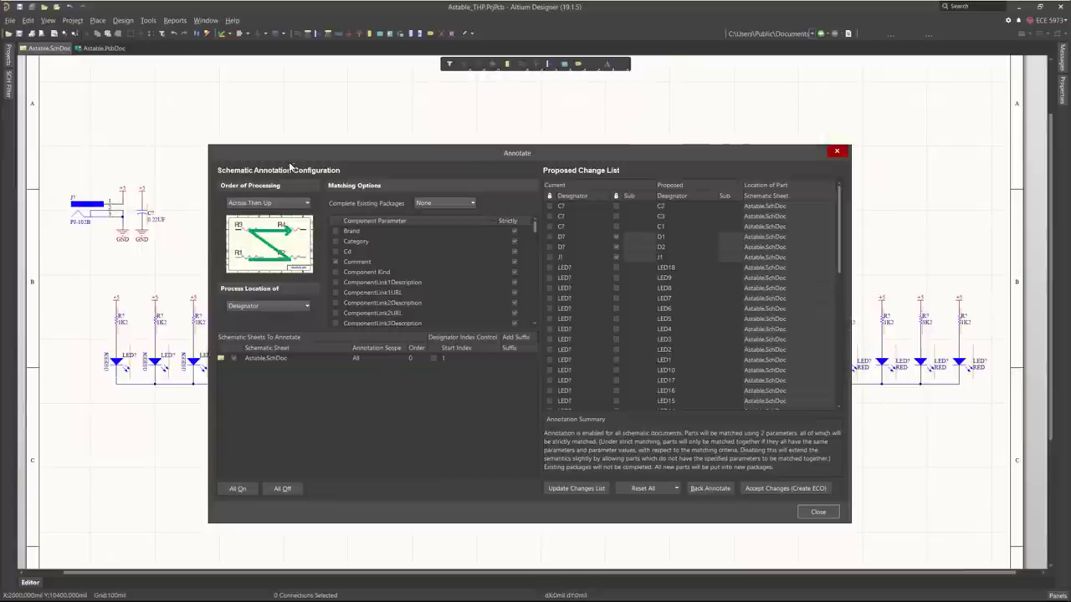
{"action": "mouse_move", "coordinate": [290, 167]}
{"action": "left_mouse_down"}
{"action": "mouse_move", "coordinate": [283, 266]}
{"action": "mouse_move", "coordinate": [305, 297]}
{"action": "mouse_move", "coordinate": [195, 505]}
{"action": "left_mouse_up"}
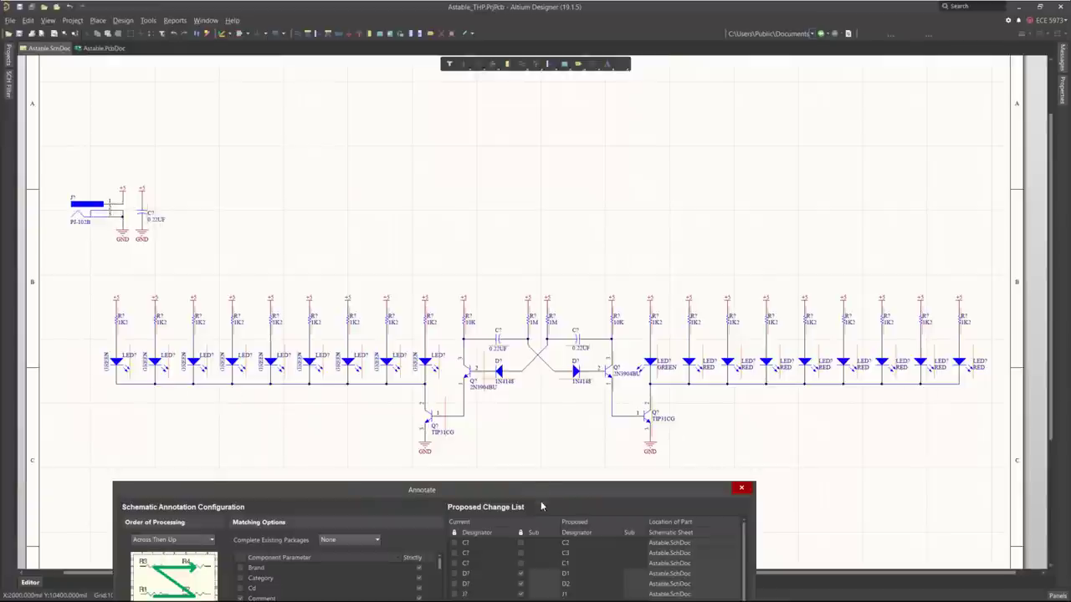
{"action": "mouse_move", "coordinate": [540, 492]}
{"action": "left_mouse_down"}
{"action": "mouse_move", "coordinate": [581, 393]}
{"action": "mouse_move", "coordinate": [634, 152]}
{"action": "left_mouse_up"}
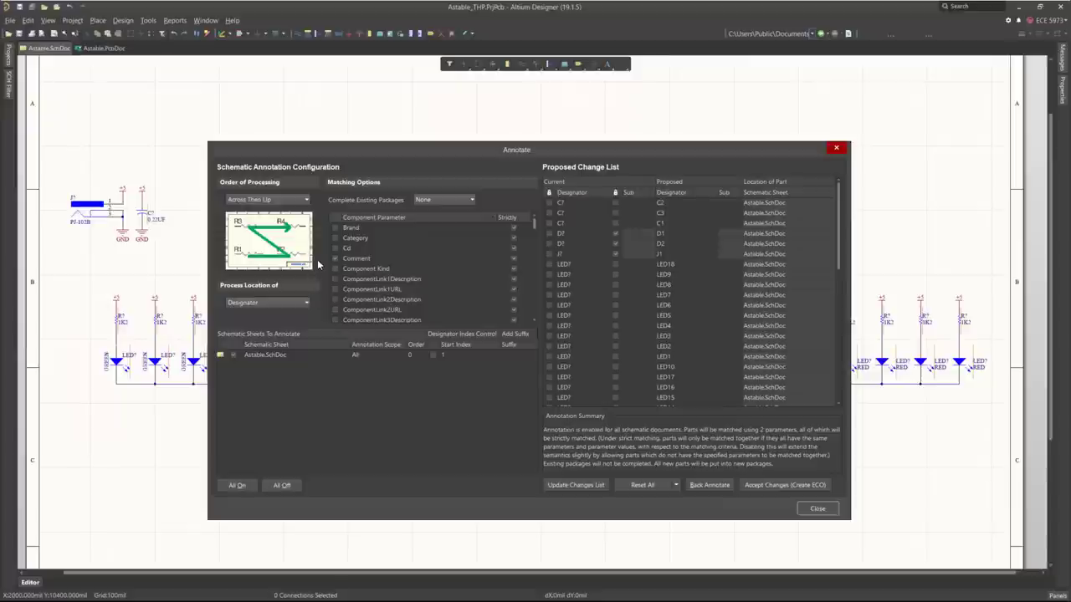
Step: Set the annotation's order of processing to Up Then Across
{"action": "left_click", "coordinate": [294, 200]}
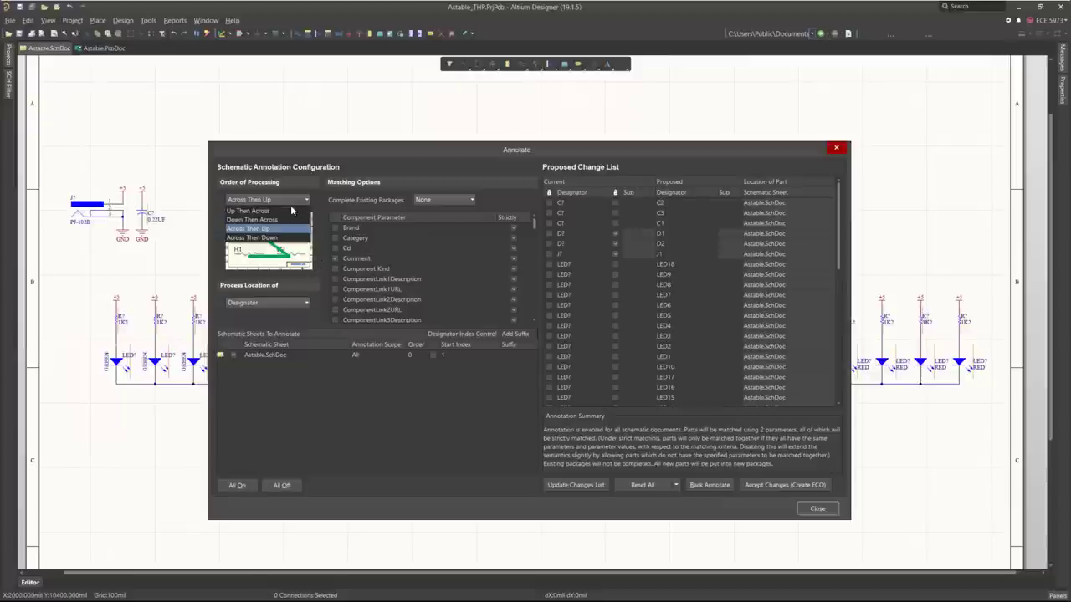
{"action": "left_click", "coordinate": [292, 210]}
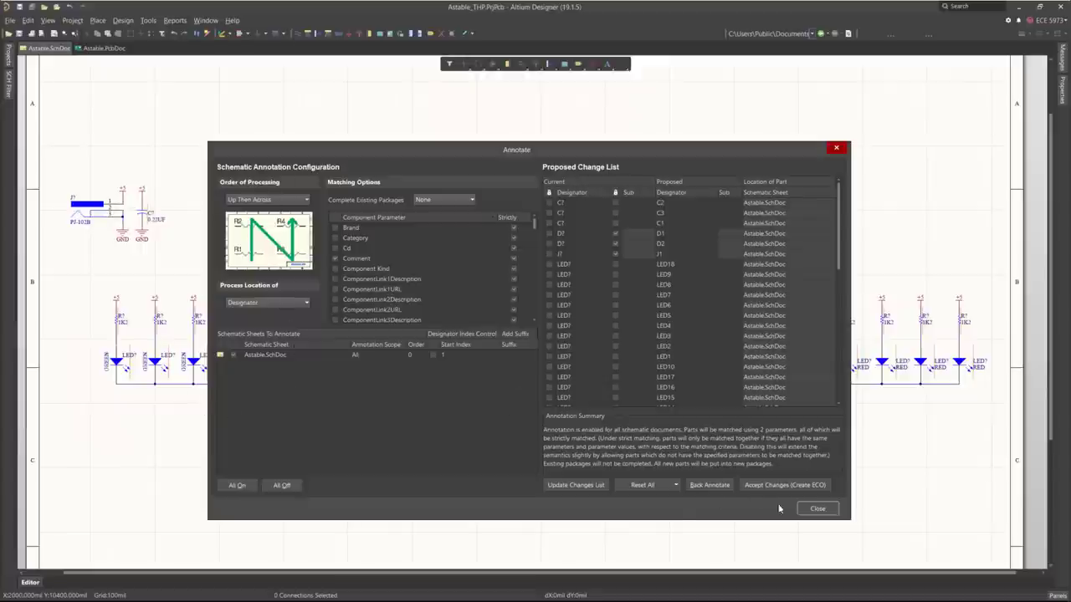
Step: Update the annotation change list and accept the proposed designators as an engineering change order
{"action": "left_click", "coordinate": [575, 485]}
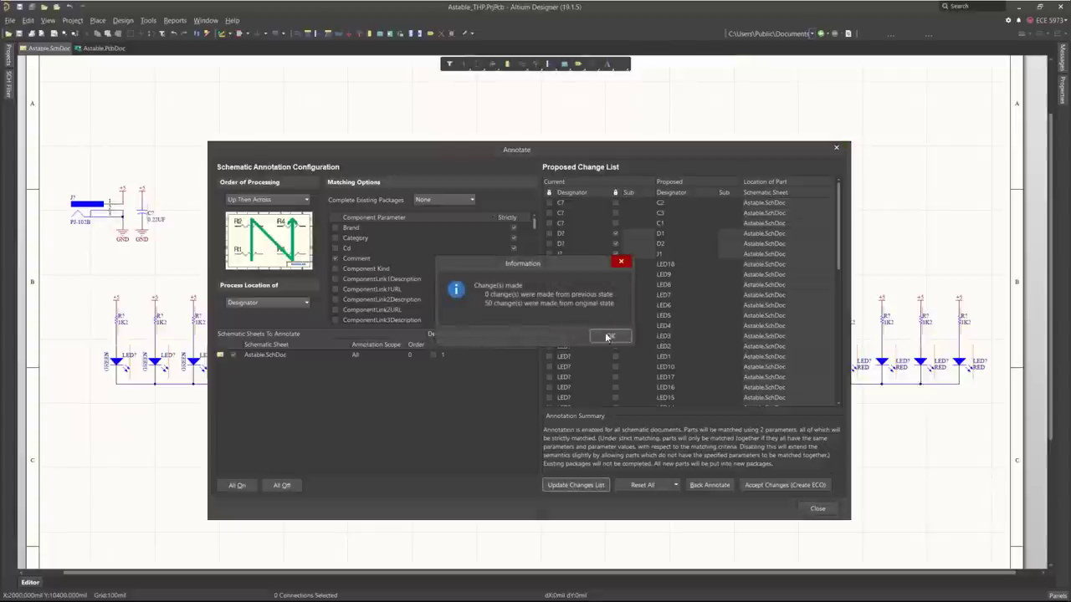
{"action": "left_click", "coordinate": [610, 342]}
{"action": "left_click", "coordinate": [774, 487]}
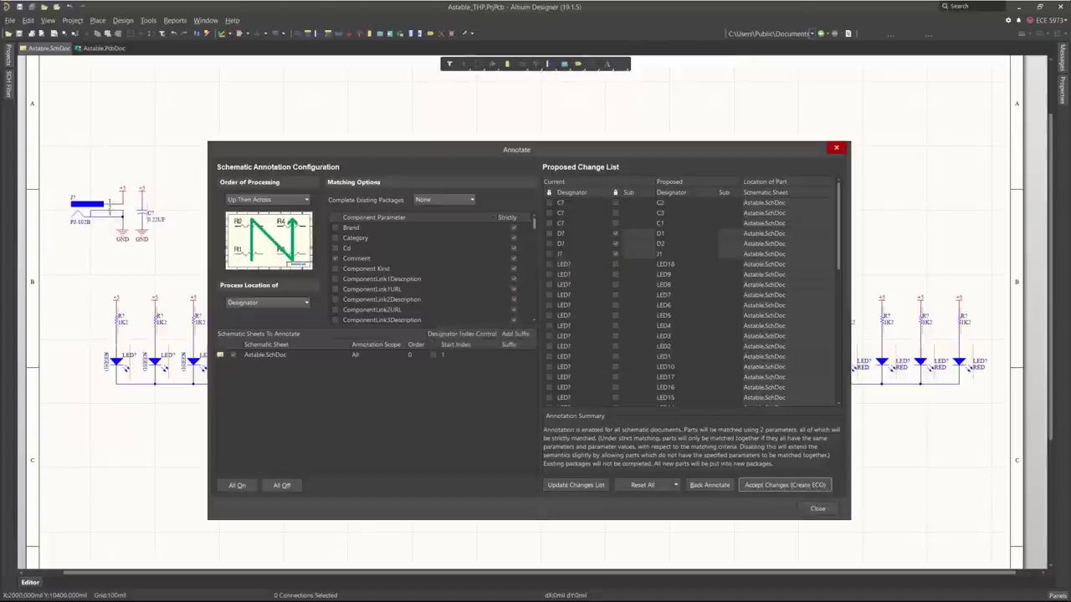
{"action": "left_click", "coordinate": [775, 487]}
{"action": "mouse_move", "coordinate": [391, 80]}
{"action": "left_mouse_down"}
{"action": "mouse_move", "coordinate": [555, 160]}
{"action": "mouse_move", "coordinate": [578, 147]}
{"action": "left_mouse_up"}
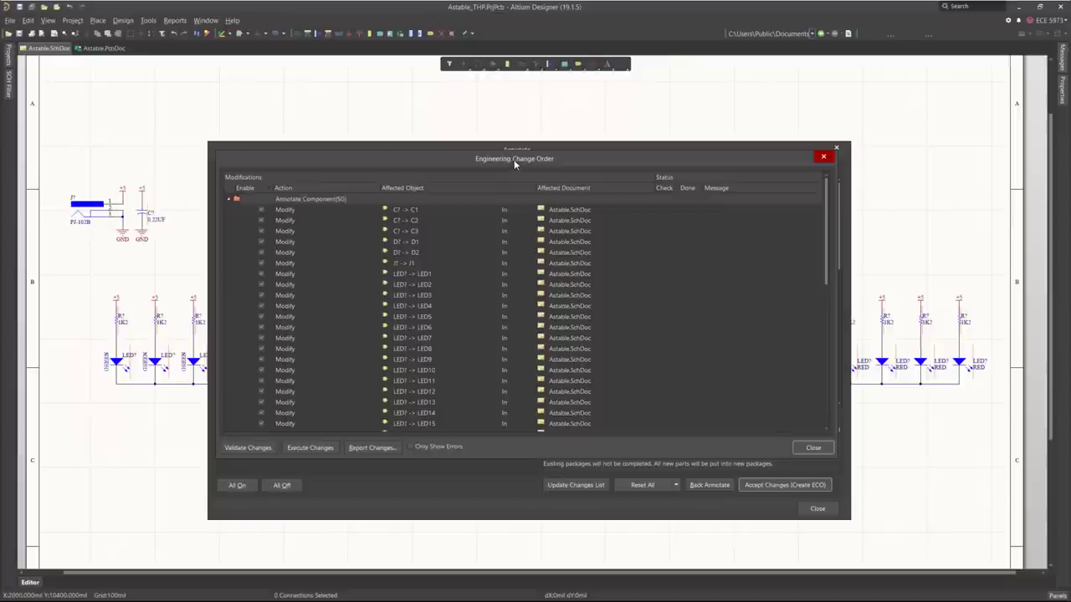
Step: Review the proposed designator changes in the engineering change order, covering the capacitors, diodes, connector, LEDs, transistors and resistors
{"action": "left_click", "coordinate": [400, 210]}
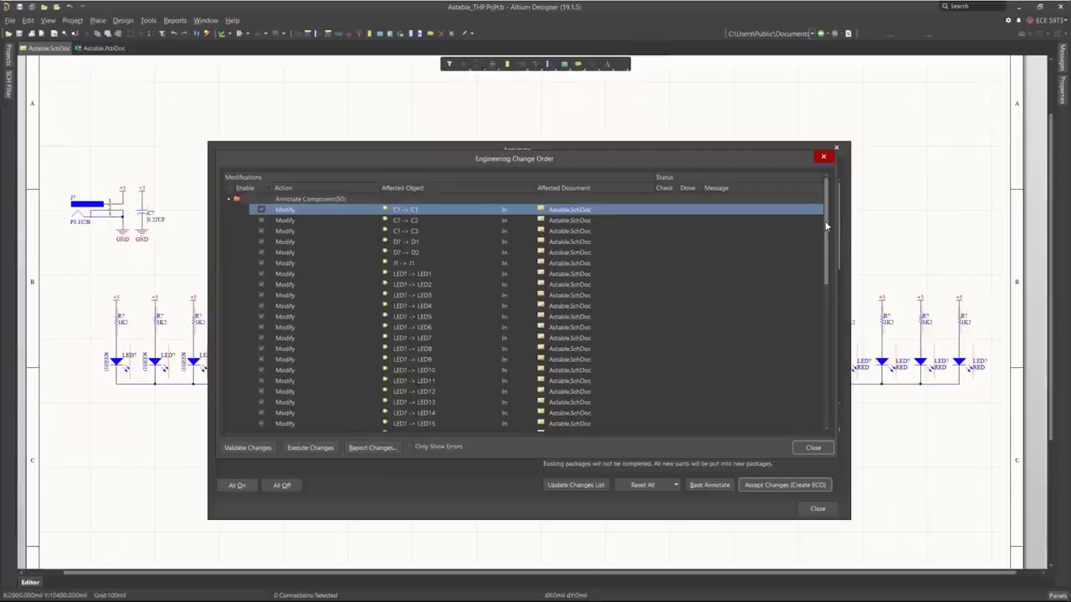
{"action": "left_click_drag", "start_coordinate": [824, 221], "coordinate": [828, 286]}
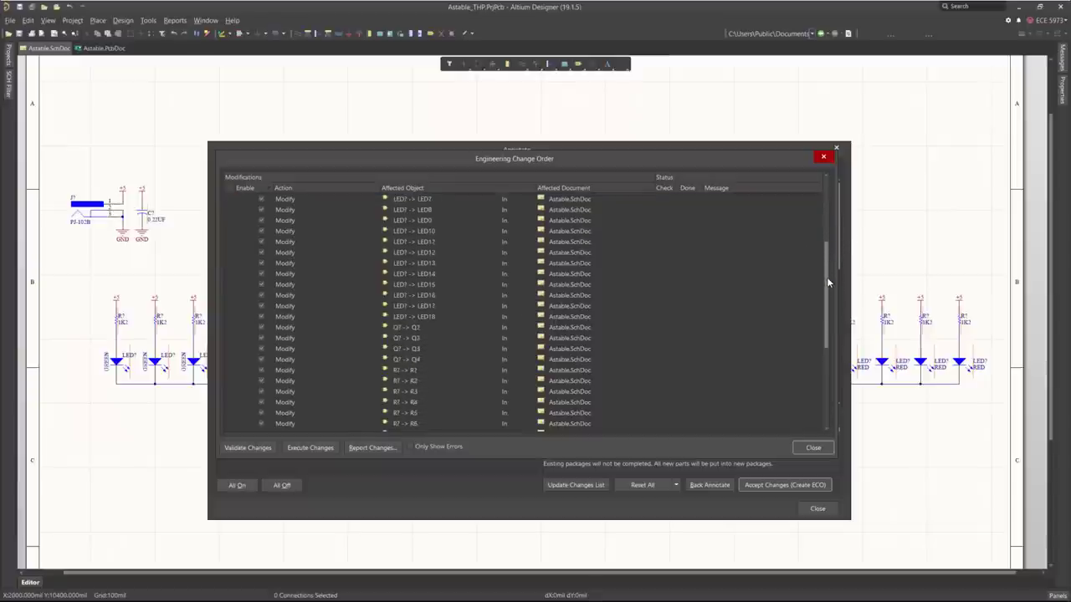
{"action": "scroll", "coordinate": [633, 264], "scroll_direction": "up", "scroll_amount": 2}
{"action": "scroll", "coordinate": [431, 219], "scroll_direction": "up", "scroll_amount": 2}
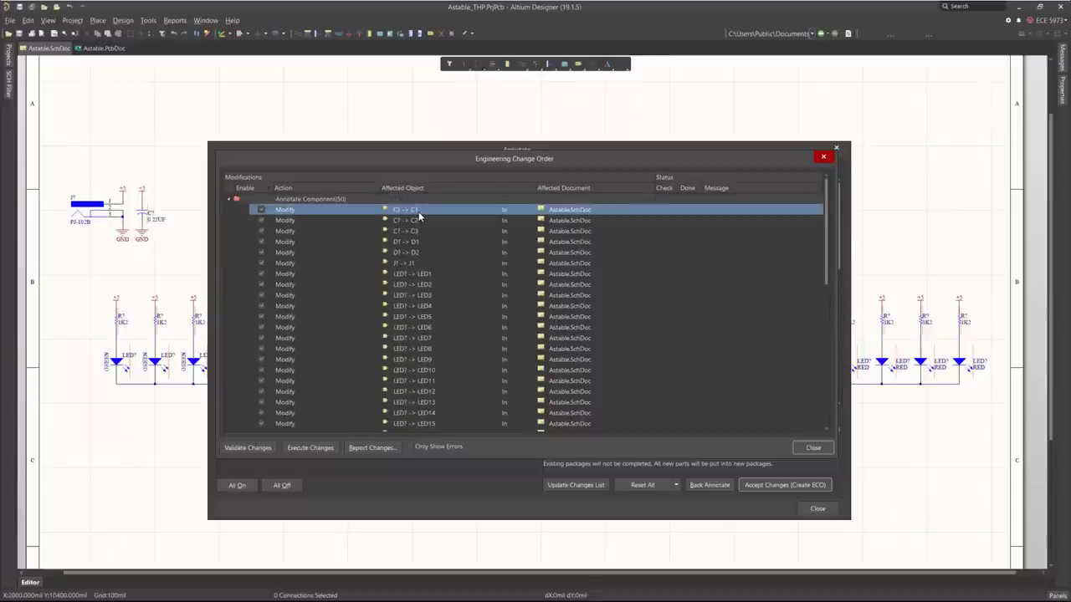
{"action": "left_click", "coordinate": [417, 229]}
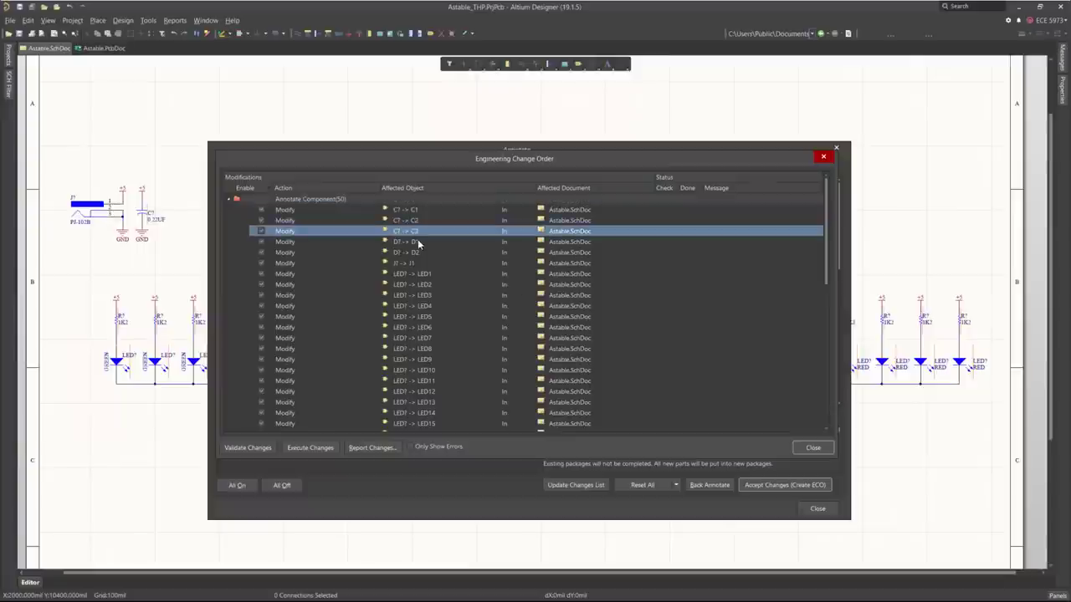
{"action": "left_click", "coordinate": [410, 263]}
{"action": "scroll", "coordinate": [515, 249], "scroll_direction": "down", "scroll_amount": 2}
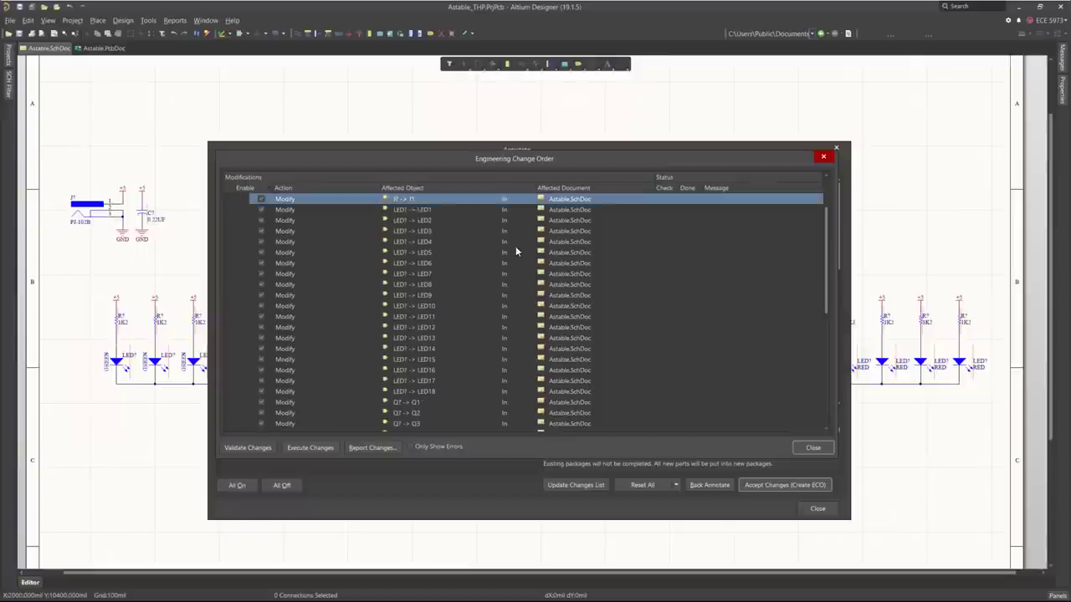
{"action": "left_click", "coordinate": [427, 213]}
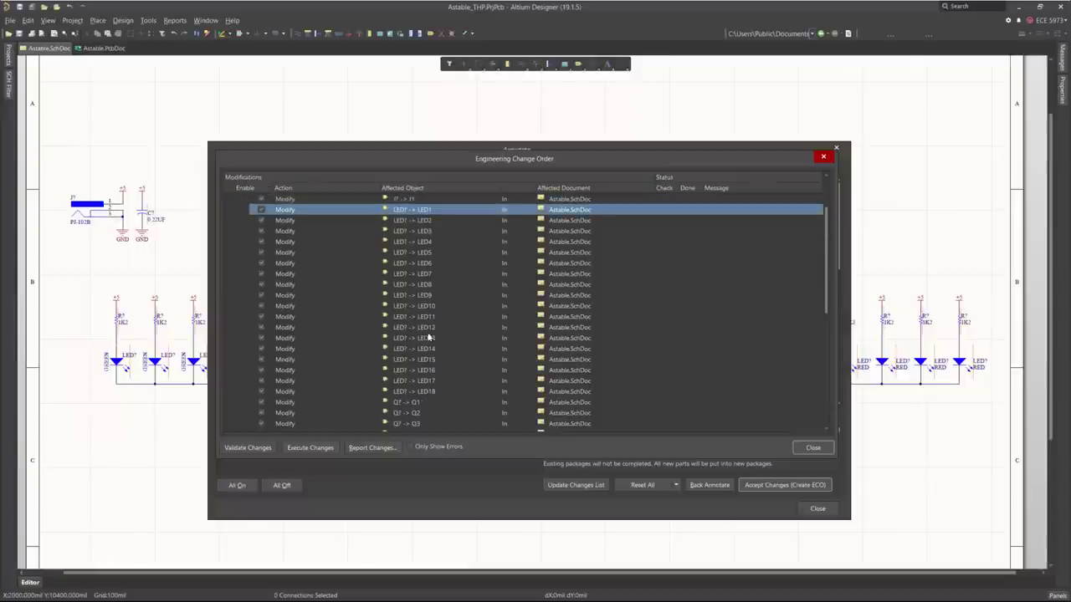
{"action": "left_click", "coordinate": [425, 391]}
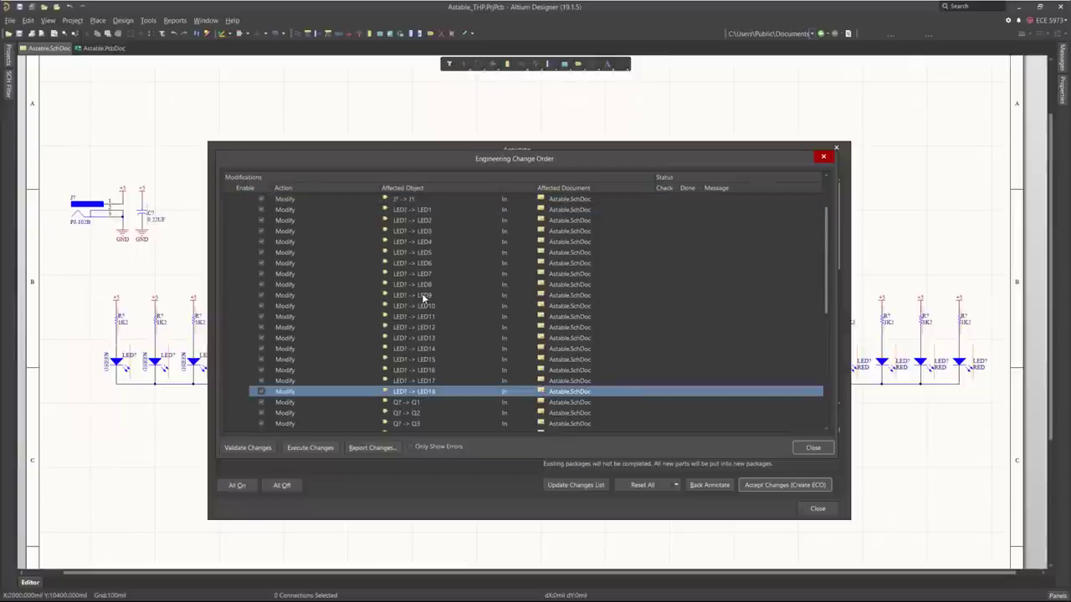
{"action": "scroll", "coordinate": [448, 335], "scroll_direction": "down", "scroll_amount": 7}
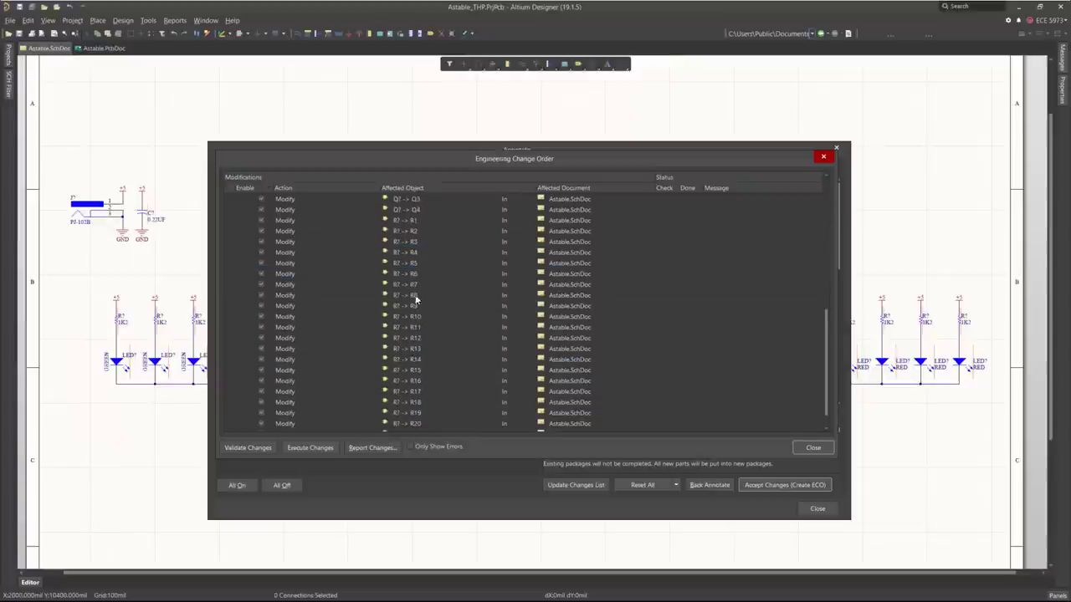
{"action": "scroll", "coordinate": [418, 276], "scroll_direction": "up", "scroll_amount": 2}
{"action": "scroll", "coordinate": [431, 393], "scroll_direction": "down", "scroll_amount": 3}
{"action": "left_click", "coordinate": [418, 424]}
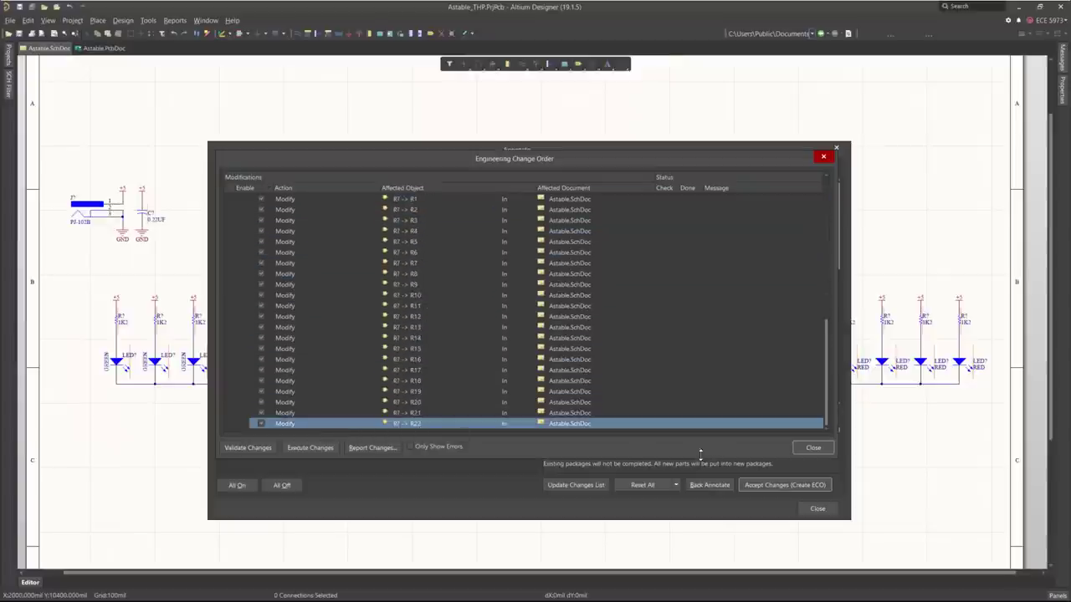
Step: Validate and execute all the designator changes in the engineering change order, checking the status of each entry
{"action": "left_click", "coordinate": [249, 448]}
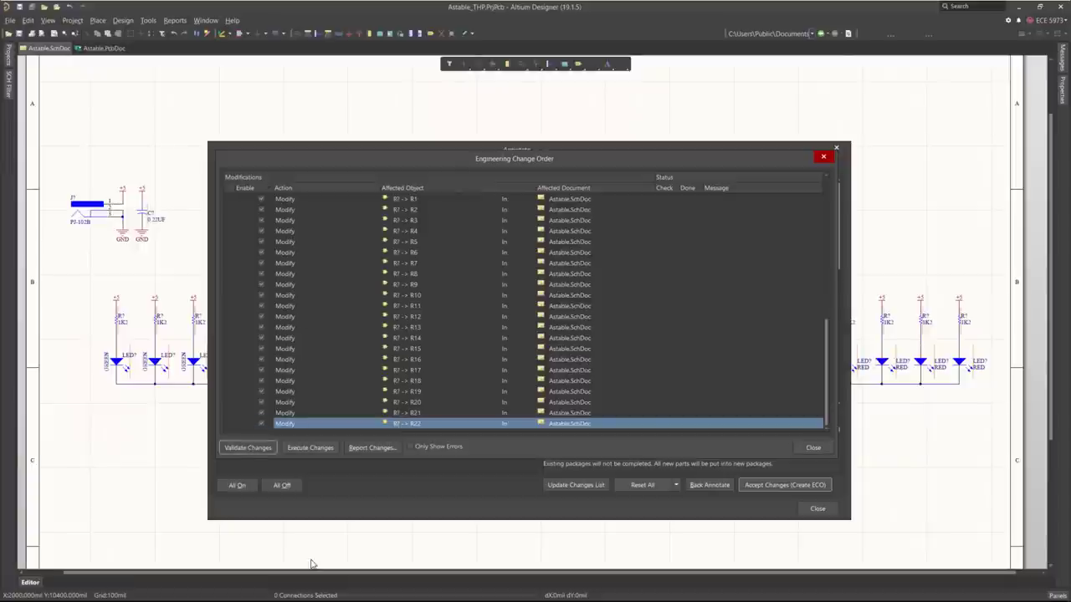
{"action": "mouse_move", "coordinate": [828, 350]}
{"action": "left_mouse_down"}
{"action": "mouse_move", "coordinate": [821, 197]}
{"action": "mouse_move", "coordinate": [836, 375]}
{"action": "left_mouse_up"}
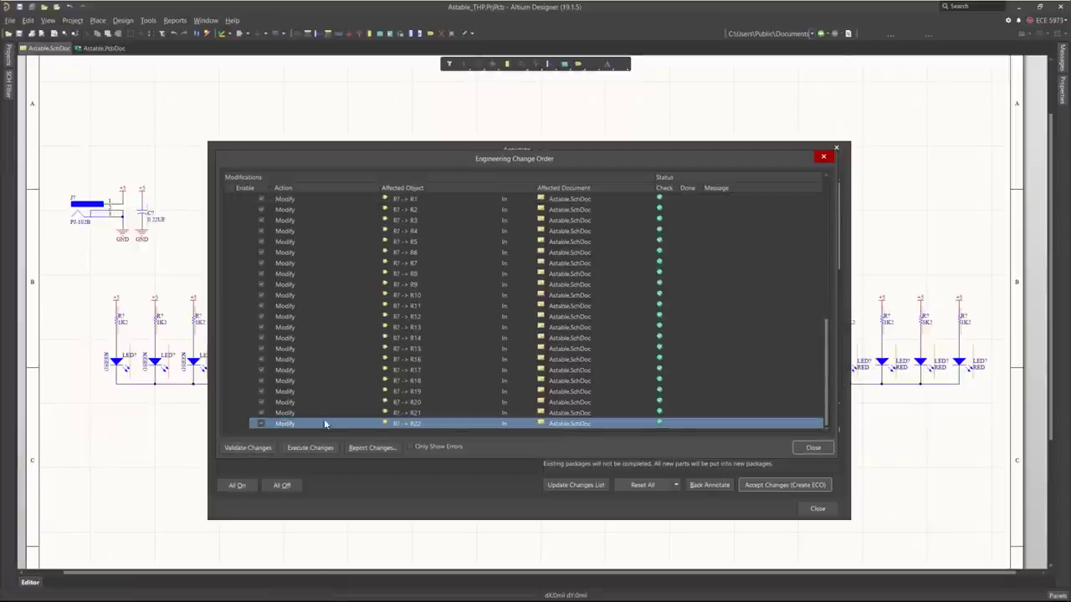
{"action": "left_click", "coordinate": [315, 448]}
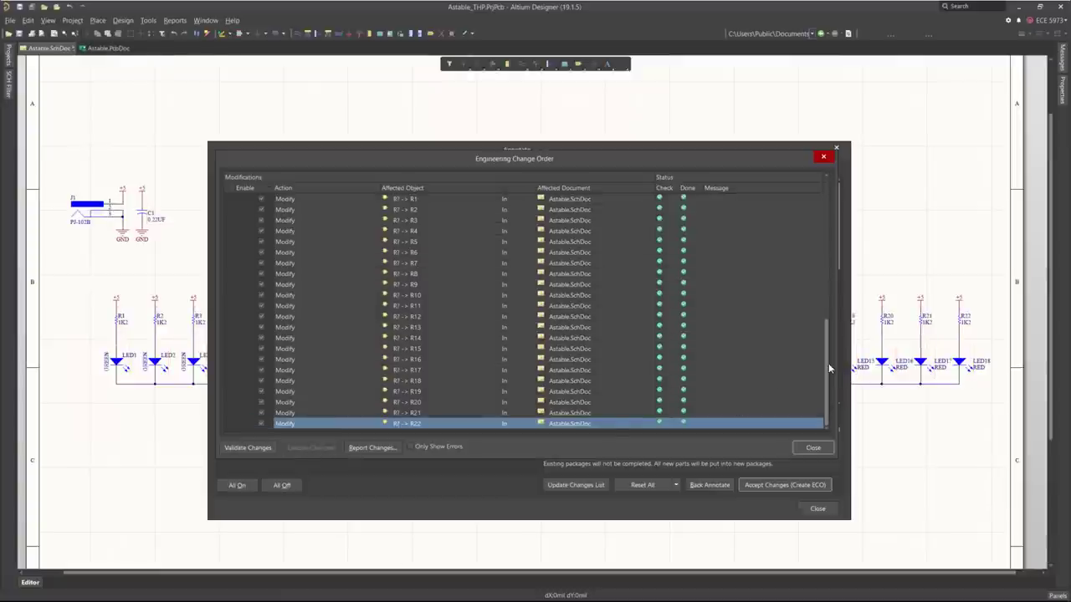
{"action": "mouse_move", "coordinate": [828, 363]}
{"action": "left_mouse_down"}
{"action": "mouse_move", "coordinate": [829, 209]}
{"action": "mouse_move", "coordinate": [837, 378]}
{"action": "mouse_move", "coordinate": [824, 199]}
{"action": "left_mouse_up"}
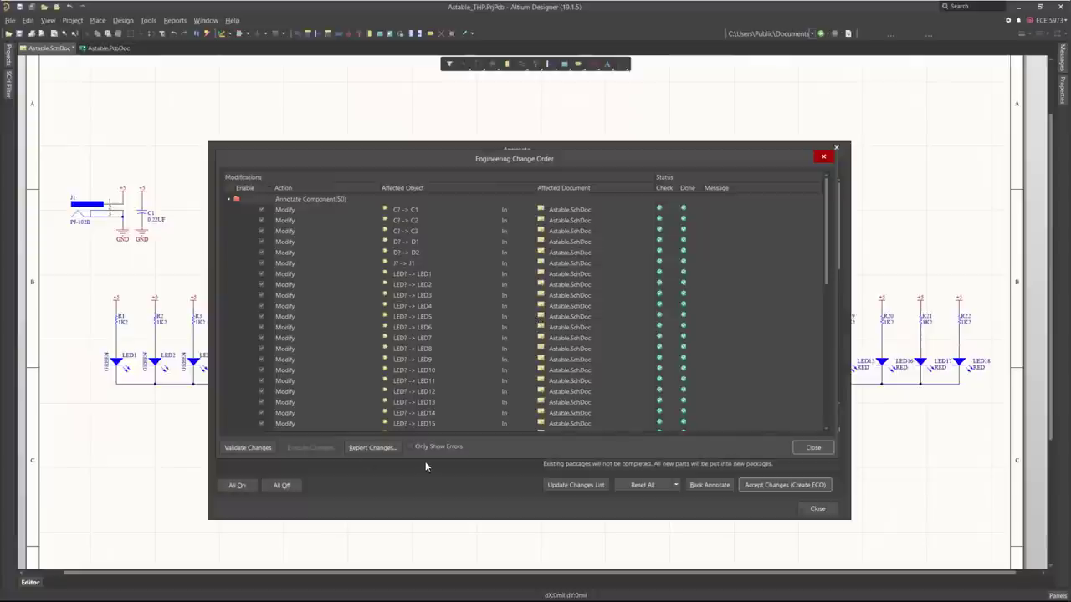
Step: Check the executed changes with Only Show Errors, restore the full list, and close the change order and annotation dialogs
{"action": "left_click", "coordinate": [411, 446]}
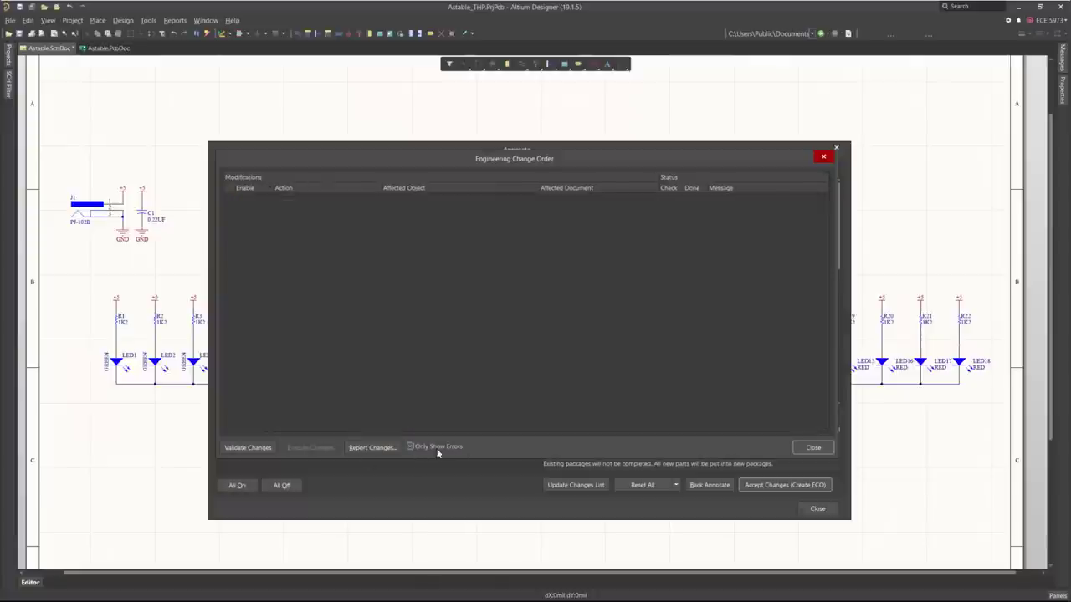
{"action": "left_click", "coordinate": [411, 448]}
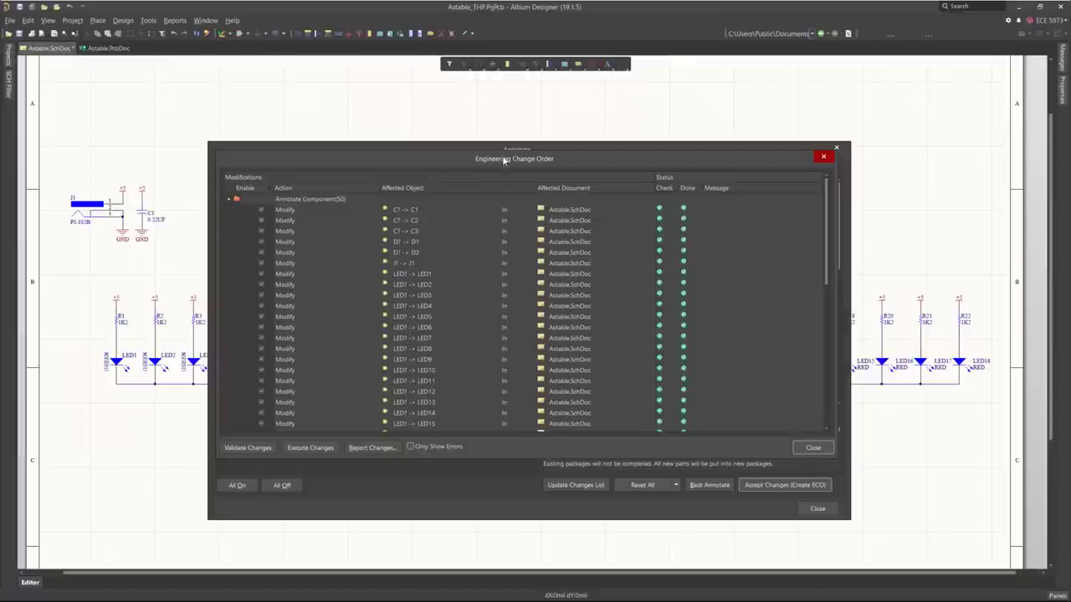
{"action": "left_click", "coordinate": [812, 448]}
{"action": "left_click", "coordinate": [812, 508]}
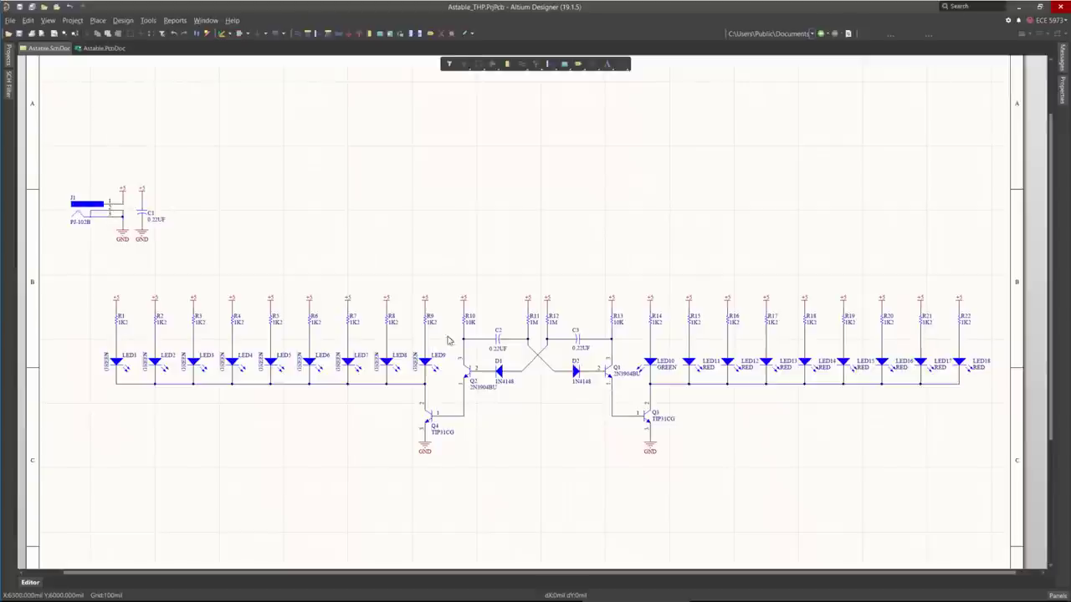
Step: Check the title block's sheet fields and use Number Schematic Sheets to automatically assign Astable.SchDoc's sheet number, document number and sheet count
{"action": "scroll", "coordinate": [568, 265], "scroll_direction": "down", "scroll_amount": 3}
{"action": "scroll", "coordinate": [745, 345], "scroll_direction": "down", "scroll_amount": 2}
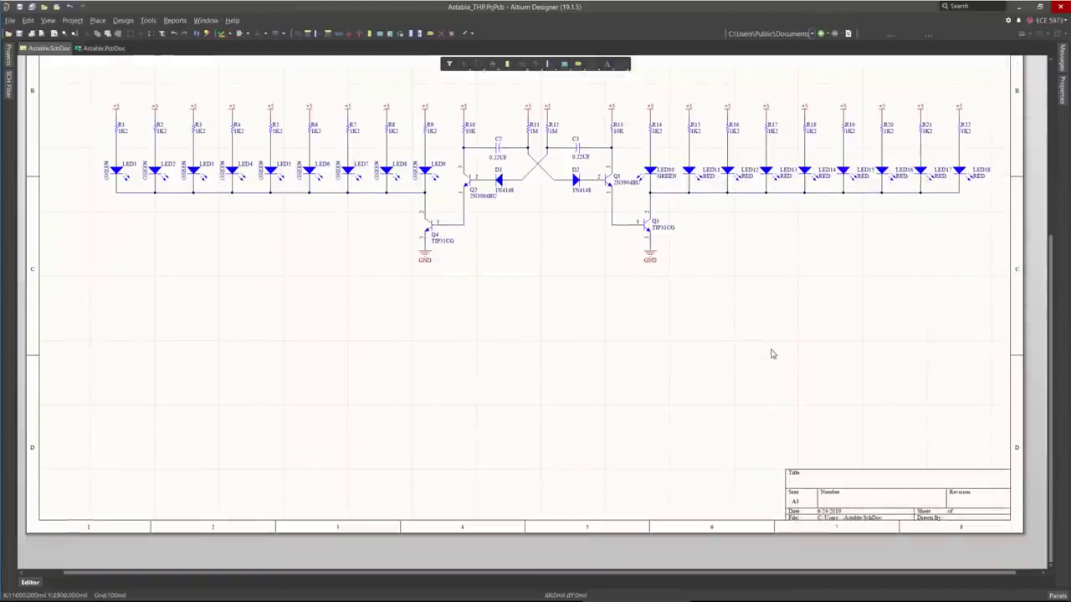
{"action": "scroll", "coordinate": [983, 547], "scroll_direction": "up", "scroll_amount": 4, "text": "ctrl"}
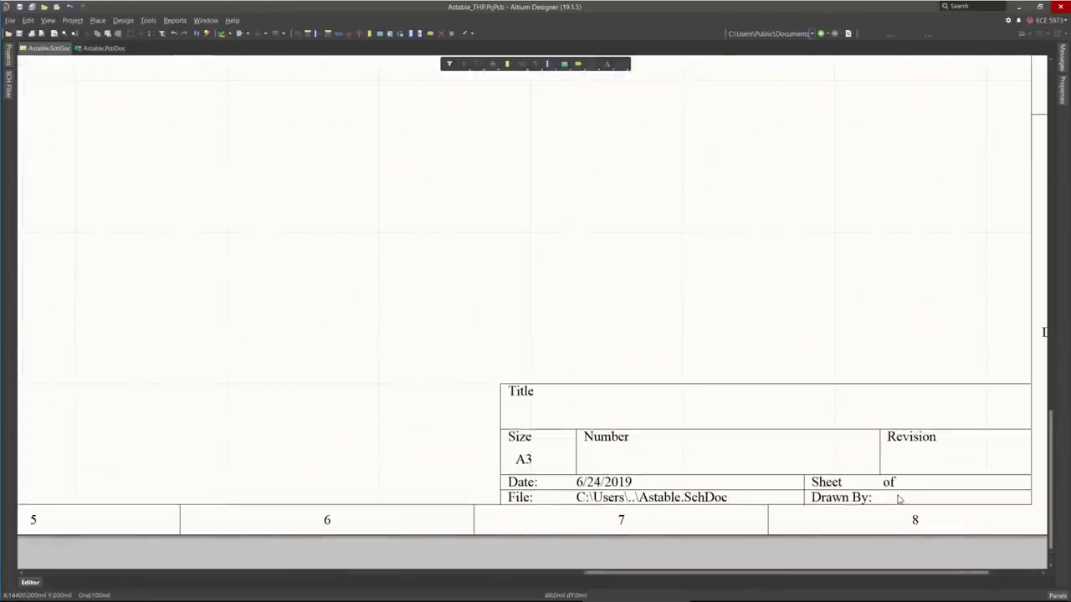
{"action": "scroll", "coordinate": [899, 497], "scroll_direction": "down", "scroll_amount": 5, "text": "ctrl"}
{"action": "scroll", "coordinate": [670, 406], "scroll_direction": "up", "scroll_amount": 3}
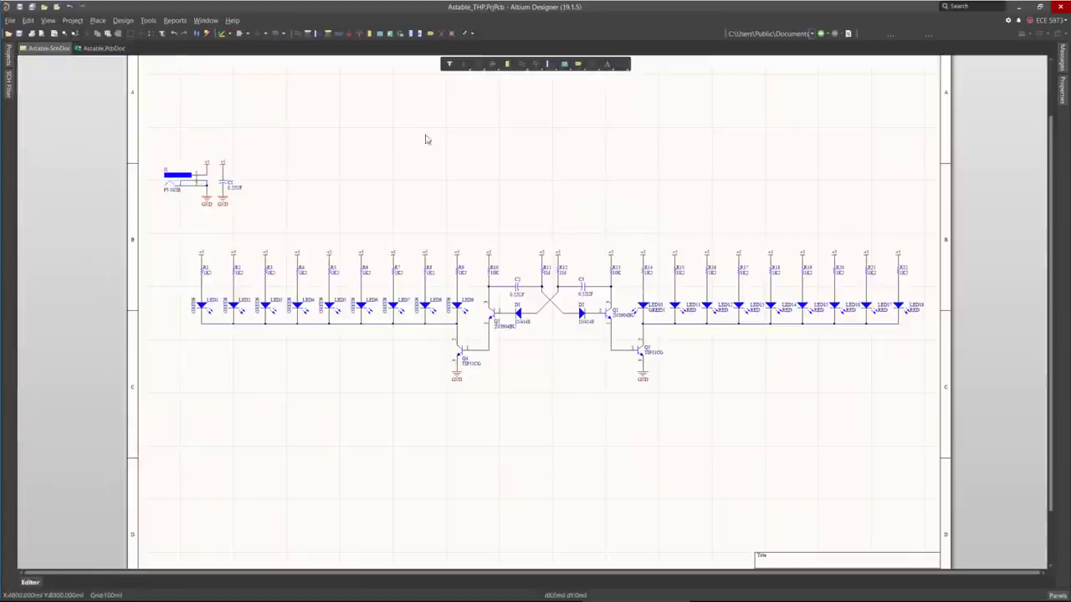
{"action": "left_click", "coordinate": [148, 21]}
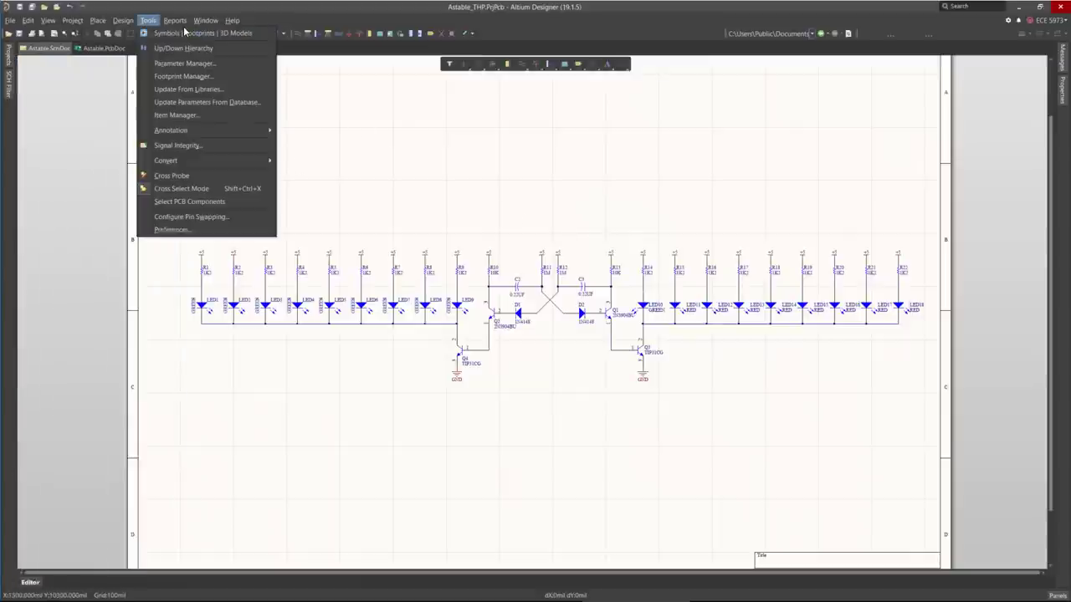
{"action": "mouse_move", "coordinate": [174, 132]}
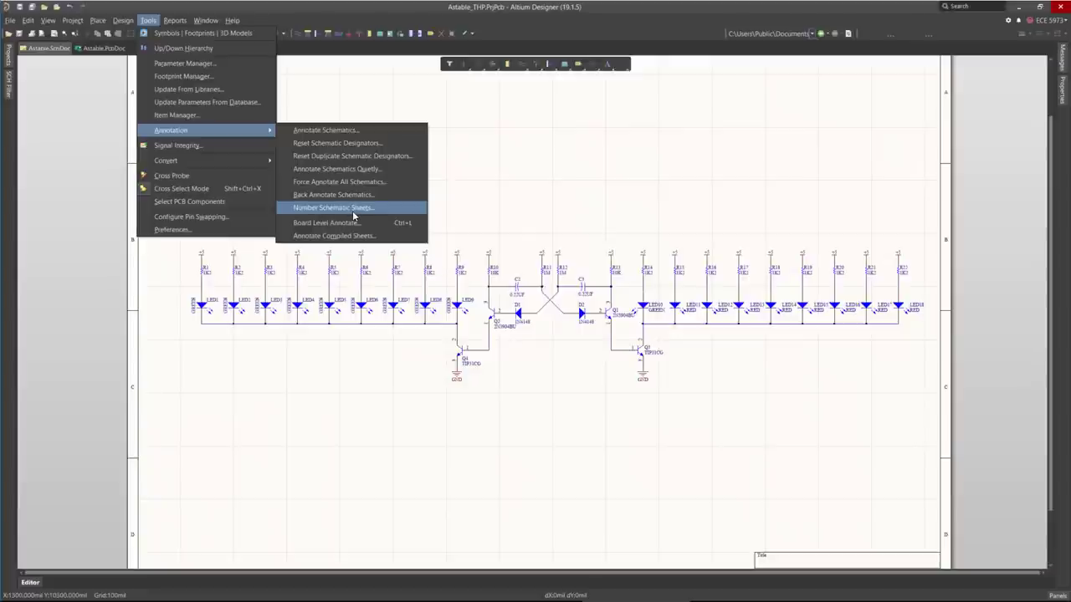
{"action": "left_click", "coordinate": [357, 208]}
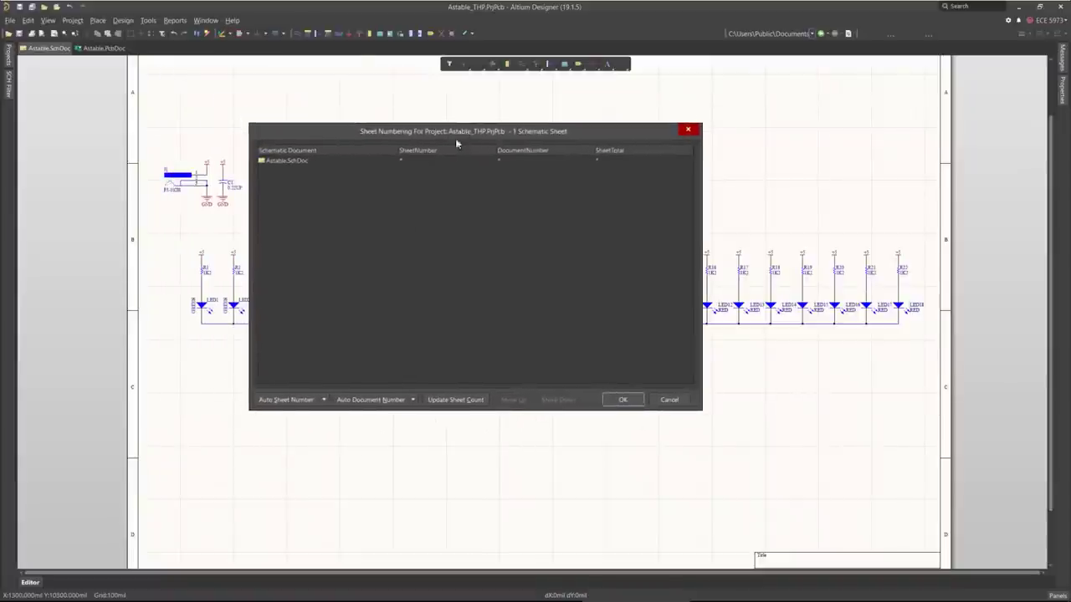
{"action": "left_click", "coordinate": [284, 402]}
{"action": "left_click", "coordinate": [365, 507]}
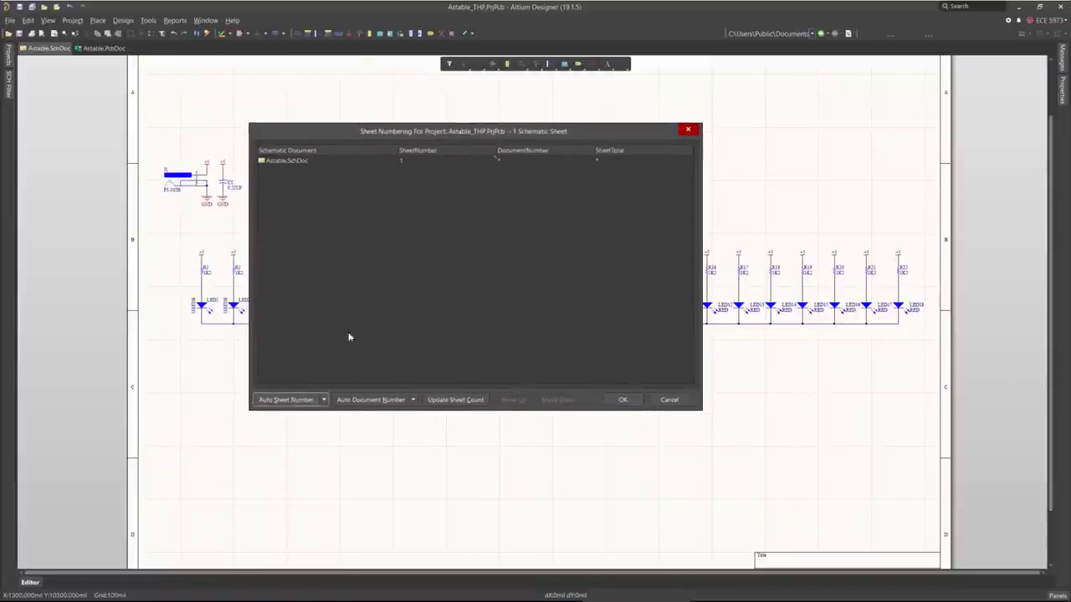
{"action": "left_click", "coordinate": [375, 402]}
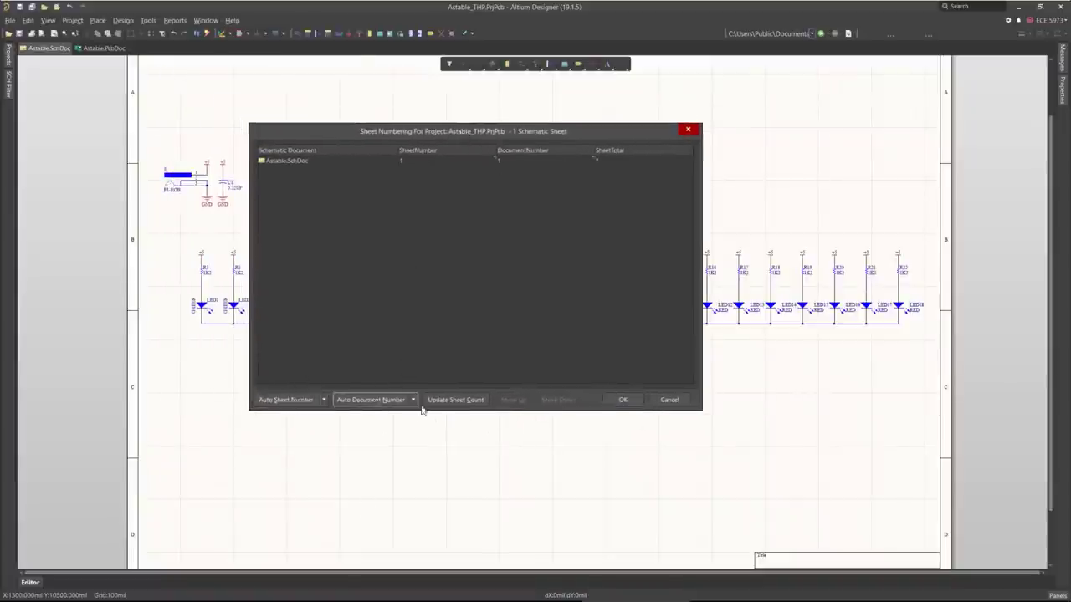
{"action": "left_click", "coordinate": [454, 404]}
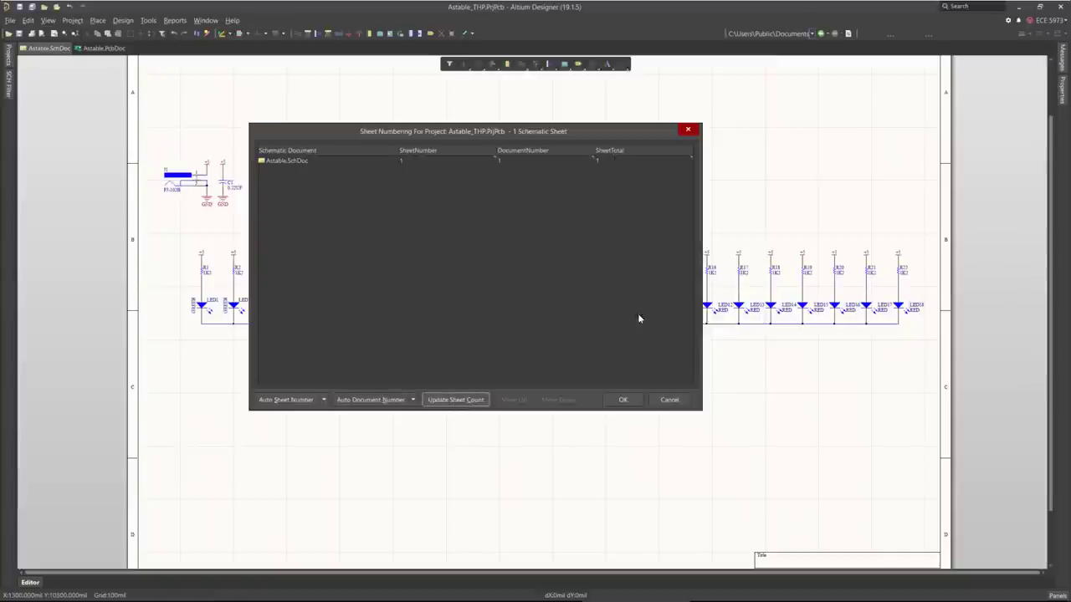
{"action": "left_click", "coordinate": [639, 402]}
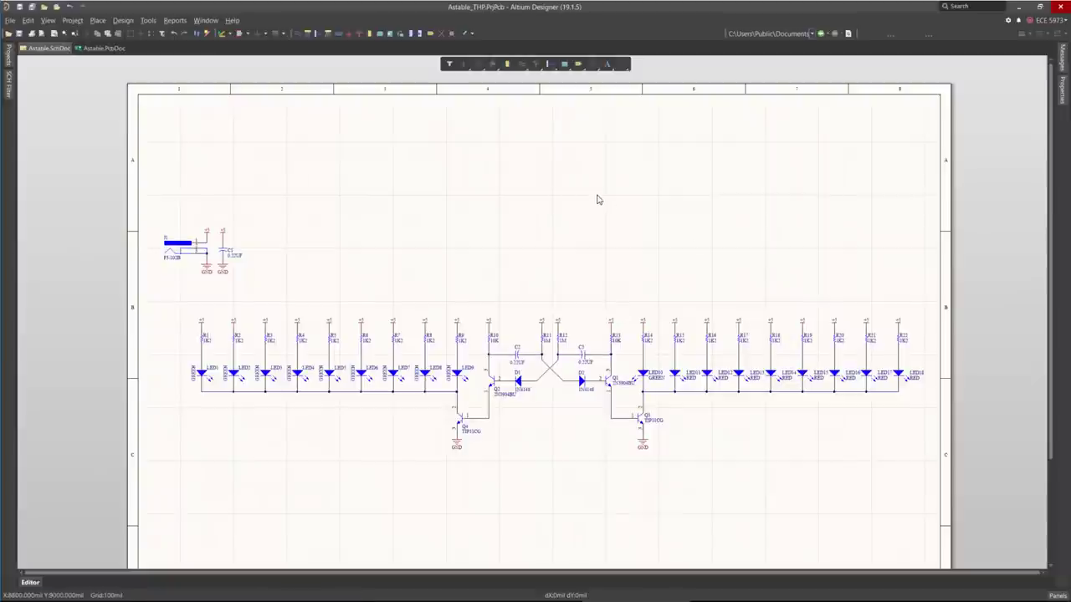
Step: Open the project options' Error Reporting settings and check the report mode choices for Bus indices out of range
{"action": "scroll", "coordinate": [999, 281], "scroll_direction": "down", "scroll_amount": 1}
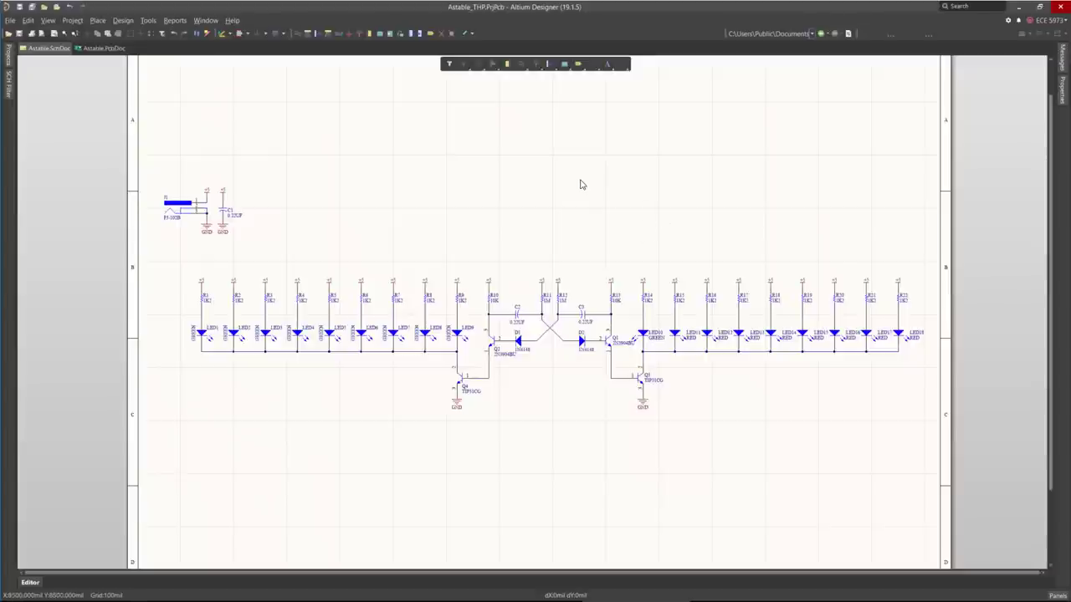
{"action": "scroll", "coordinate": [590, 181], "scroll_direction": "up", "scroll_amount": 1}
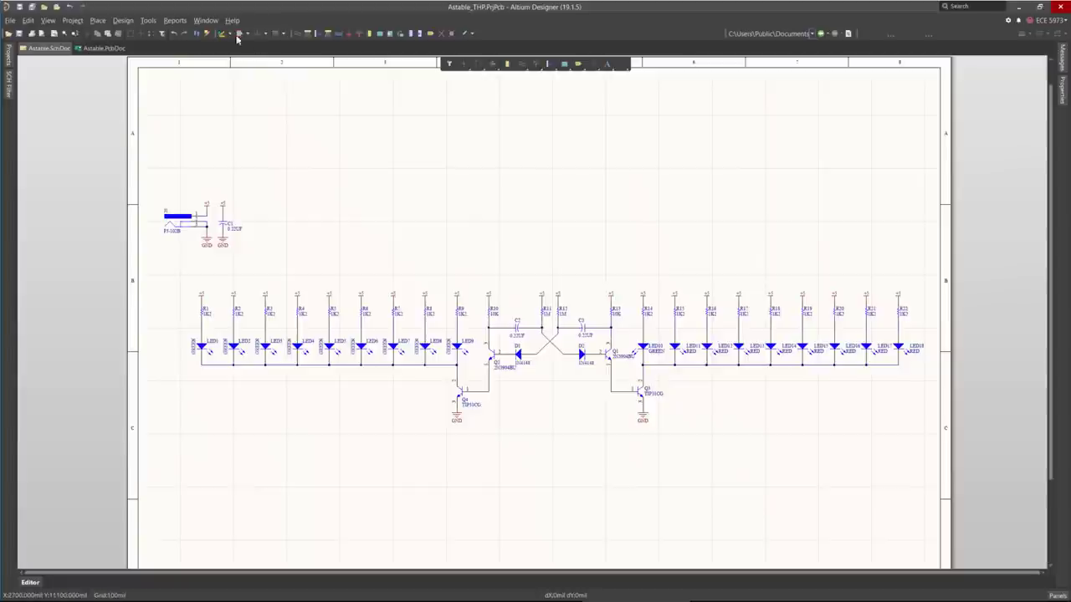
{"action": "left_click", "coordinate": [75, 21]}
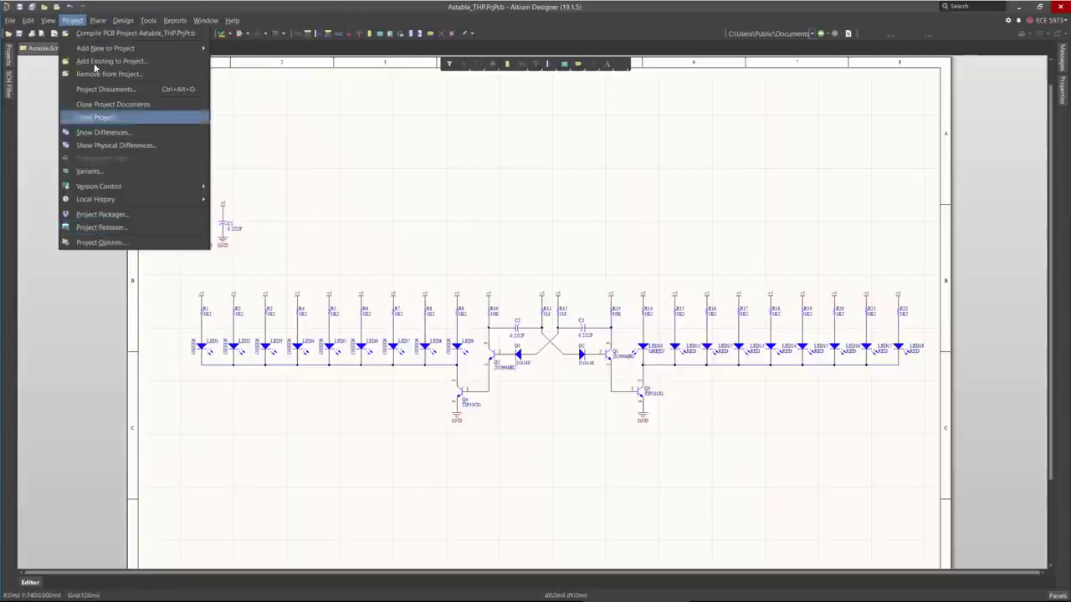
{"action": "left_click", "coordinate": [98, 20]}
{"action": "mouse_move", "coordinate": [73, 20]}
{"action": "left_click", "coordinate": [99, 241]}
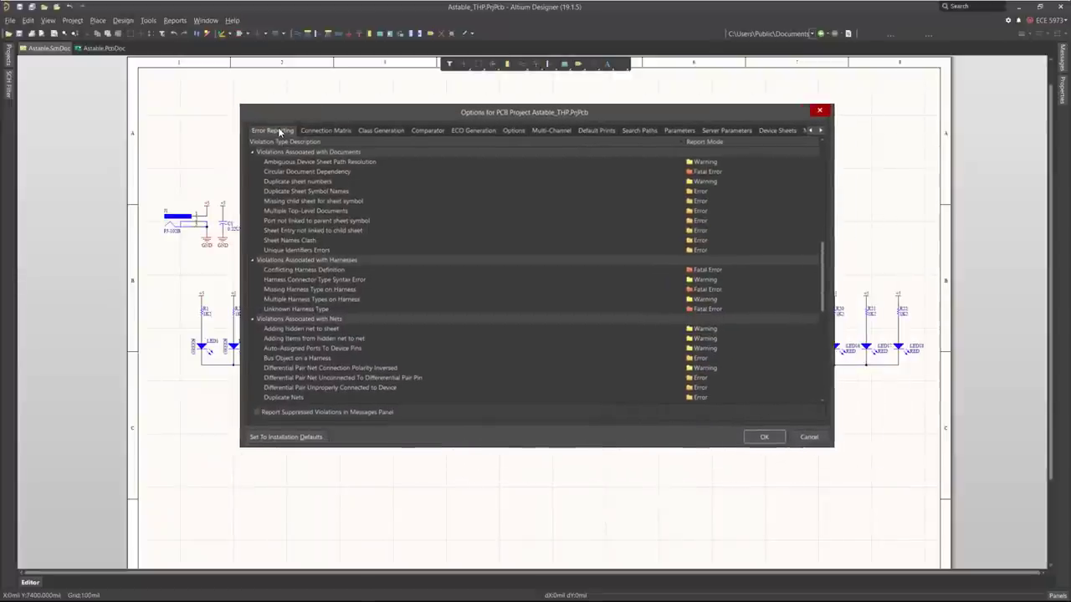
{"action": "left_click_drag", "start_coordinate": [822, 263], "coordinate": [820, 153]}
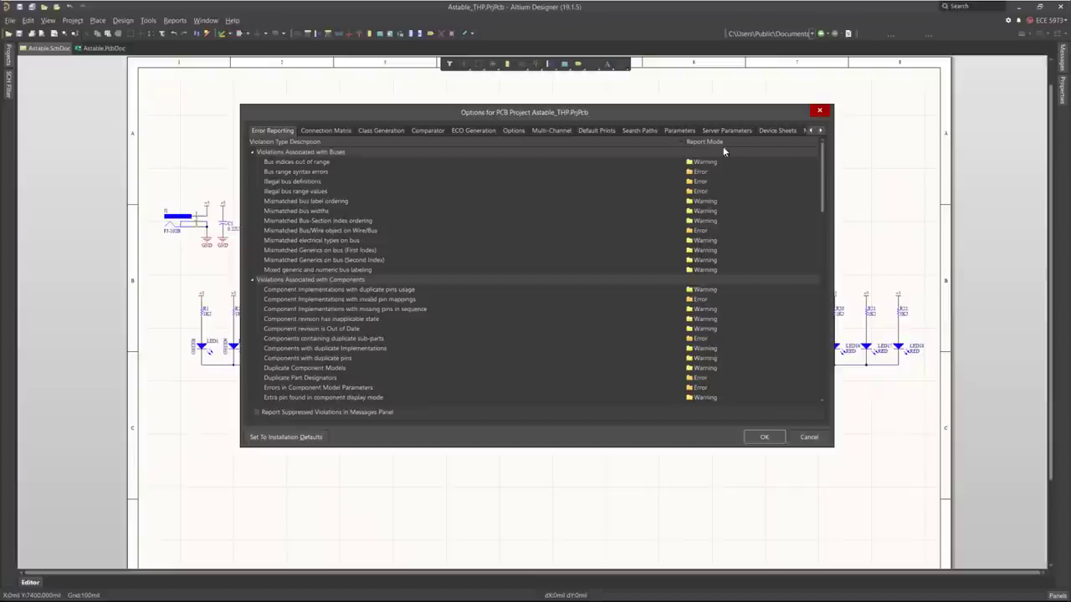
{"action": "left_click", "coordinate": [750, 162]}
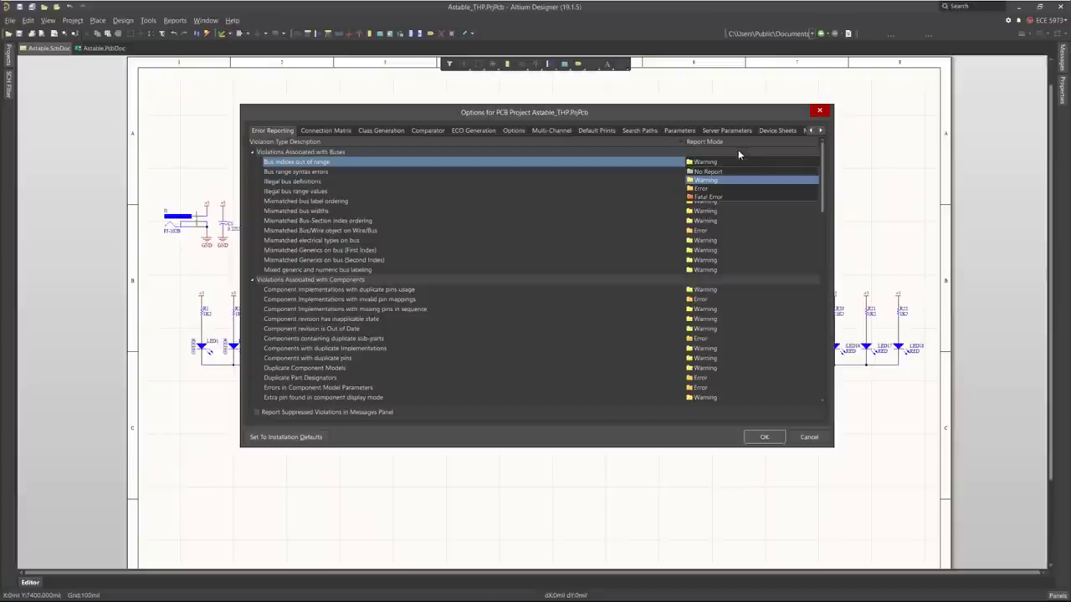
{"action": "left_click", "coordinate": [738, 159]}
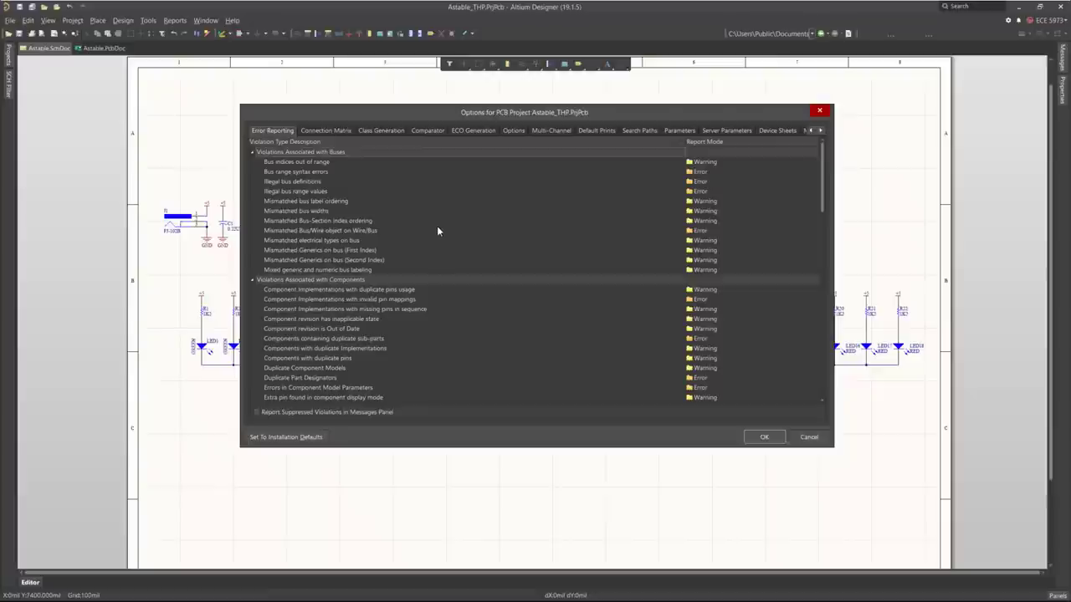
Step: Examine the component violations, checking the report mode choices for Duplicate Part Designators and the entry for Duplicate Component Models
{"action": "scroll", "coordinate": [418, 268], "scroll_direction": "down", "scroll_amount": 3}
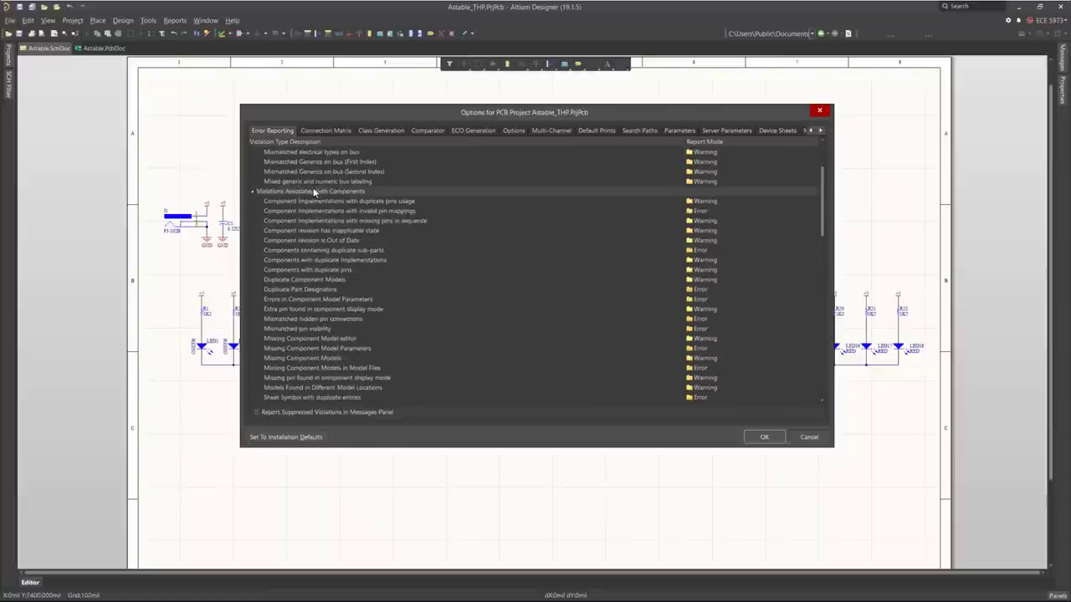
{"action": "scroll", "coordinate": [380, 194], "scroll_direction": "down", "scroll_amount": 2}
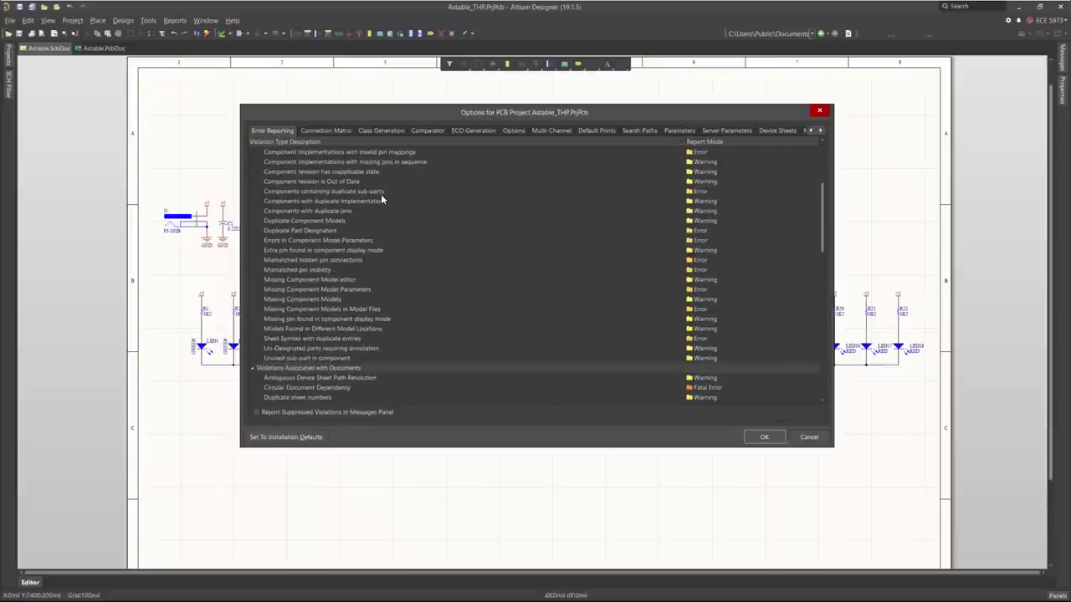
{"action": "left_click", "coordinate": [309, 232]}
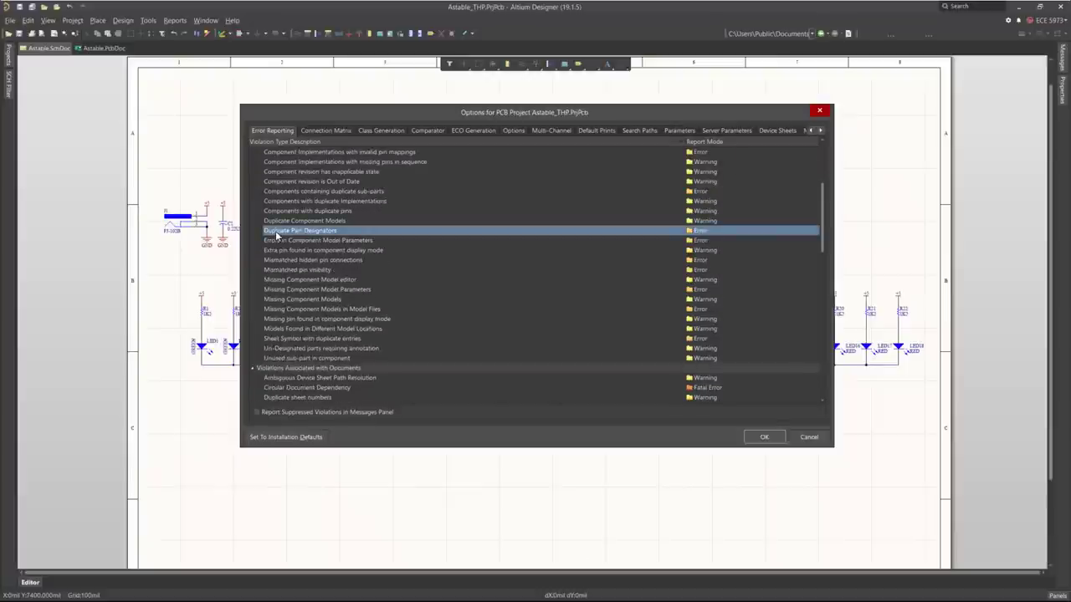
{"action": "left_click", "coordinate": [716, 235]}
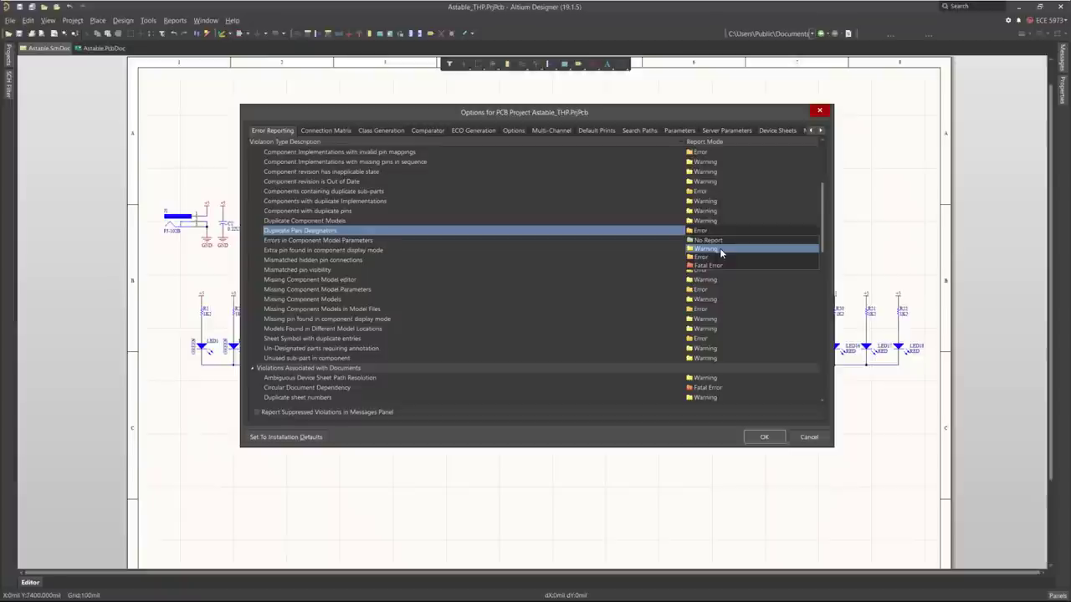
{"action": "left_click", "coordinate": [826, 220]}
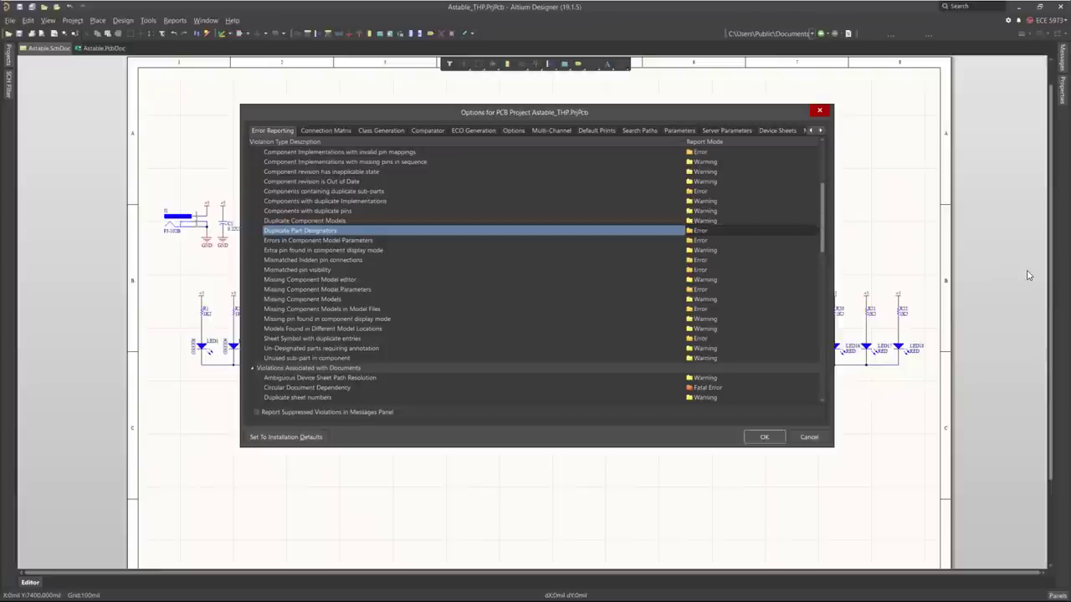
{"action": "left_click", "coordinate": [774, 233]}
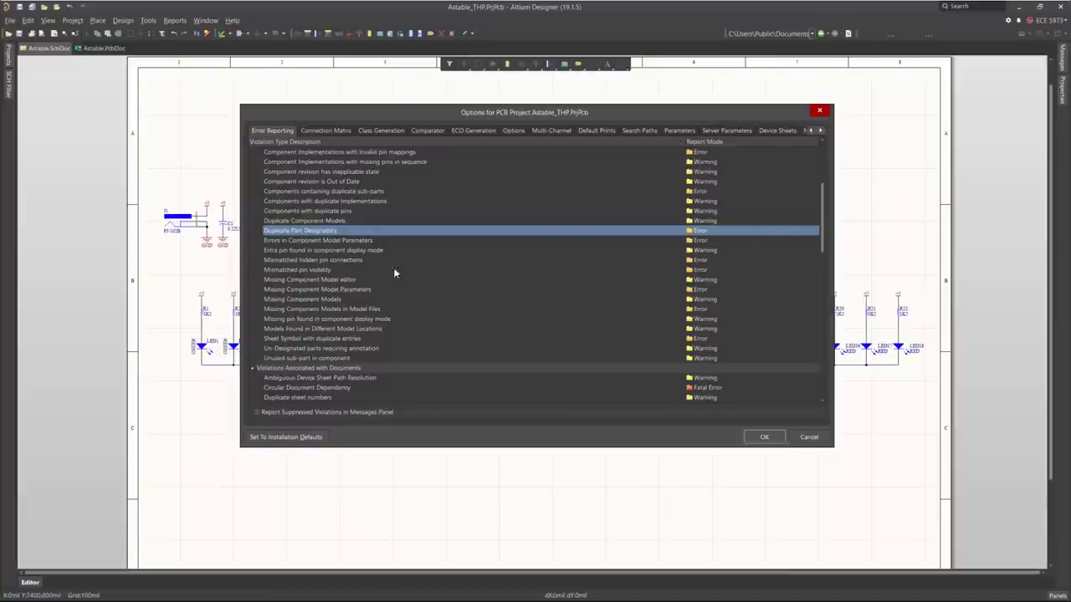
{"action": "left_click", "coordinate": [707, 221]}
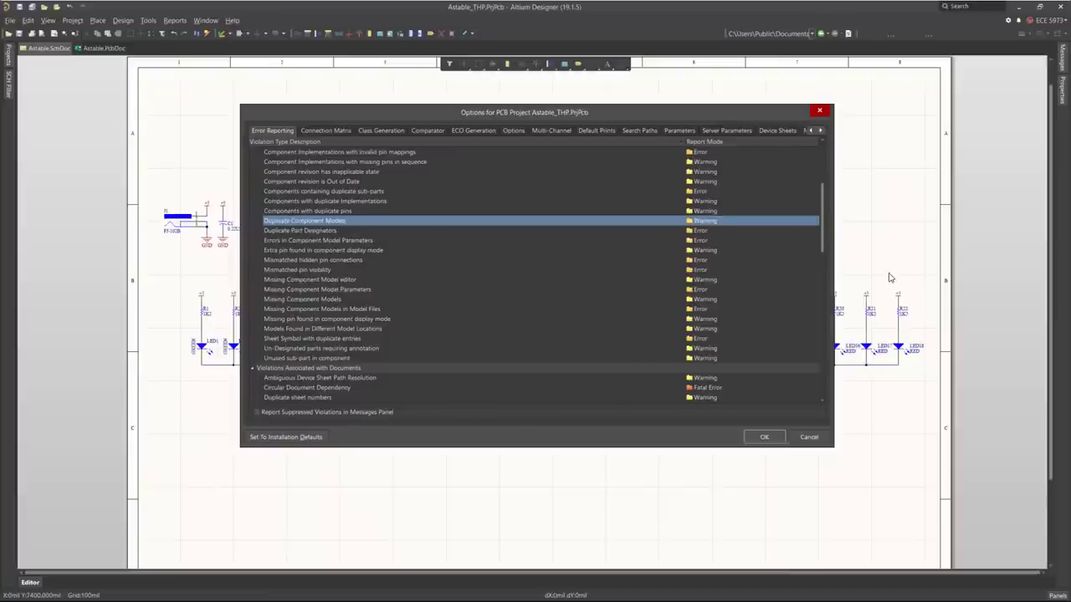
{"action": "left_click", "coordinate": [889, 277]}
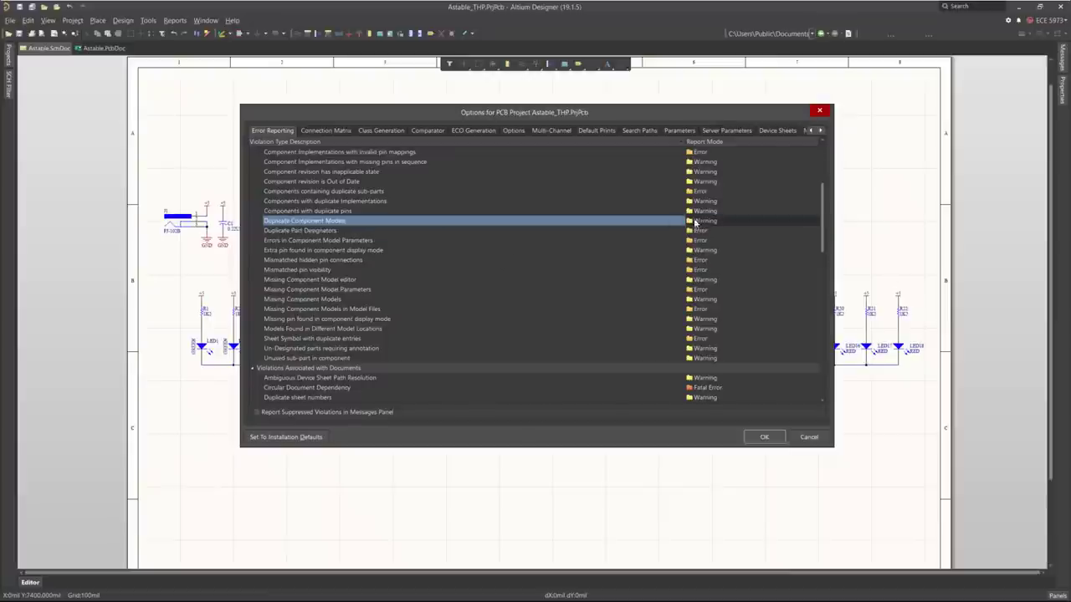
{"action": "scroll", "coordinate": [825, 248], "scroll_direction": "down", "scroll_amount": 1}
{"action": "left_click_drag", "start_coordinate": [824, 247], "coordinate": [832, 168]}
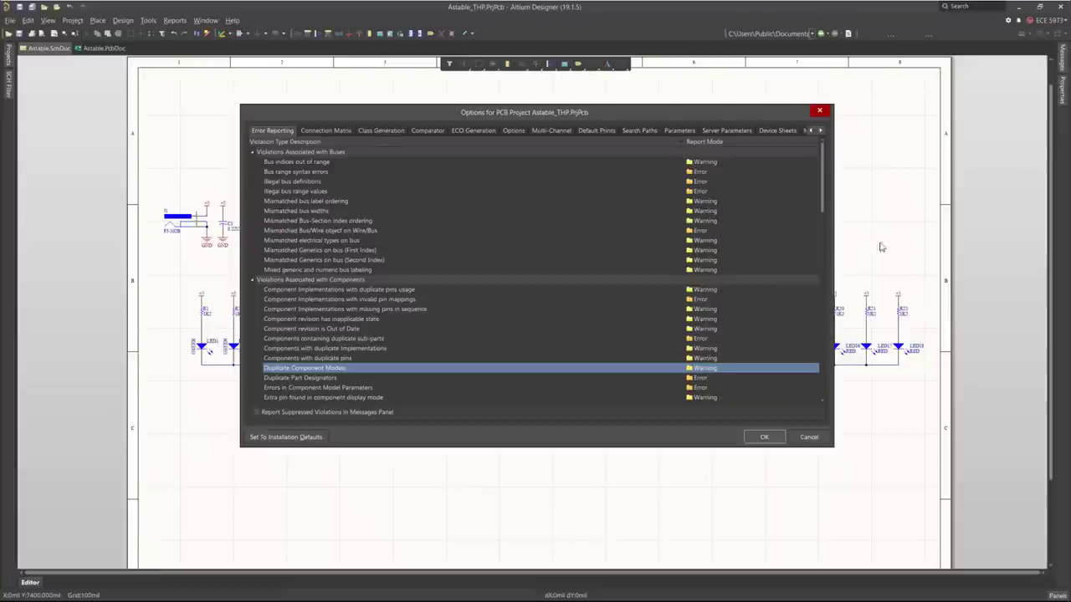
{"action": "left_click_drag", "start_coordinate": [822, 161], "coordinate": [823, 159]}
Step: In the Connection Matrix, try Error for an unconnected input pin and cycle the cell back to Warning
{"action": "left_click", "coordinate": [321, 132]}
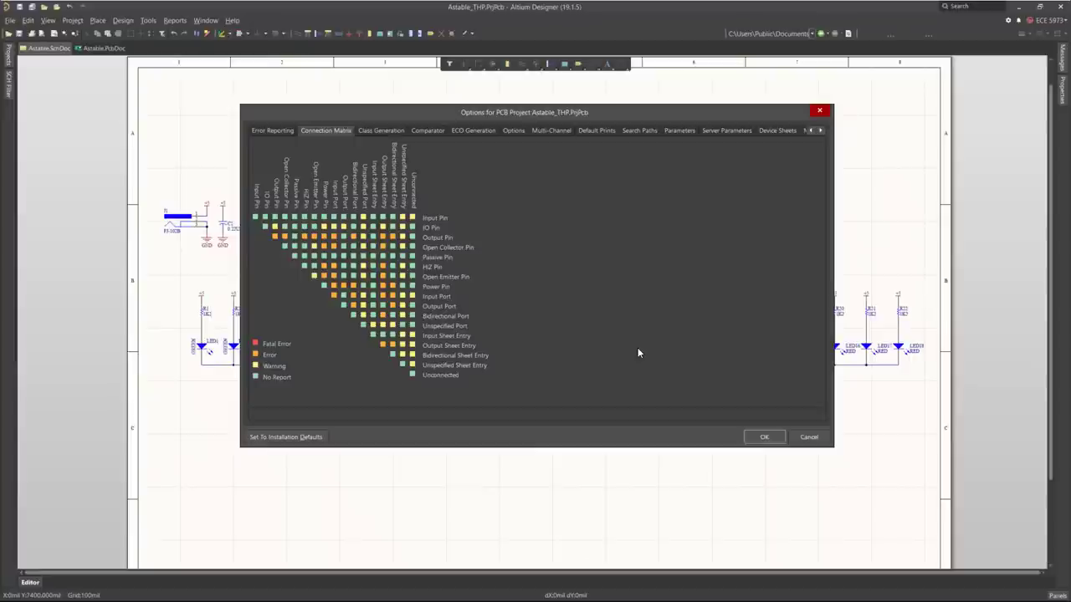
{"action": "left_click", "coordinate": [412, 218]}
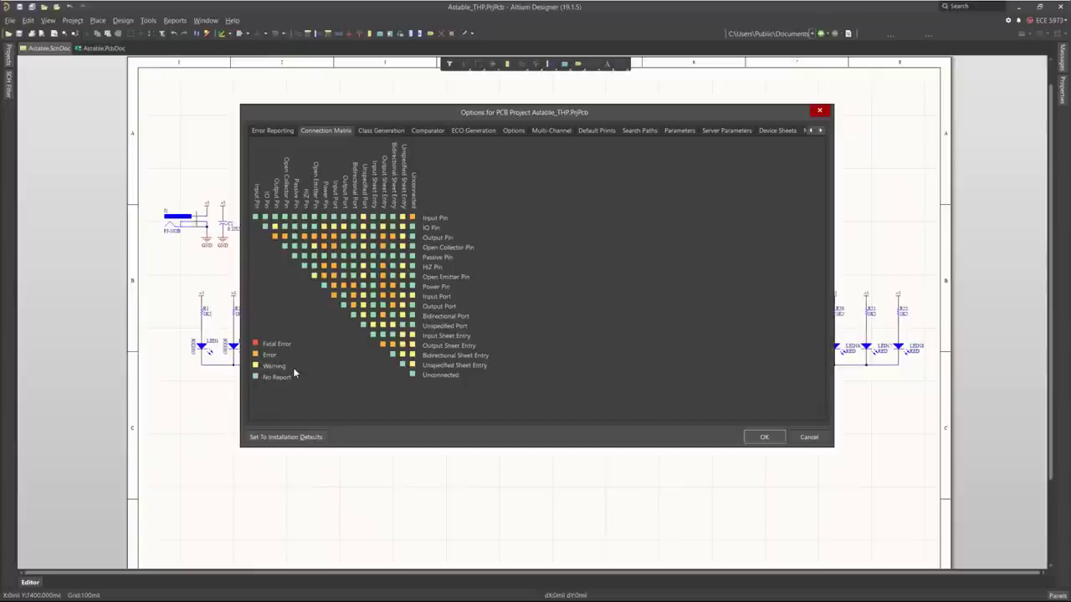
{"action": "left_click", "coordinate": [411, 218]}
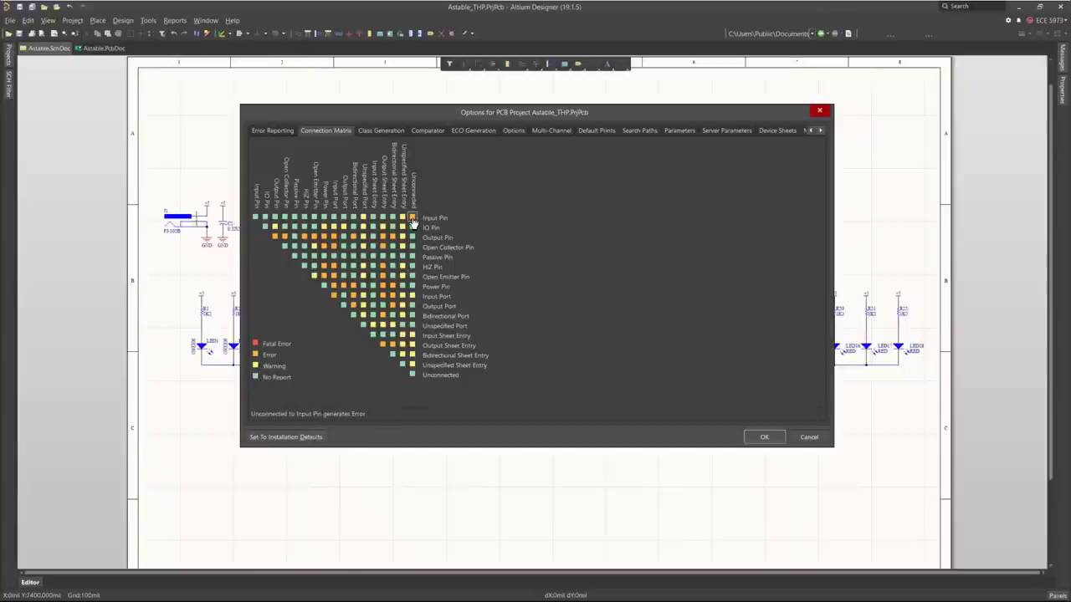
{"action": "left_click", "coordinate": [411, 217]}
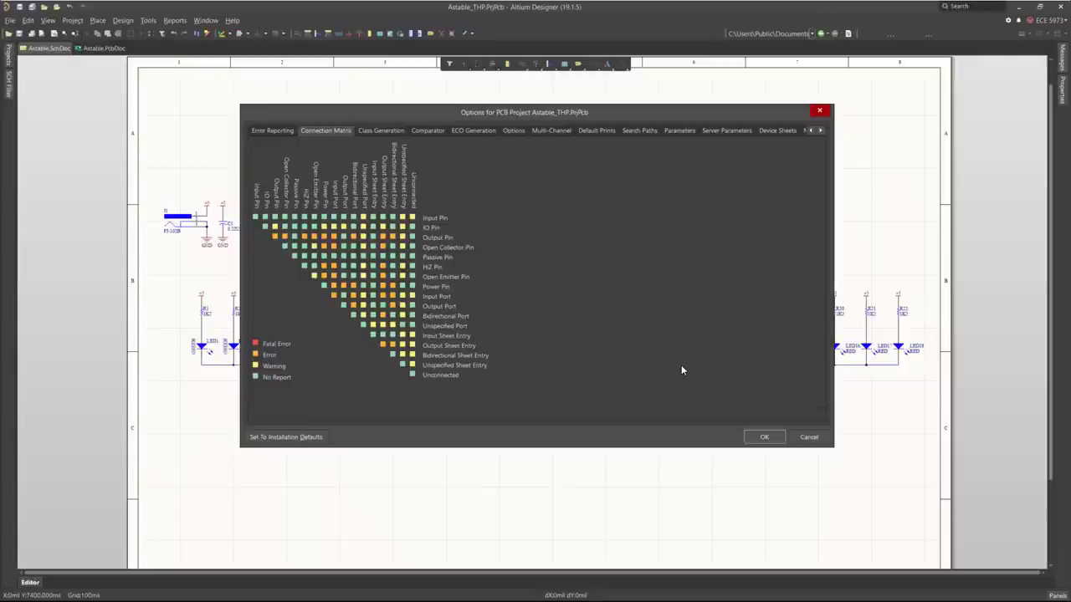
Step: In the Class Generation settings, disable automatic component classes for Astable.SchDoc and accept the project options
{"action": "left_click", "coordinate": [377, 129]}
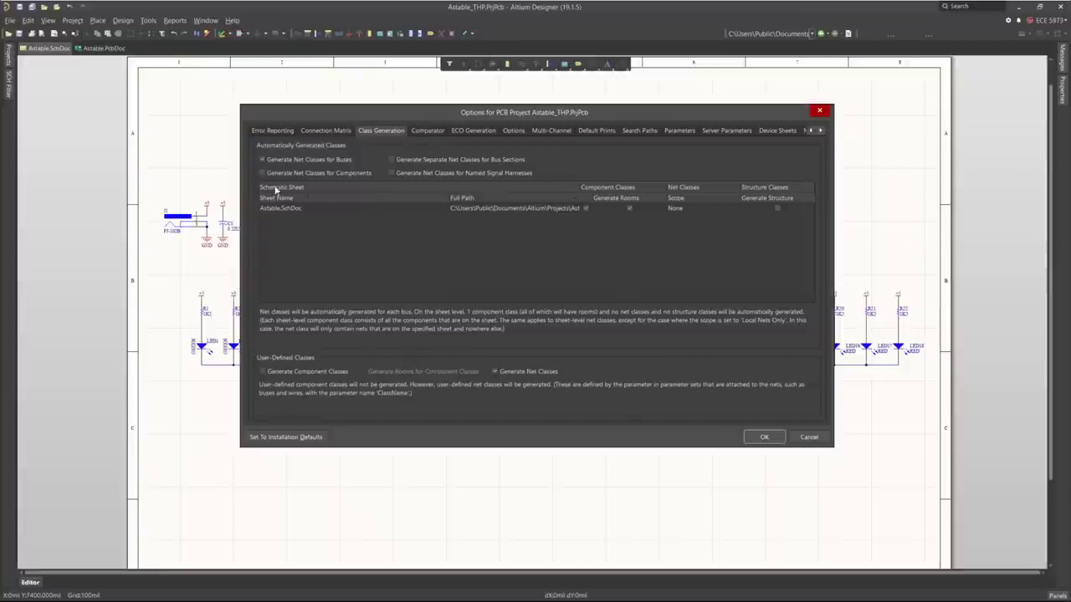
{"action": "left_click", "coordinate": [585, 208]}
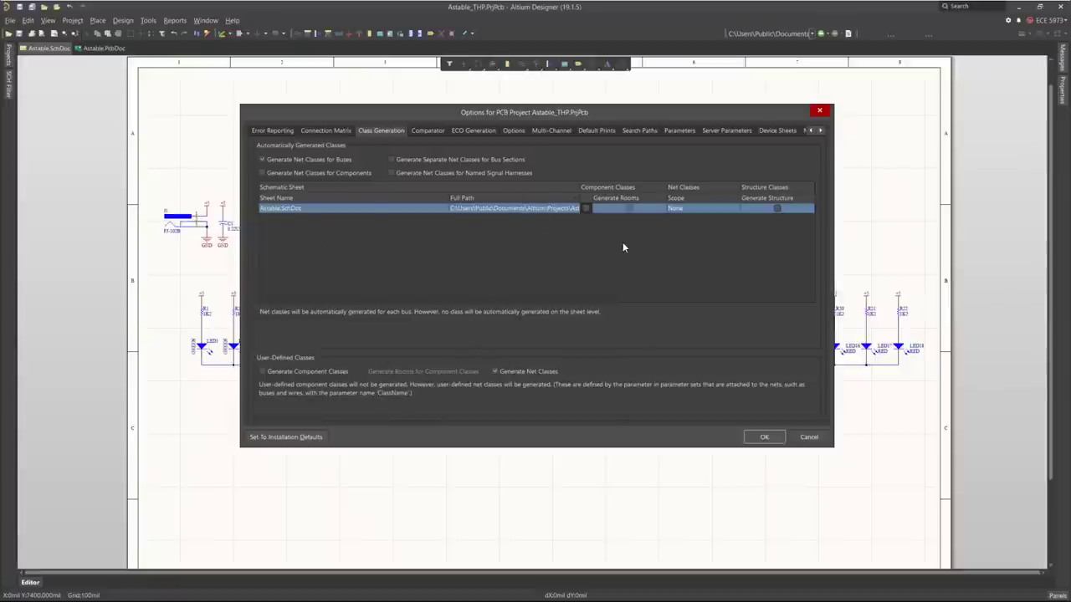
{"action": "left_click", "coordinate": [763, 436]}
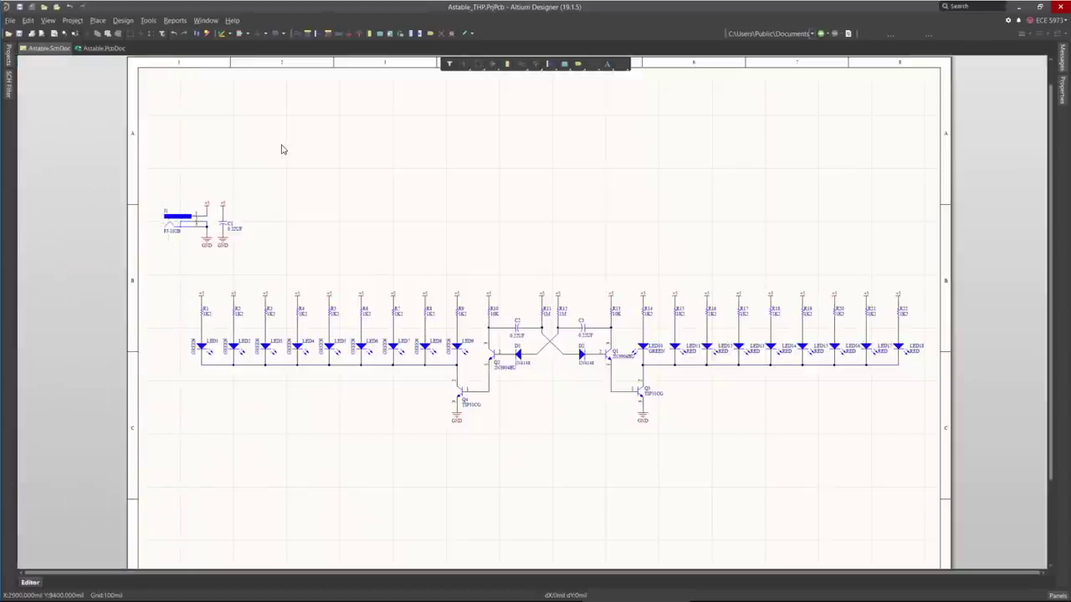
Step: Reopen the project options, recheck the Class Generation and Connection Matrix settings, and close the dialog
{"action": "left_click", "coordinate": [75, 23]}
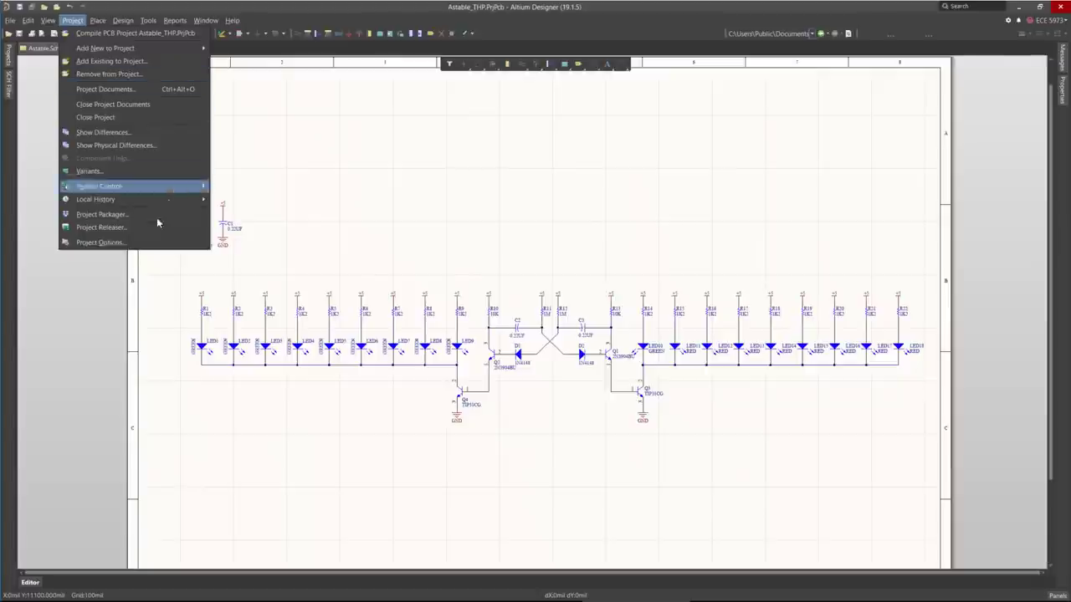
{"action": "key", "text": "Return"}
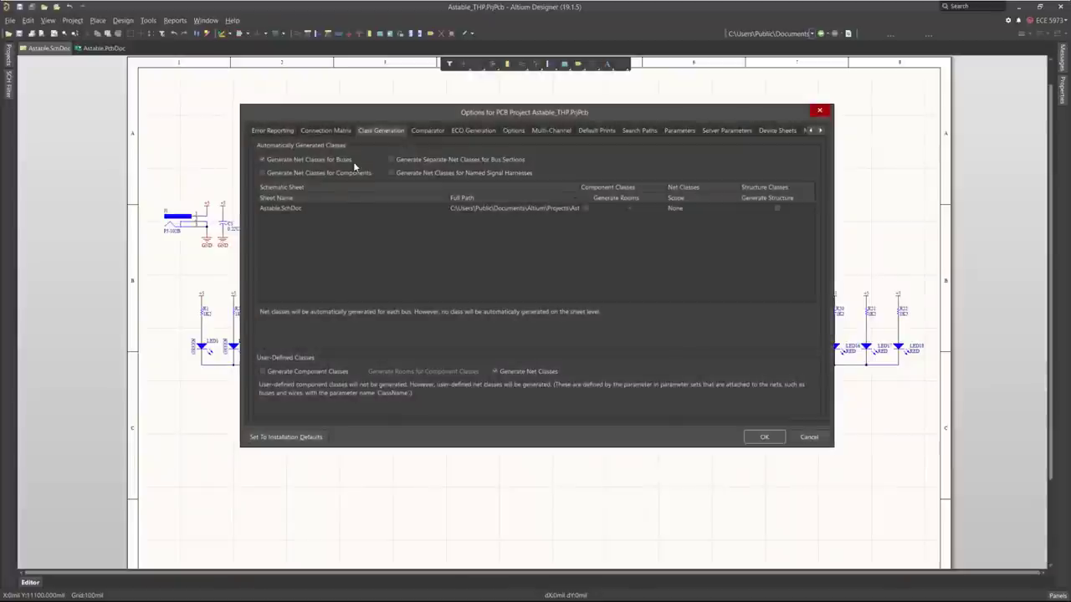
{"action": "left_click", "coordinate": [323, 132]}
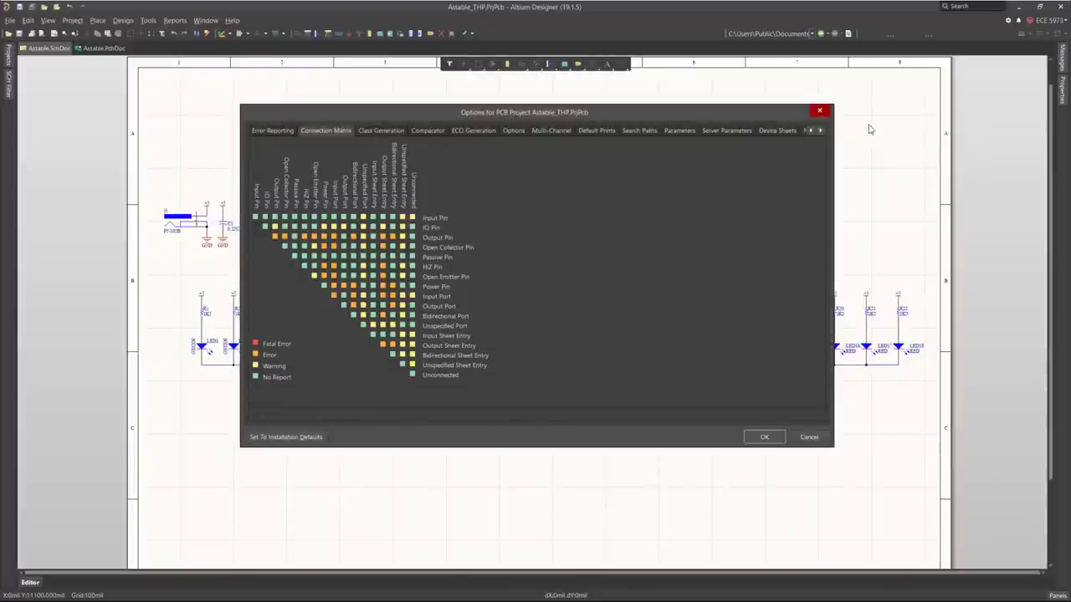
{"action": "left_click", "coordinate": [818, 110]}
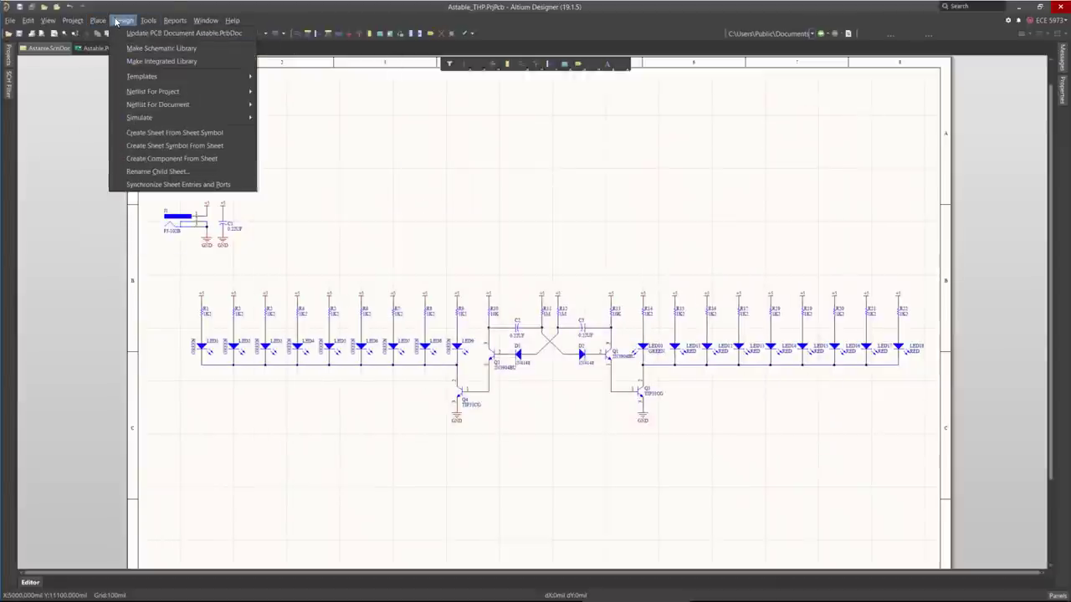
Step: Compile the PCB project Astable_THP.PrjPcb and check the compile messages
{"action": "left_click", "coordinate": [123, 20]}
{"action": "left_click", "coordinate": [72, 20]}
{"action": "left_click", "coordinate": [120, 45]}
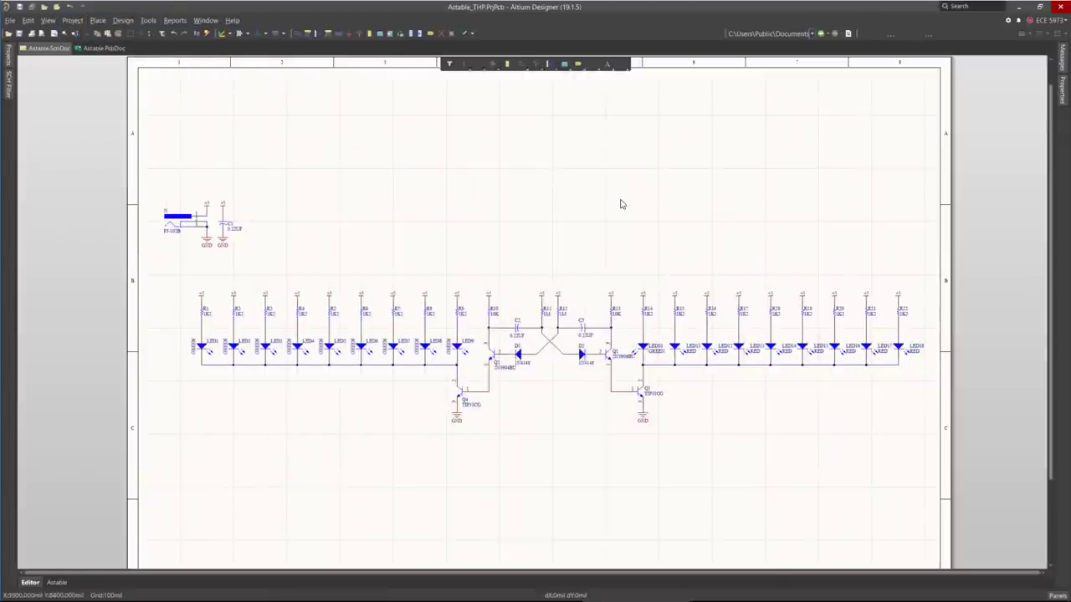
{"action": "left_click", "coordinate": [7, 54]}
{"action": "right_click", "coordinate": [83, 127]}
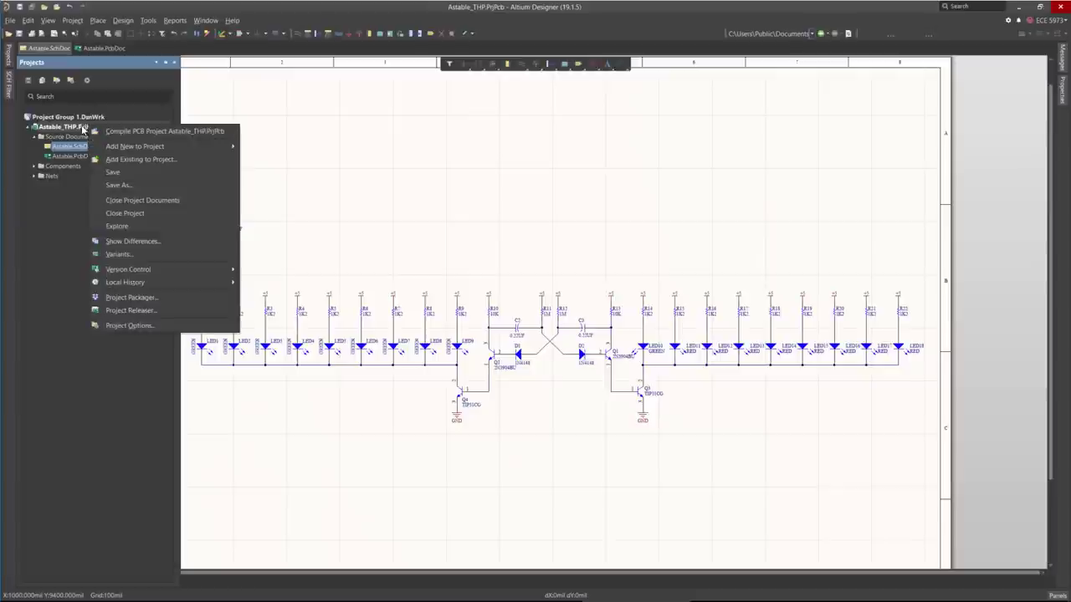
{"action": "left_click", "coordinate": [132, 134]}
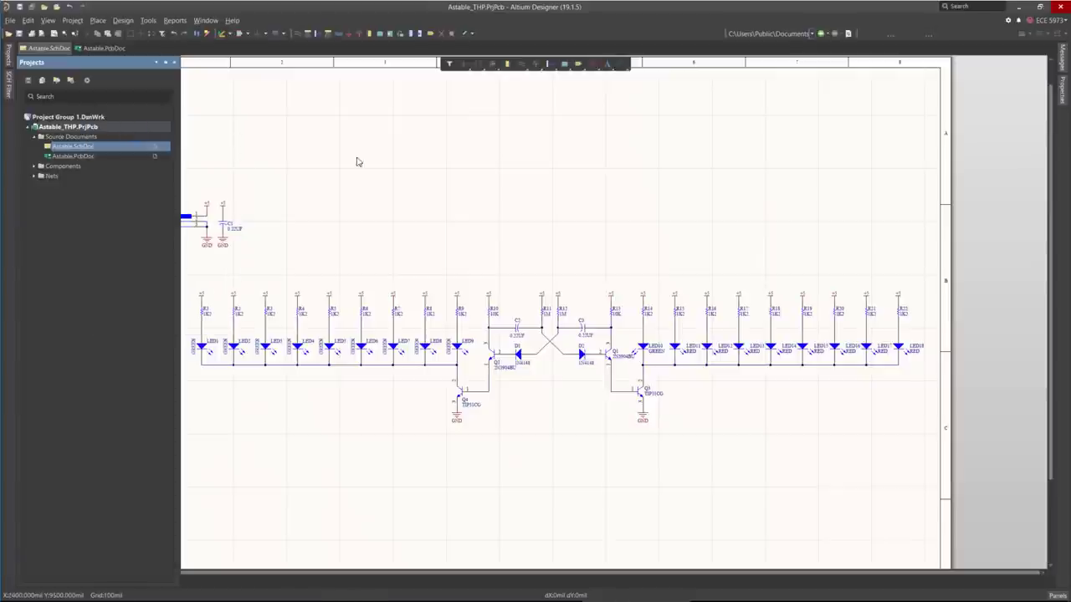
{"action": "left_click", "coordinate": [1064, 58]}
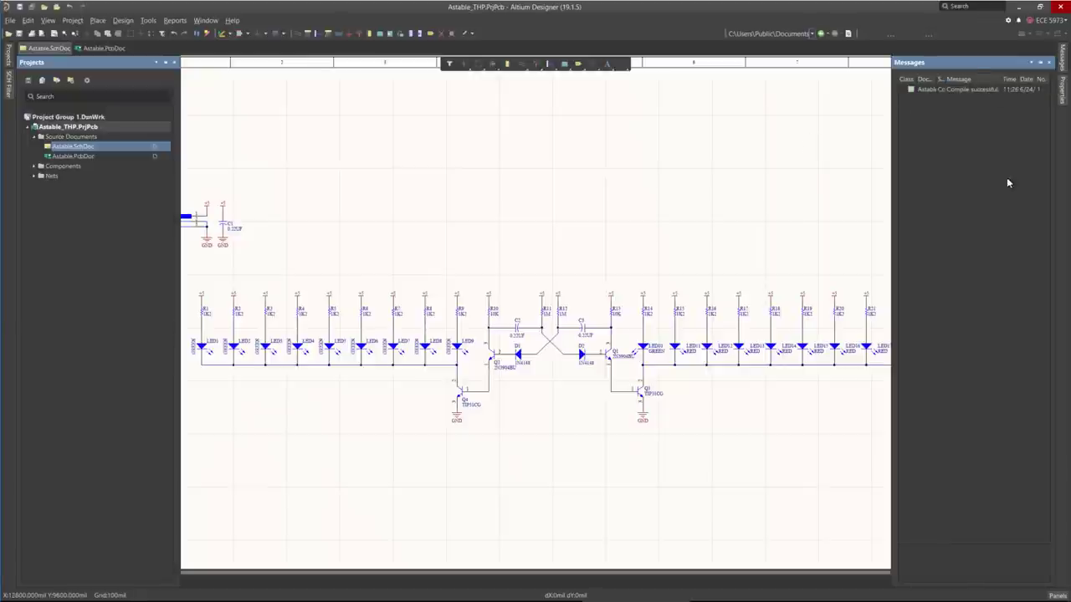
Step: Change the designator of the 10K resistor above Q1 to R14, duplicating that of the neighbouring 1K2 resistor
{"action": "key", "text": "alt+F5"}
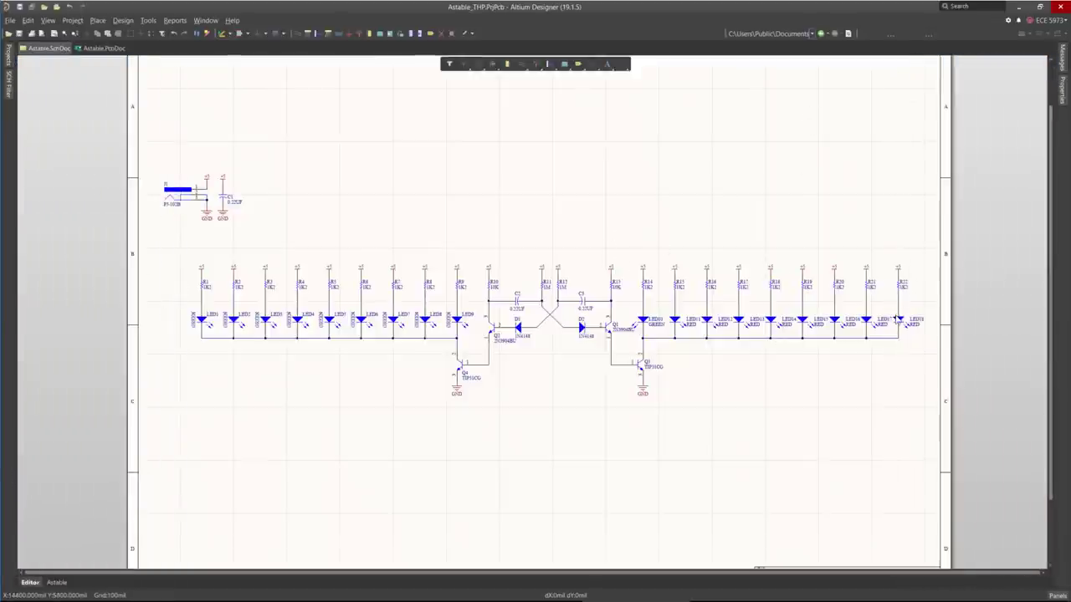
{"action": "scroll", "coordinate": [620, 295], "scroll_direction": "up", "scroll_amount": 4, "text": "ctrl"}
{"action": "left_click", "coordinate": [590, 266]}
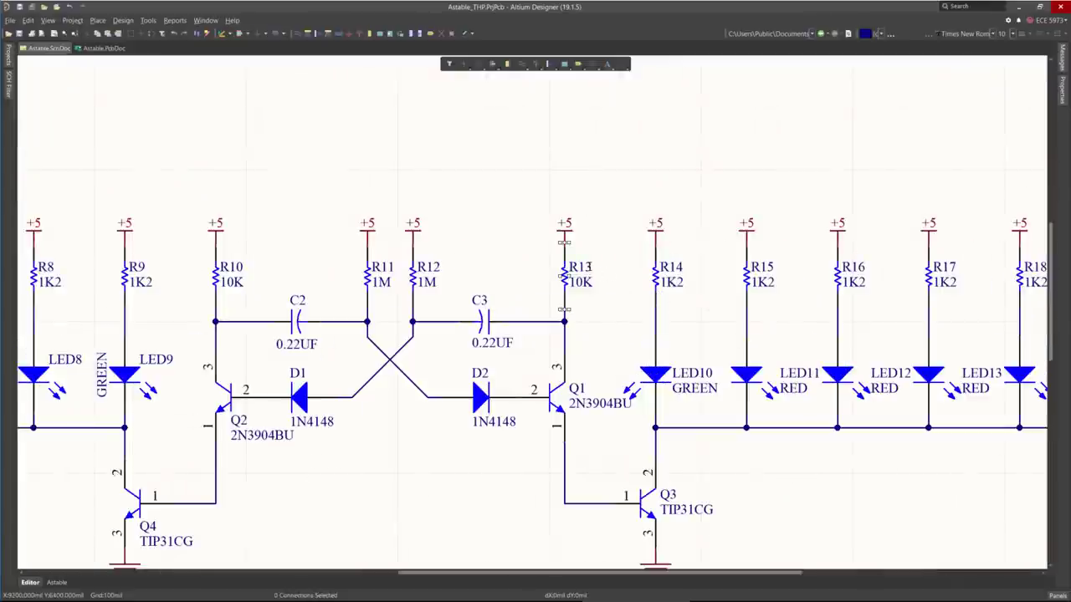
{"action": "left_click", "coordinate": [591, 268]}
{"action": "key", "text": "BackSpace"}
{"action": "type", "text": "4"}
{"action": "key", "text": "Return"}
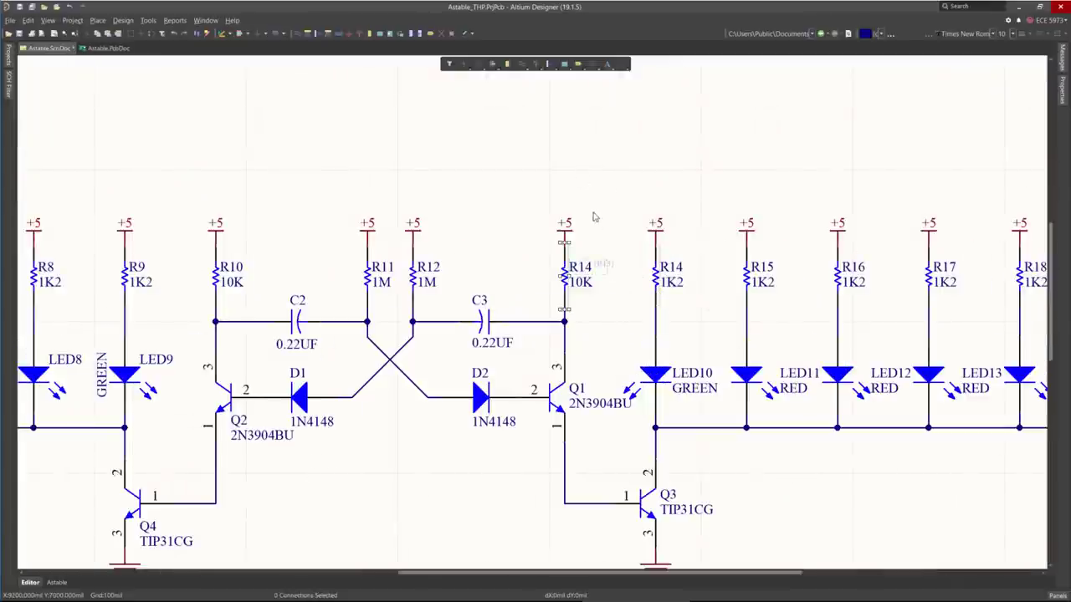
{"action": "scroll", "coordinate": [602, 318], "scroll_direction": "down", "scroll_amount": 1, "text": "ctrl"}
{"action": "scroll", "coordinate": [625, 309], "scroll_direction": "up", "scroll_amount": 3, "text": "ctrl"}
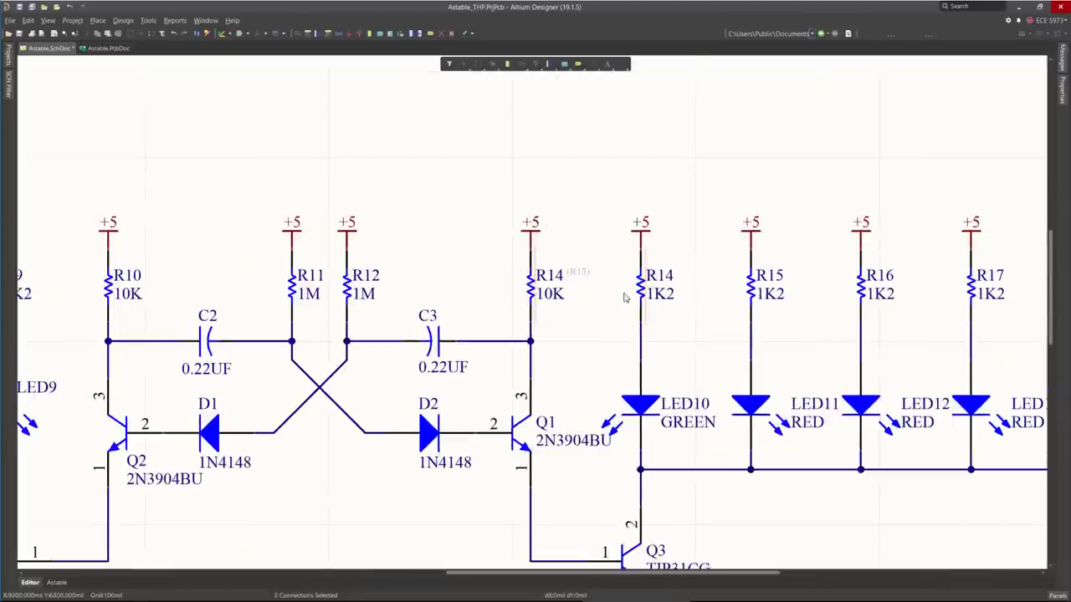
Step: Compile the schematic to check the duplicate R14 messages, and set the designator of the 10K resistor above Q1 to R13
{"action": "left_click", "coordinate": [72, 20]}
{"action": "left_click", "coordinate": [94, 37]}
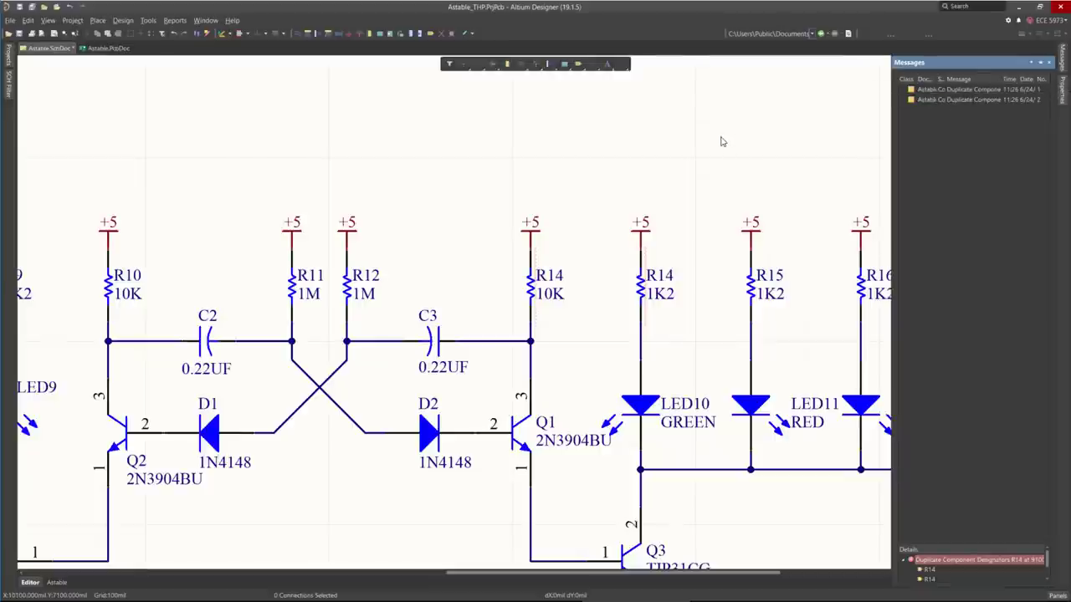
{"action": "left_click", "coordinate": [559, 277]}
{"action": "left_click", "coordinate": [559, 277]}
{"action": "key", "text": "BackSpace"}
{"action": "type", "text": "3"}
{"action": "key", "text": "Return"}
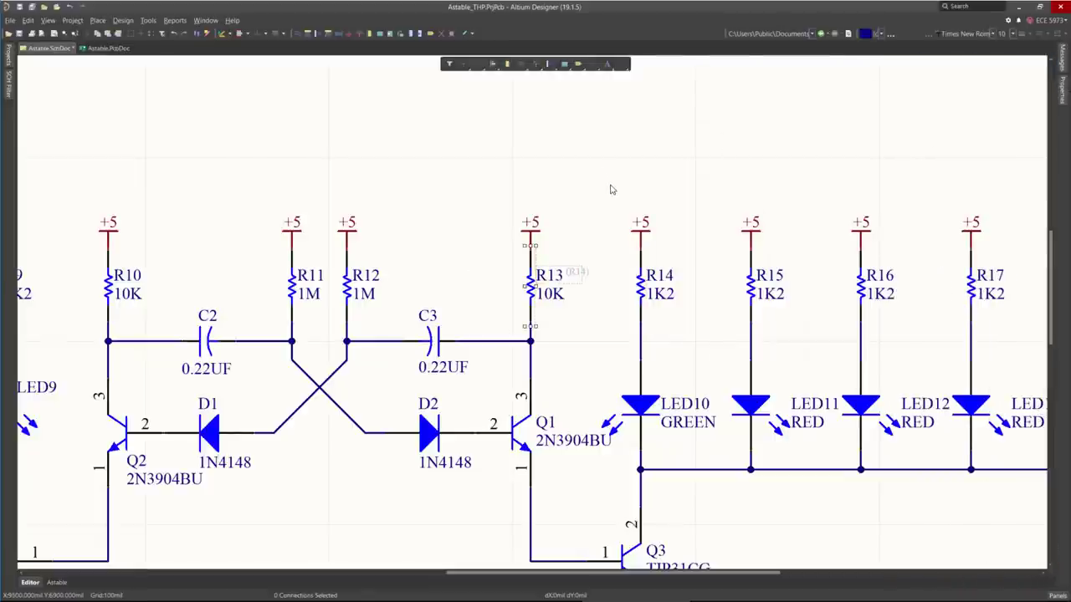
Step: Test compiling the schematic with the GND symbol pulled off pin 3 of Q3, and undo the move
{"action": "scroll", "coordinate": [580, 175], "scroll_direction": "down", "scroll_amount": 3, "text": "ctrl"}
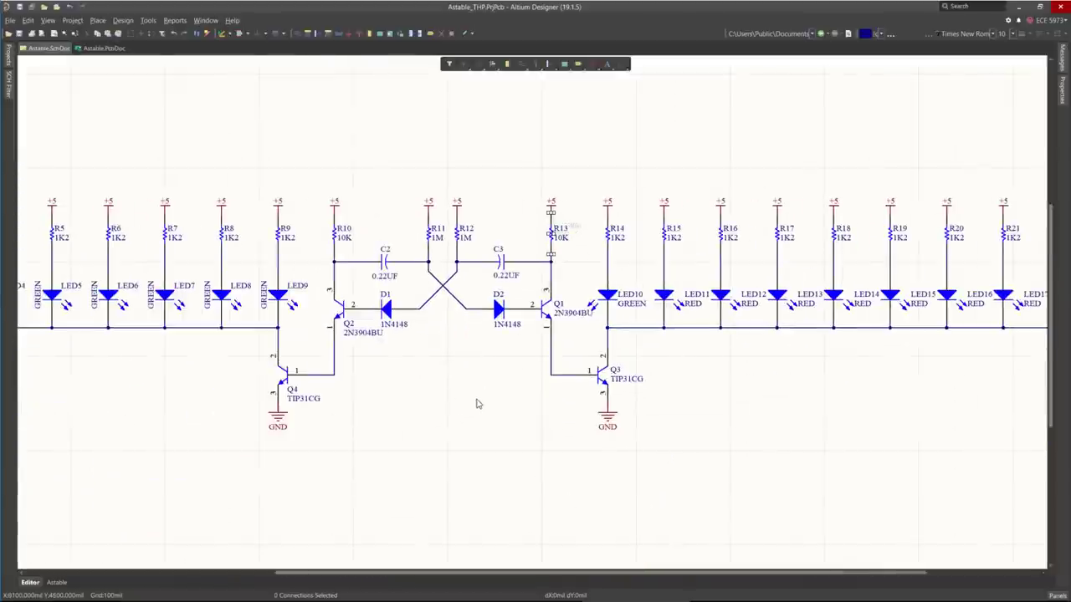
{"action": "scroll", "coordinate": [615, 423], "scroll_direction": "up", "scroll_amount": 2, "text": "ctrl"}
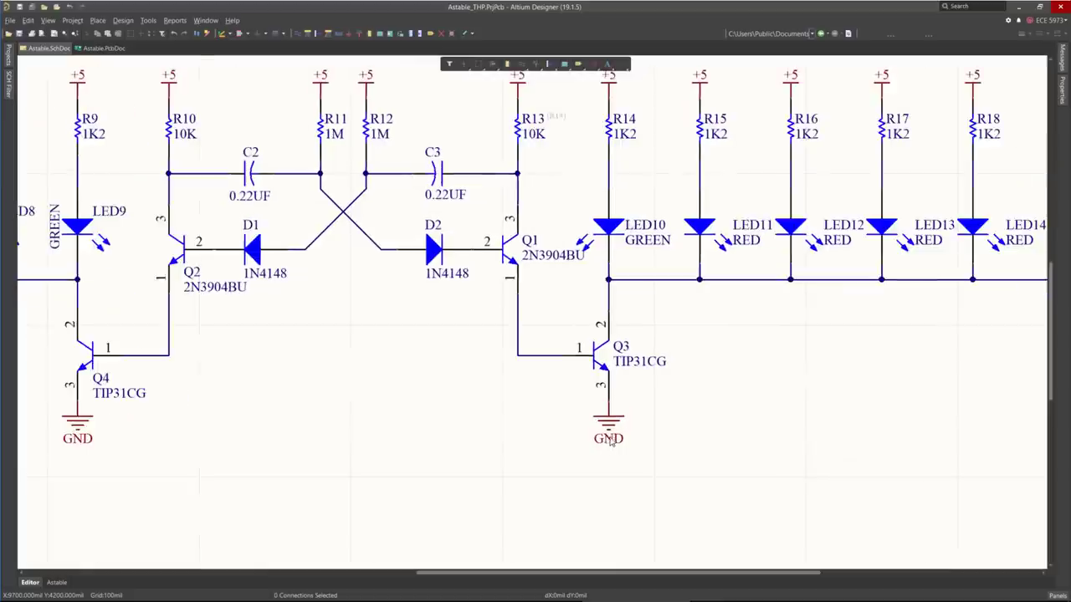
{"action": "left_click_drag", "start_coordinate": [609, 401], "coordinate": [608, 428]}
{"action": "scroll", "coordinate": [610, 420], "scroll_direction": "up", "scroll_amount": 3, "text": "ctrl"}
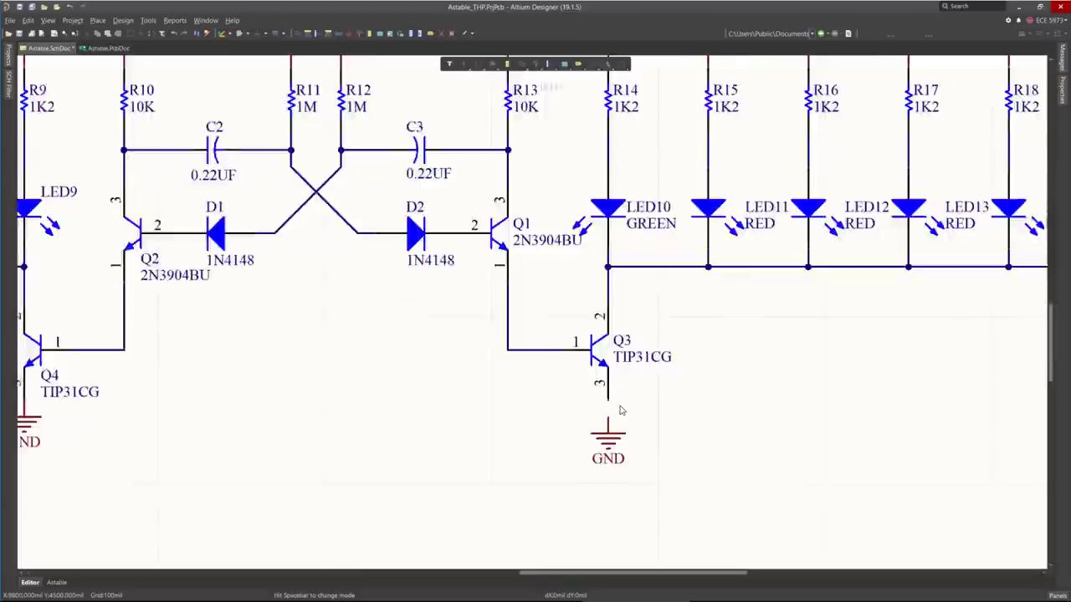
{"action": "left_click", "coordinate": [73, 20]}
{"action": "left_click", "coordinate": [97, 35]}
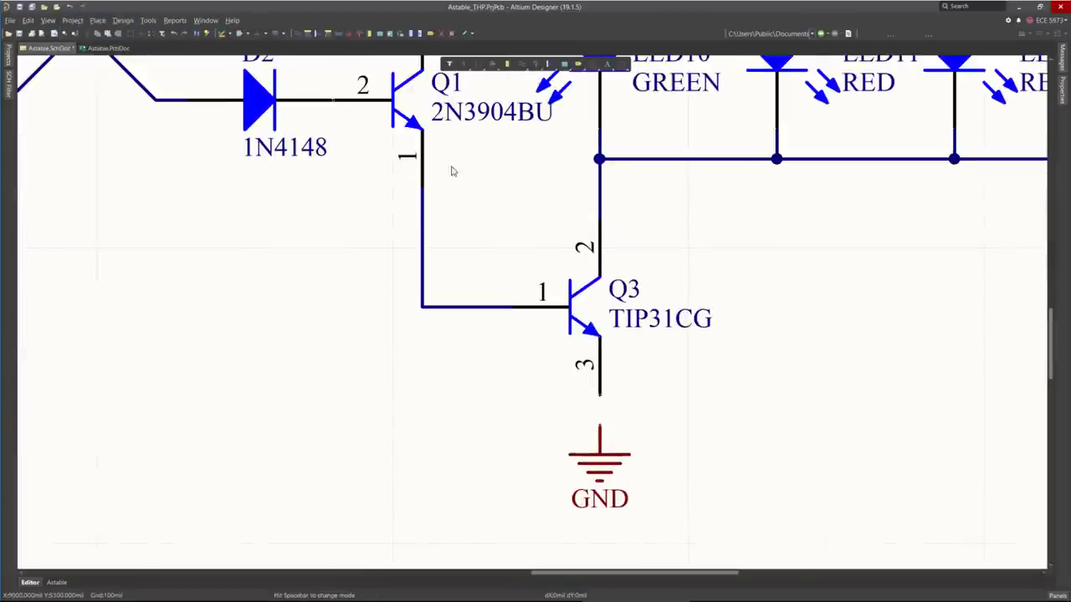
{"action": "left_click", "coordinate": [1058, 70]}
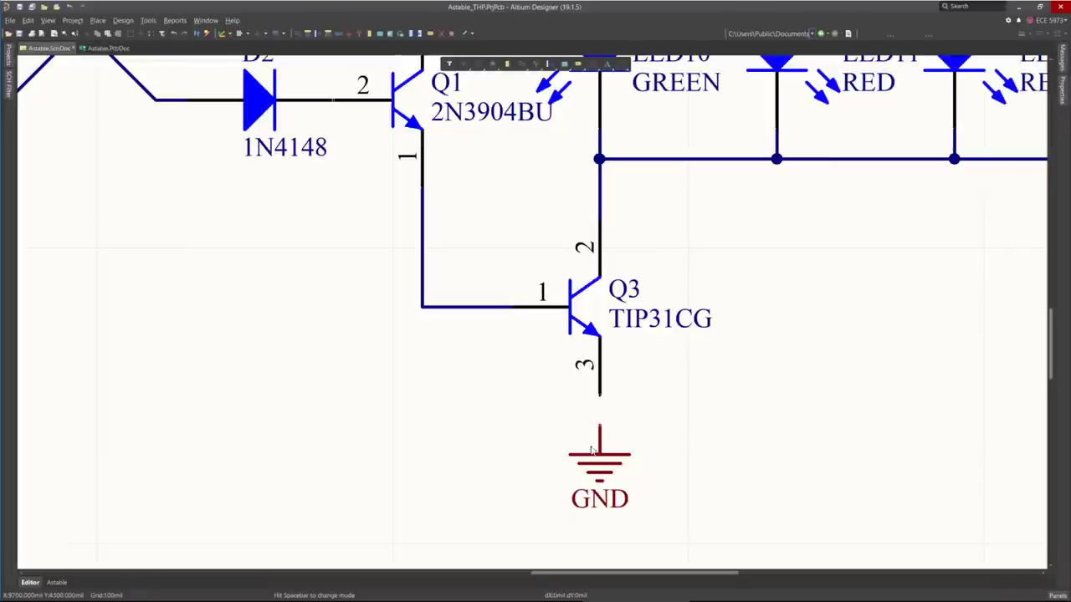
{"action": "key", "text": "ctrl+z"}
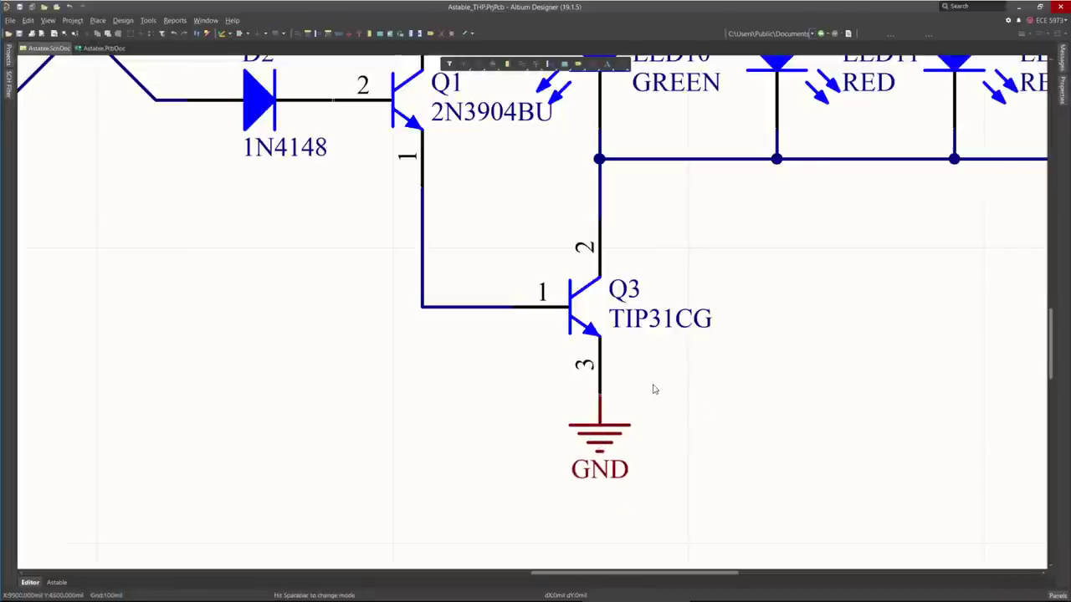
Step: Compile the design again with the GND symbol reattached to Q3 and check the compile messages
{"action": "scroll", "coordinate": [619, 385], "scroll_direction": "down", "scroll_amount": 2, "text": "ctrl"}
{"action": "scroll", "coordinate": [599, 359], "scroll_direction": "down", "scroll_amount": 1, "text": "ctrl"}
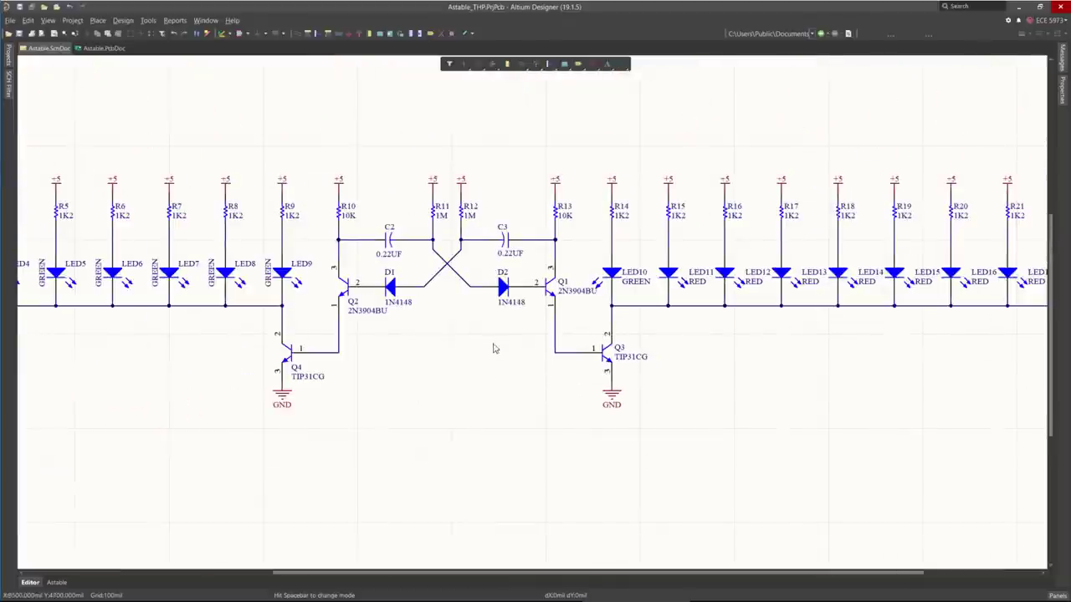
{"action": "scroll", "coordinate": [496, 349], "scroll_direction": "down", "scroll_amount": 1, "text": "ctrl"}
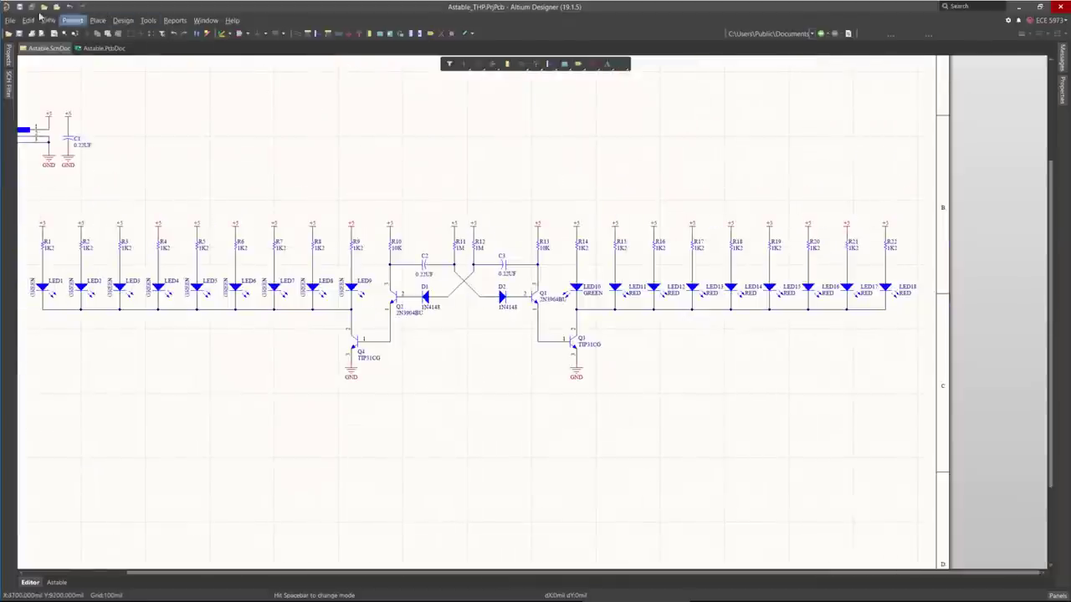
{"action": "left_click", "coordinate": [73, 20]}
{"action": "left_click", "coordinate": [72, 289]}
{"action": "left_click", "coordinate": [1063, 60]}
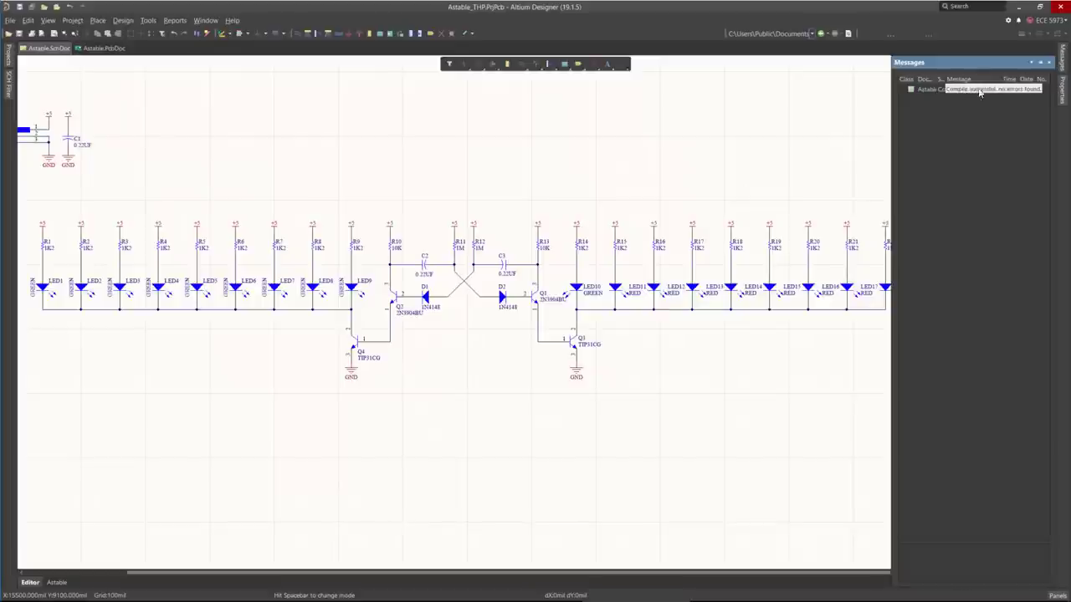
{"action": "key", "text": "ctrl+Page_Down"}
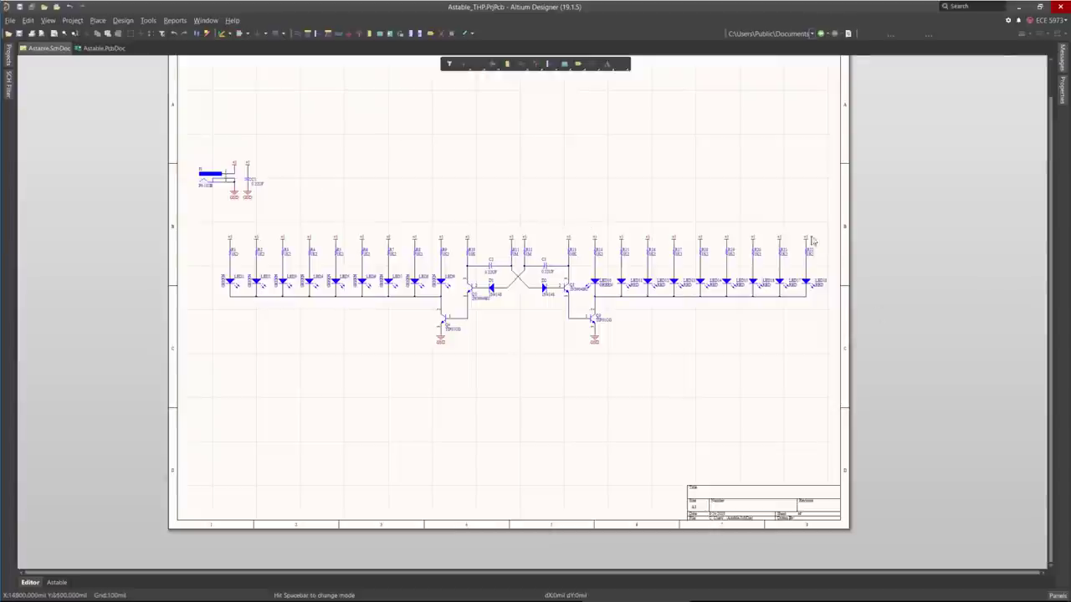
Step: Change the designator of the 1K2 resistor above LED12 to R17, duplicating that of the resistor above LED13
{"action": "scroll", "coordinate": [680, 276], "scroll_direction": "up", "scroll_amount": 5, "text": "ctrl"}
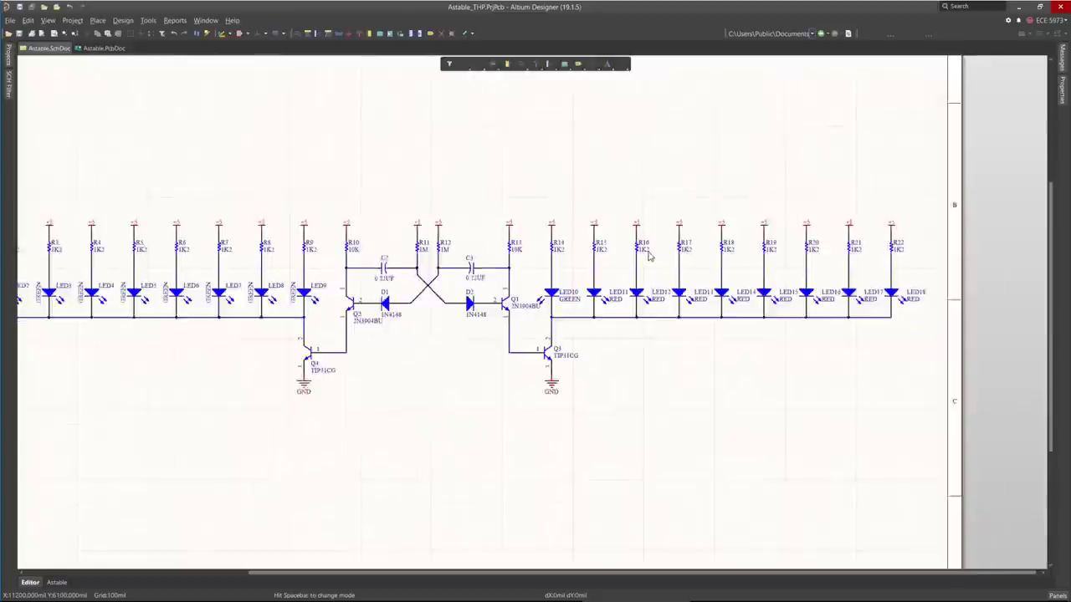
{"action": "left_click", "coordinate": [647, 235]}
{"action": "left_click", "coordinate": [646, 235]}
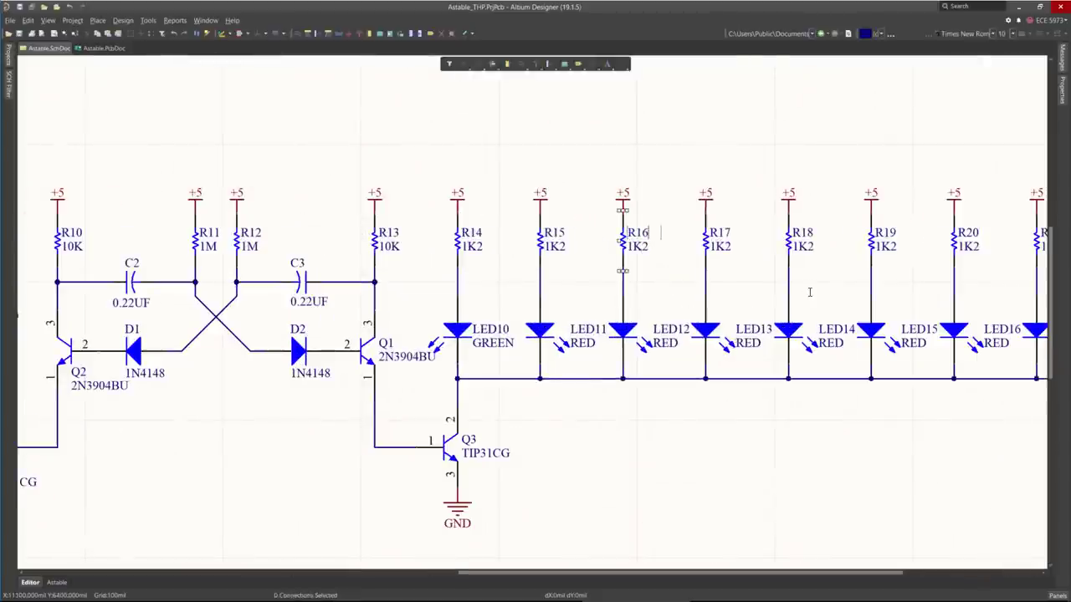
{"action": "key", "text": "BackSpace"}
{"action": "type", "text": "7"}
{"action": "key", "text": "Return"}
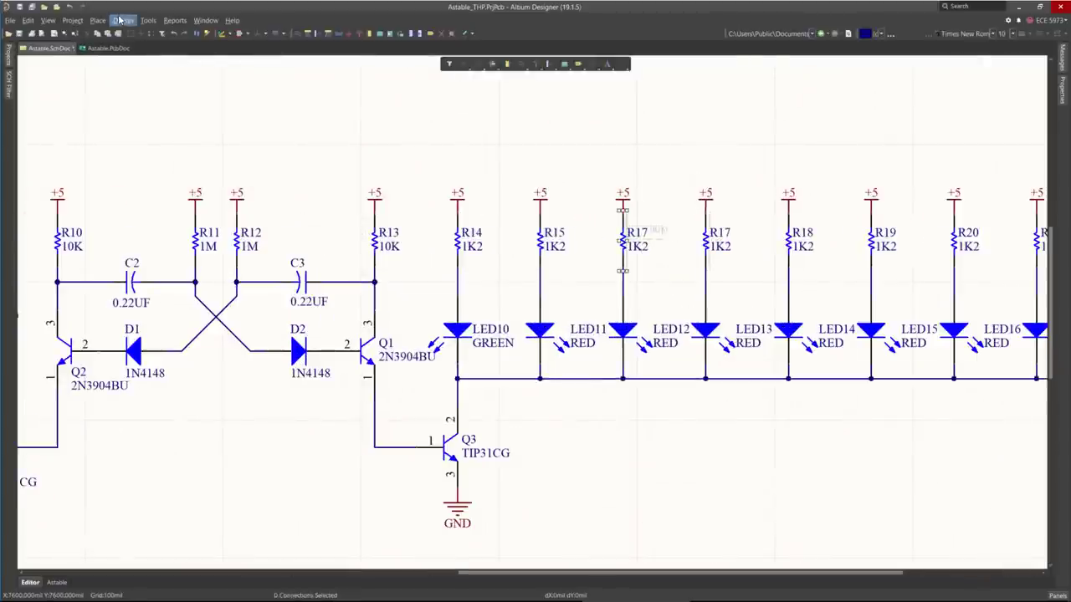
Step: Compile the schematic and locate the duplicate R17 resistors on the sheet from the compile messages
{"action": "left_click", "coordinate": [71, 20]}
{"action": "left_click", "coordinate": [134, 33]}
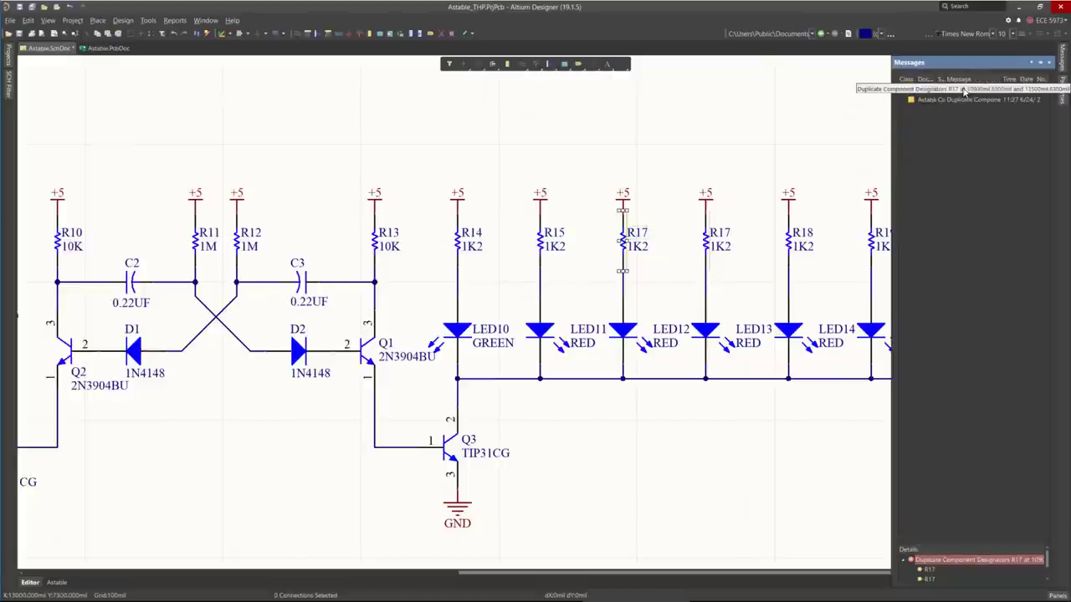
{"action": "double_click", "coordinate": [967, 97]}
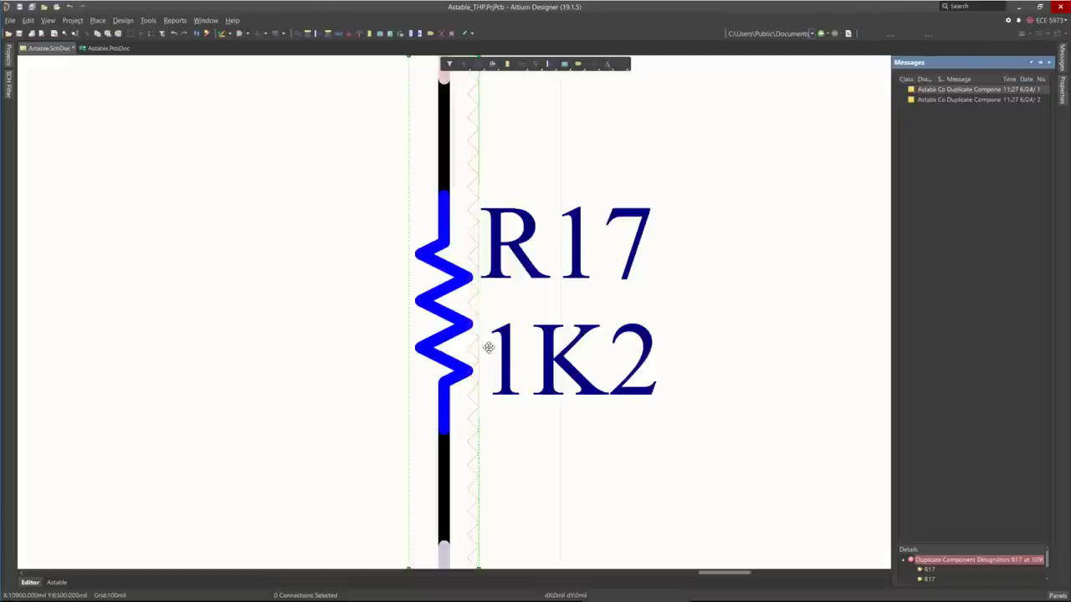
{"action": "mouse_move", "coordinate": [1060, 79]}
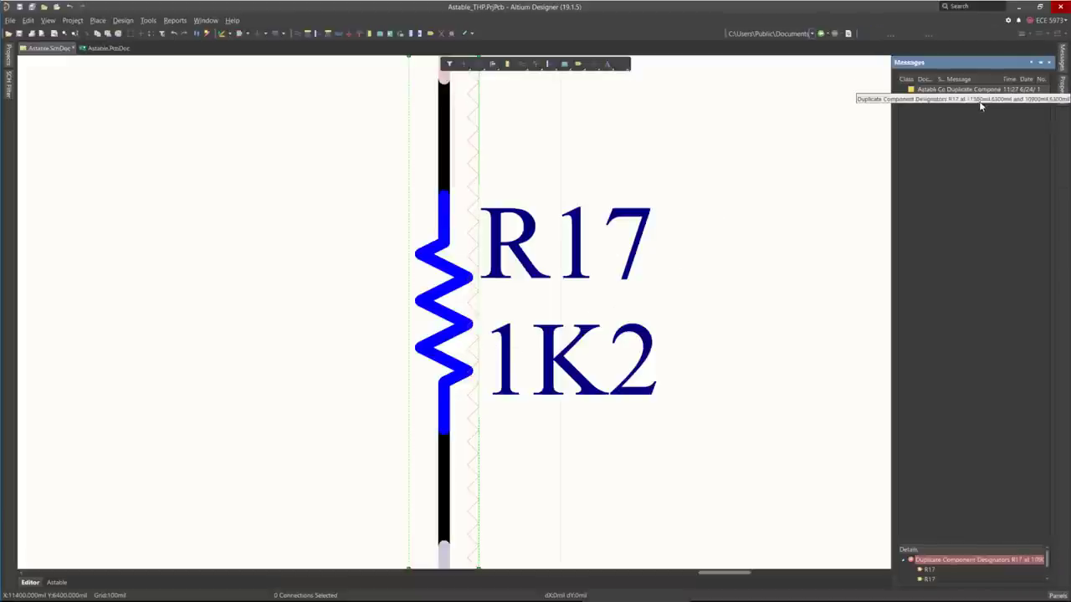
{"action": "scroll", "coordinate": [616, 262], "scroll_direction": "down", "scroll_amount": 5, "text": "ctrl"}
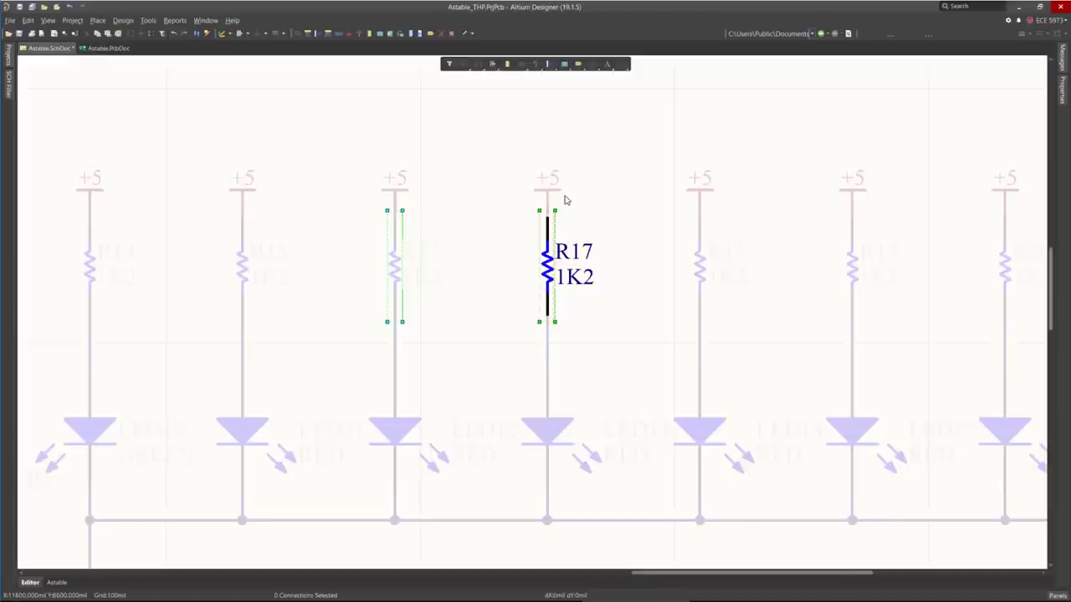
Step: In the System – Navigation preferences, reduce the Zooming highlight level somewhat from its closest setting and accept the change
{"action": "left_click", "coordinate": [1008, 19]}
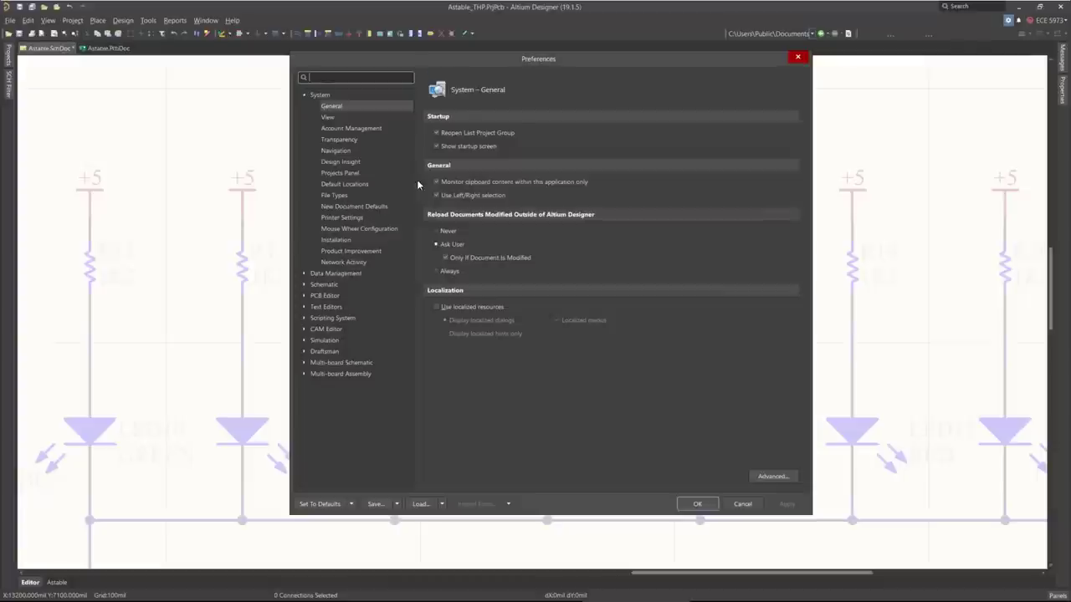
{"action": "left_click", "coordinate": [339, 140]}
{"action": "left_click", "coordinate": [336, 150]}
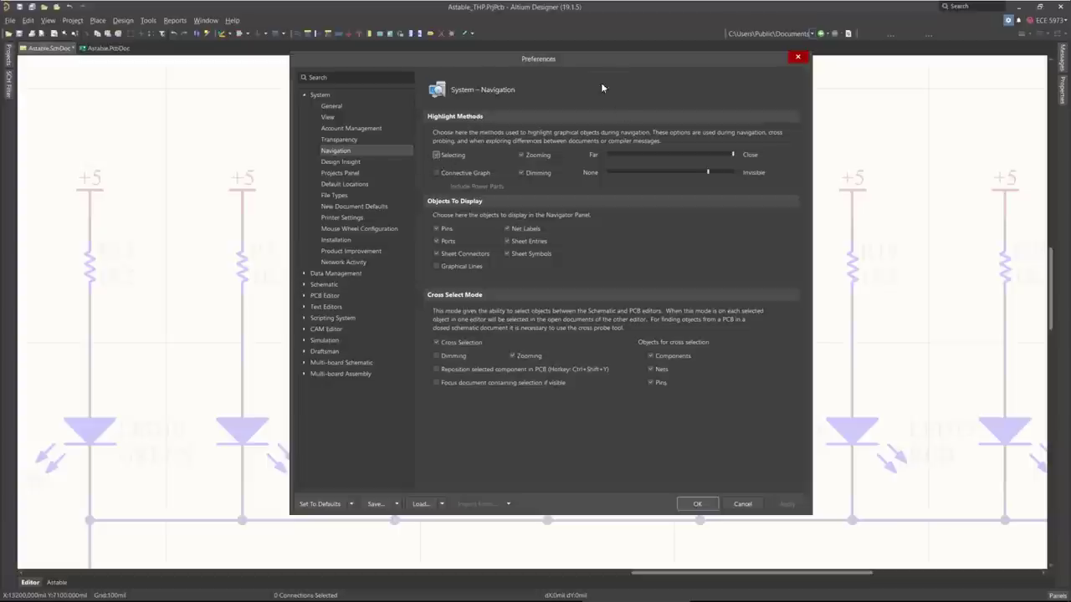
{"action": "left_click_drag", "start_coordinate": [591, 60], "coordinate": [289, 42]}
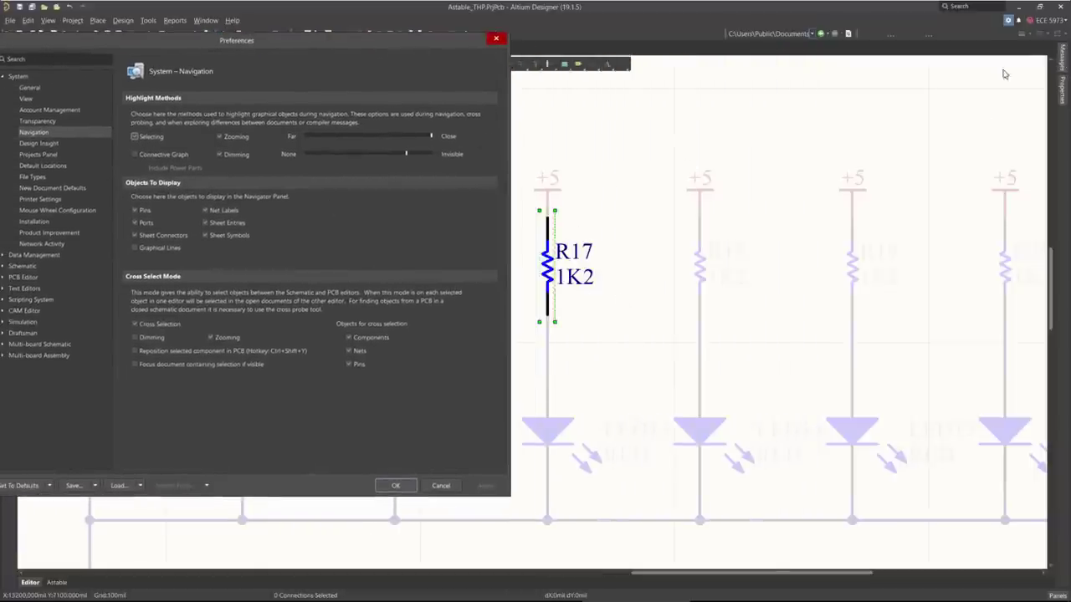
{"action": "left_click", "coordinate": [134, 136]}
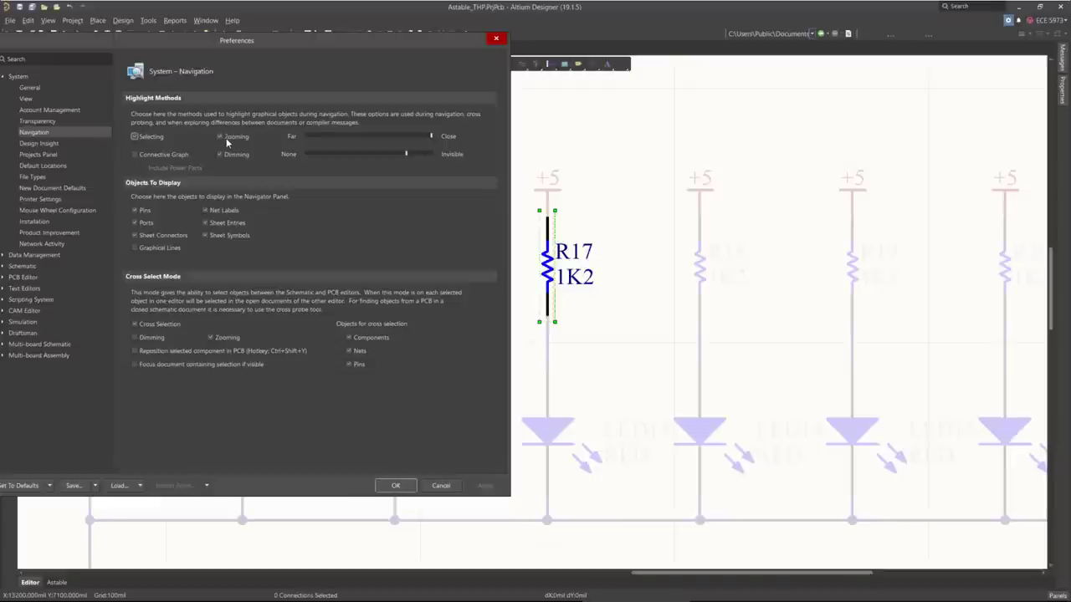
{"action": "left_click_drag", "start_coordinate": [432, 134], "coordinate": [404, 137]}
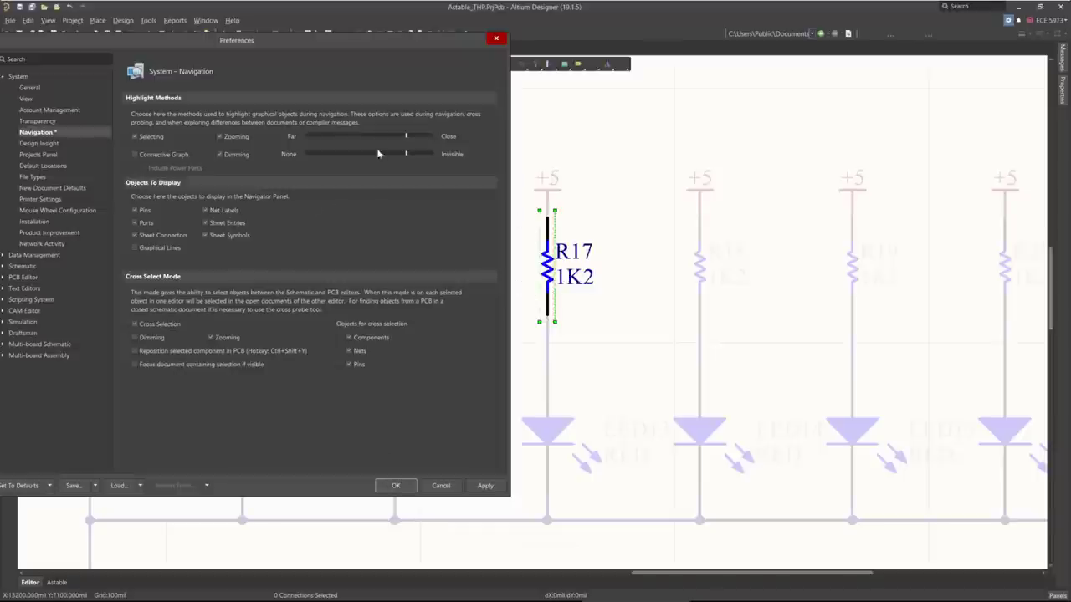
{"action": "left_click", "coordinate": [396, 485]}
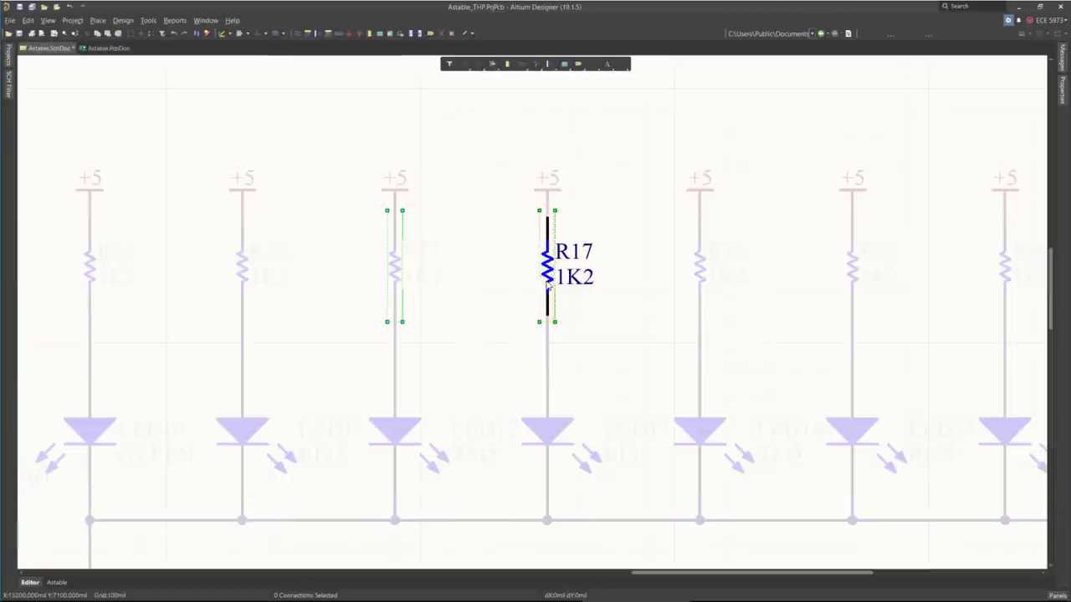
Step: Locate a duplicate R17 from the compile messages again, and disable Dimming in the Navigation highlight methods
{"action": "scroll", "coordinate": [564, 311], "scroll_direction": "down", "scroll_amount": 2, "text": "ctrl"}
{"action": "scroll", "coordinate": [569, 315], "scroll_direction": "down", "scroll_amount": 2, "text": "ctrl"}
{"action": "left_click", "coordinate": [628, 414]}
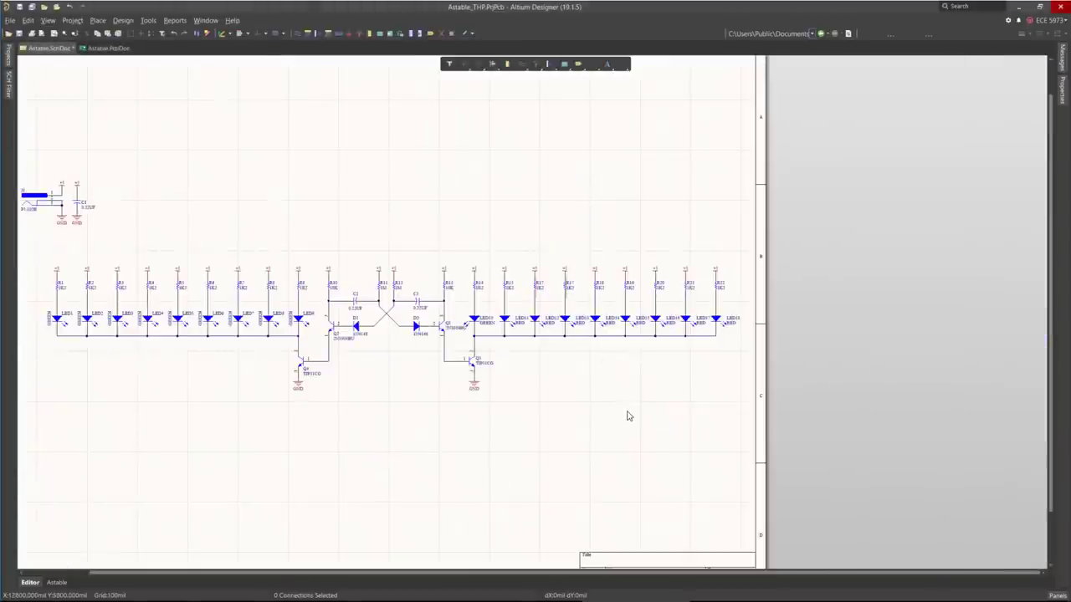
{"action": "left_click", "coordinate": [1064, 60]}
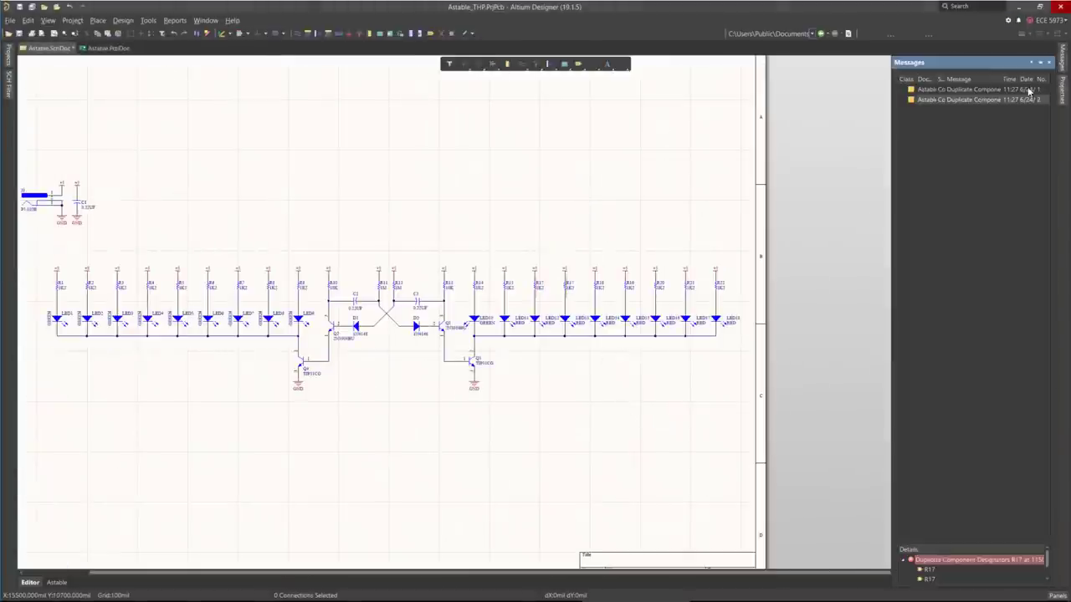
{"action": "double_click", "coordinate": [970, 89]}
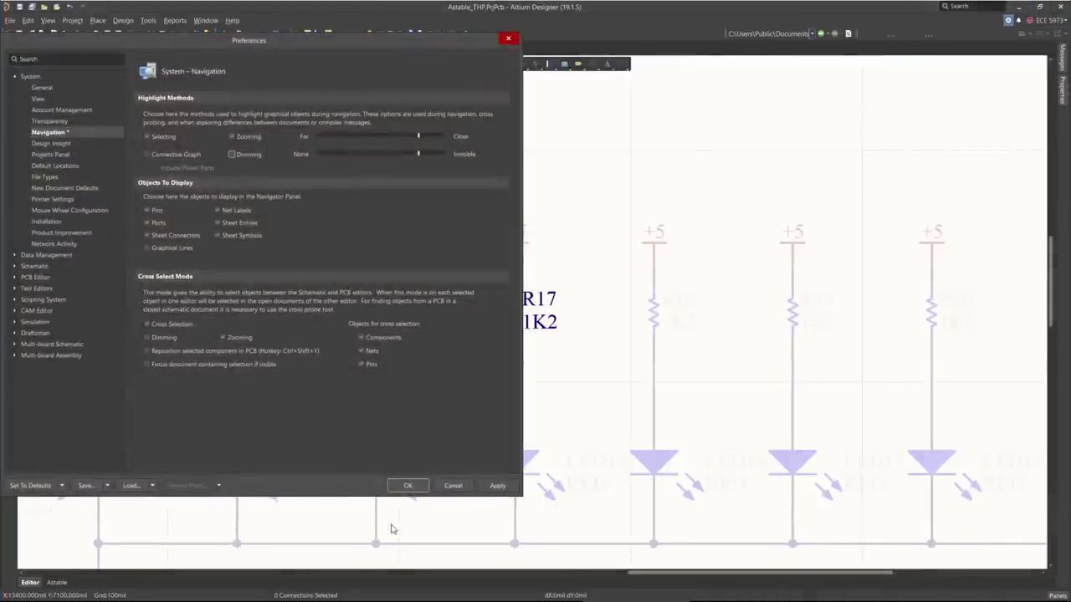
{"action": "left_click", "coordinate": [407, 485]}
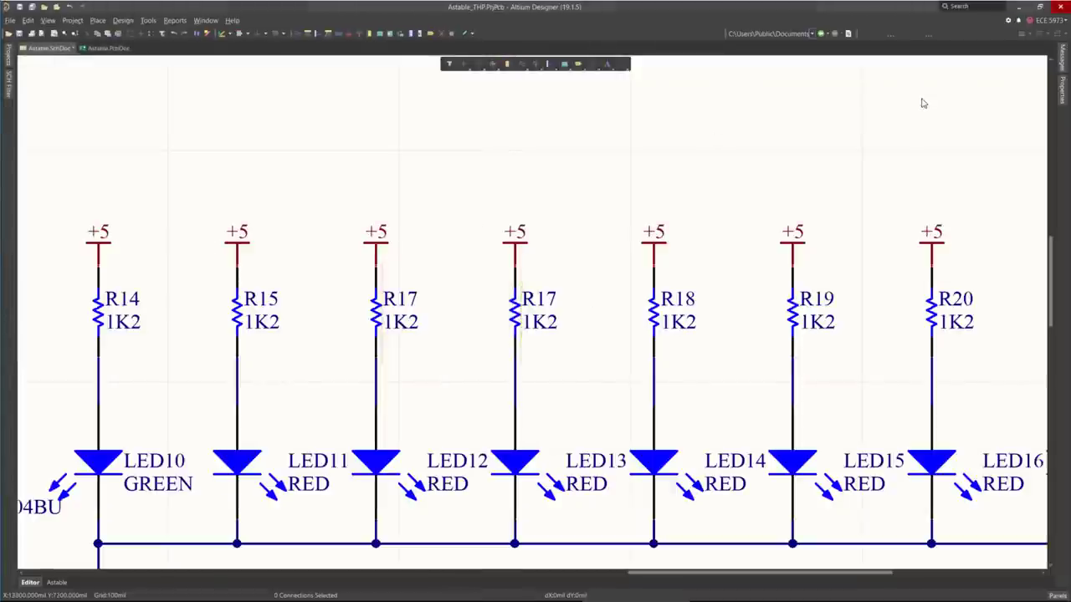
Step: Locate the duplicate R17 resistor above LED13 from the compile messages to test highlighting without dimming
{"action": "scroll", "coordinate": [924, 102], "scroll_direction": "down", "scroll_amount": 3, "text": "ctrl"}
{"action": "left_click", "coordinate": [1063, 67]}
{"action": "left_click", "coordinate": [937, 99]}
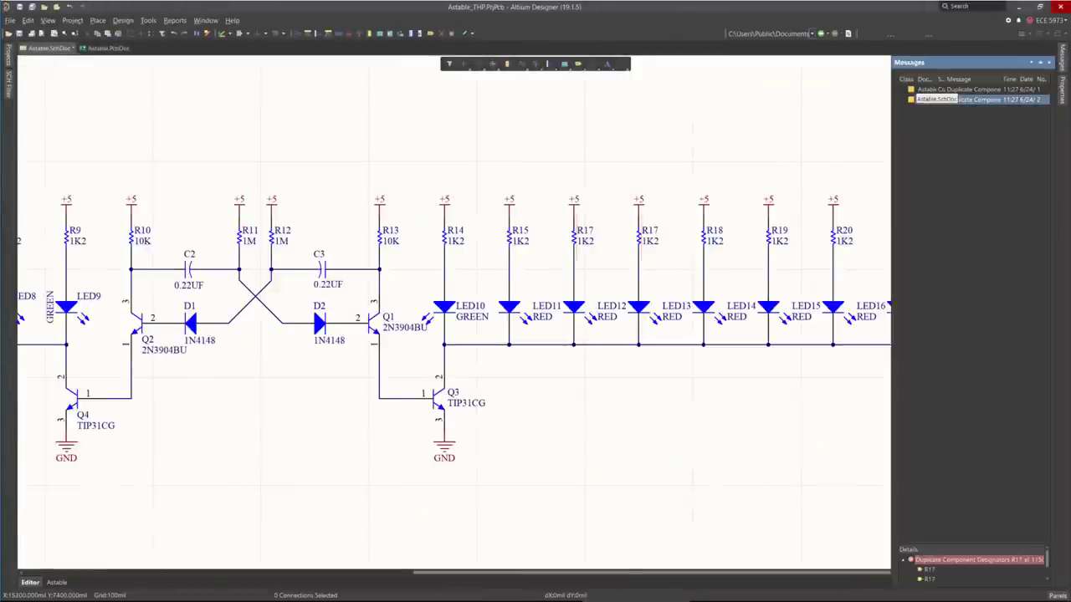
{"action": "double_click", "coordinate": [937, 98]}
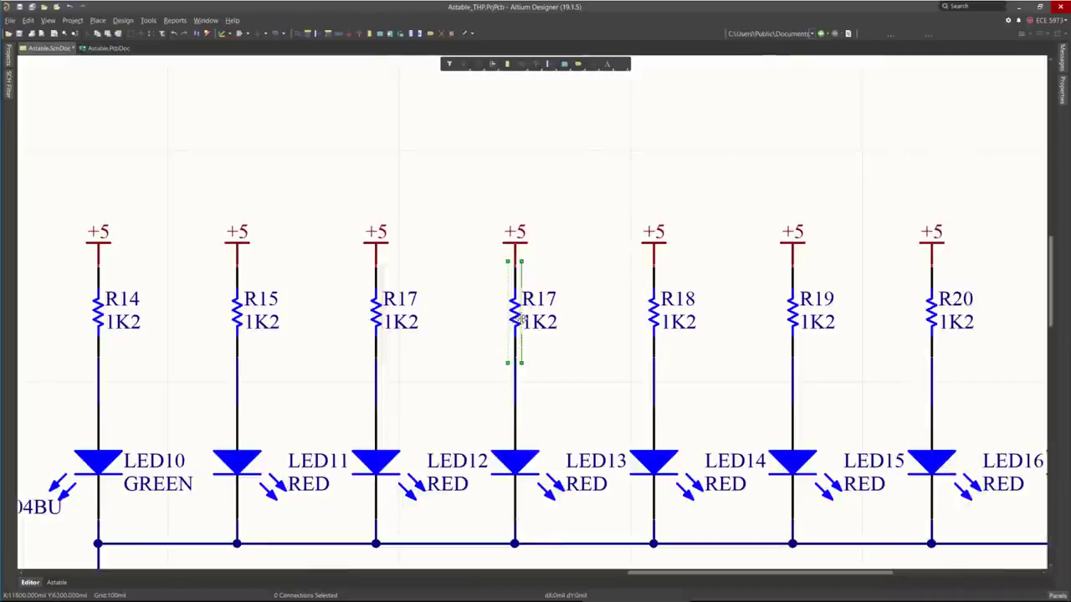
{"action": "left_click", "coordinate": [970, 66]}
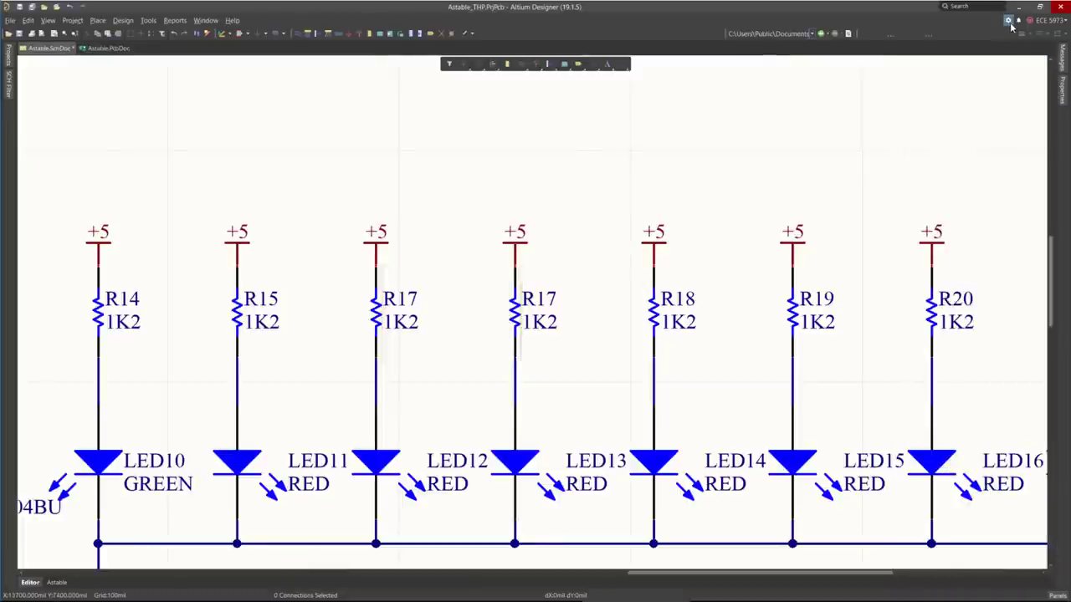
Step: Re-enable Dimming in the Navigation highlight methods, accept the preferences, and reopen the compile messages
{"action": "left_click", "coordinate": [1008, 19]}
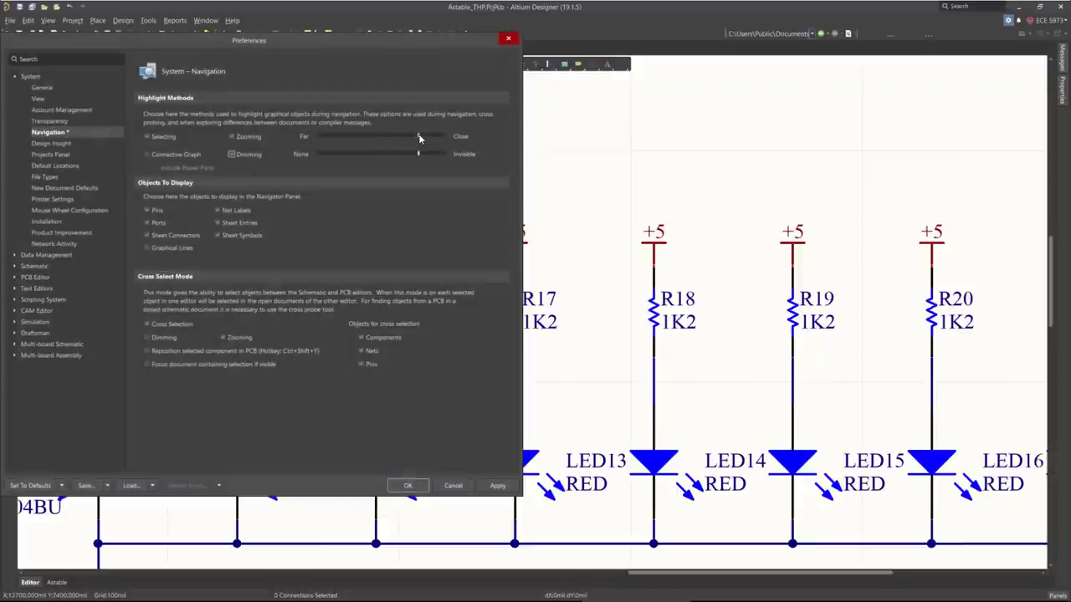
{"action": "left_click", "coordinate": [407, 486]}
{"action": "scroll", "coordinate": [574, 294], "scroll_direction": "down", "scroll_amount": 3, "text": "ctrl"}
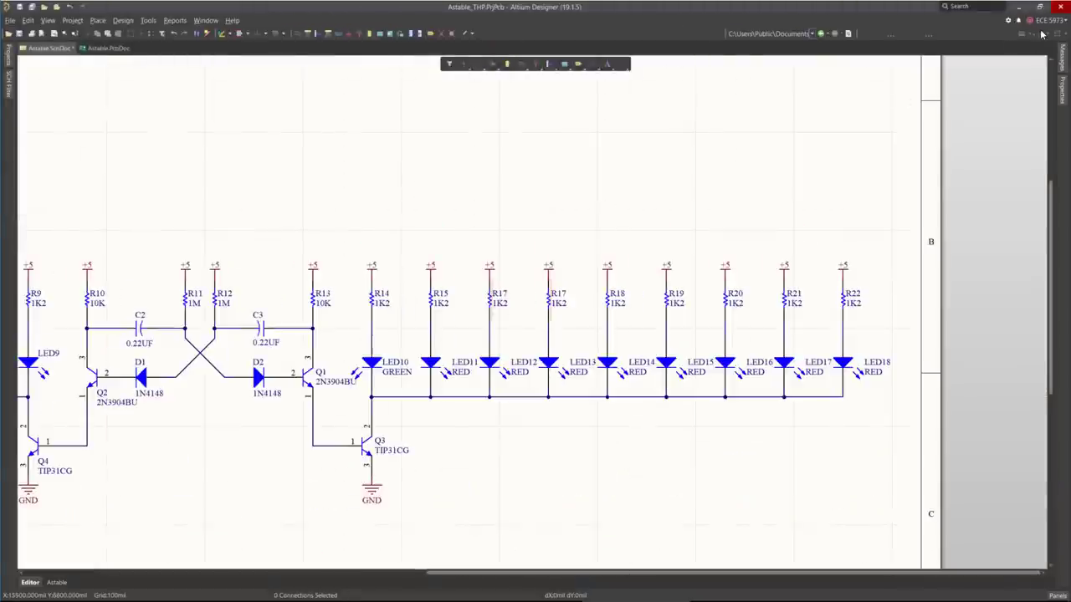
{"action": "left_click", "coordinate": [1063, 60]}
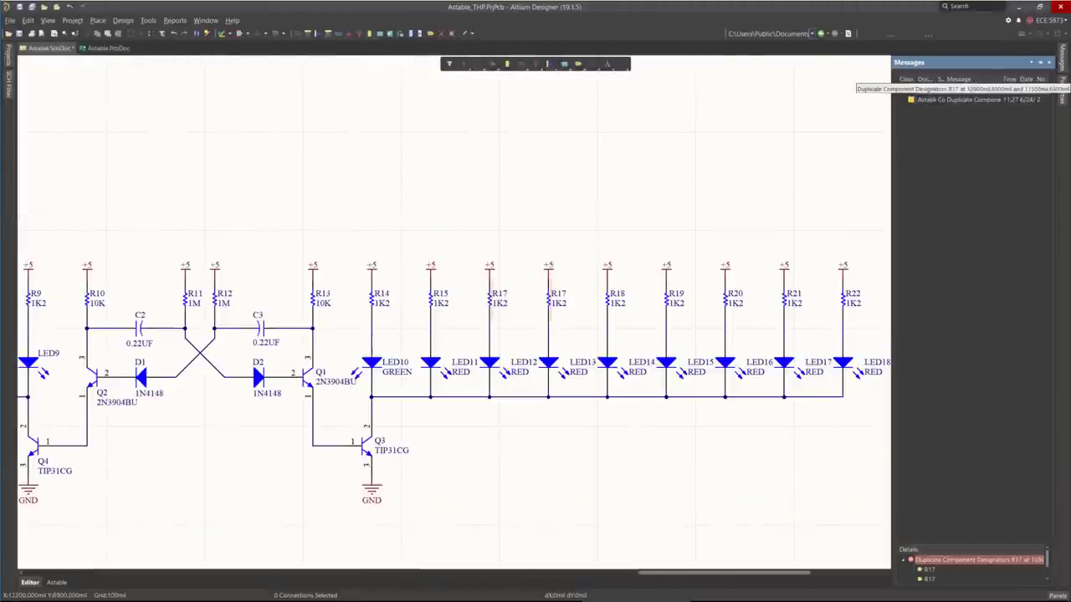
Step: Locate the duplicate R17 resistors from the compile messages and rename the one above LED12 to R16
{"action": "double_click", "coordinate": [954, 89]}
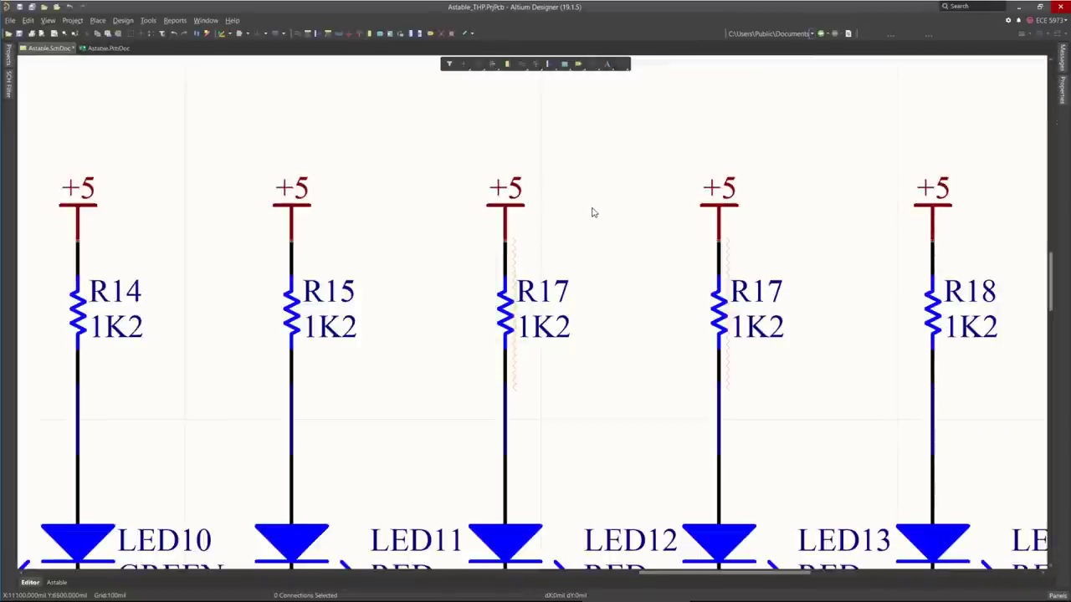
{"action": "left_click", "coordinate": [551, 293]}
{"action": "type", "text": "R16"}
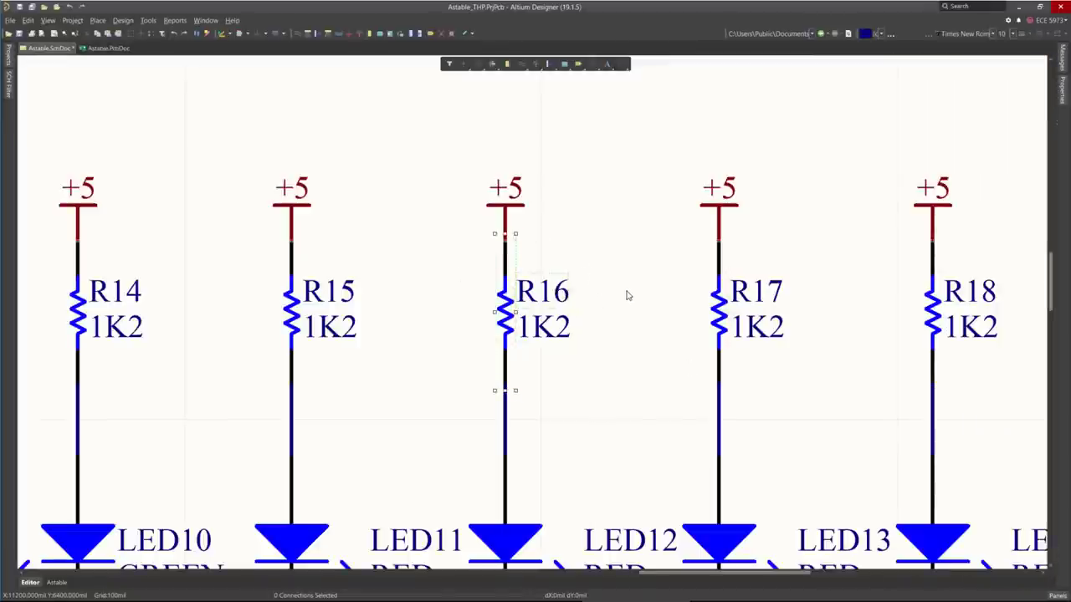
{"action": "left_click", "coordinate": [626, 293]}
{"action": "scroll", "coordinate": [661, 251], "scroll_direction": "down", "scroll_amount": 5, "text": "ctrl"}
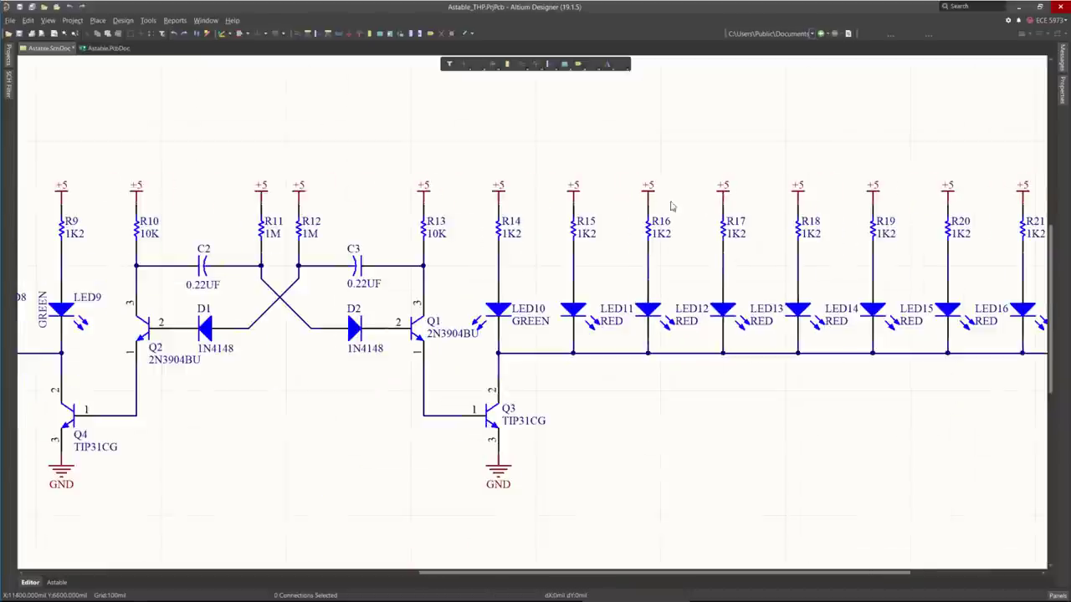
Step: Recompile the project and check the compile messages for the corrected schematic
{"action": "left_click", "coordinate": [122, 20]}
{"action": "left_click", "coordinate": [134, 32]}
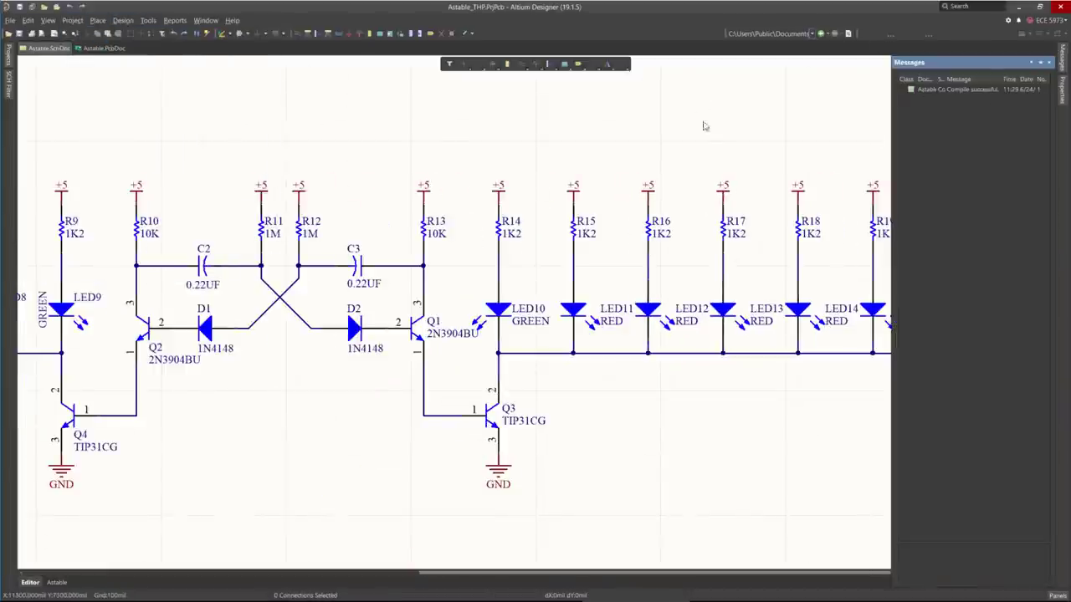
{"action": "scroll", "coordinate": [760, 203], "scroll_direction": "down", "scroll_amount": 3, "text": "ctrl"}
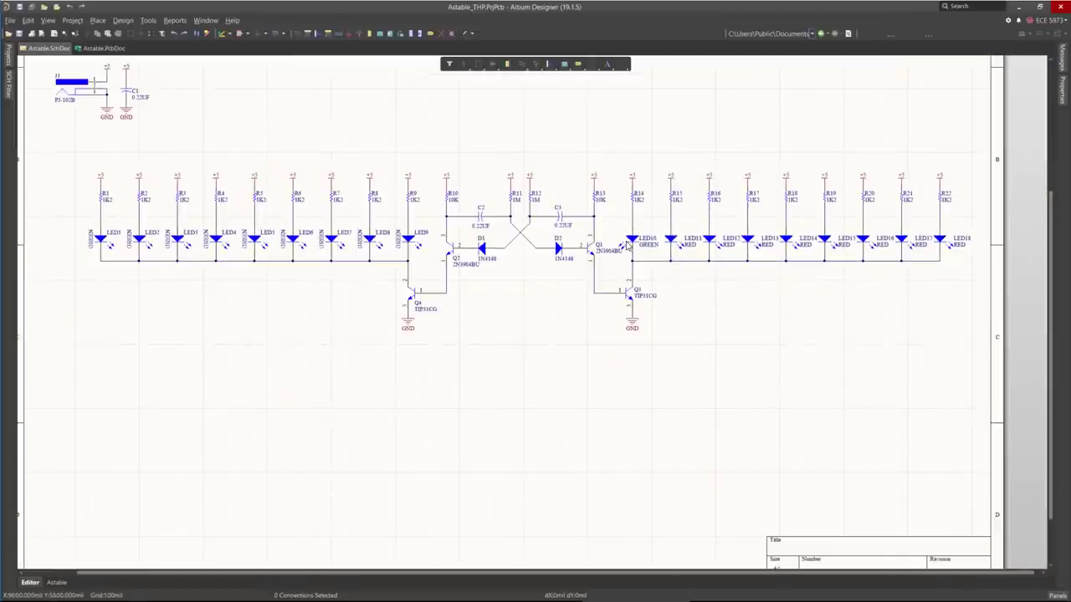
Step: Open Astable.PcbDoc and set the board's origin at the lower-left corner of the black board area
{"action": "left_click", "coordinate": [102, 48]}
{"action": "key", "text": "ctrl+Page_Down"}
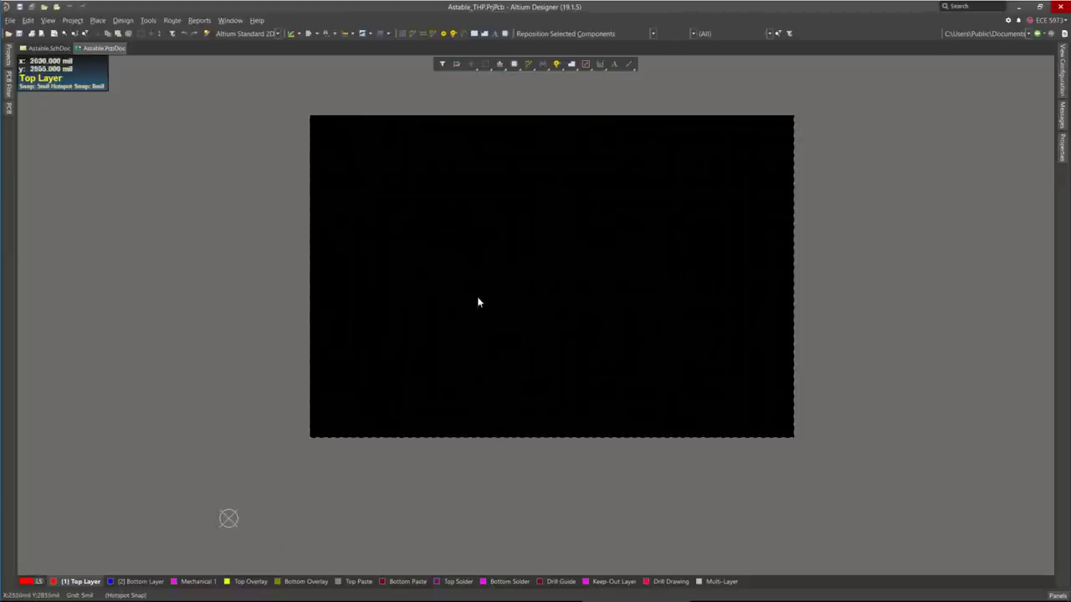
{"action": "scroll", "coordinate": [604, 270], "scroll_direction": "up", "scroll_amount": 1}
{"action": "scroll", "coordinate": [604, 270], "scroll_direction": "down", "scroll_amount": 1}
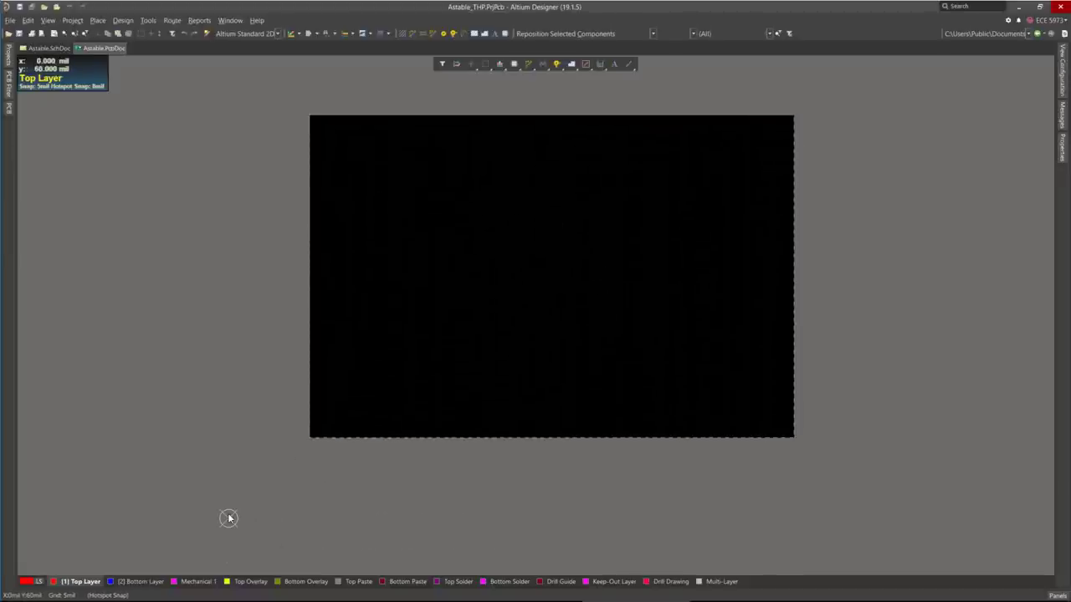
{"action": "scroll", "coordinate": [309, 451], "scroll_direction": "up", "scroll_amount": 3, "text": "ctrl"}
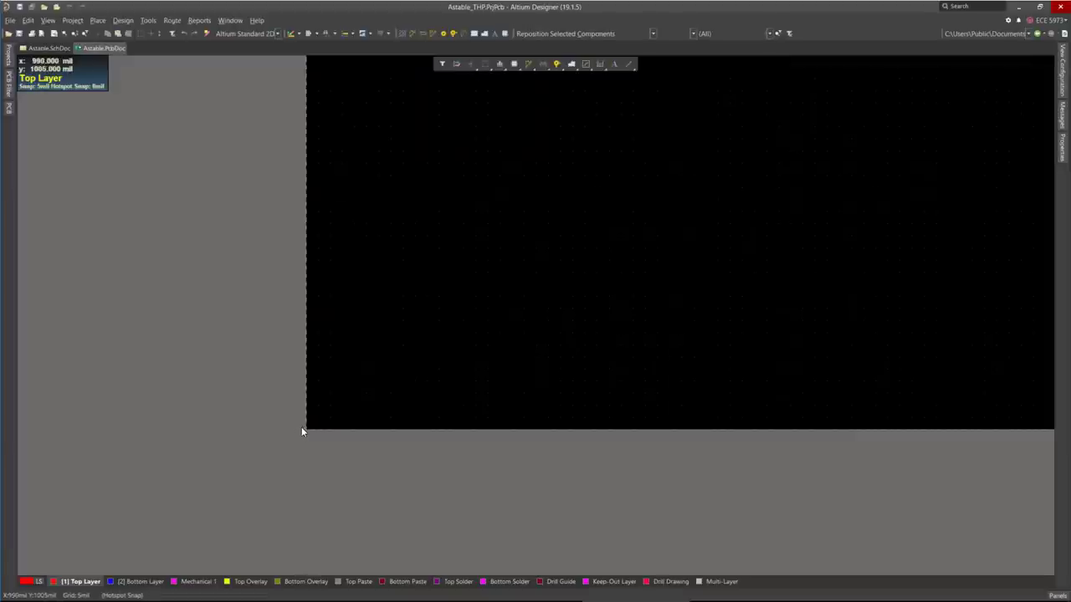
{"action": "key", "text": "shift+h"}
{"action": "left_click", "coordinate": [28, 20]}
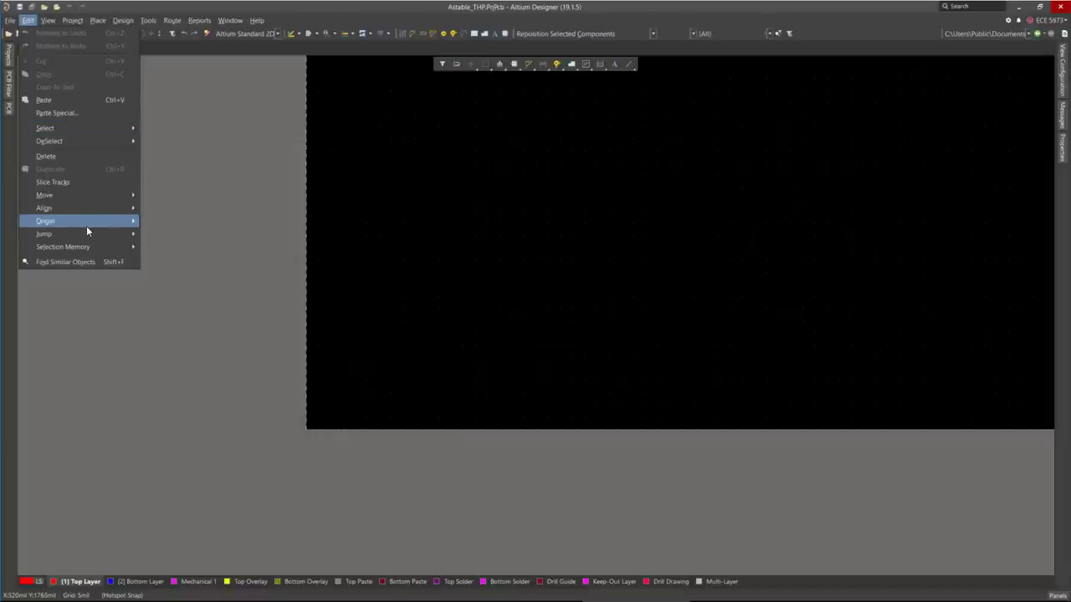
{"action": "mouse_move", "coordinate": [121, 222]}
{"action": "left_click", "coordinate": [157, 222]}
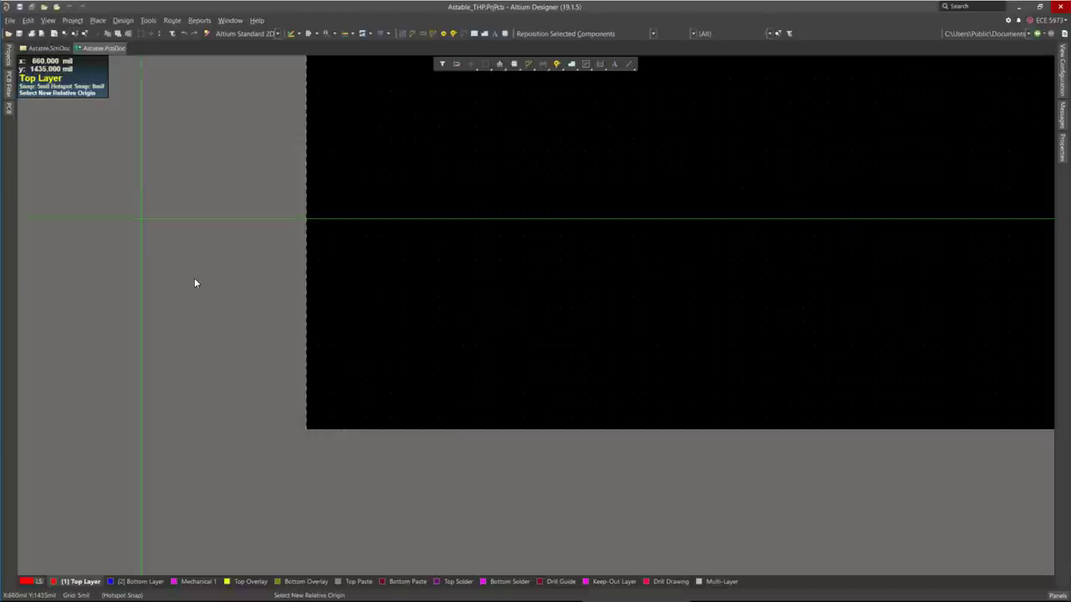
{"action": "left_click", "coordinate": [292, 407]}
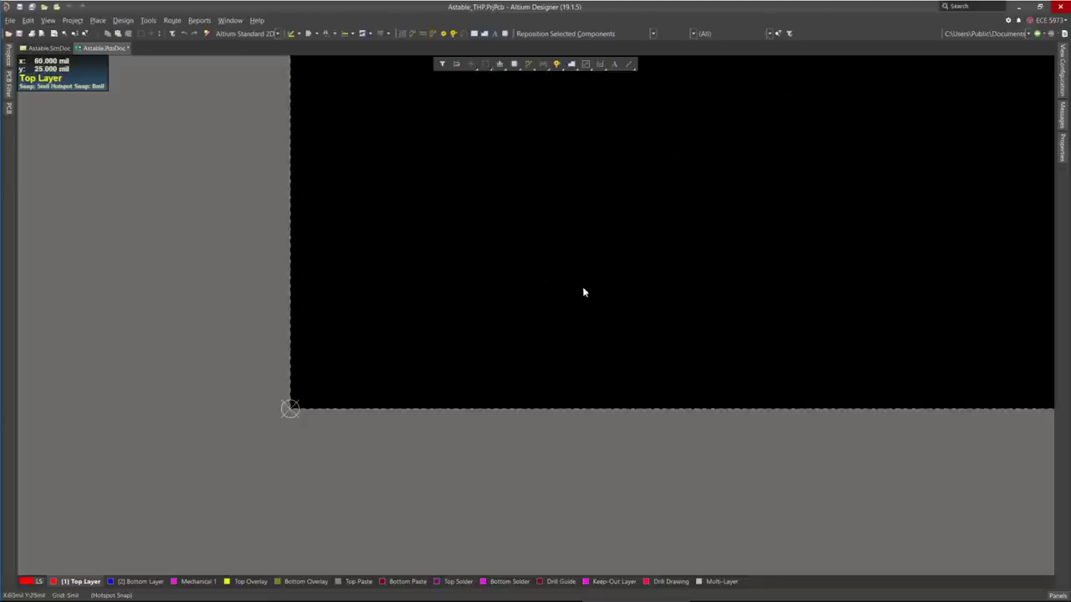
Step: Display the board's units in millimetres and examine the board's properties, including its size, grid and unit settings
{"action": "scroll", "coordinate": [387, 409], "scroll_direction": "down", "scroll_amount": 4, "text": "ctrl"}
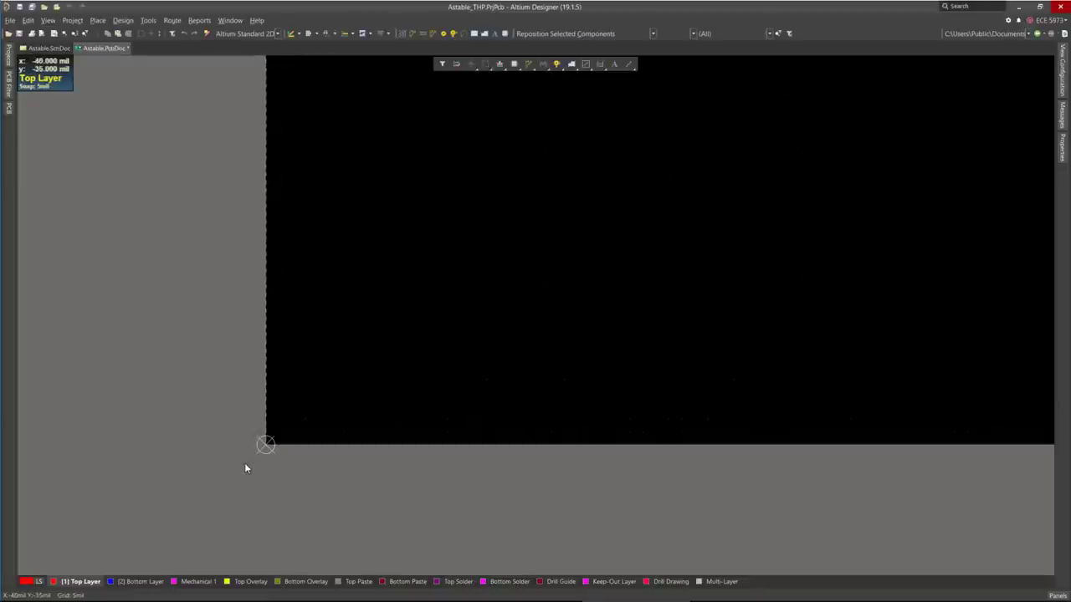
{"action": "scroll", "coordinate": [258, 440], "scroll_direction": "down", "scroll_amount": 2, "text": "ctrl"}
{"action": "scroll", "coordinate": [368, 196], "scroll_direction": "up", "scroll_amount": 1, "text": "ctrl"}
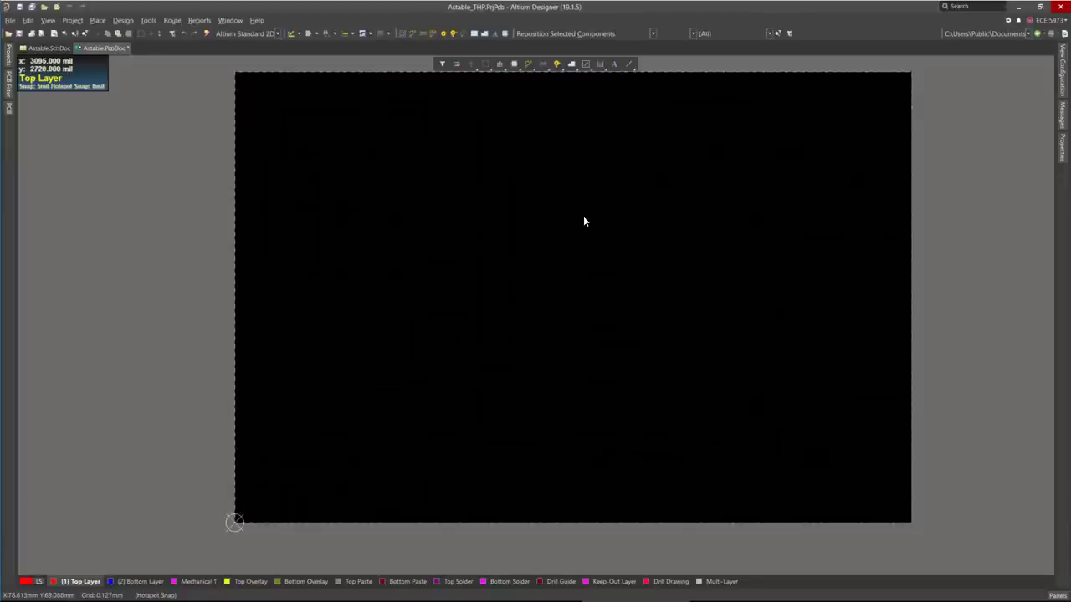
{"action": "key", "text": "q"}
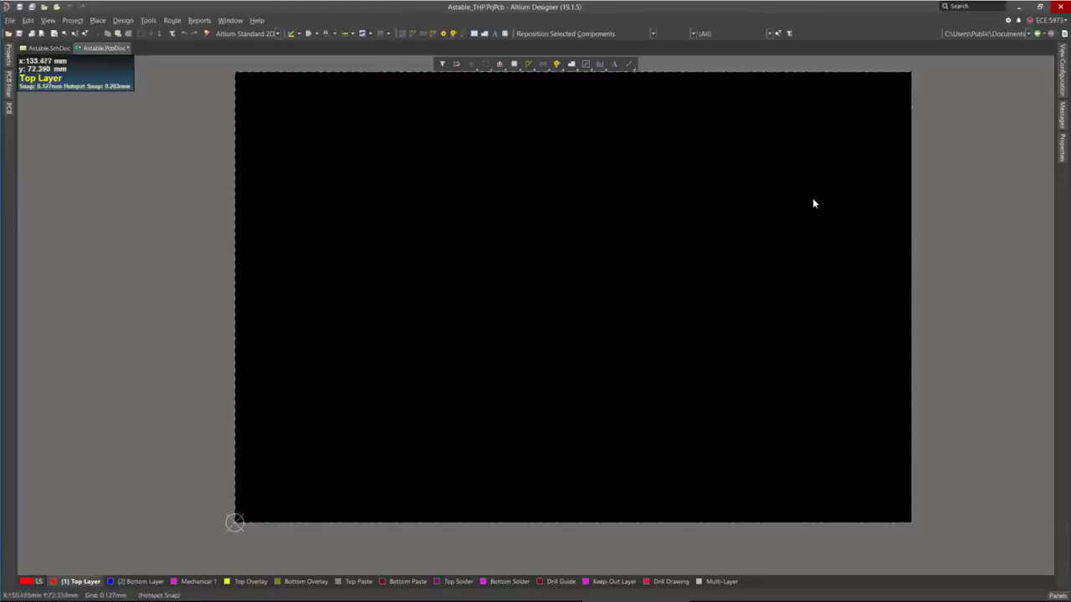
{"action": "left_click", "coordinate": [1063, 151]}
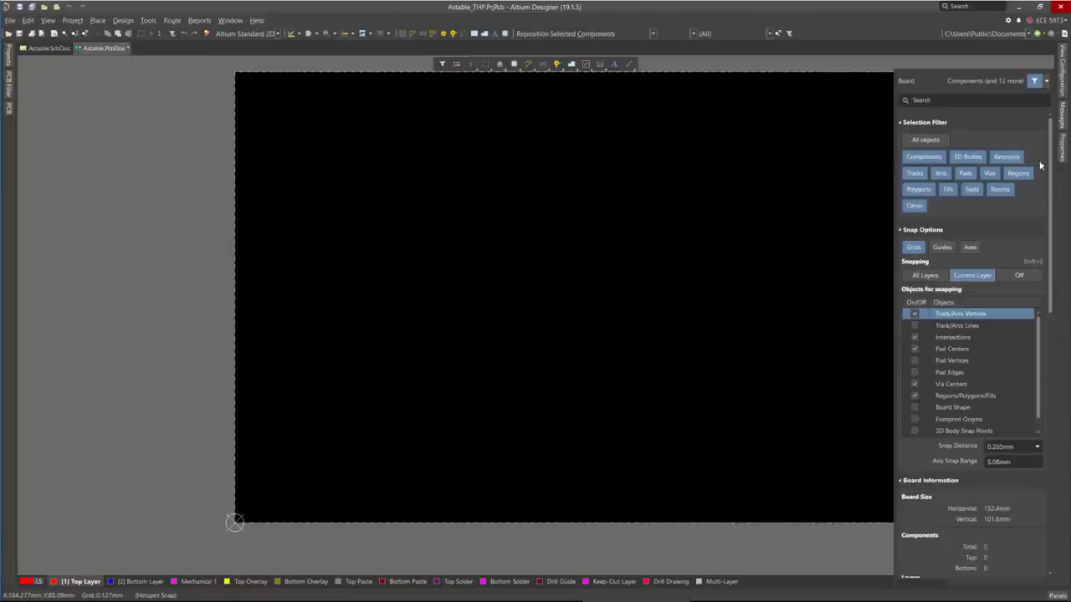
{"action": "scroll", "coordinate": [1027, 214], "scroll_direction": "down", "scroll_amount": 15}
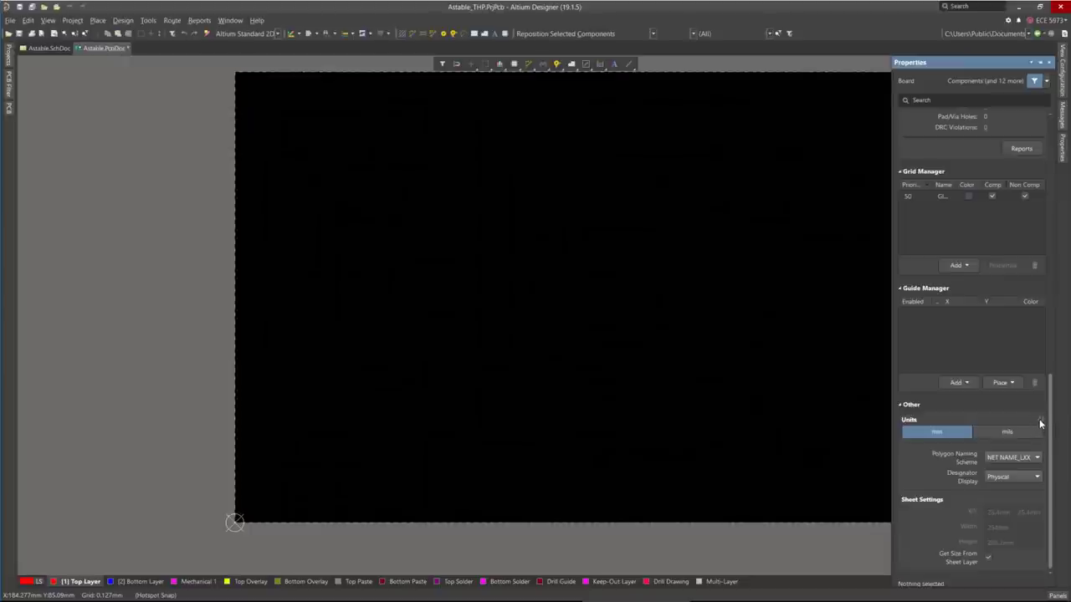
{"action": "scroll", "coordinate": [1039, 416], "scroll_direction": "up", "scroll_amount": 10}
{"action": "scroll", "coordinate": [1031, 402], "scroll_direction": "up", "scroll_amount": 3}
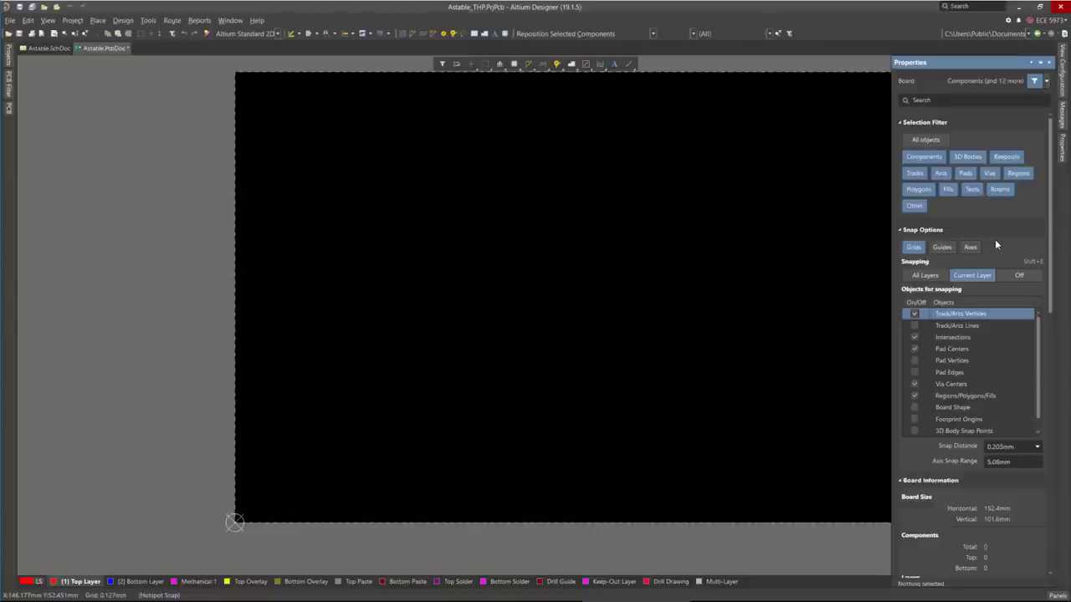
{"action": "scroll", "coordinate": [998, 247], "scroll_direction": "down", "scroll_amount": 3}
{"action": "scroll", "coordinate": [1028, 360], "scroll_direction": "down", "scroll_amount": 4}
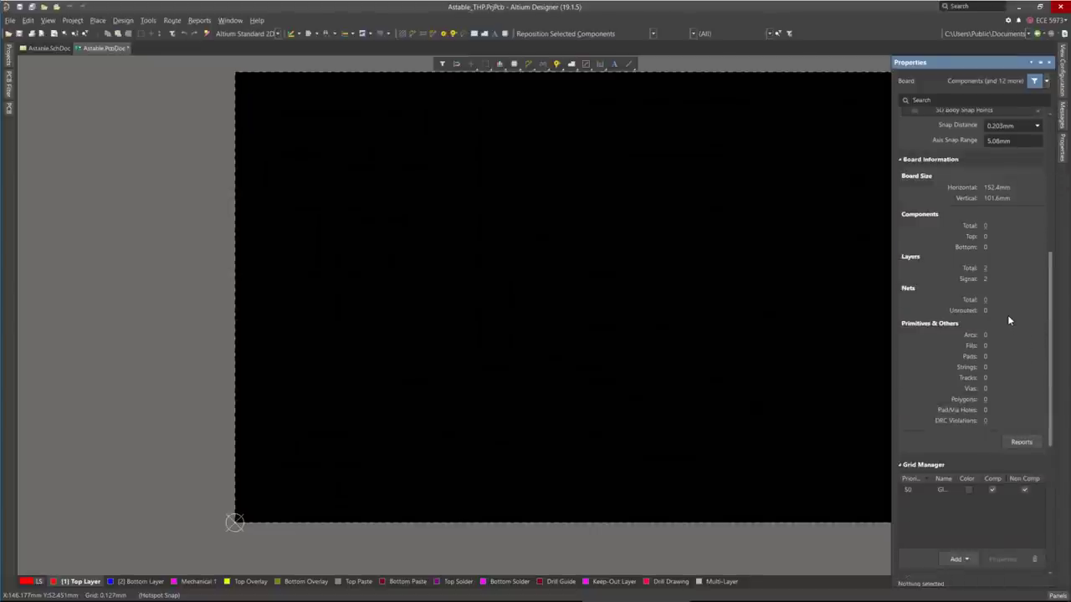
Step: Switch the units back to mils and examine the board size and remaining board information
{"action": "key", "text": "q"}
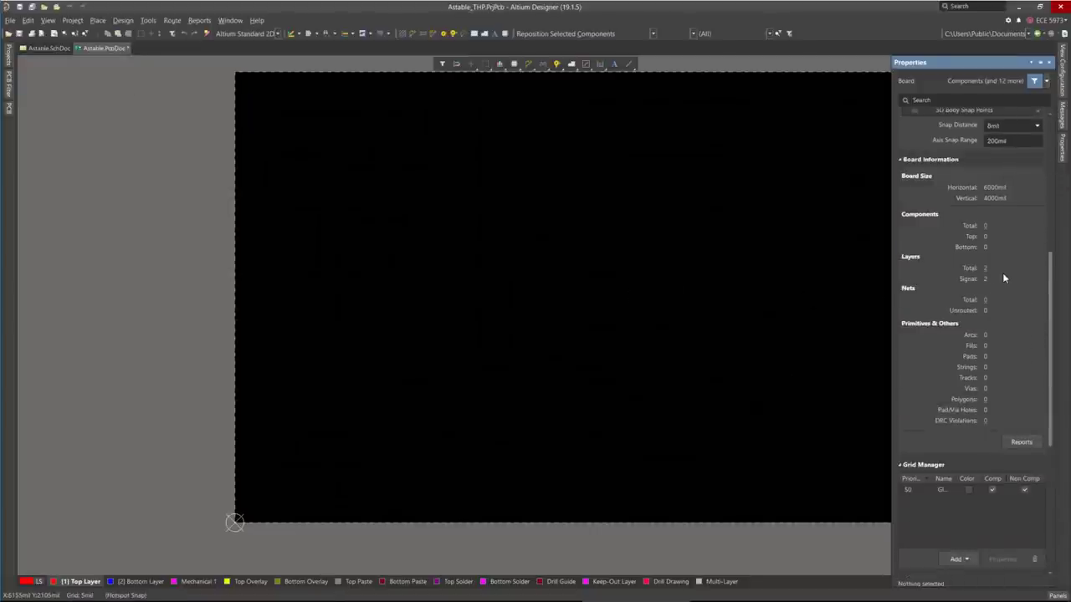
{"action": "scroll", "coordinate": [1012, 284], "scroll_direction": "up", "scroll_amount": 2}
{"action": "scroll", "coordinate": [1020, 341], "scroll_direction": "down", "scroll_amount": 7}
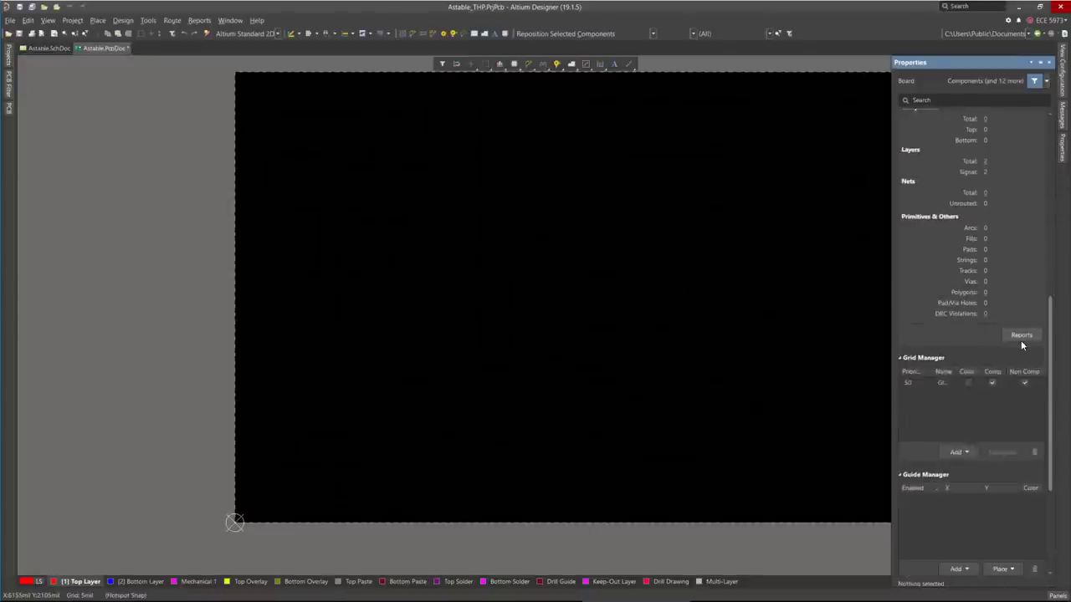
{"action": "scroll", "coordinate": [1020, 341], "scroll_direction": "up", "scroll_amount": 7}
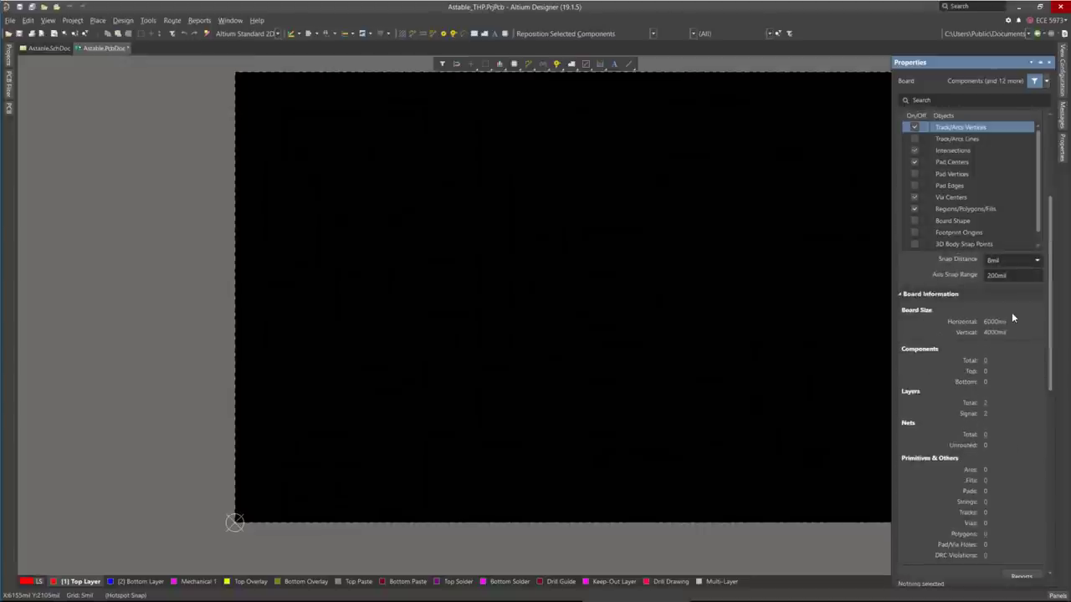
{"action": "scroll", "coordinate": [1020, 343], "scroll_direction": "down", "scroll_amount": 8}
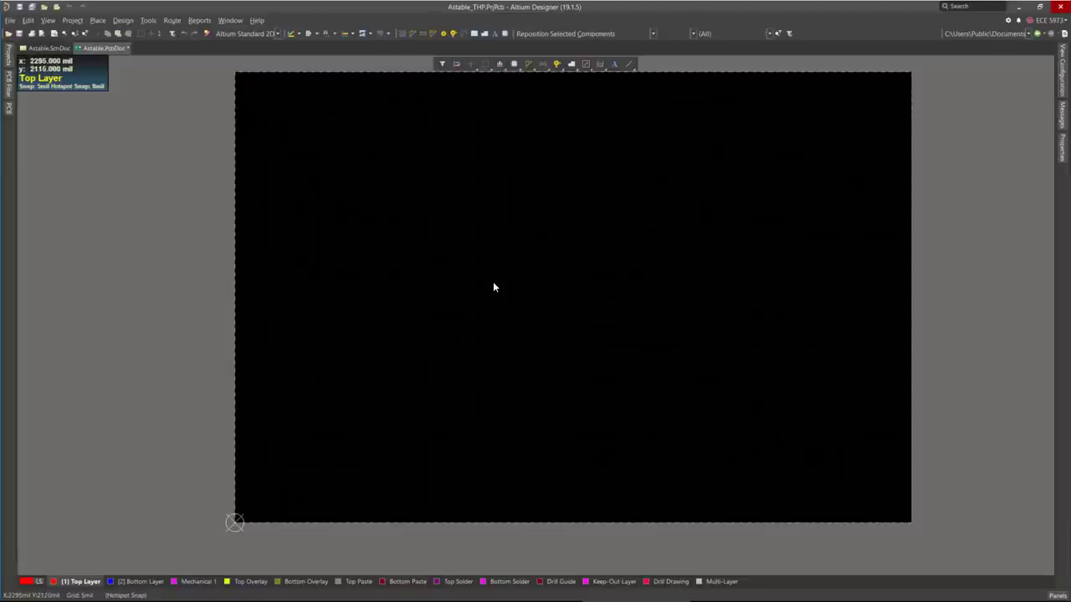
Step: Check the board's layer and colour view configuration, and save all open documents
{"action": "left_click", "coordinate": [609, 288]}
{"action": "left_click", "coordinate": [1061, 82]}
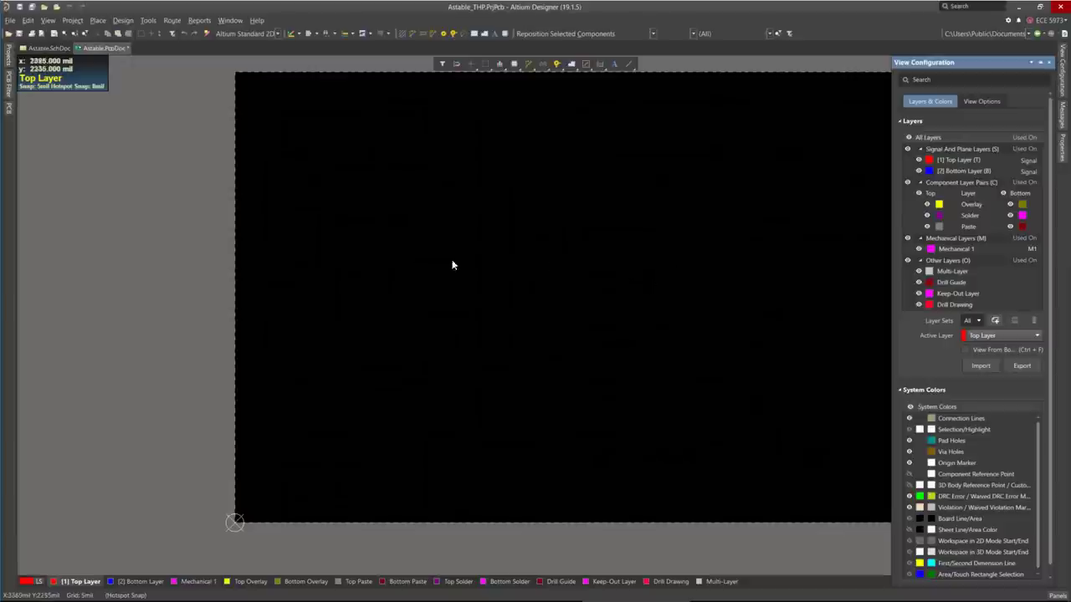
{"action": "left_click", "coordinate": [31, 6]}
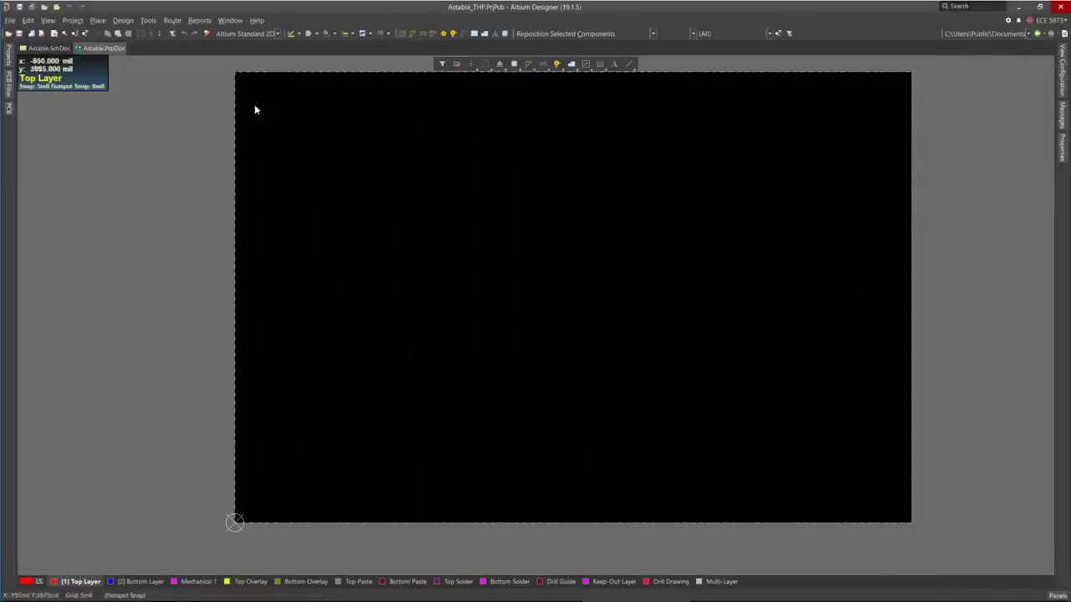
Step: Return to the schematic and start an update of Astable.PcbDoc to bring up its engineering change order
{"action": "left_click", "coordinate": [123, 20]}
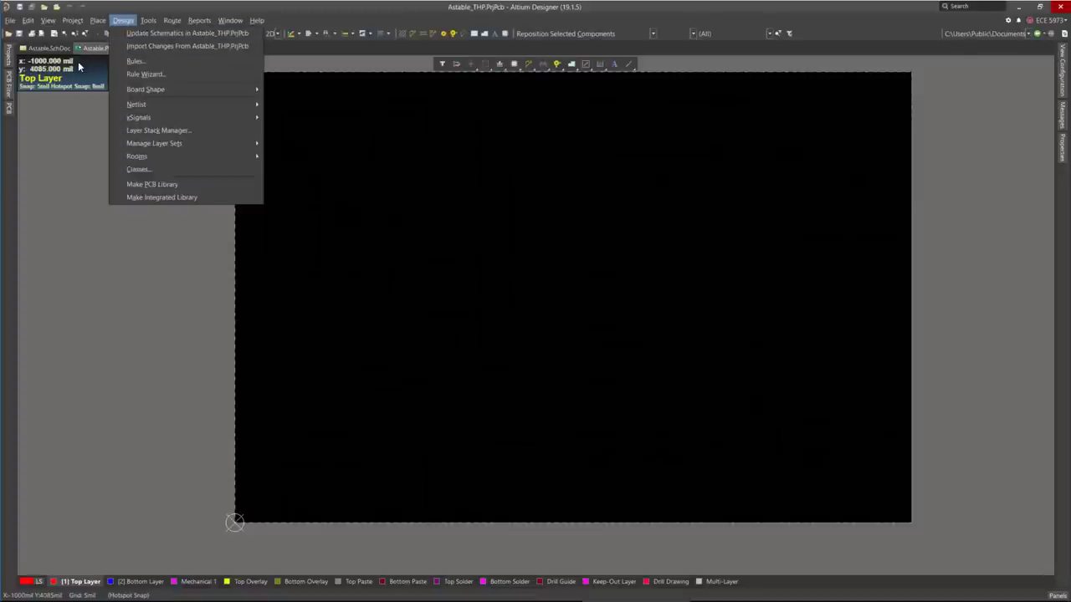
{"action": "left_click", "coordinate": [64, 121]}
{"action": "left_click", "coordinate": [55, 47]}
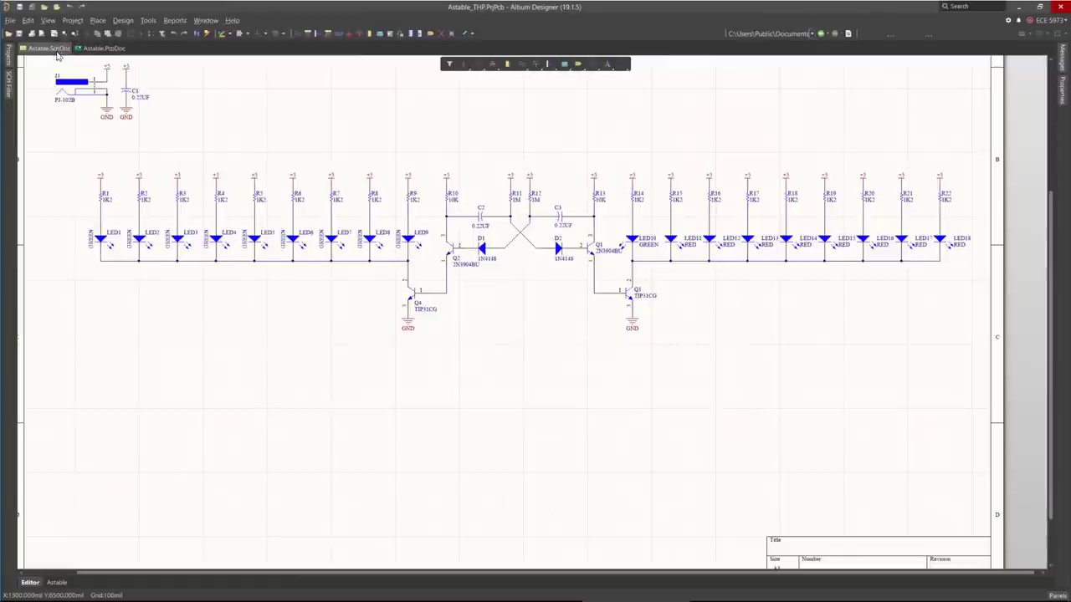
{"action": "left_click", "coordinate": [123, 20]}
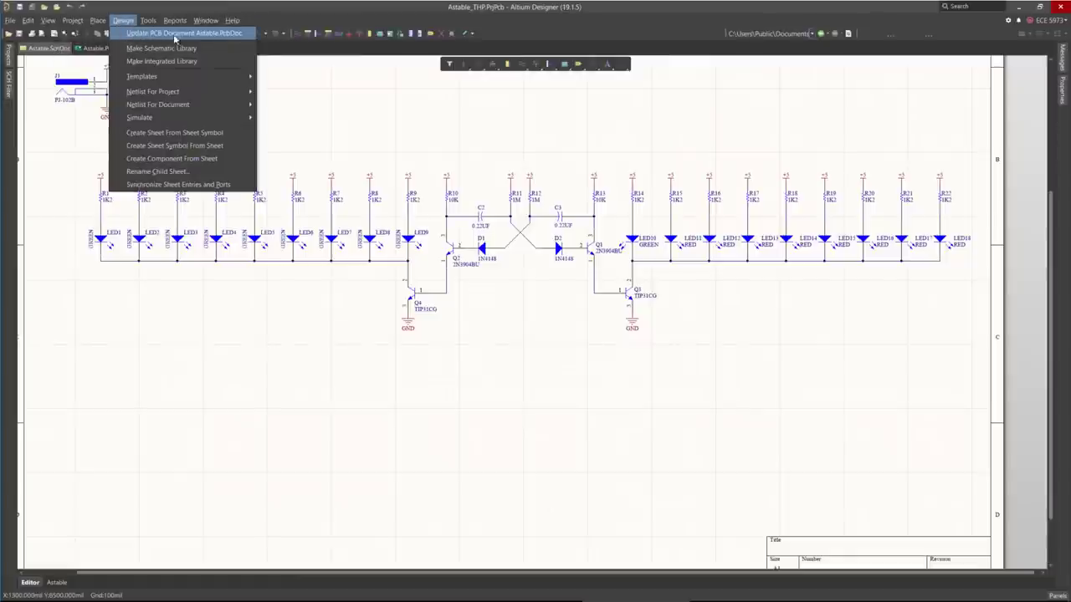
{"action": "left_click", "coordinate": [200, 35]}
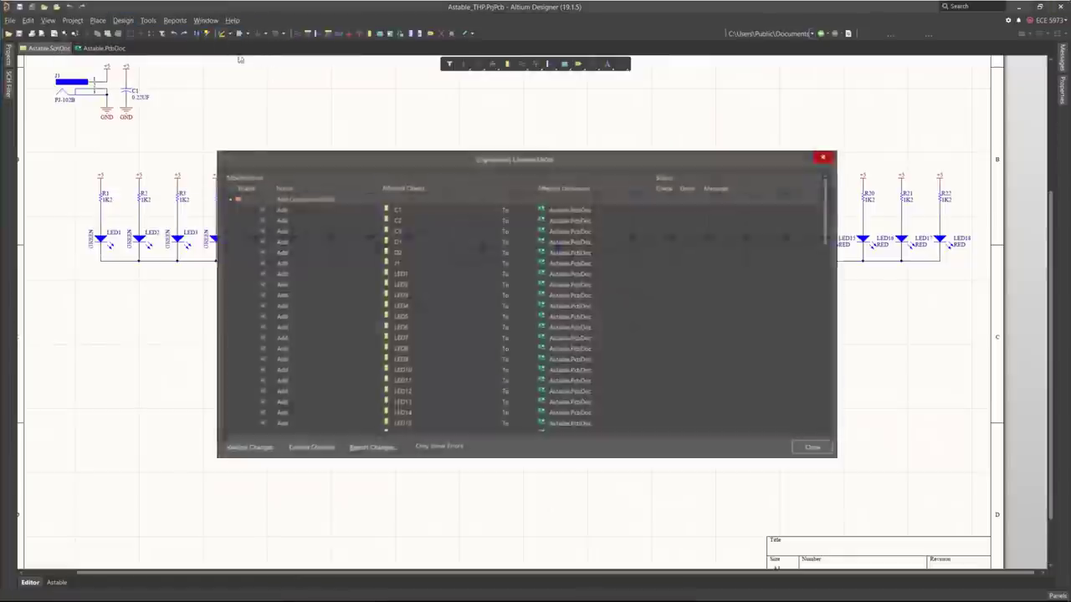
{"action": "left_click_drag", "start_coordinate": [506, 161], "coordinate": [508, 135]}
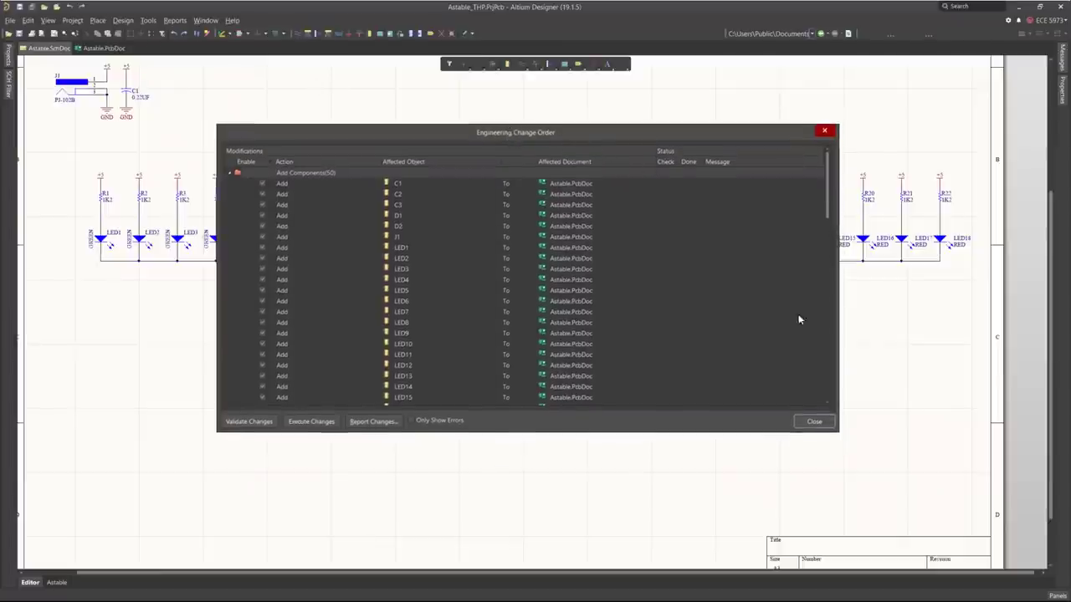
Step: Validate the engineering change order, review its components and nets, and execute the changes on Astable.PcbDoc
{"action": "left_click", "coordinate": [253, 420]}
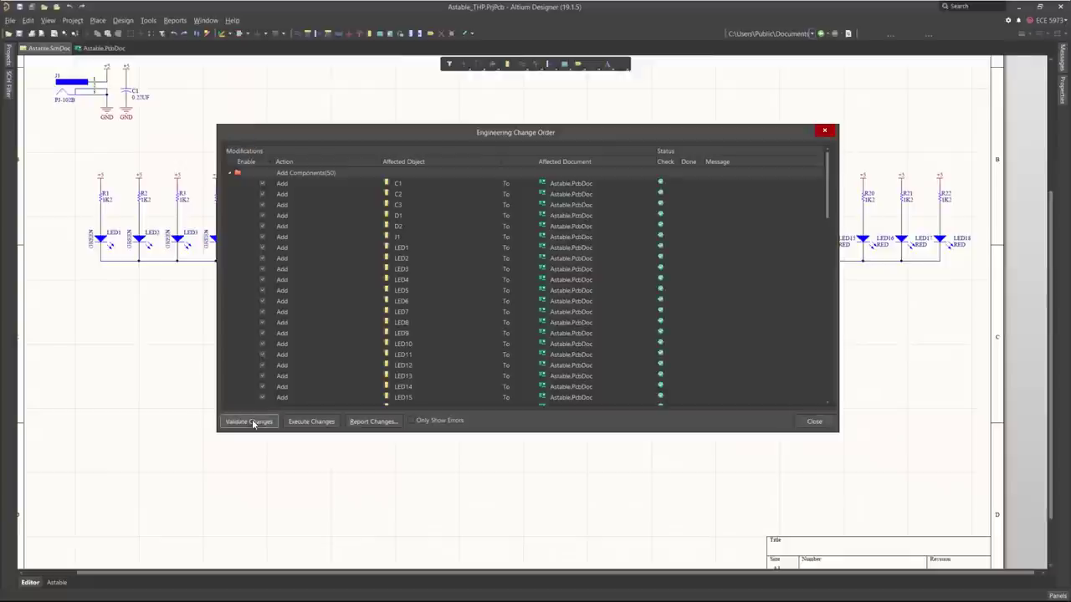
{"action": "mouse_move", "coordinate": [825, 164]}
{"action": "left_mouse_down"}
{"action": "mouse_move", "coordinate": [827, 347]}
{"action": "mouse_move", "coordinate": [827, 167]}
{"action": "left_mouse_up"}
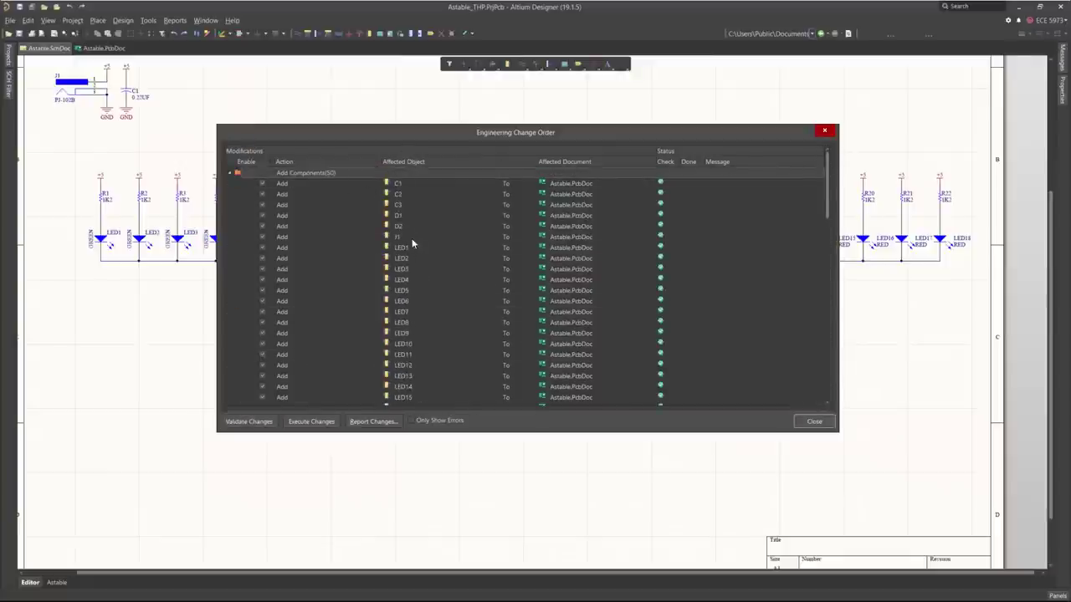
{"action": "scroll", "coordinate": [406, 288], "scroll_direction": "down", "scroll_amount": 14}
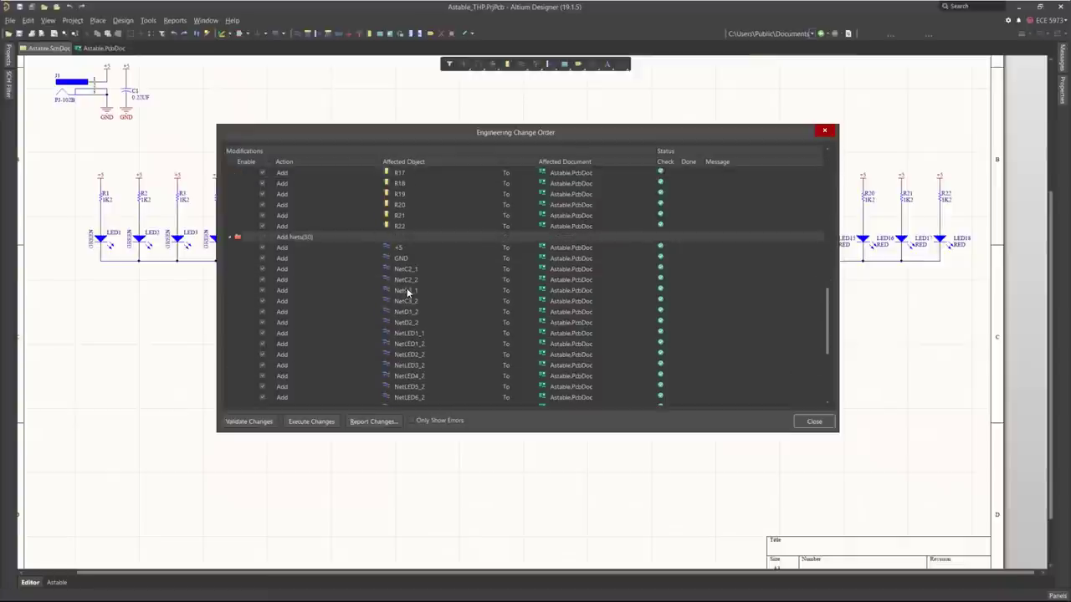
{"action": "scroll", "coordinate": [406, 289], "scroll_direction": "down", "scroll_amount": 1}
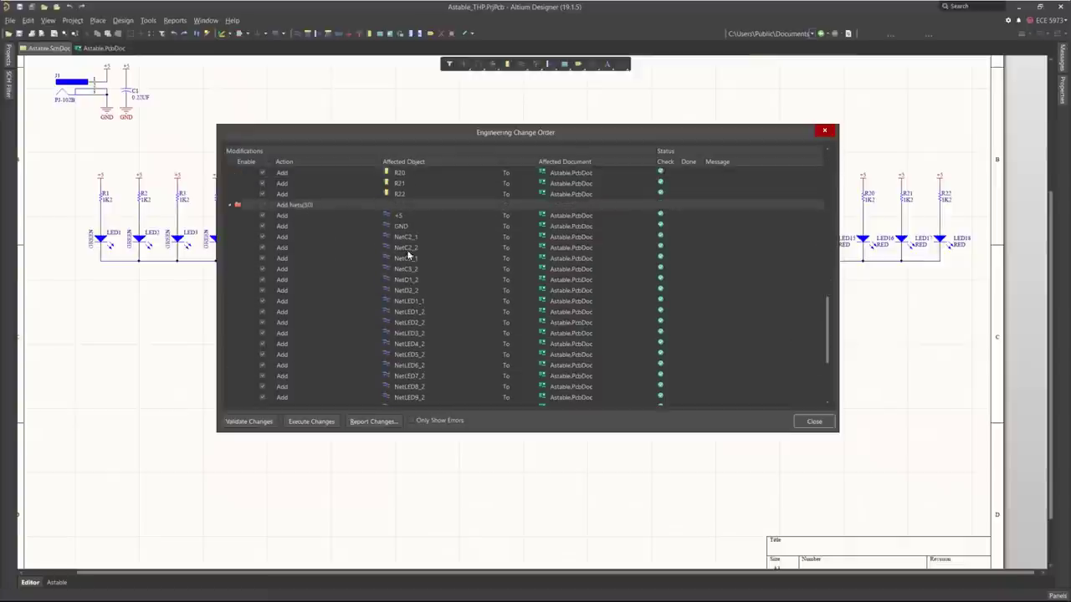
{"action": "scroll", "coordinate": [429, 244], "scroll_direction": "down", "scroll_amount": 4}
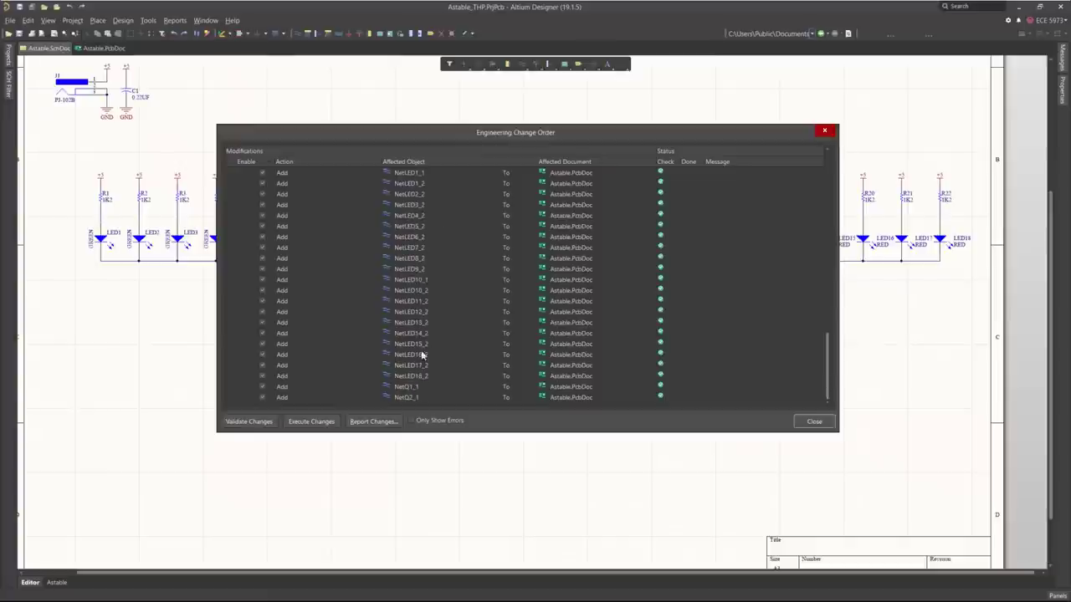
{"action": "left_click", "coordinate": [318, 424]}
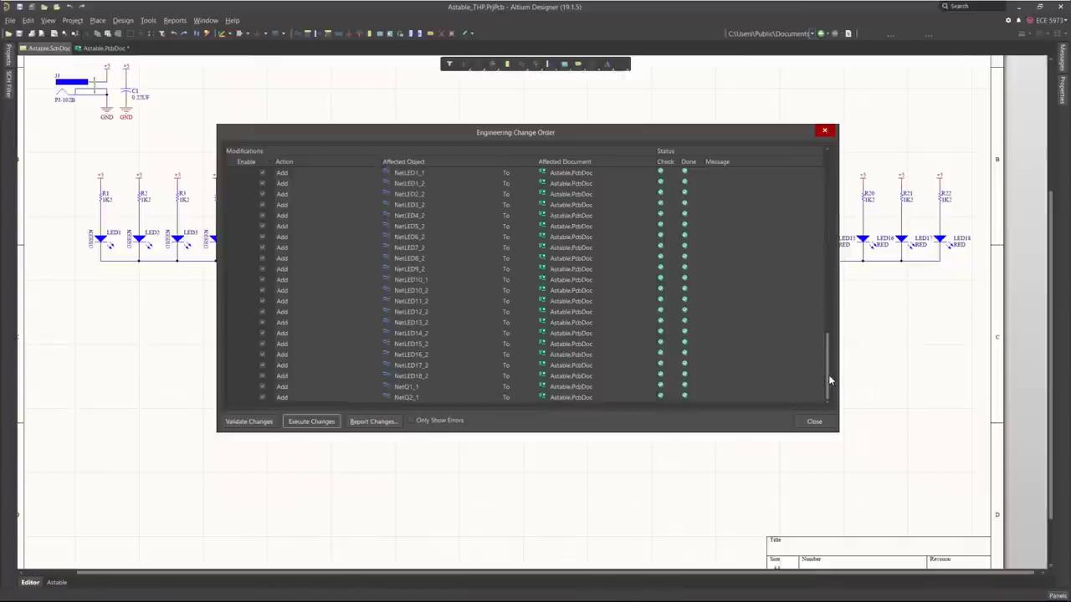
Step: Check the executed engineering change order for errors and preview its change report, closing both windows when done
{"action": "left_click_drag", "start_coordinate": [826, 347], "coordinate": [826, 393]}
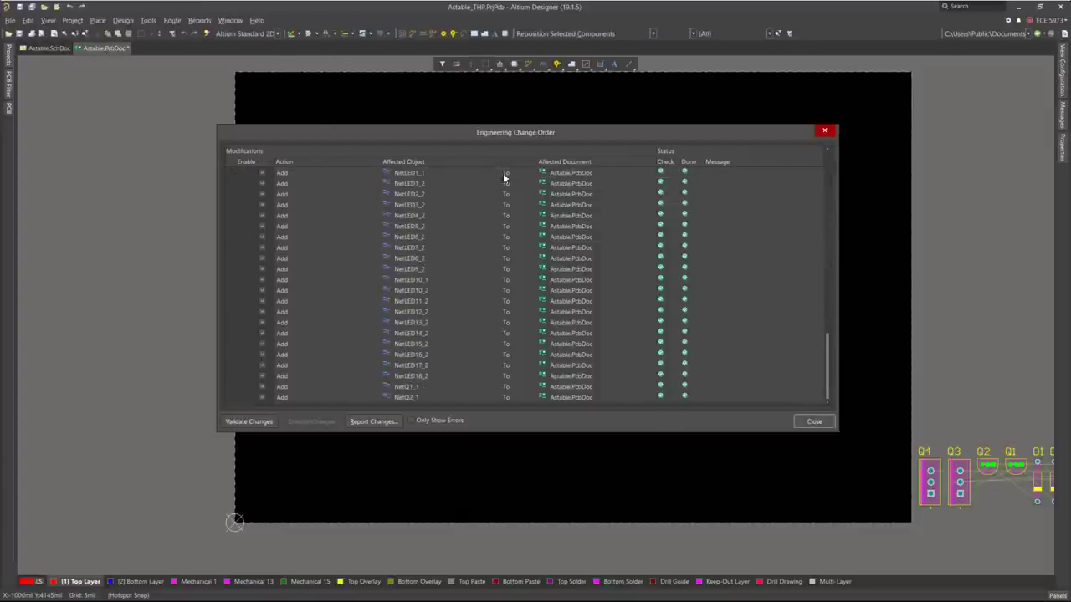
{"action": "left_click", "coordinate": [412, 421]}
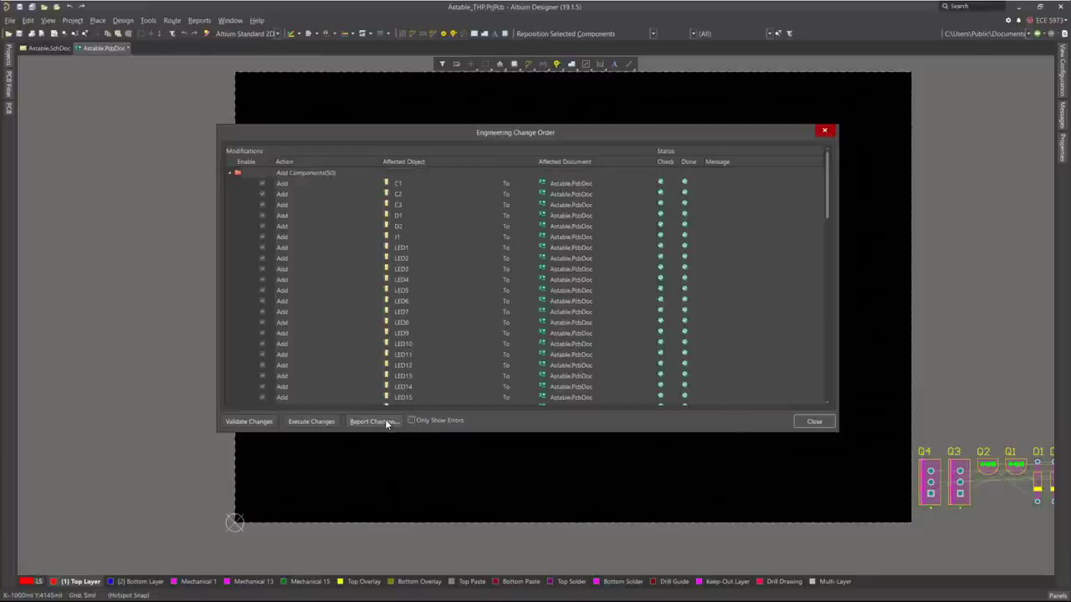
{"action": "left_click", "coordinate": [376, 422]}
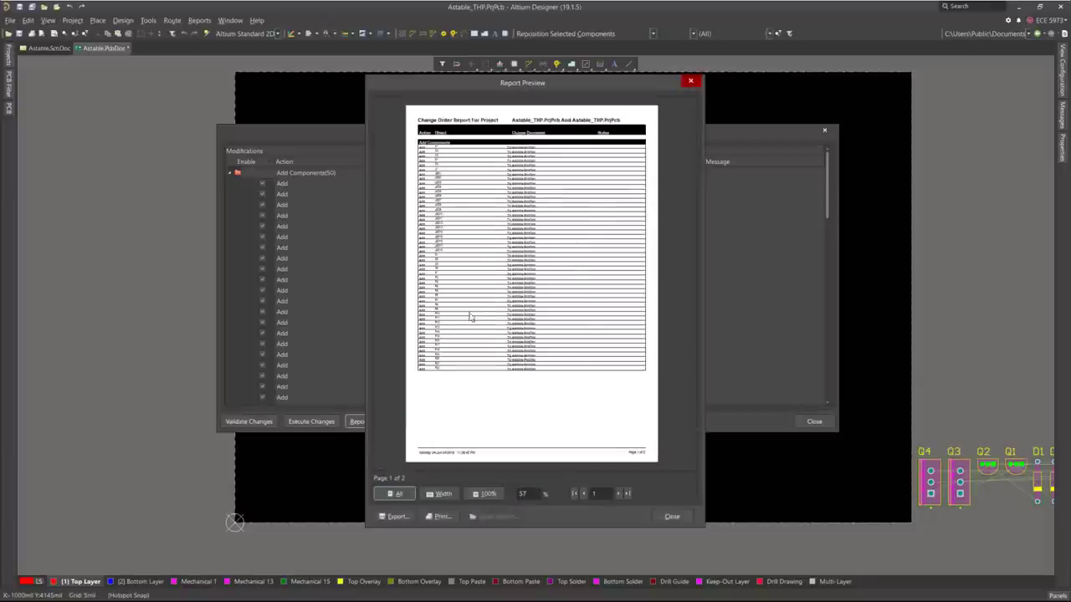
{"action": "left_click", "coordinate": [690, 81]}
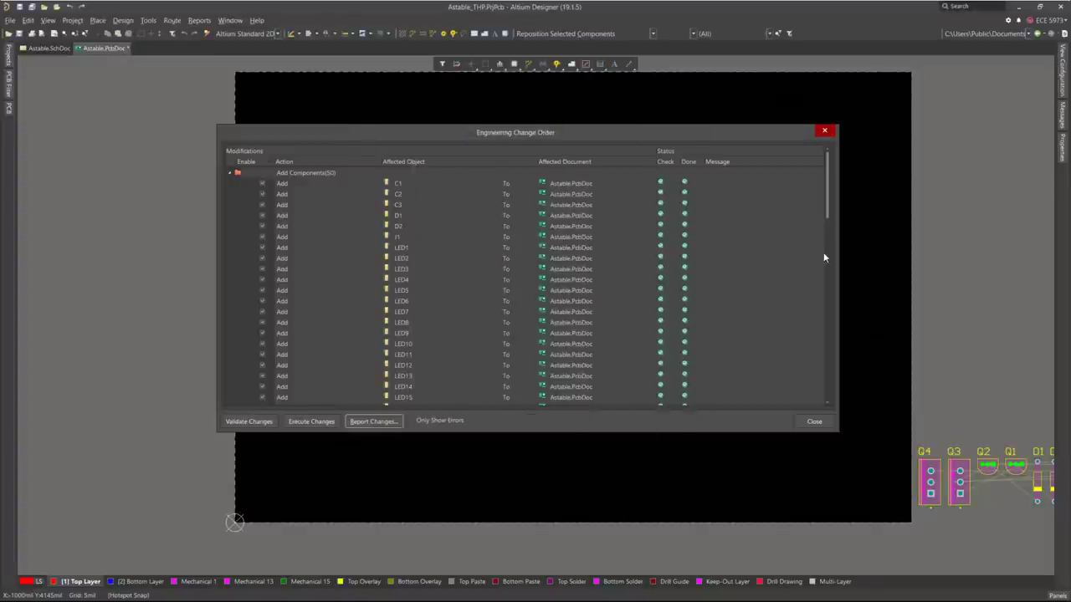
{"action": "left_click", "coordinate": [801, 422]}
Step: Examine the transferred footprints and their connection lines beside the board outline, from transistor Q4 across to connector J1
{"action": "scroll", "coordinate": [376, 314], "scroll_direction": "down", "scroll_amount": 1, "text": "ctrl"}
{"action": "scroll", "coordinate": [376, 313], "scroll_direction": "down", "scroll_amount": 4, "text": "ctrl"}
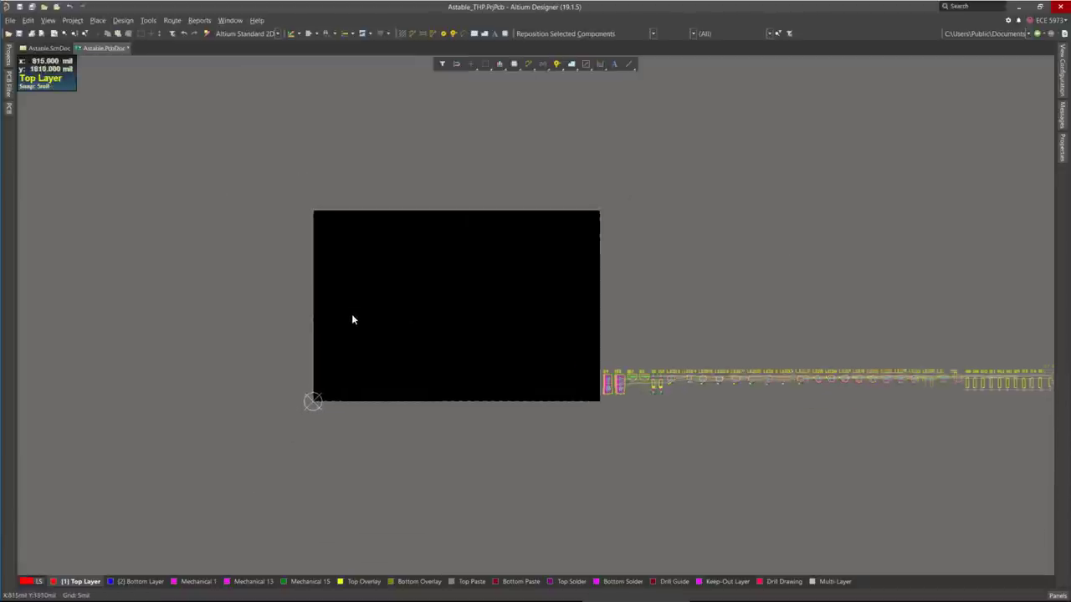
{"action": "scroll", "coordinate": [944, 374], "scroll_direction": "up", "scroll_amount": 3, "text": "ctrl"}
{"action": "scroll", "coordinate": [937, 373], "scroll_direction": "up", "scroll_amount": 2, "text": "ctrl"}
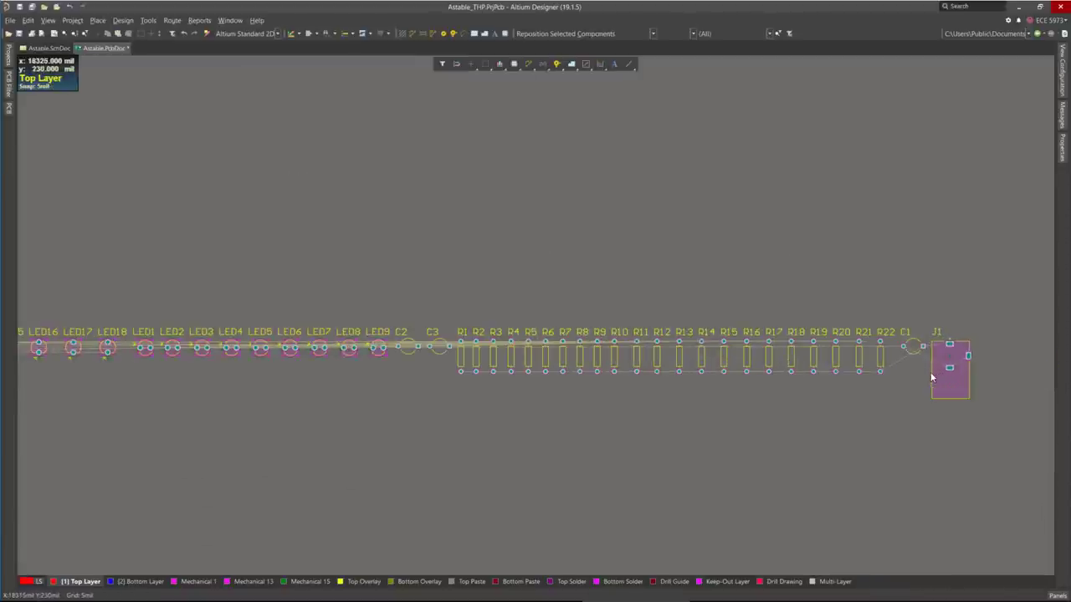
{"action": "scroll", "coordinate": [920, 371], "scroll_direction": "down", "scroll_amount": 2, "text": "ctrl"}
{"action": "scroll", "coordinate": [711, 372], "scroll_direction": "up", "scroll_amount": 2, "text": "ctrl"}
{"action": "scroll", "coordinate": [754, 373], "scroll_direction": "down", "scroll_amount": 2, "text": "ctrl"}
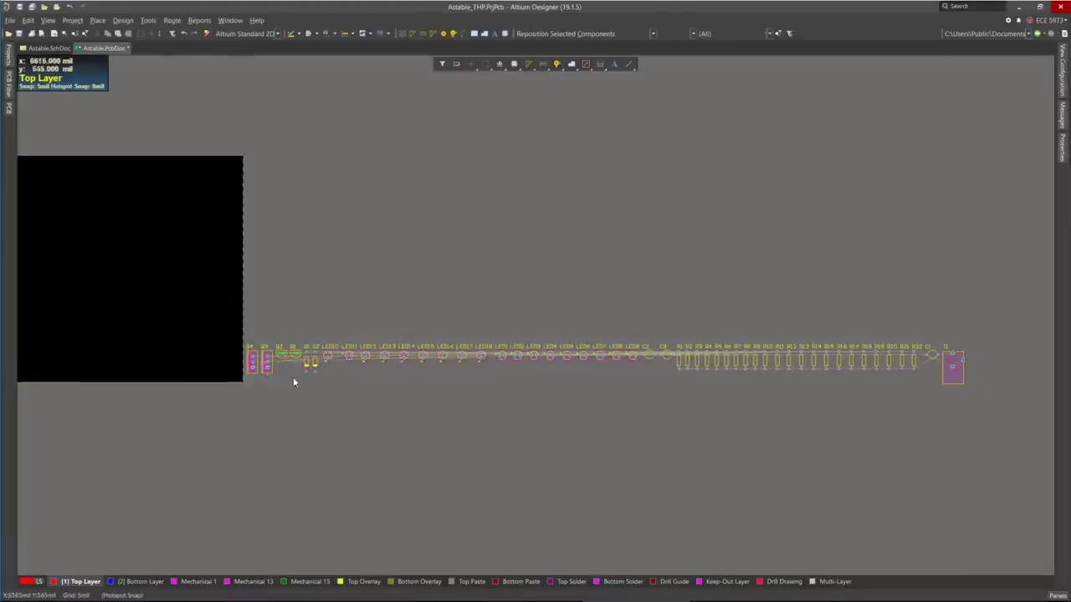
{"action": "scroll", "coordinate": [985, 430], "scroll_direction": "down", "scroll_amount": 2, "text": "ctrl"}
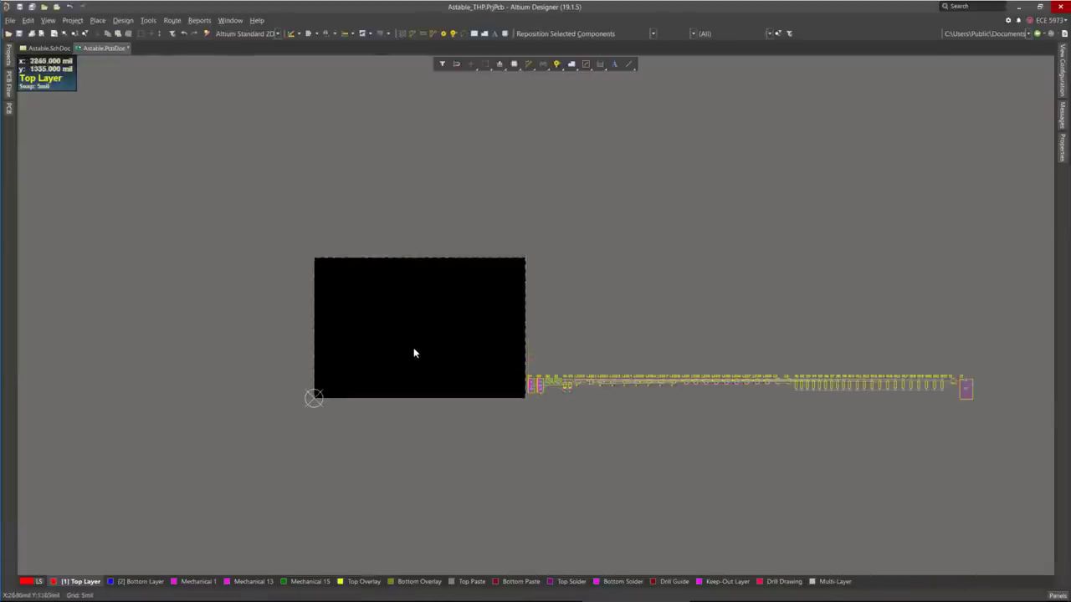
{"action": "scroll", "coordinate": [415, 348], "scroll_direction": "up", "scroll_amount": 4, "text": "ctrl"}
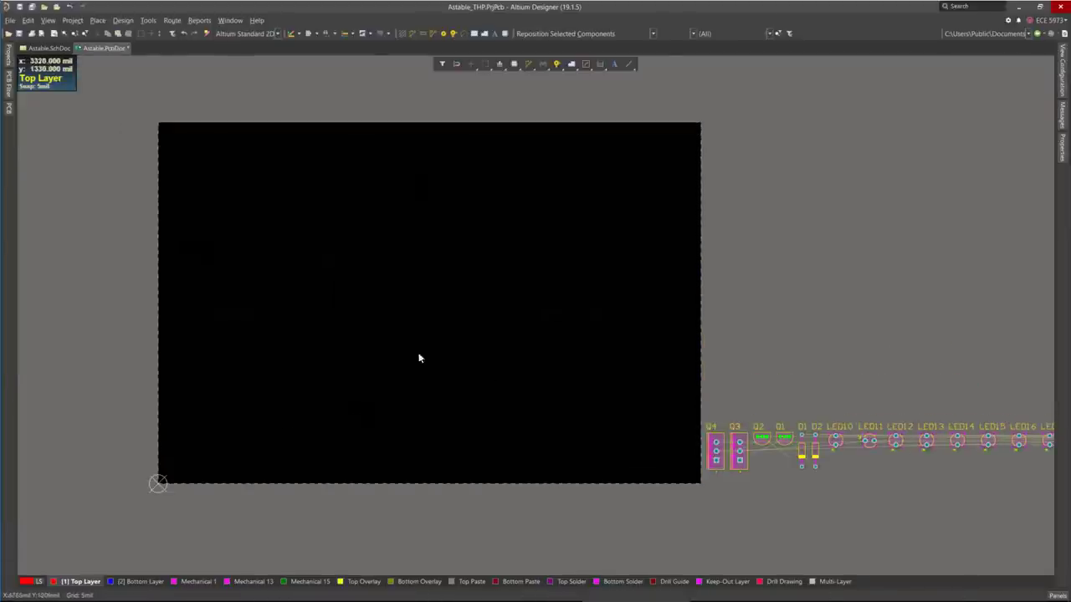
{"action": "scroll", "coordinate": [419, 356], "scroll_direction": "down", "scroll_amount": 2, "text": "ctrl"}
{"action": "scroll", "coordinate": [1012, 387], "scroll_direction": "up", "scroll_amount": 2, "text": "ctrl"}
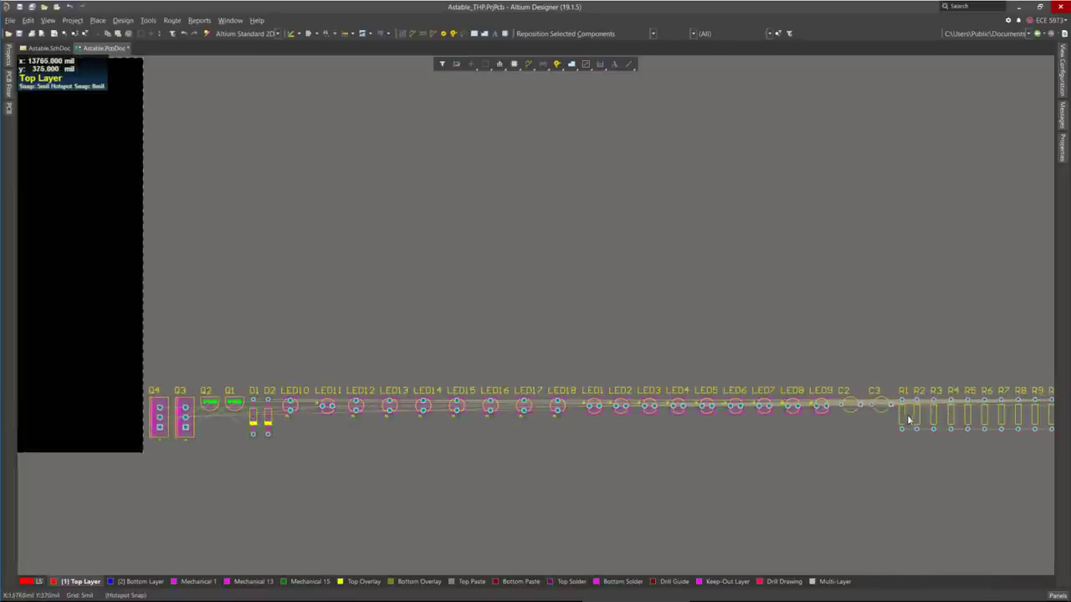
{"action": "mouse_move", "coordinate": [469, 599]}
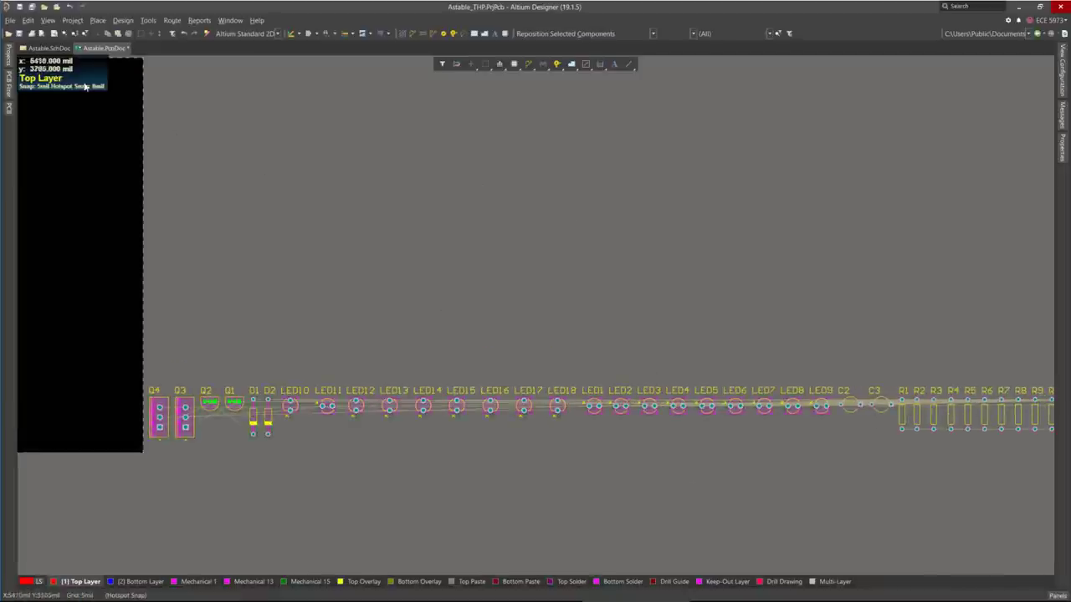
Step: Select power connector J1 in the schematic and locate its matching footprint in Astable.PcbDoc, clearing the selection at the end
{"action": "key", "text": "ctrl+Tab"}
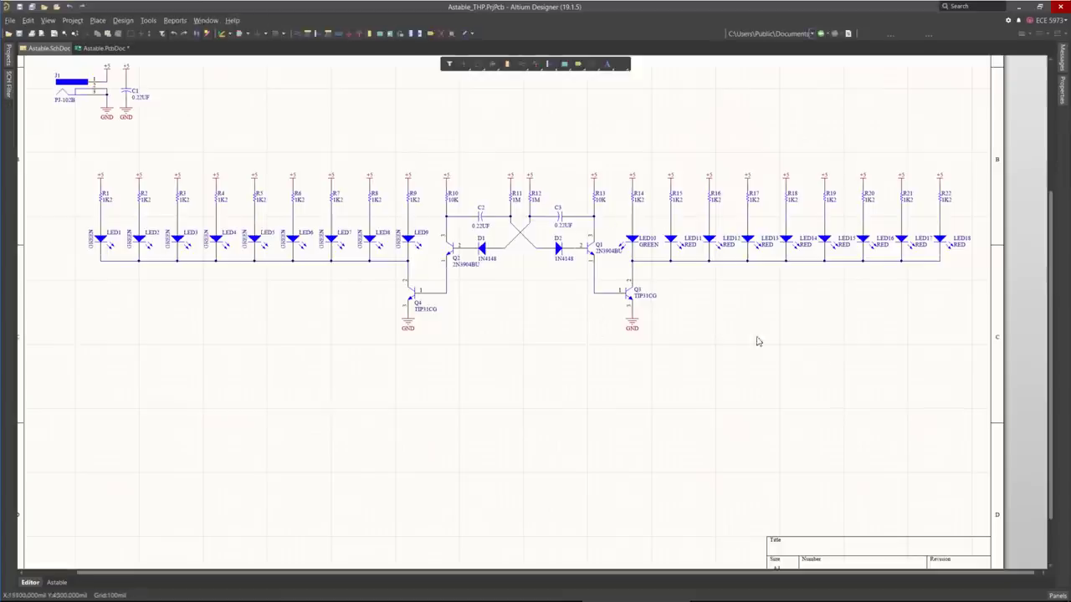
{"action": "scroll", "coordinate": [840, 388], "scroll_direction": "down", "scroll_amount": 2, "text": "ctrl"}
{"action": "scroll", "coordinate": [802, 363], "scroll_direction": "up", "scroll_amount": 2}
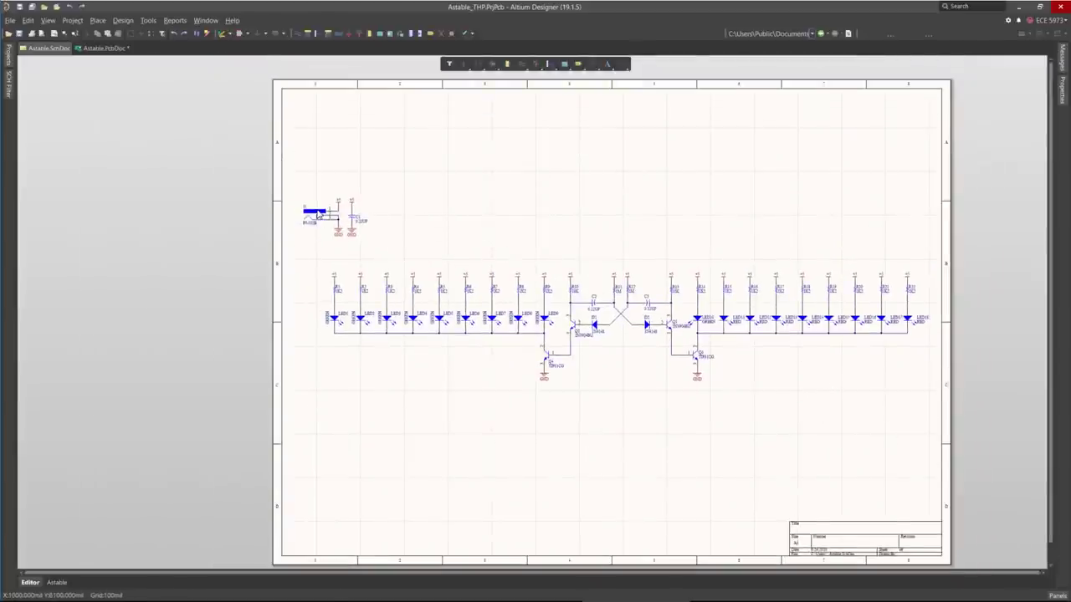
{"action": "left_click", "coordinate": [317, 215]}
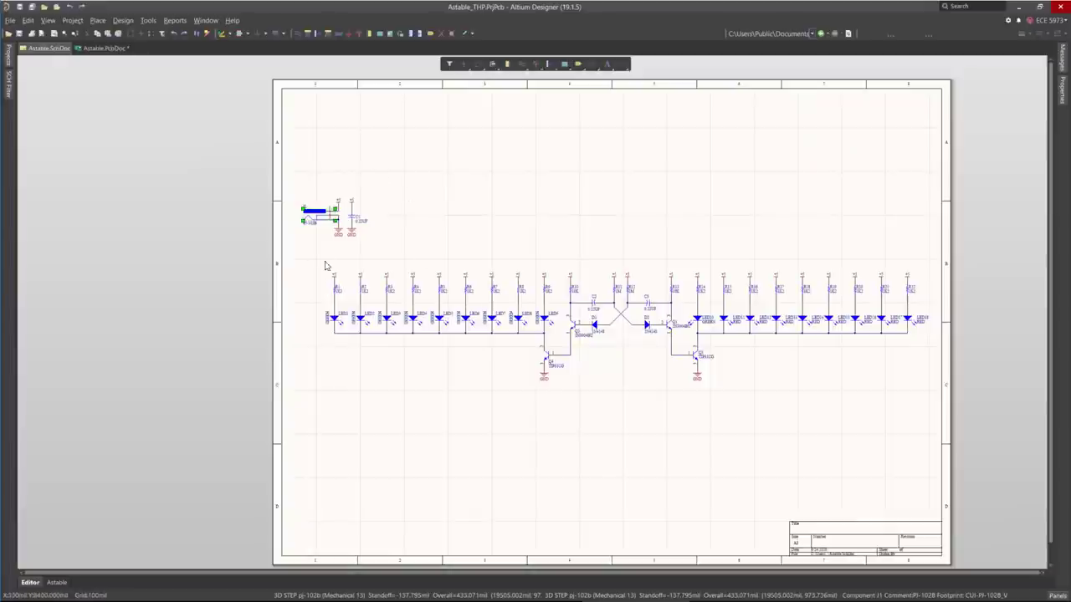
{"action": "left_click", "coordinate": [94, 49]}
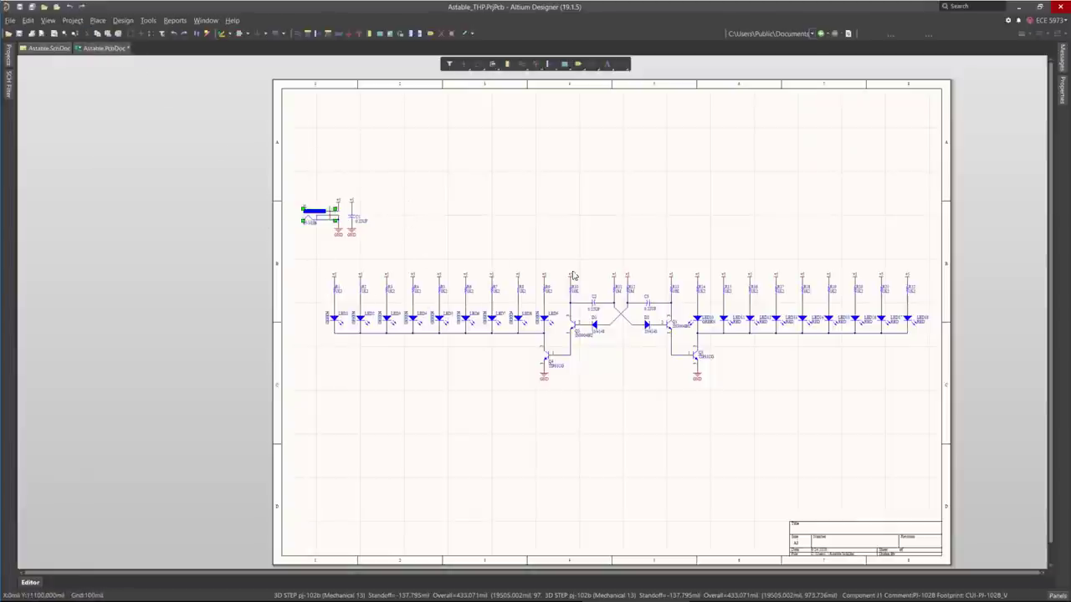
{"action": "scroll", "coordinate": [927, 320], "scroll_direction": "down", "scroll_amount": 6, "text": "ctrl"}
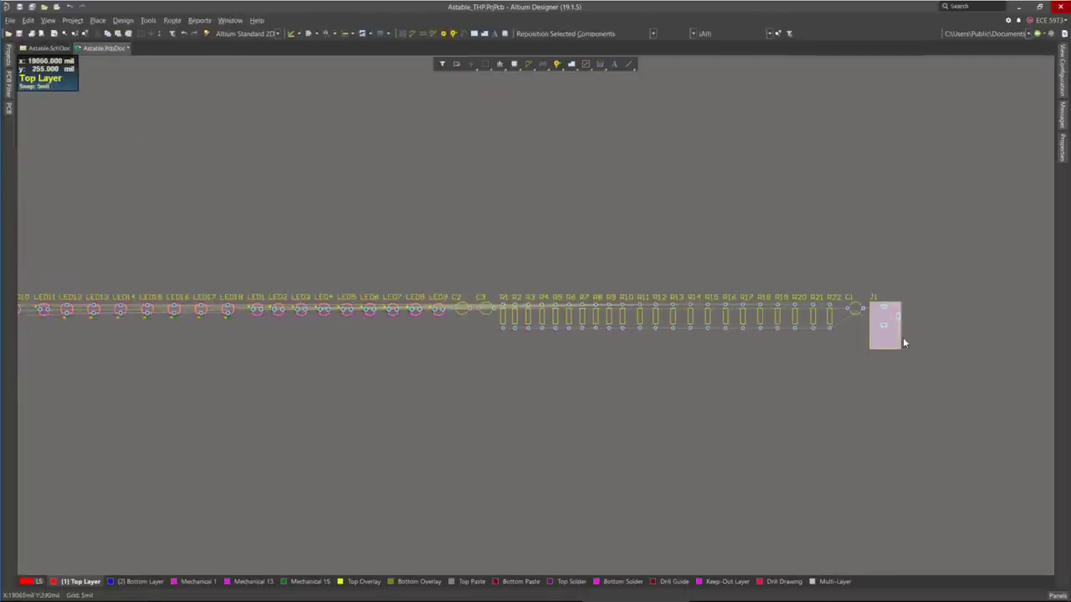
{"action": "left_click_drag", "start_coordinate": [961, 344], "coordinate": [102, 252]}
{"action": "left_click", "coordinate": [728, 371]}
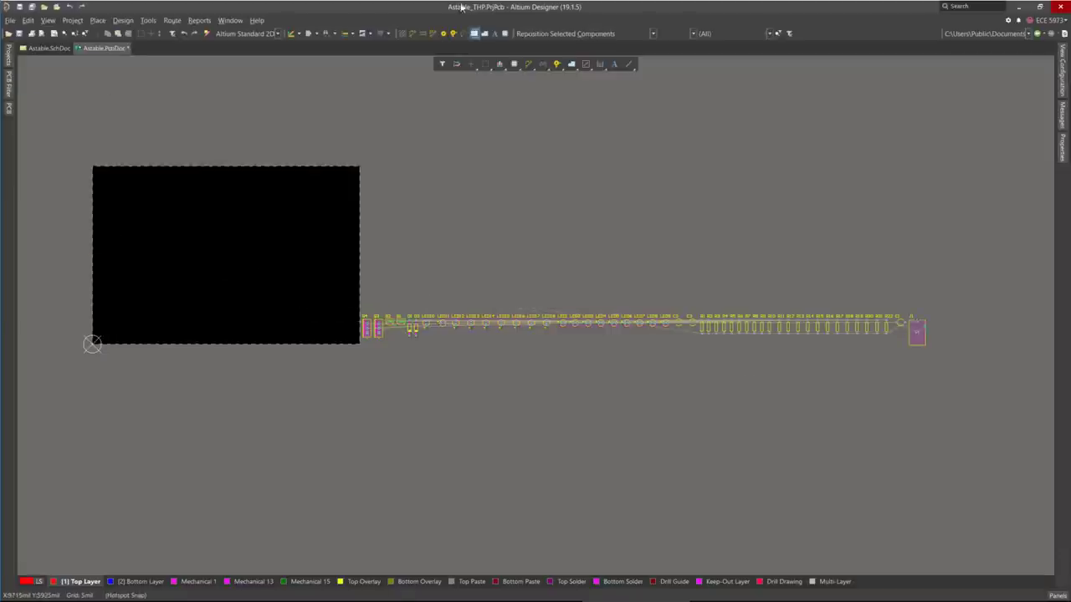
Step: Open the PCB design rules, look through the rule categories, and display the electrical Clearance rule's constraints
{"action": "left_click", "coordinate": [124, 20]}
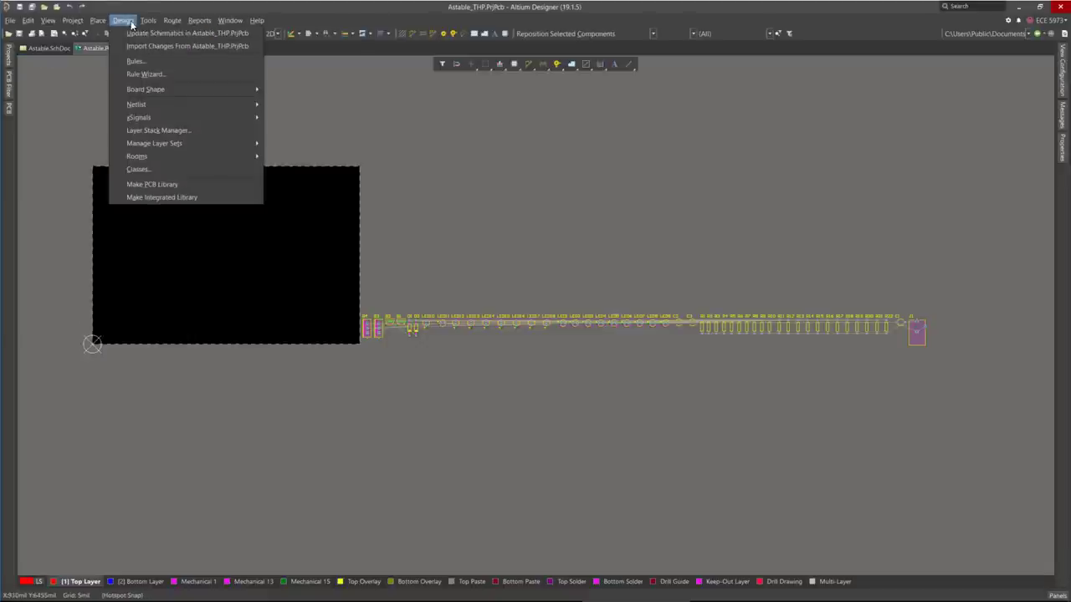
{"action": "left_click", "coordinate": [142, 62]}
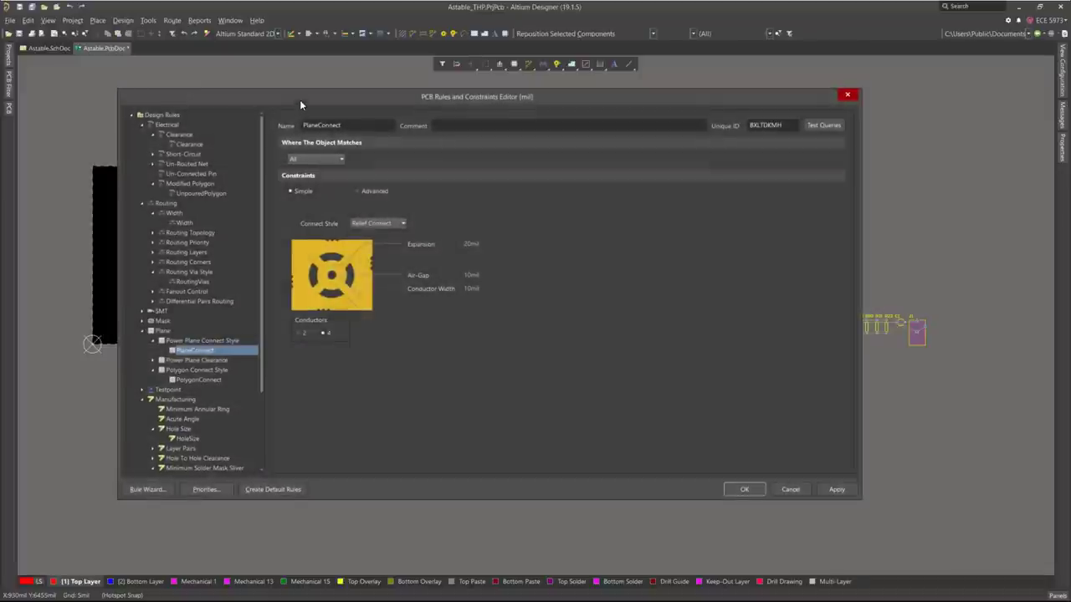
{"action": "left_click", "coordinate": [228, 135]}
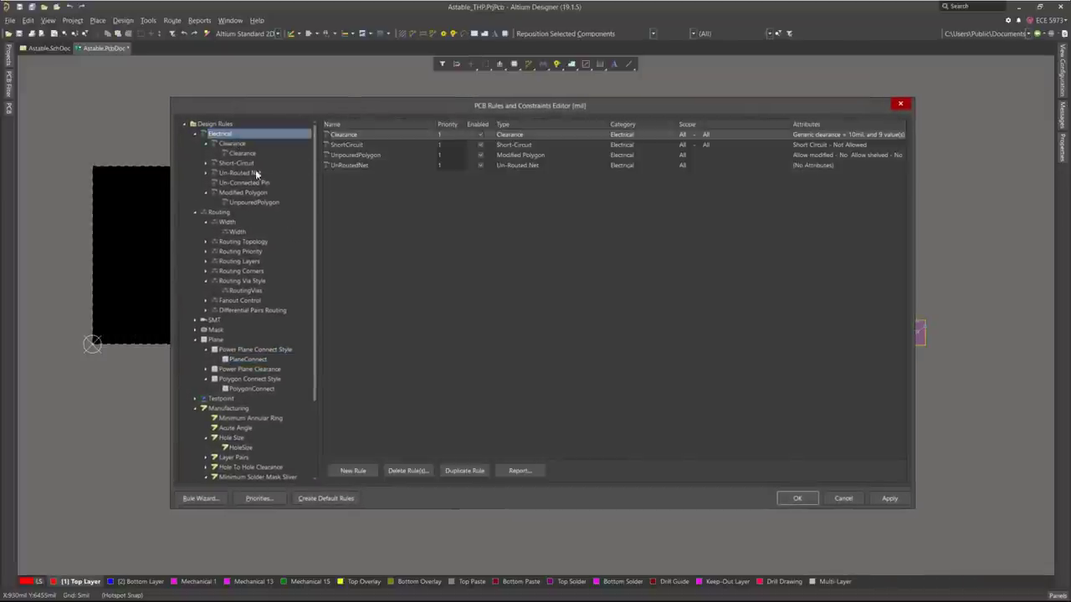
{"action": "scroll", "coordinate": [251, 231], "scroll_direction": "down", "scroll_amount": 3}
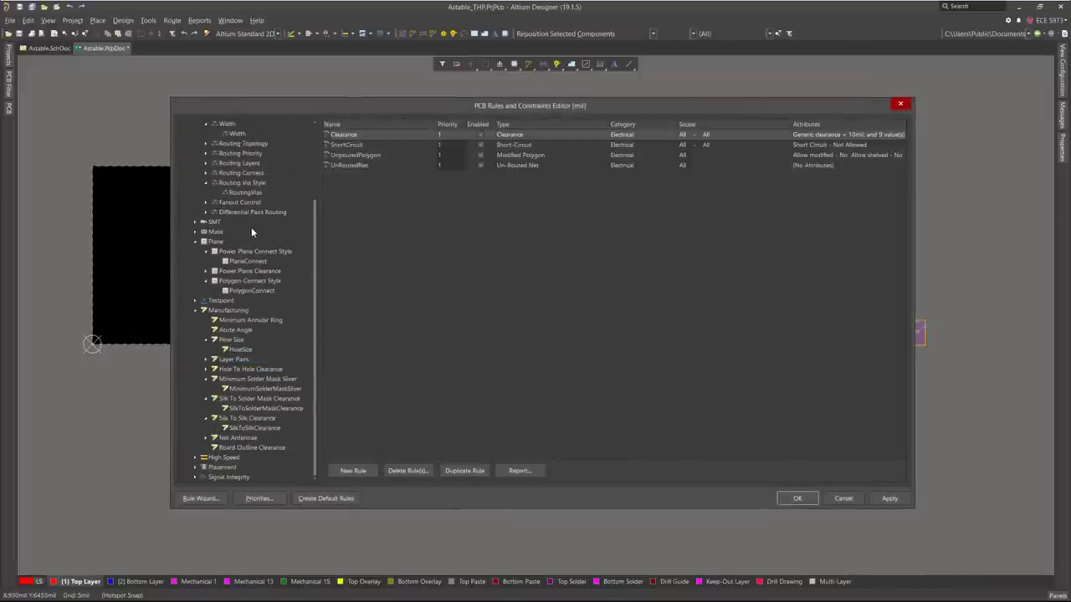
{"action": "scroll", "coordinate": [272, 214], "scroll_direction": "up", "scroll_amount": 3}
{"action": "scroll", "coordinate": [272, 215], "scroll_direction": "down", "scroll_amount": 3}
{"action": "scroll", "coordinate": [272, 215], "scroll_direction": "up", "scroll_amount": 3}
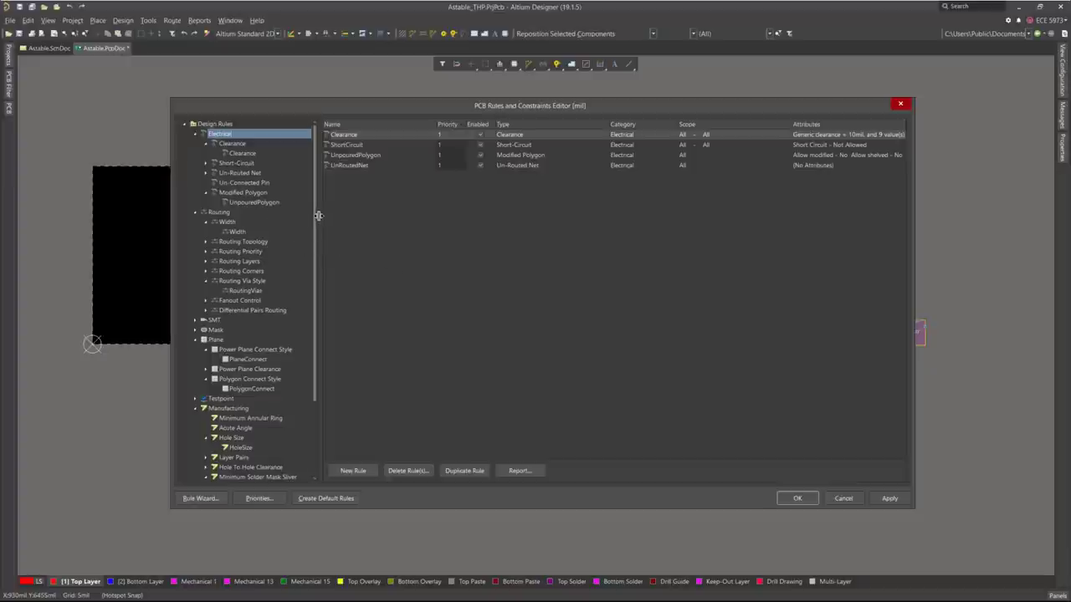
{"action": "left_click", "coordinate": [240, 153]}
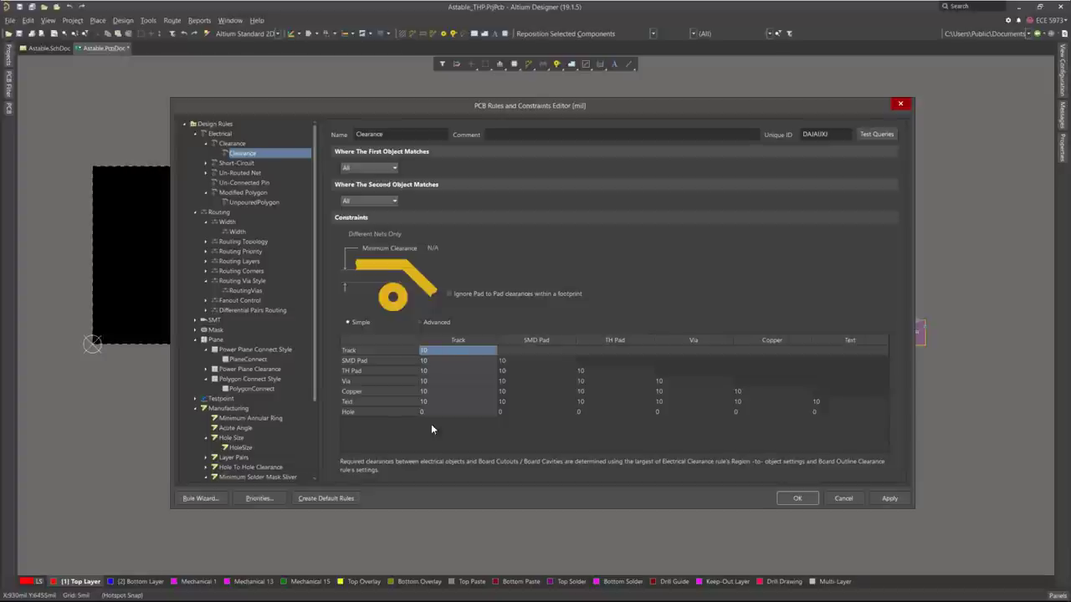
Step: Switch to Chrome and open pcbway.com in a new tab, closing the old part-search tabs and the anniversary banner
{"action": "mouse_move", "coordinate": [454, 599]}
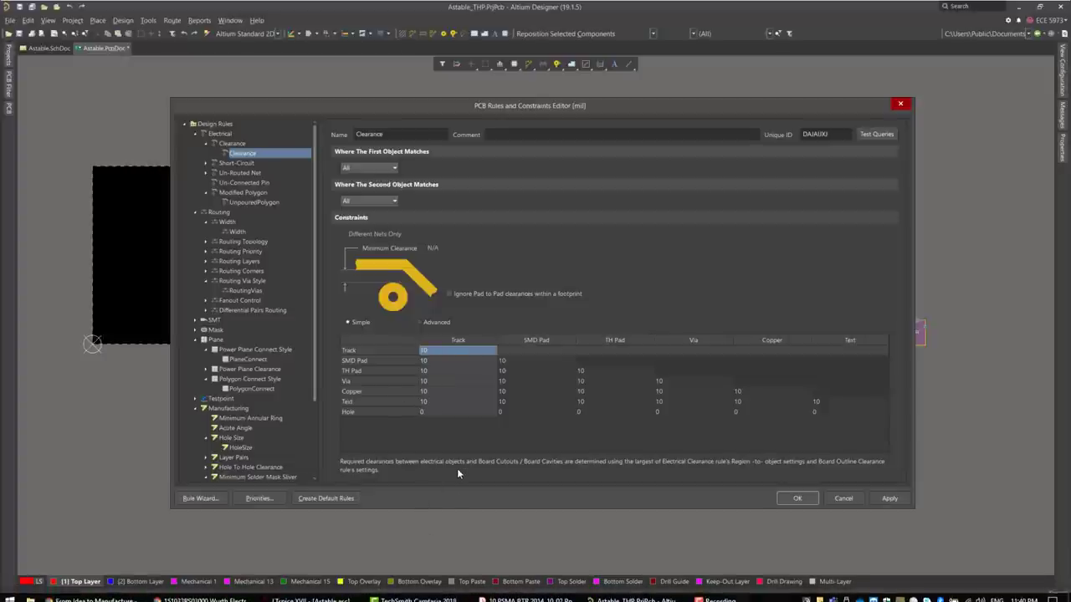
{"action": "left_click", "coordinate": [213, 599]}
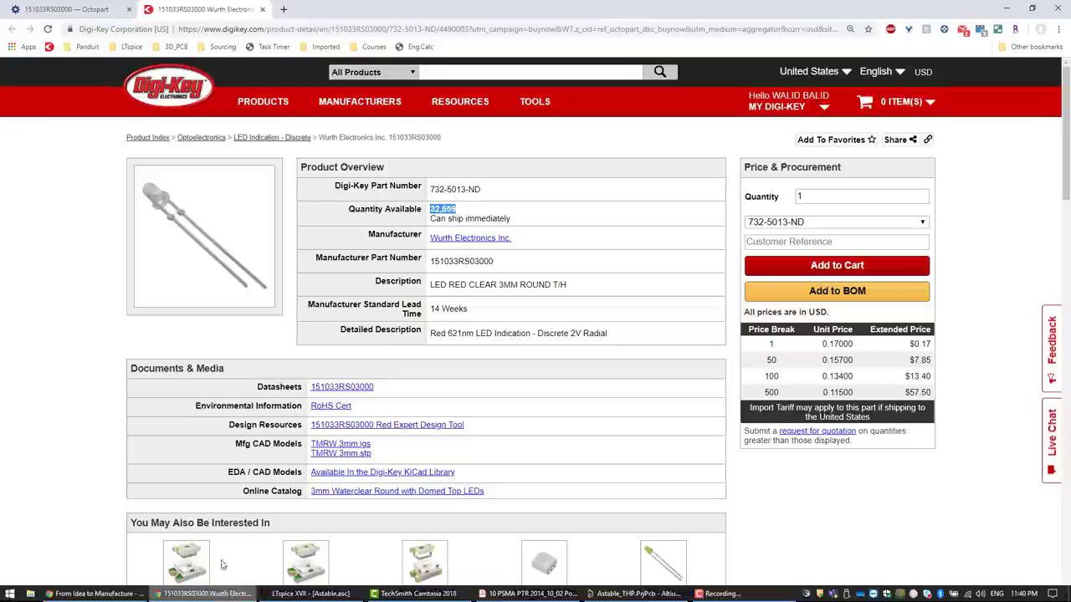
{"action": "left_click", "coordinate": [284, 10]}
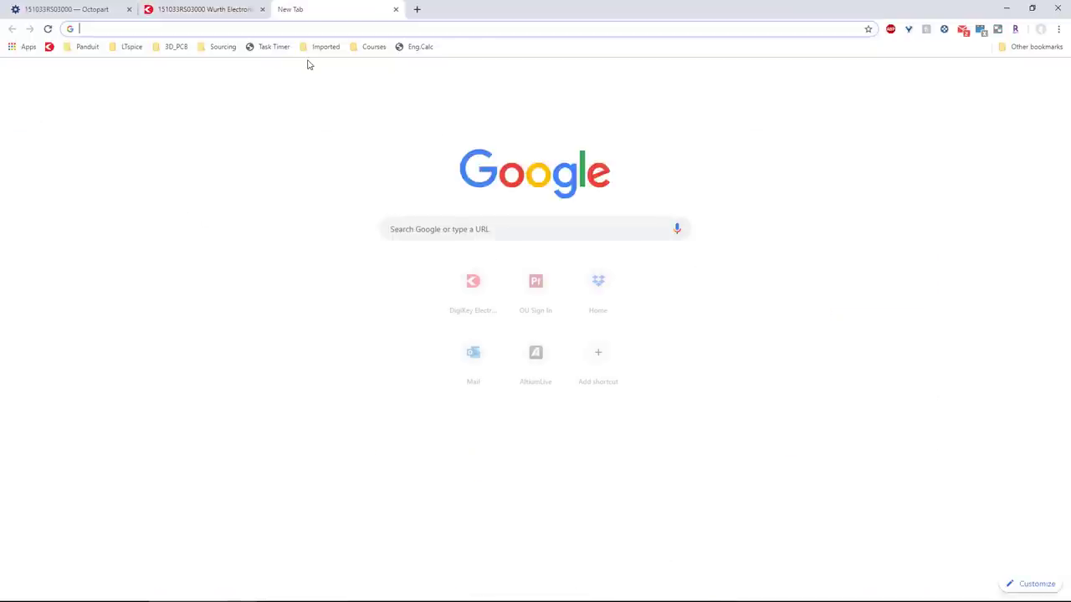
{"action": "type", "text": "pcb"}
{"action": "key", "text": "Return"}
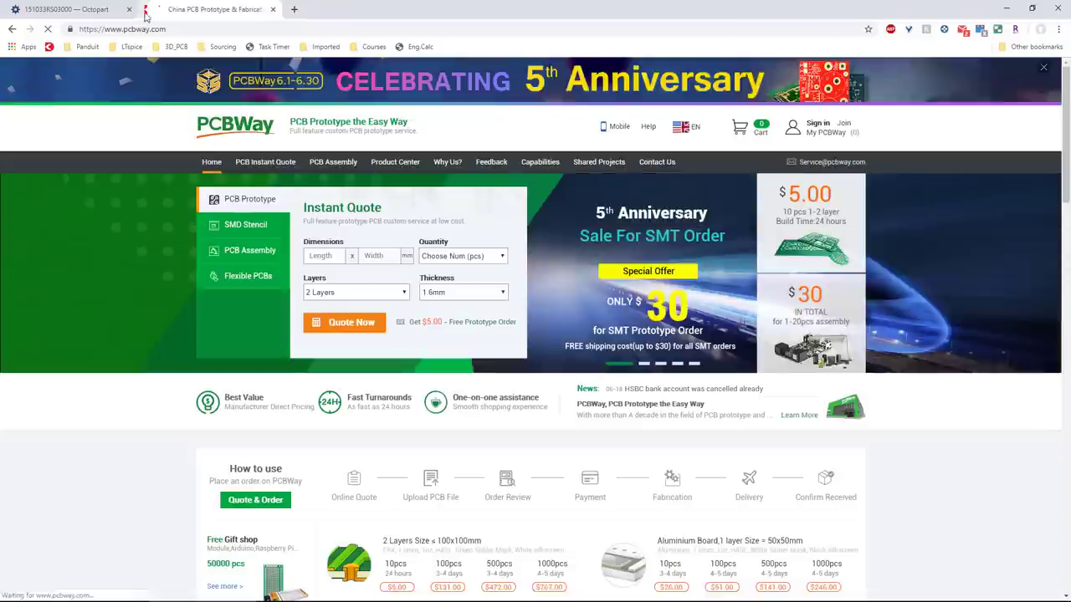
{"action": "left_click", "coordinate": [129, 9]}
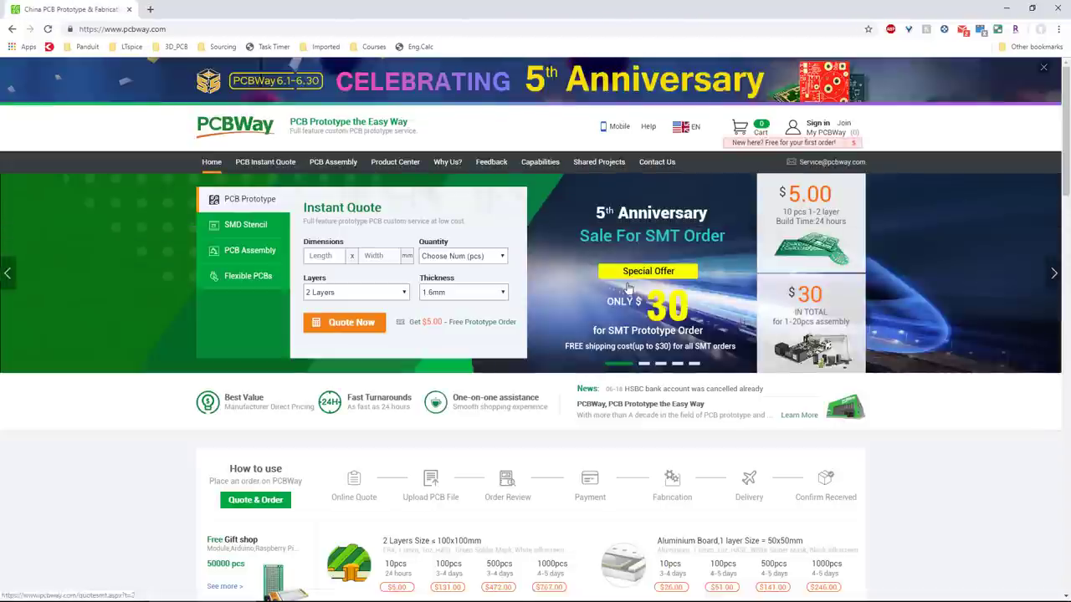
{"action": "left_click", "coordinate": [1043, 67]}
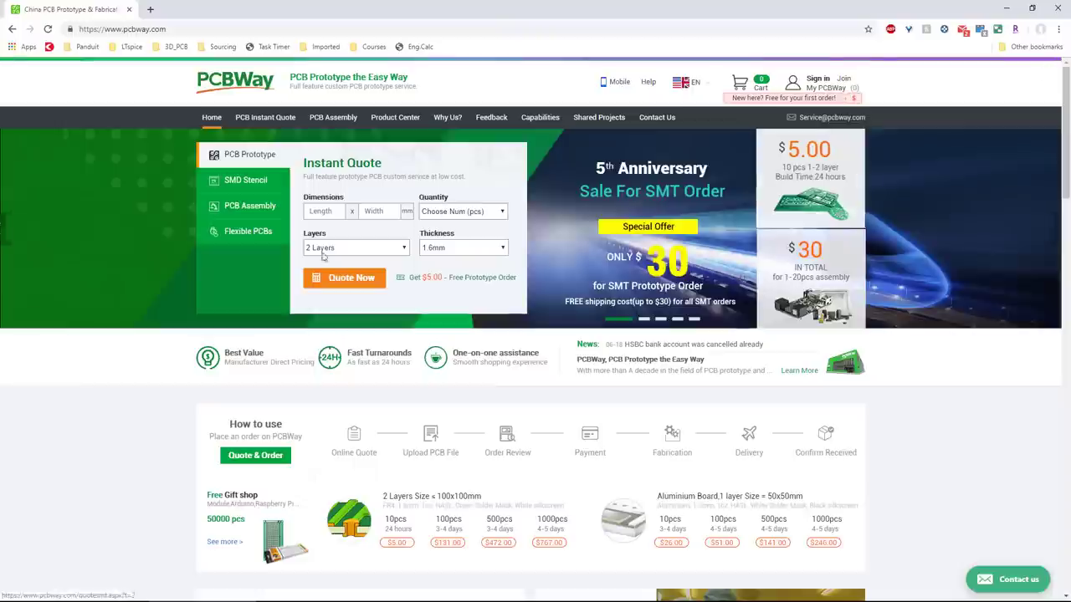
Step: Start a PCB instant quote with a single board size of 50 x 50 mm and a quantity of 10 pieces
{"action": "left_click", "coordinate": [263, 121]}
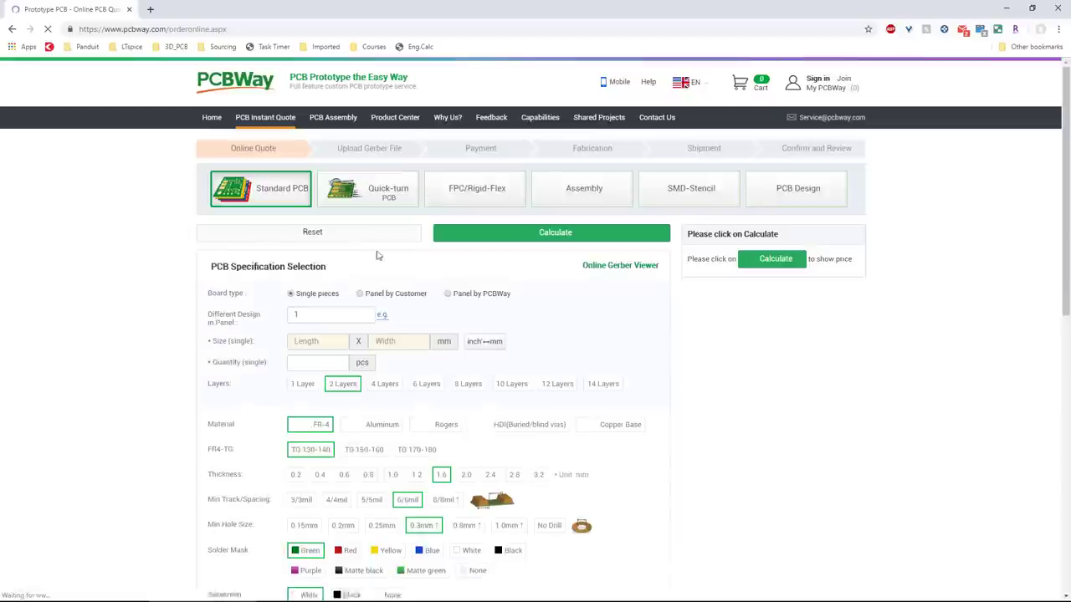
{"action": "scroll", "coordinate": [846, 345], "scroll_direction": "down", "scroll_amount": 1}
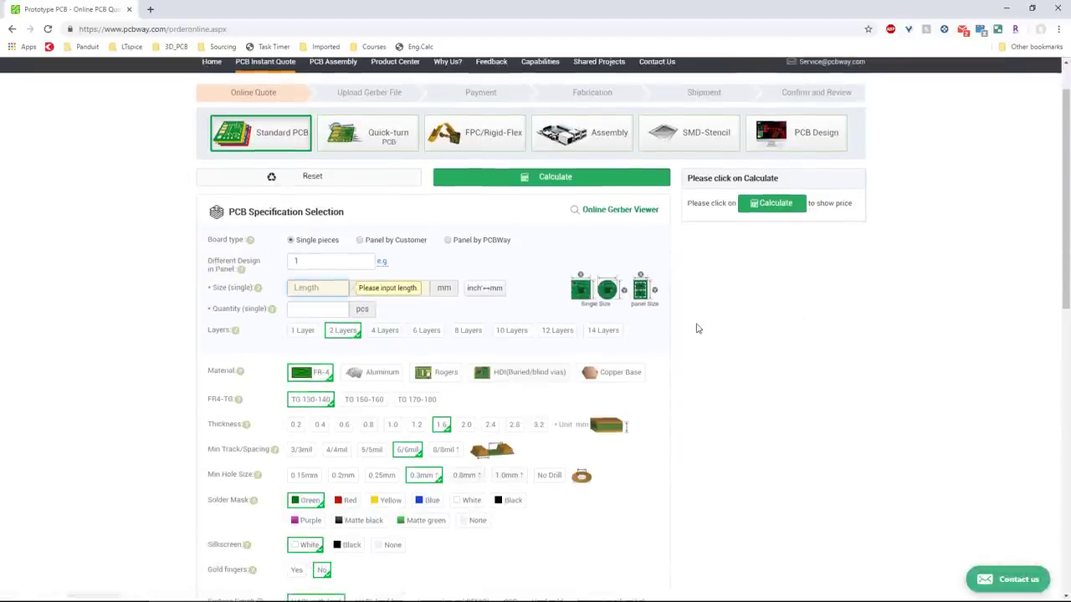
{"action": "type", "text": "50"}
{"action": "left_click", "coordinate": [417, 293]}
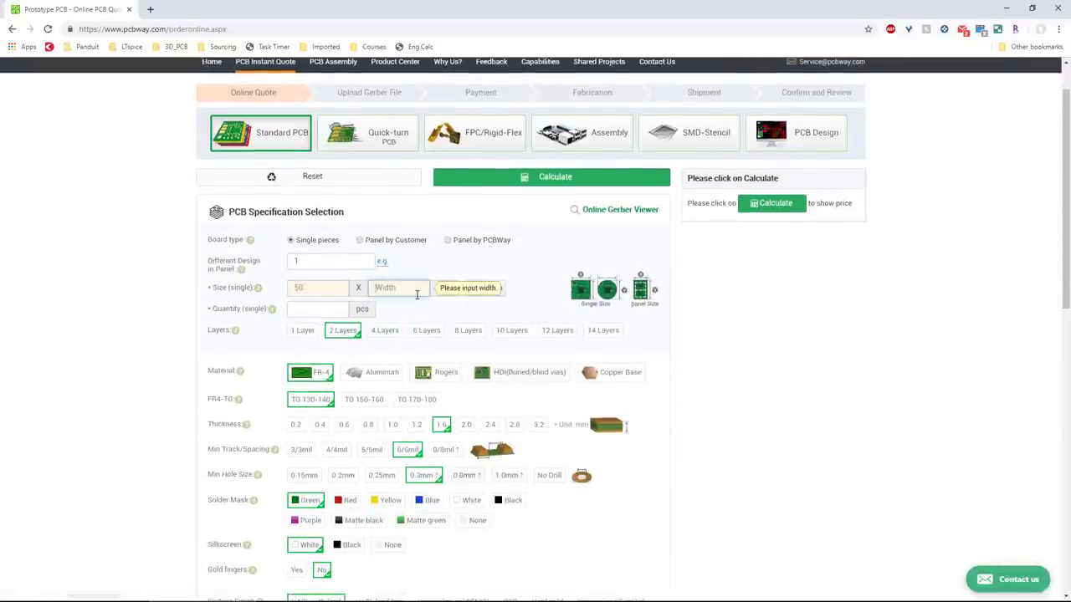
{"action": "type", "text": "50"}
{"action": "left_click", "coordinate": [323, 310]}
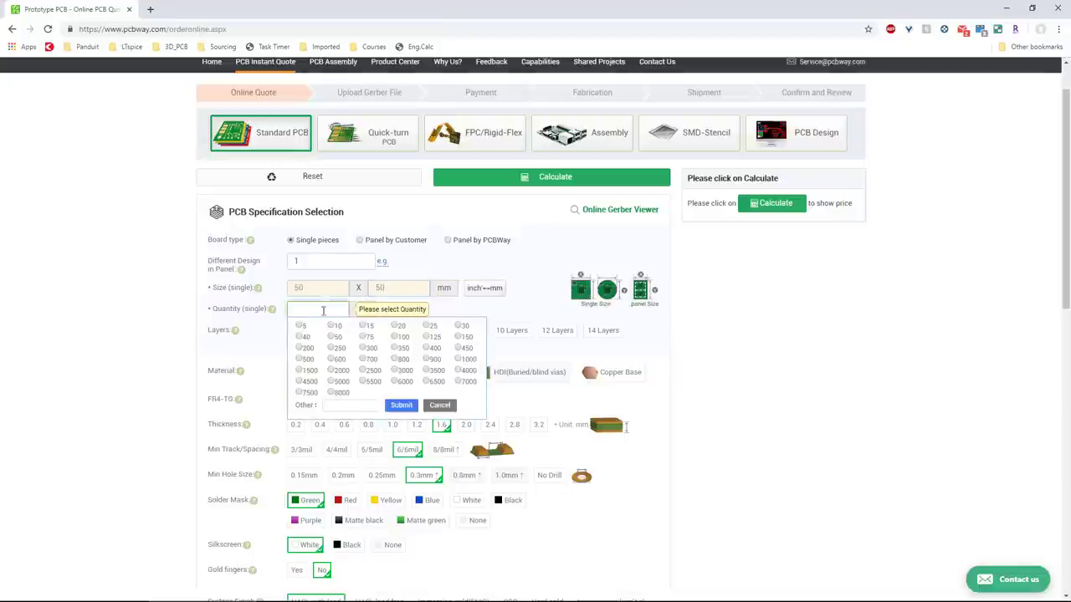
{"action": "left_click", "coordinate": [331, 326]}
Step: Examine the quote's fabrication options, especially the minimum track/spacing and minimum hole size choices
{"action": "scroll", "coordinate": [760, 361], "scroll_direction": "down", "scroll_amount": 1}
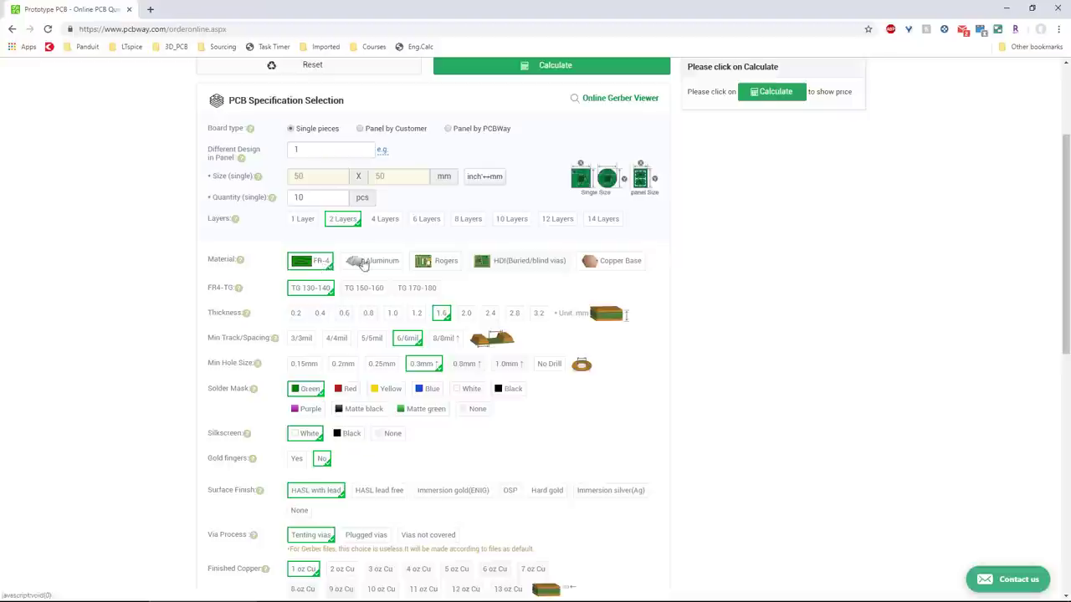
{"action": "scroll", "coordinate": [736, 324], "scroll_direction": "down", "scroll_amount": 1}
{"action": "scroll", "coordinate": [728, 328], "scroll_direction": "down", "scroll_amount": 1}
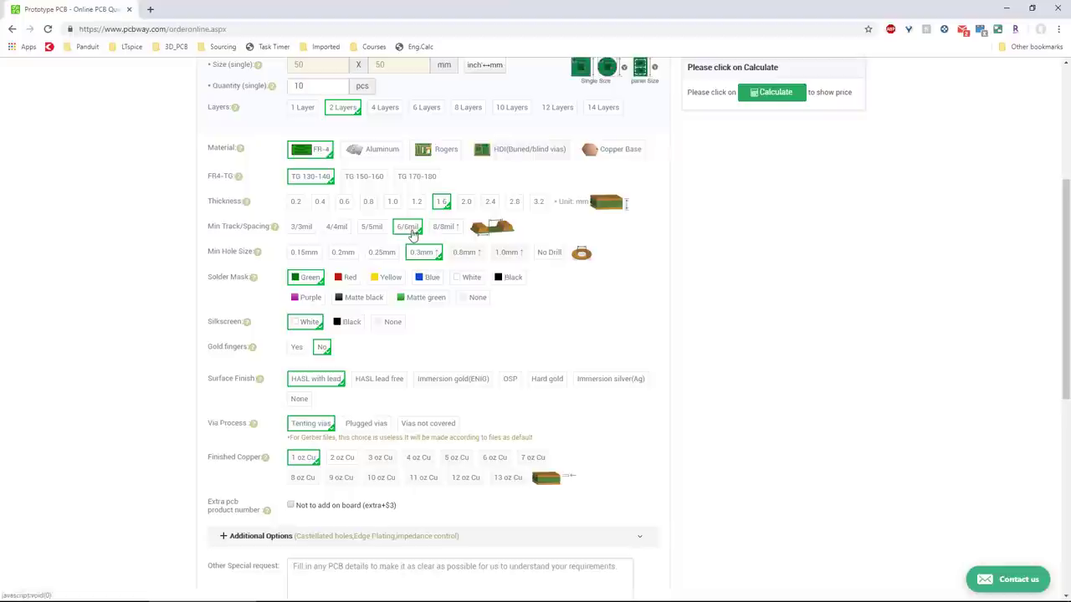
Step: Calculate the price of the 2-layer board with 6/6mil minimum track/spacing and review the pricing and build time
{"action": "scroll", "coordinate": [480, 244], "scroll_direction": "down", "scroll_amount": 2}
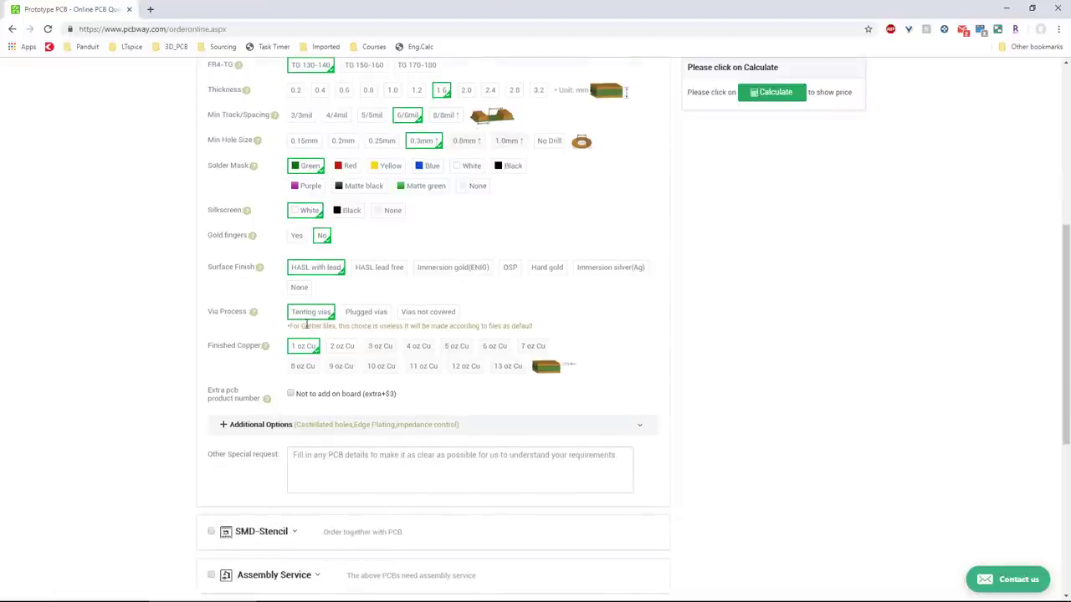
{"action": "left_click", "coordinate": [763, 94]}
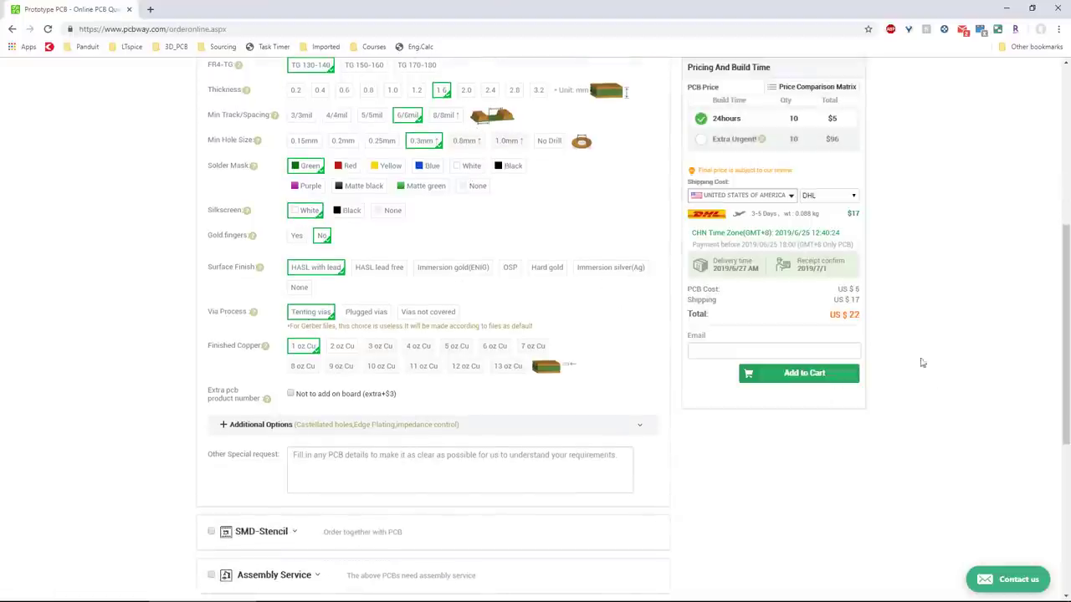
{"action": "scroll", "coordinate": [877, 316], "scroll_direction": "up", "scroll_amount": 1}
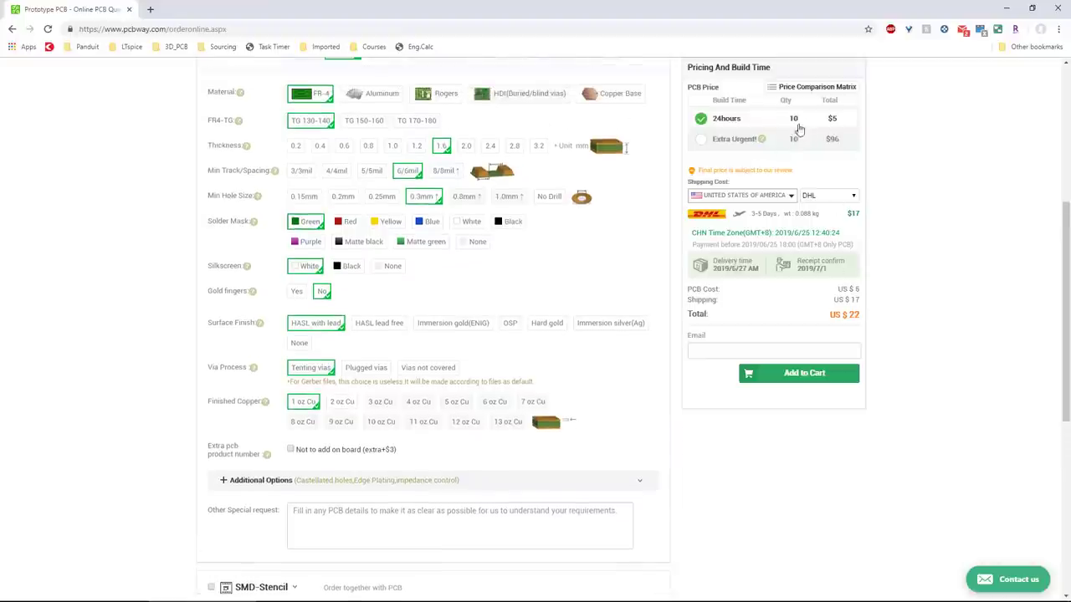
{"action": "scroll", "coordinate": [834, 125], "scroll_direction": "up", "scroll_amount": 4}
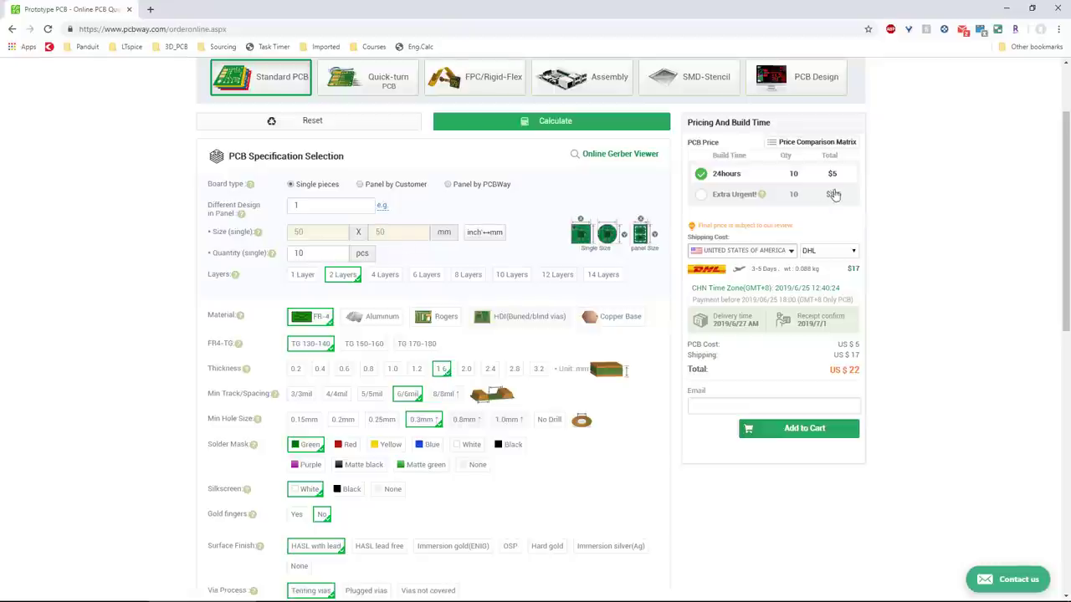
Step: Set the minimum track/spacing to 3/3mil and check the recalculated price and build time
{"action": "scroll", "coordinate": [928, 234], "scroll_direction": "down", "scroll_amount": 3}
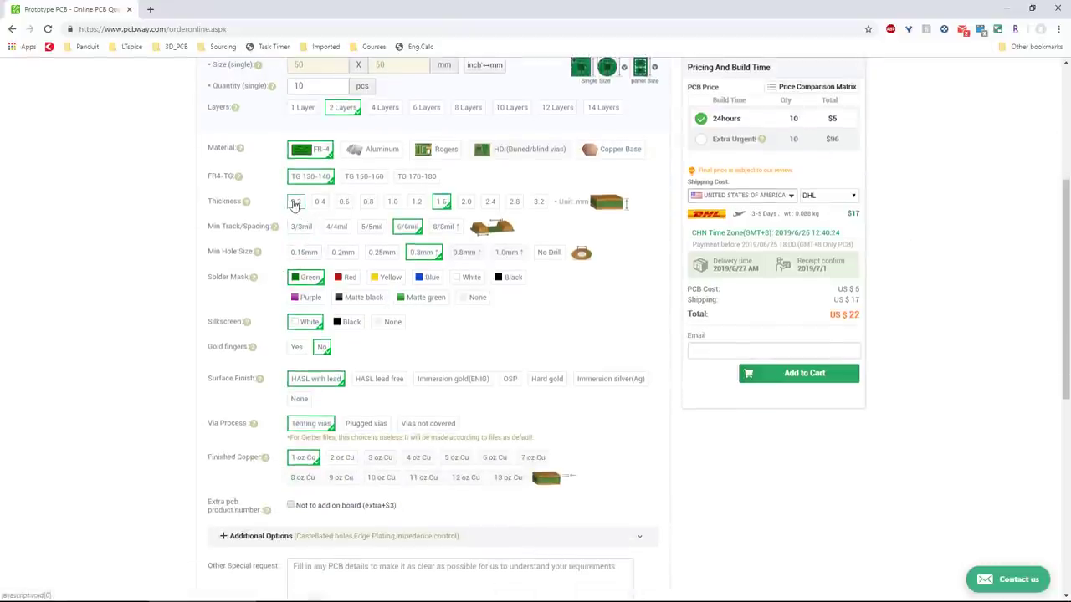
{"action": "left_click", "coordinate": [297, 228]}
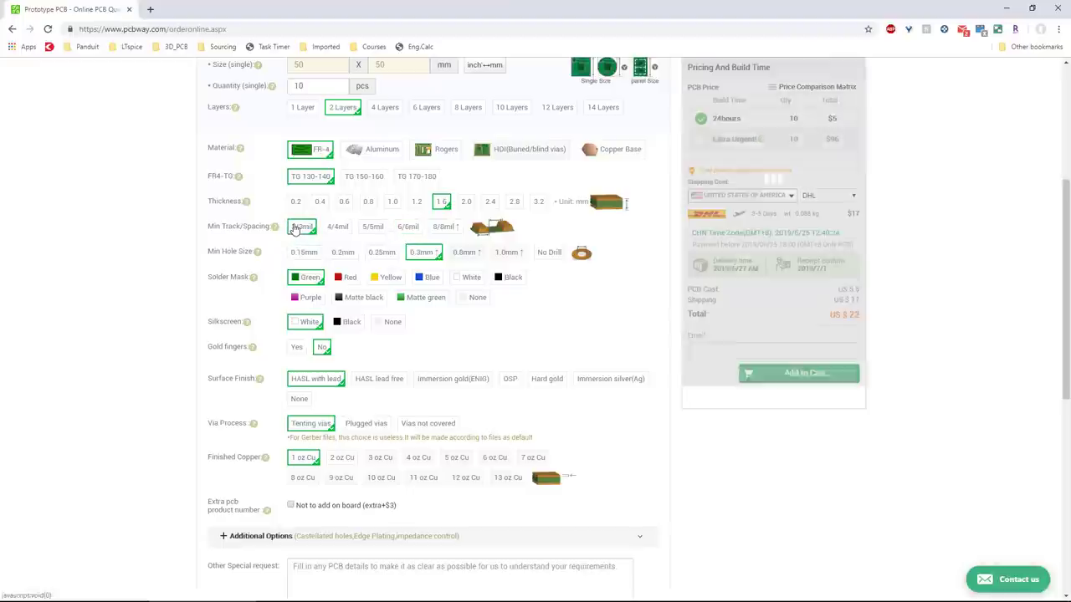
{"action": "scroll", "coordinate": [837, 159], "scroll_direction": "up", "scroll_amount": 2}
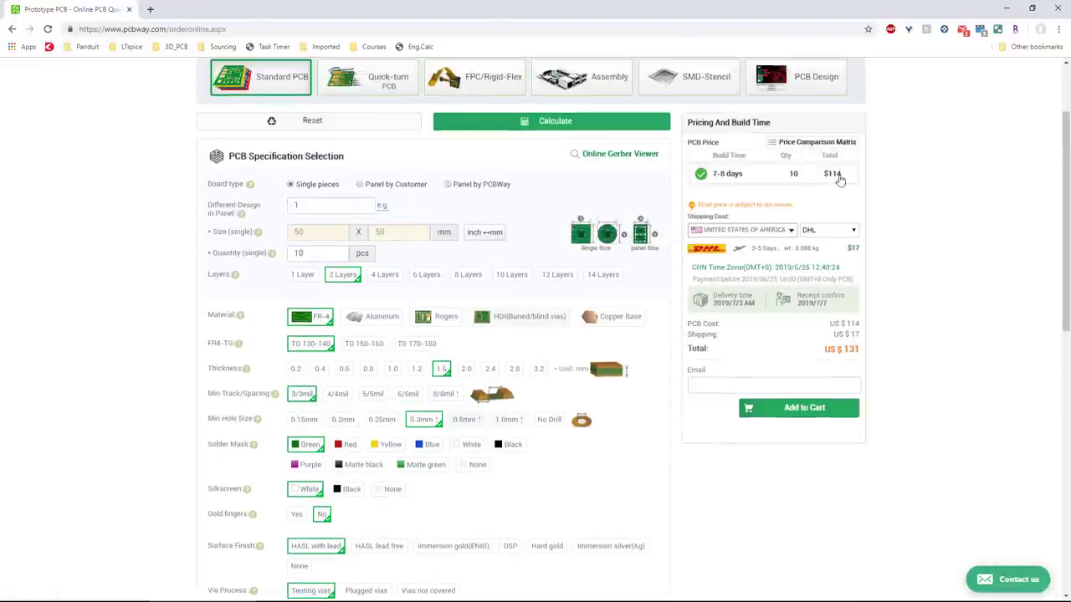